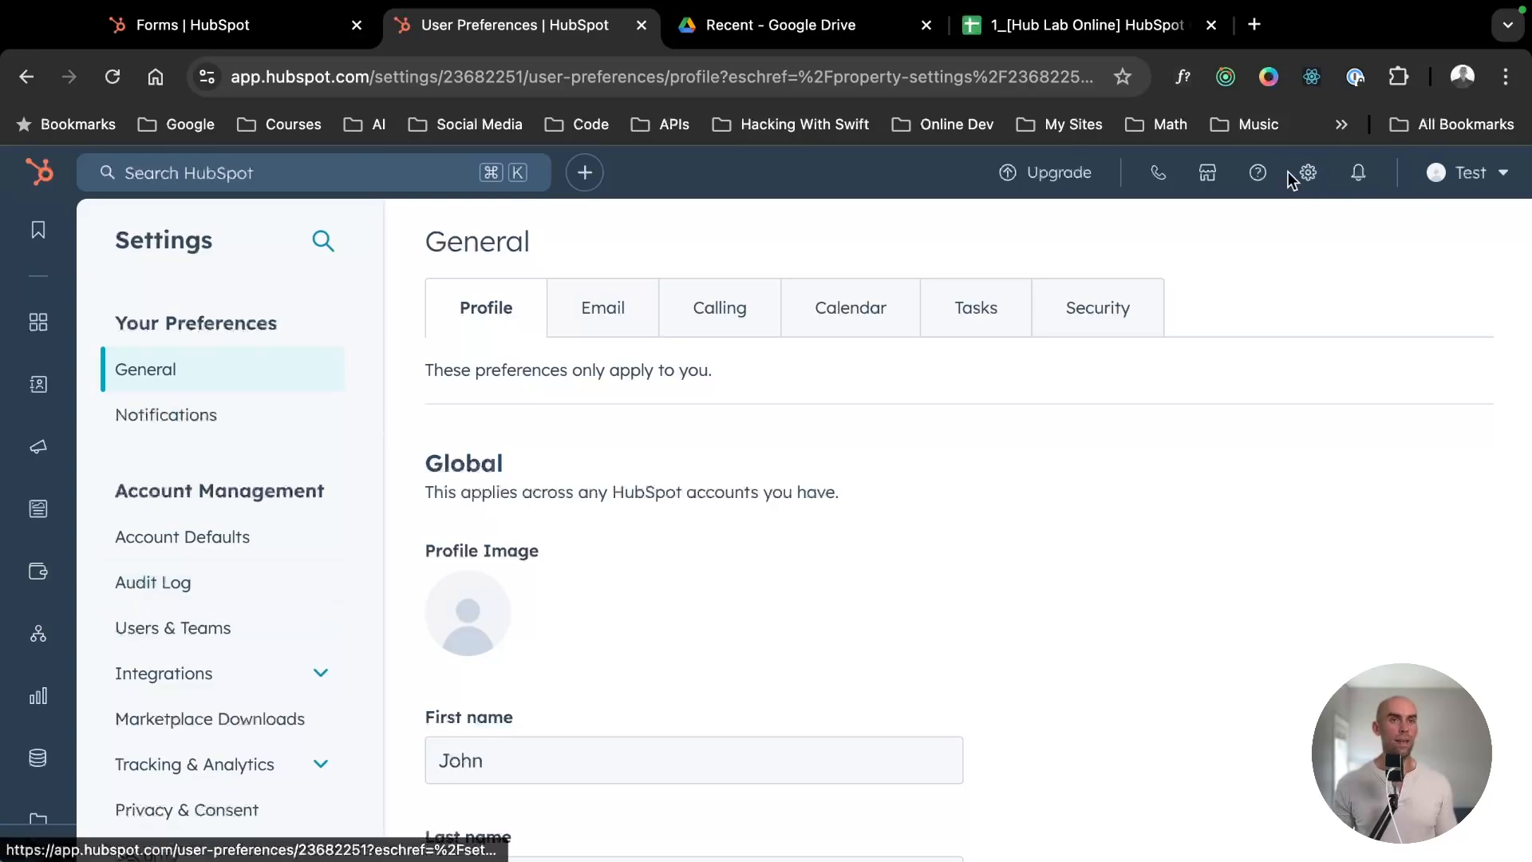
- Open the account settings and go to the Properties page under Data Management
click(1306, 172)
scroll(270, 533, down, 6)
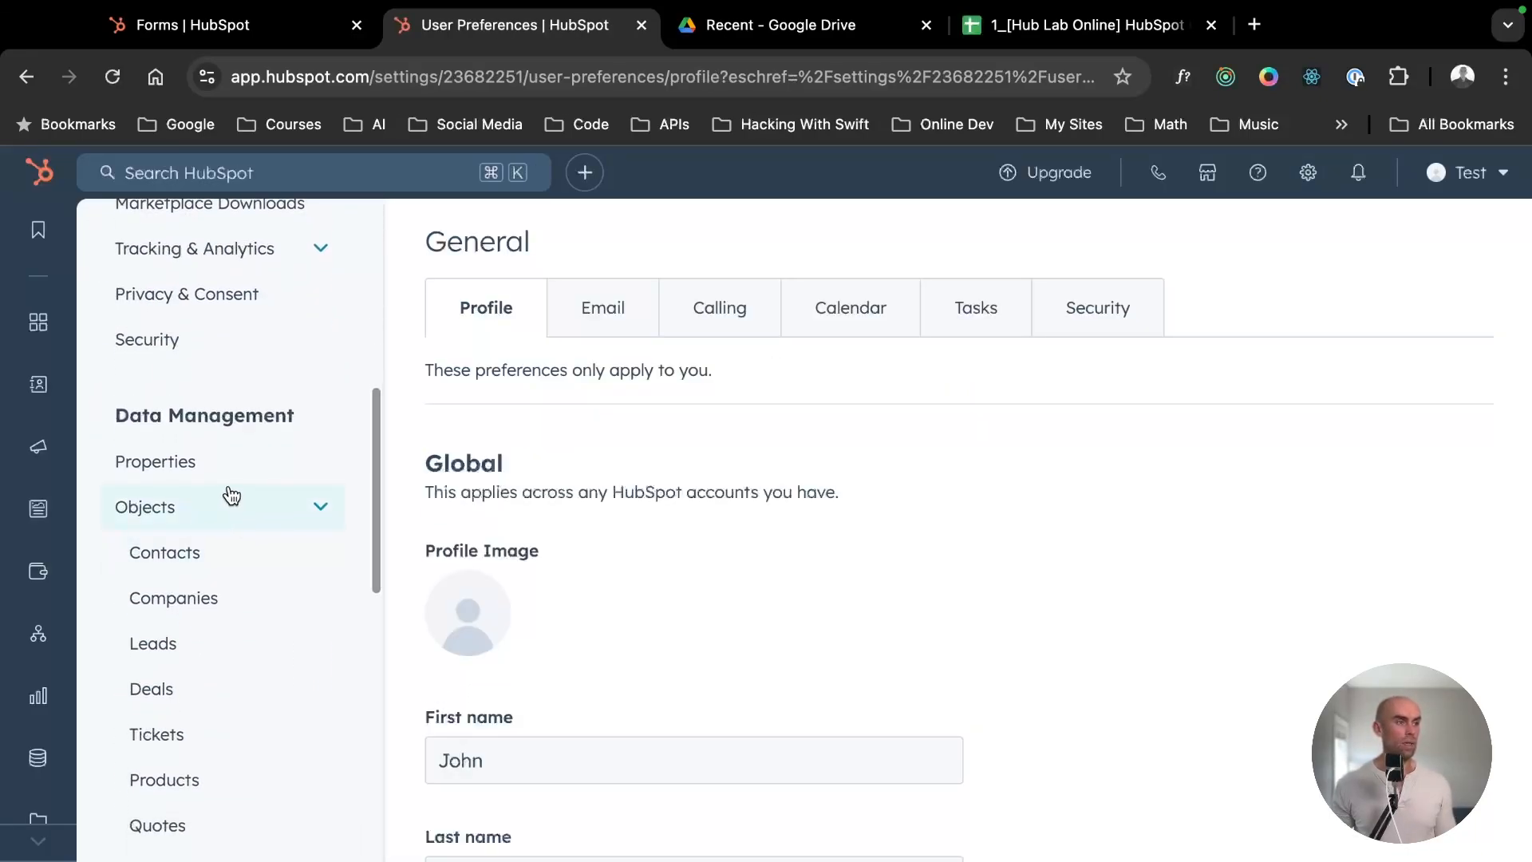
triple_click(213, 414)
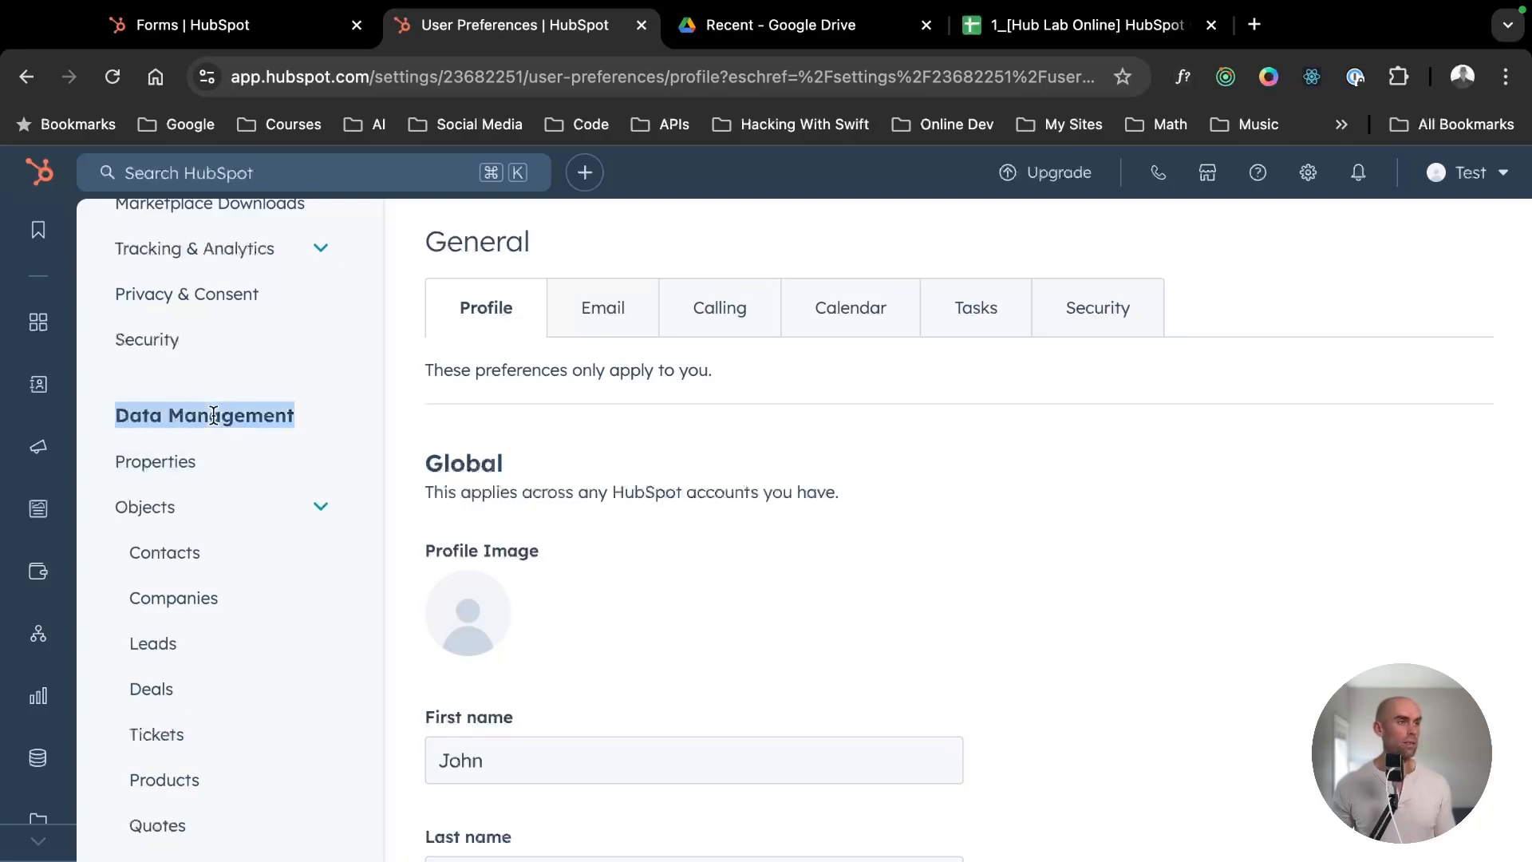
click(139, 462)
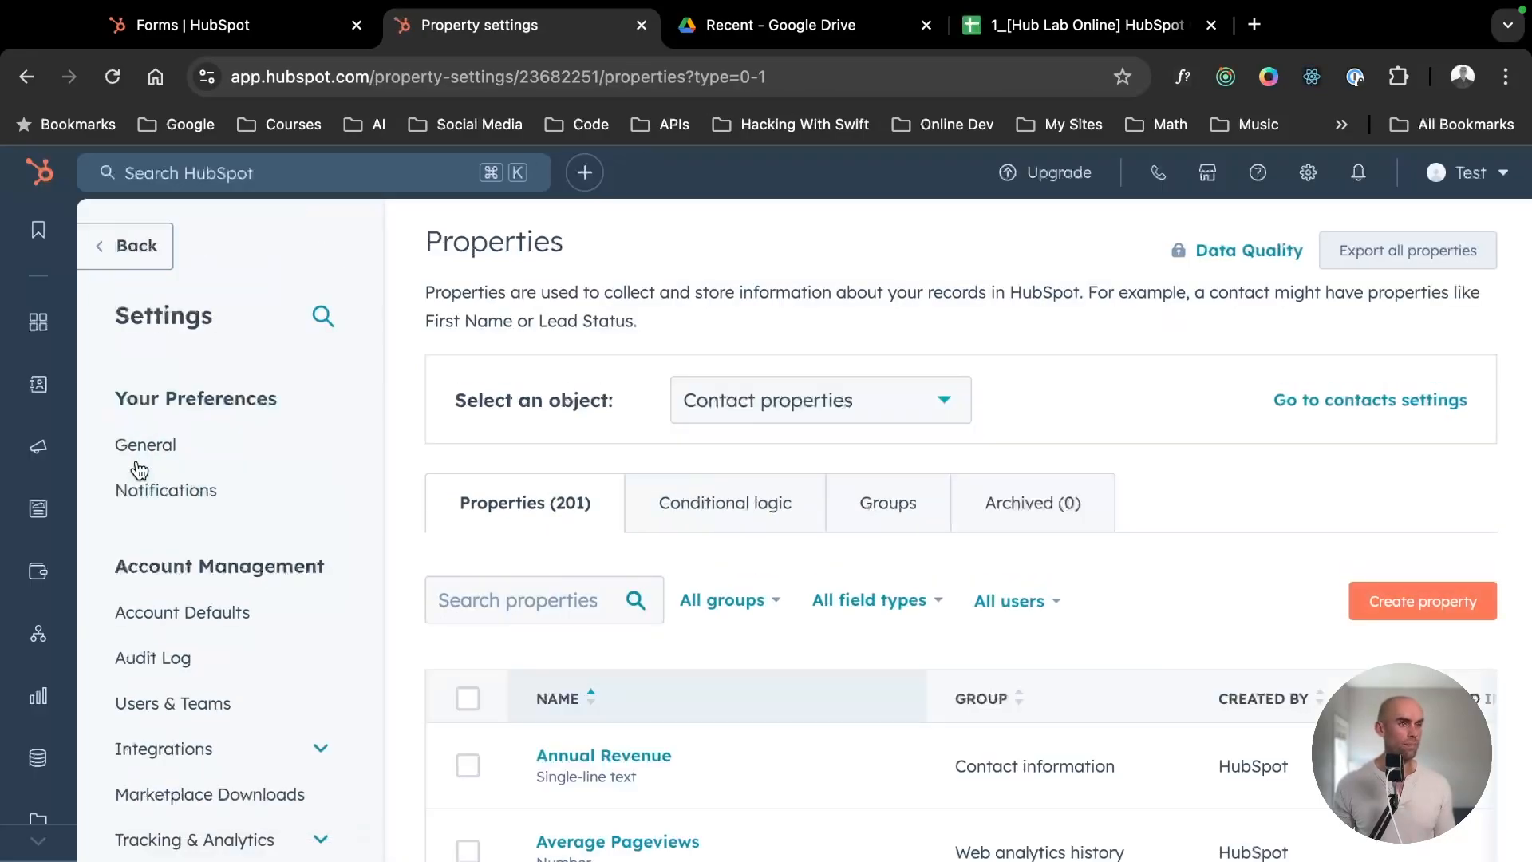
- View the company properties and return the object selection to Contact properties
click(821, 402)
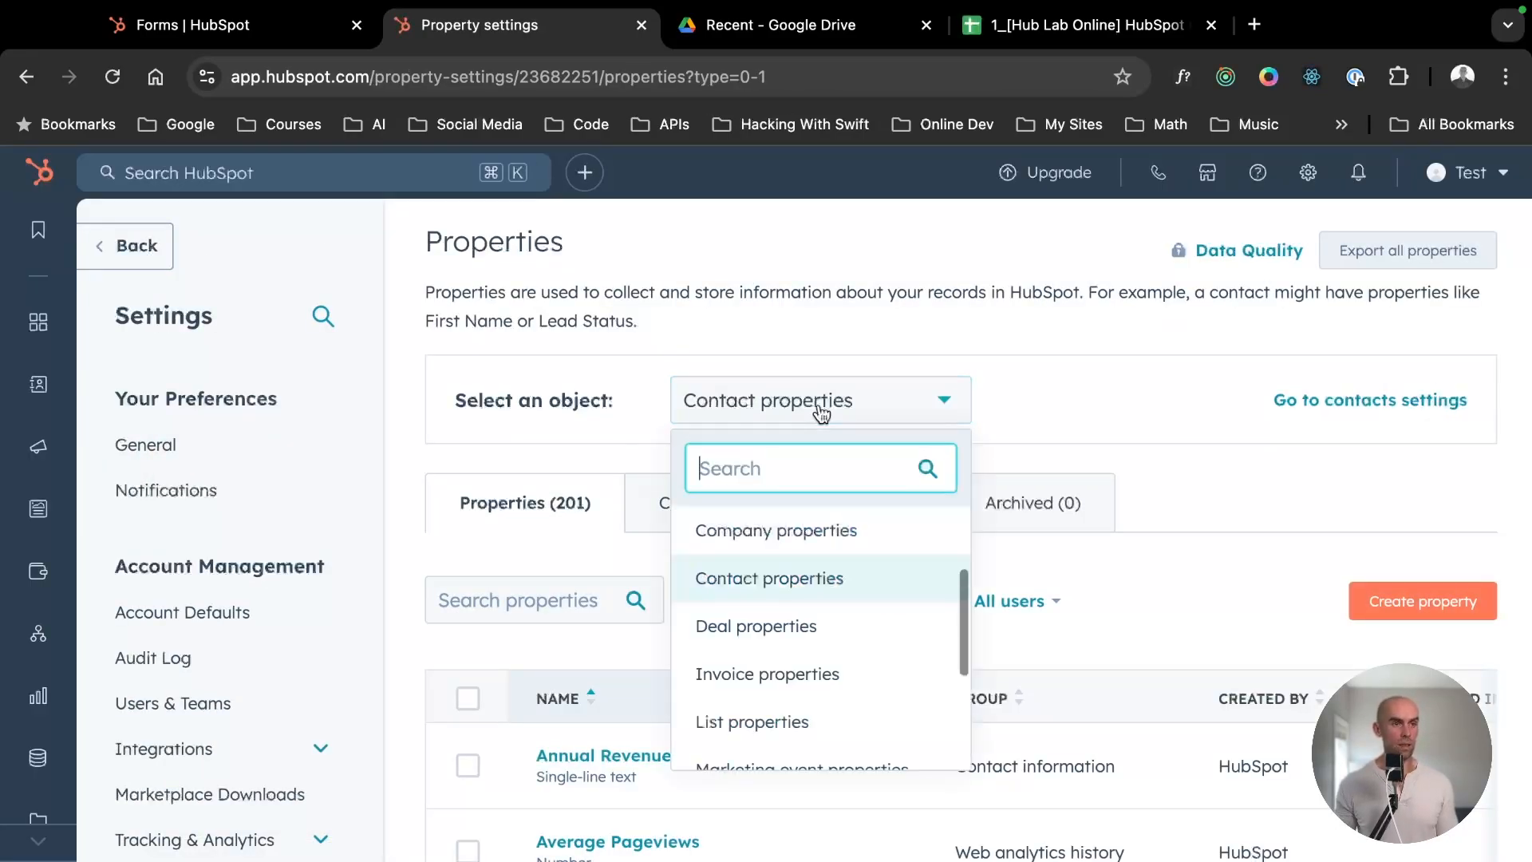
click(825, 529)
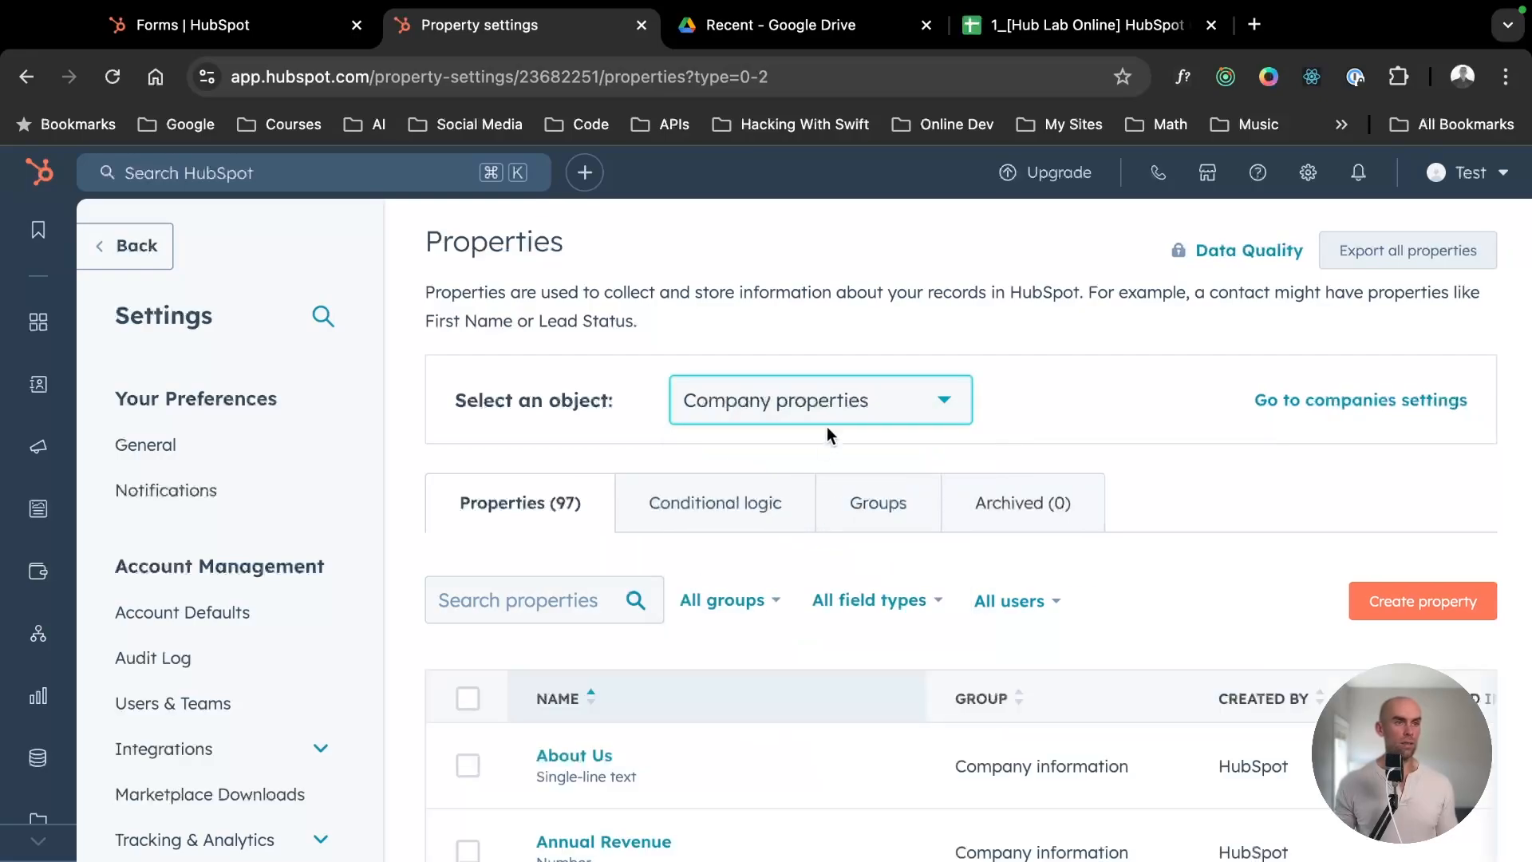
click(826, 401)
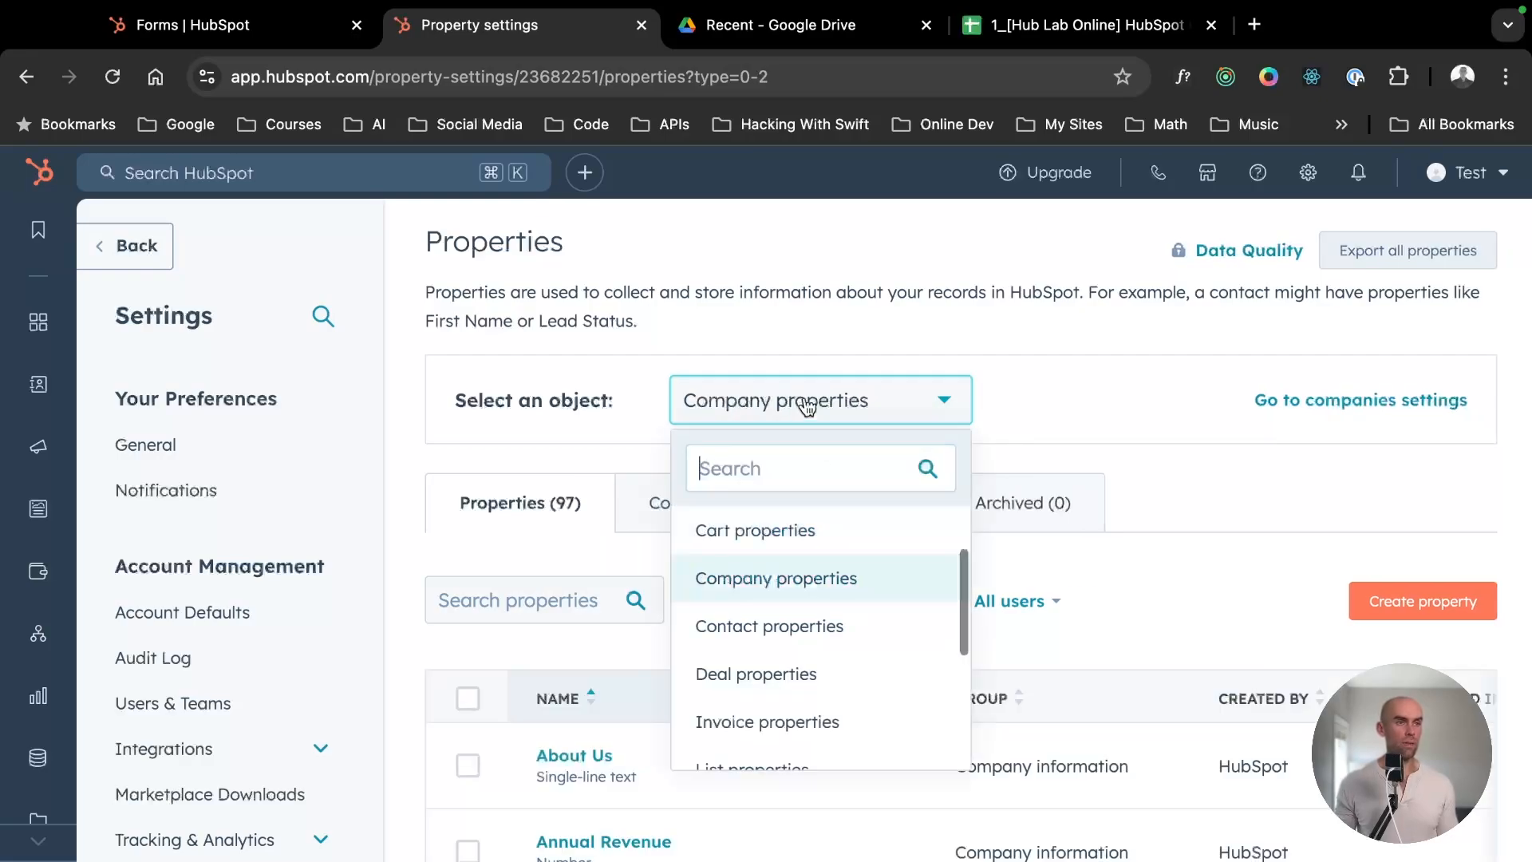
click(794, 627)
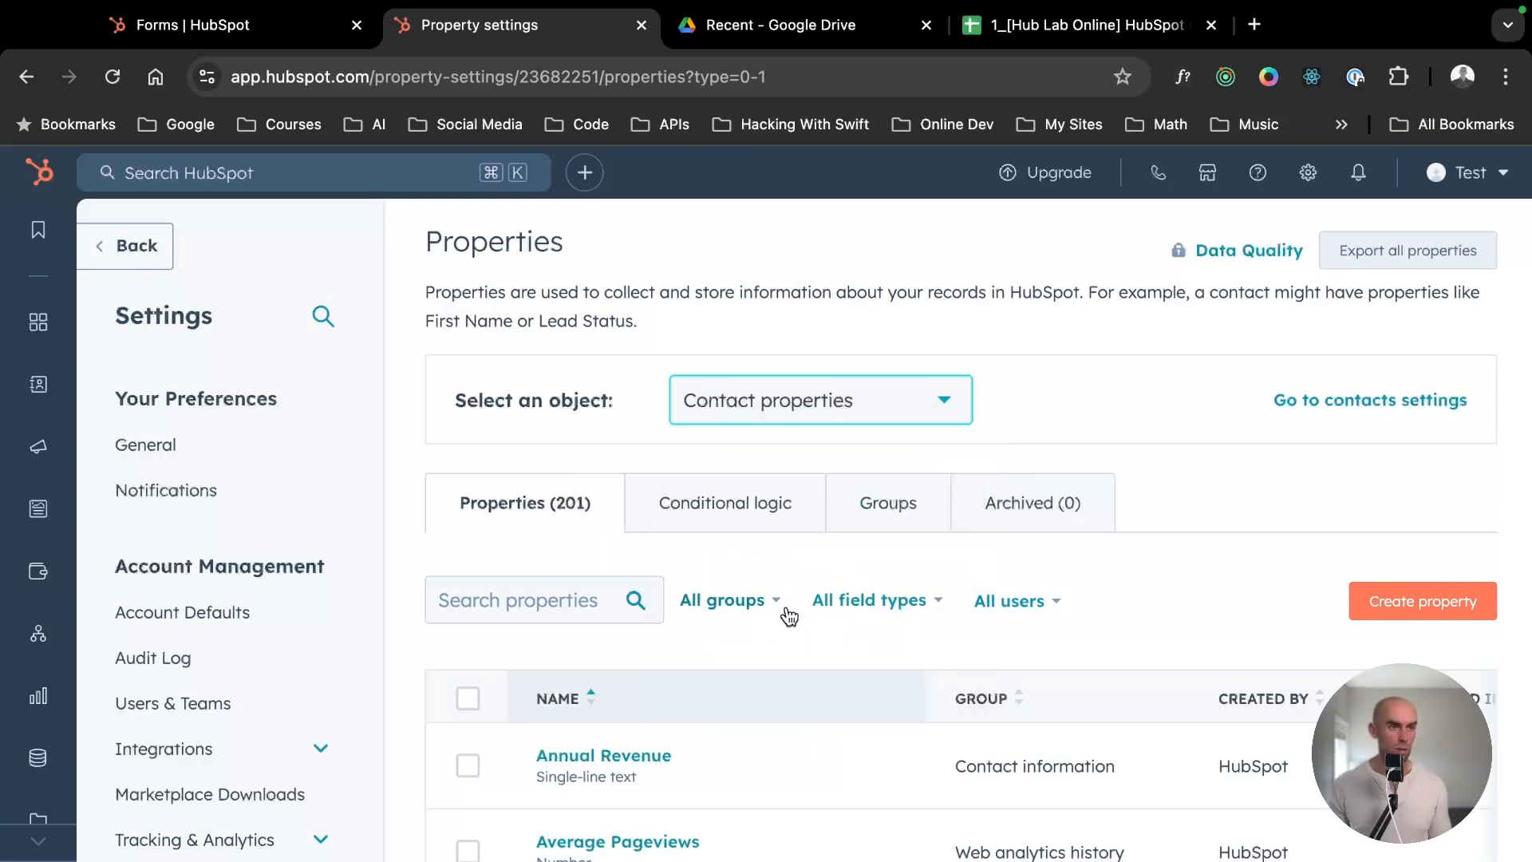
click(819, 417)
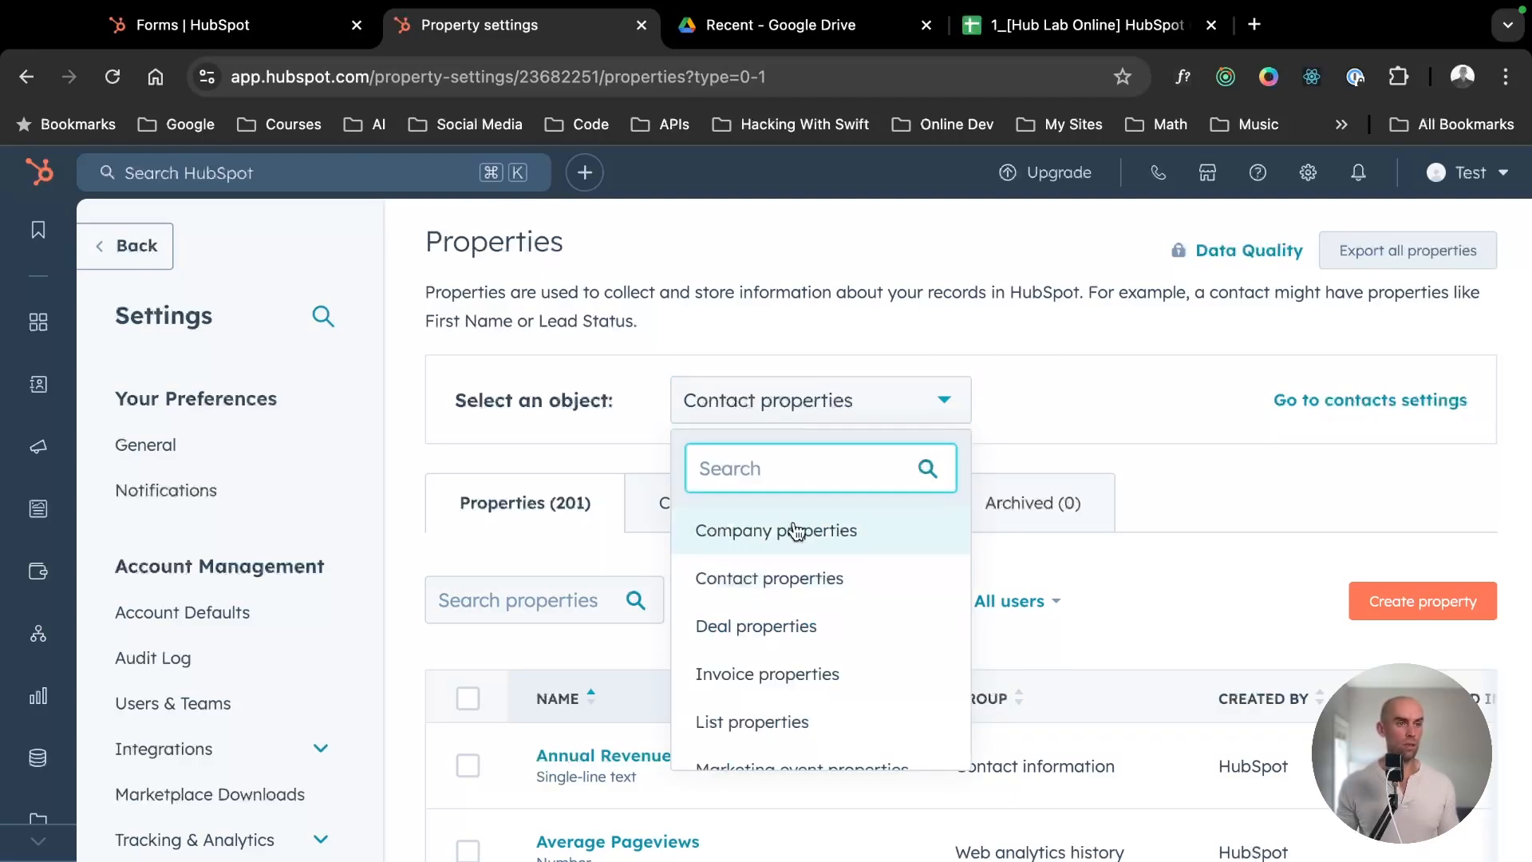
click(782, 582)
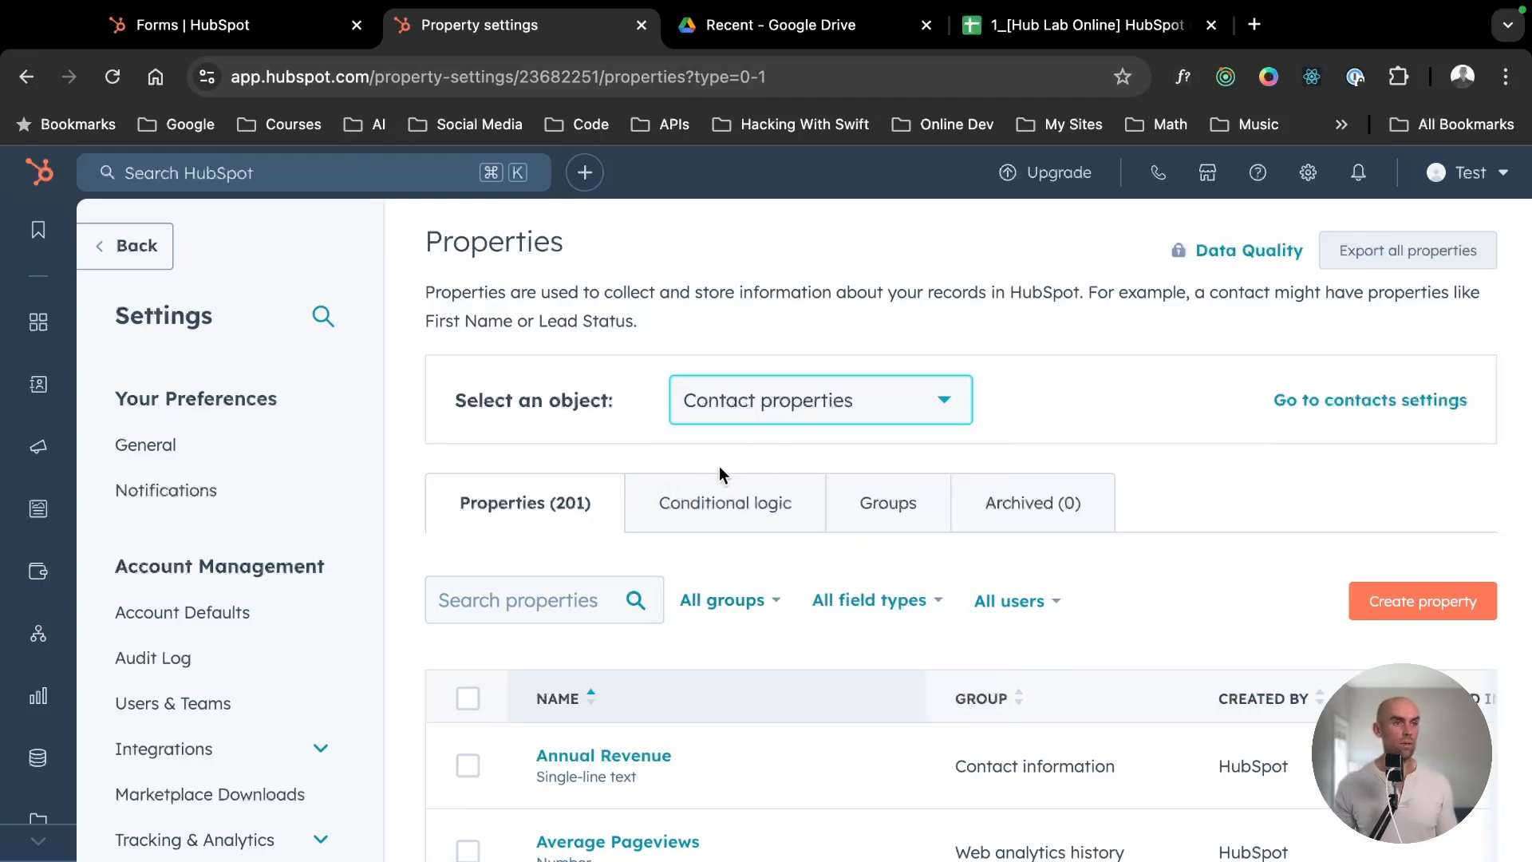
scroll(721, 472, down, 1)
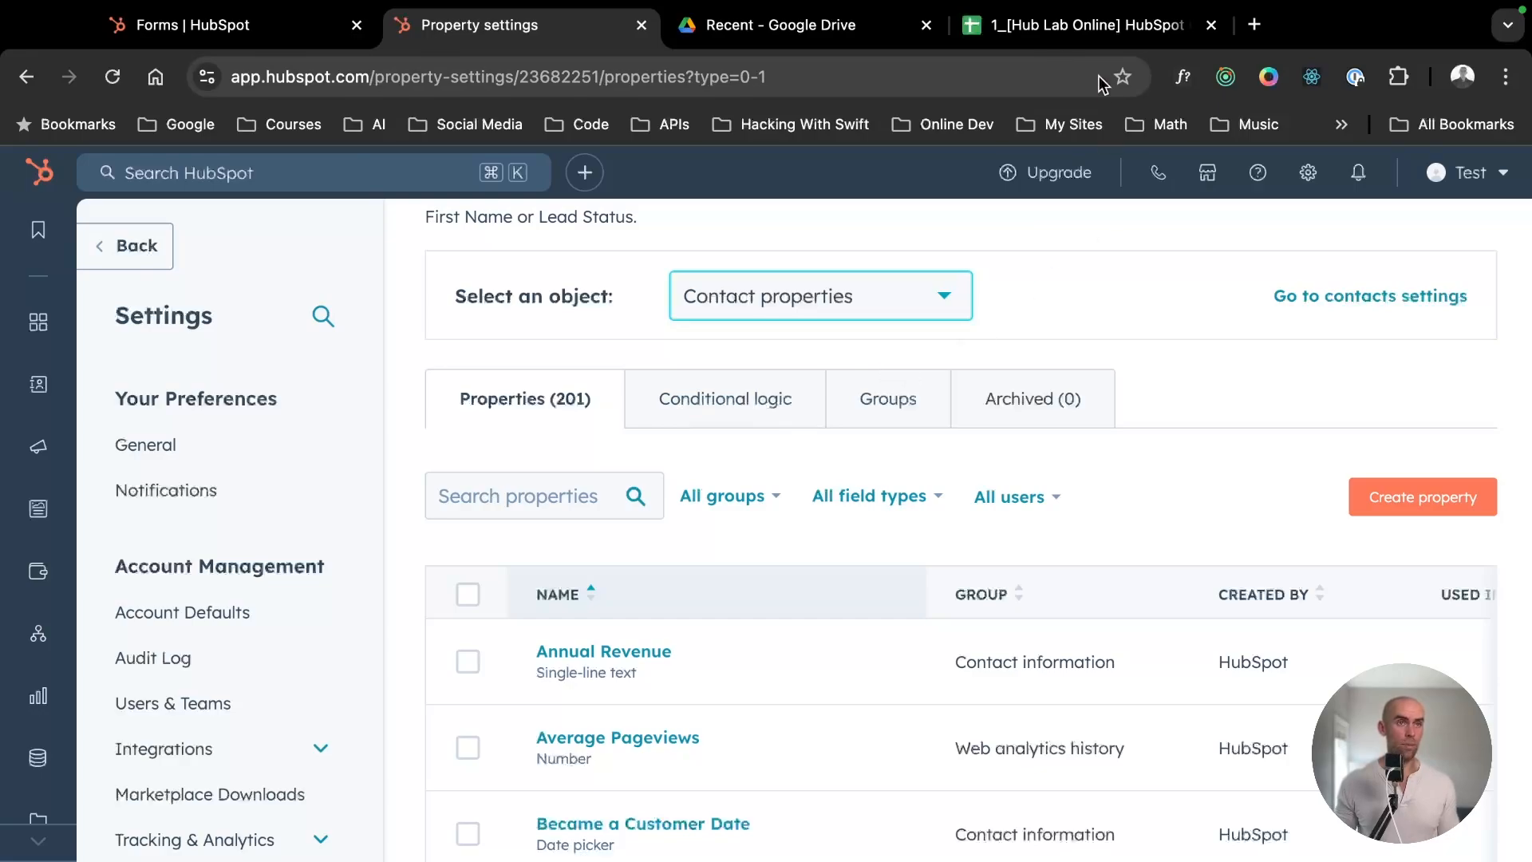
- Switch to the HubSpot Objects spreadsheet in Google Sheets and examine the Email and Phone Number columns of the Contacts sheet
click(1038, 32)
click(516, 520)
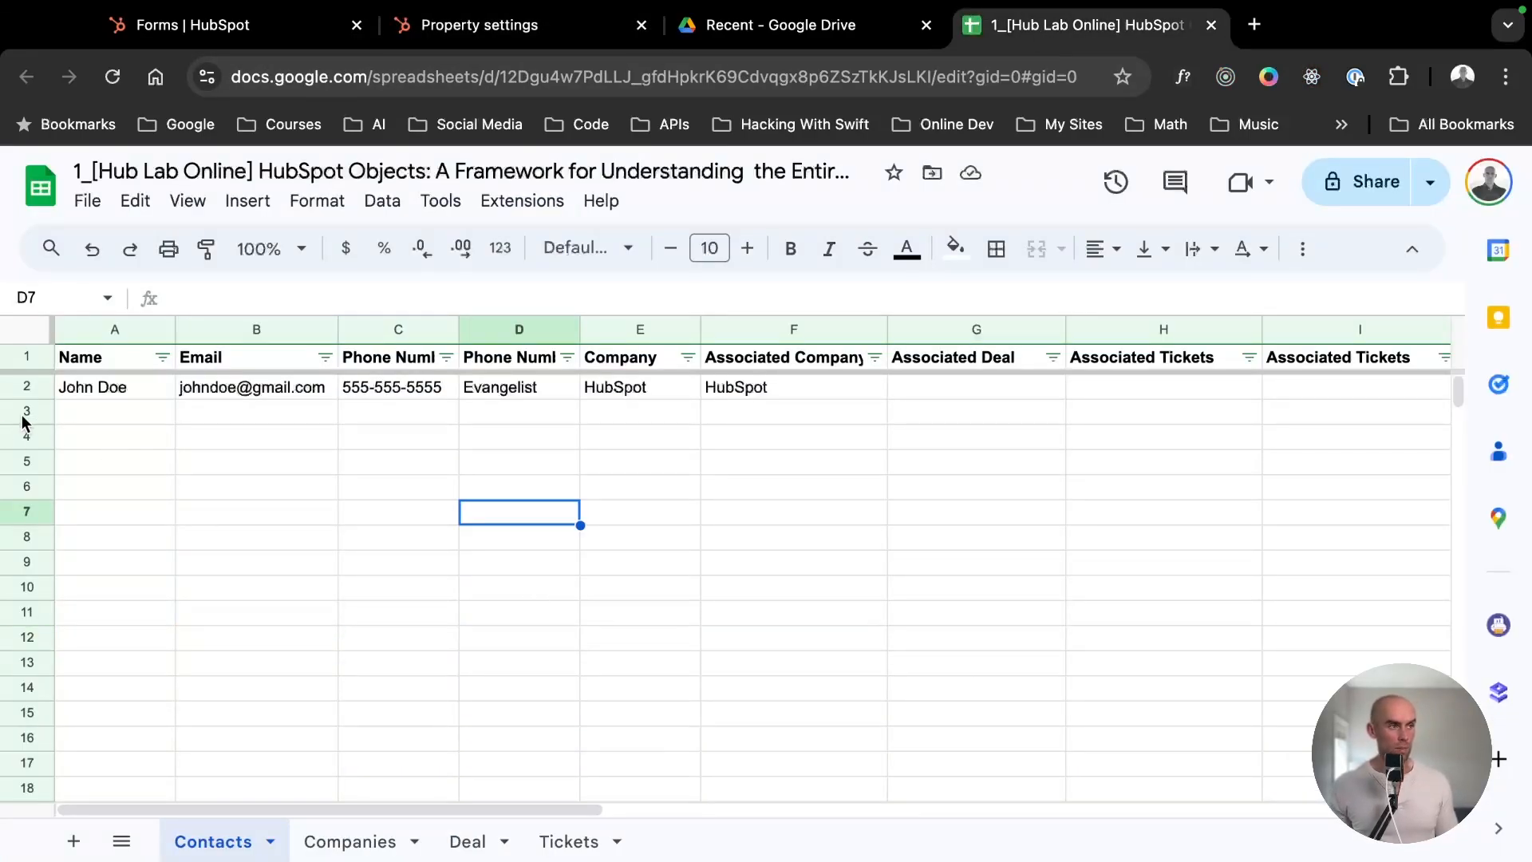
click(249, 329)
click(391, 327)
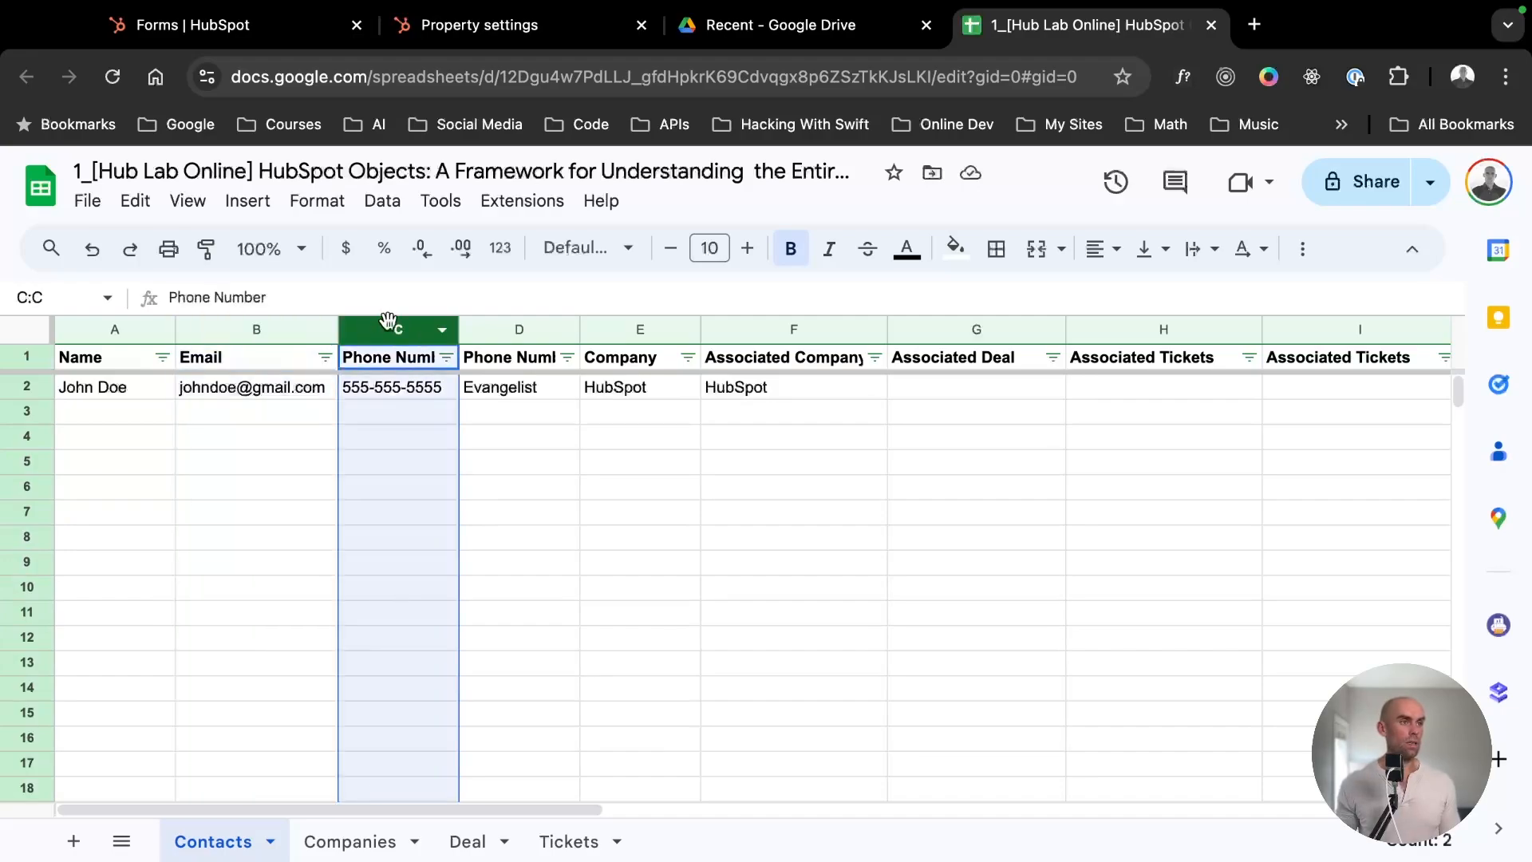
click(417, 456)
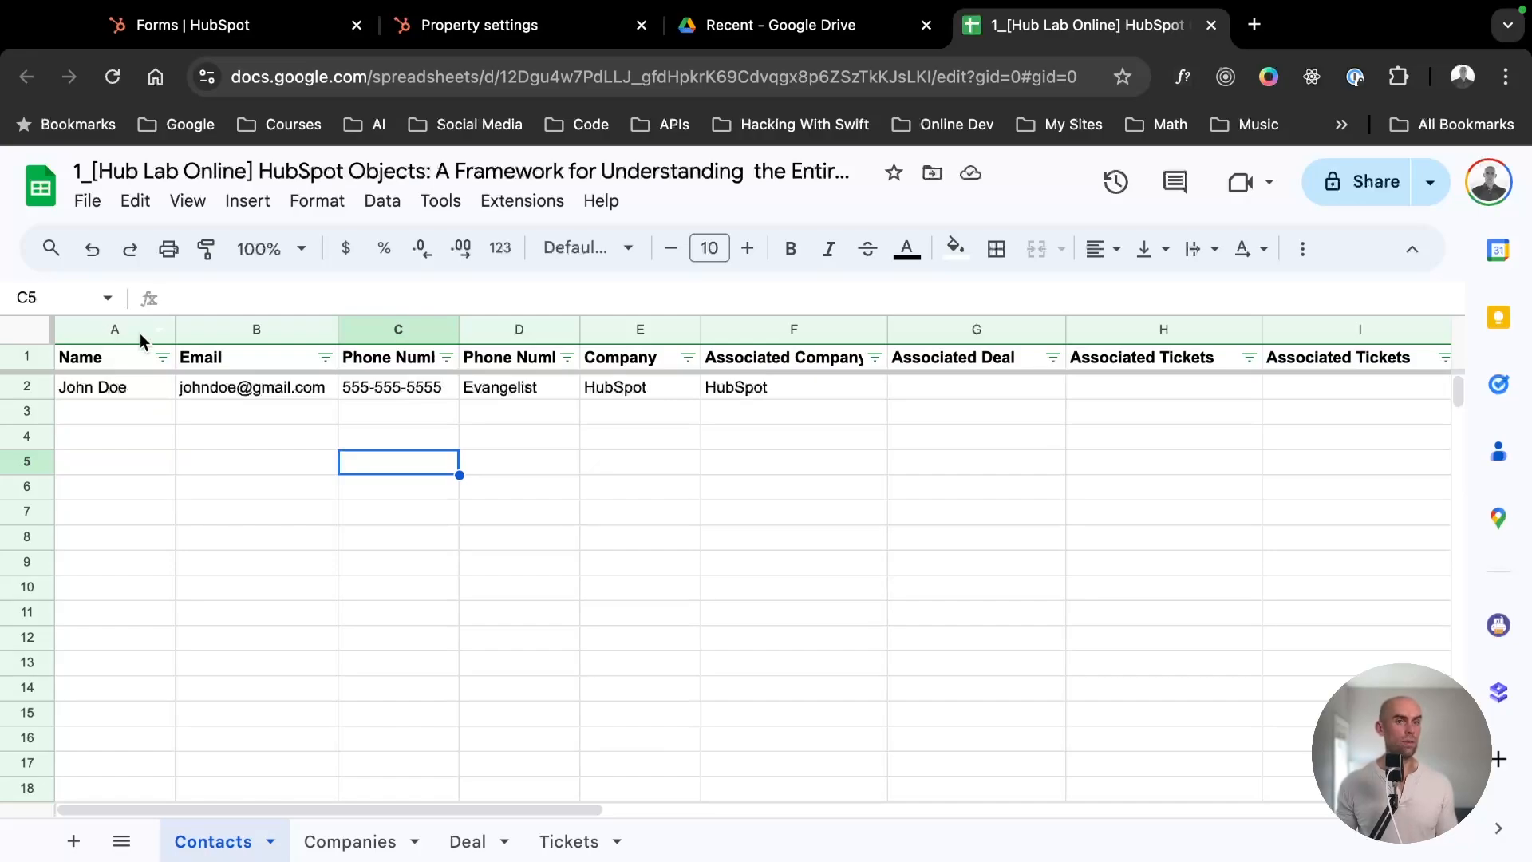
- Compare record rows 2 to 6 with the Name, Email and Phone Number columns of the Contacts sheet
click(112, 330)
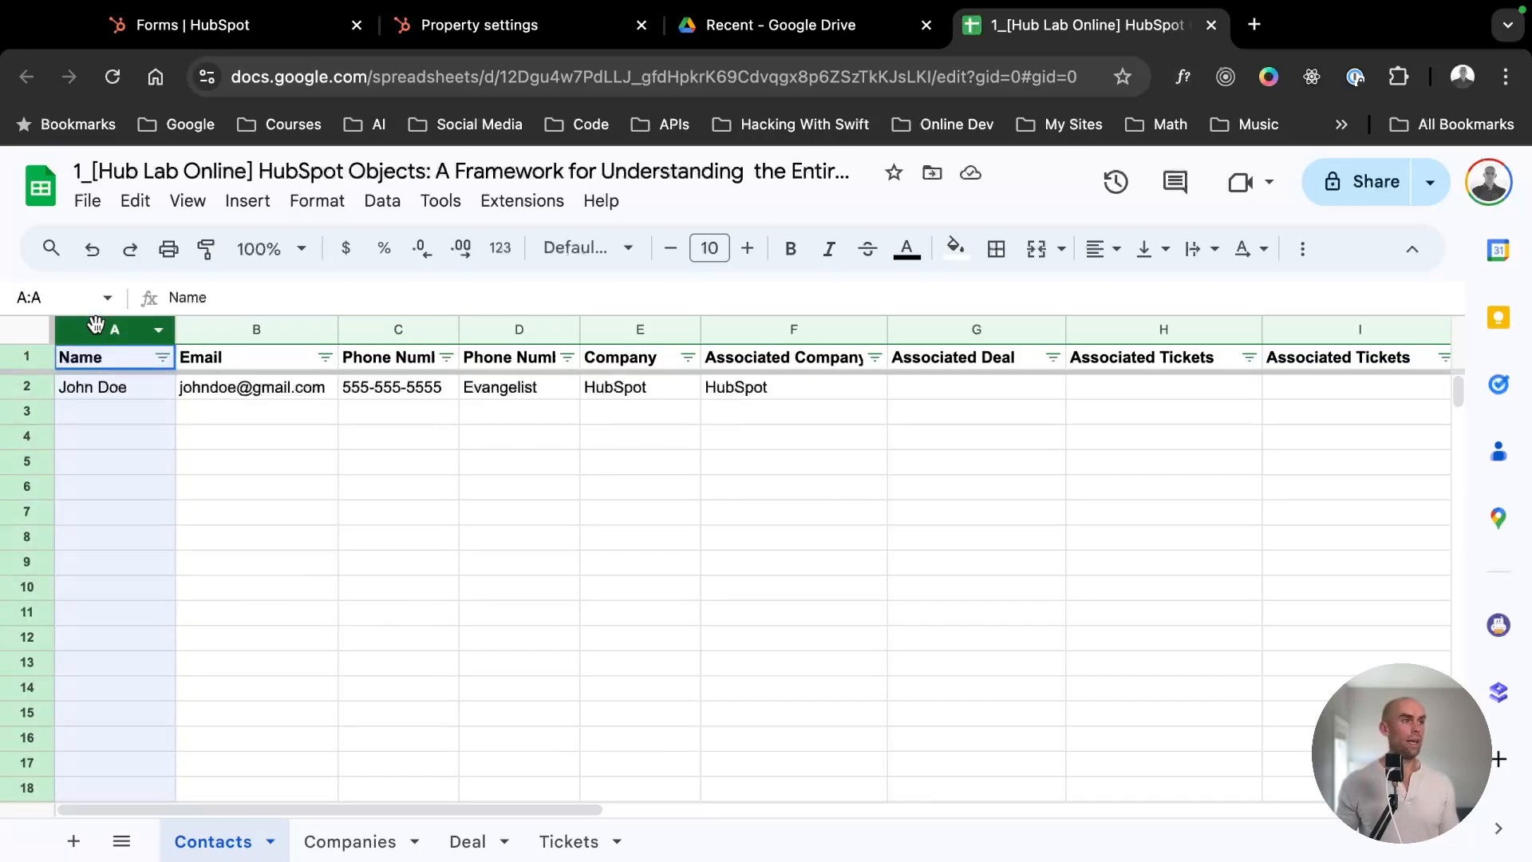
click(24, 388)
click(26, 411)
click(27, 435)
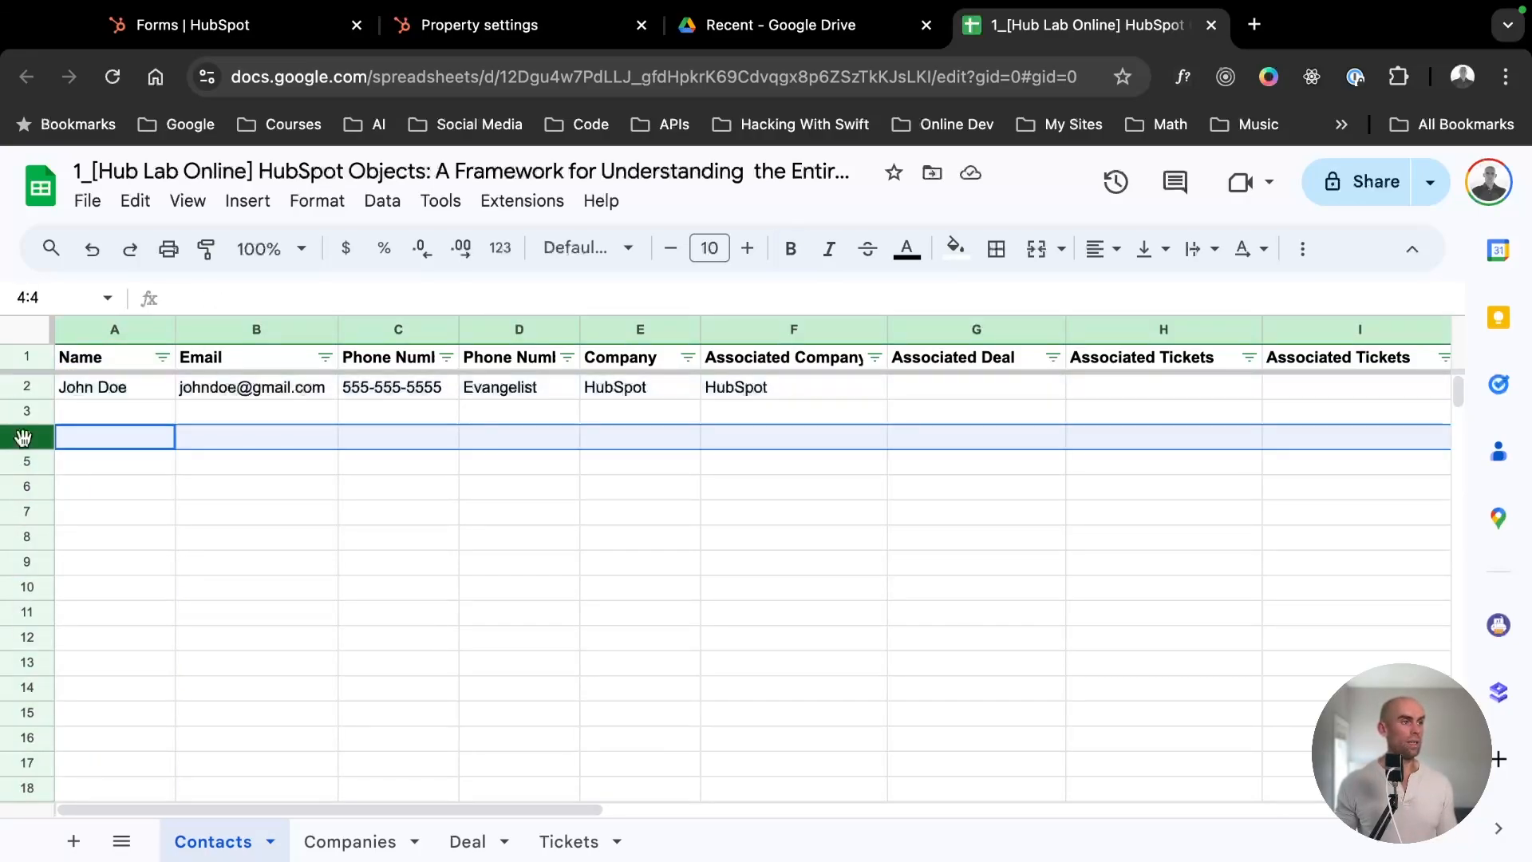
click(30, 461)
click(28, 487)
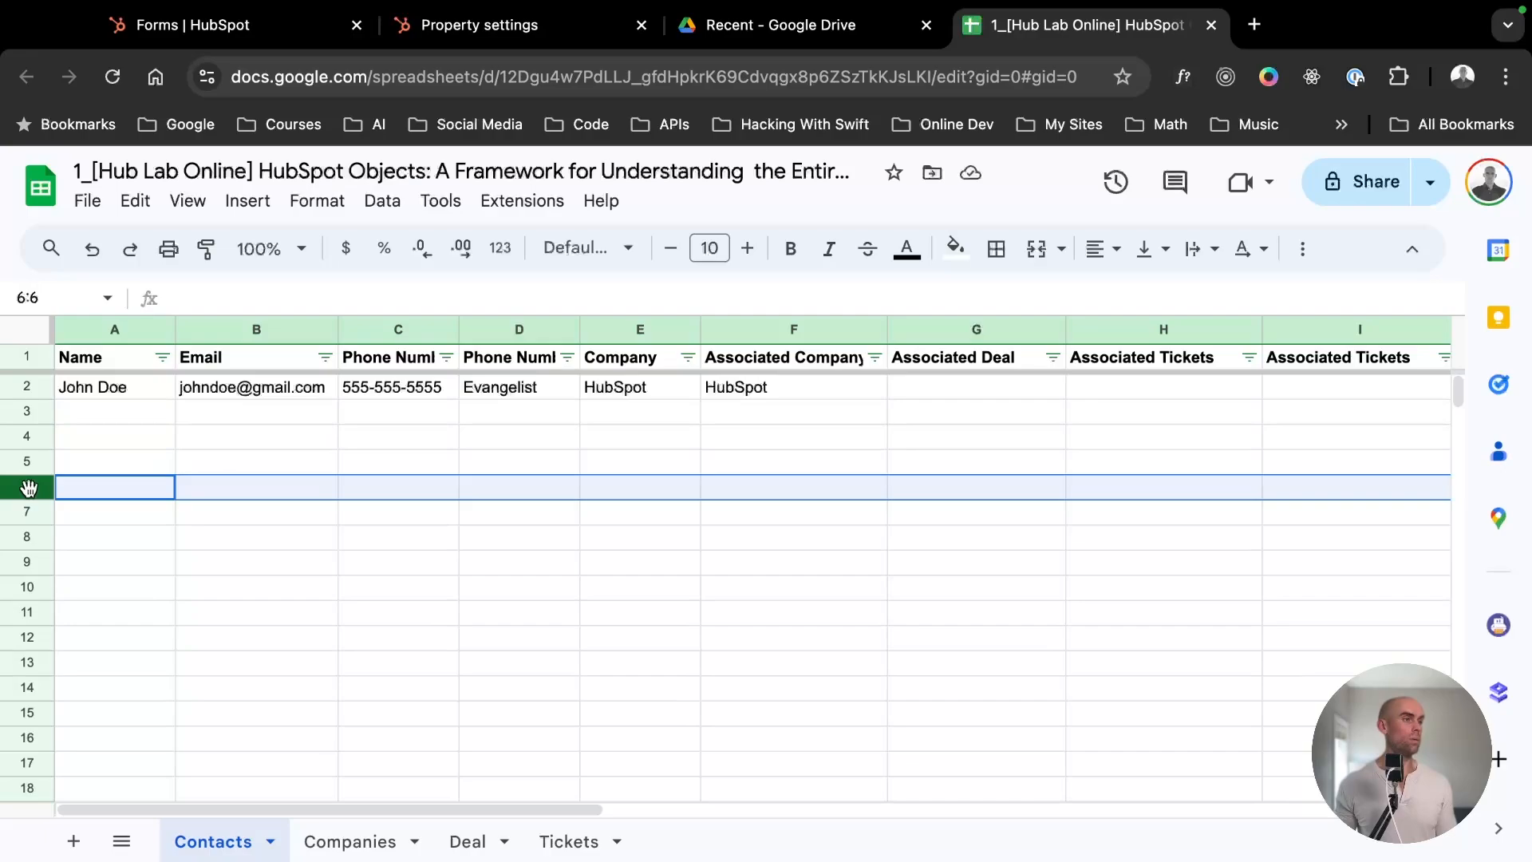
click(112, 330)
click(284, 329)
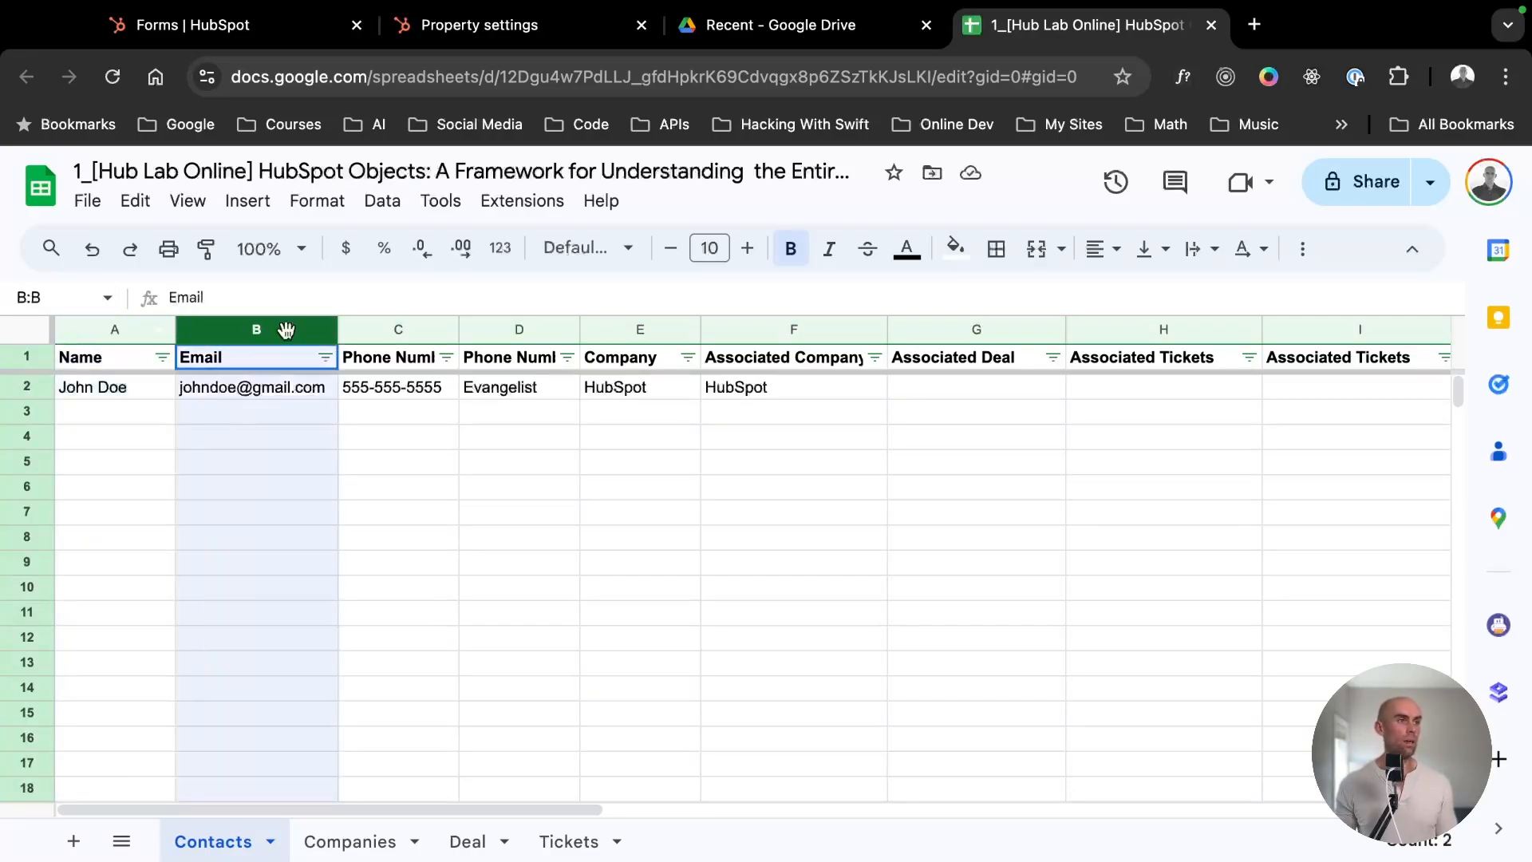
click(385, 330)
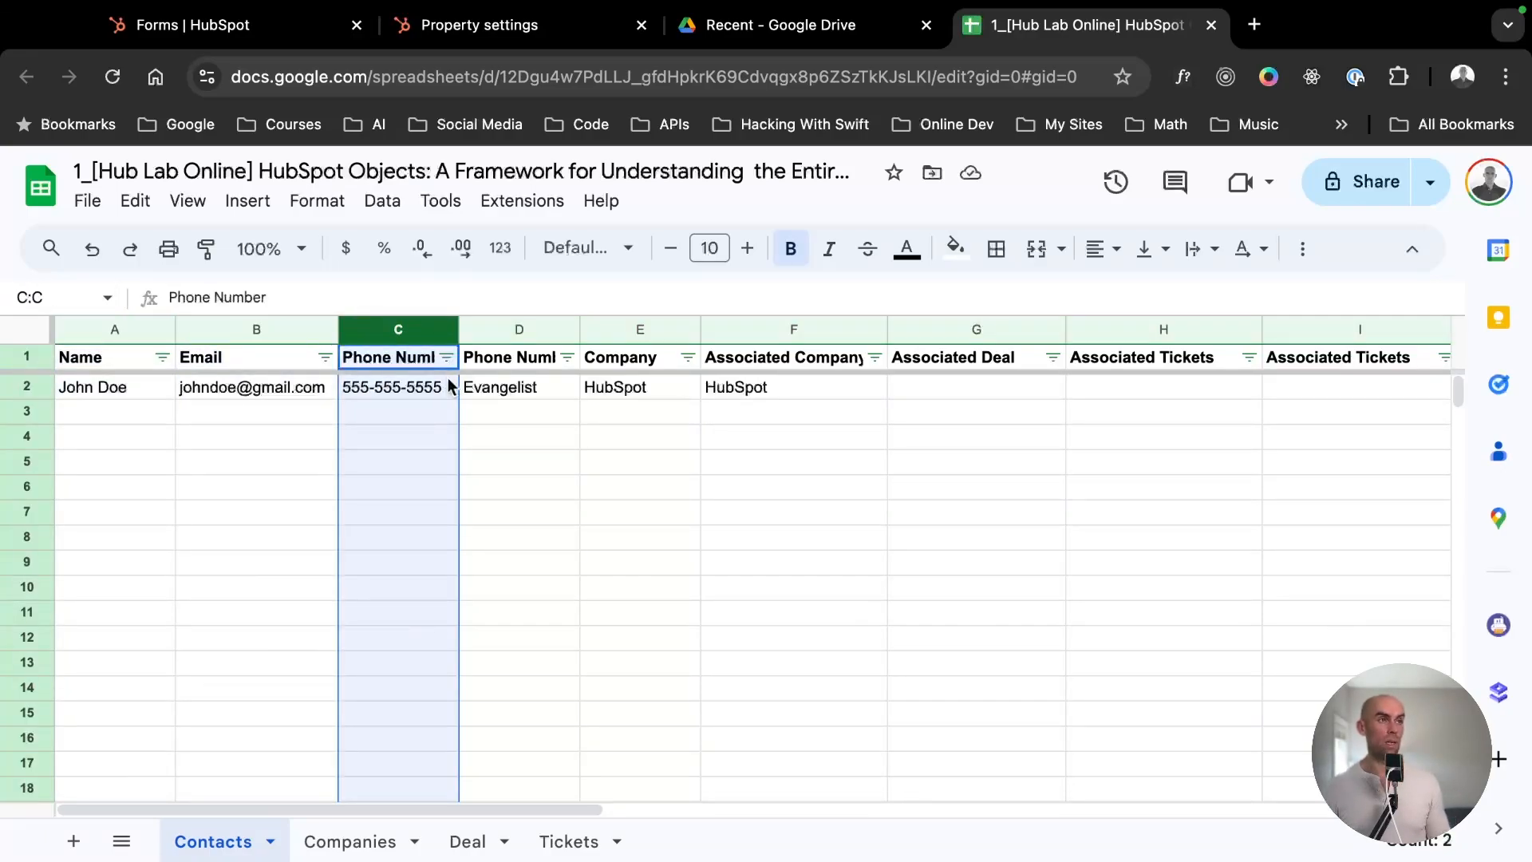
- Switch back to the HubSpot property settings and look through the list of contact properties
click(432, 29)
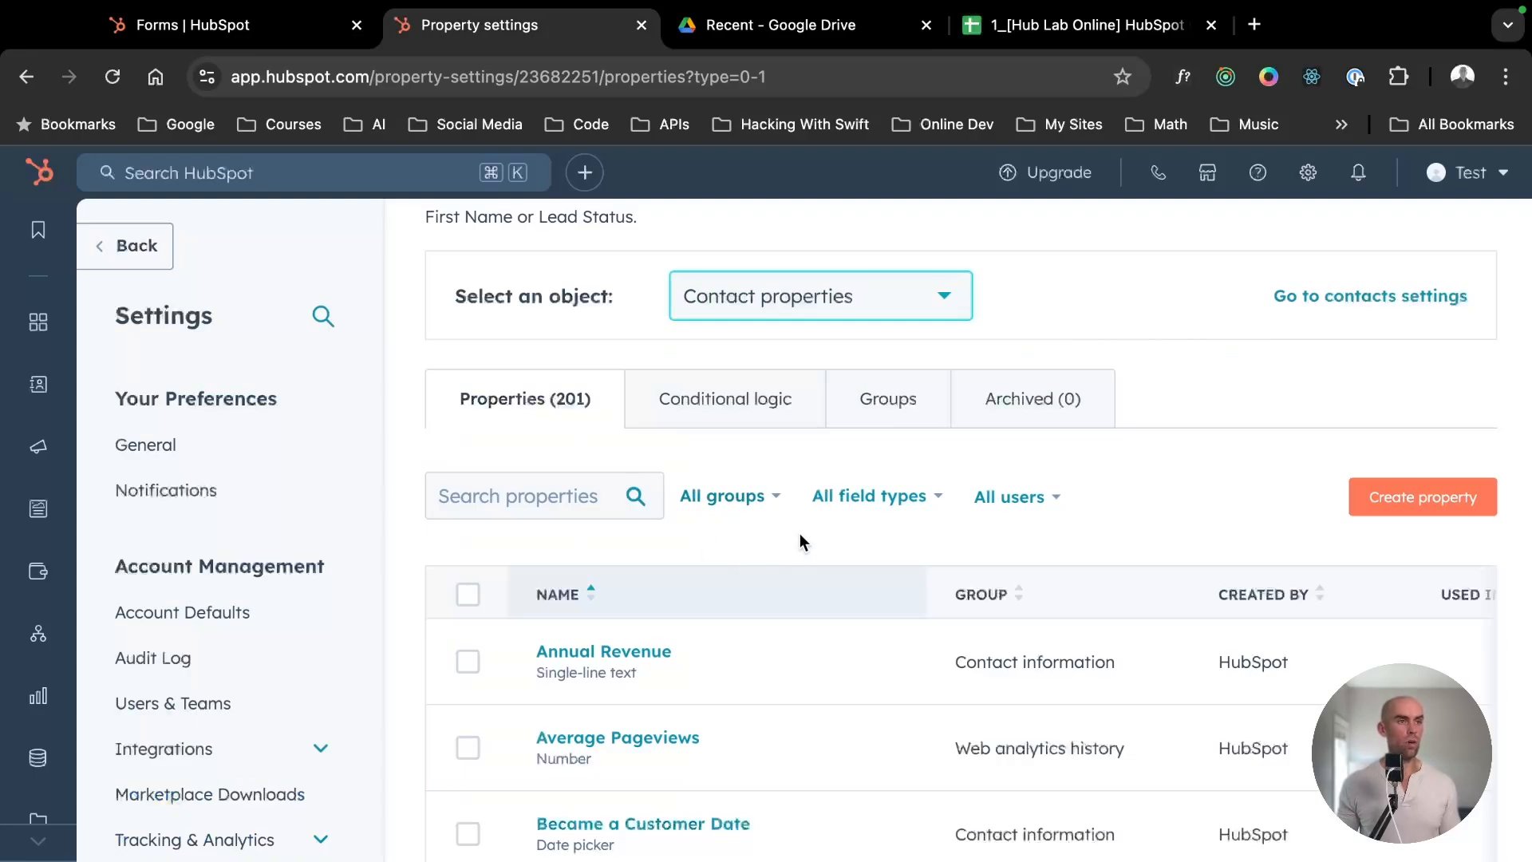
mouse_move(611, 702)
scroll(611, 709, down, 1)
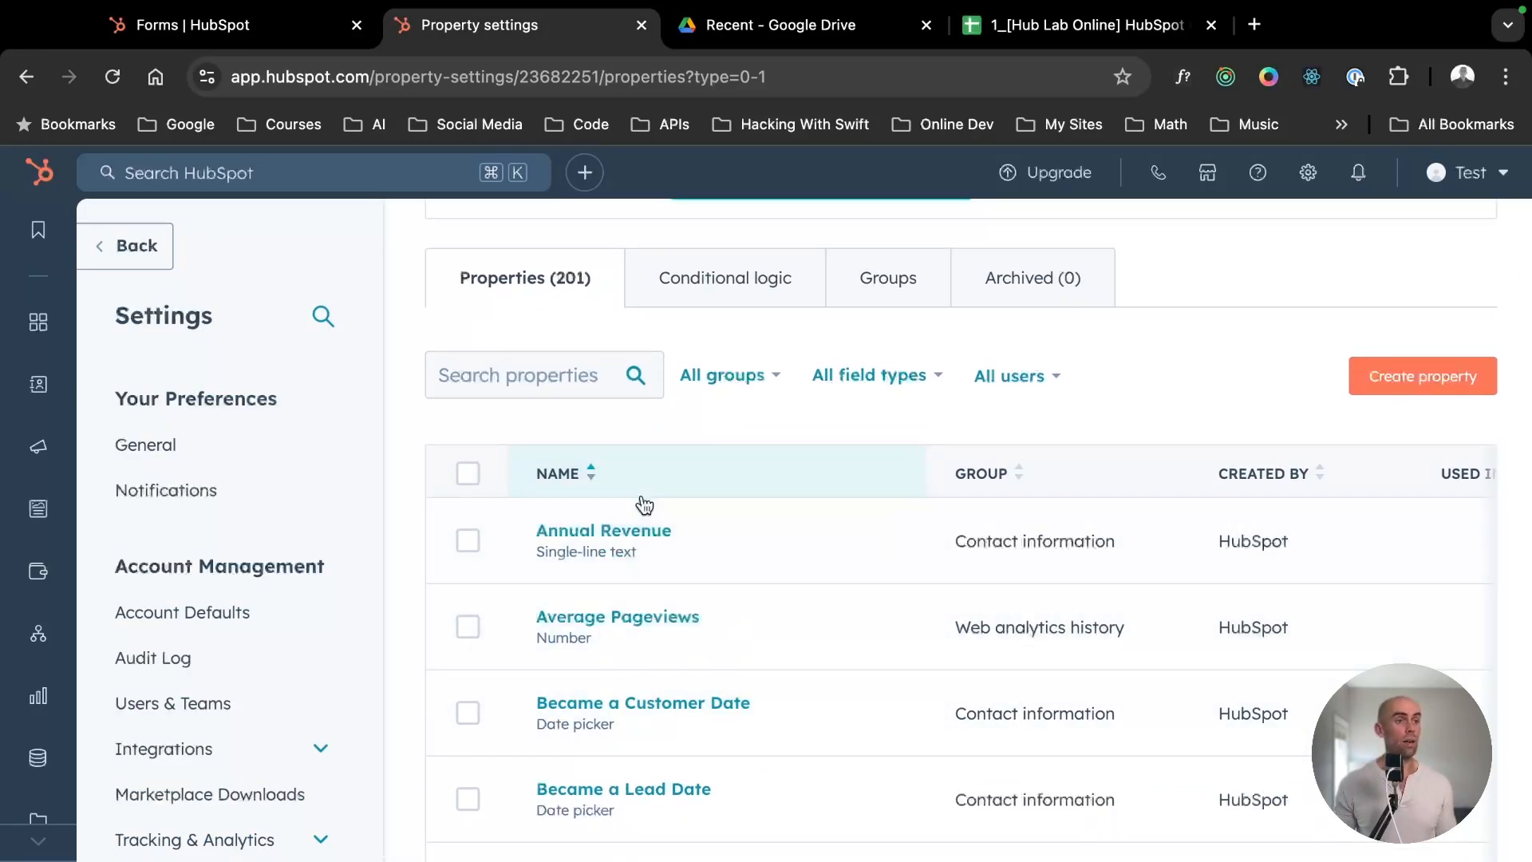
scroll(654, 590, down, 2)
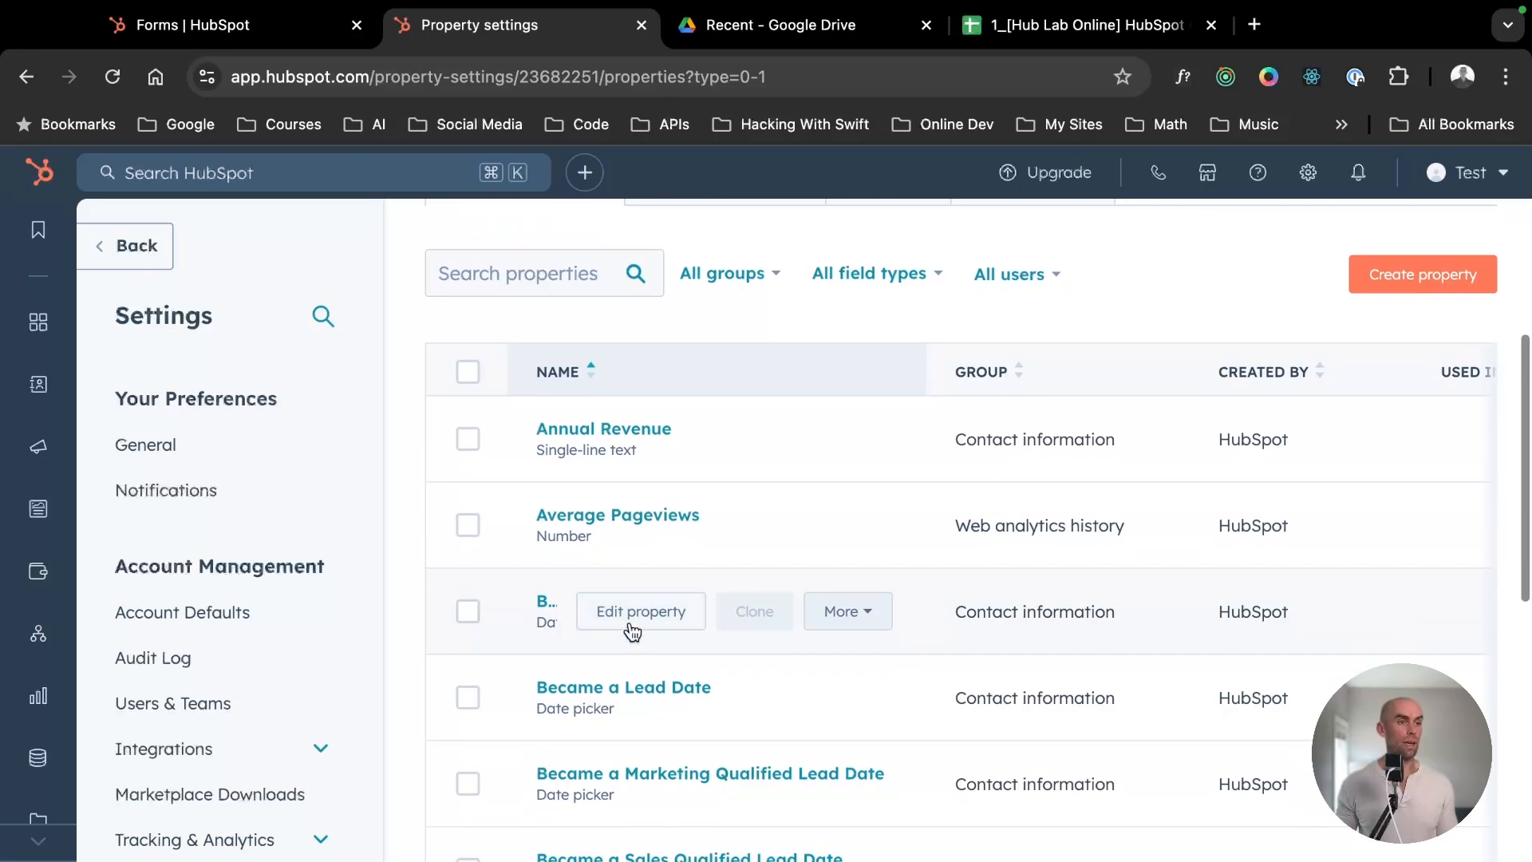
scroll(634, 623, down, 1)
scroll(620, 622, up, 4)
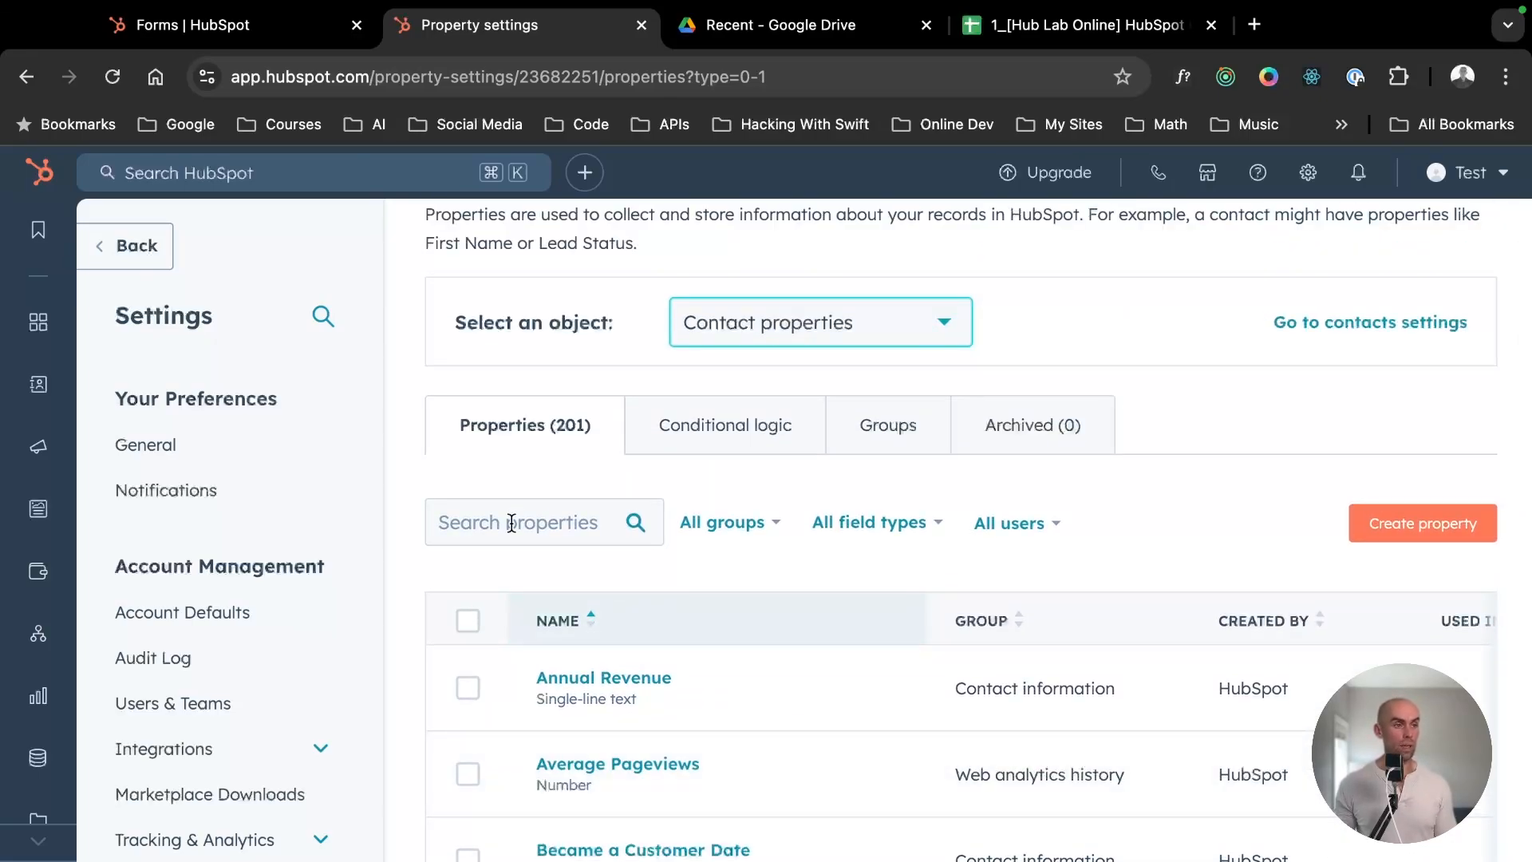
scroll(509, 536, down, 1)
- Search the contact properties for "email" and for "phone"
click(518, 499)
text(email)
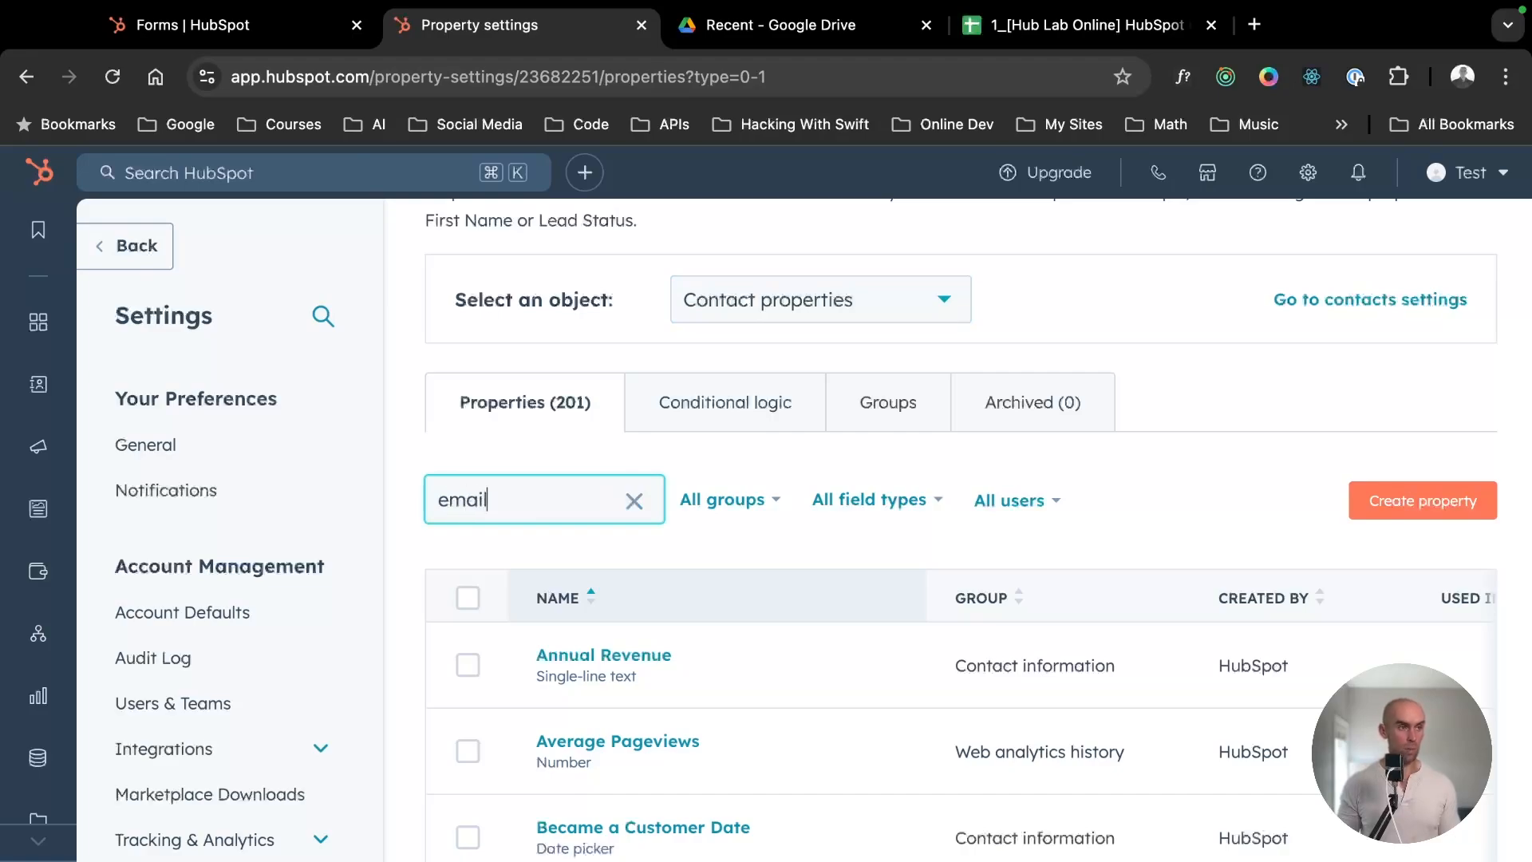
scroll(718, 542, down, 2)
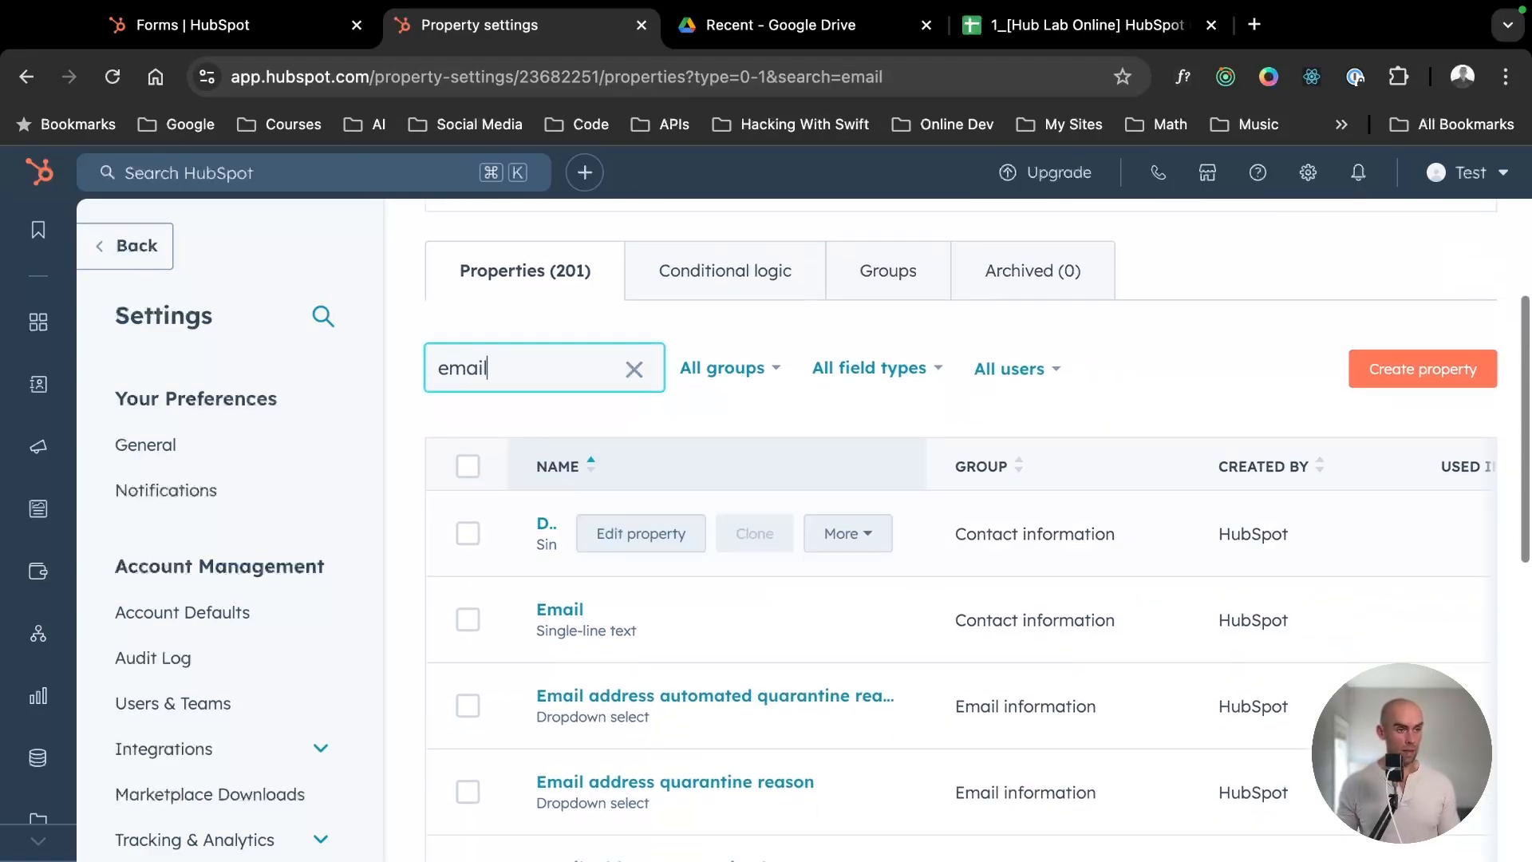
key(super+a)
text(phone)
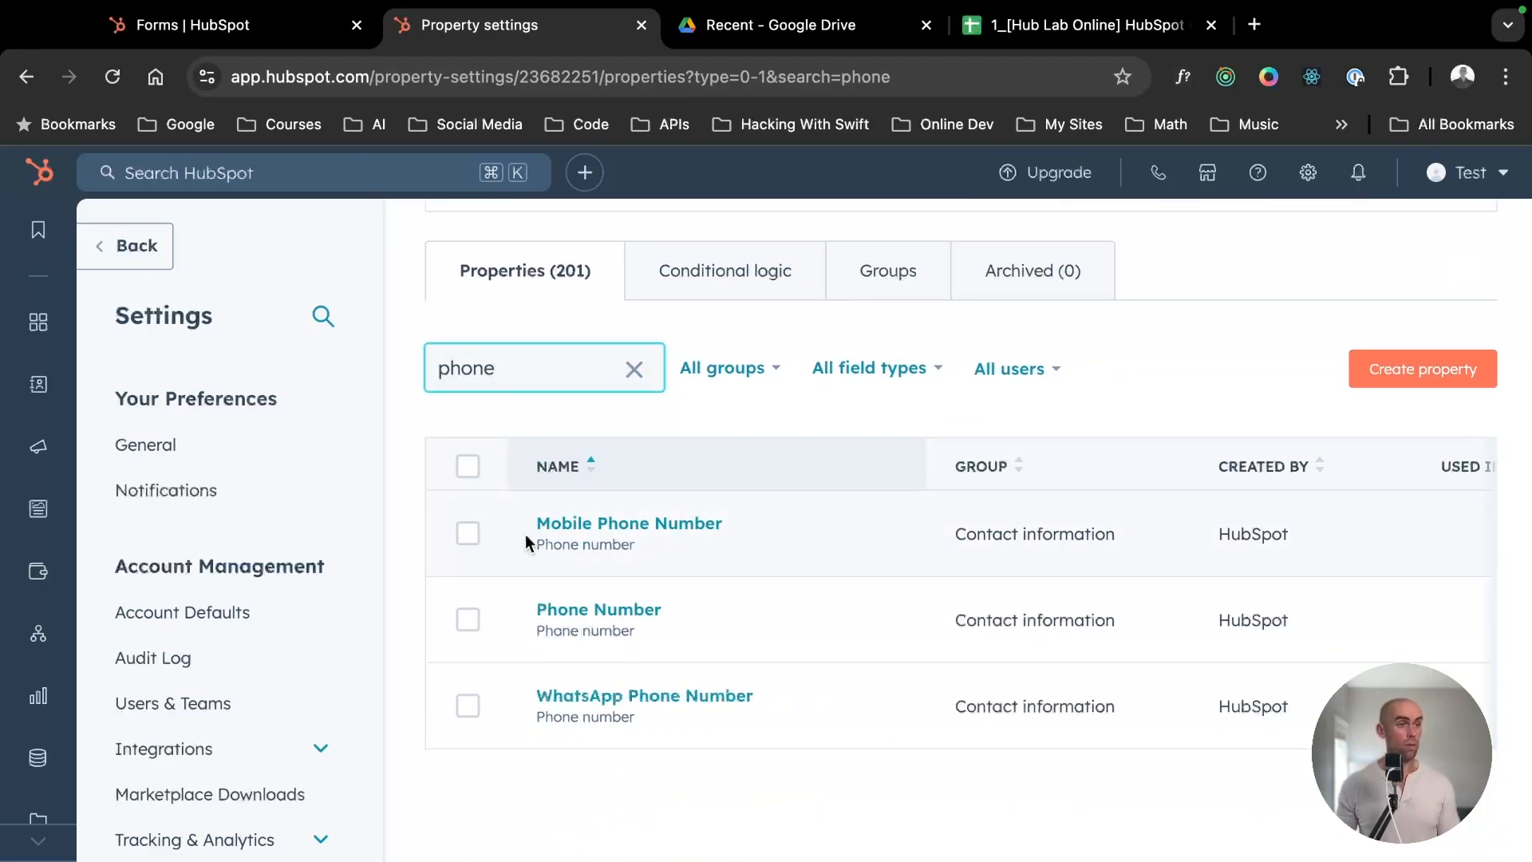
- Open the Contacts list and examine its property columns from Name to Lead Status
mouse_move(37, 321)
click(160, 384)
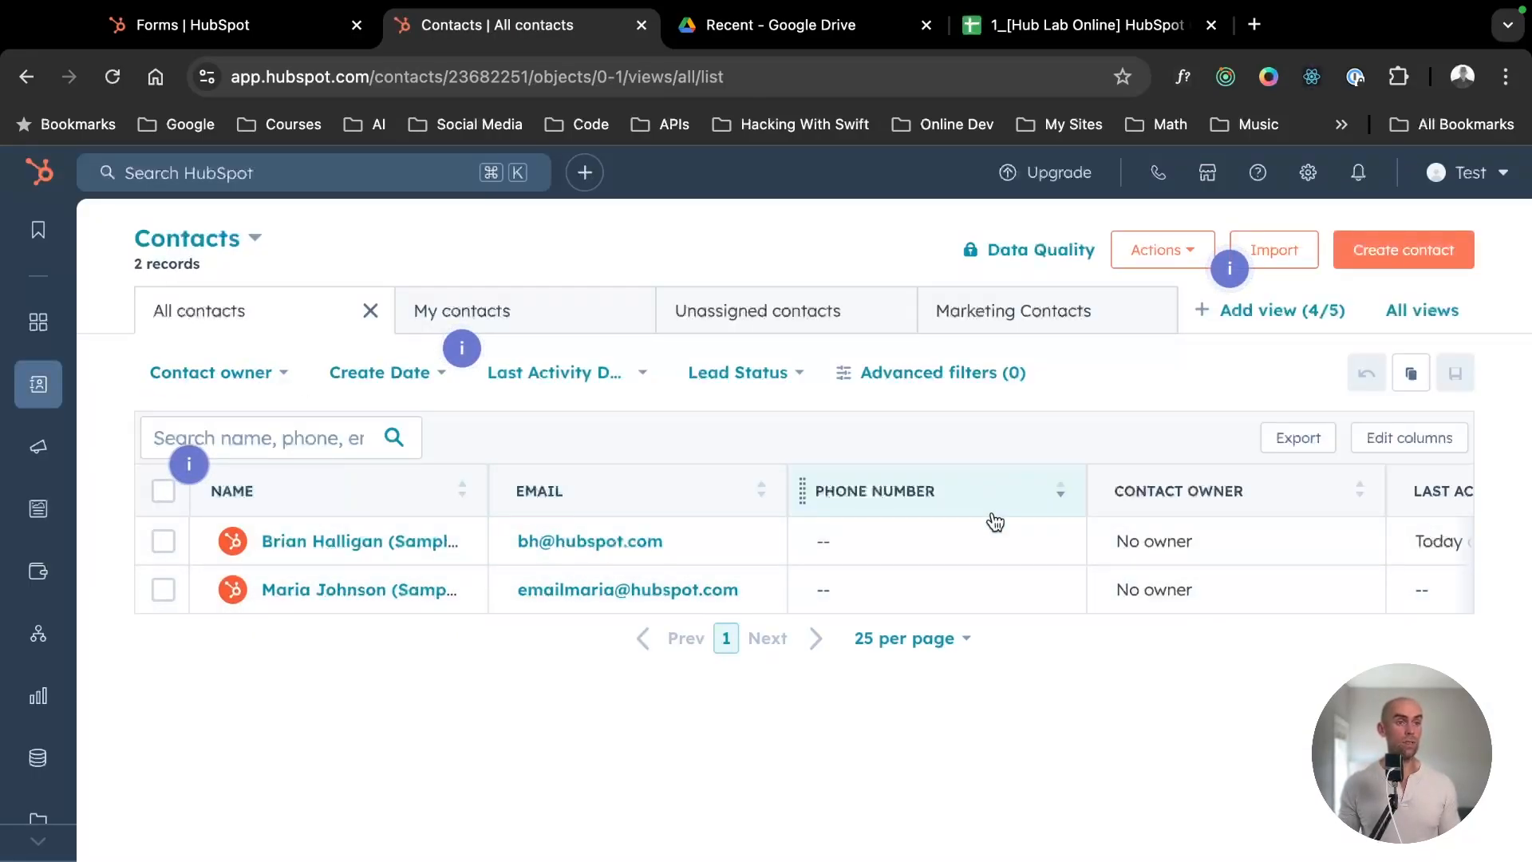
scroll(1204, 540, right, 5)
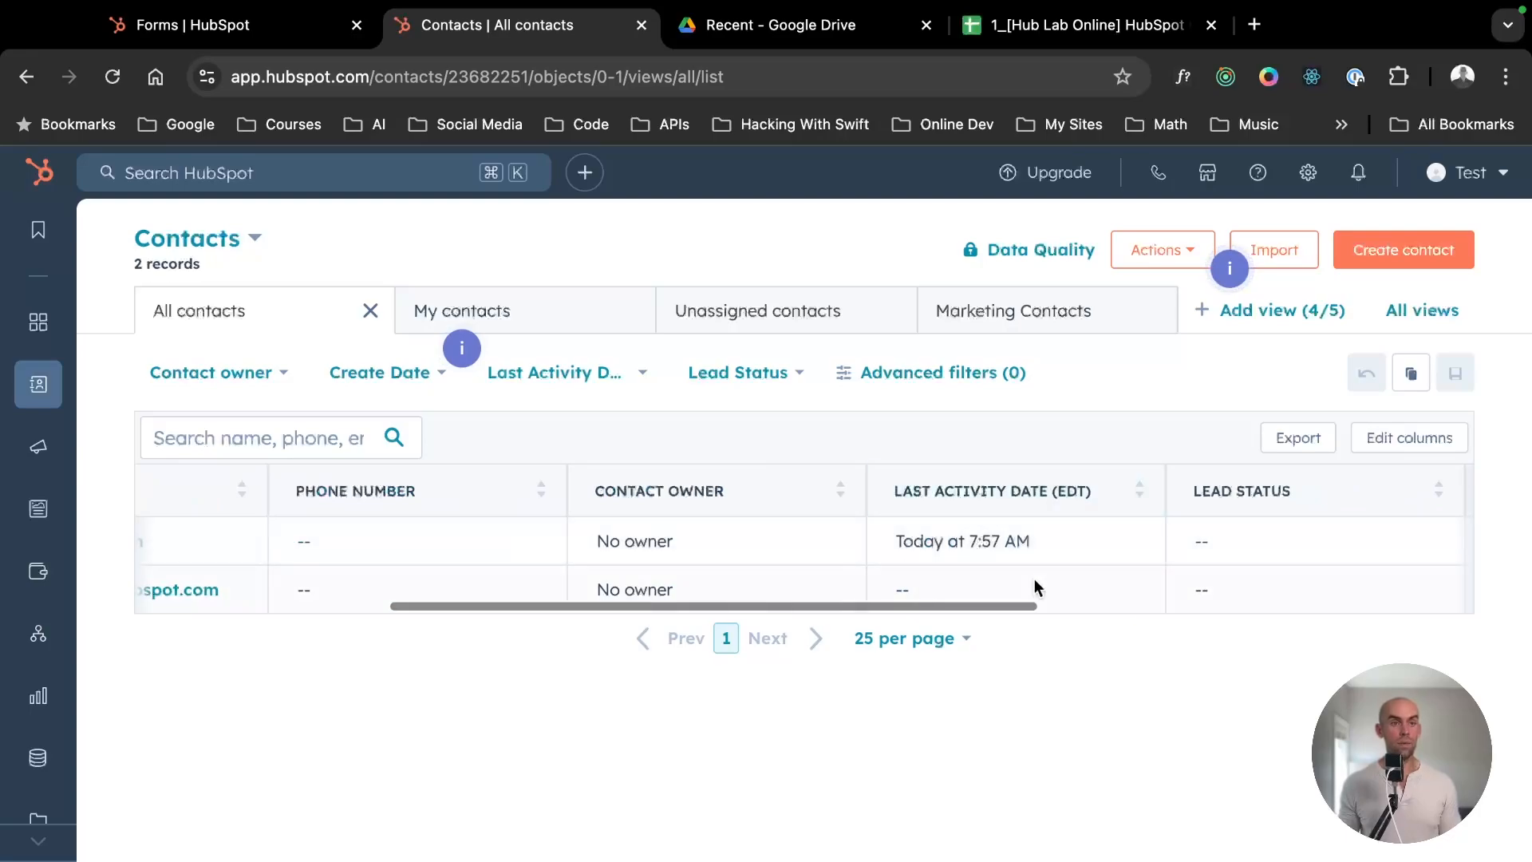
- Return to the Properties page in the account settings
click(1307, 173)
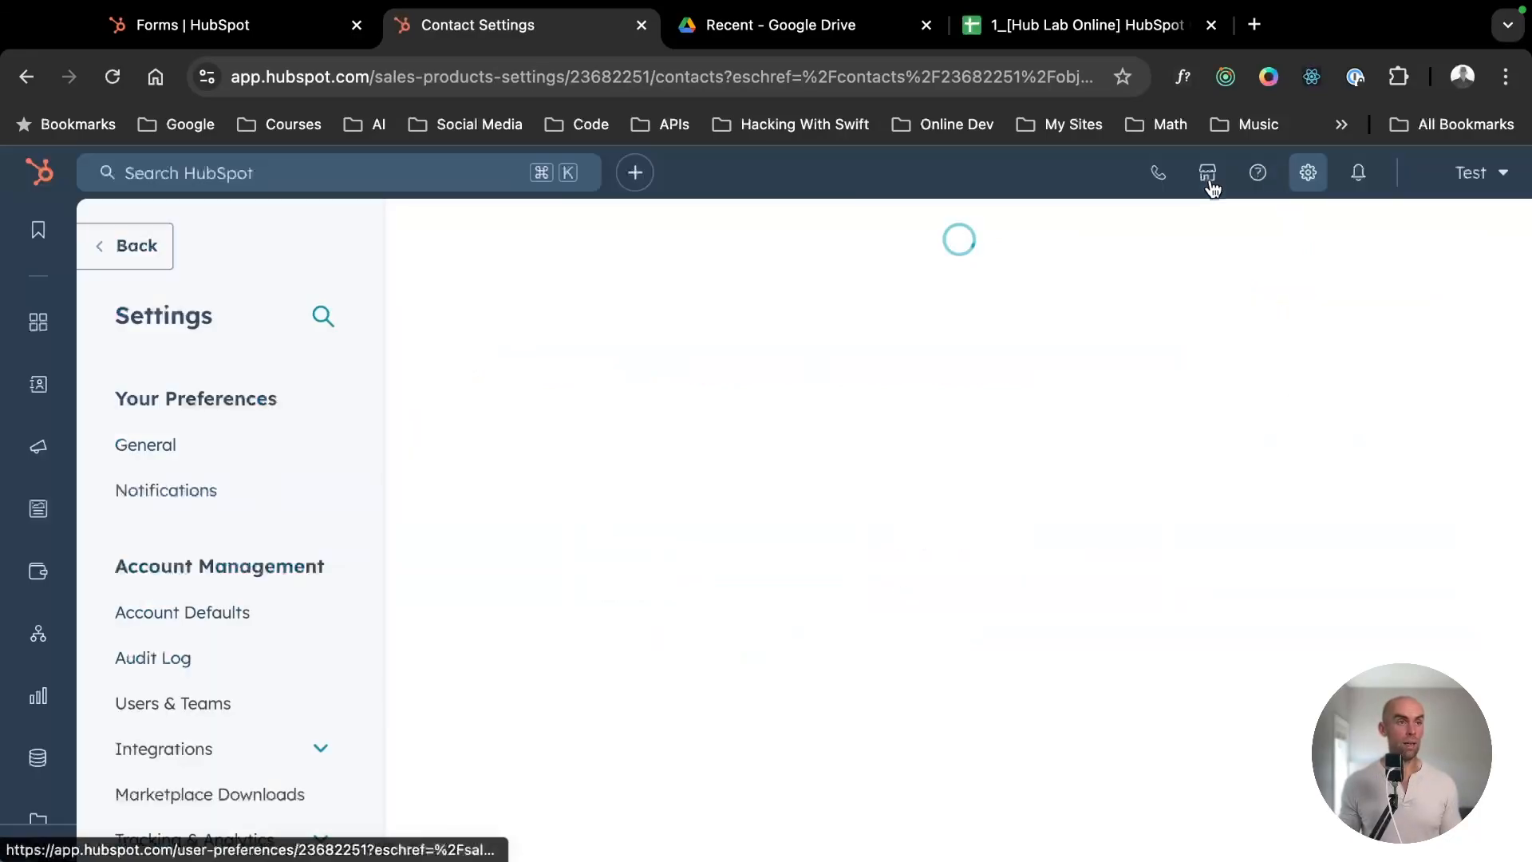
scroll(311, 637, down, 6)
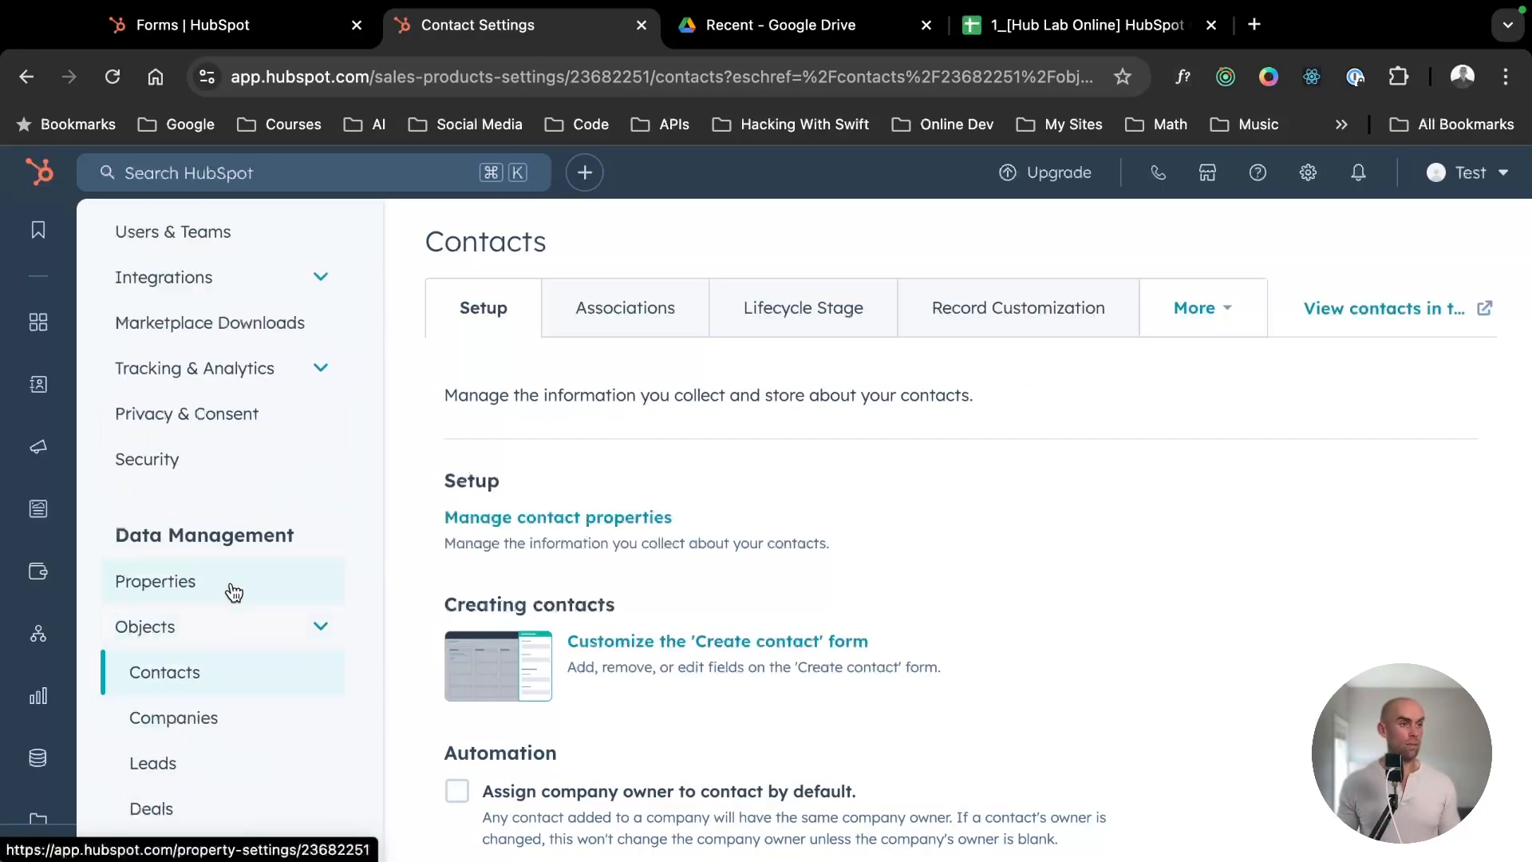
click(232, 589)
- Look through the first page of the contact properties list in the property settings
scroll(588, 574, down, 5)
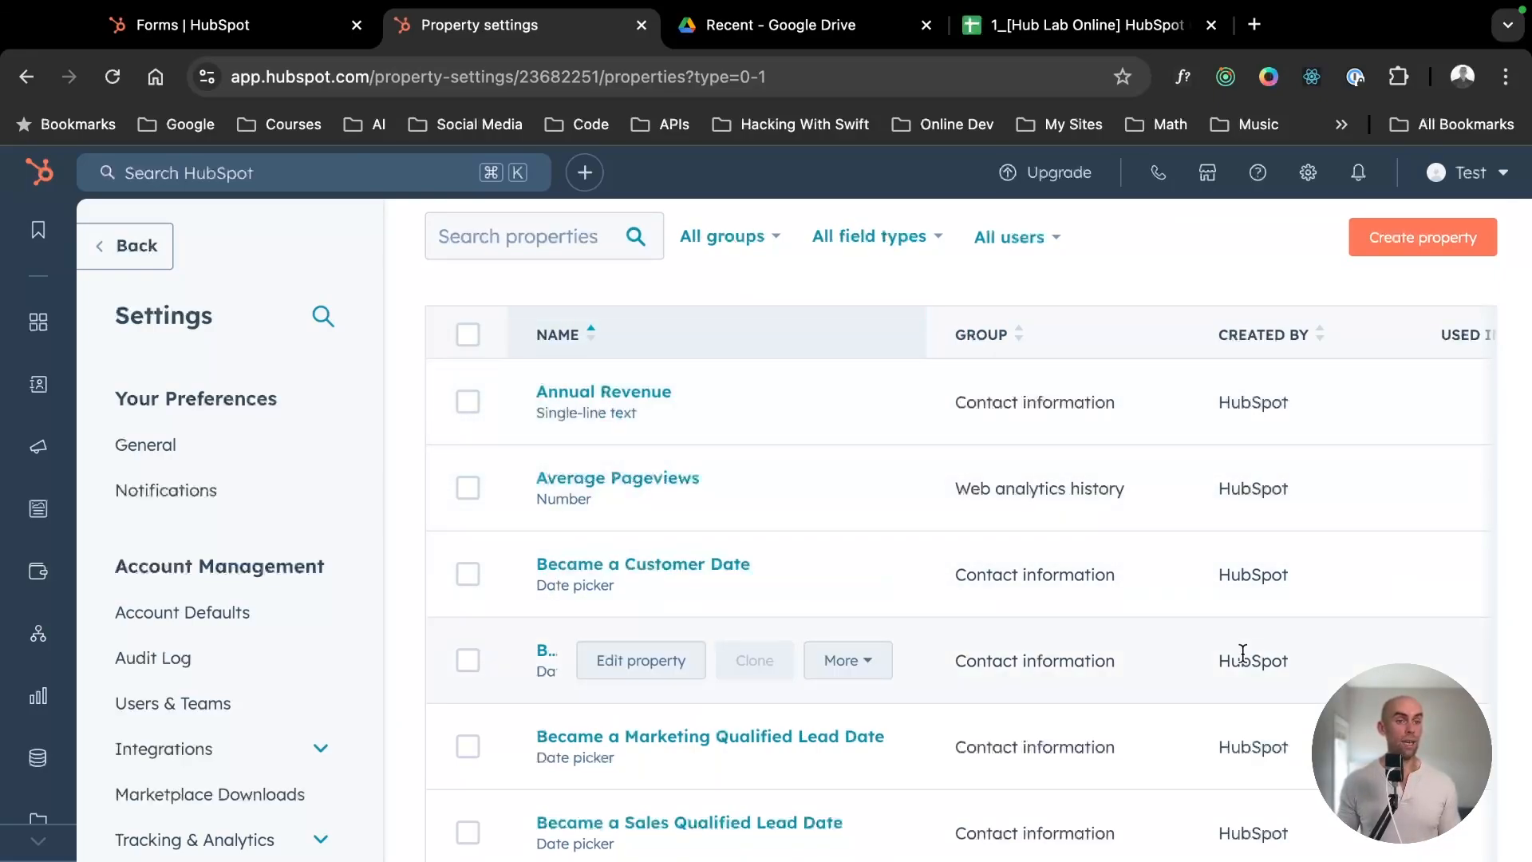
scroll(623, 702, down, 3)
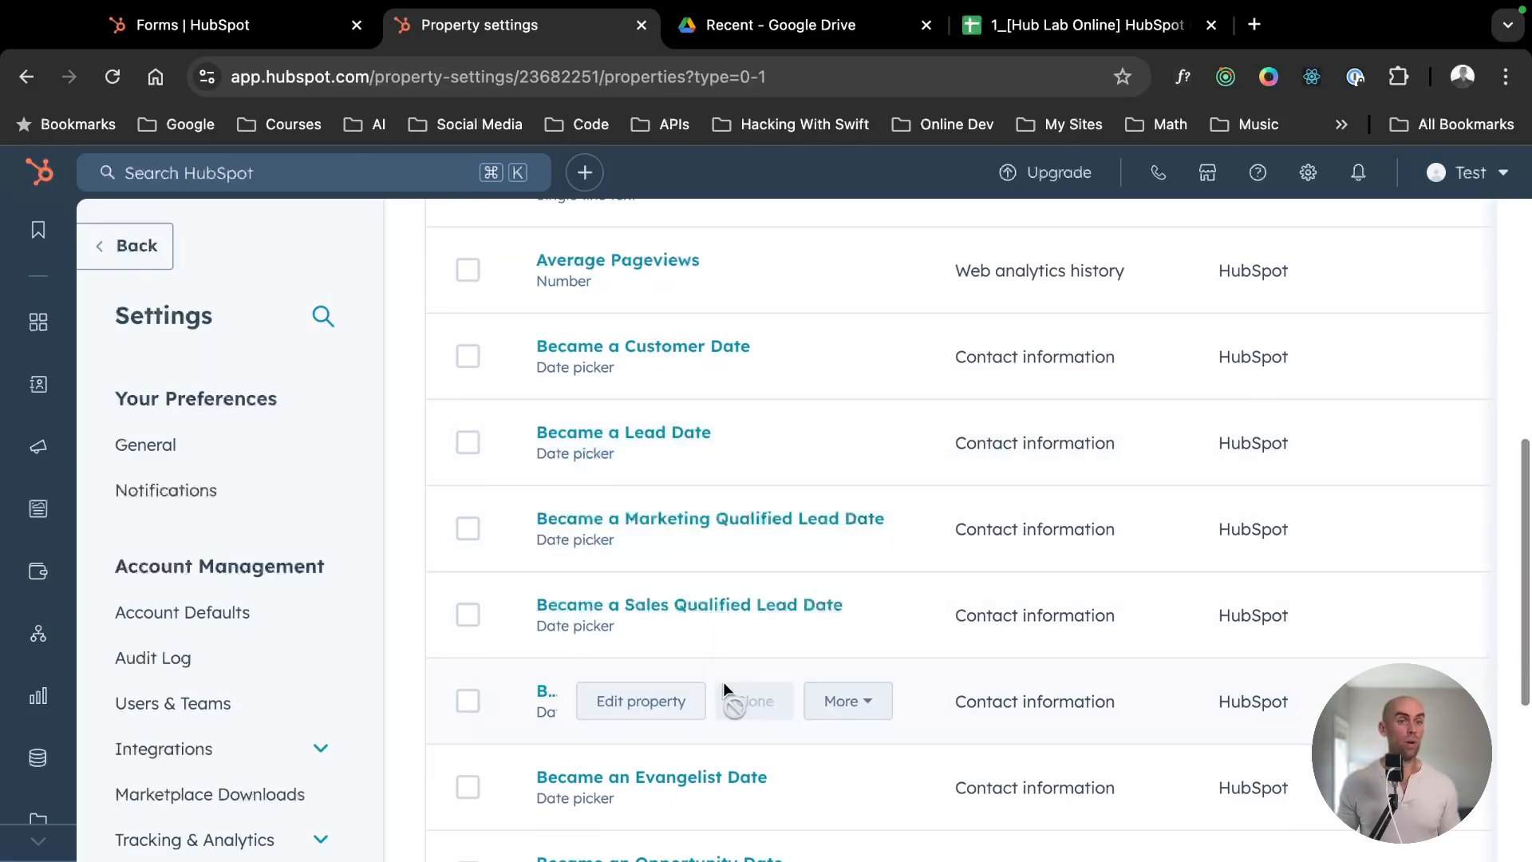
scroll(723, 682, down, 2)
scroll(909, 548, down, 2)
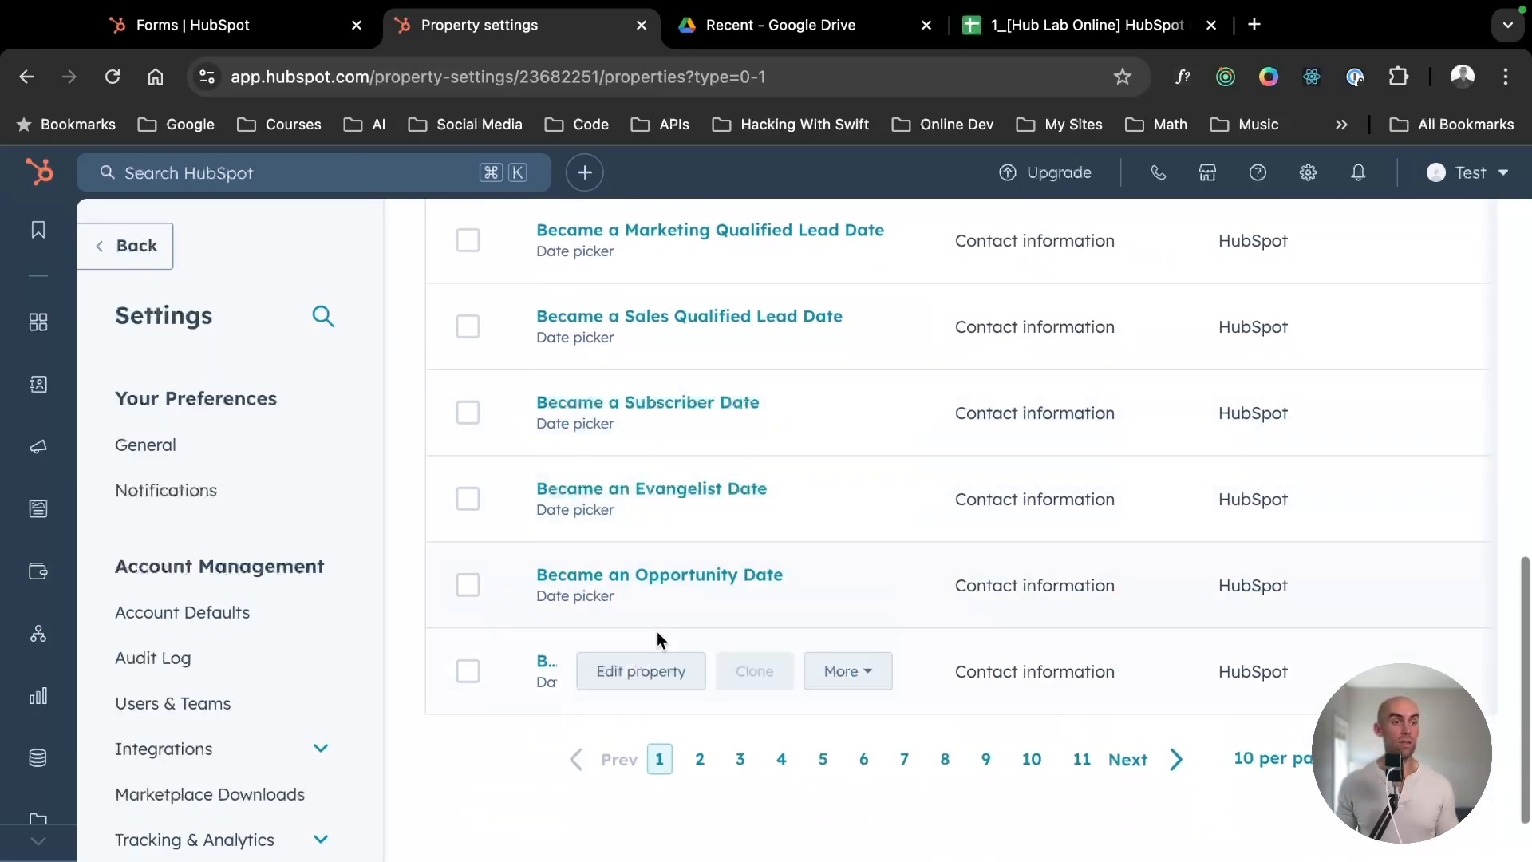
scroll(785, 610, up, 8)
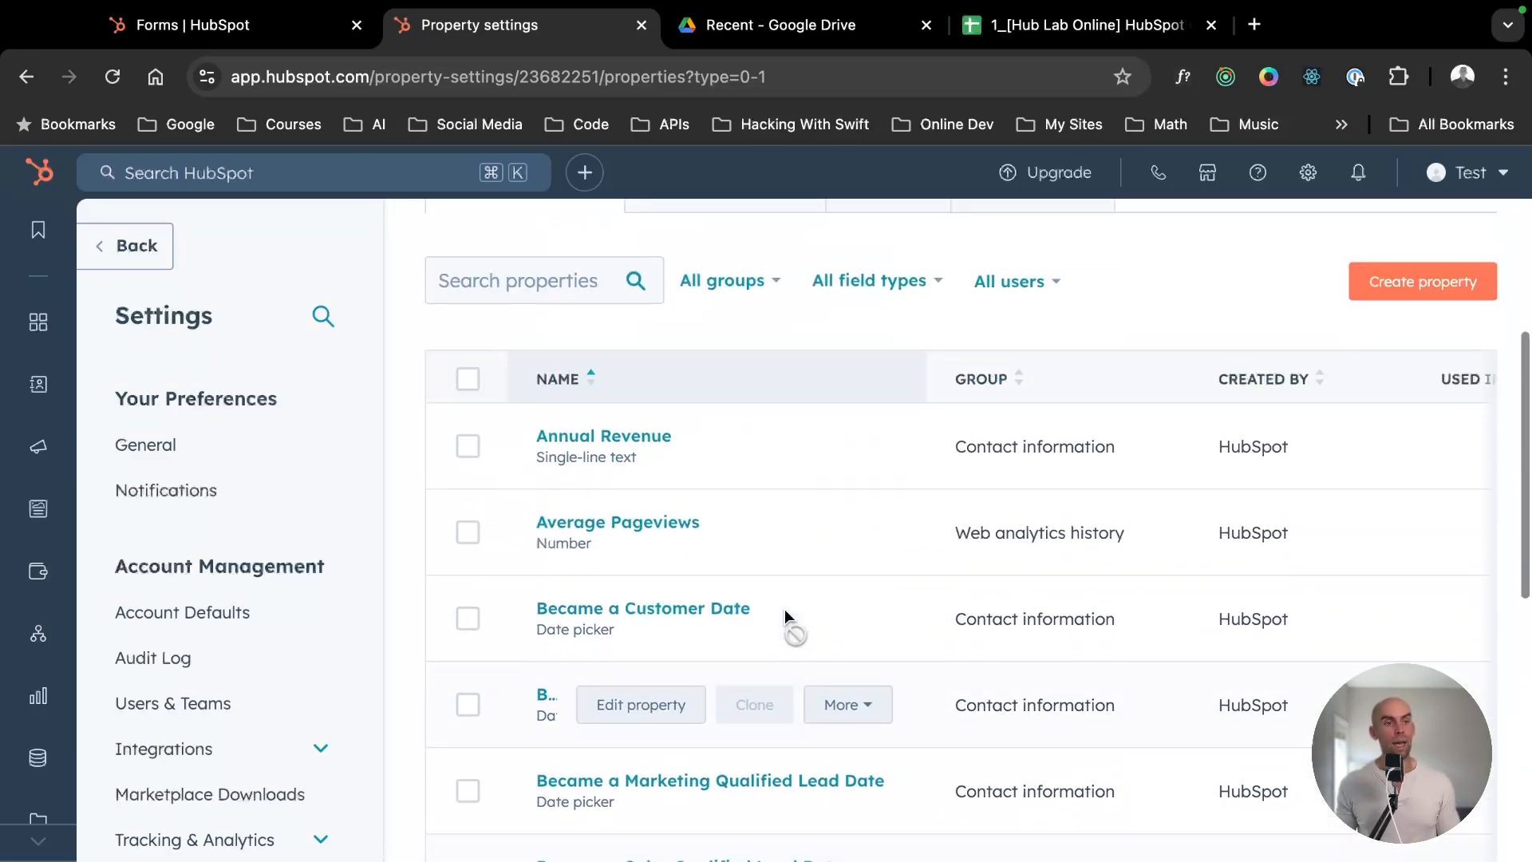
scroll(714, 510, up, 2)
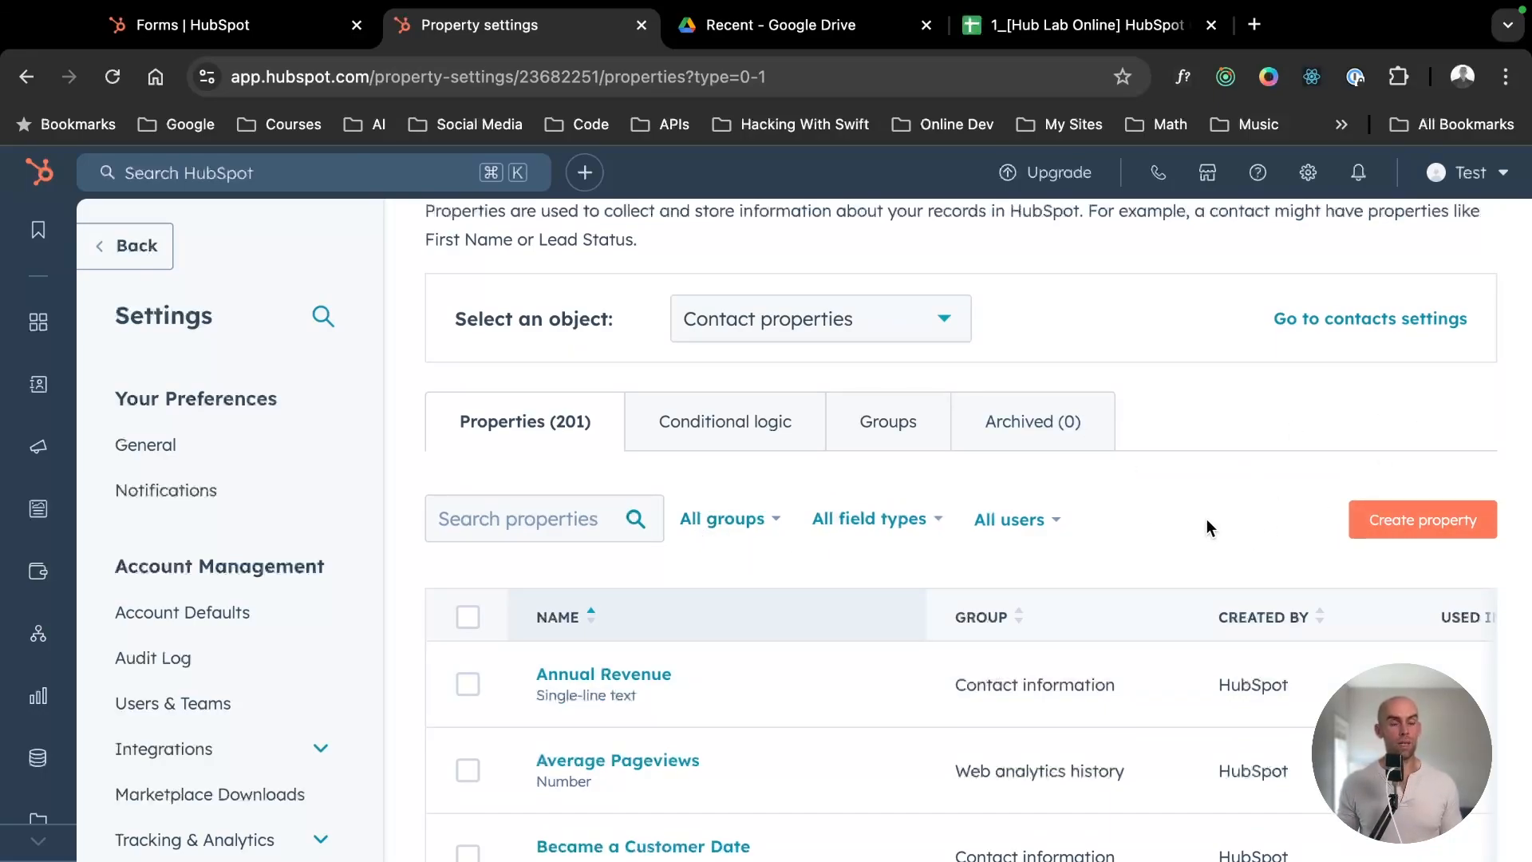
- Start creating a new contact property labelled "Sample Property"
click(1414, 514)
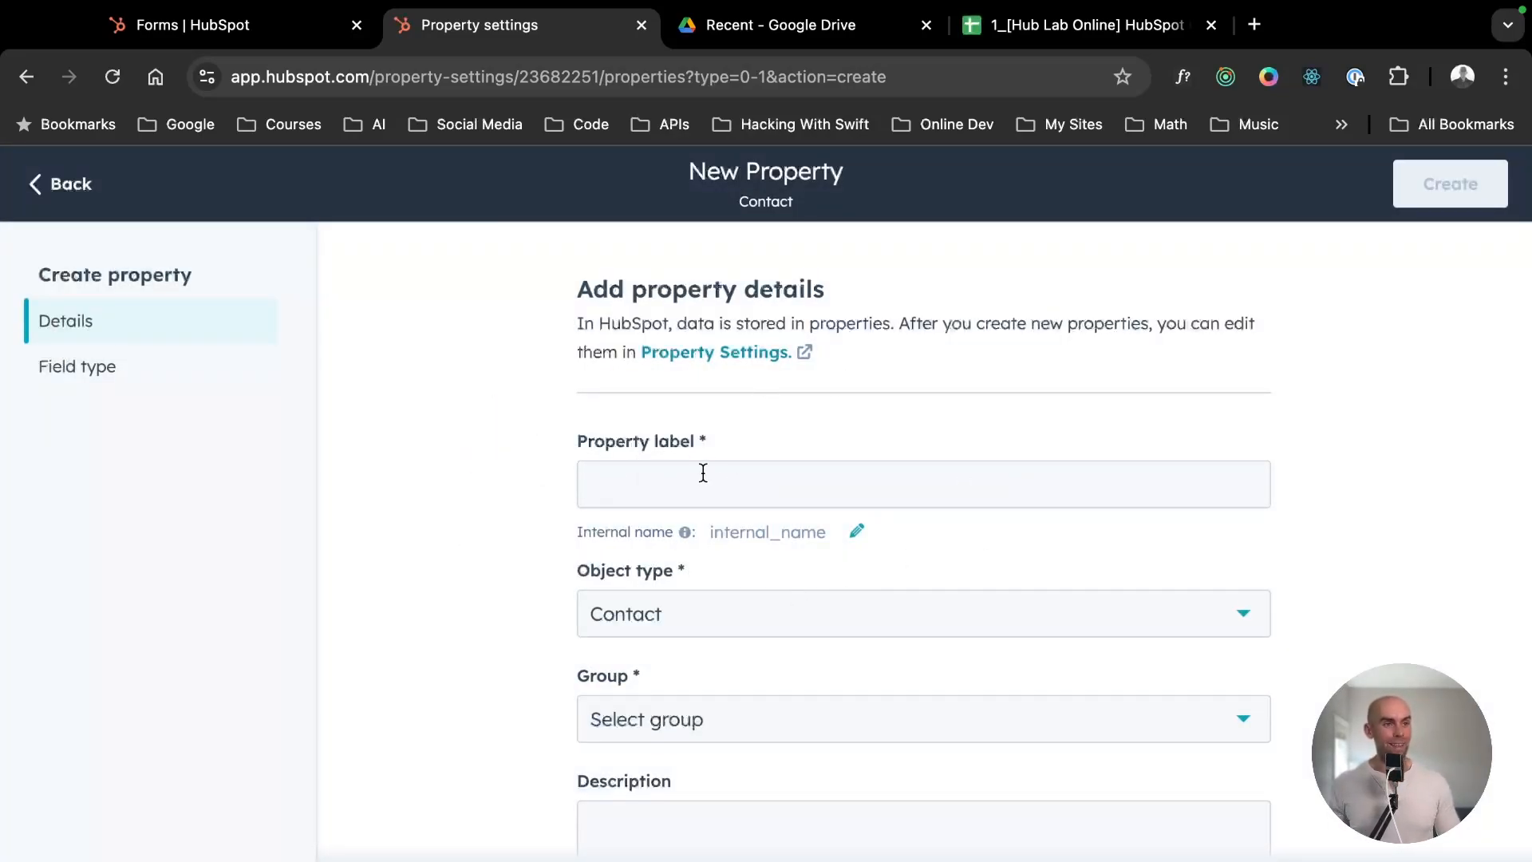
click(663, 497)
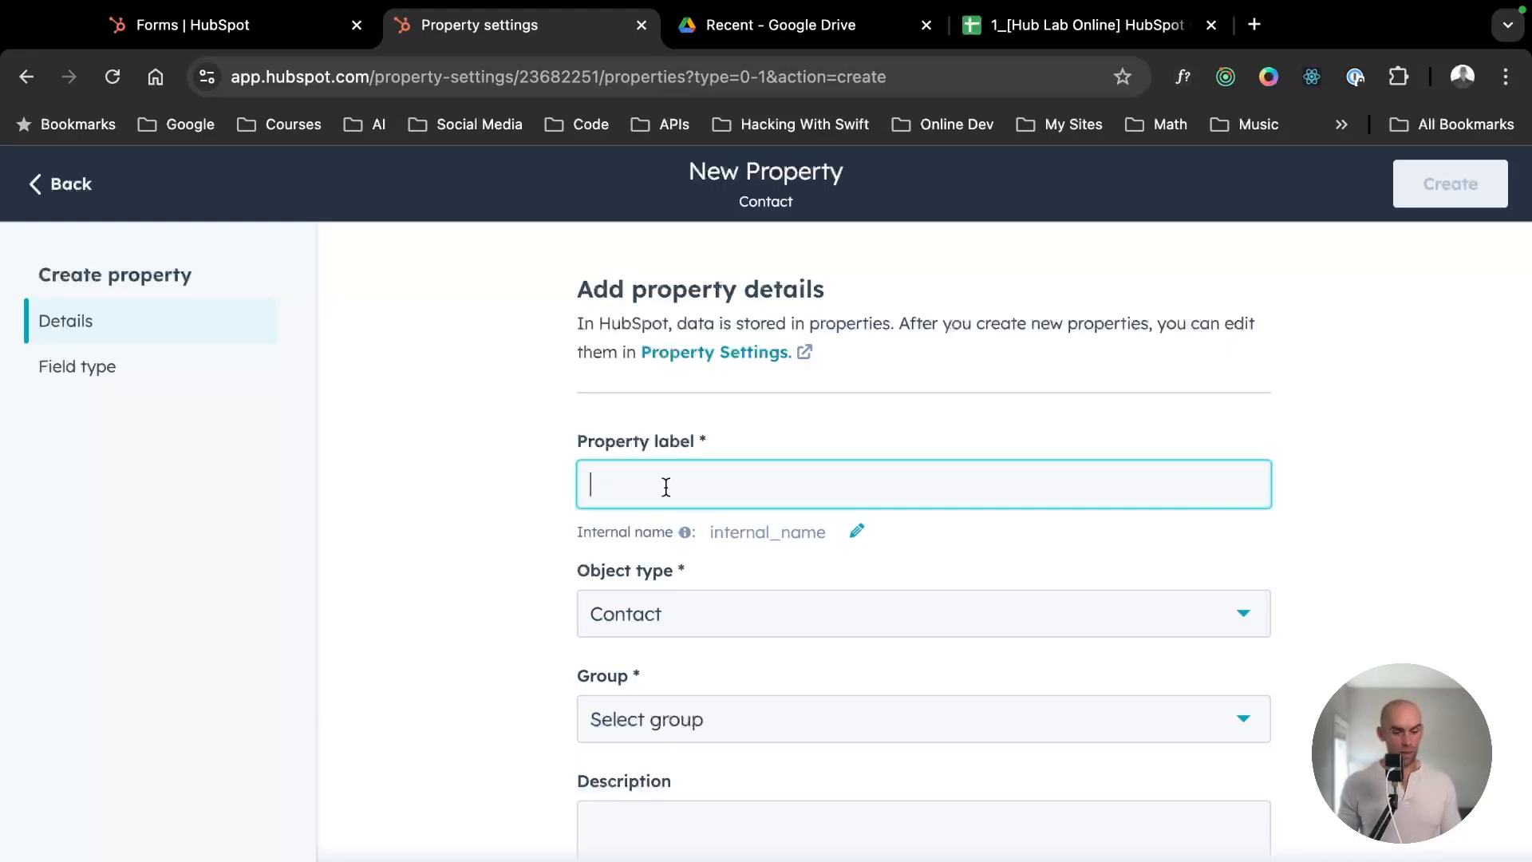
text(Sample Pr)
text(operty)
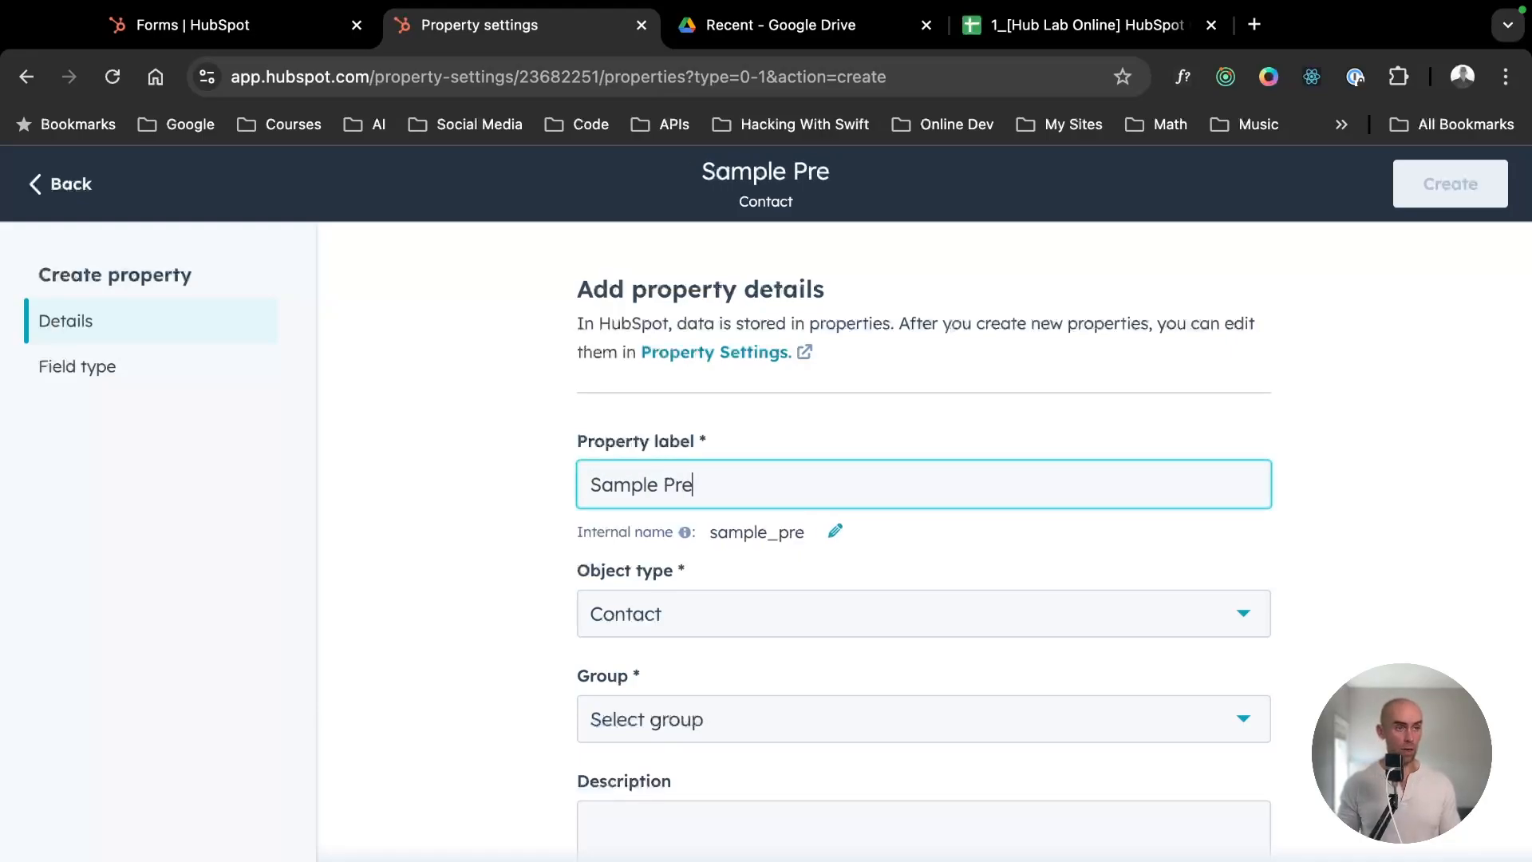
- Assign the new property to the Contact information group and describe it as "This is a sample property"
scroll(678, 508, down, 2)
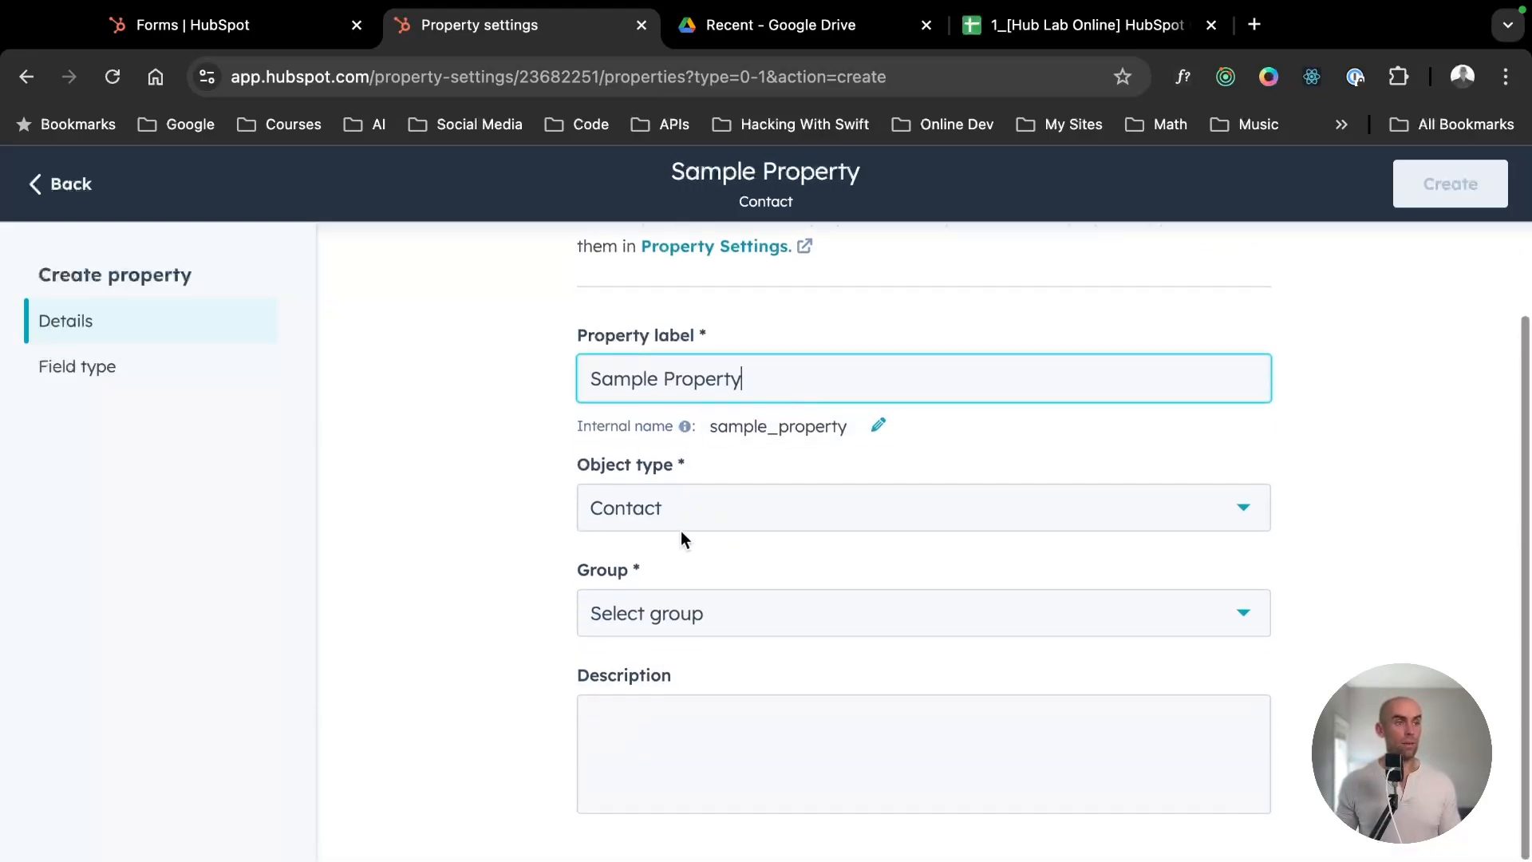
click(739, 609)
click(386, 594)
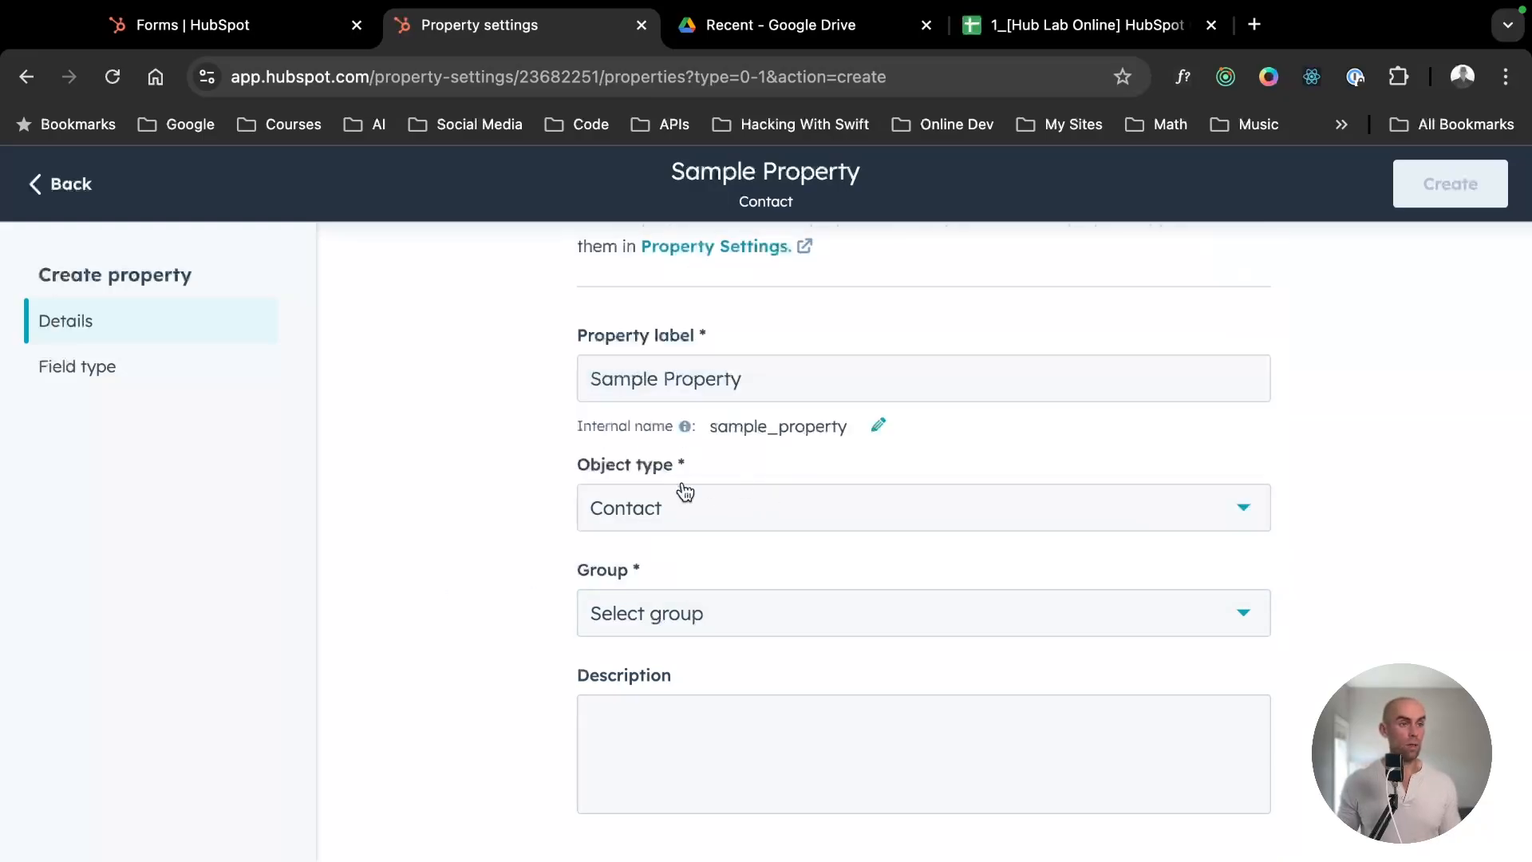
click(701, 511)
click(655, 294)
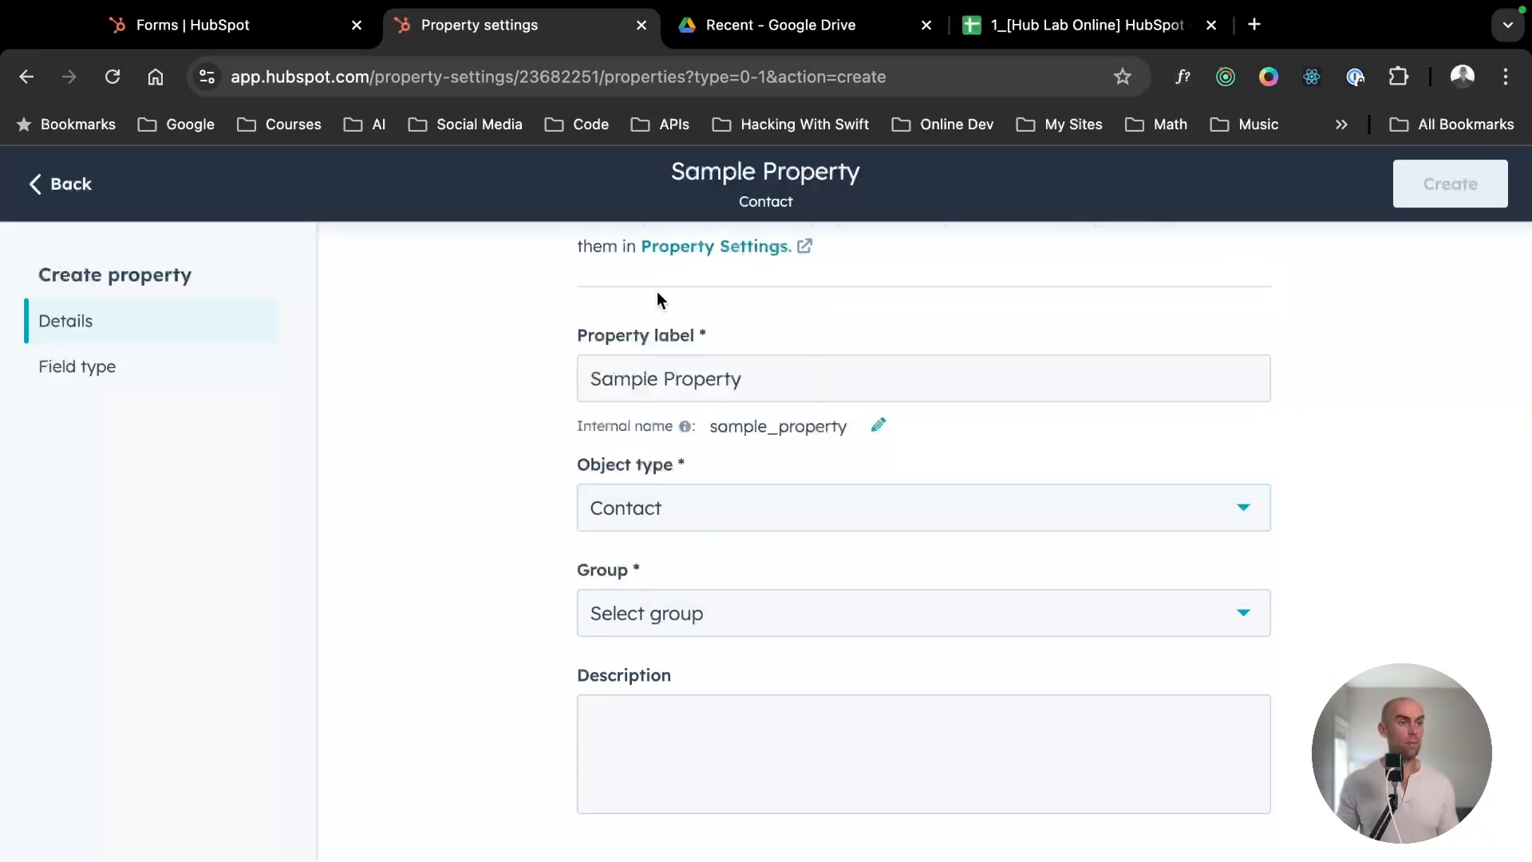
click(658, 625)
click(714, 435)
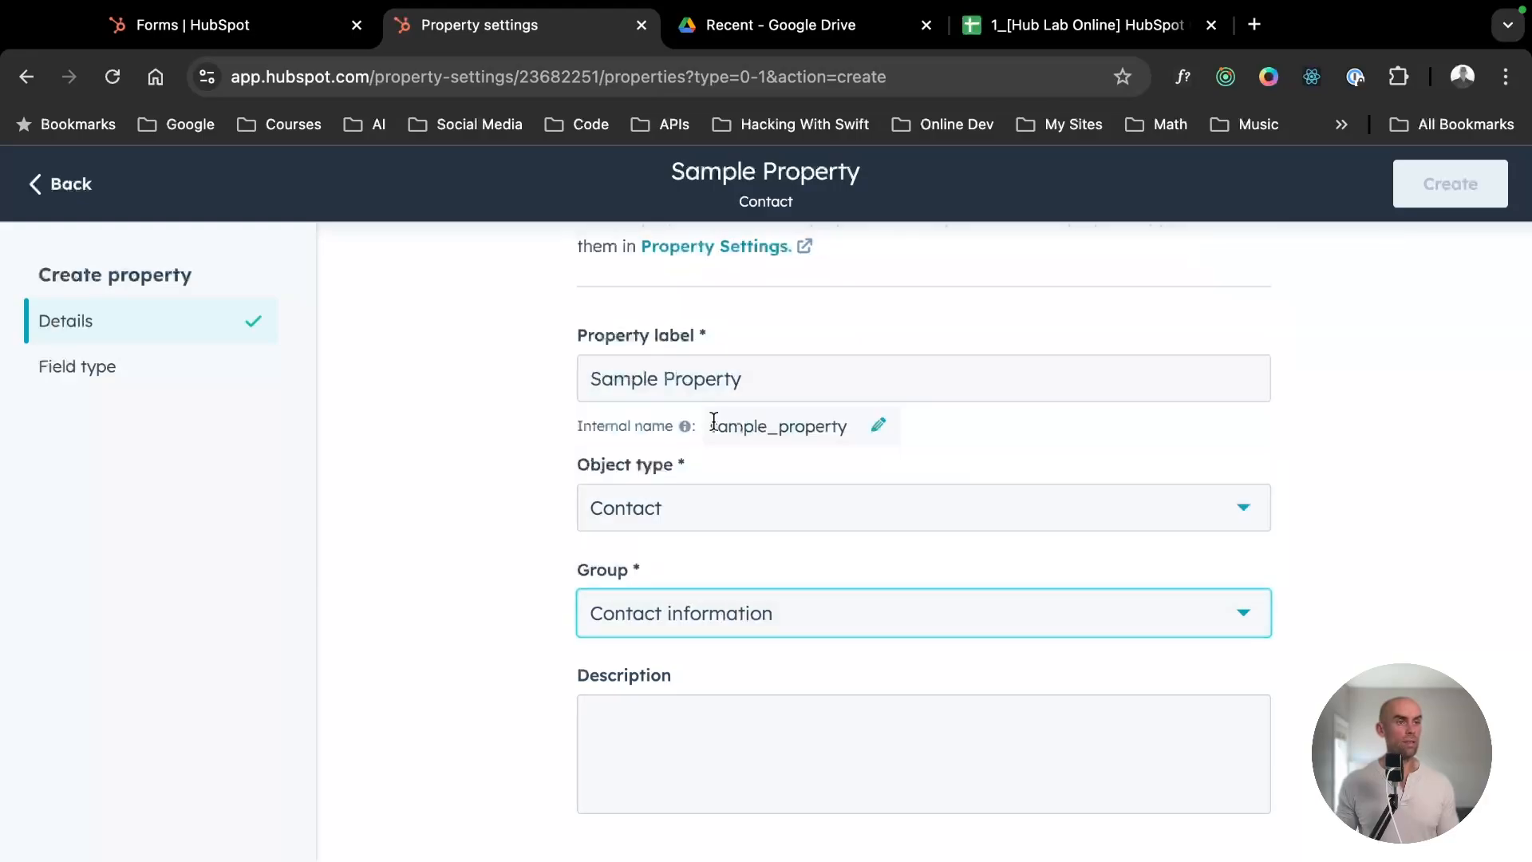
click(695, 731)
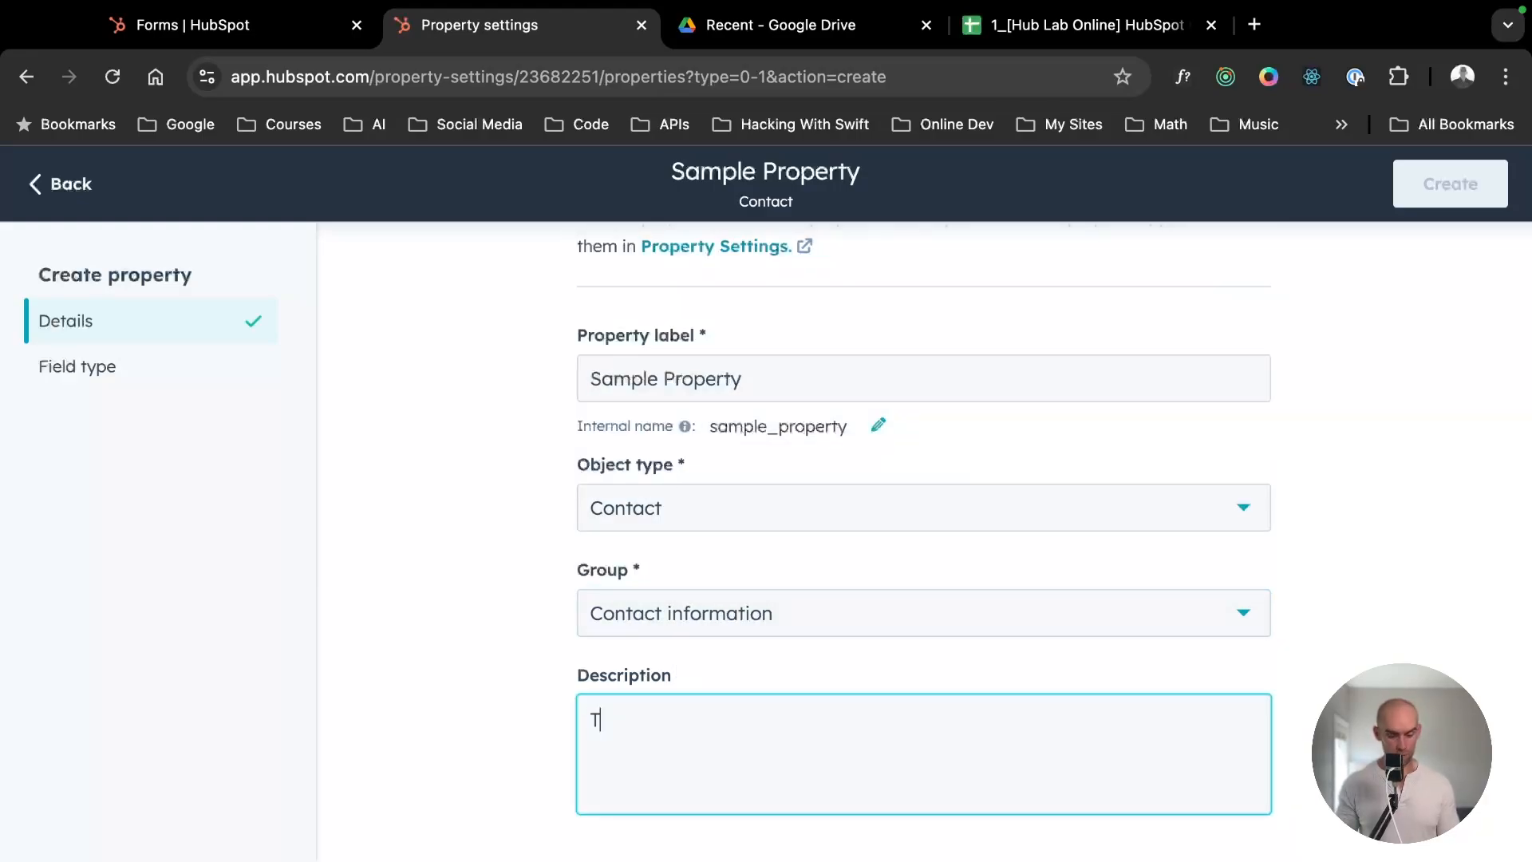
text(This is a sample property.)
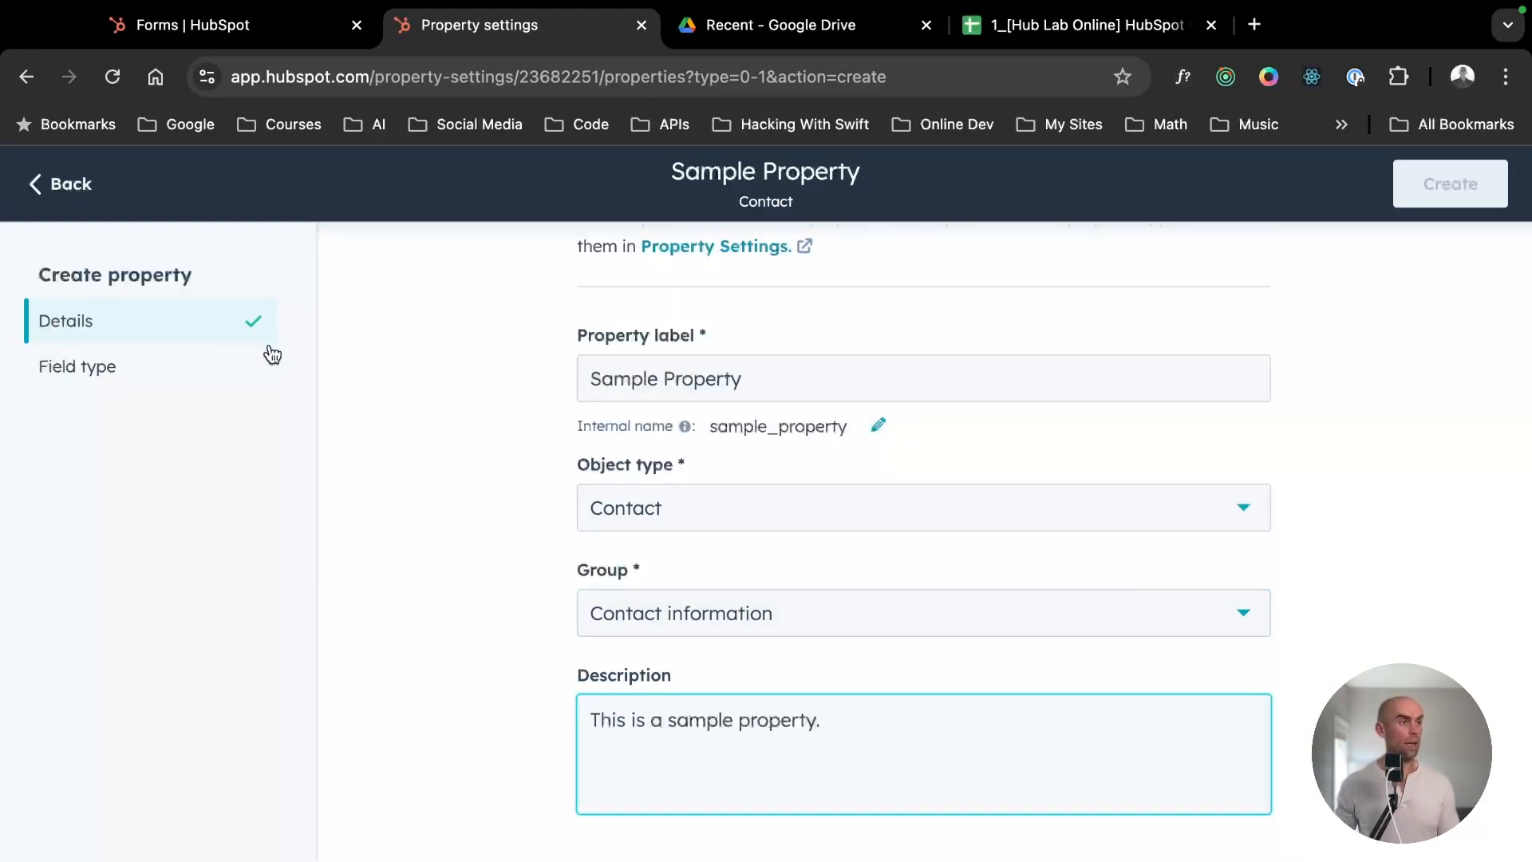
- Try the field types Single-line text, Multi-line text, Rich text and Phone number for the new property
click(209, 365)
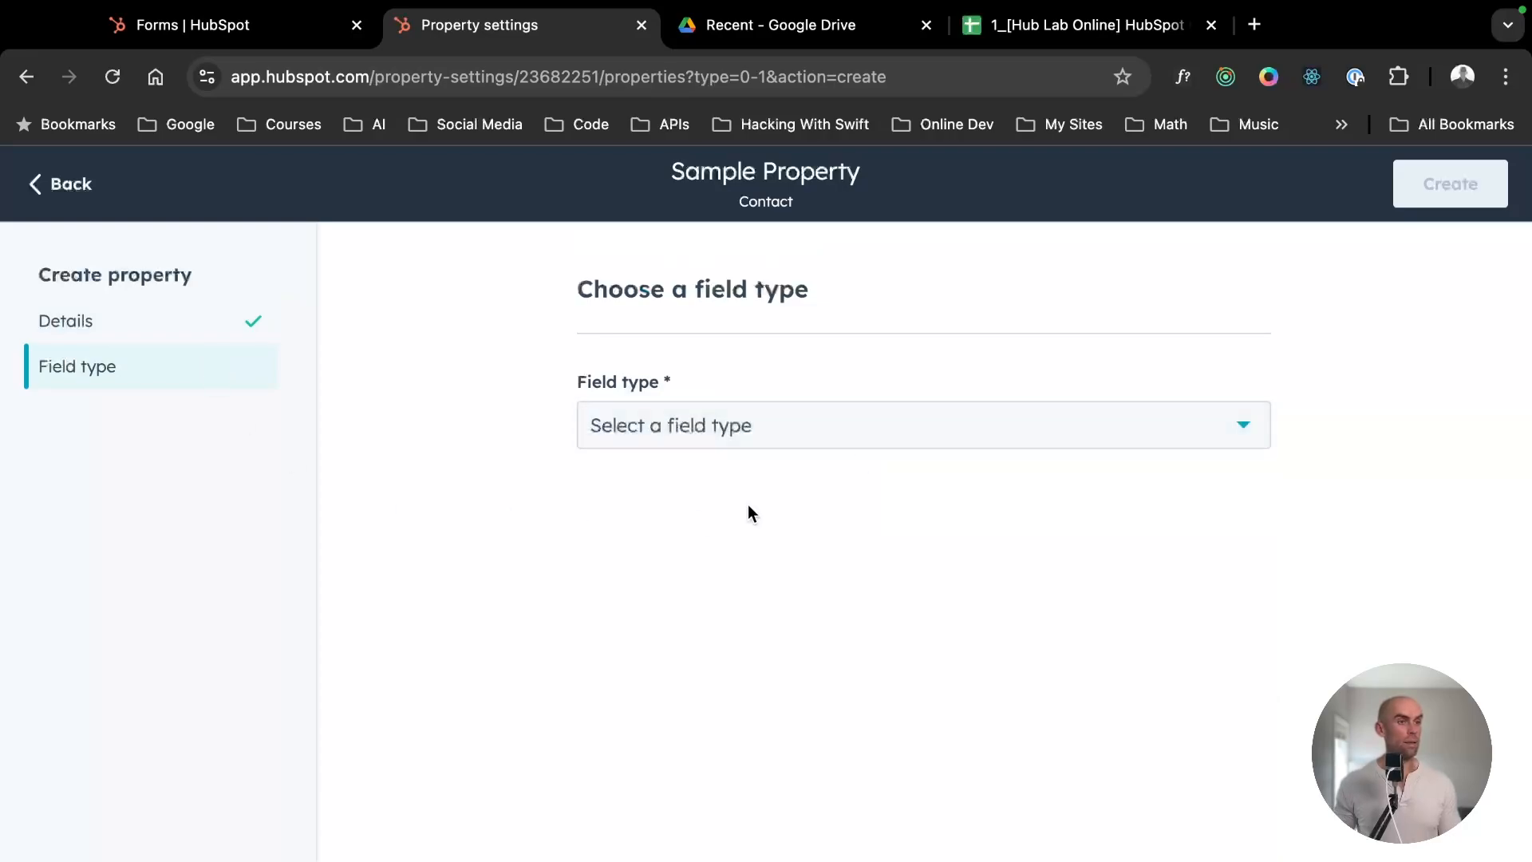
click(717, 426)
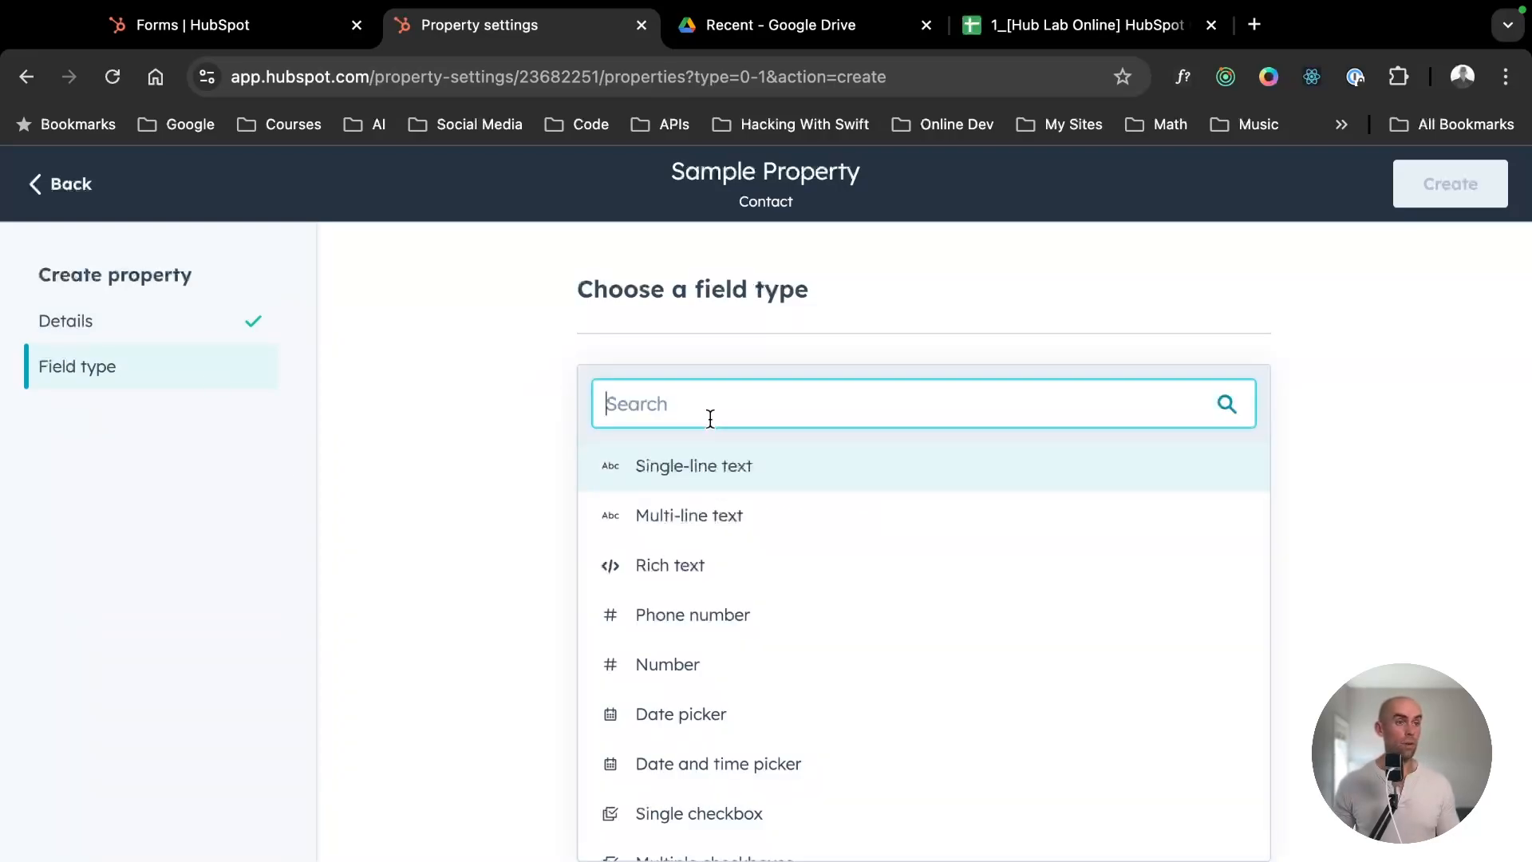
click(705, 485)
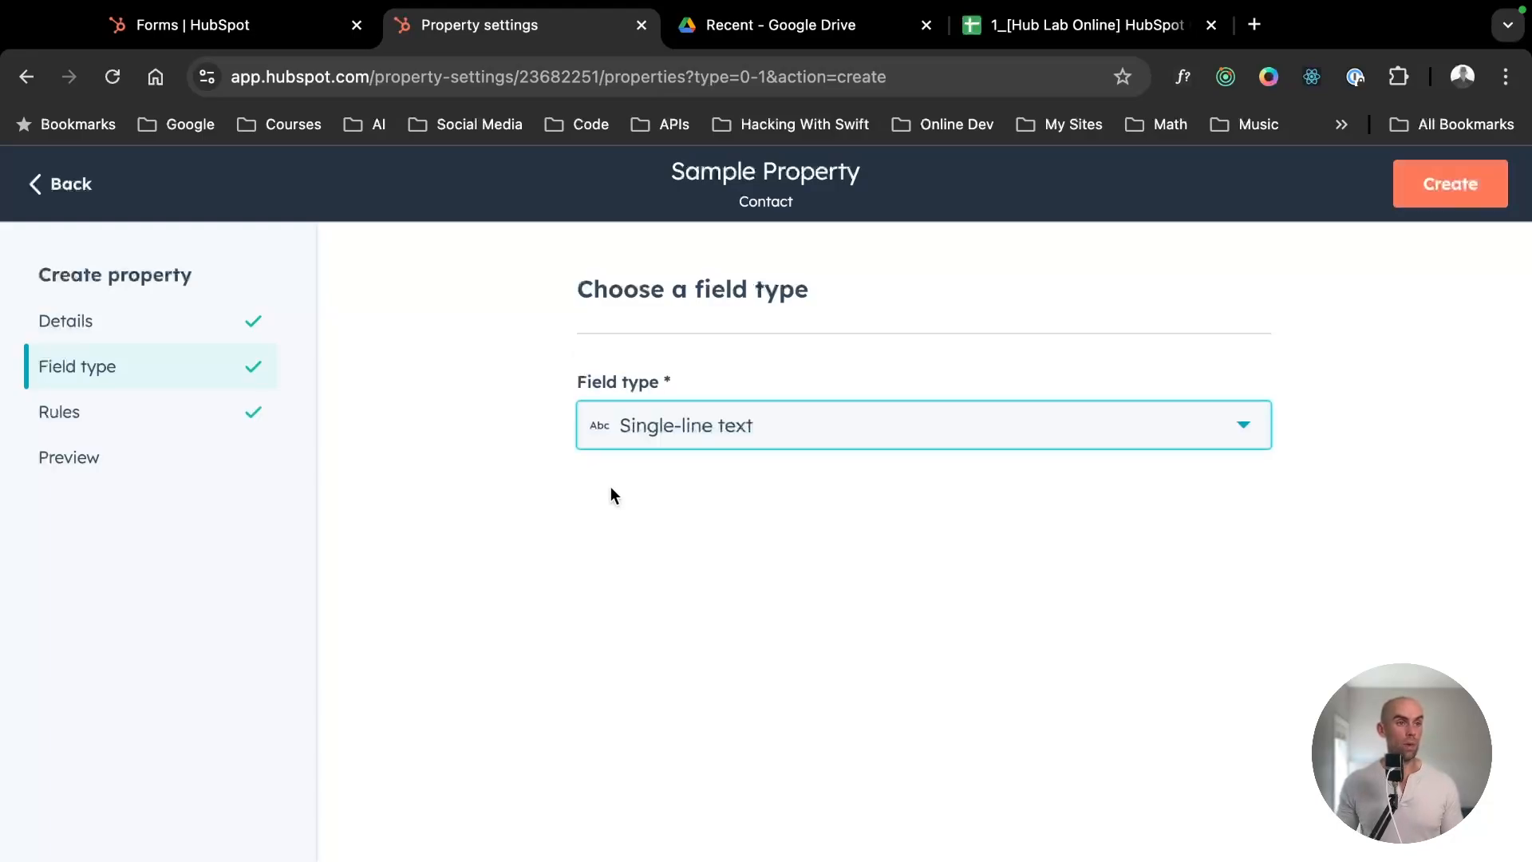
click(739, 444)
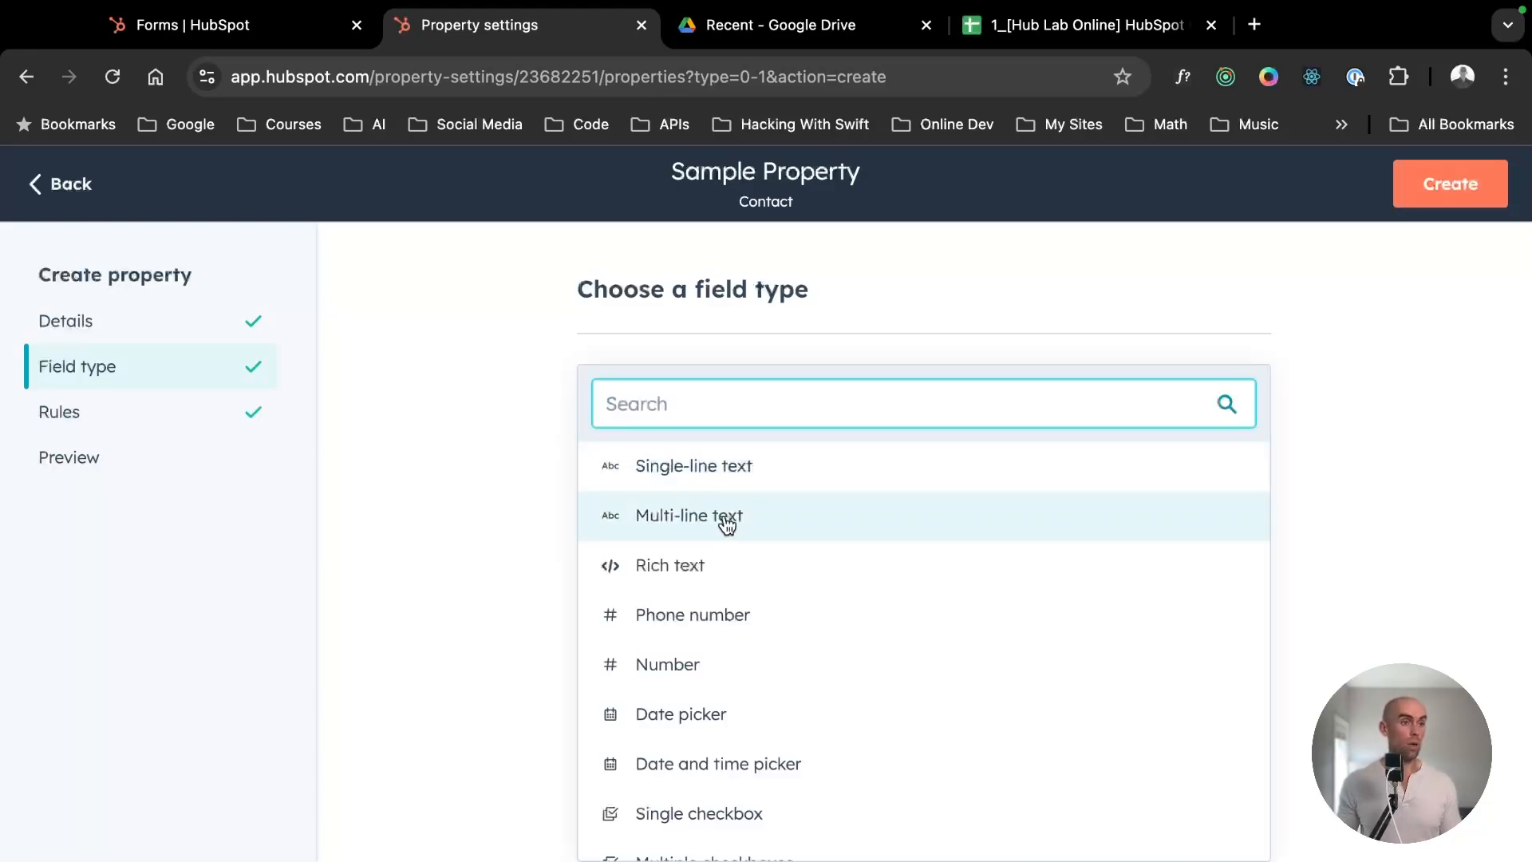
click(726, 521)
click(712, 441)
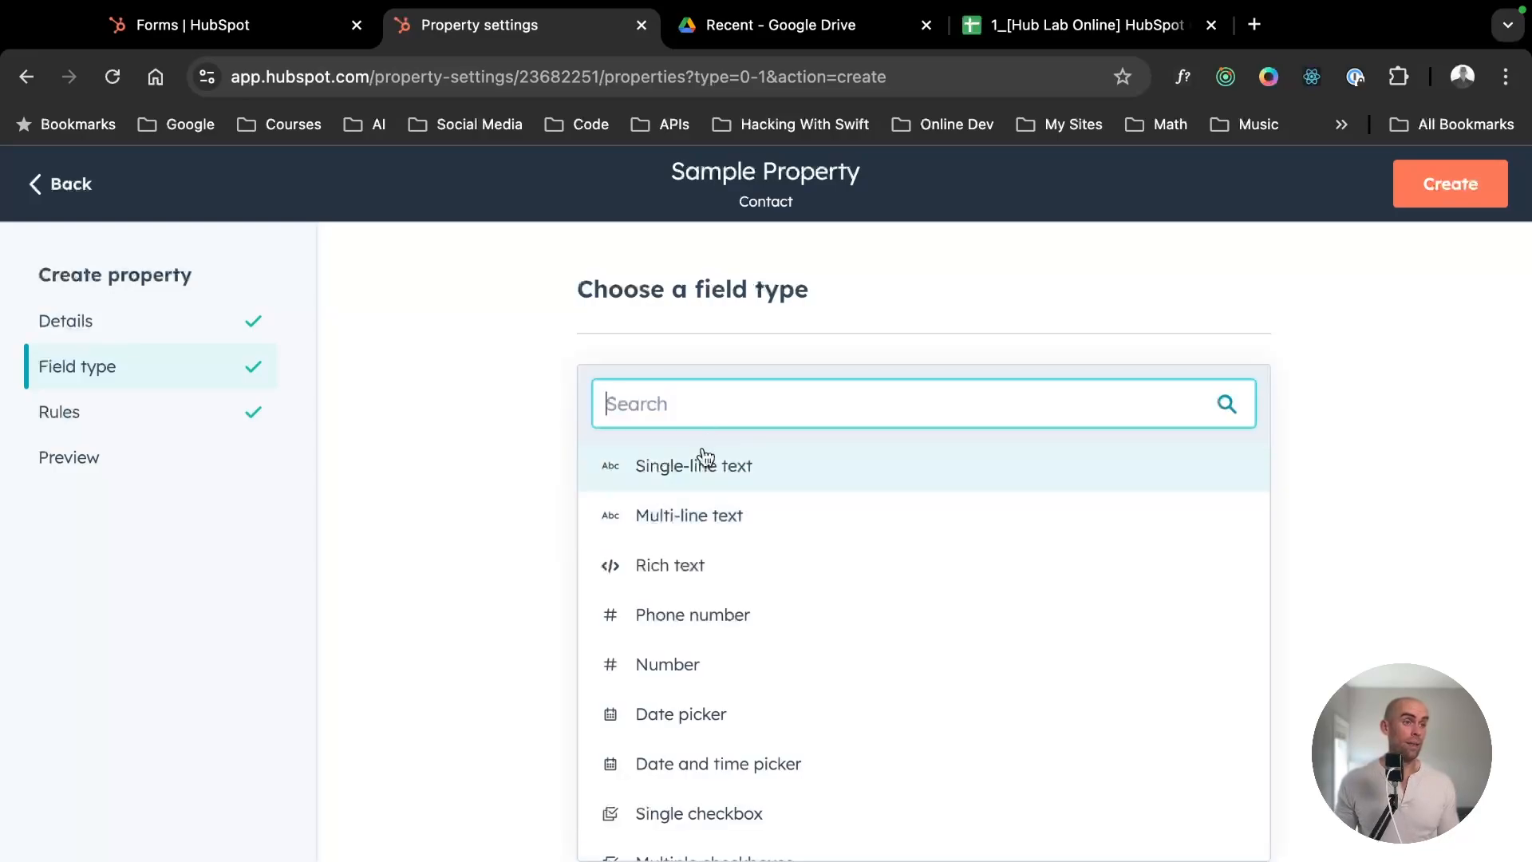
click(685, 565)
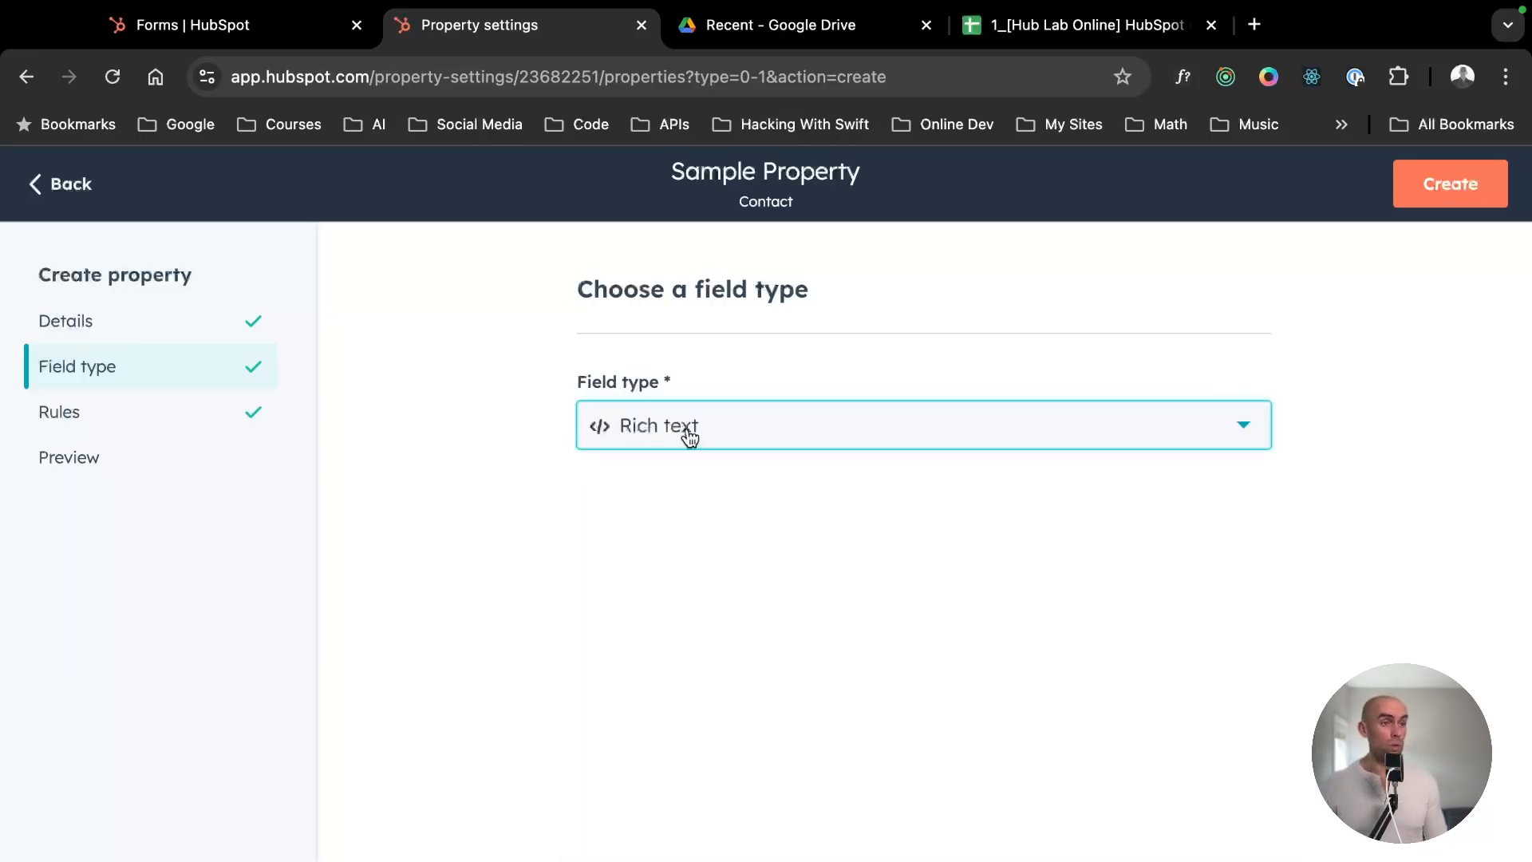
click(724, 433)
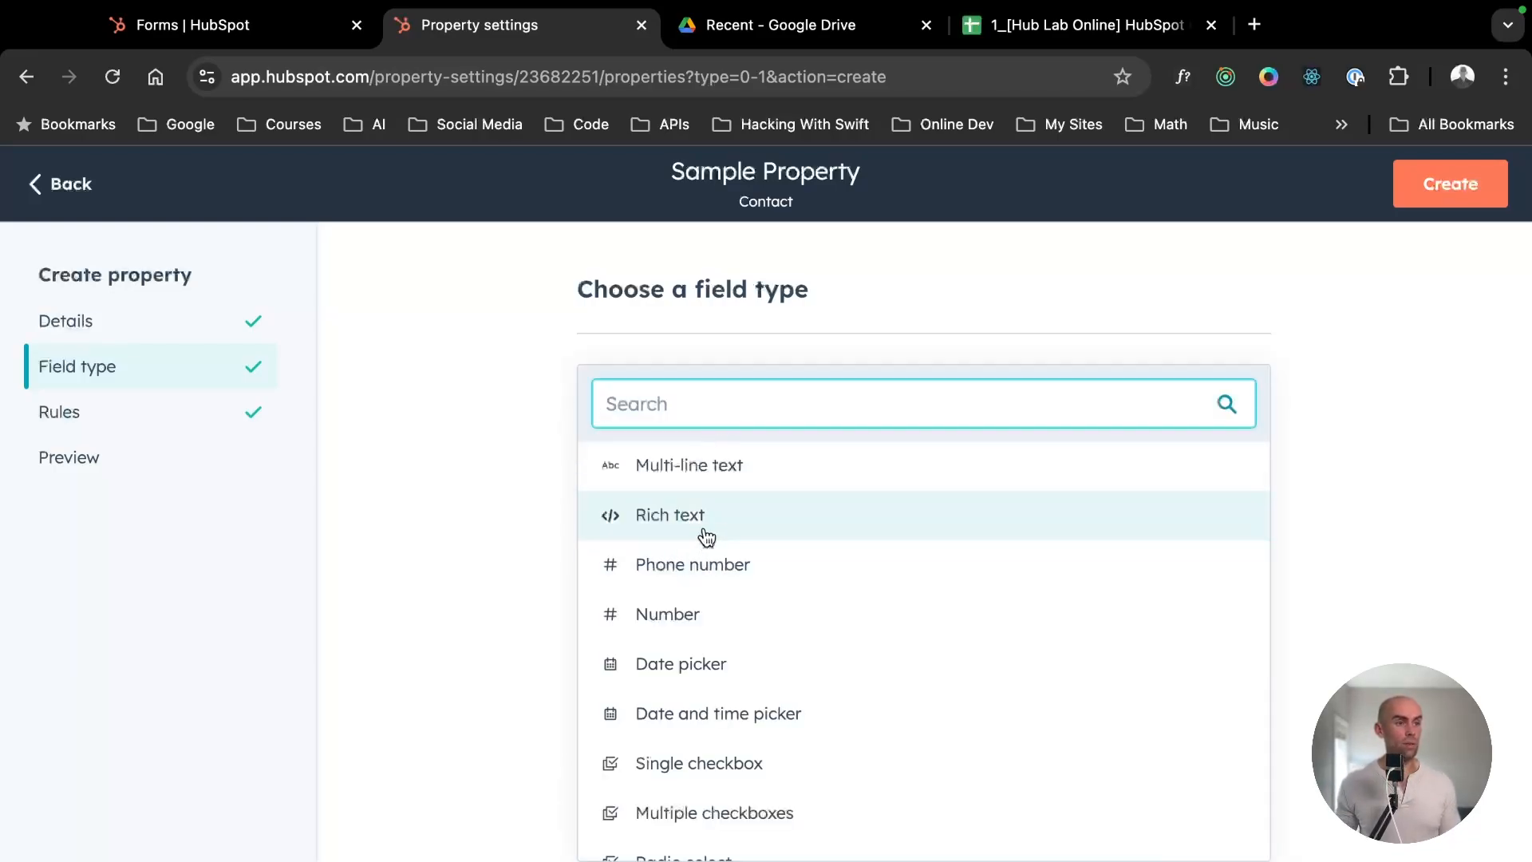
click(731, 568)
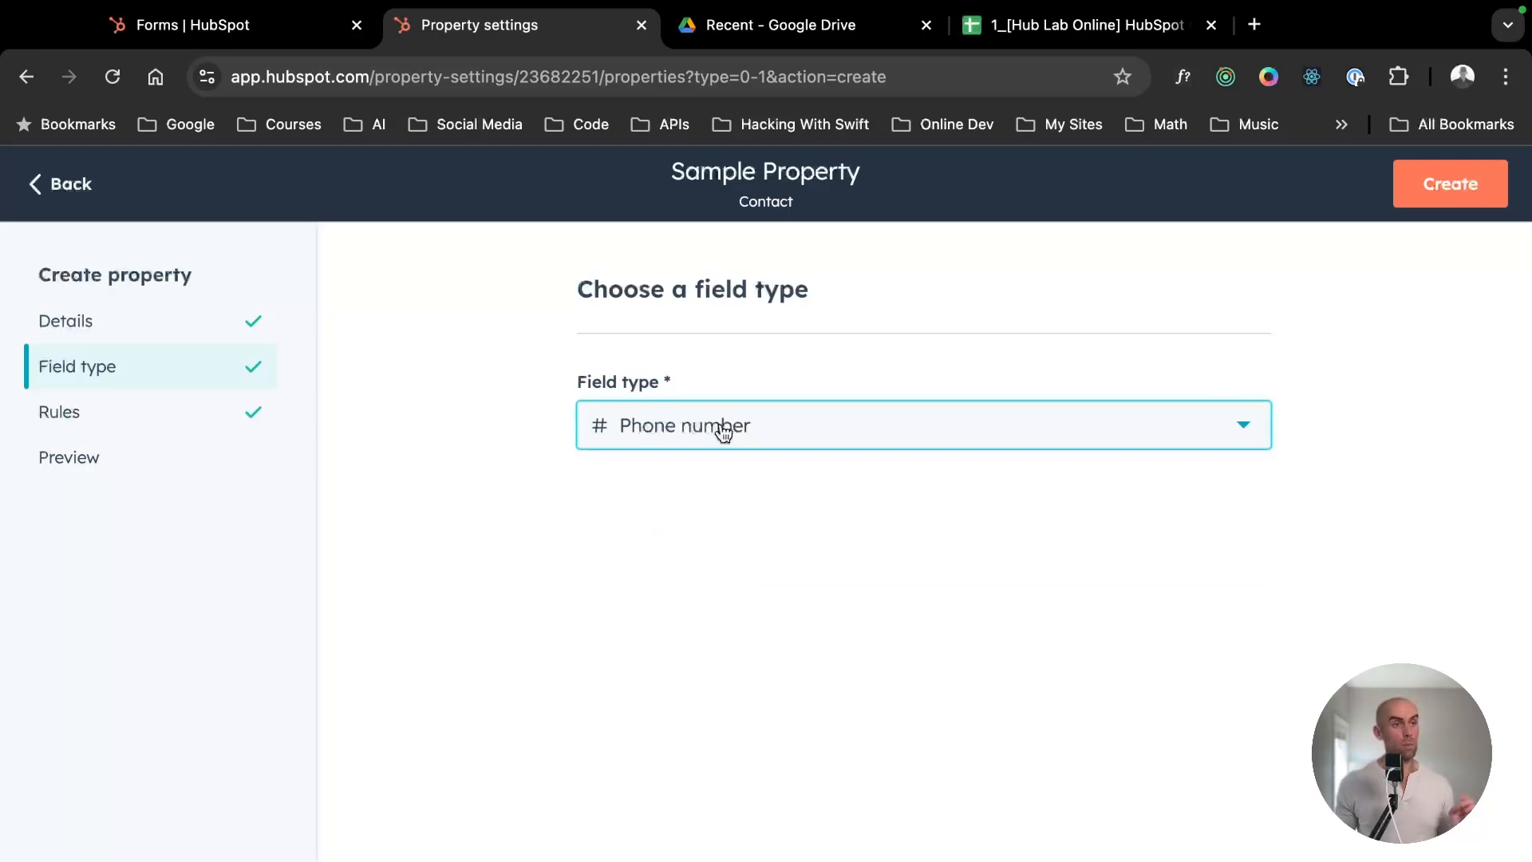
- Set the field type to Multiple checkboxes and add the choices "Option 1" and "Option 2"
click(724, 432)
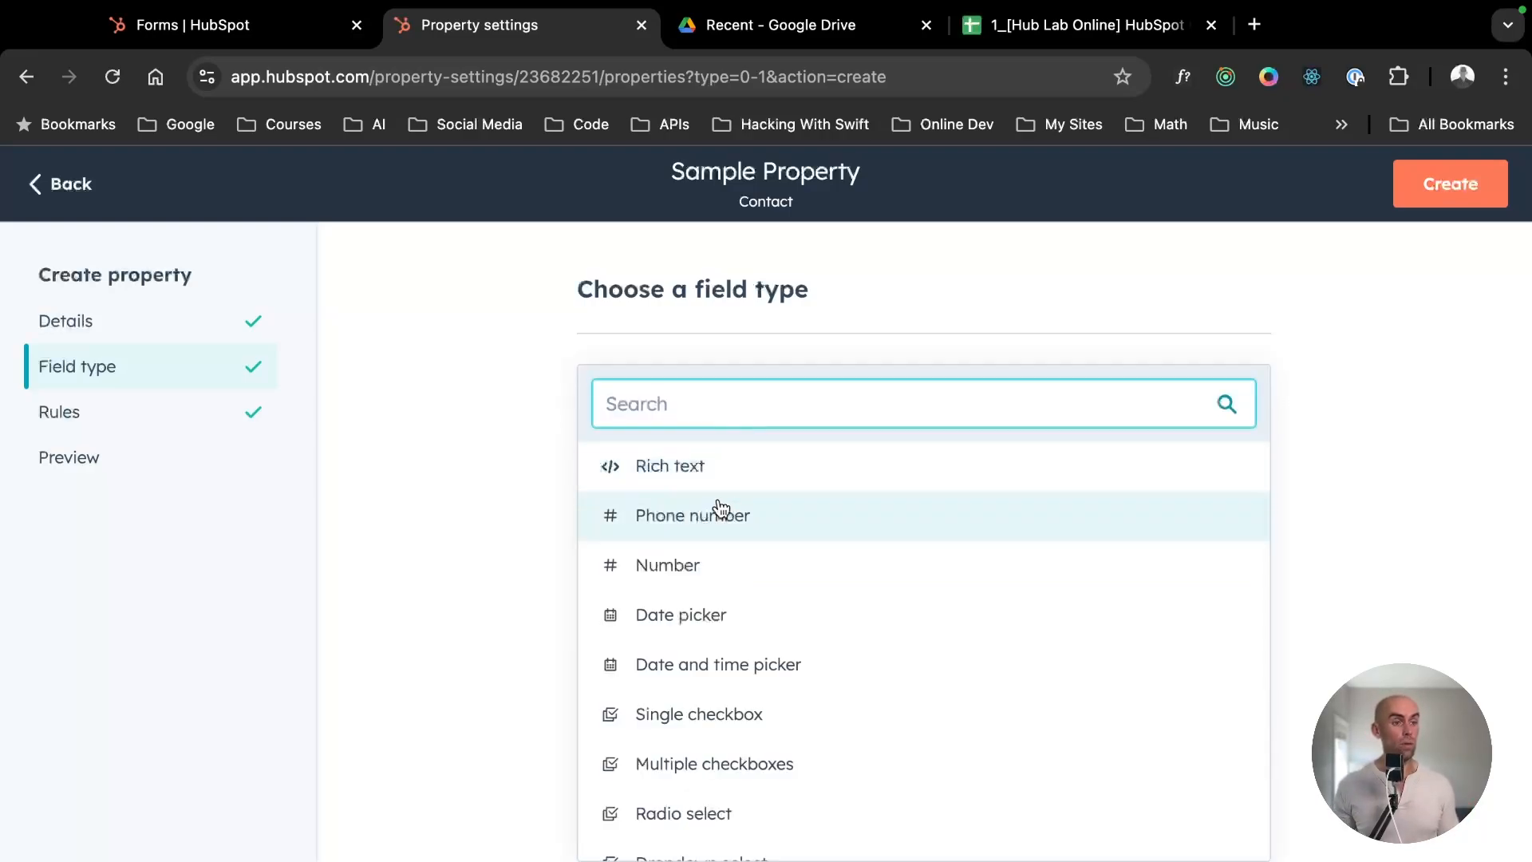
scroll(719, 510, down, 2)
click(735, 648)
scroll(567, 591, down, 1)
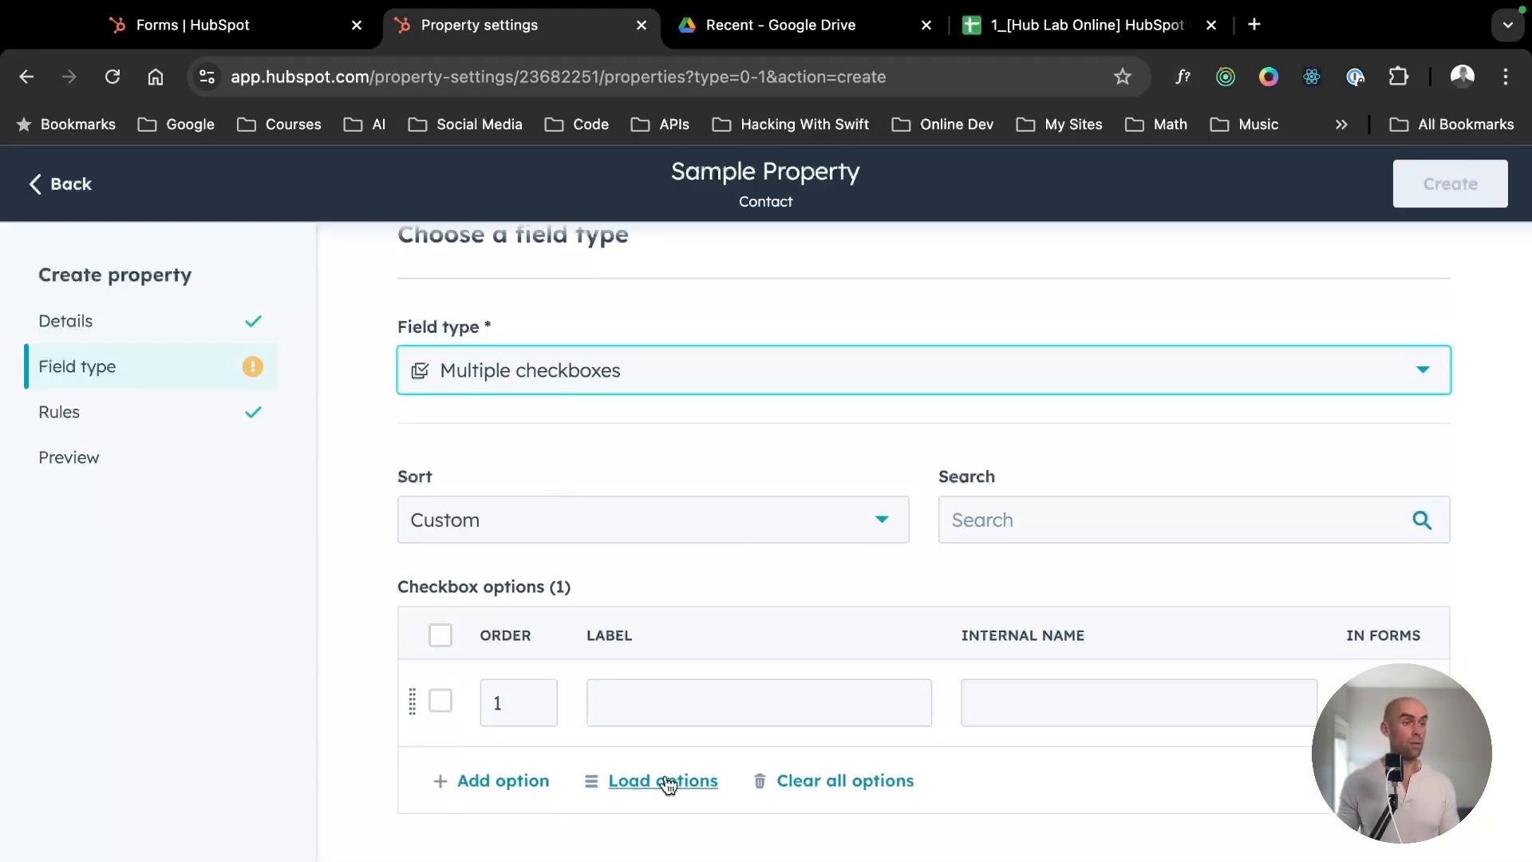
click(643, 697)
text(Optioo)
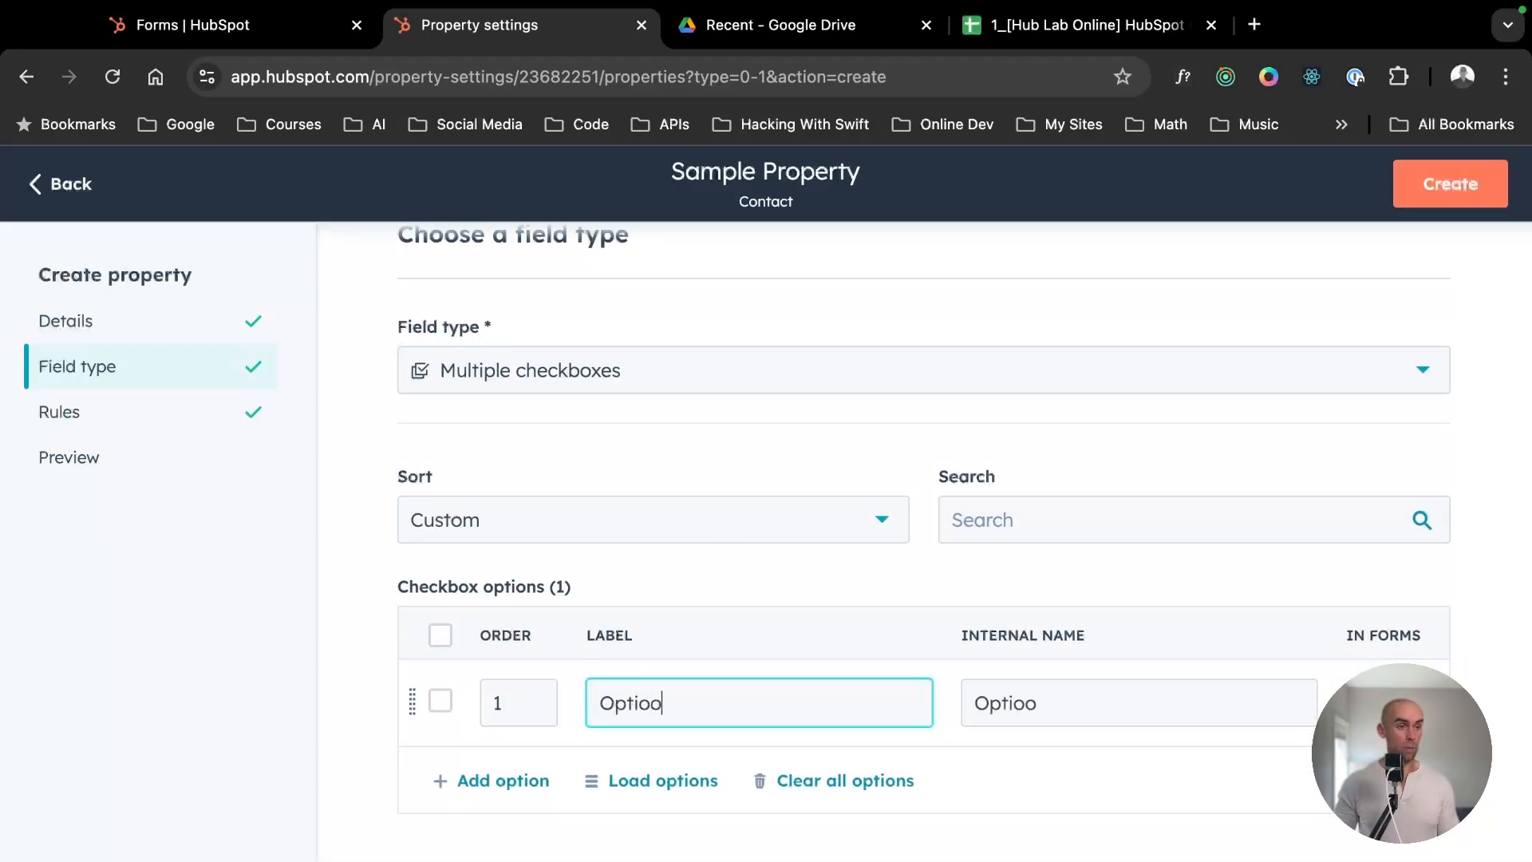
click(481, 764)
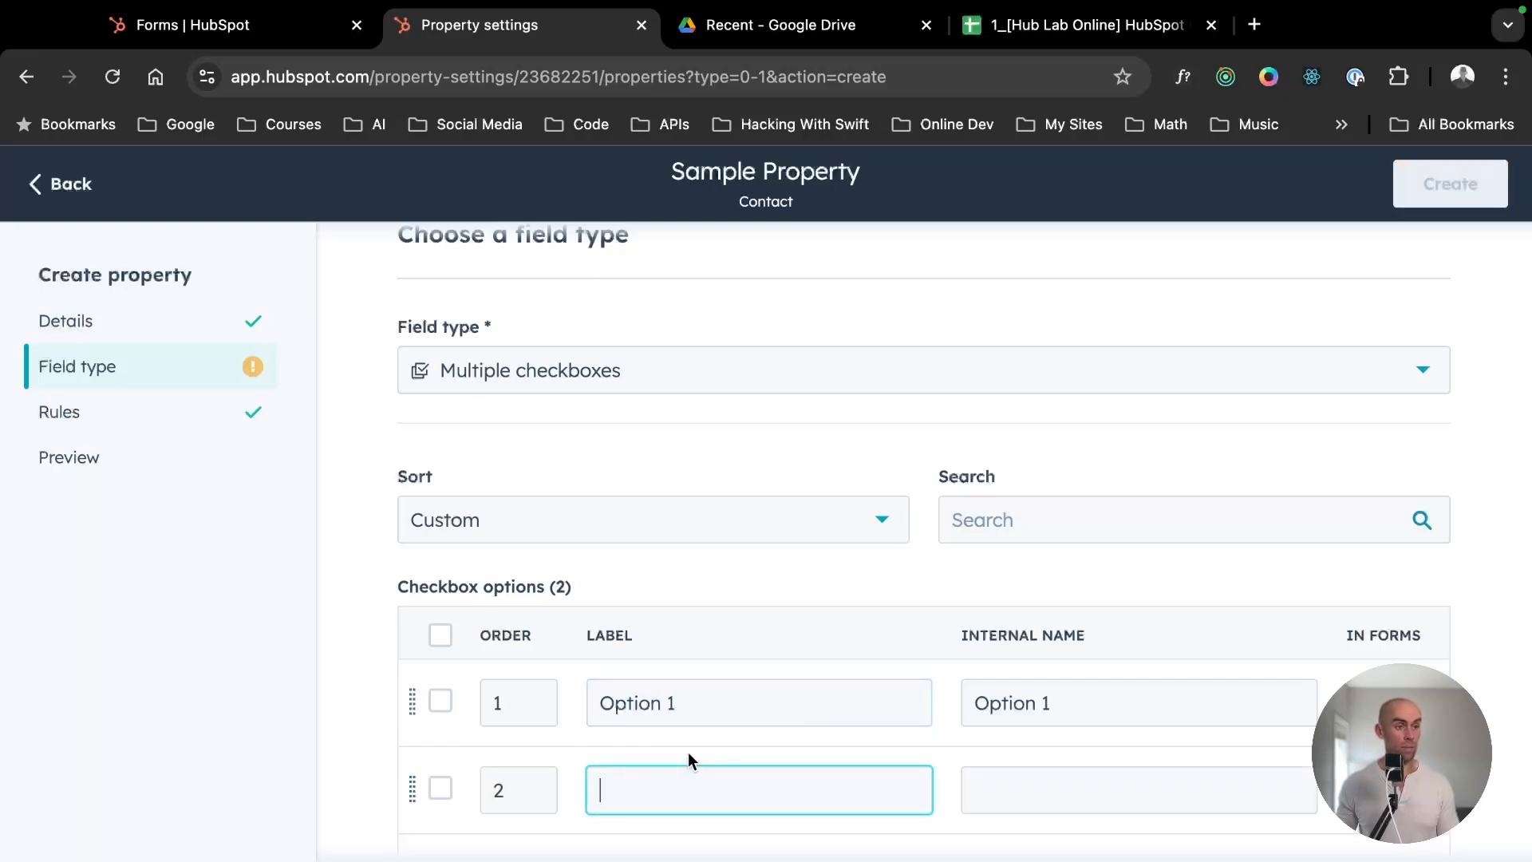
text(Option 2)
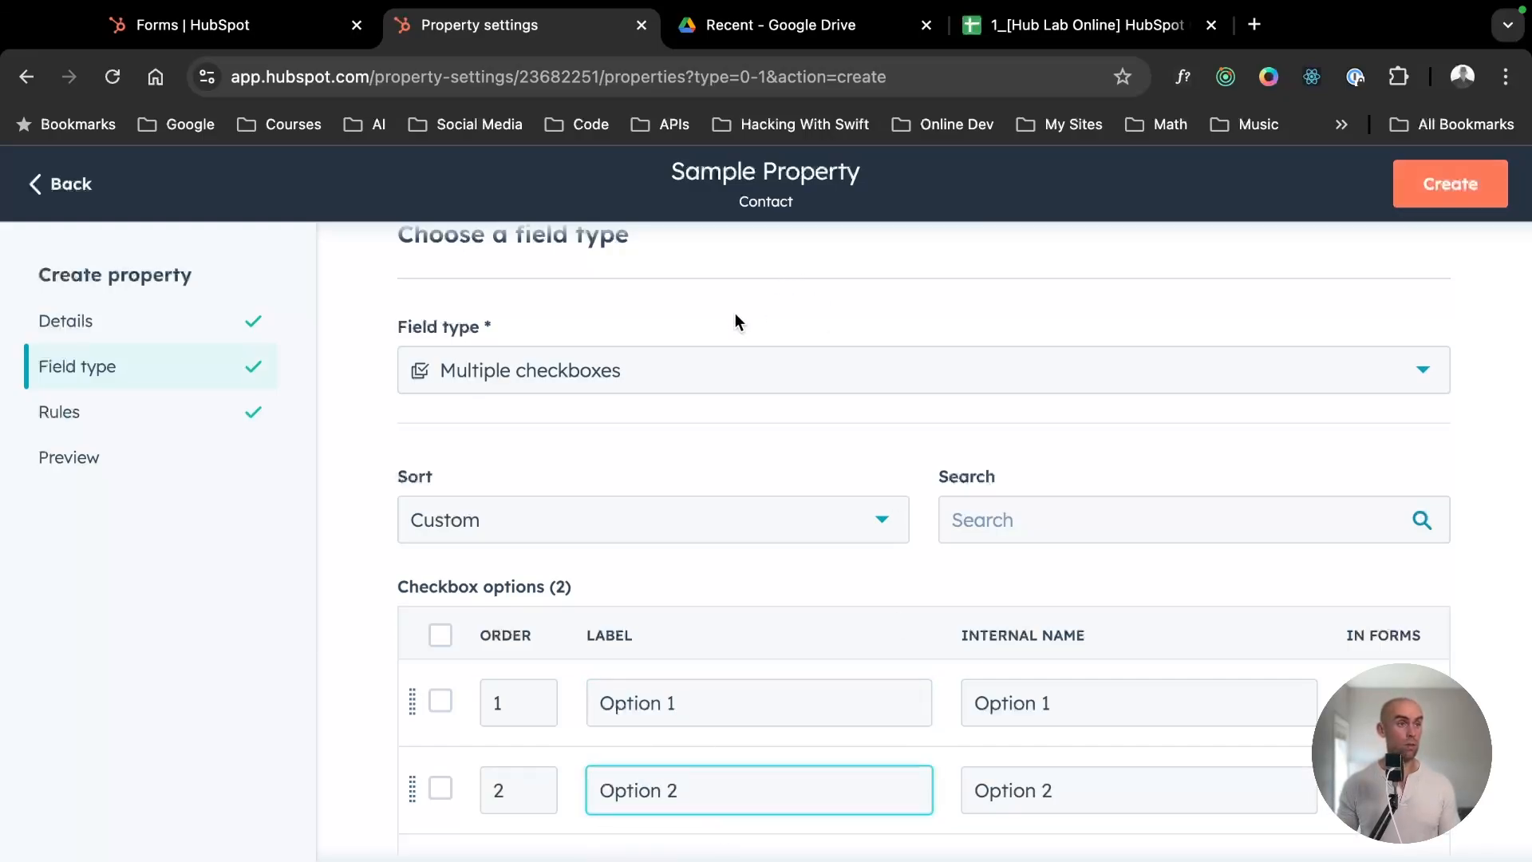
scroll(863, 721, down, 1)
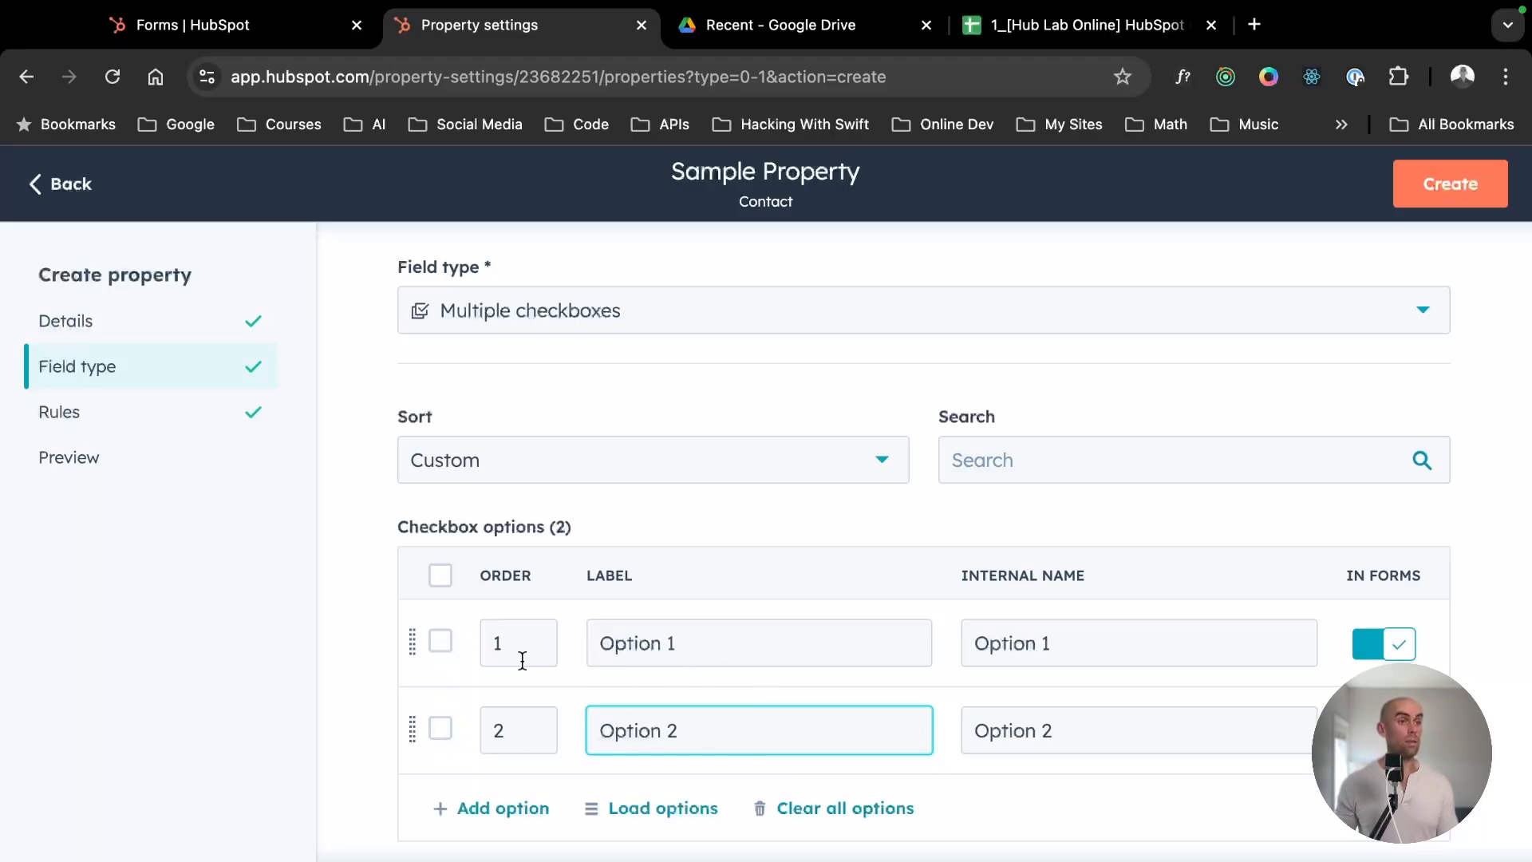
- Change the new property's field type to Radio select
click(566, 323)
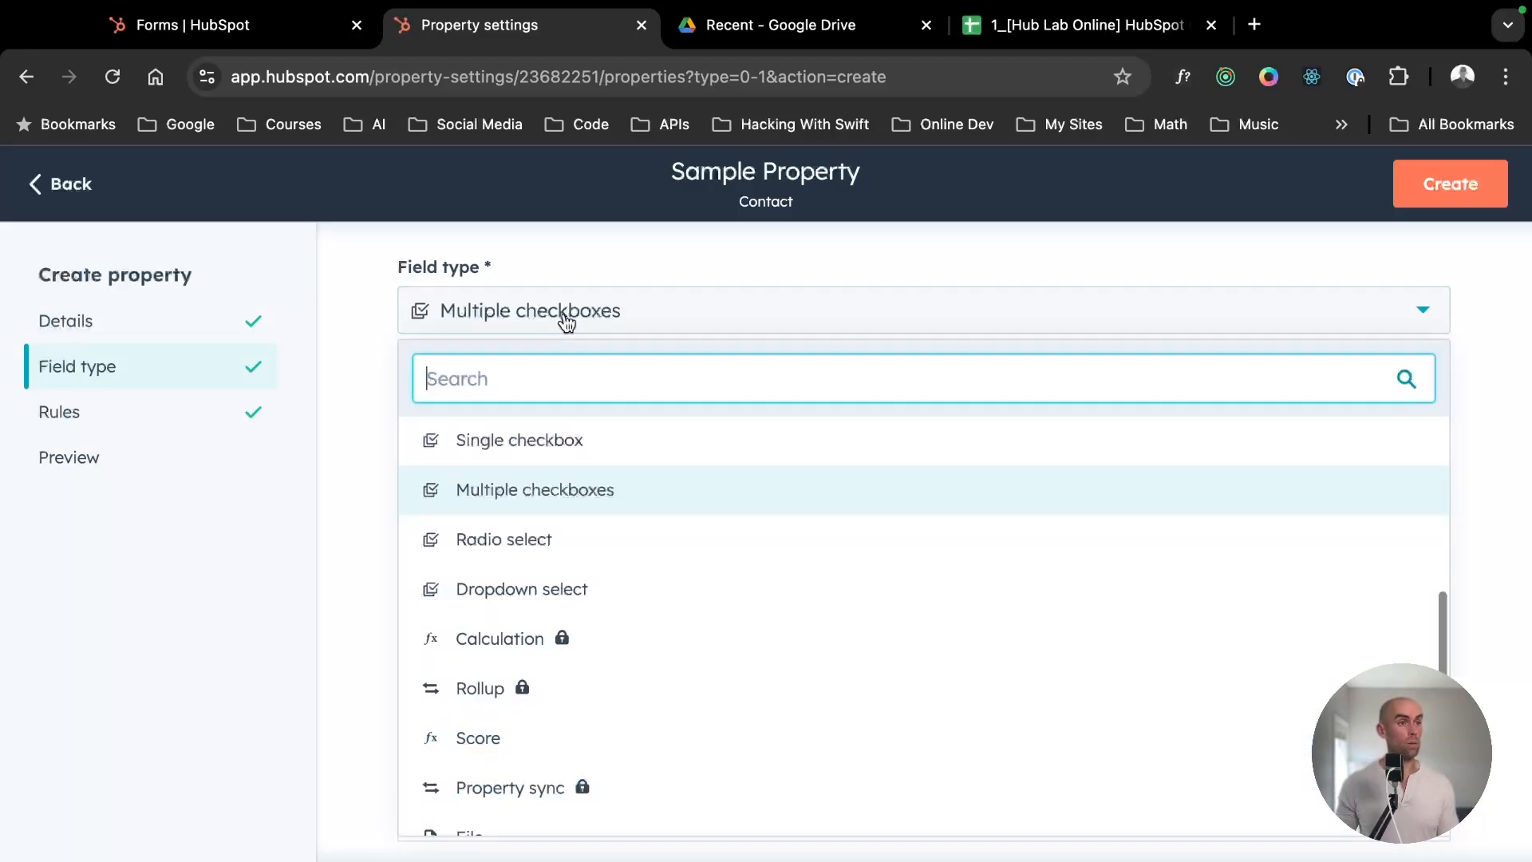
click(540, 550)
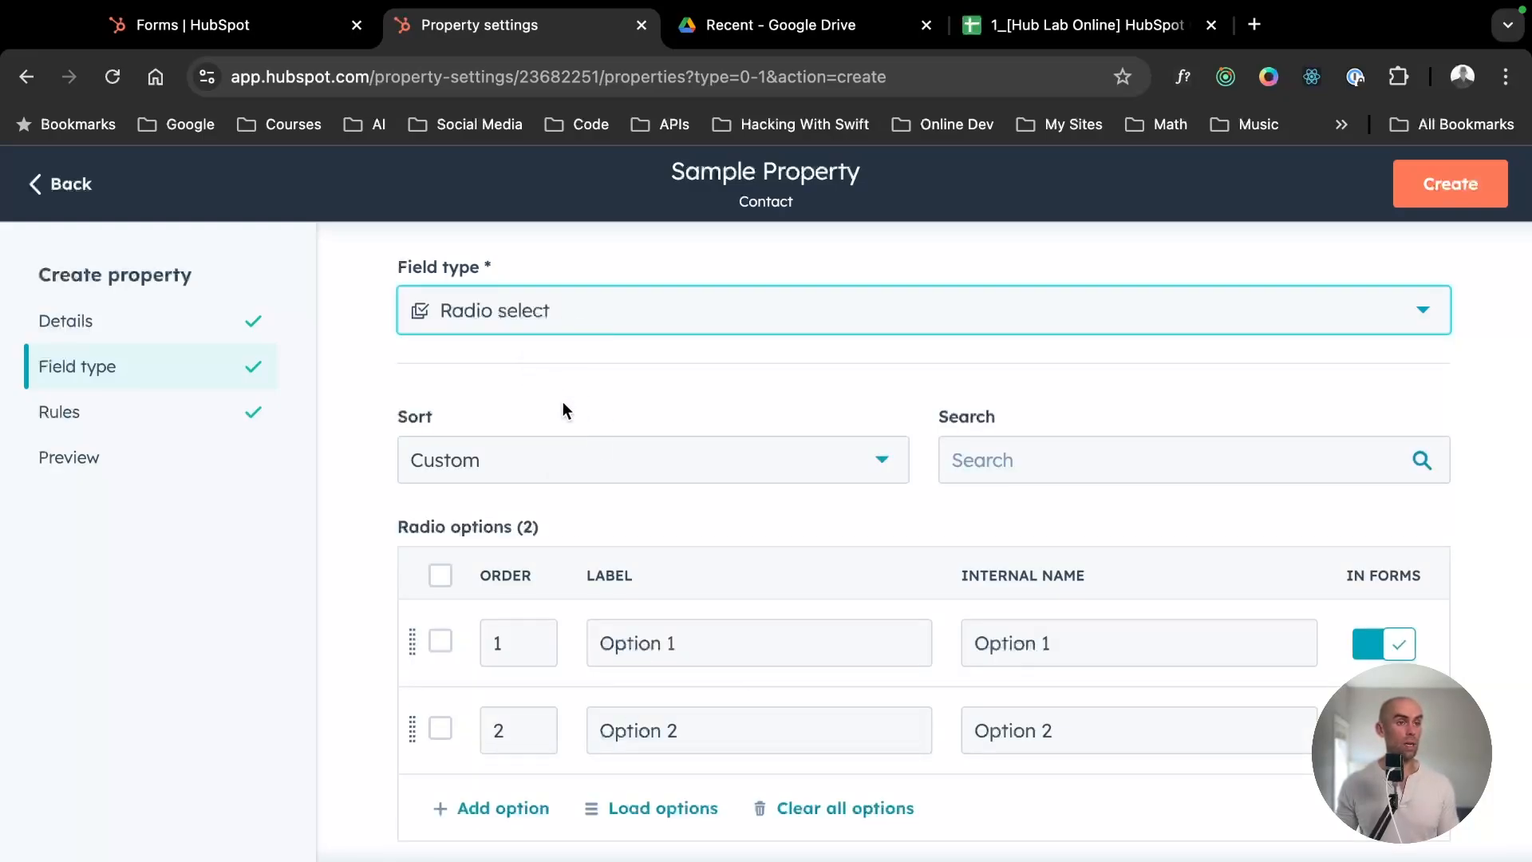
scroll(574, 431, up, 2)
scroll(489, 527, down, 2)
- Browse the remaining field types and return to the contact properties list without creating the property
click(549, 355)
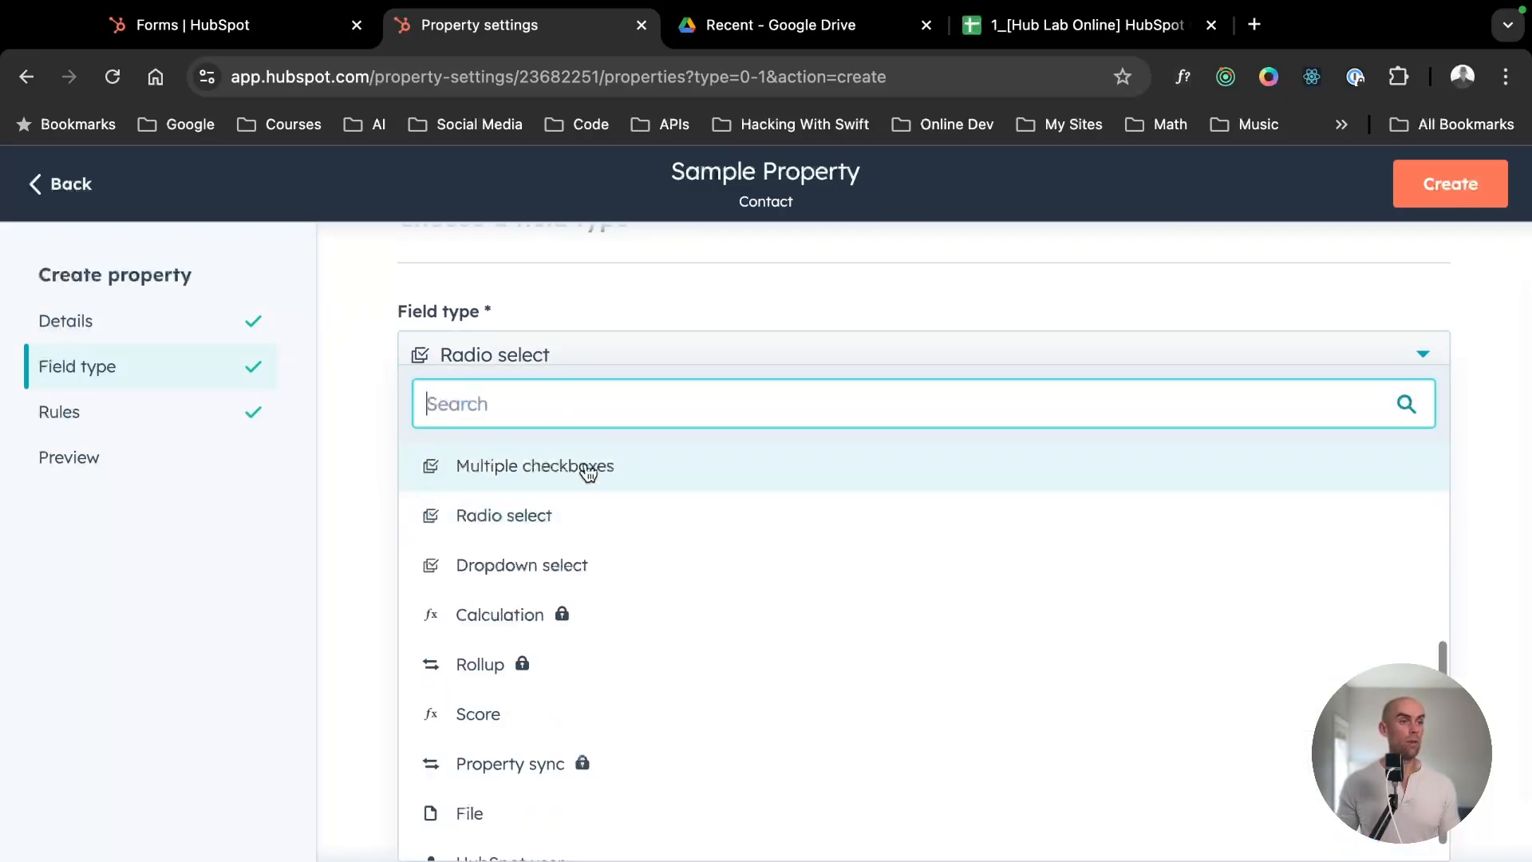
scroll(630, 667, down, 1)
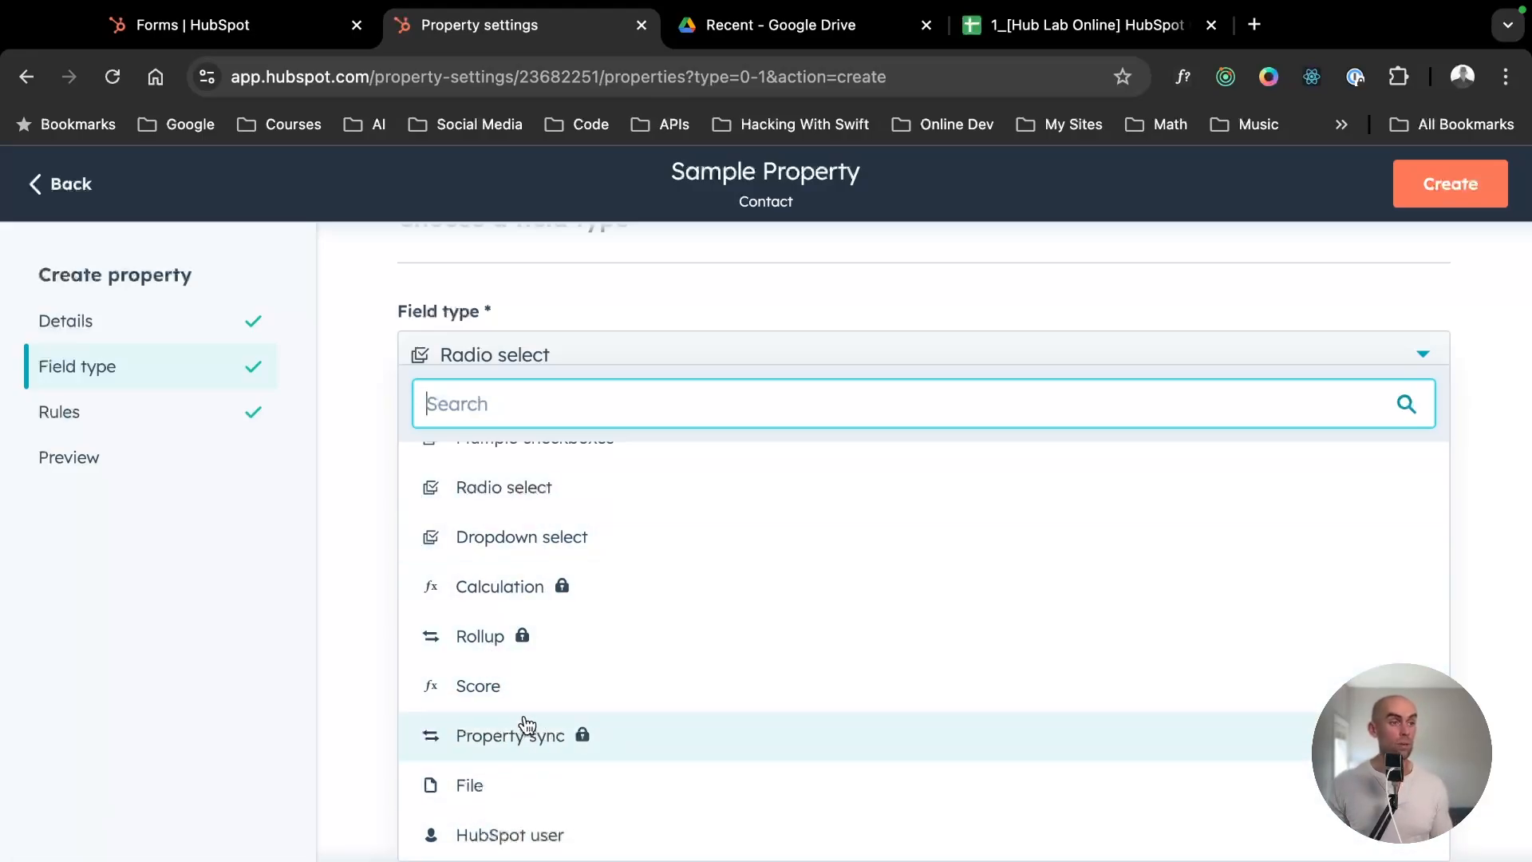
click(459, 250)
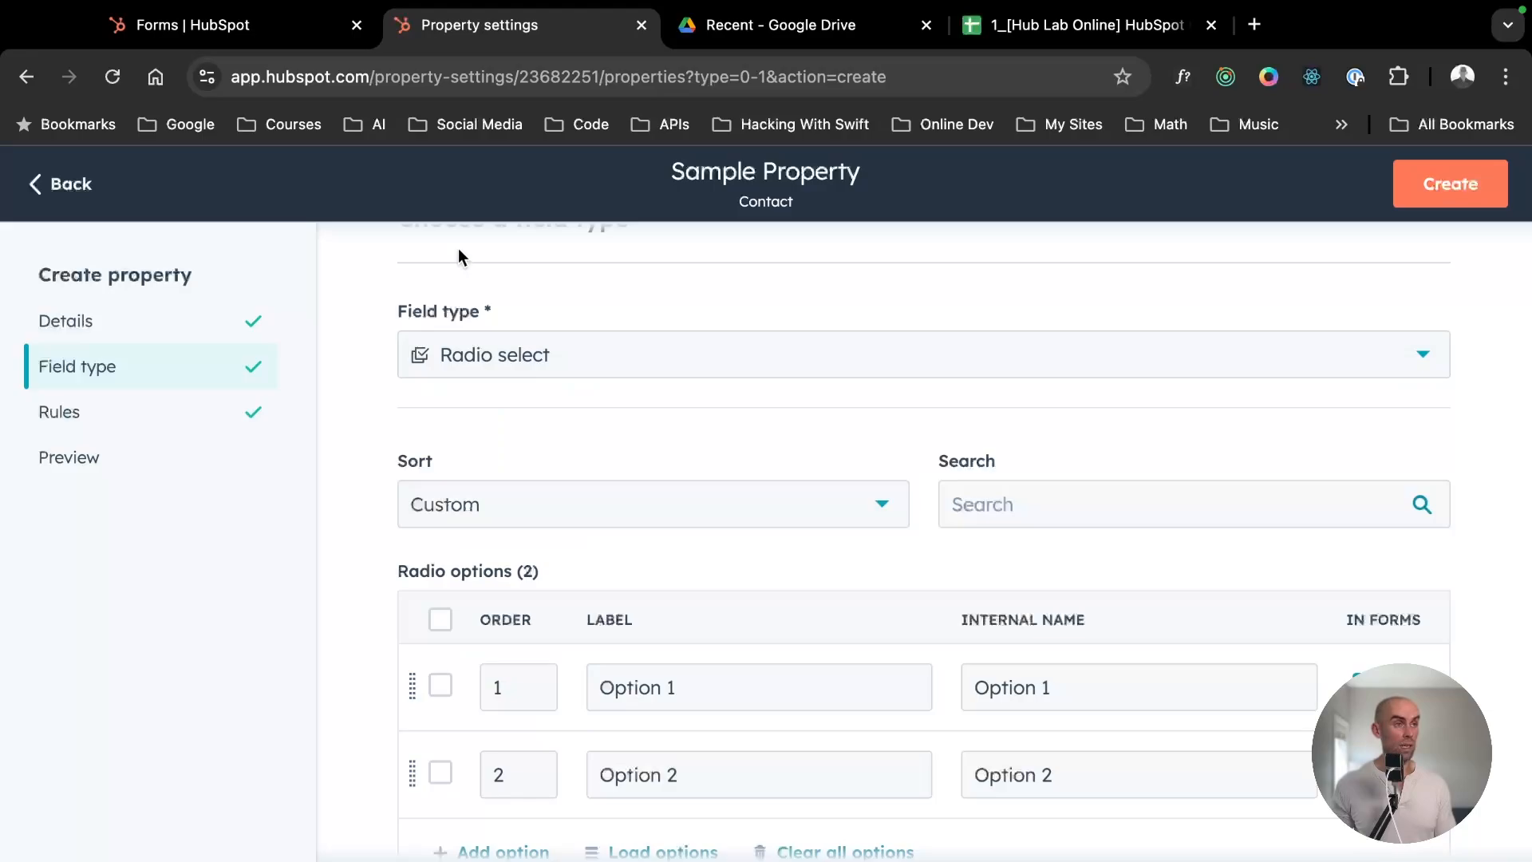
click(44, 190)
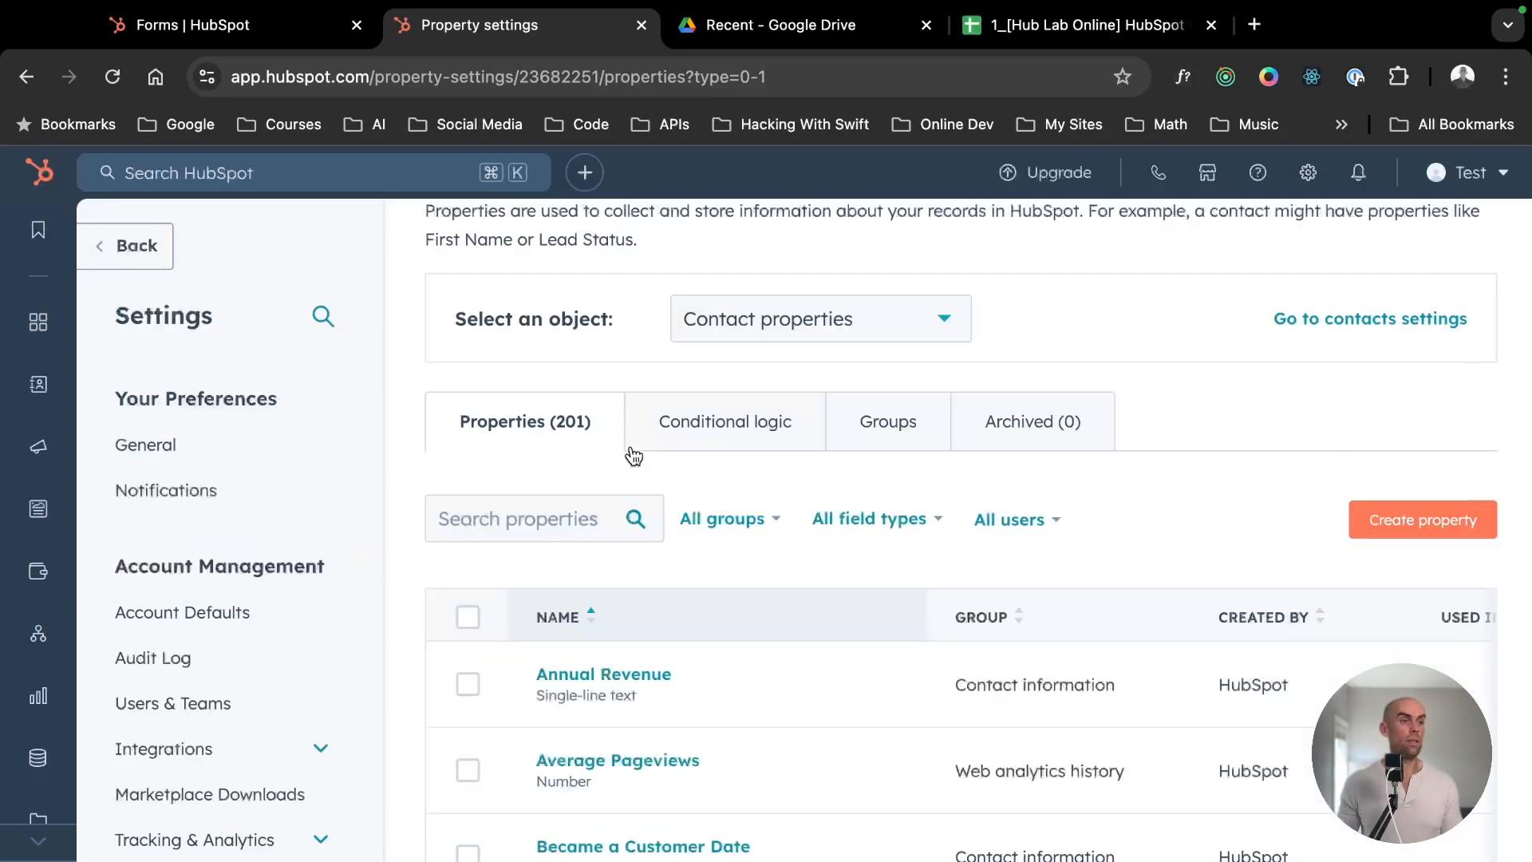
scroll(799, 686, down, 2)
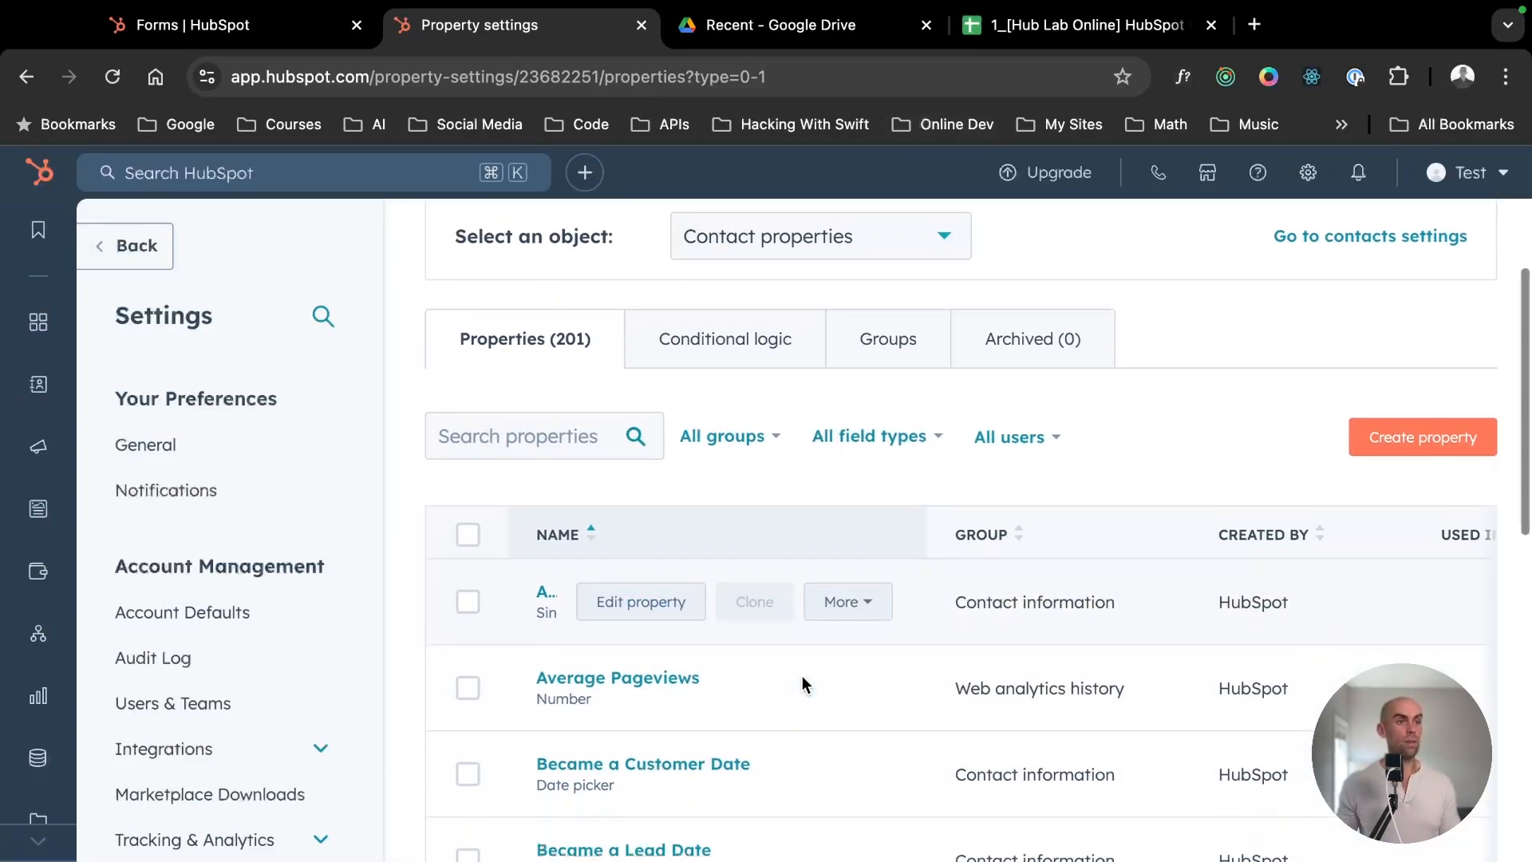
- Compare the contact properties list with the columns of the Contacts sheet in Google Sheets
scroll(801, 674, up, 2)
click(1059, 36)
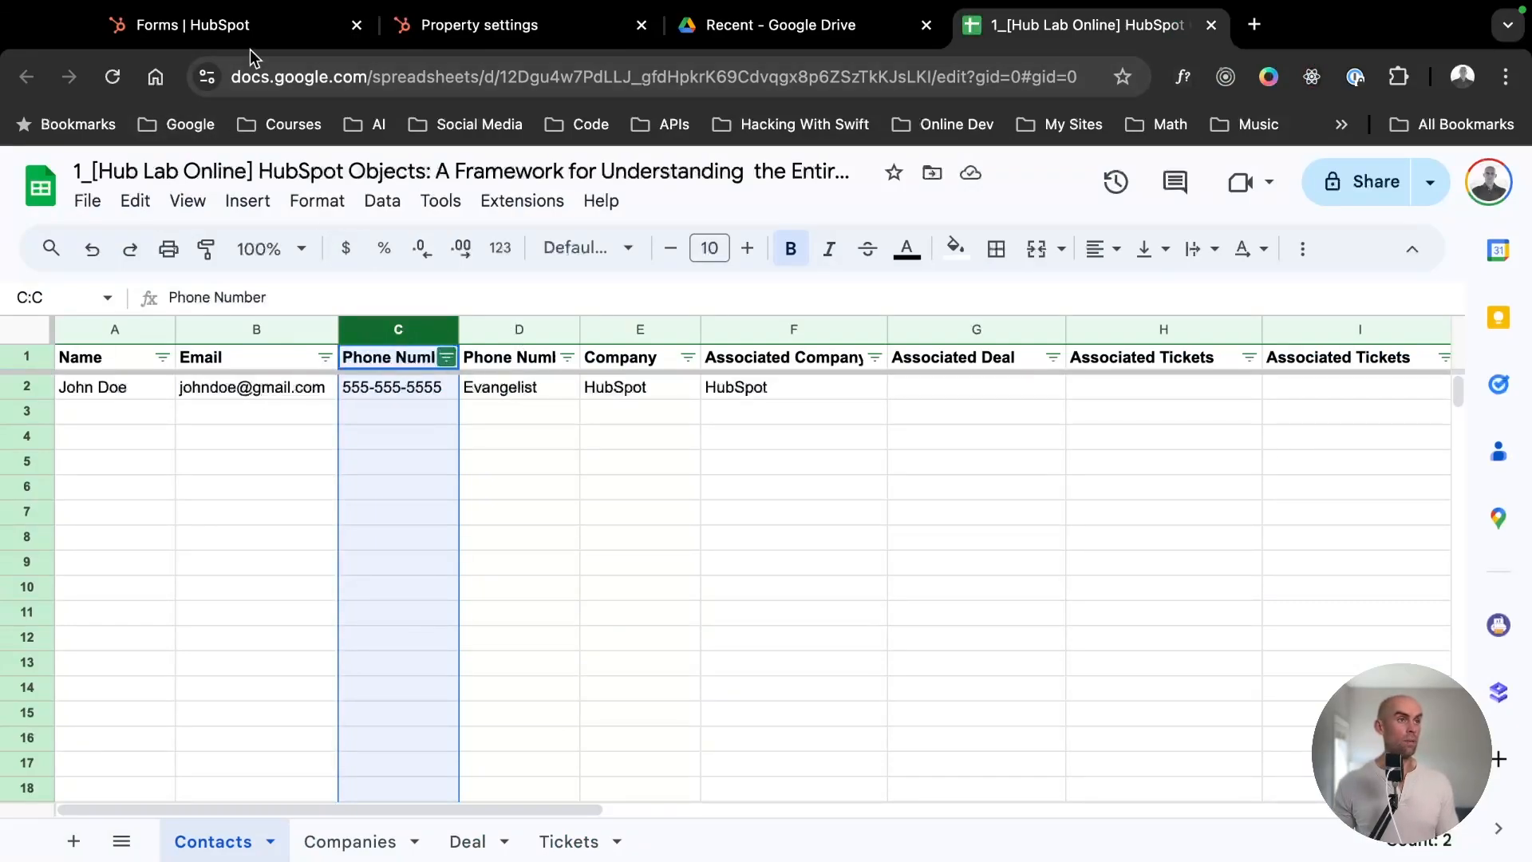
click(475, 32)
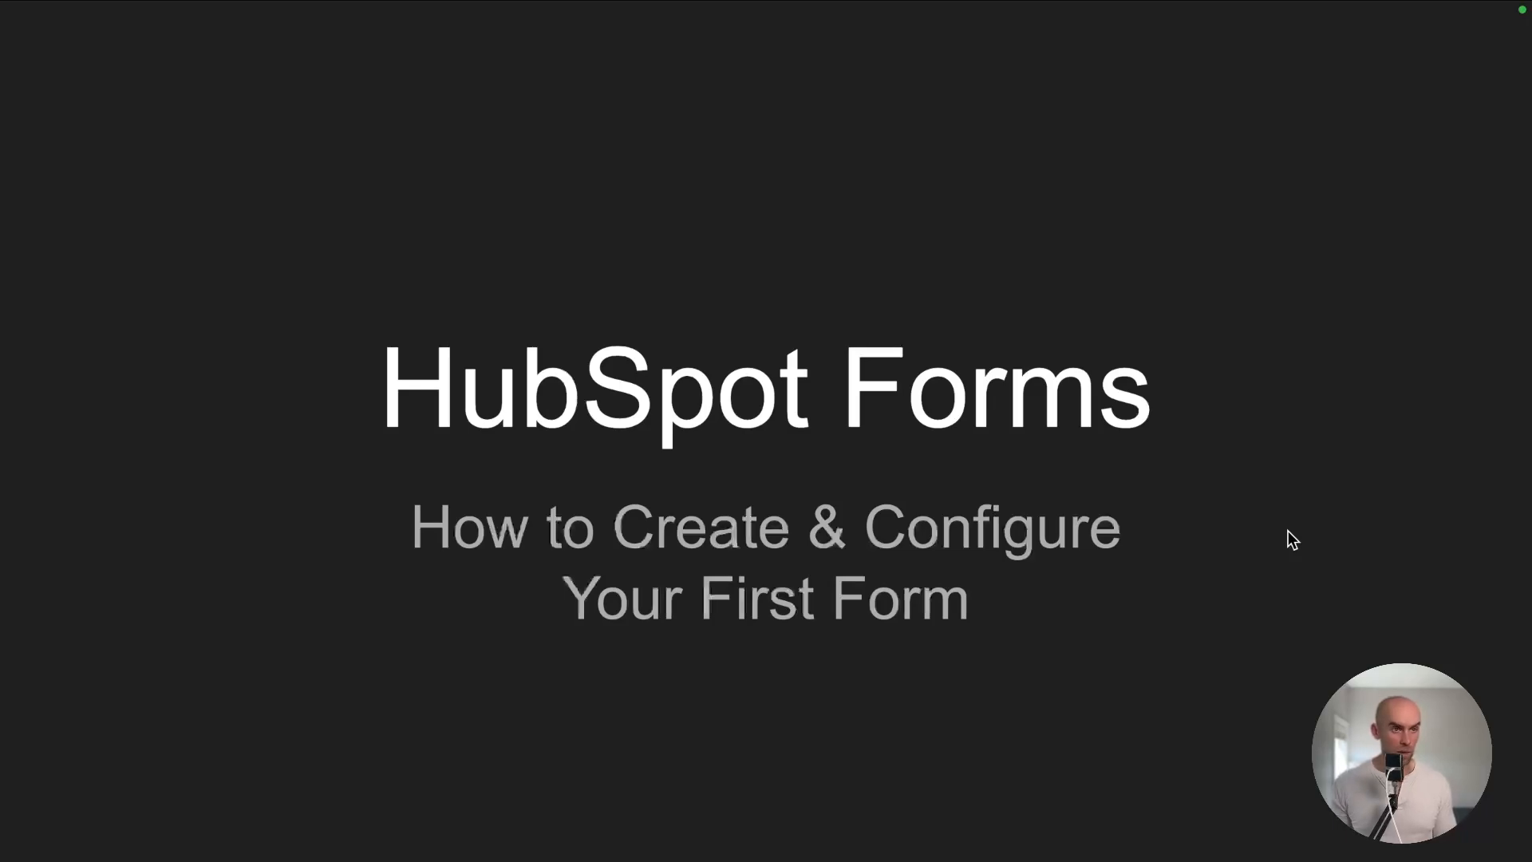
- Go to the Forms overview in HubSpot's Marketing area
key(Right)
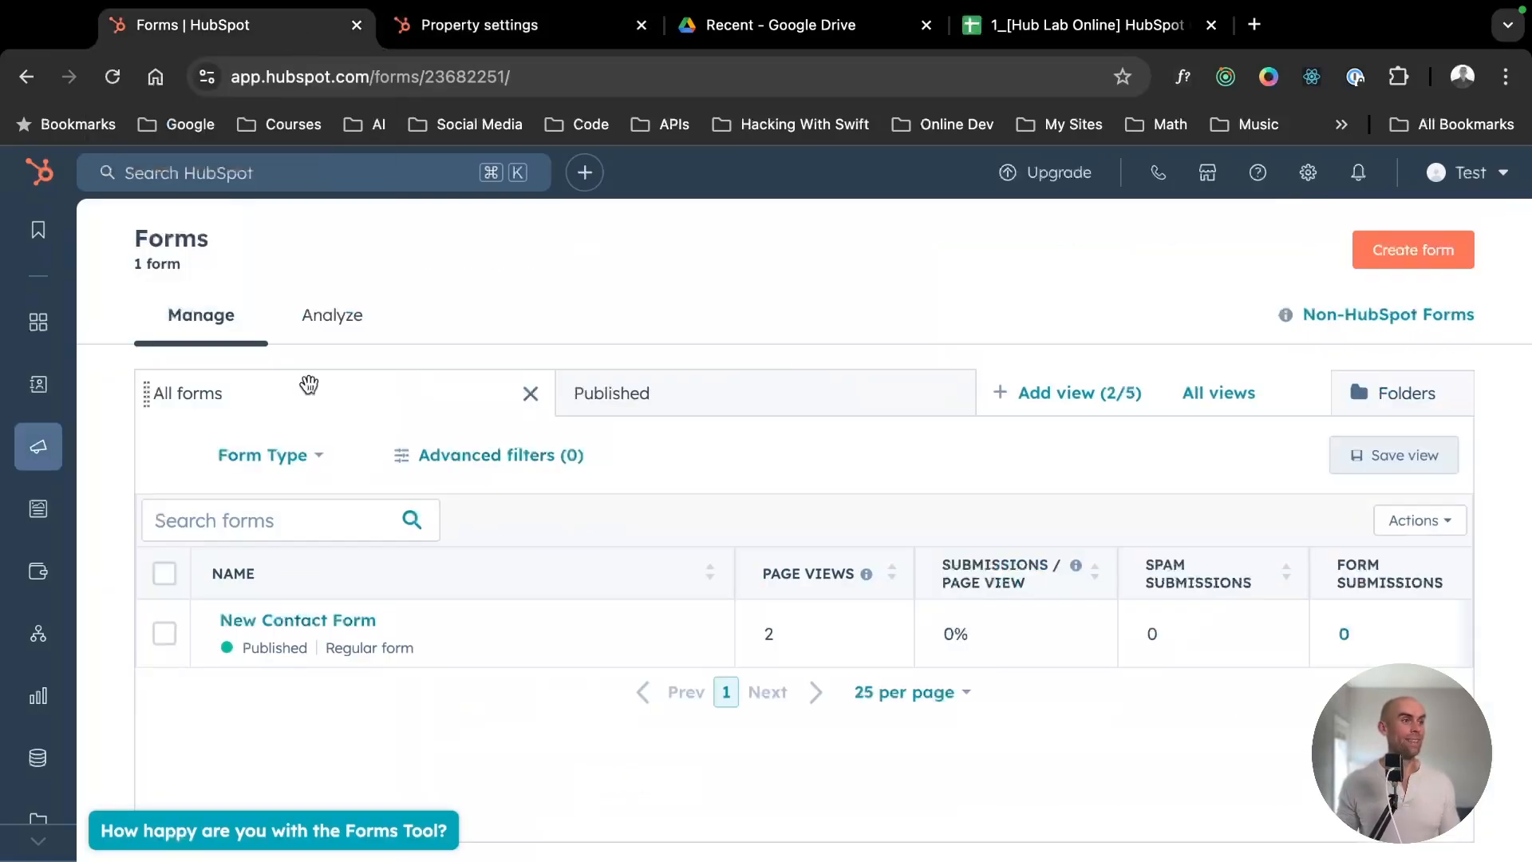
key(ctrl+Left)
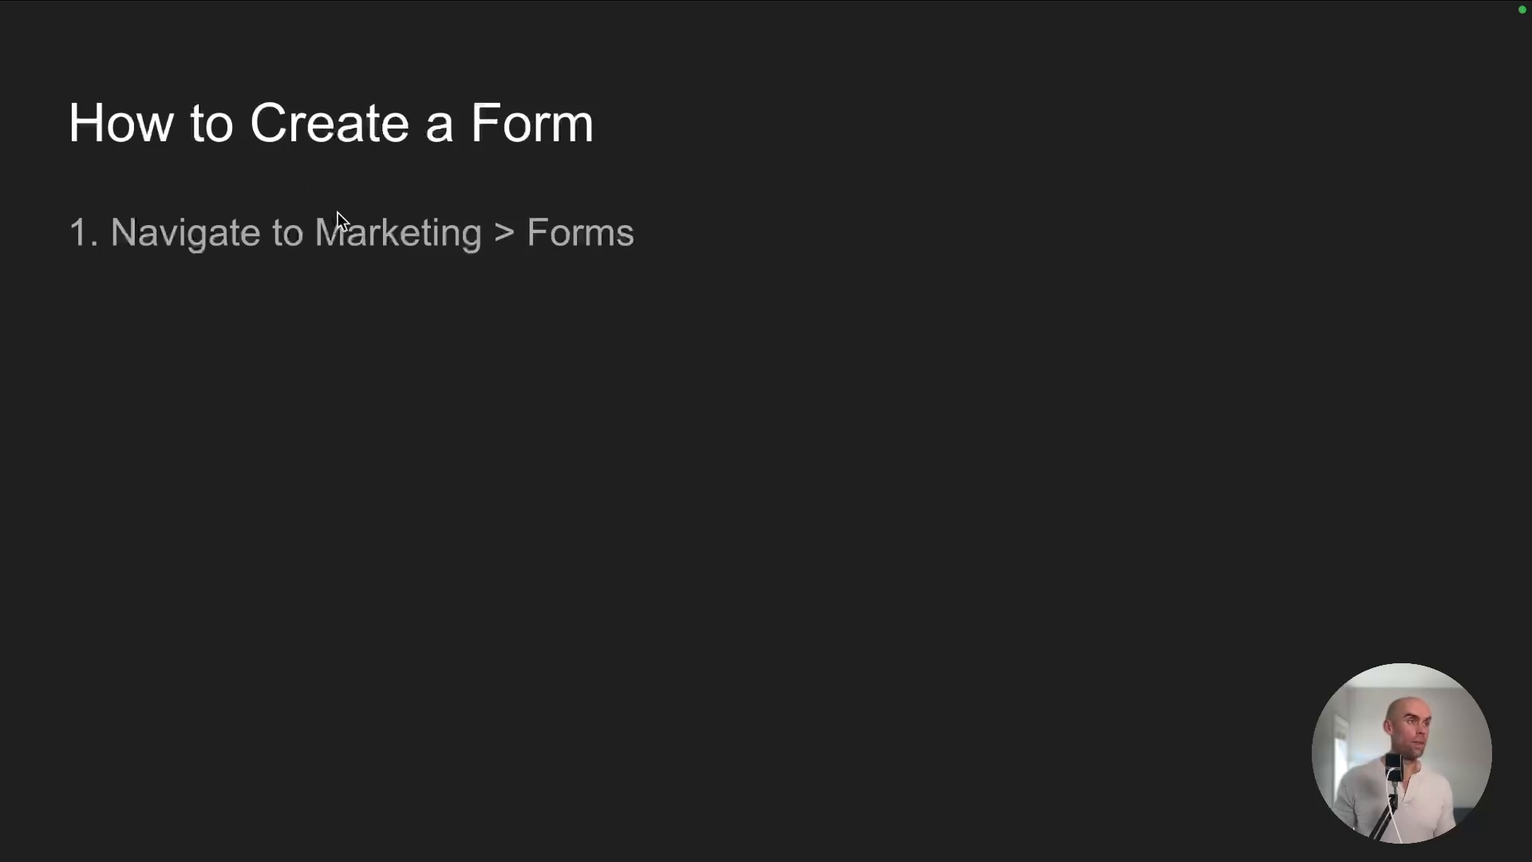
key(ctrl+Right)
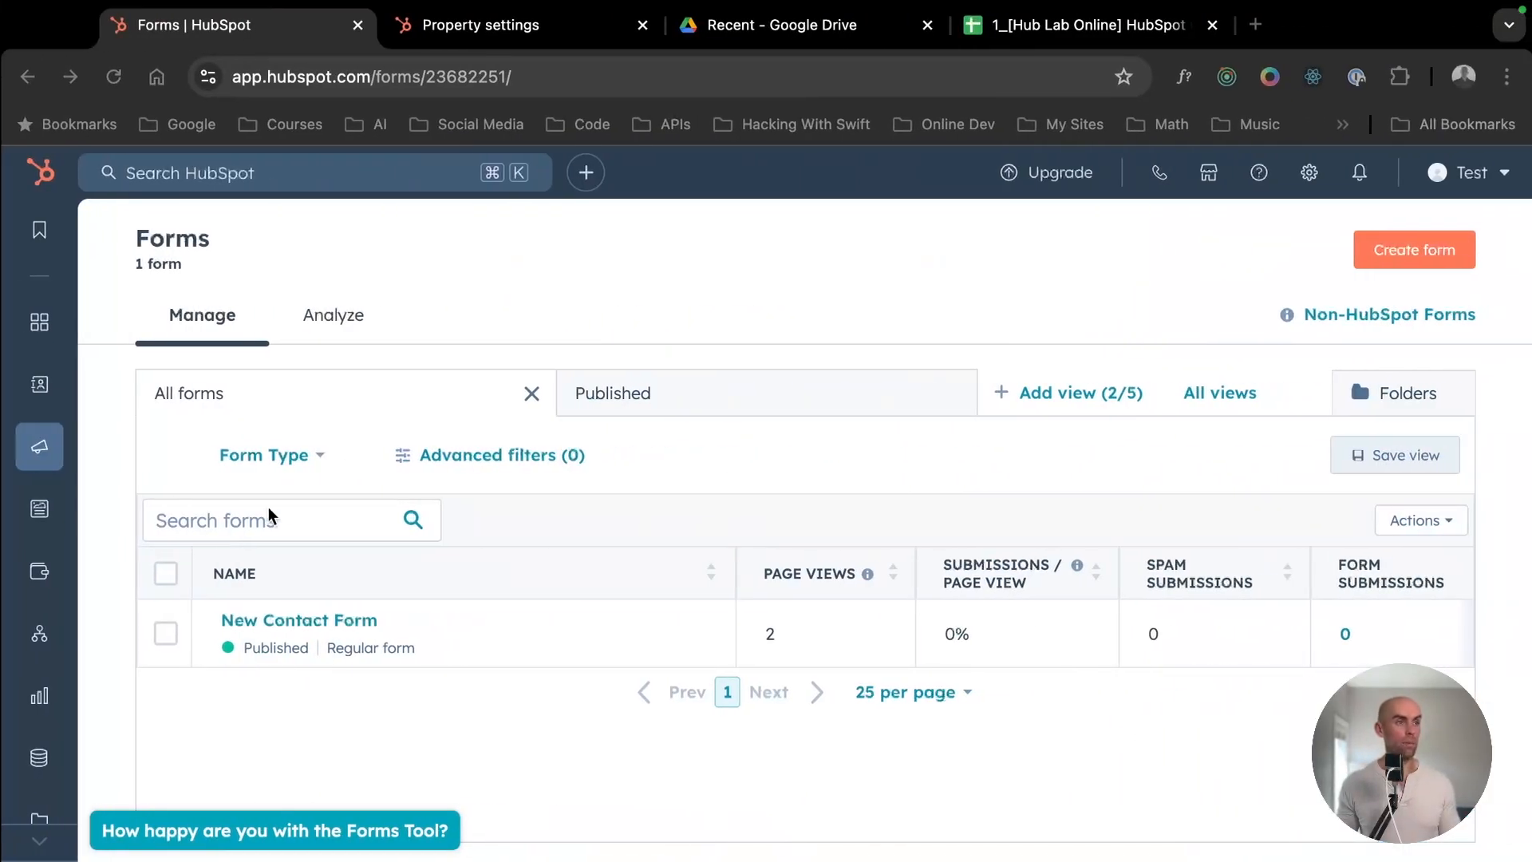
mouse_move(39, 455)
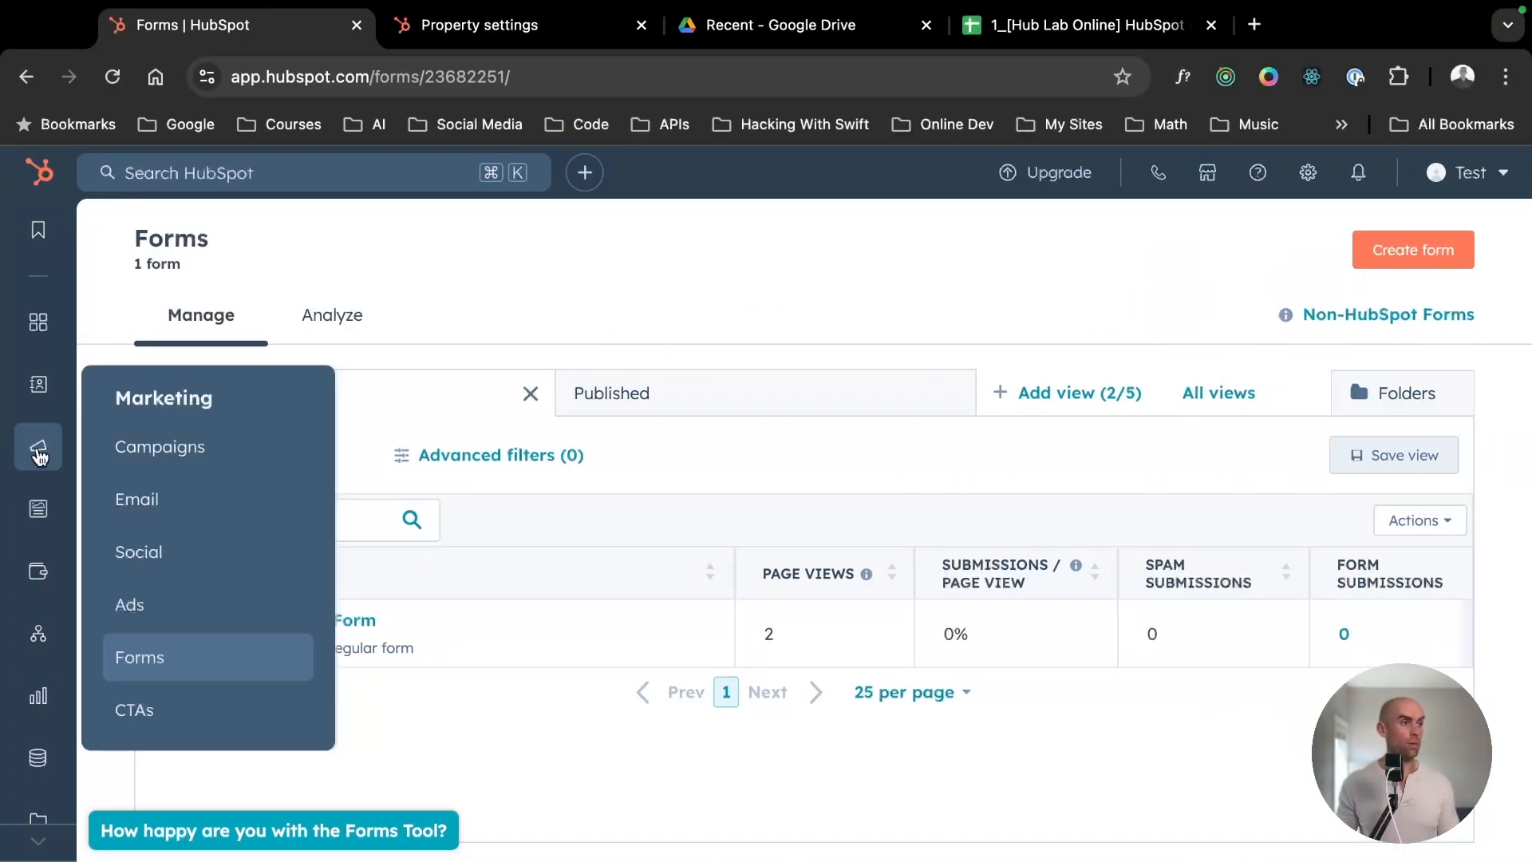
click(157, 655)
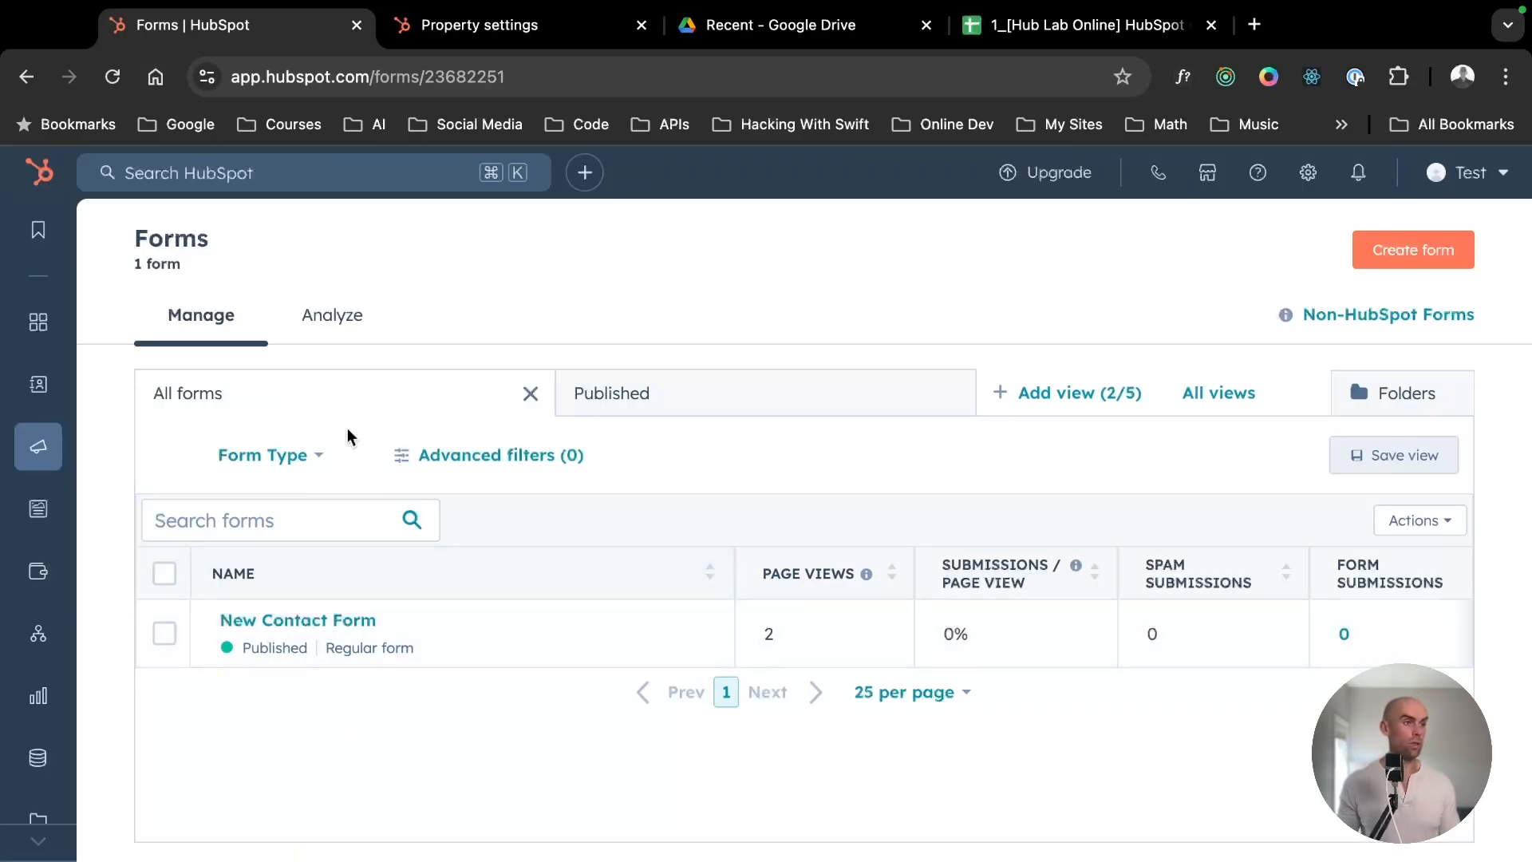
- Start creating a new form from the Forms overview
key(ctrl+Left)
key(Right)
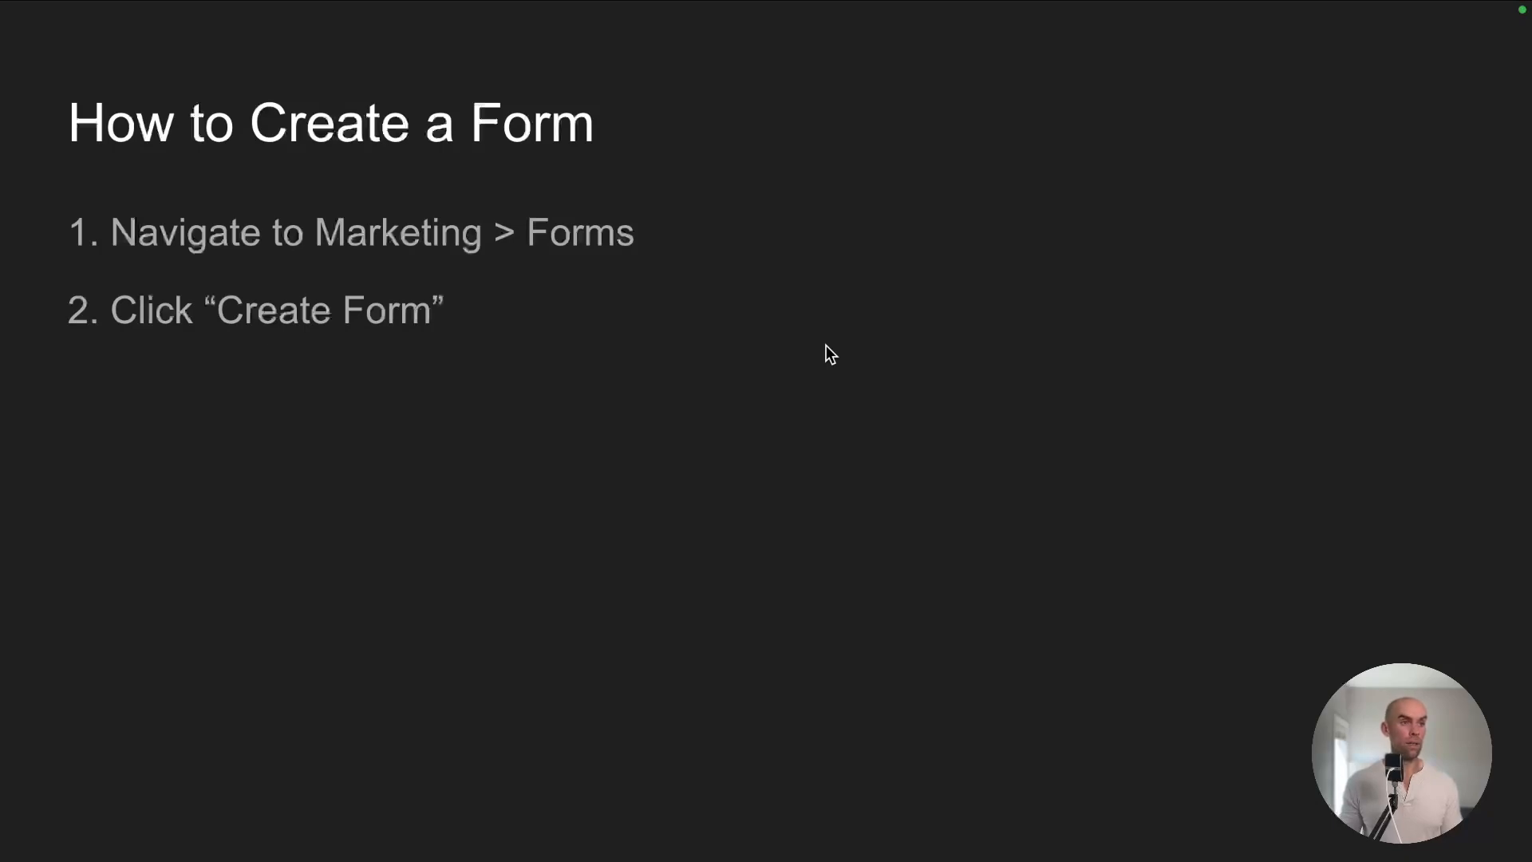
key(ctrl+Right)
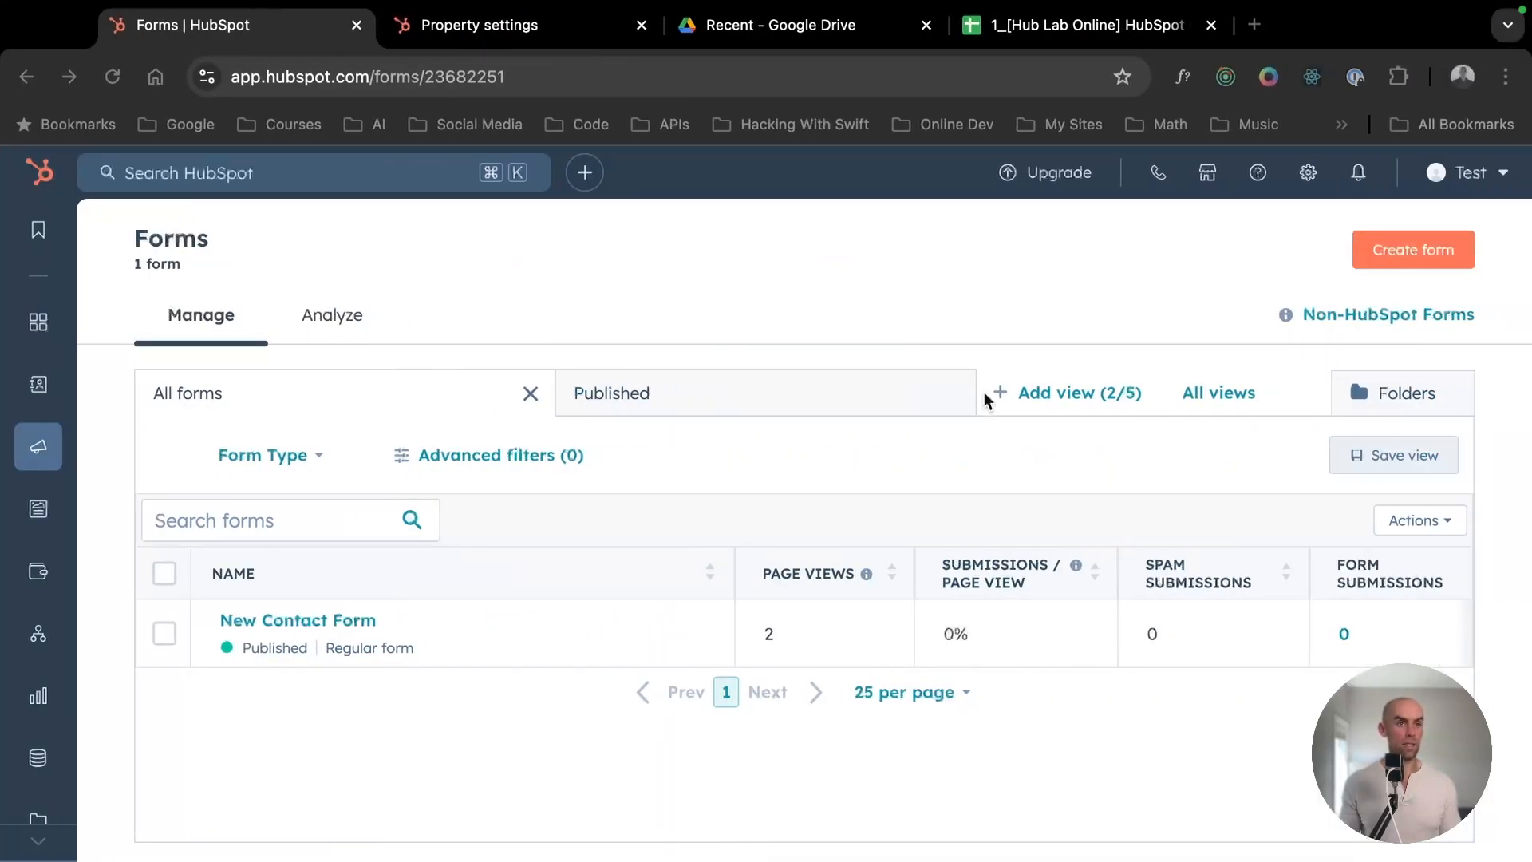
click(1396, 257)
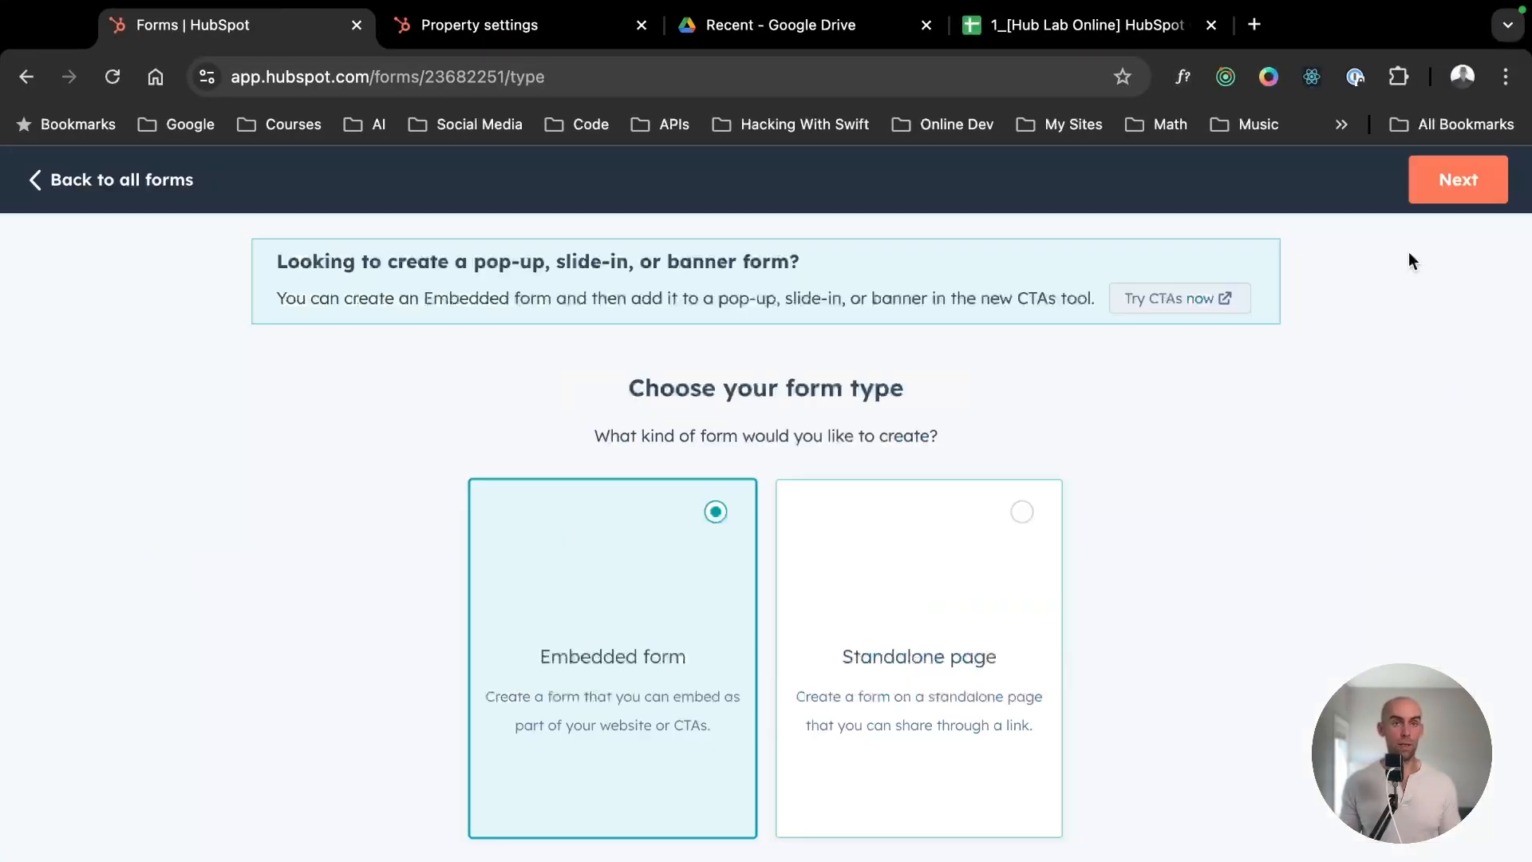
key(ctrl+Left)
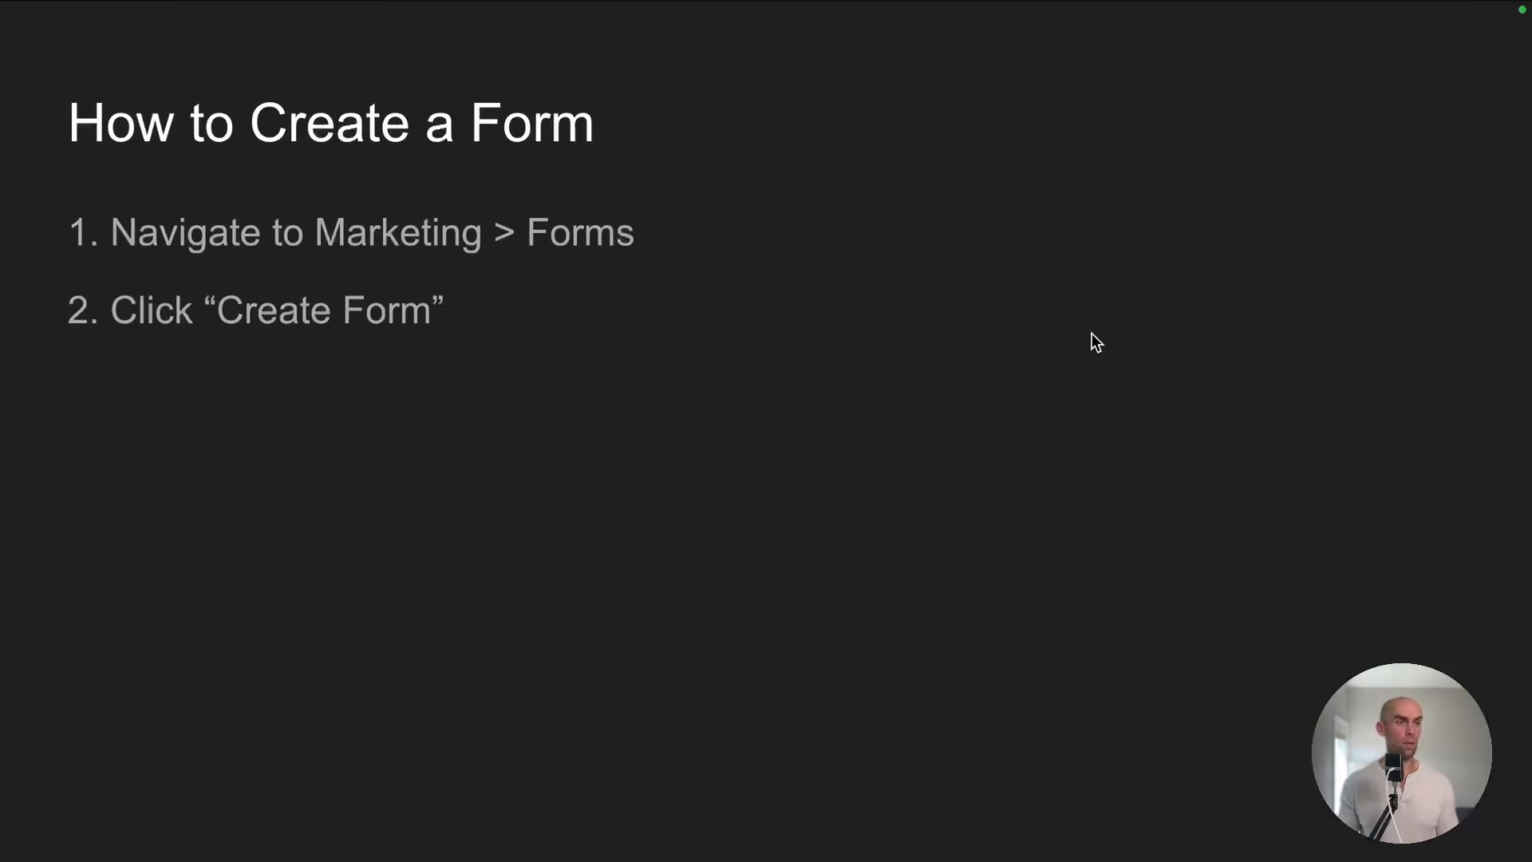
key(Right)
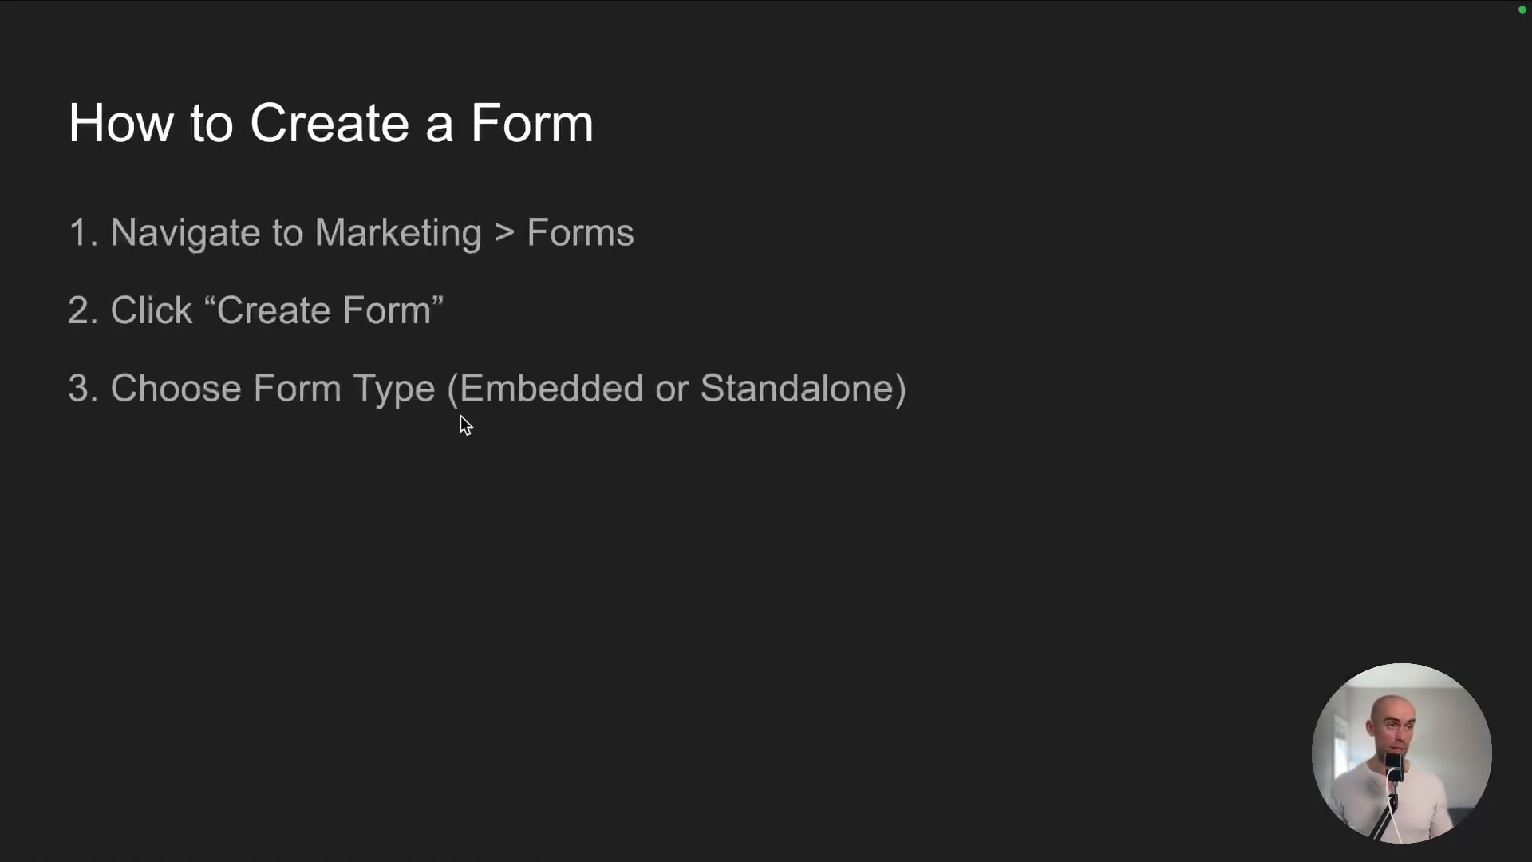
key(ctrl+Right)
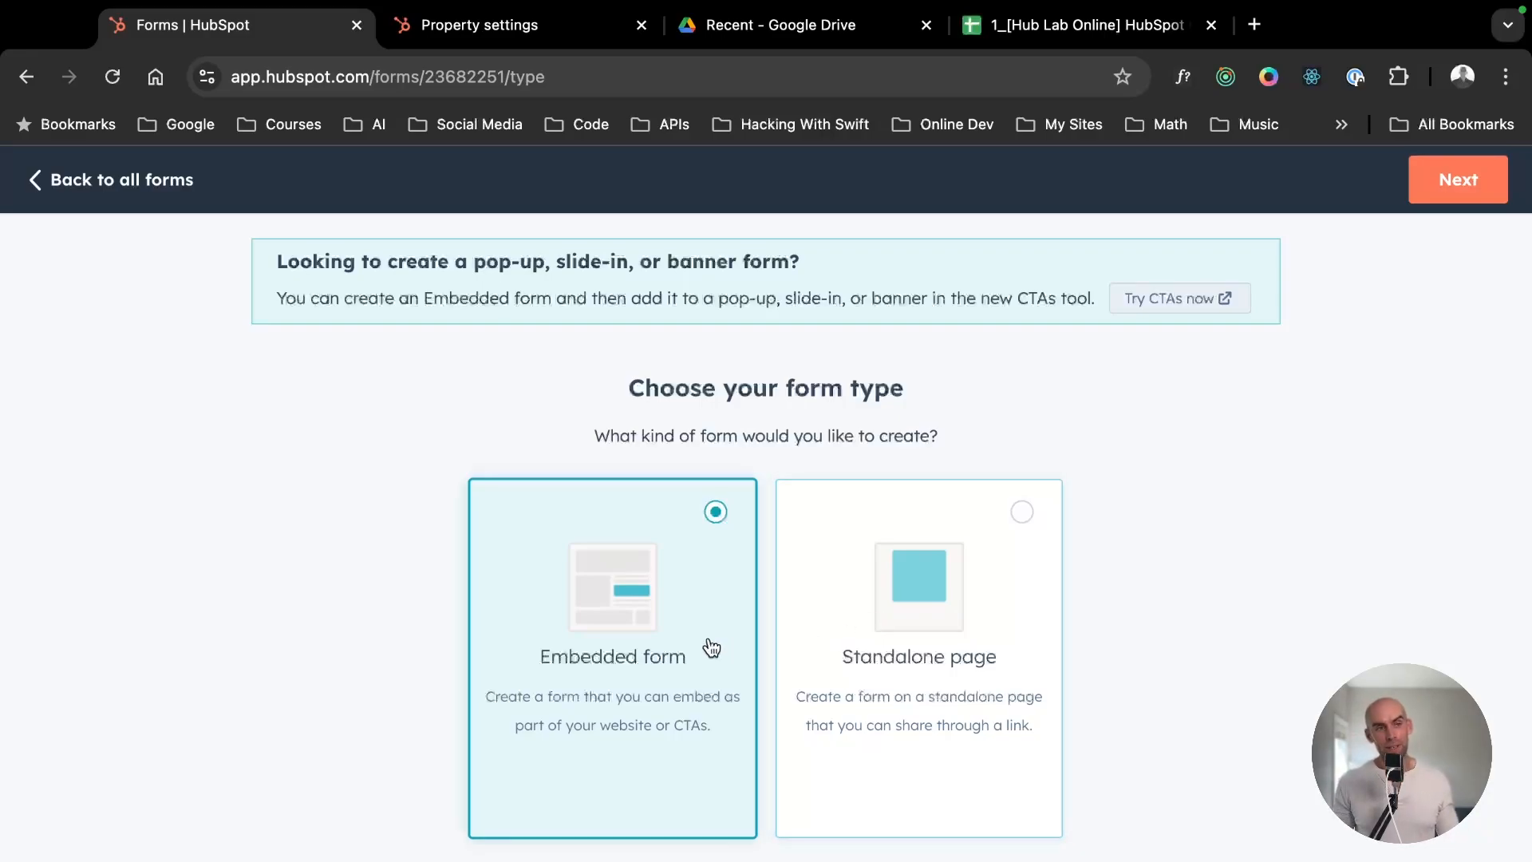
drag(951, 436, 954, 362)
click(954, 364)
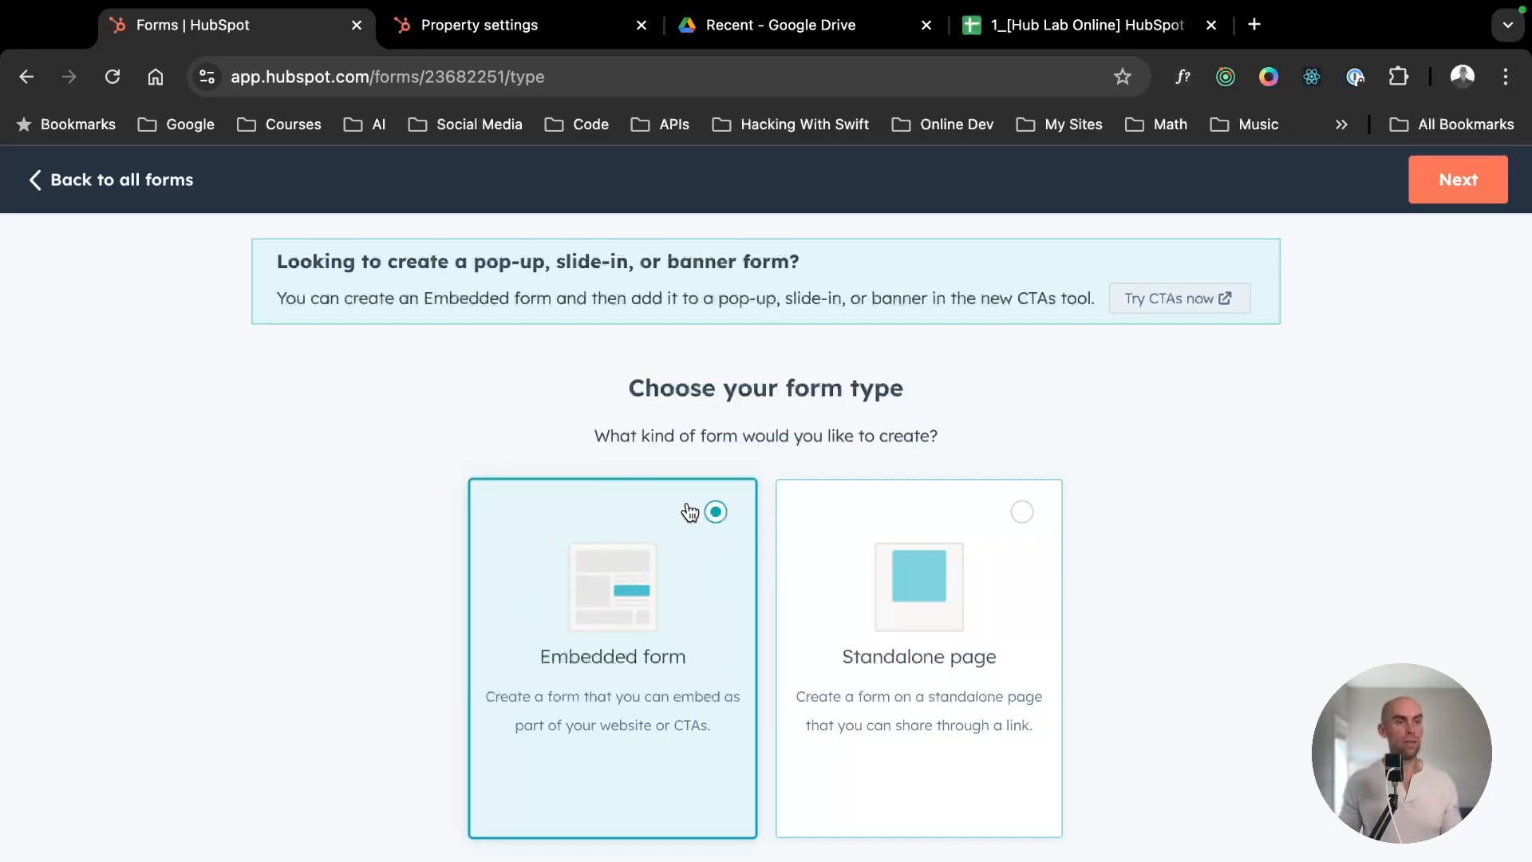
drag(1022, 448, 1027, 352)
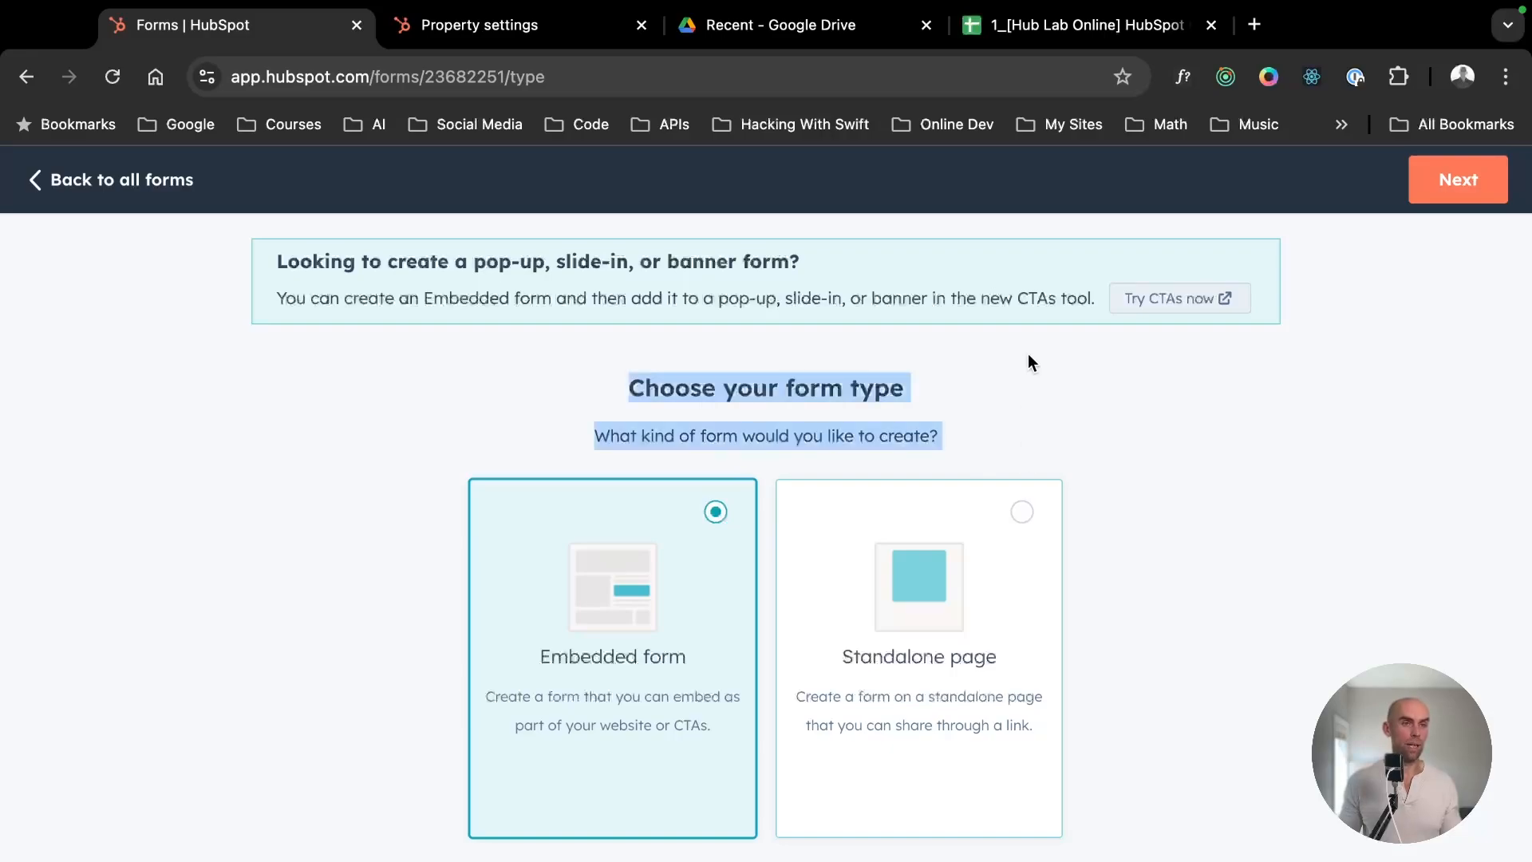
click(962, 419)
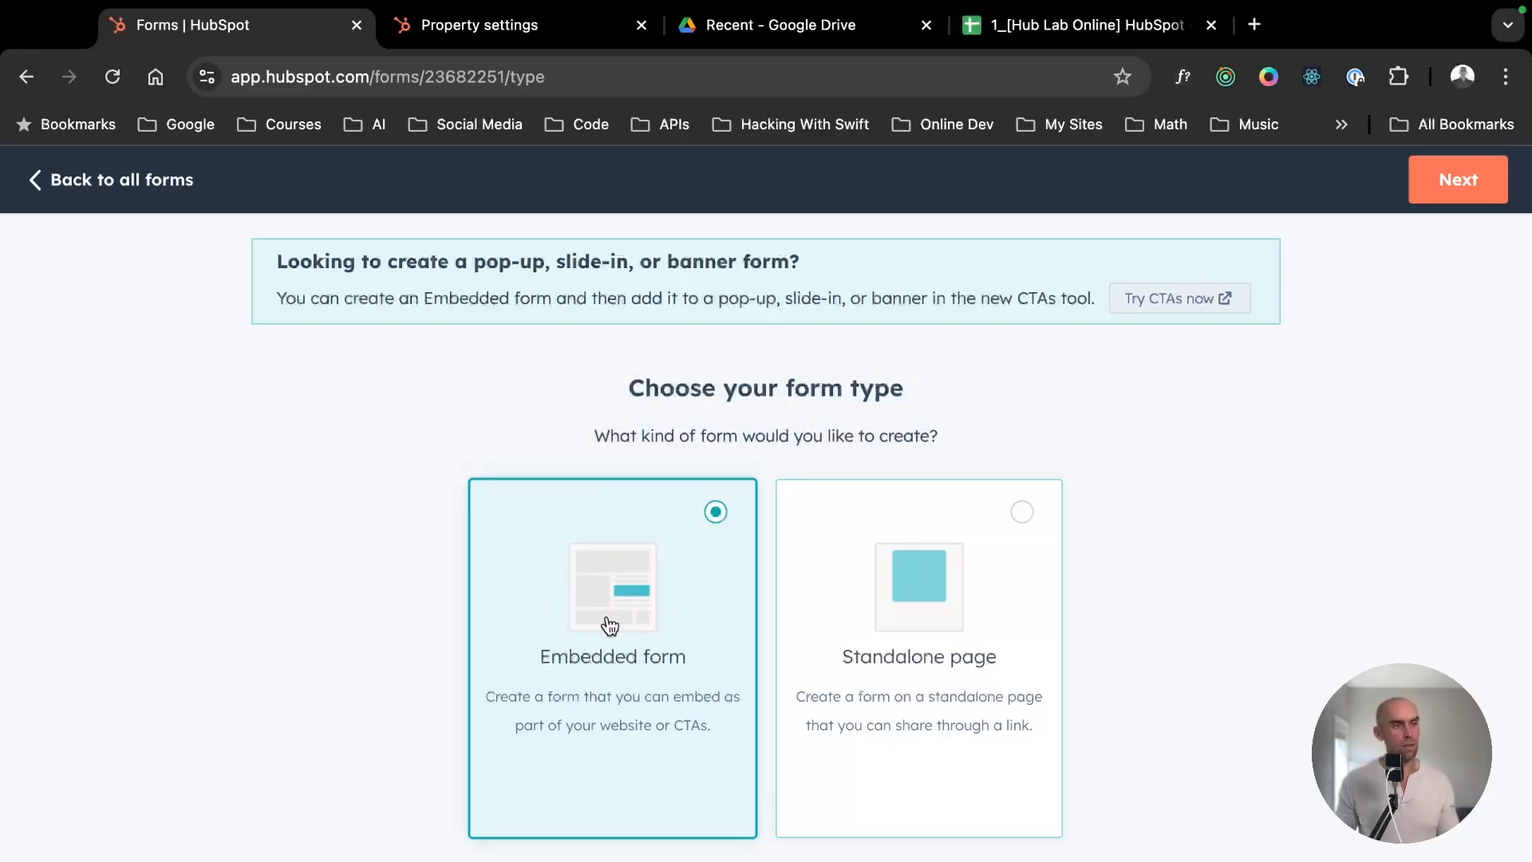
- Keep Embedded form as the form type and continue to the template selection
key(ctrl+Left)
click(1264, 472)
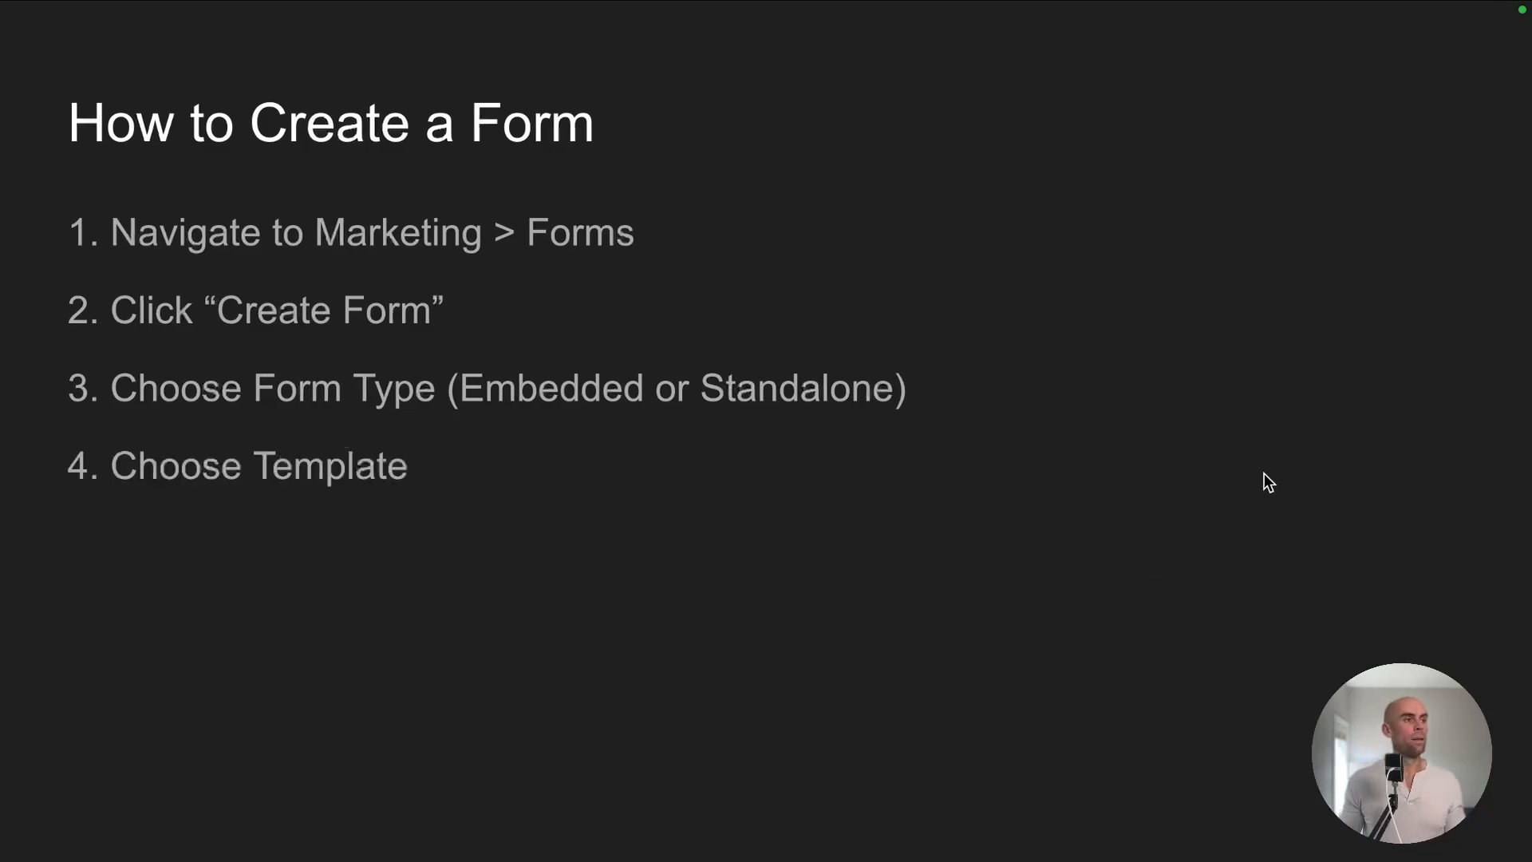
key(ctrl+Right)
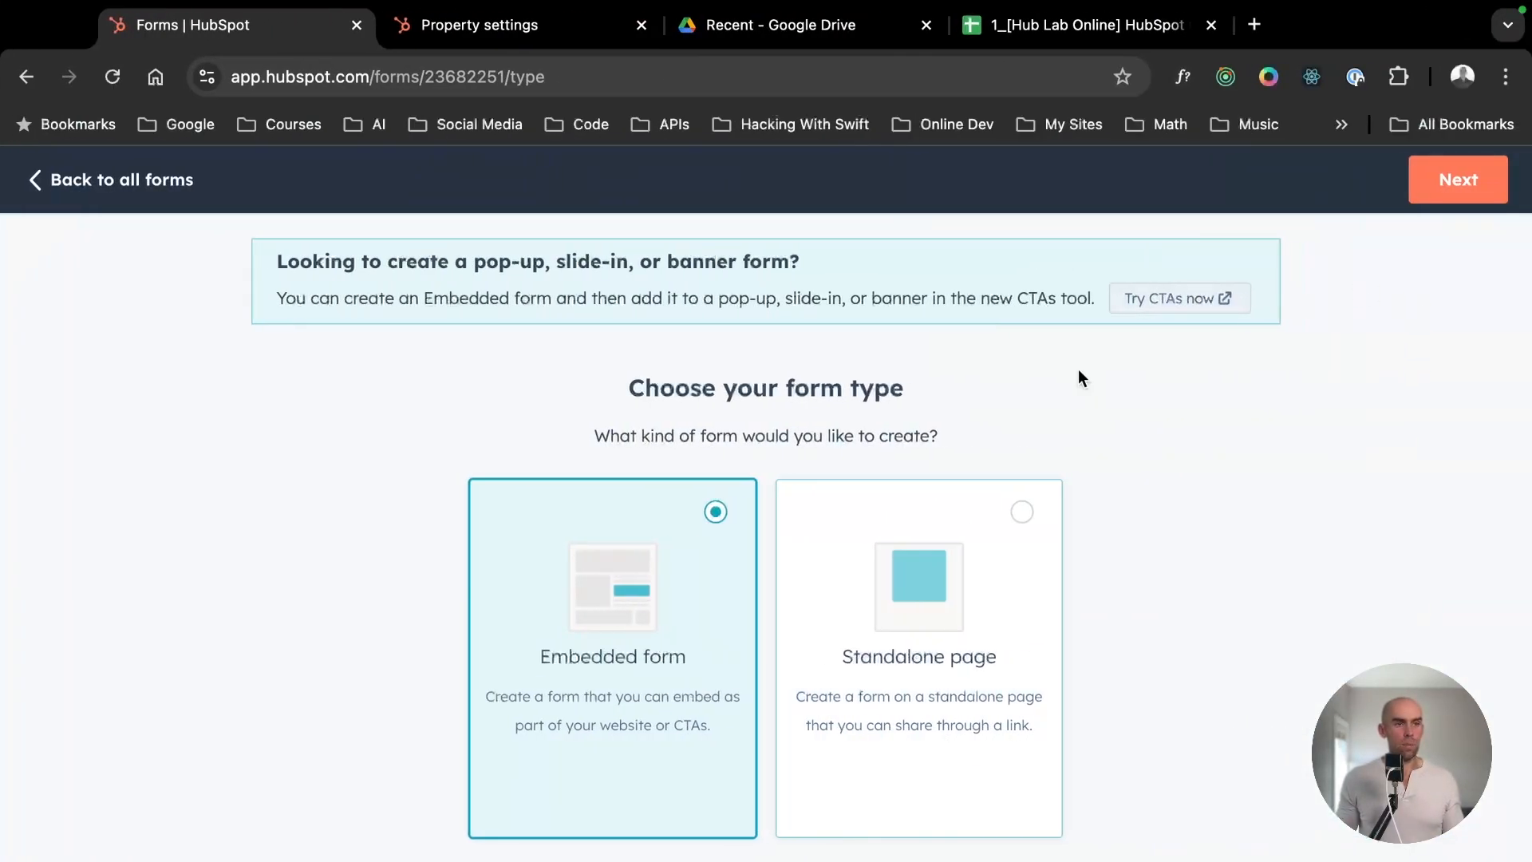
click(1468, 180)
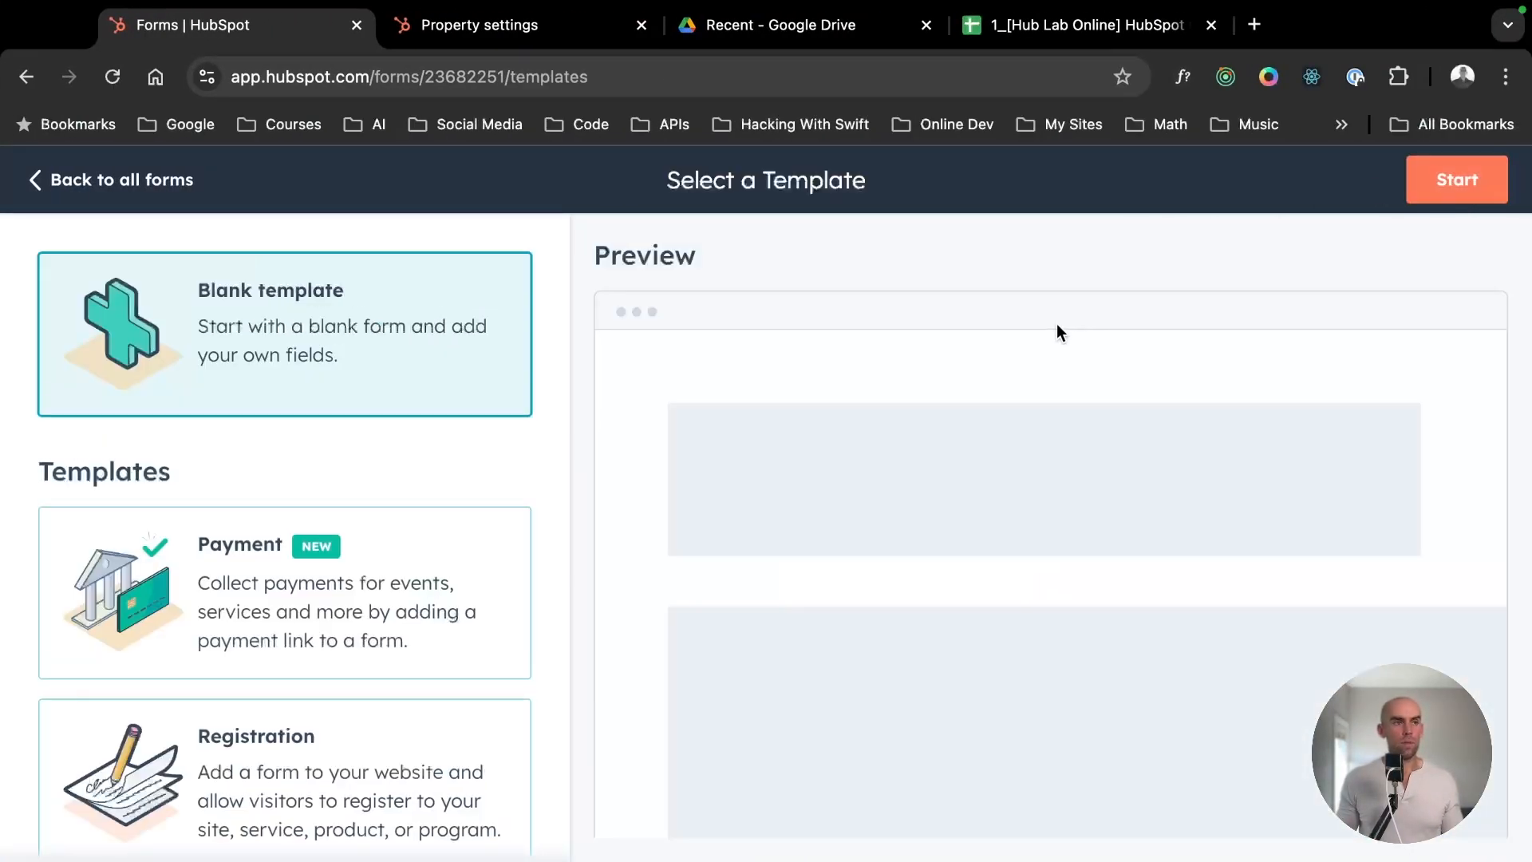
- Preview the Payment, Registration, Contact us, Newsletter sign-up and Support form templates
scroll(375, 619, down, 5)
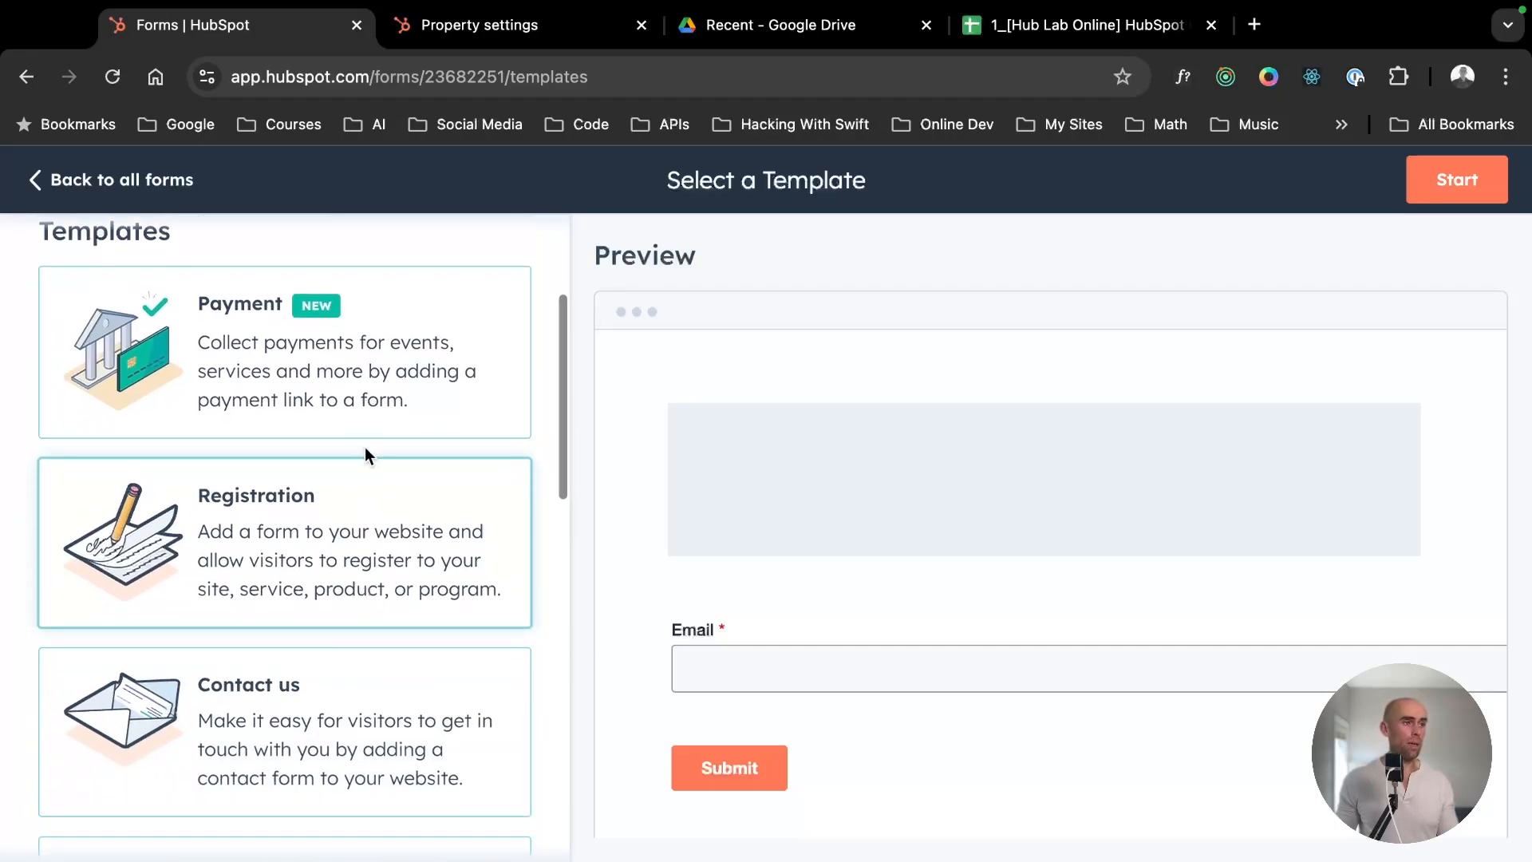
click(365, 416)
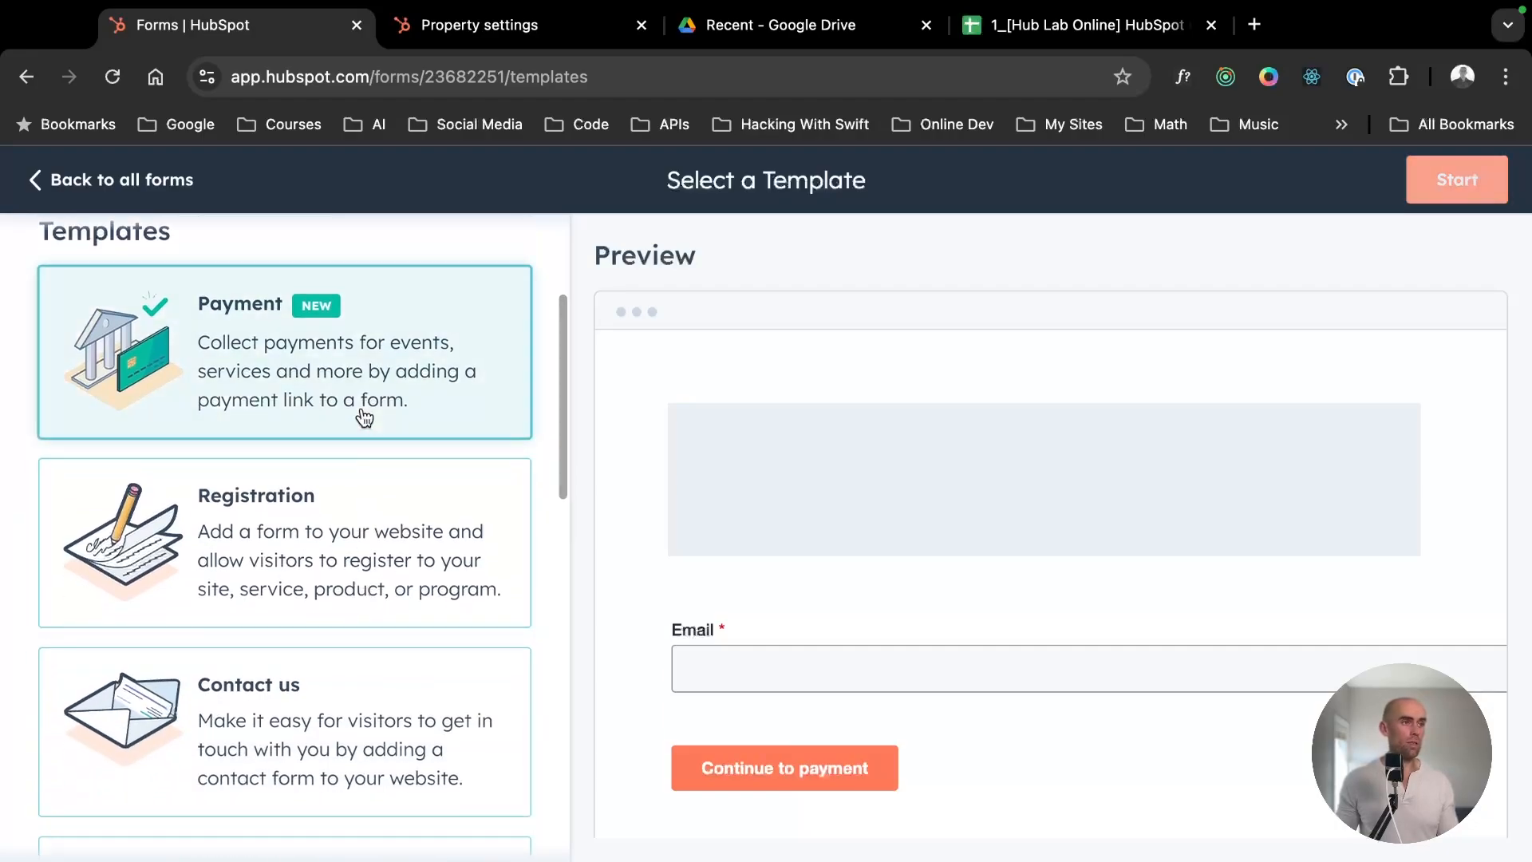
click(345, 522)
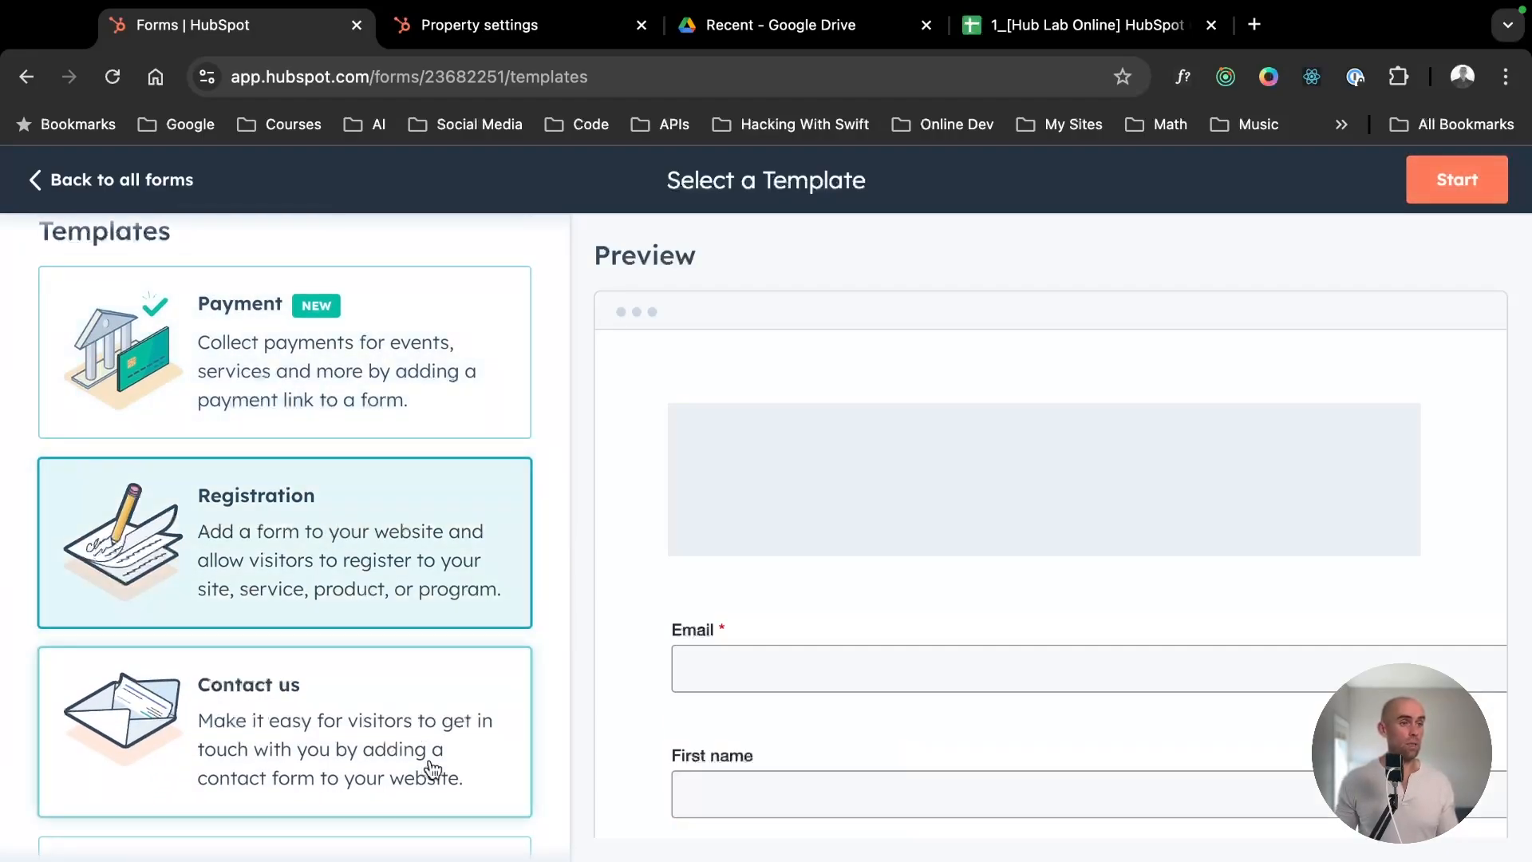
click(415, 741)
scroll(445, 743, down, 5)
scroll(428, 548, down, 5)
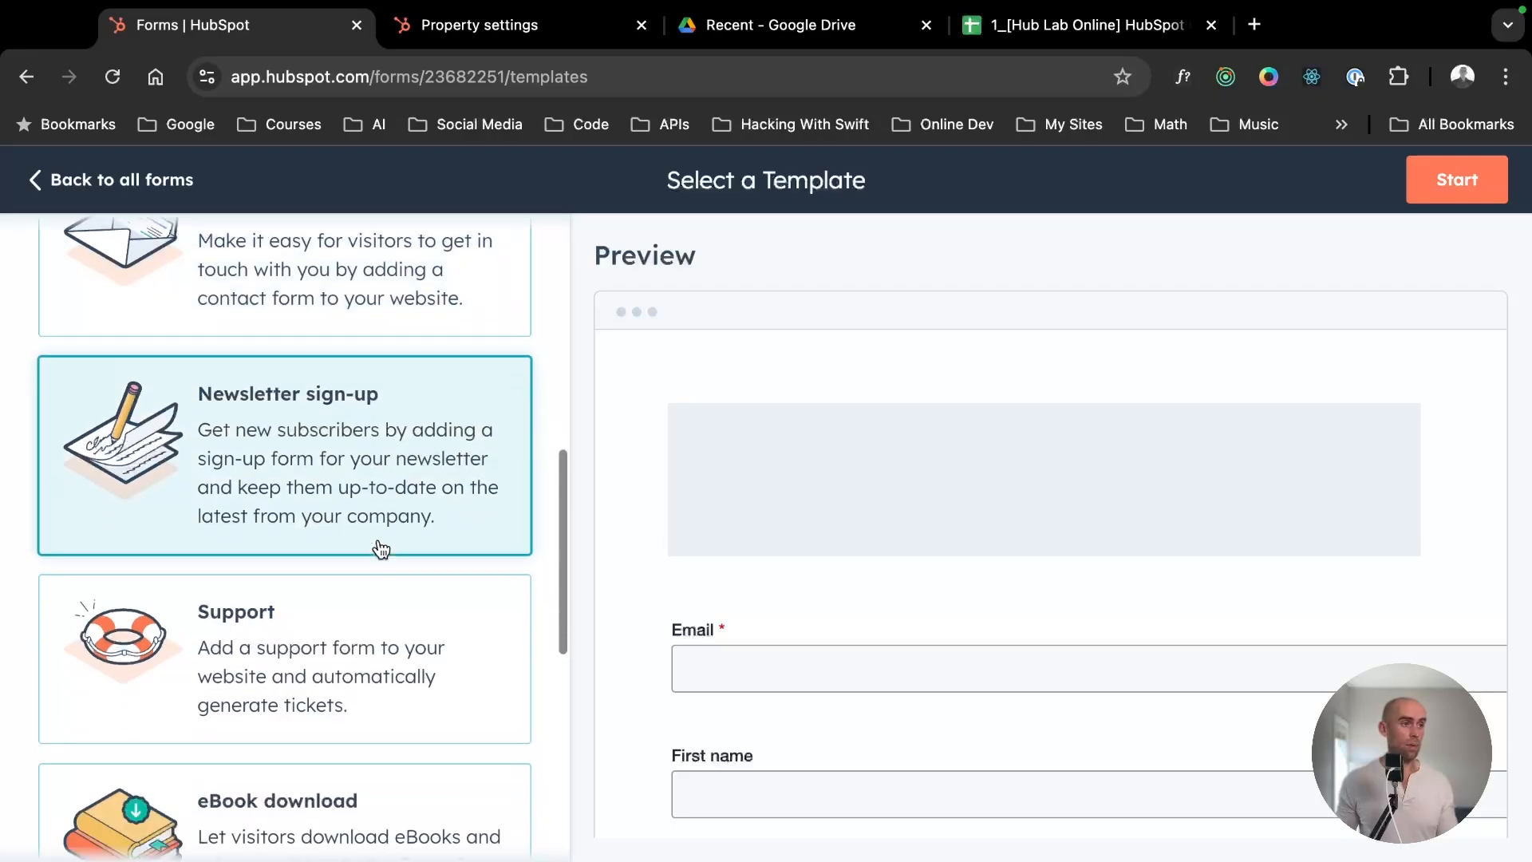
click(383, 622)
- Preview the Event registration template and examine which fields its form contains
scroll(1037, 606, down, 10)
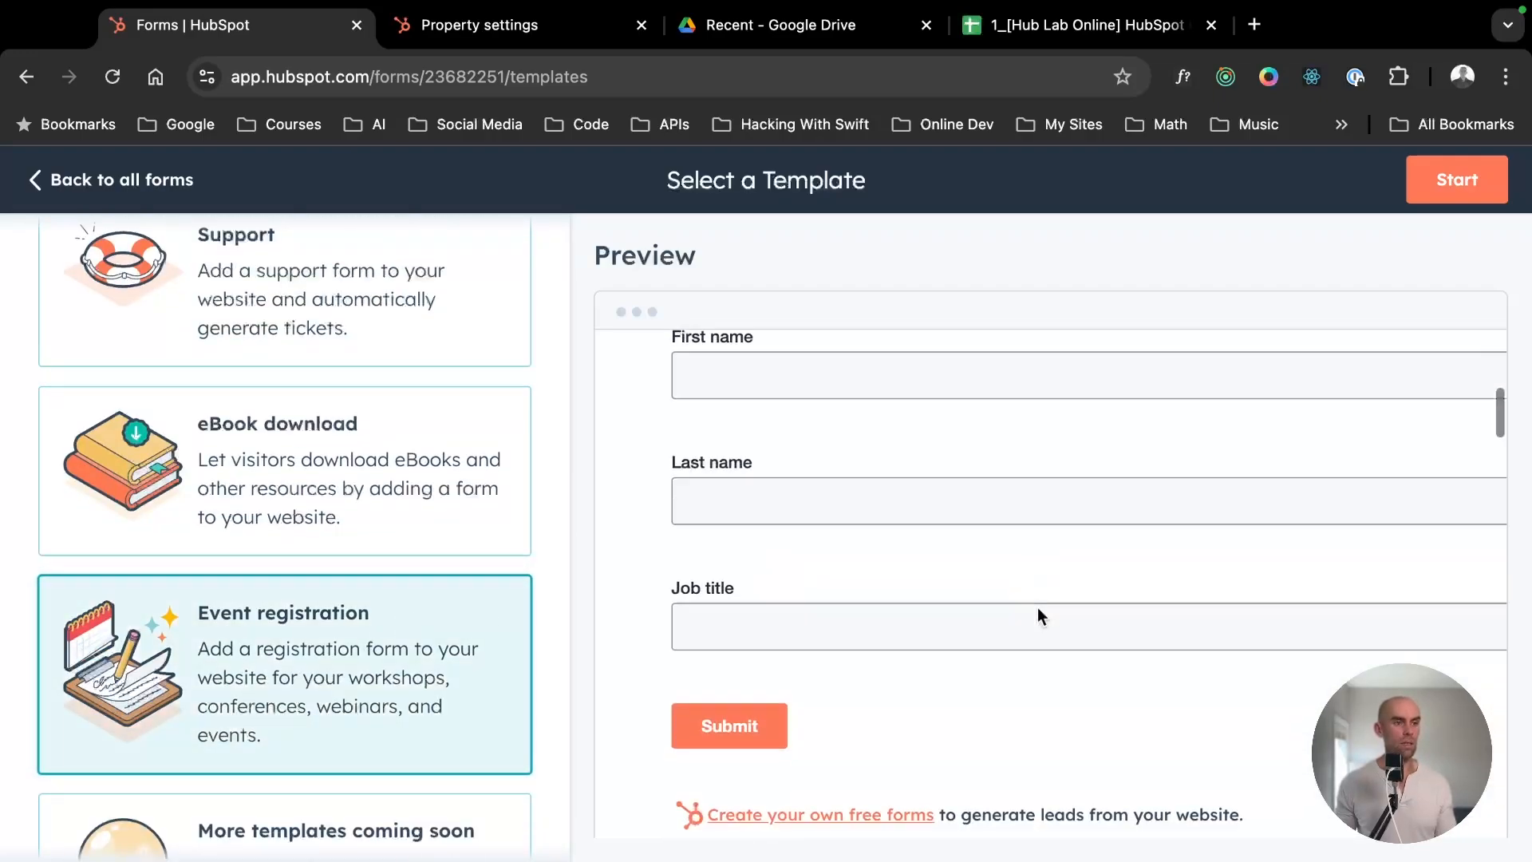
scroll(683, 643, down, 3)
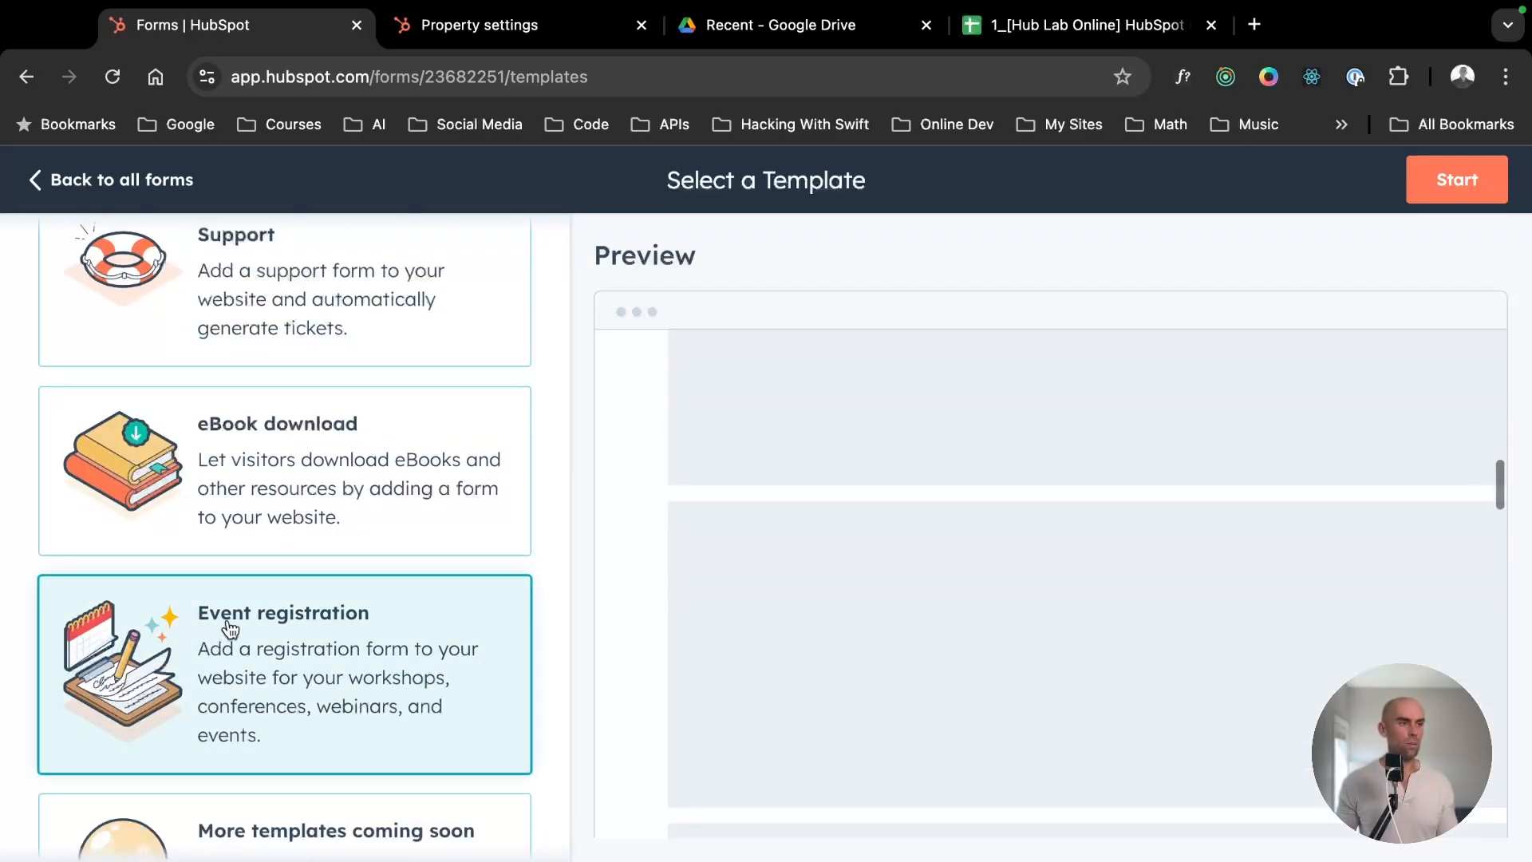
scroll(229, 638, down, 4)
scroll(227, 635, up, 8)
scroll(1056, 558, up, 10)
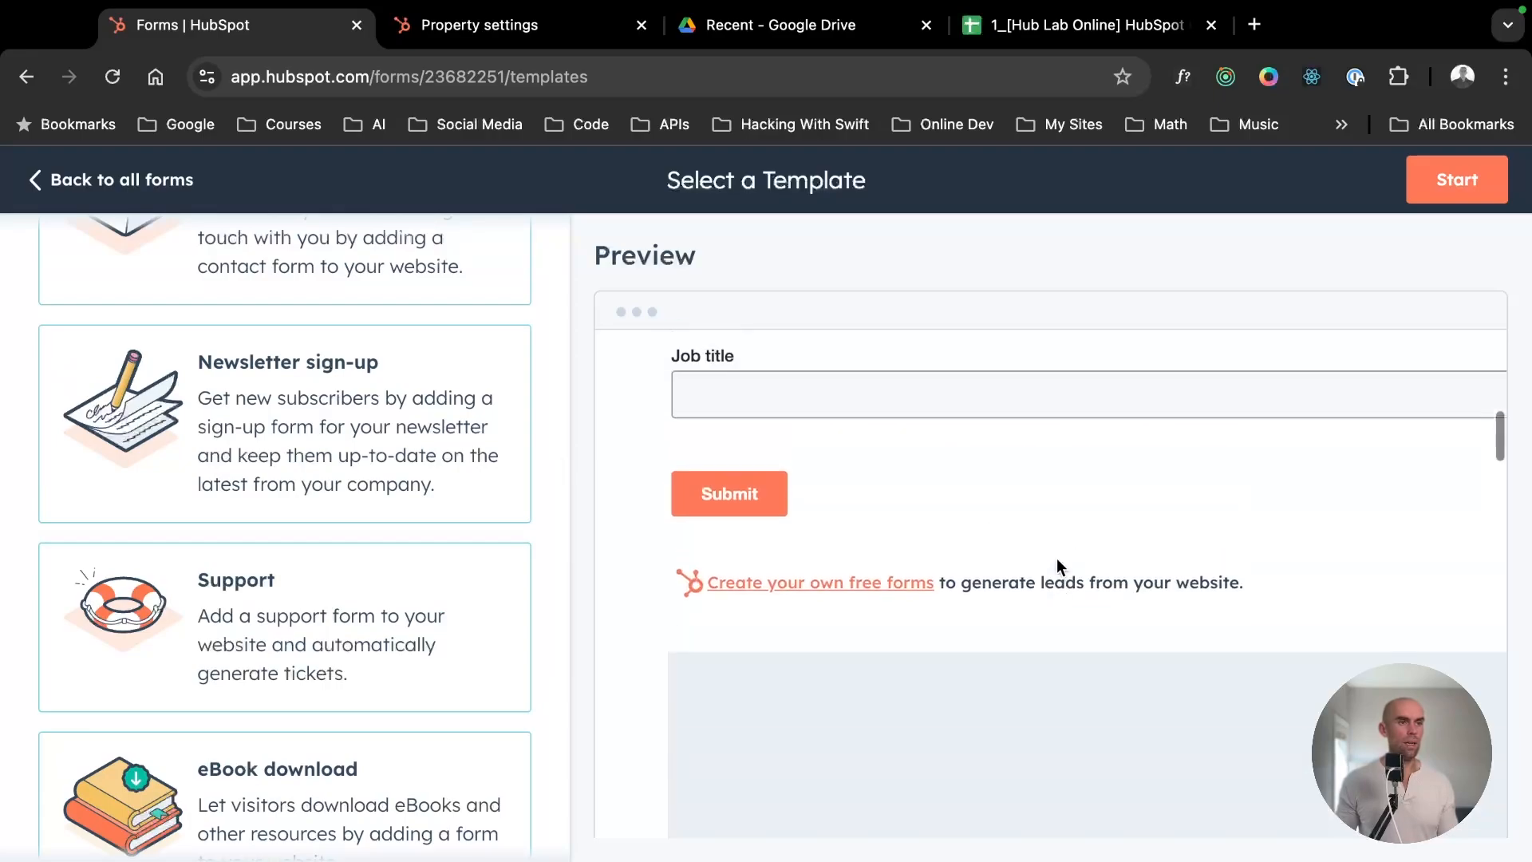
scroll(929, 509, down, 3)
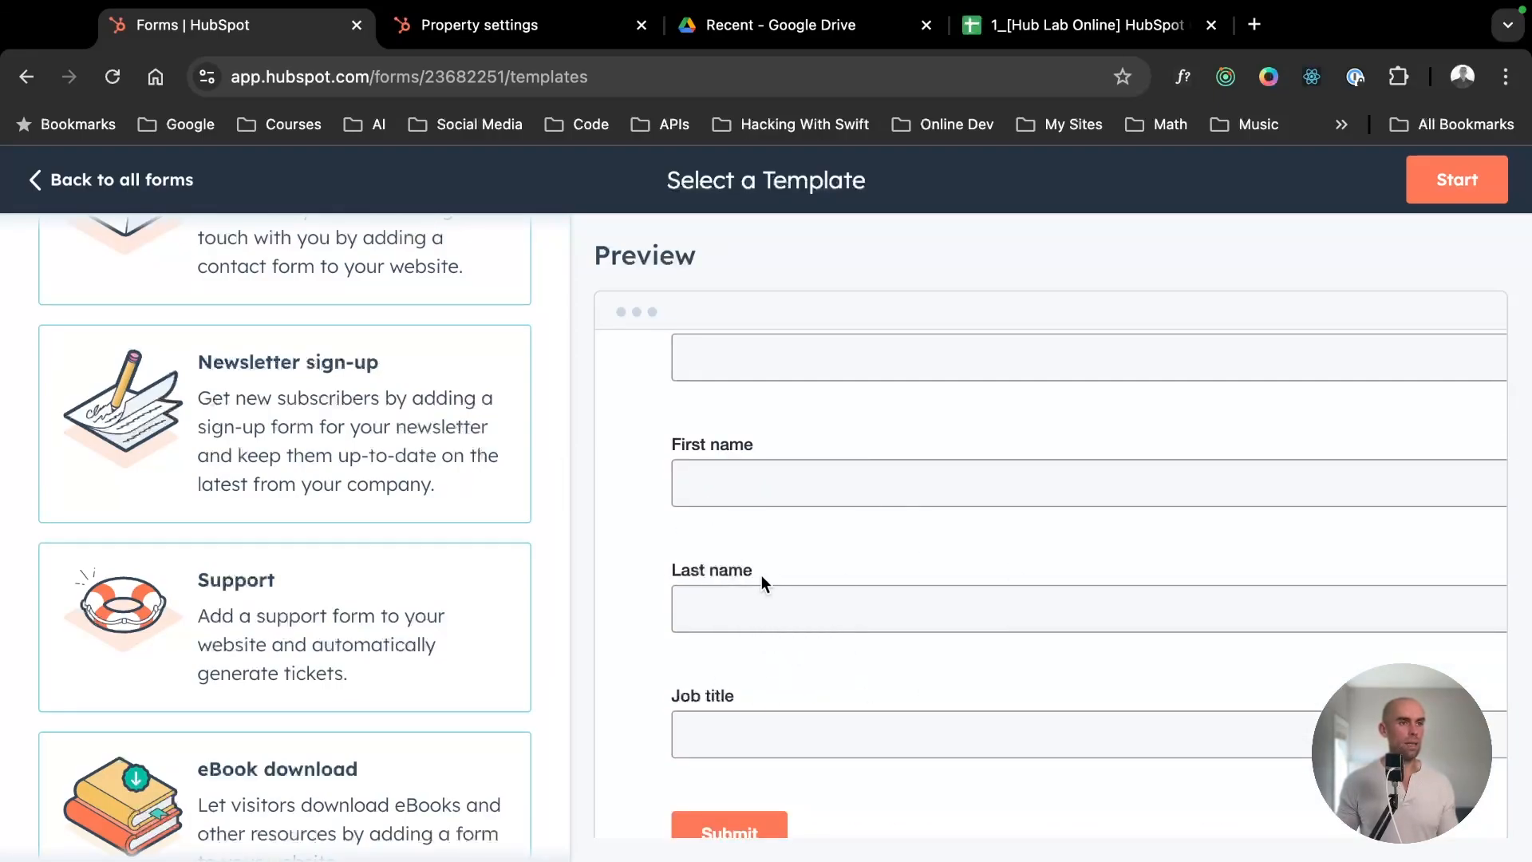
- Preview the eBook download template and examine its form fields
click(333, 810)
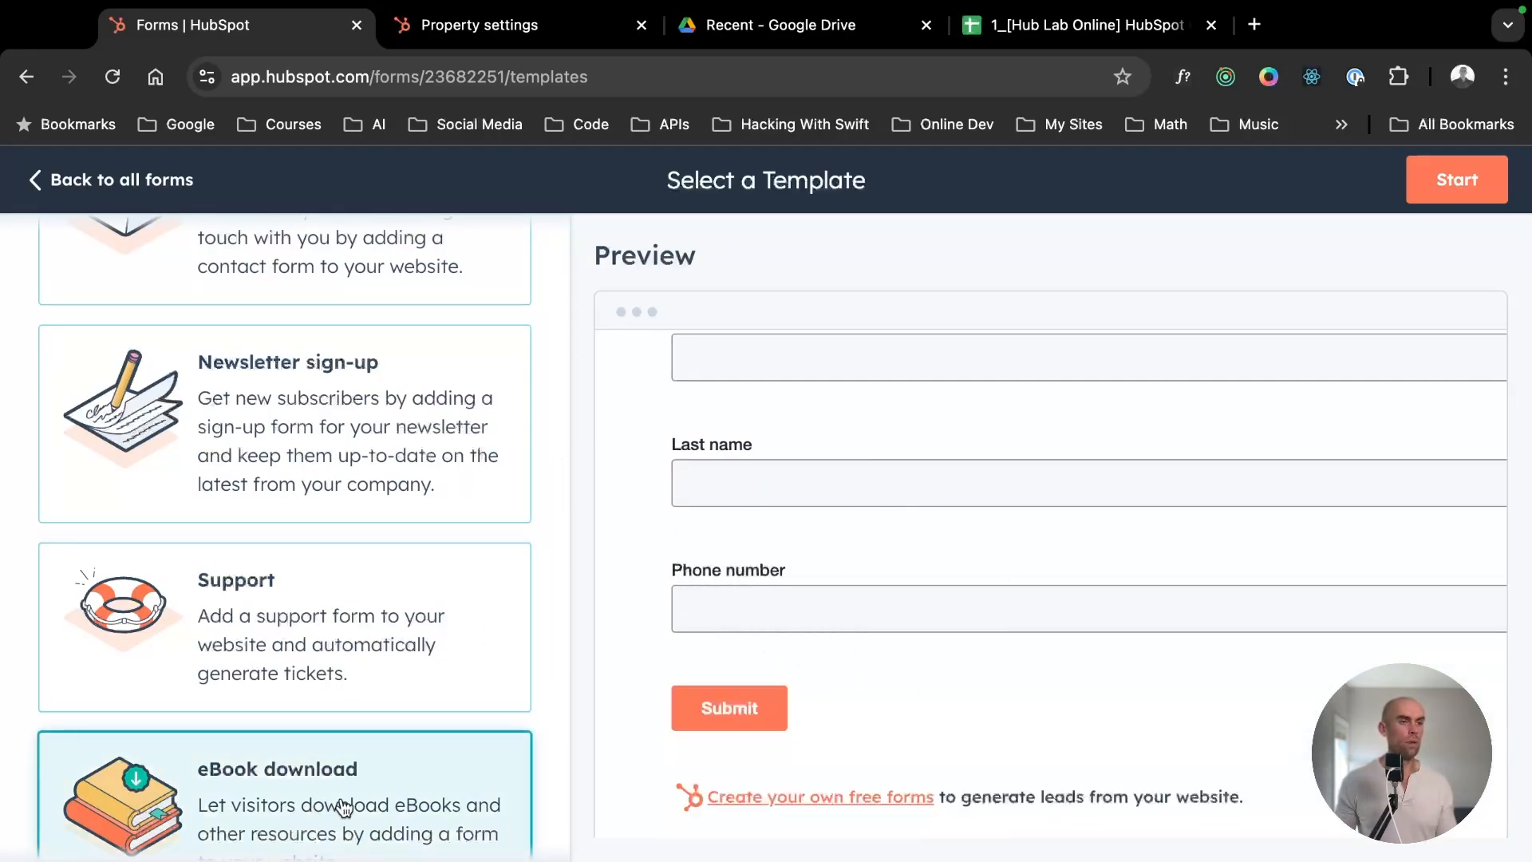
scroll(926, 630, up, 2)
scroll(926, 630, up, 2)
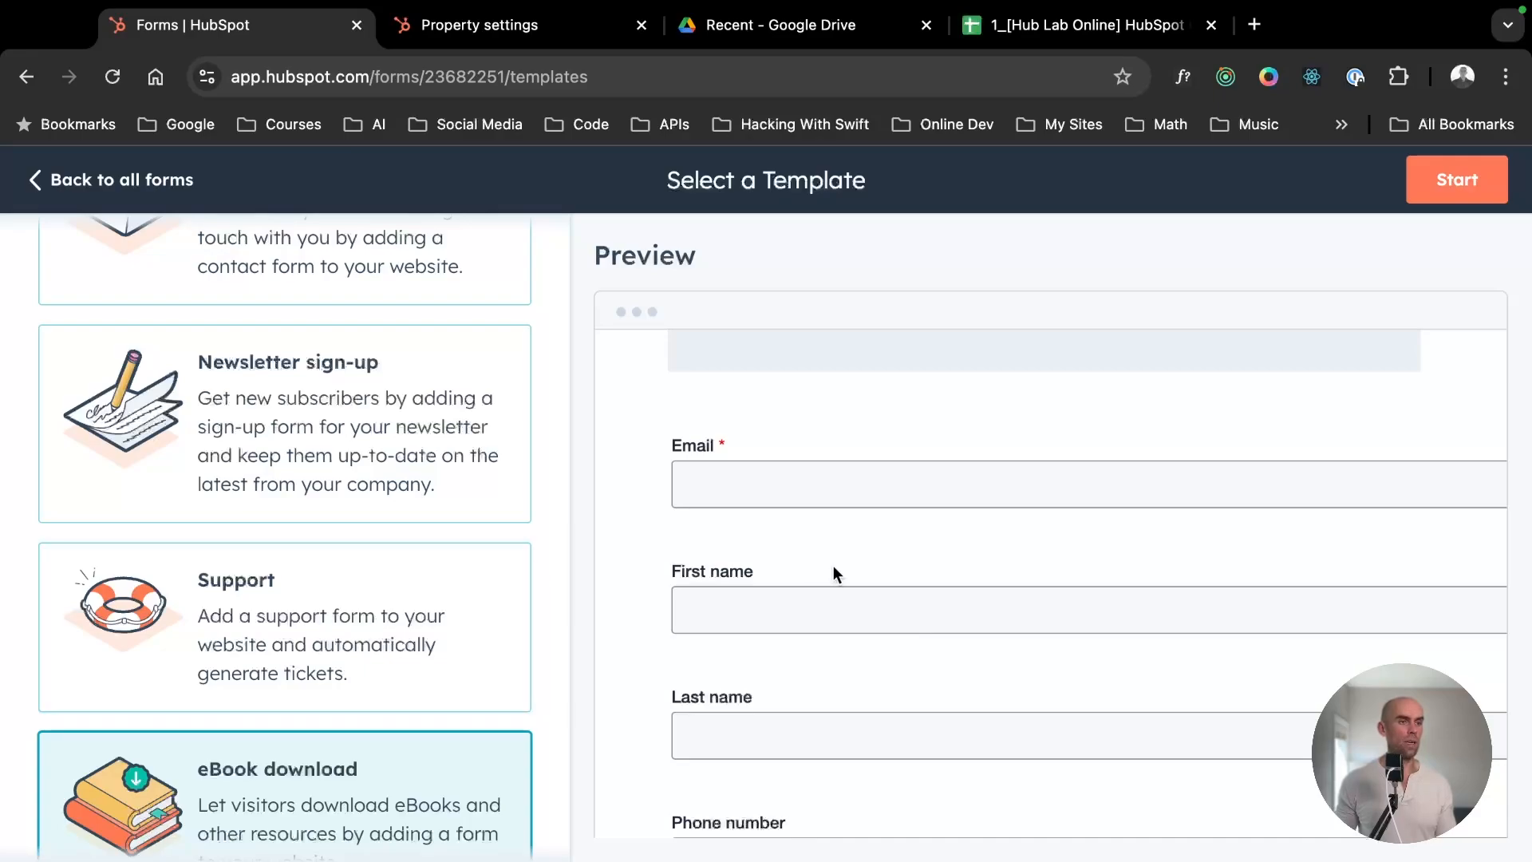
scroll(833, 571, down, 3)
scroll(296, 769, down, 2)
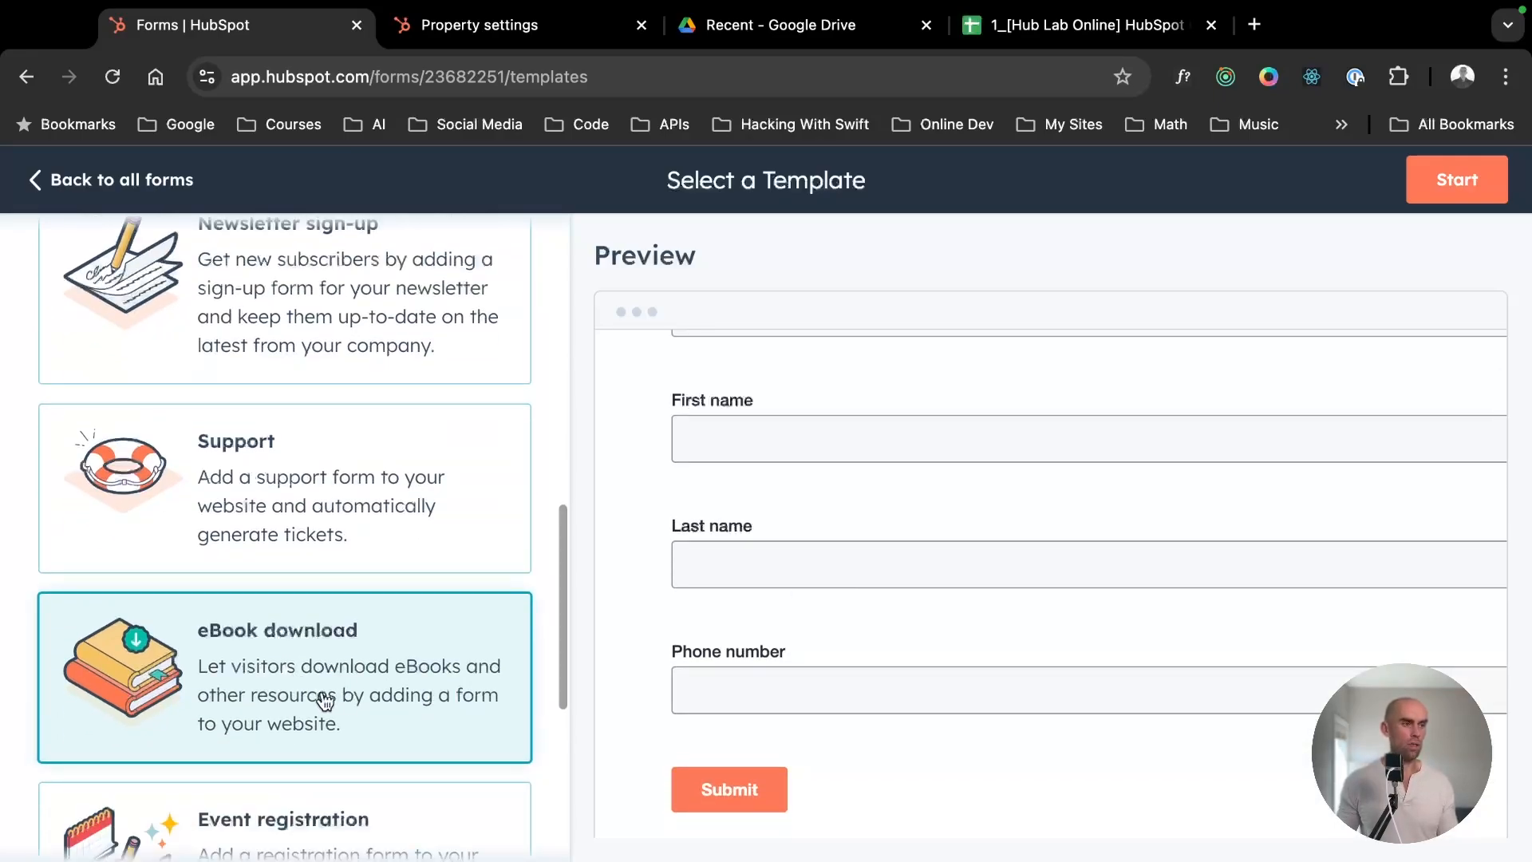
scroll(323, 700, up, 1)
scroll(323, 700, down, 2)
- Compare the form fields of the Event registration template with those of the Support template
click(404, 694)
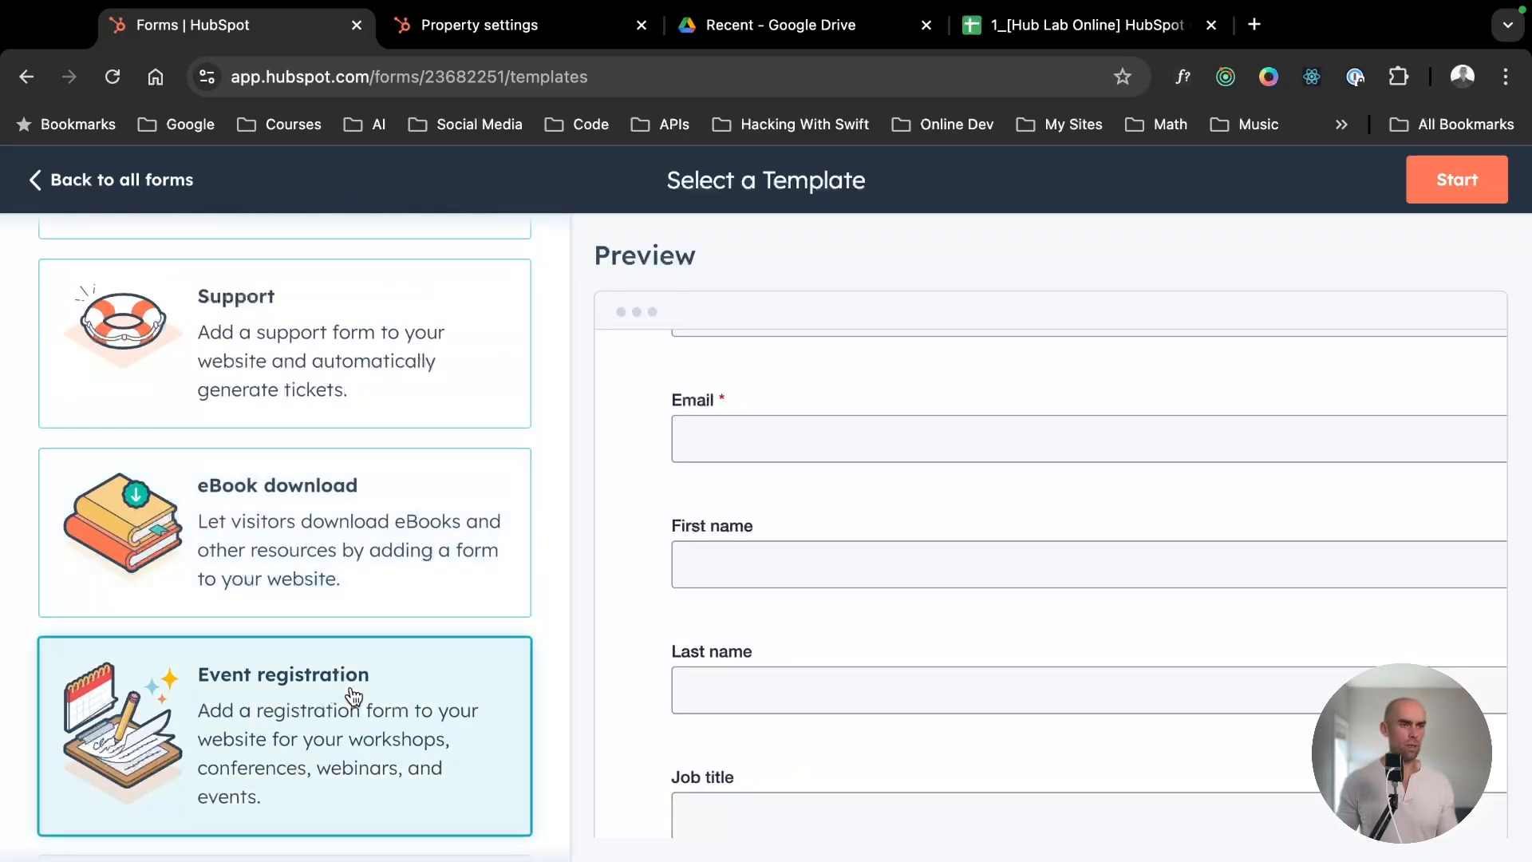
scroll(351, 582, up, 2)
click(352, 580)
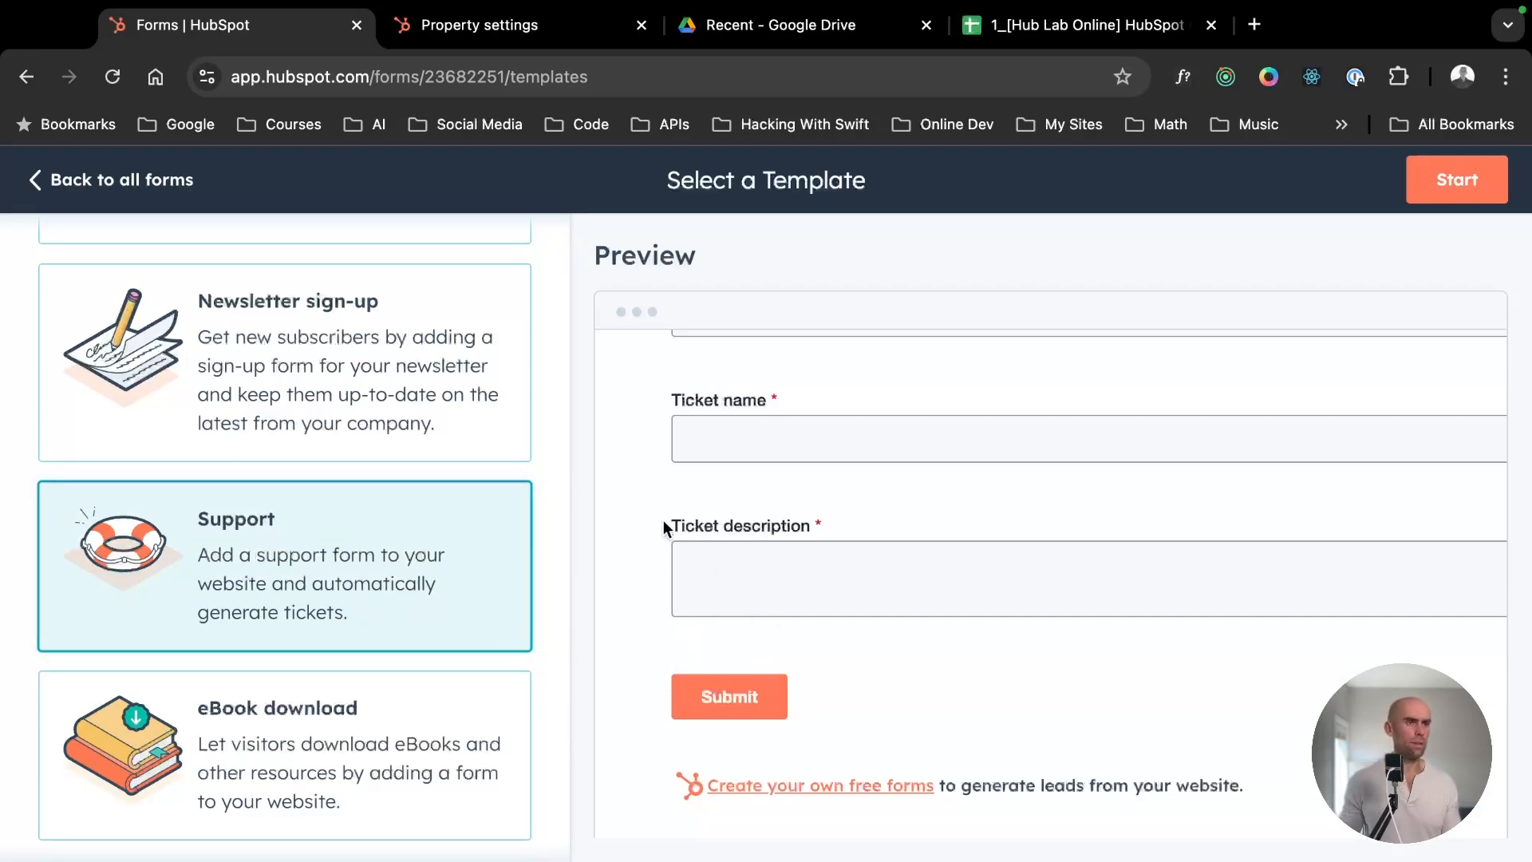
- Choose the Blank template for the new embedded form
scroll(670, 526, up, 2)
scroll(179, 594, up, 6)
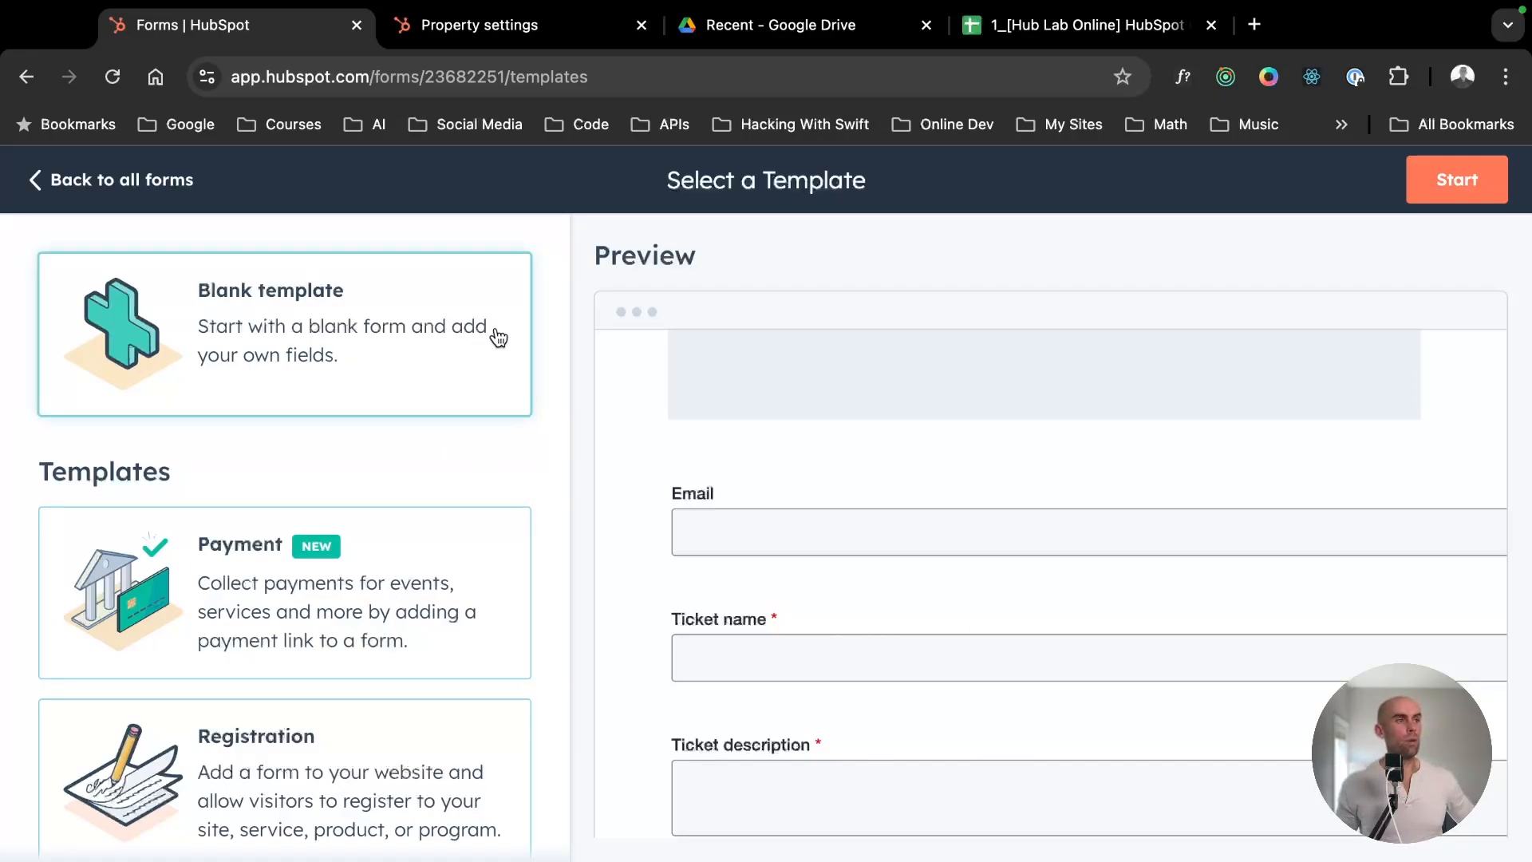
click(415, 345)
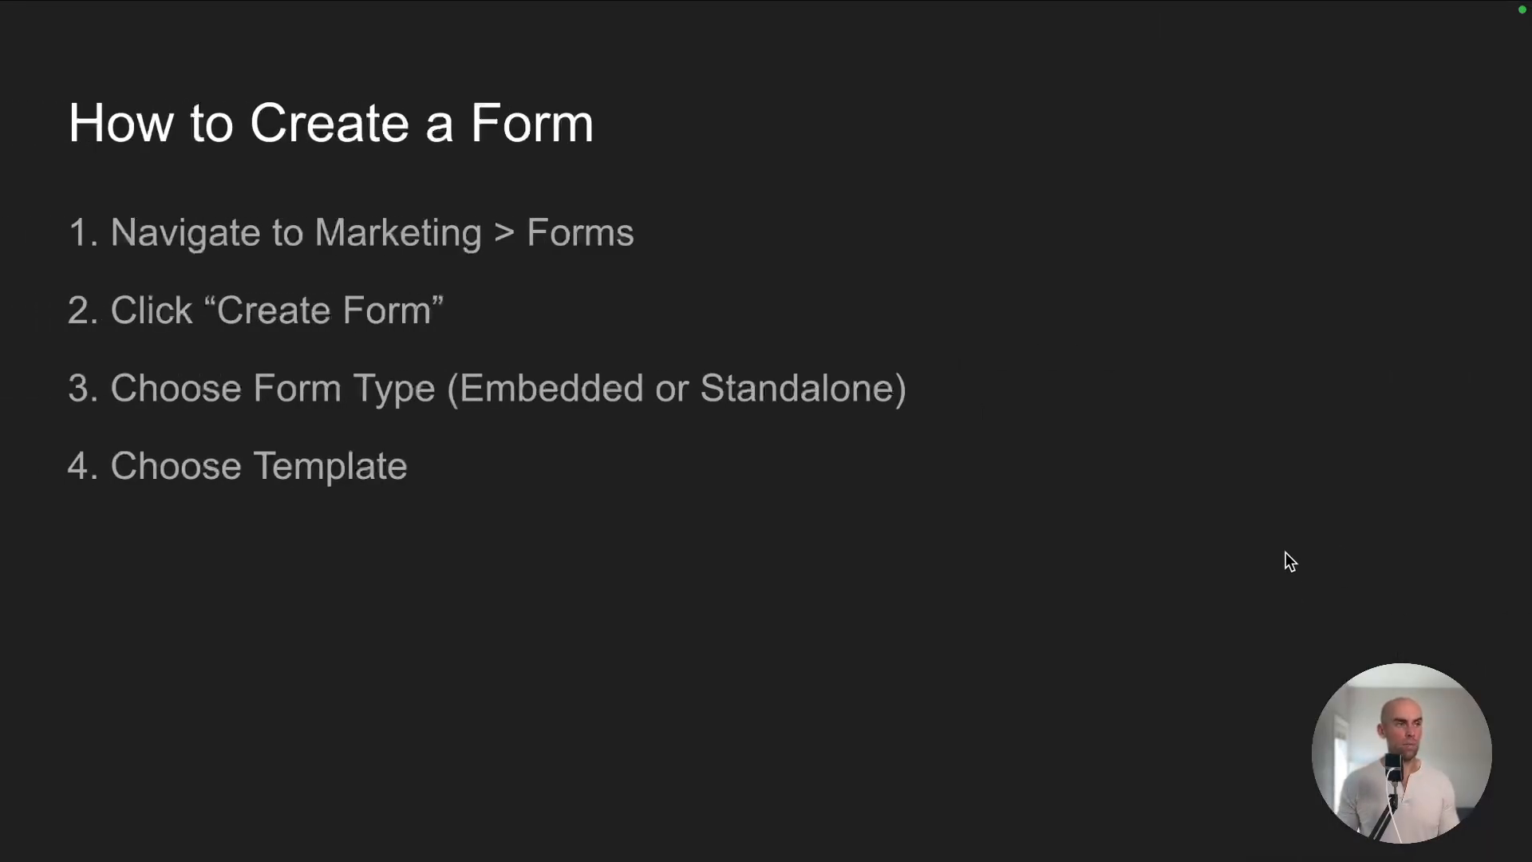
key(Right)
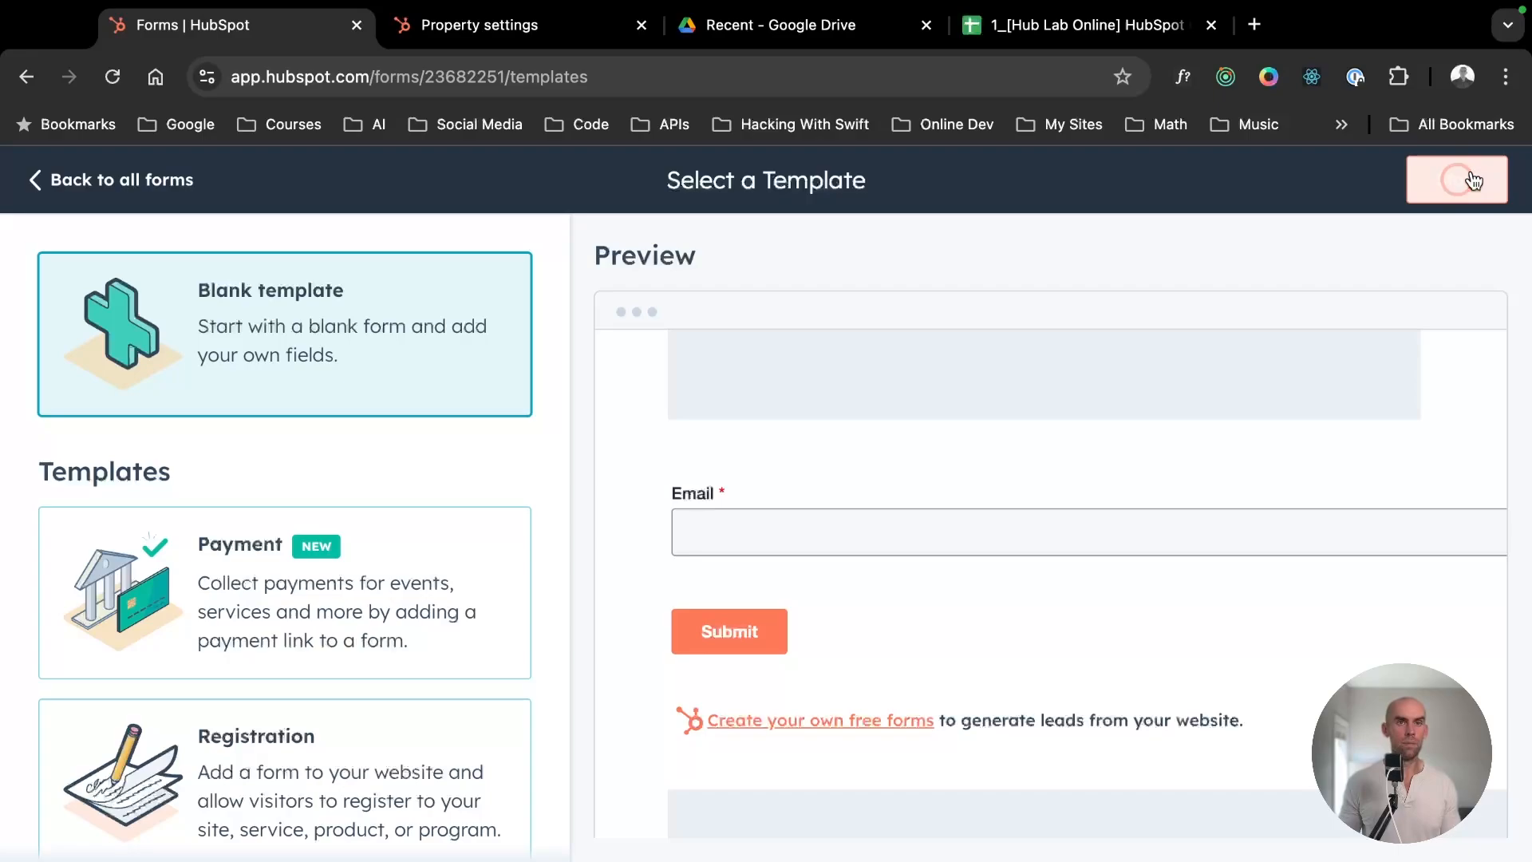
- Start the new embedded form from the Blank template and open it in the form editor
click(1466, 178)
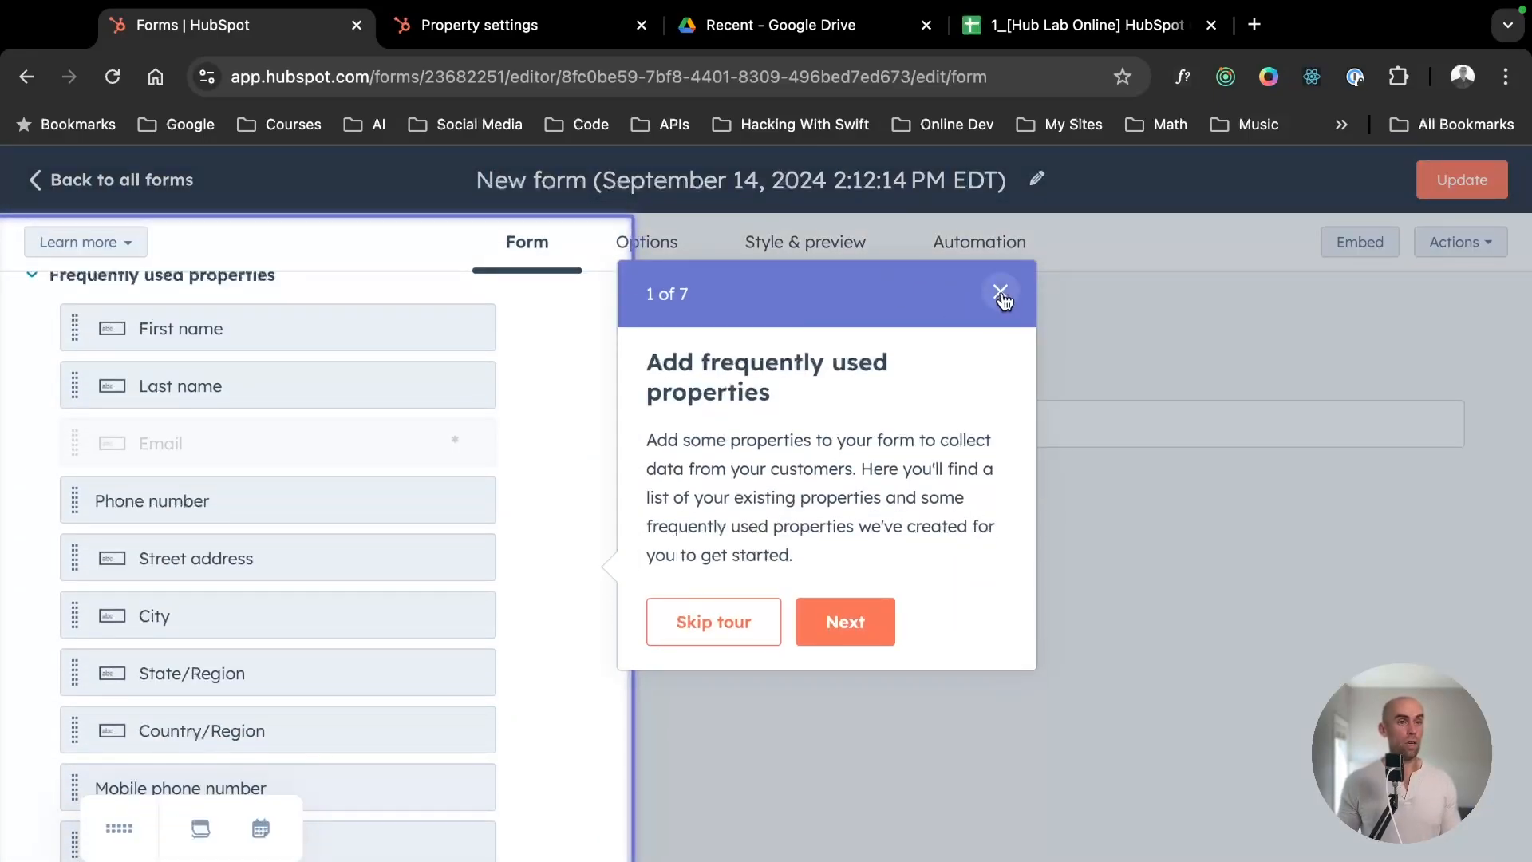
drag(820, 558, 649, 359)
click(838, 412)
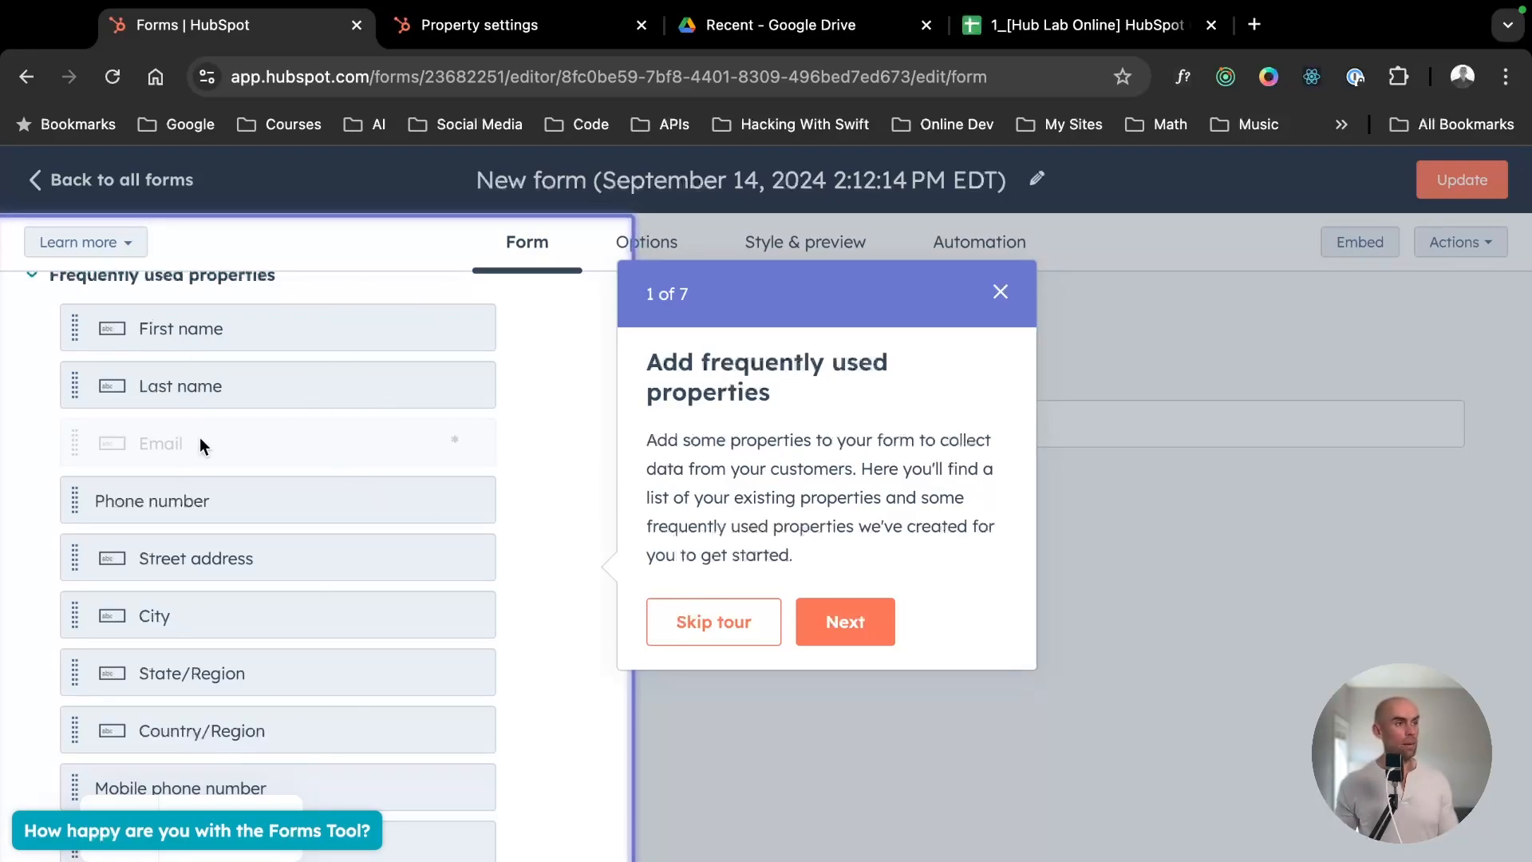
- Search the contact properties in the property settings for "first name" and "last name"
click(478, 25)
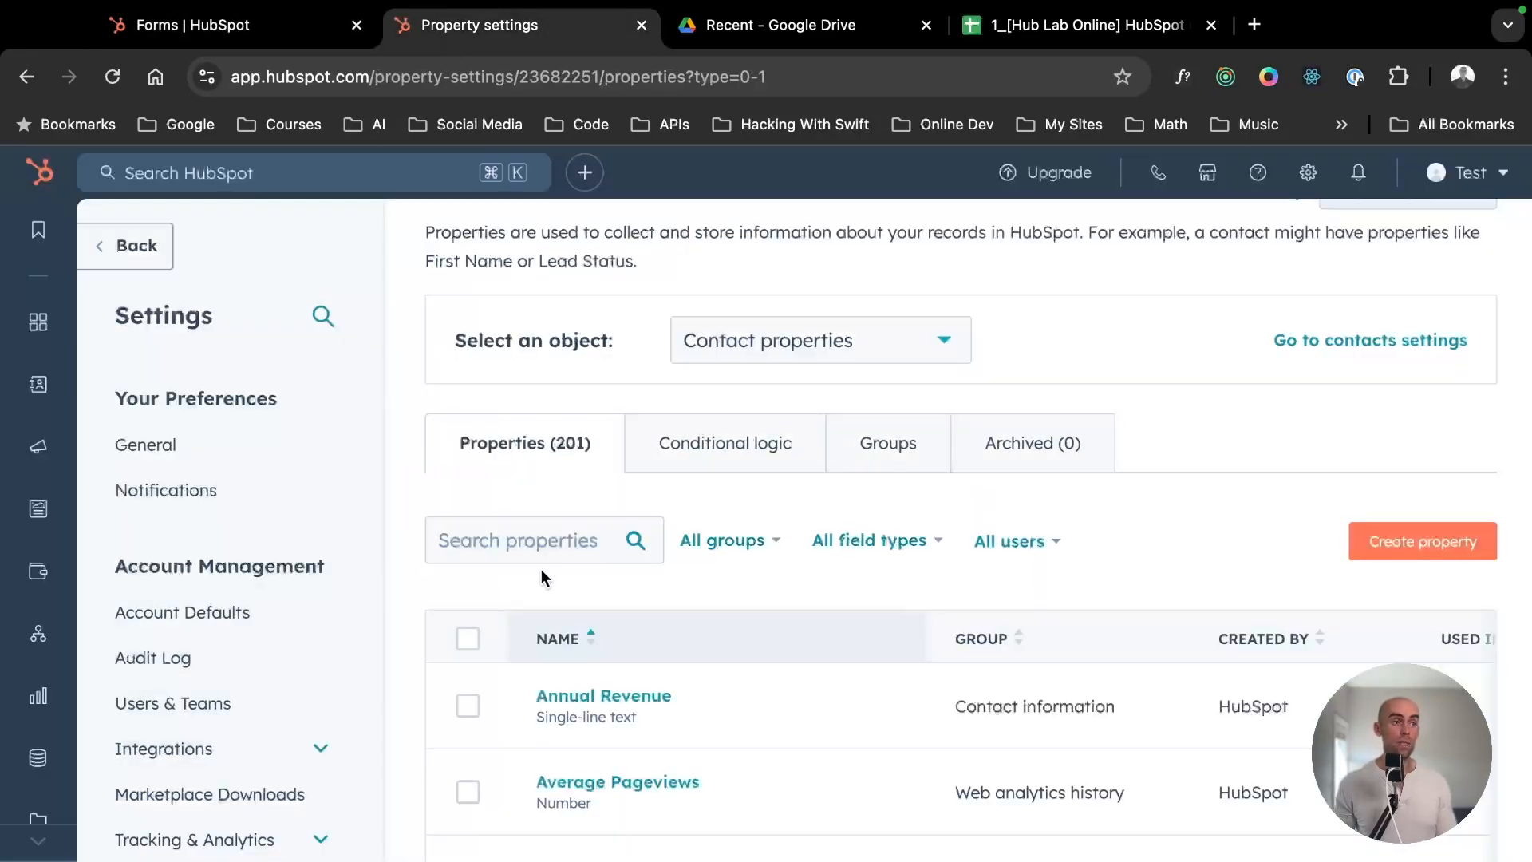
click(547, 540)
text(first name)
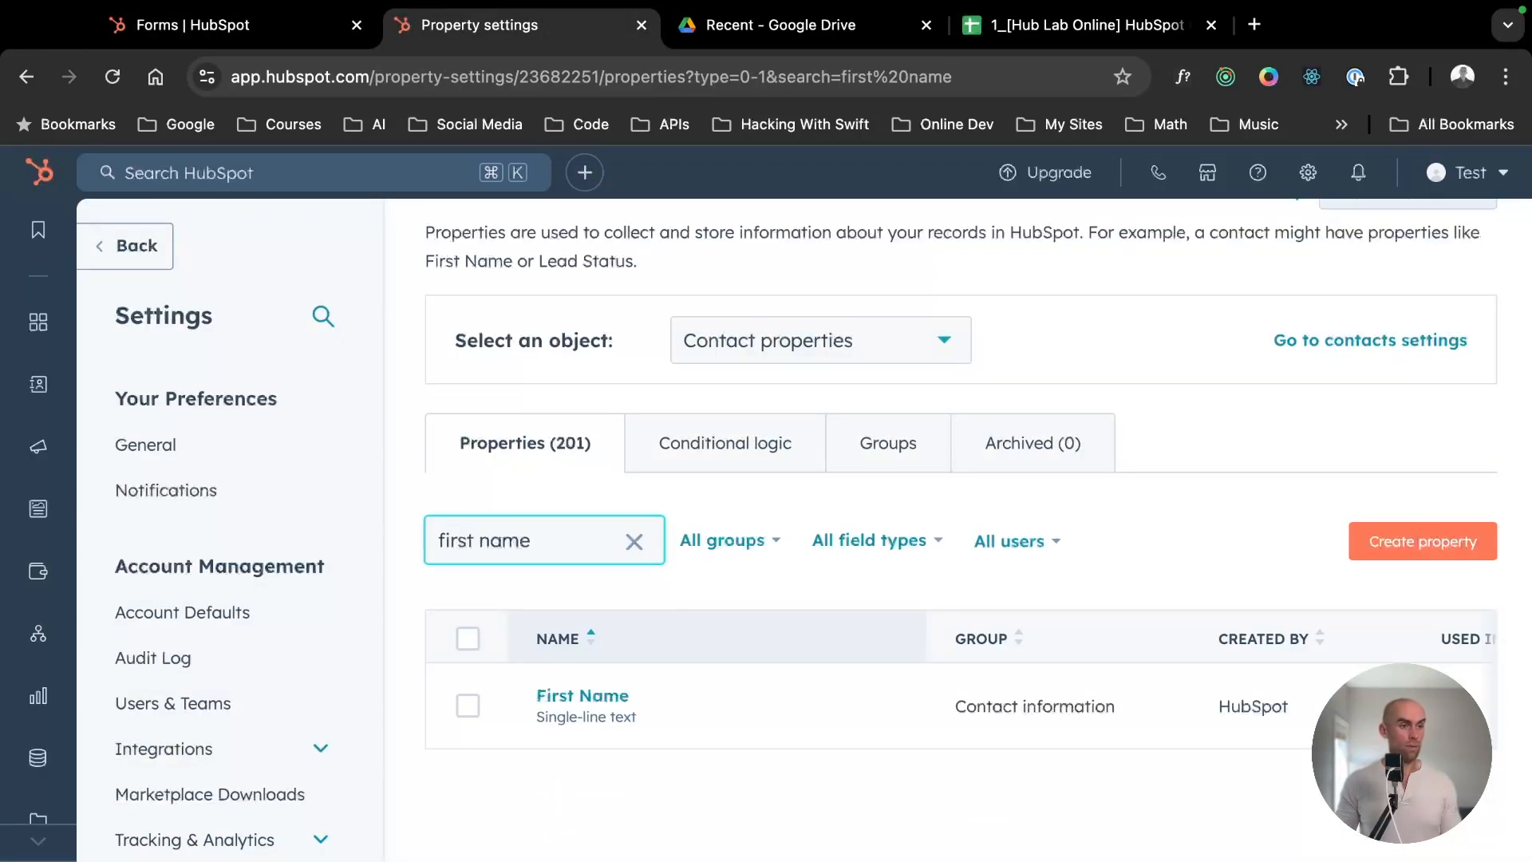
key(super+a)
text(last na)
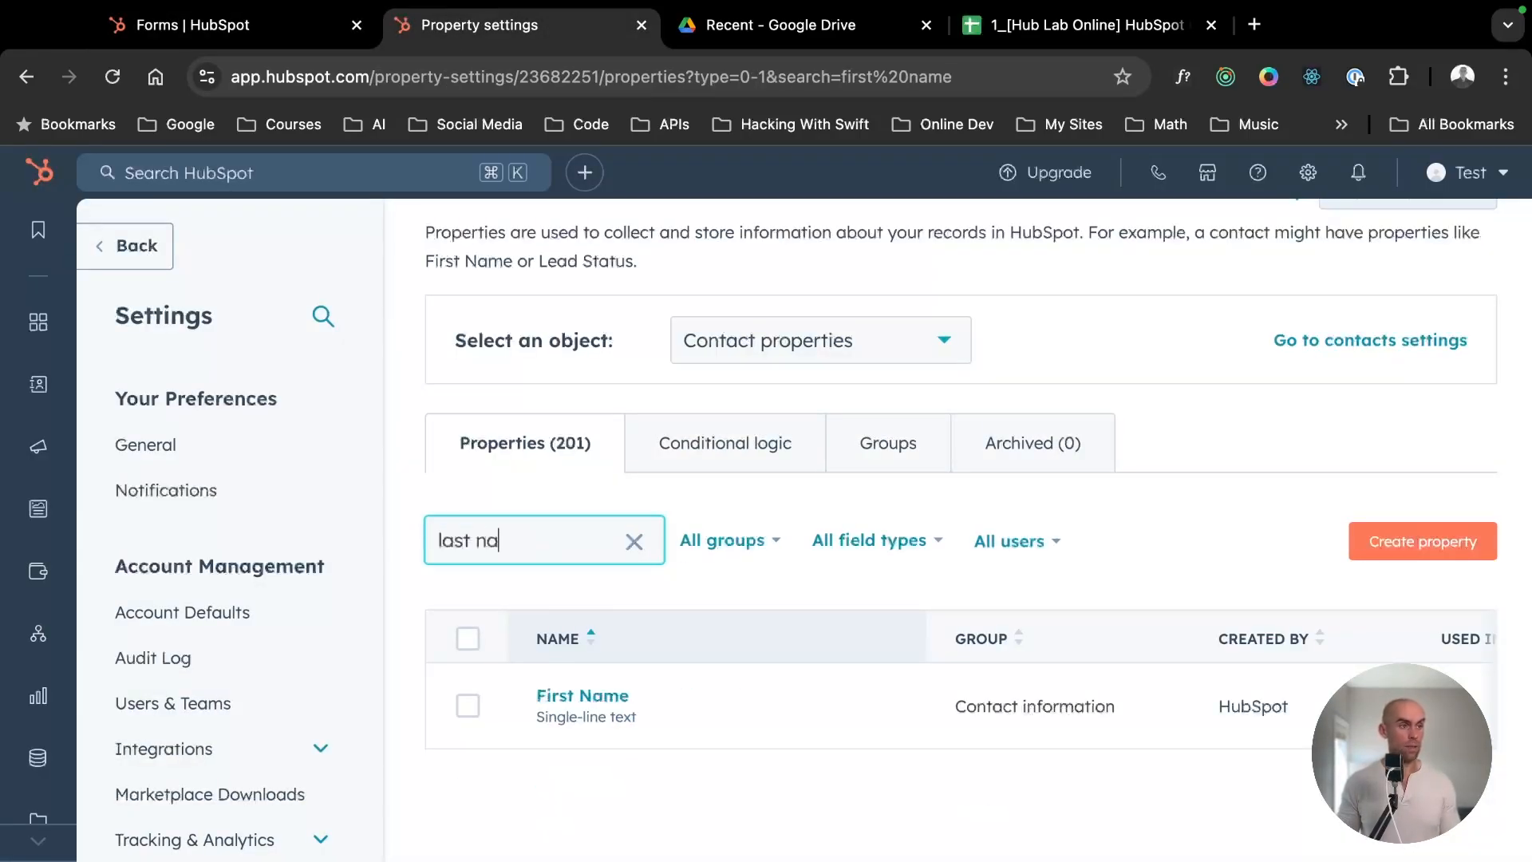
text(me)
- Search the contact properties for "email" and "phone number"
key(super+a)
text(ema)
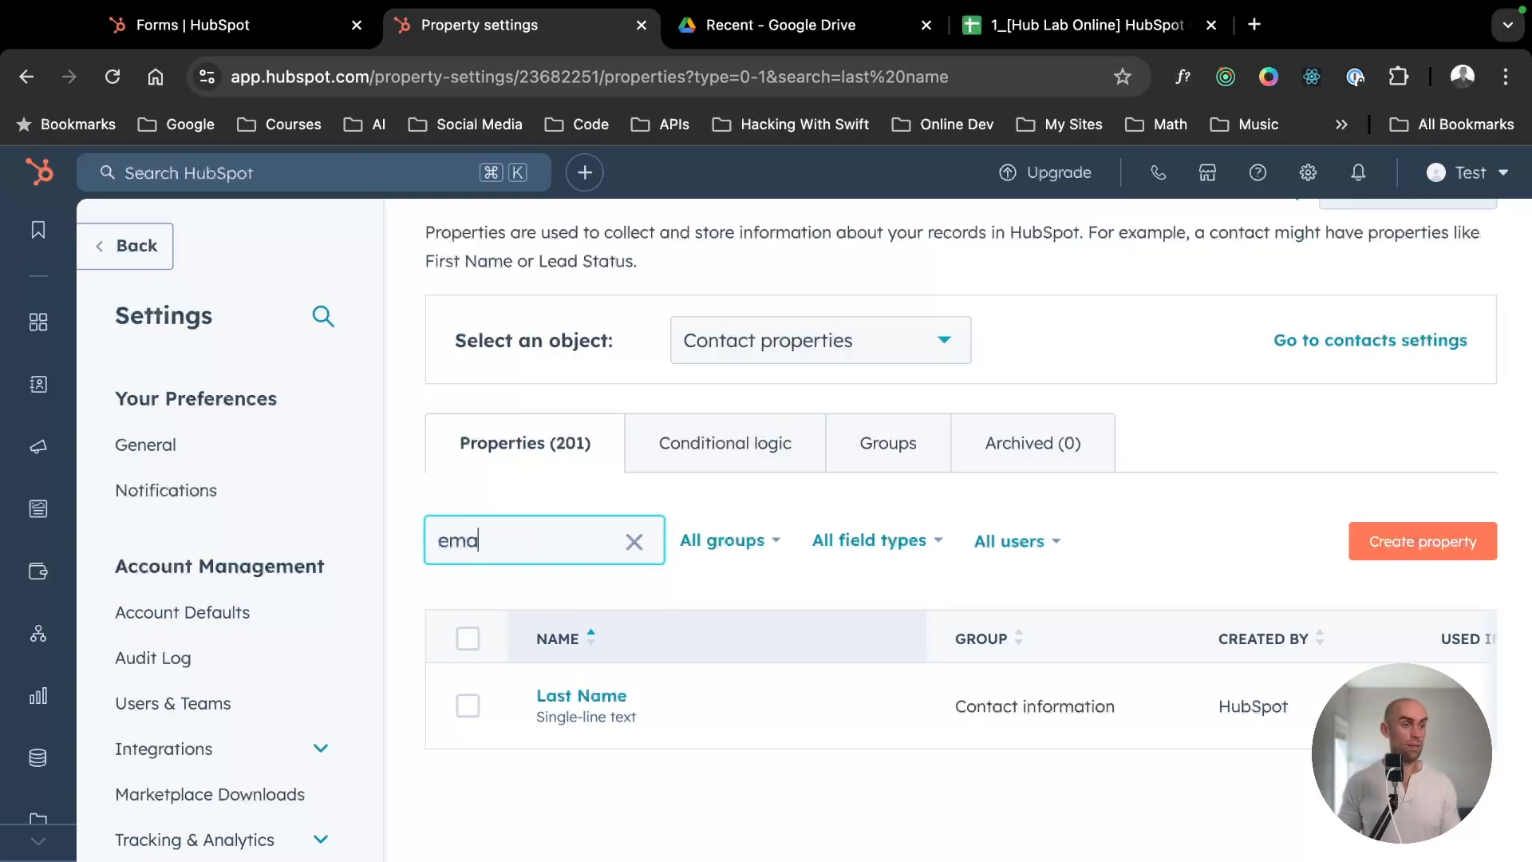
text(il)
key(super+a)
text(pho)
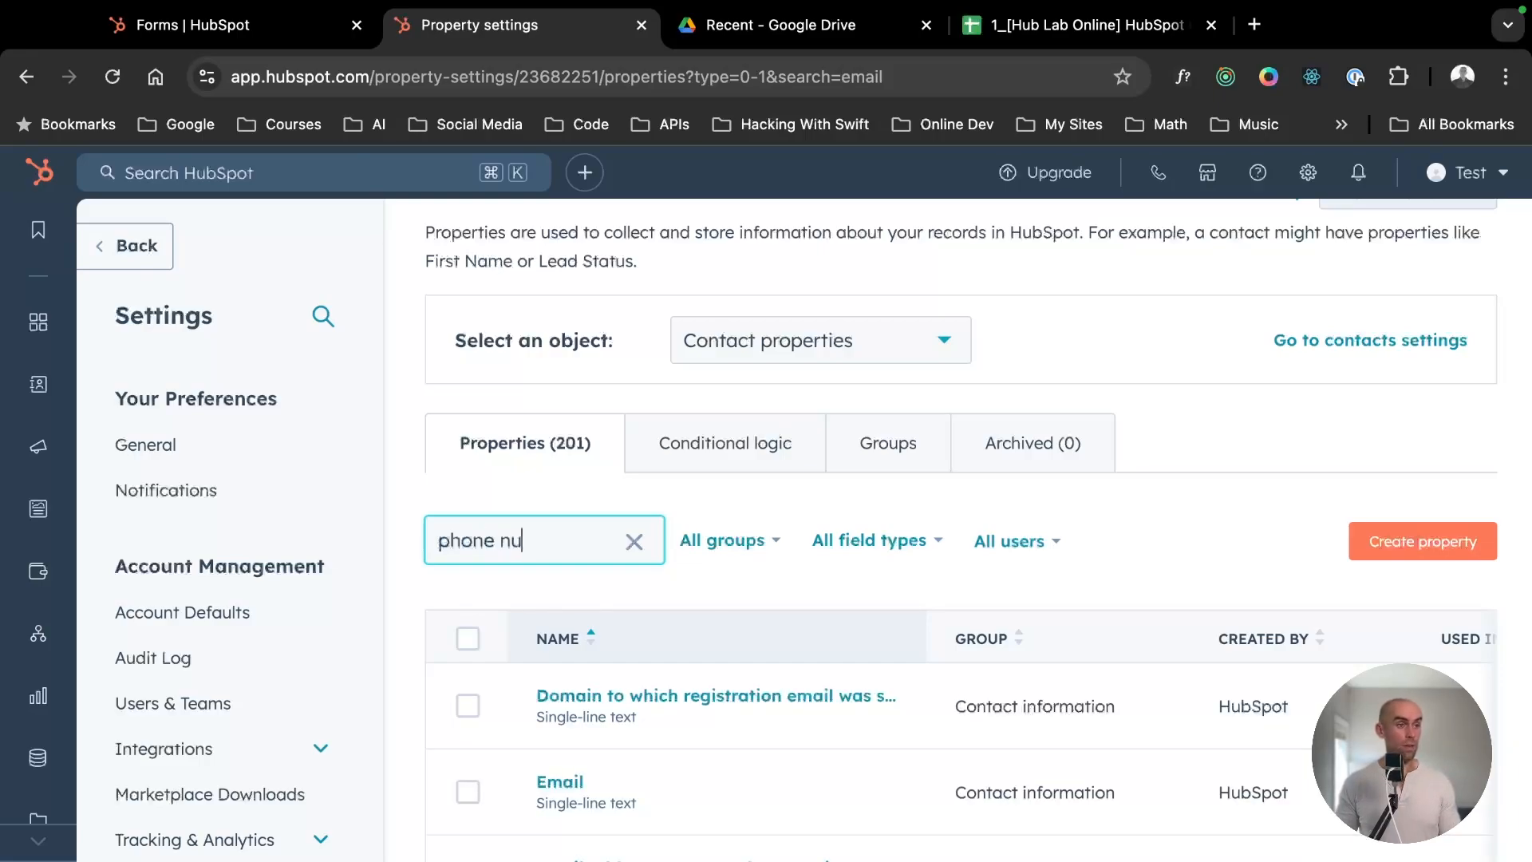
text(ne number)
scroll(740, 681, down, 3)
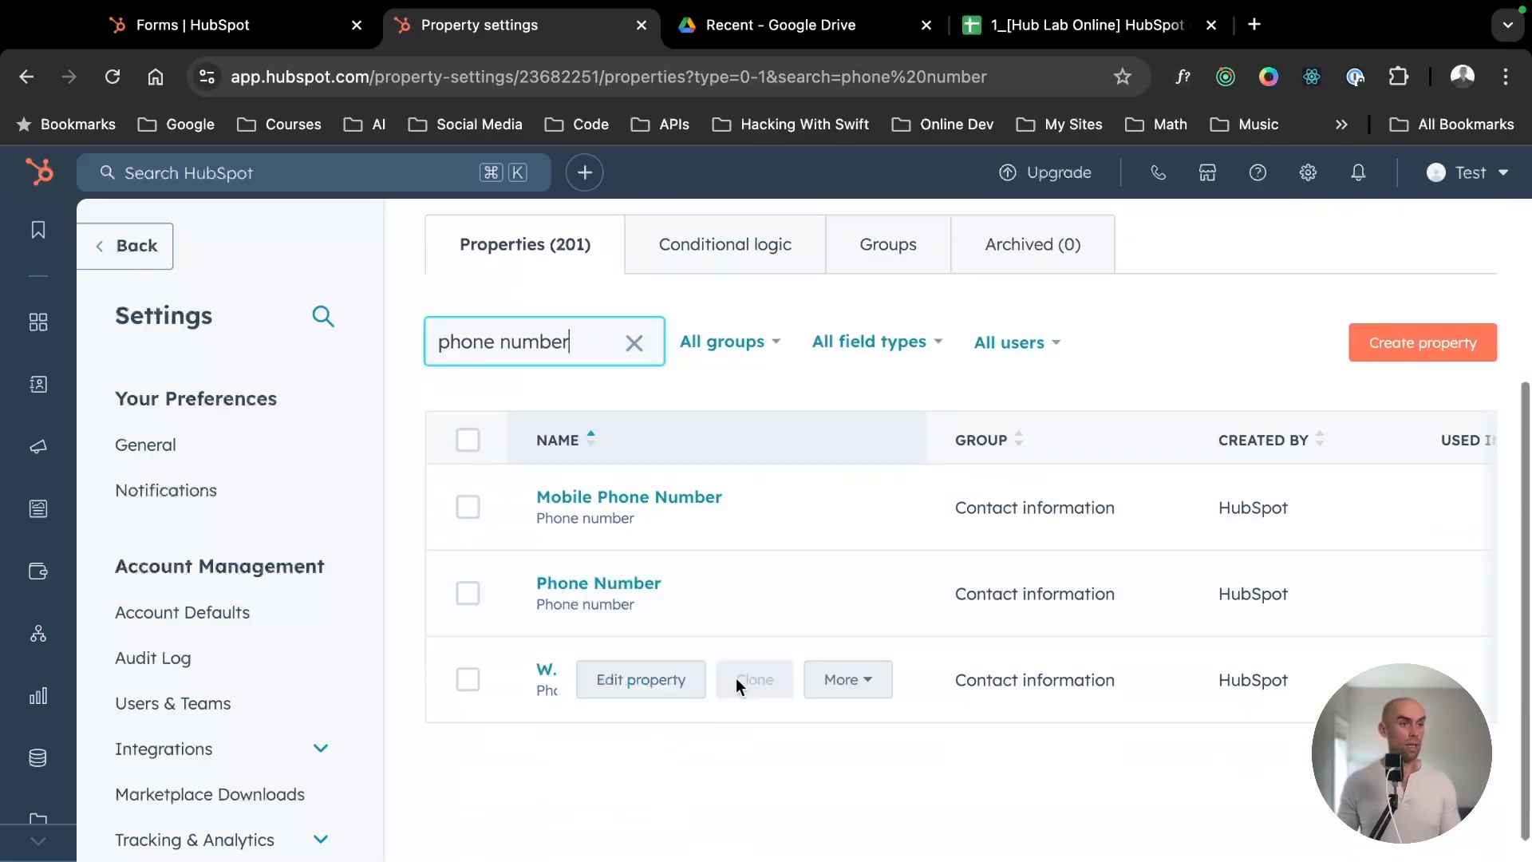
- Return to the form editor and dismiss the guided tour about frequently used properties
click(186, 31)
scroll(244, 461, down, 9)
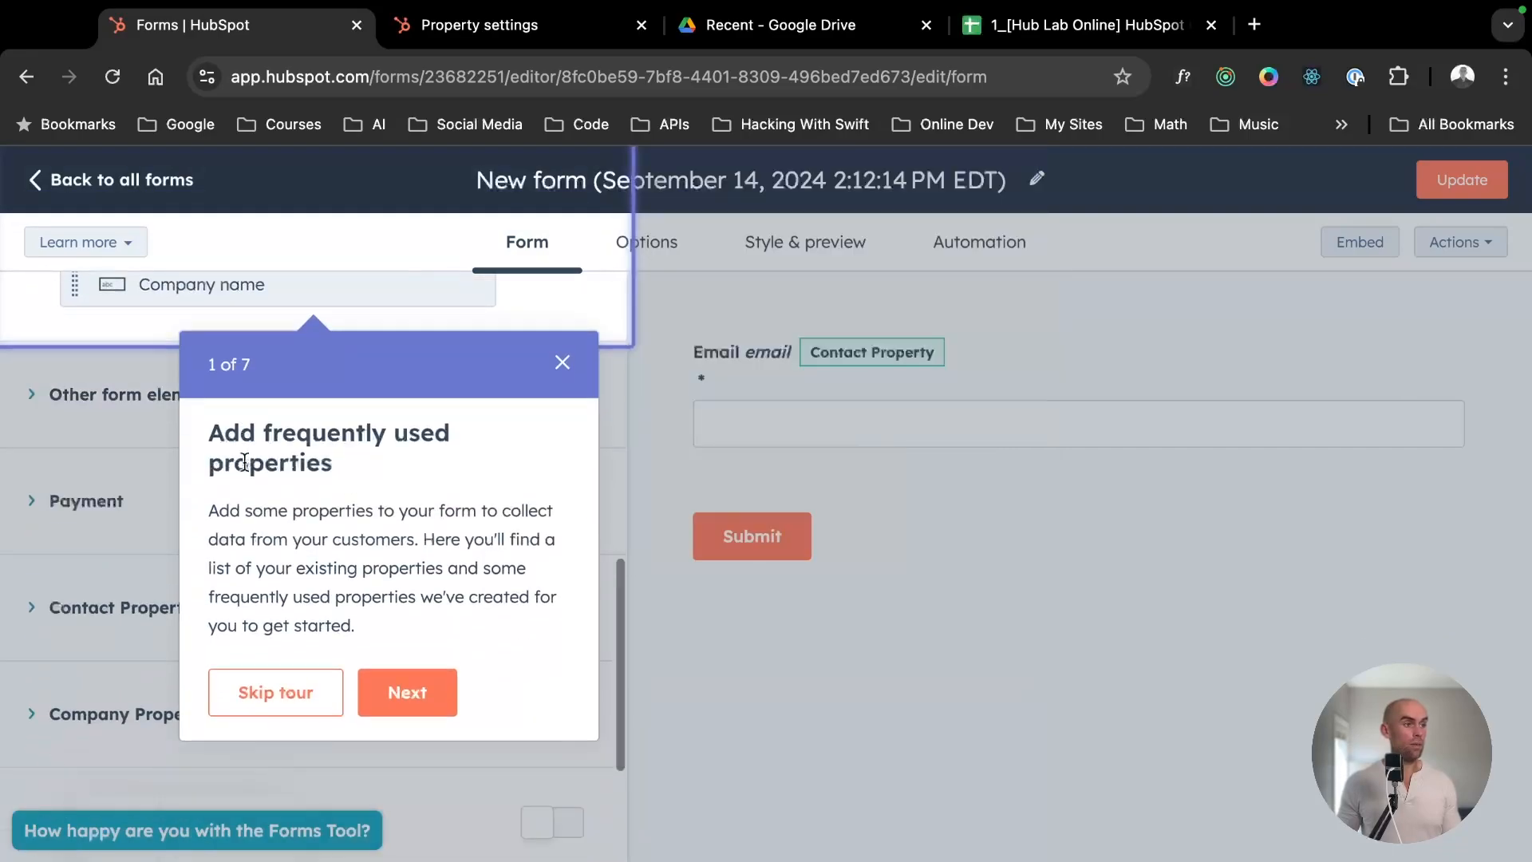
scroll(245, 462, up, 2)
click(562, 371)
scroll(280, 363, up, 7)
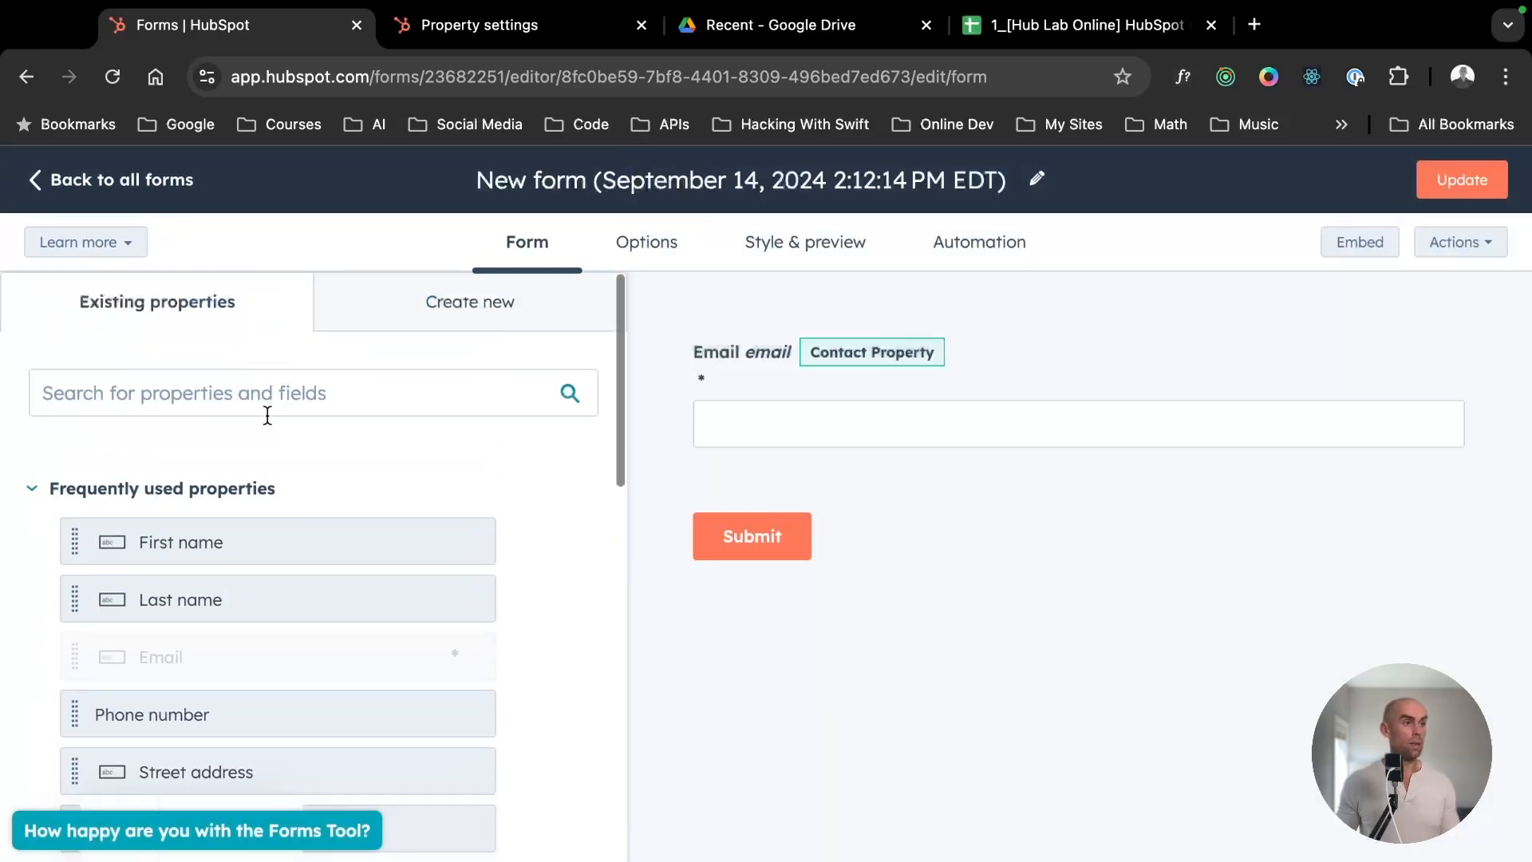
- Add the First name and Last name contact properties to the form, in that order, above the Email field
click(439, 24)
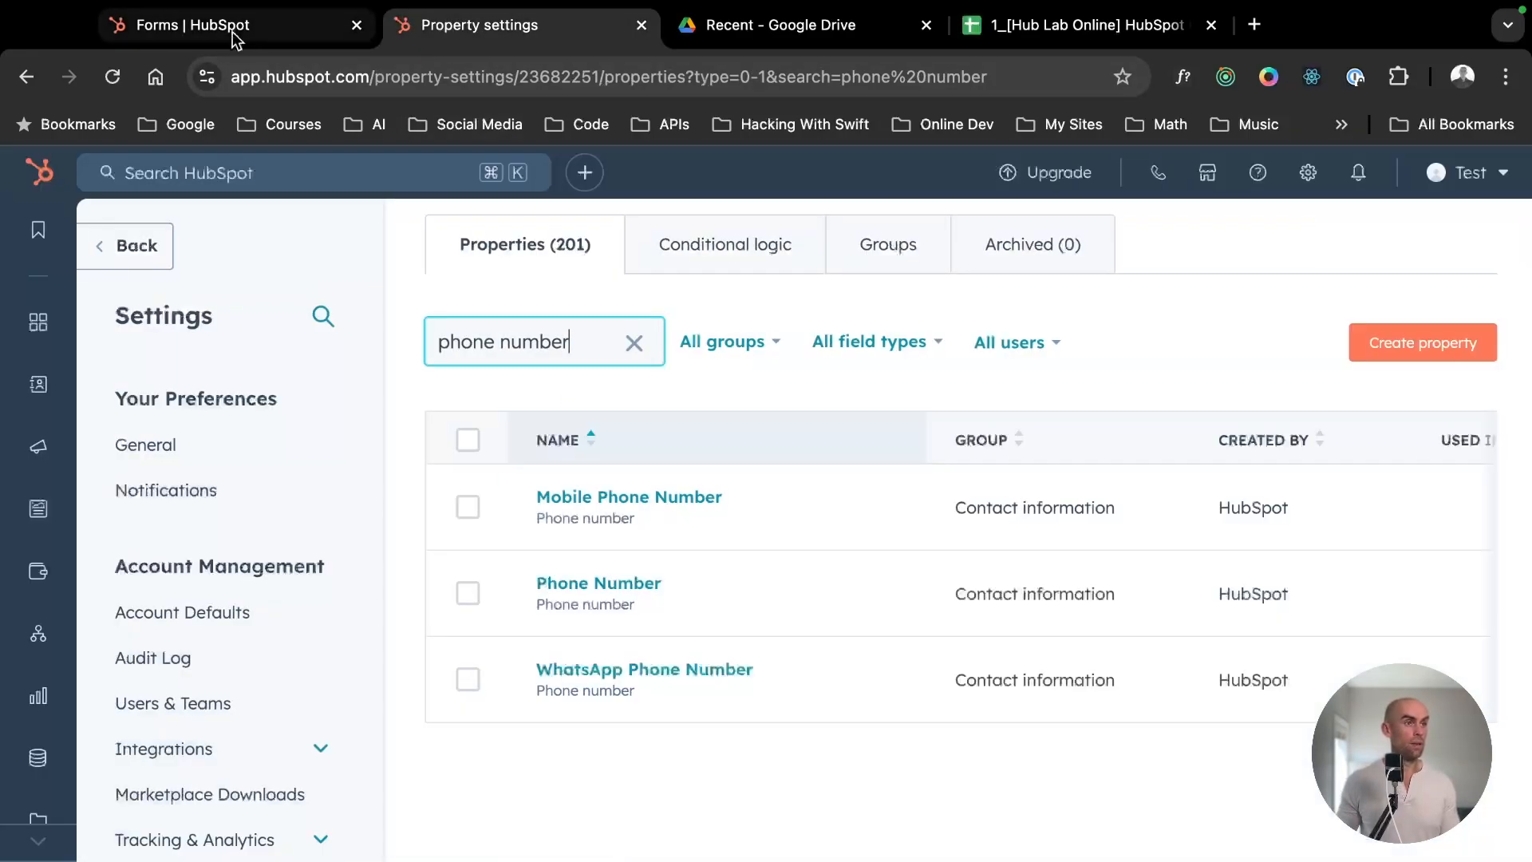
click(235, 36)
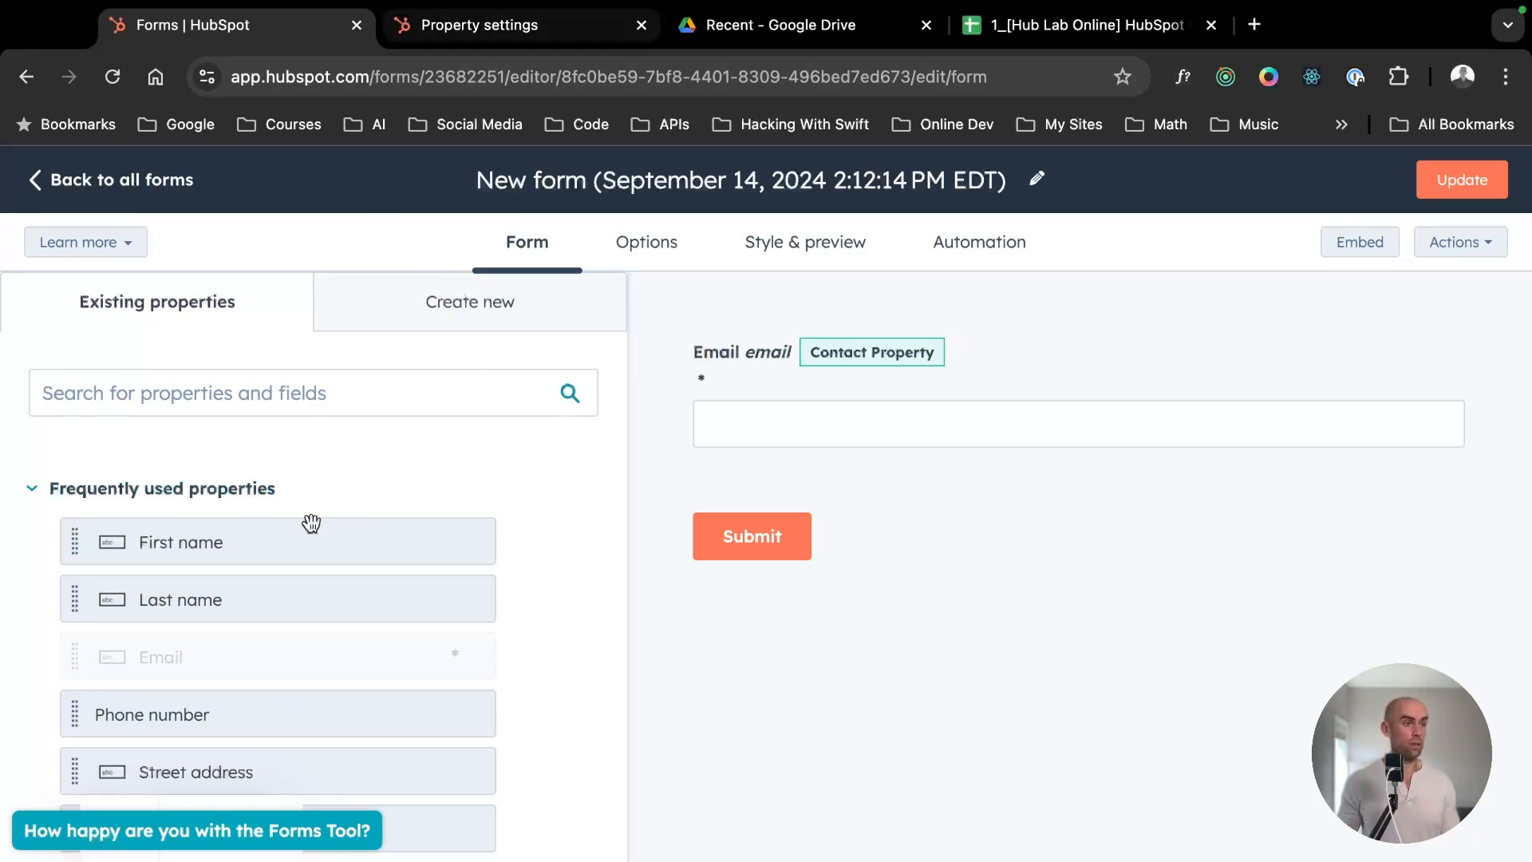
drag(260, 528, 799, 315)
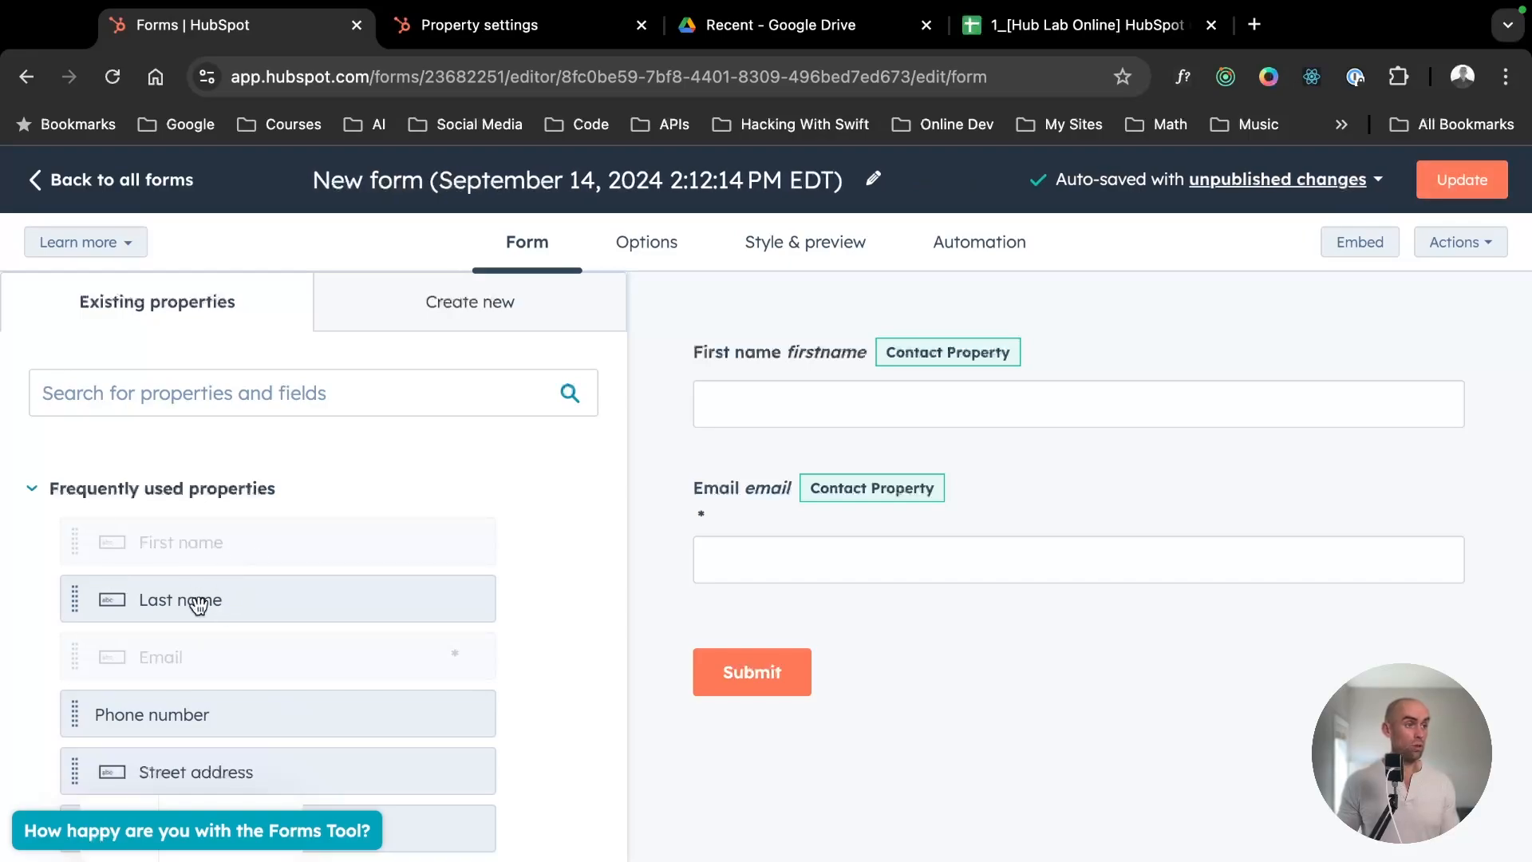
drag(198, 605, 778, 463)
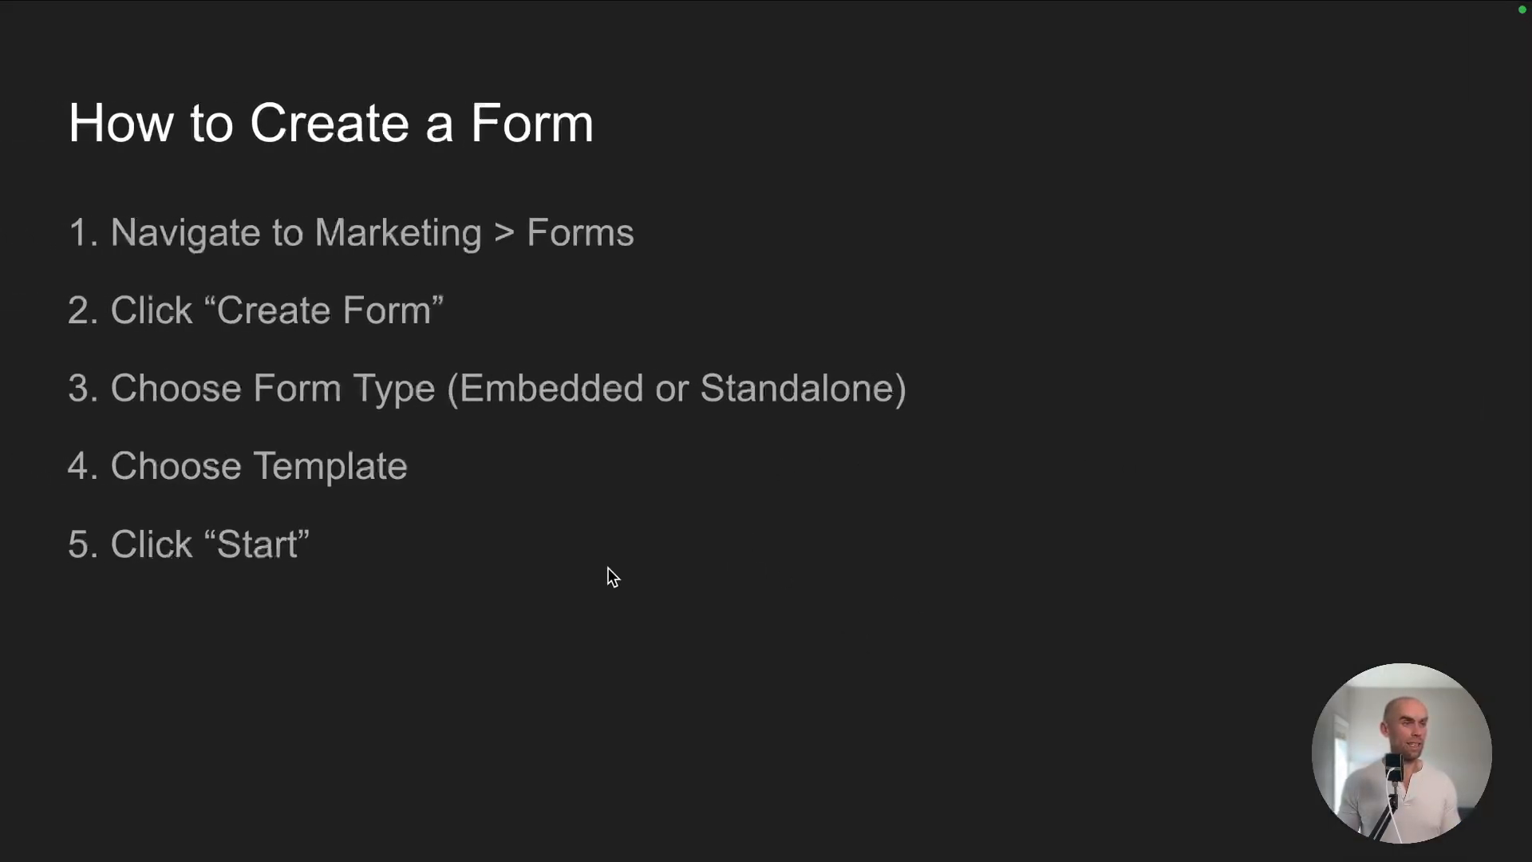
- Rename the form to "Event Registration Form"
key(Right)
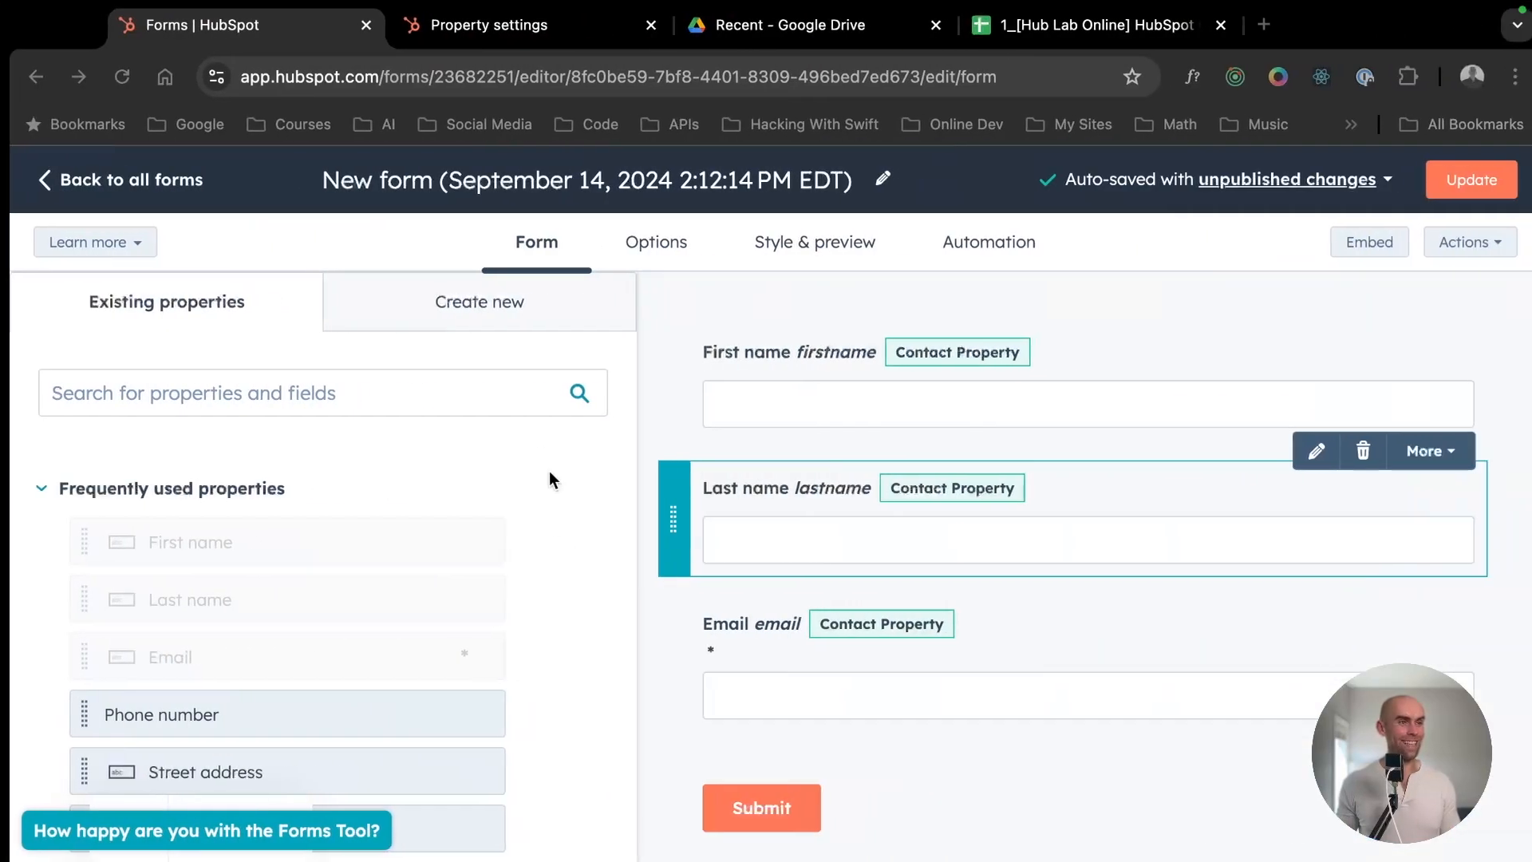
click(524, 175)
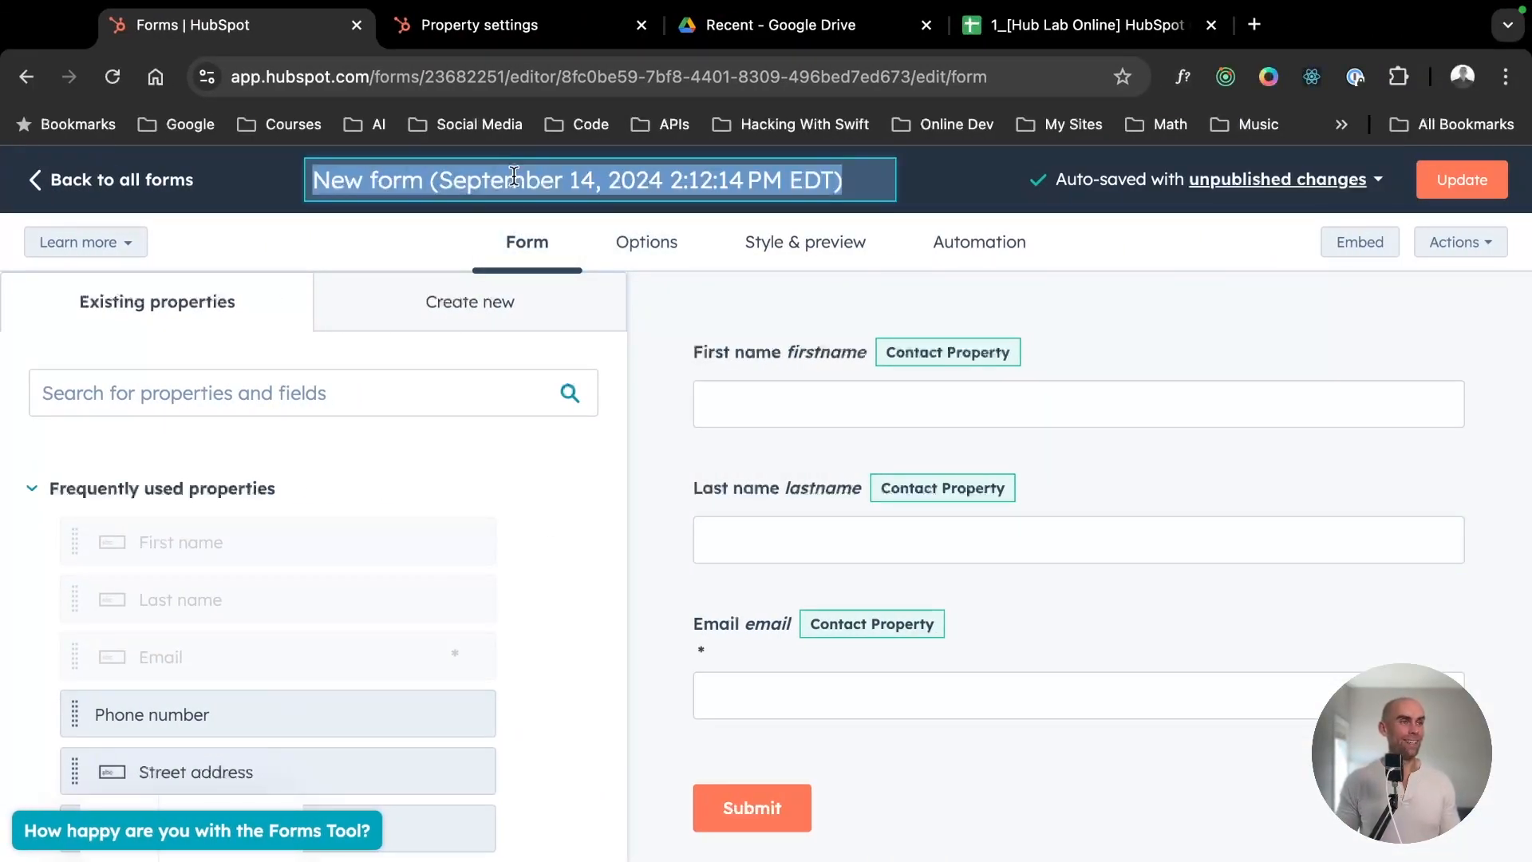
text(Informat)
key(super+a)
text(E)
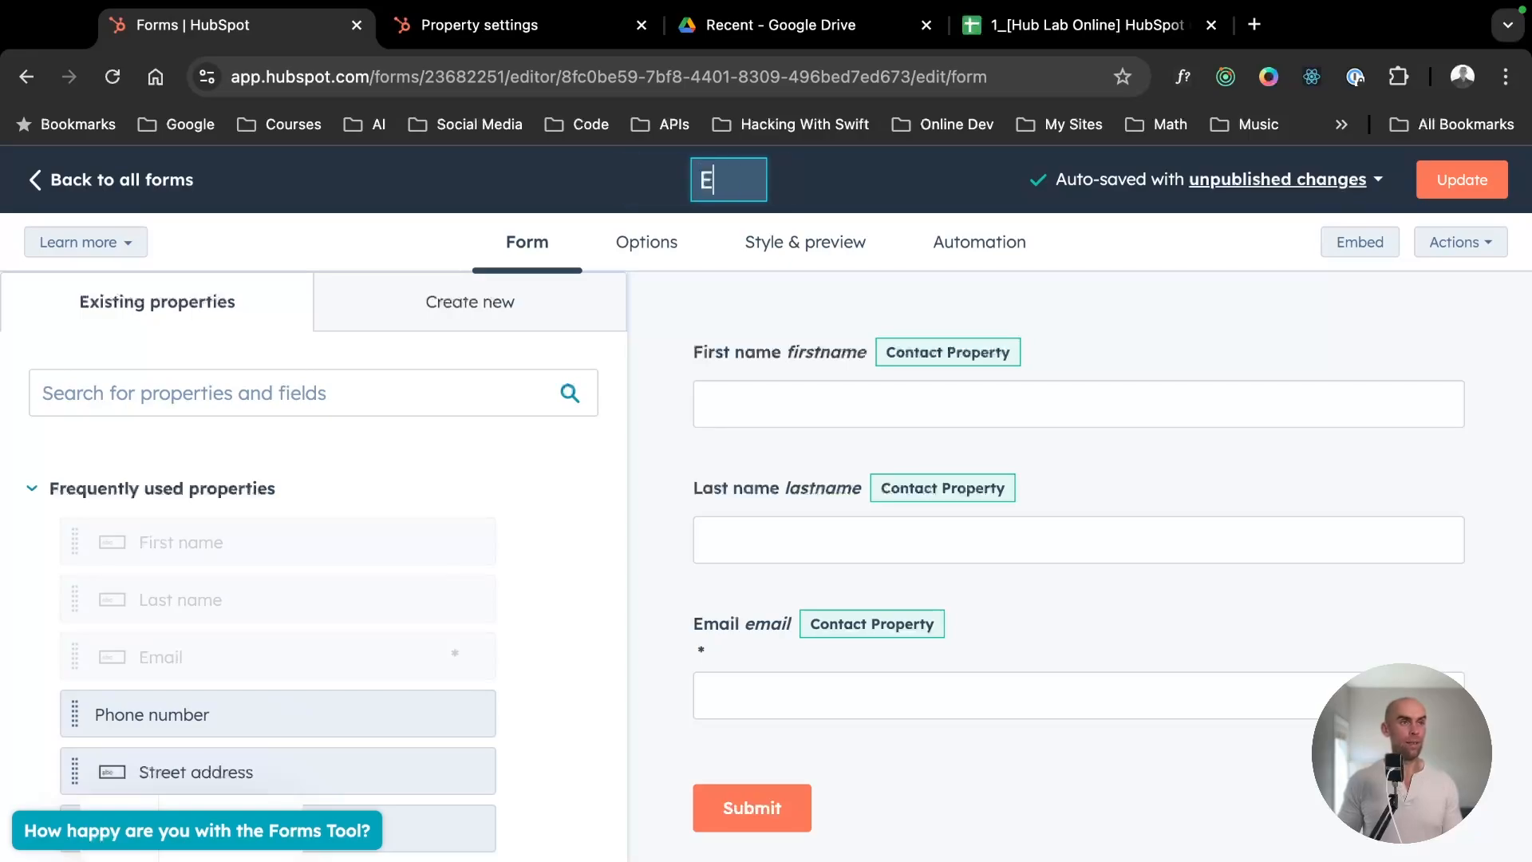
text(vent Registration Form)
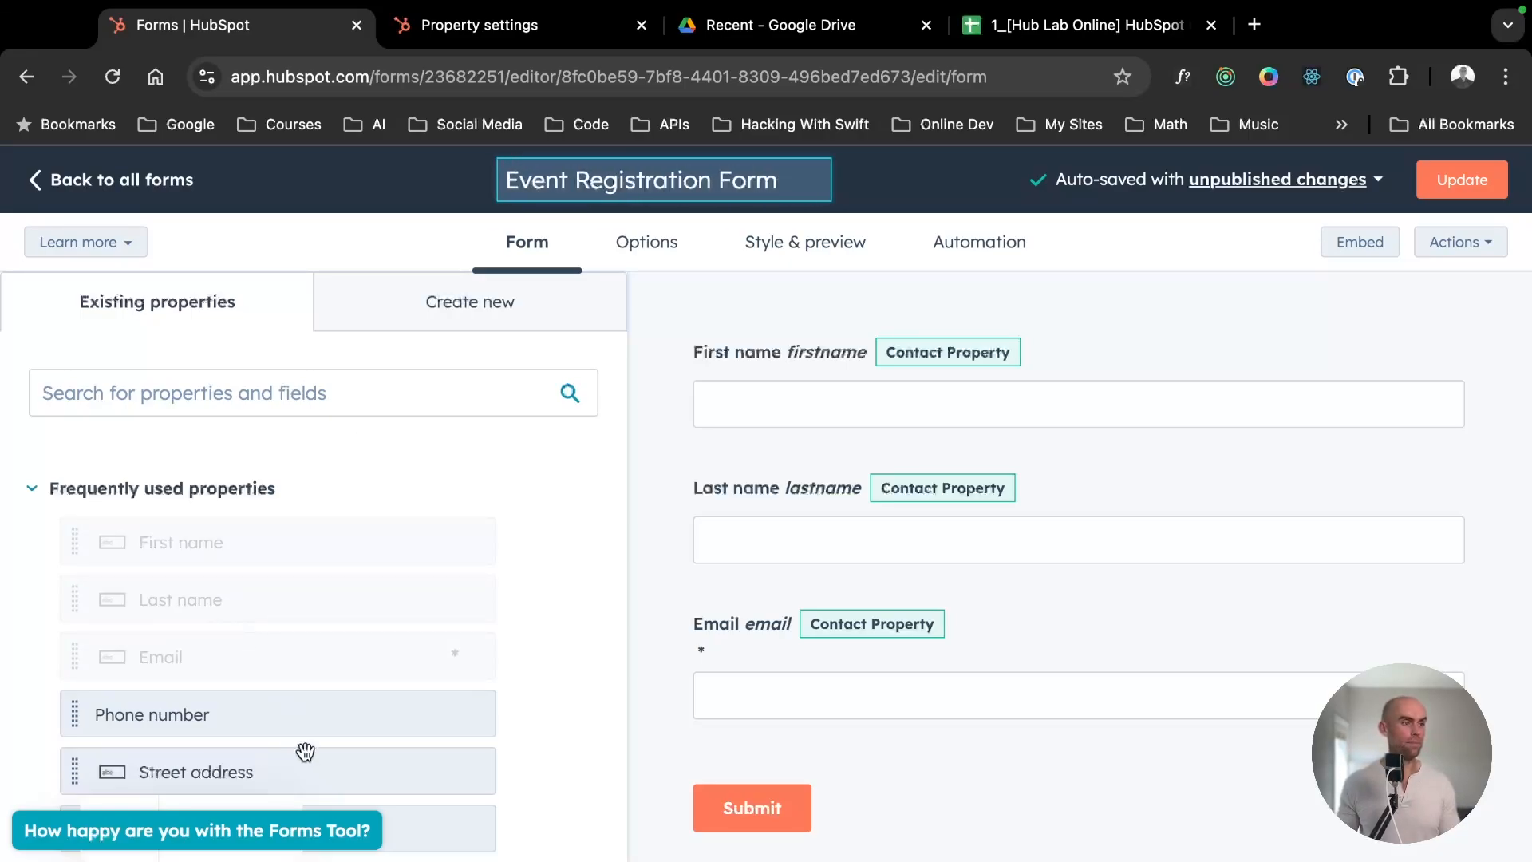
- Add the Phone number, Street address, City and State/Region contact properties in that order below the Email field
scroll(306, 752, down, 1)
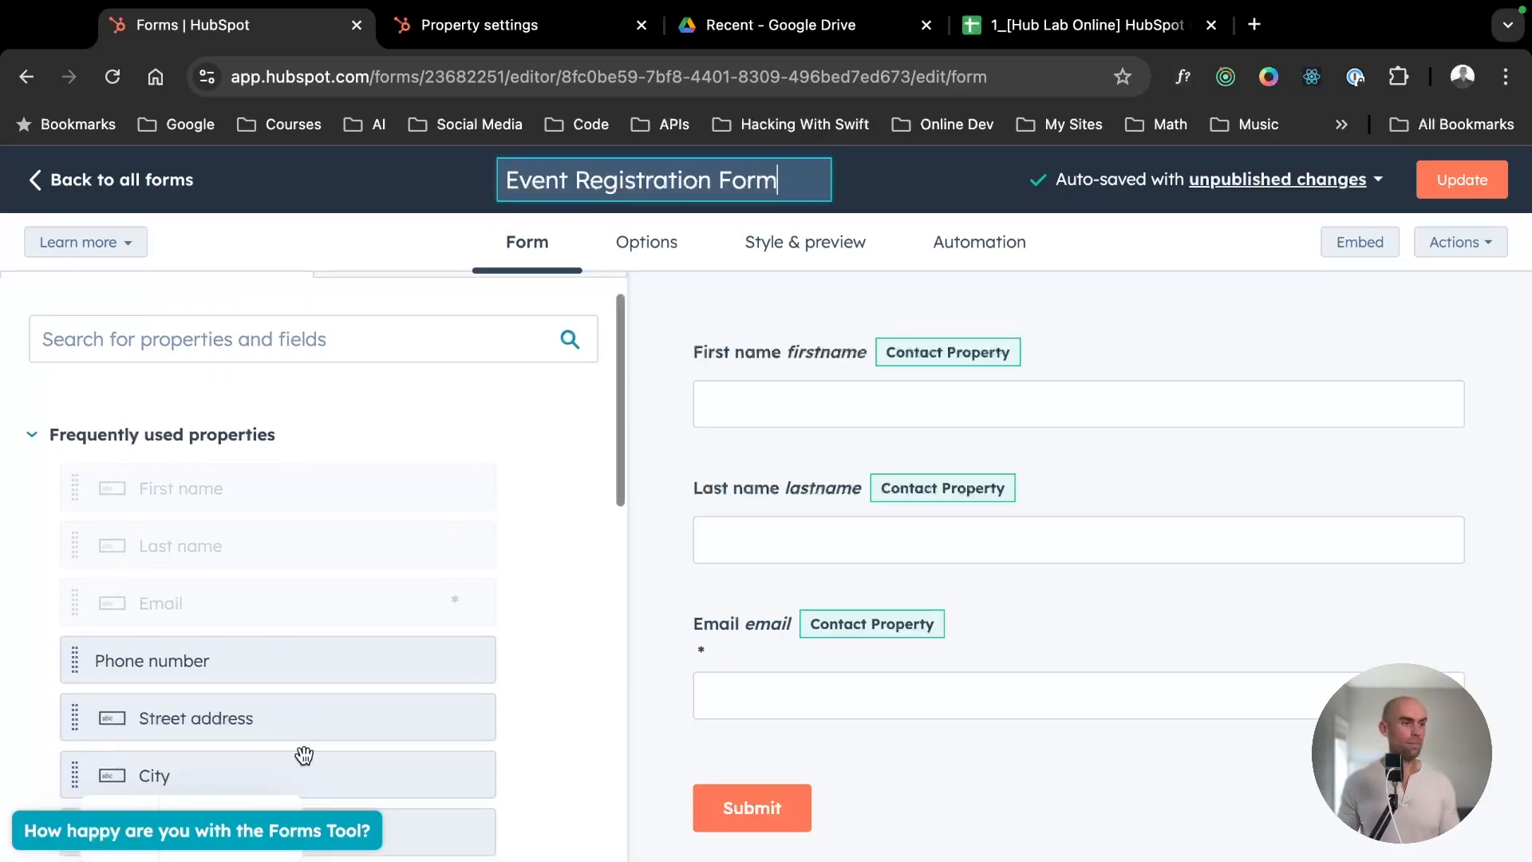
drag(198, 663, 792, 742)
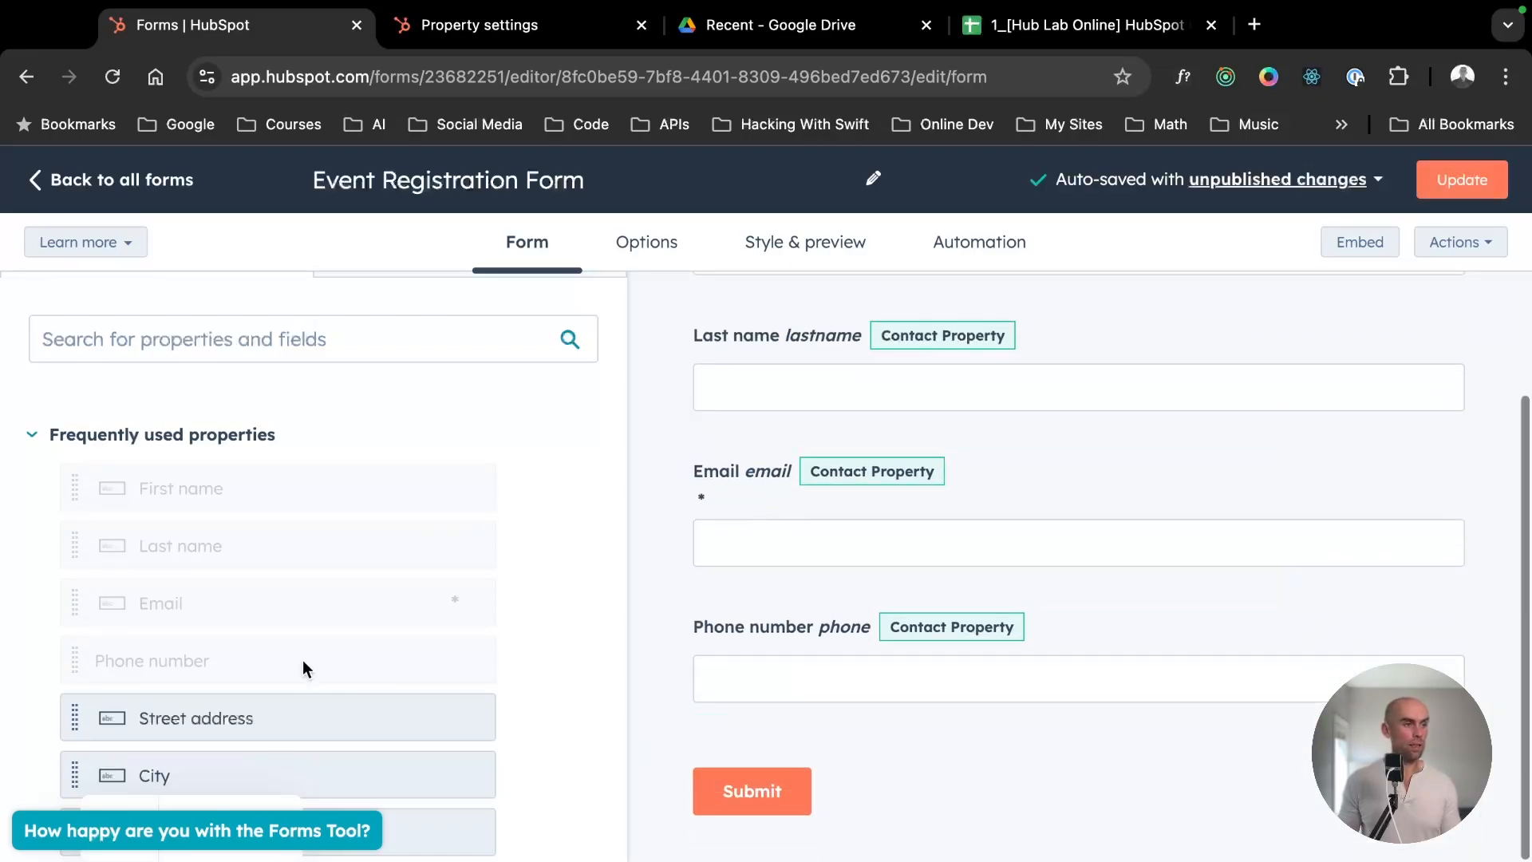
scroll(301, 667, down, 3)
drag(205, 503, 964, 739)
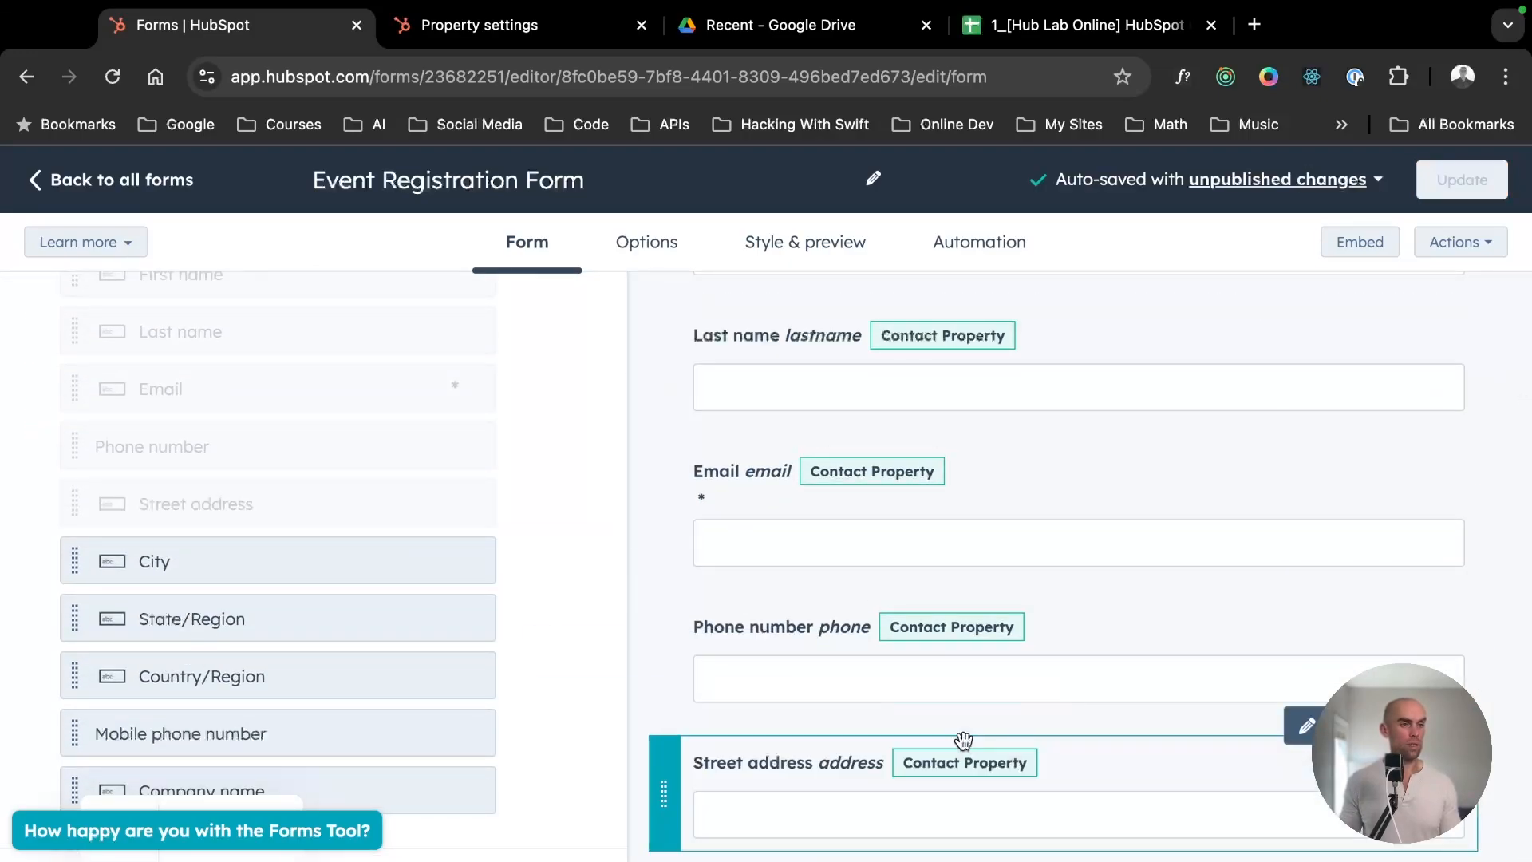
drag(136, 563, 978, 739)
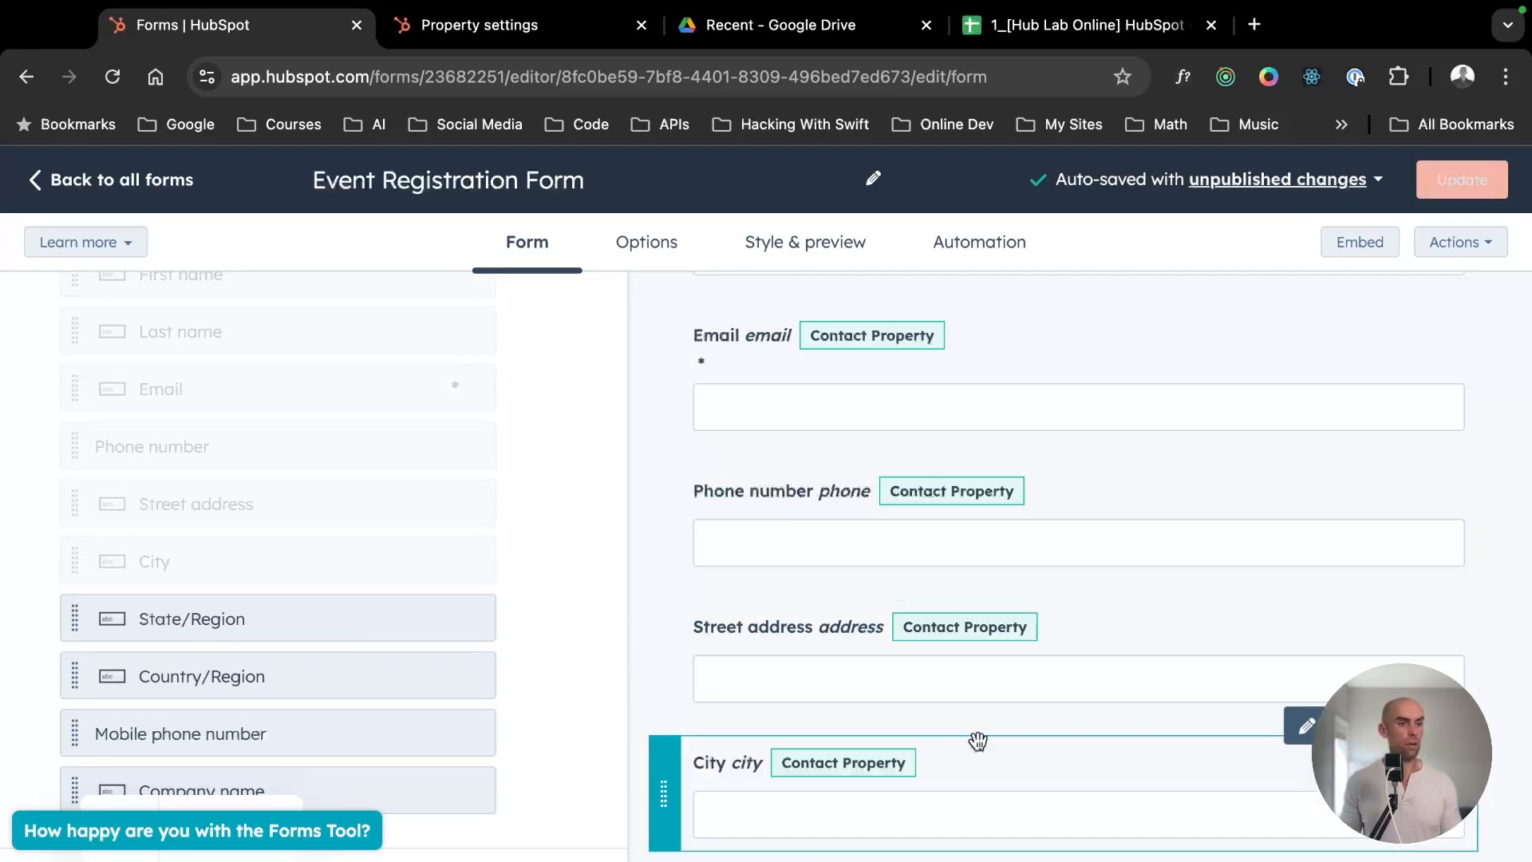
drag(266, 618, 1005, 738)
- Add the Country/Region and Company name contact properties below the State/Region field
drag(301, 689, 119, 706)
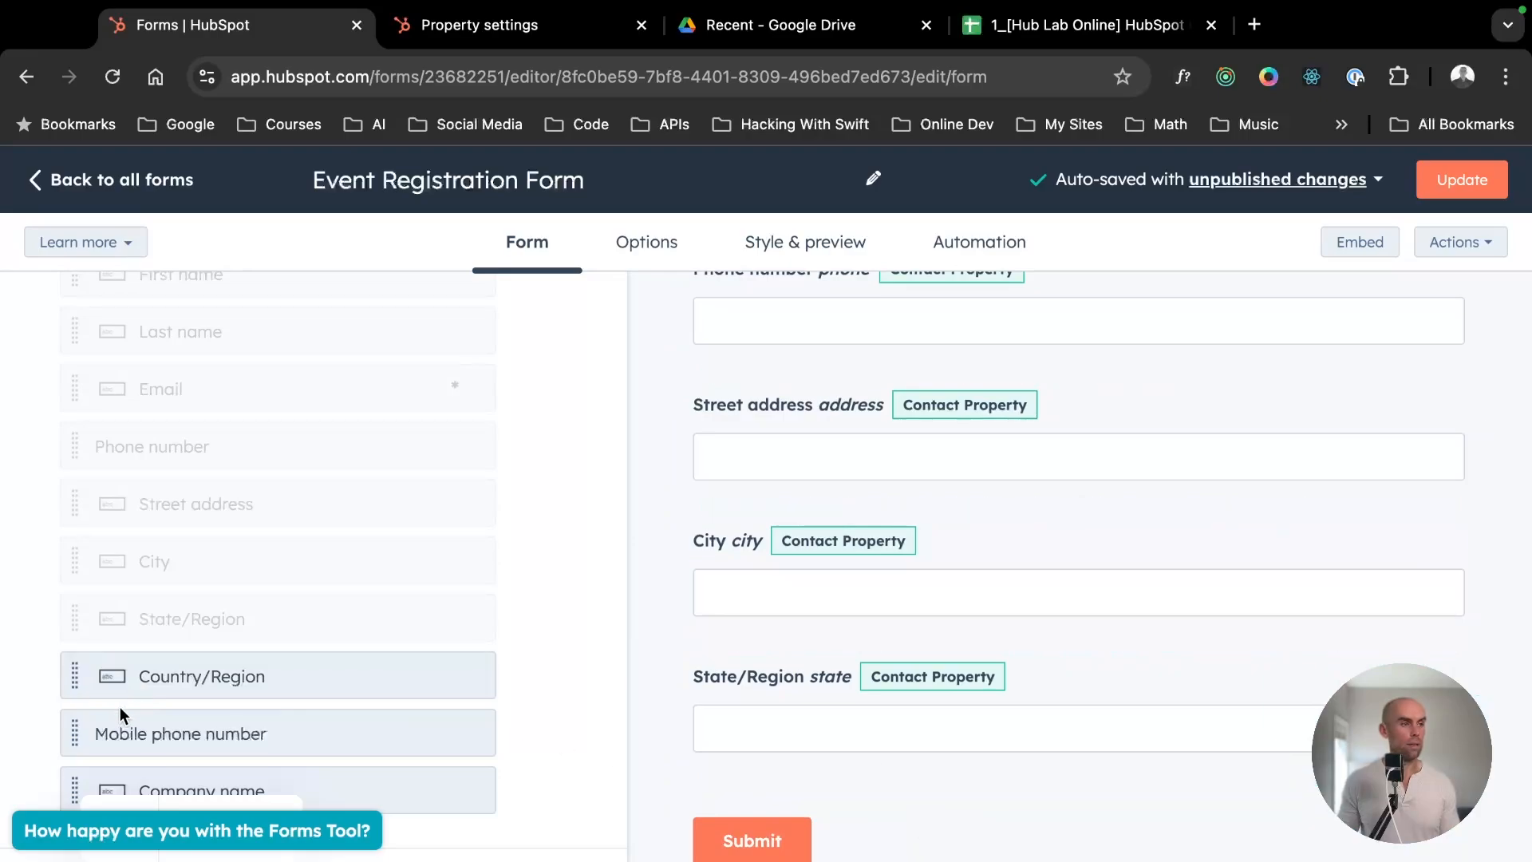
scroll(410, 713, down, 4)
drag(195, 372, 869, 773)
drag(941, 842, 931, 753)
- Expand the Company Properties group and add its Company domain name property below the form's Company name field
scroll(271, 558, down, 5)
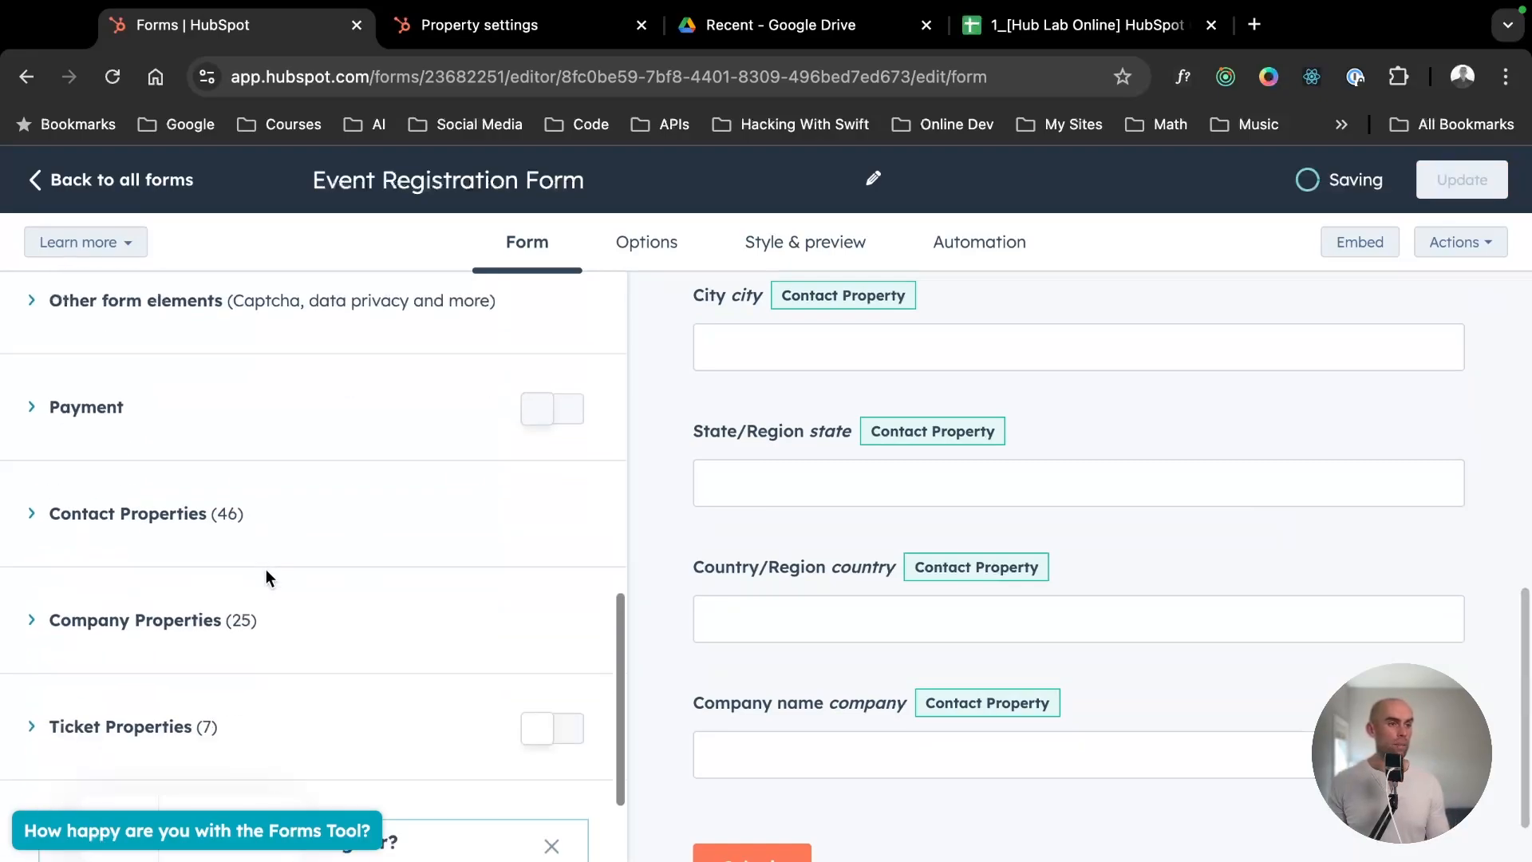
scroll(319, 511, up, 2)
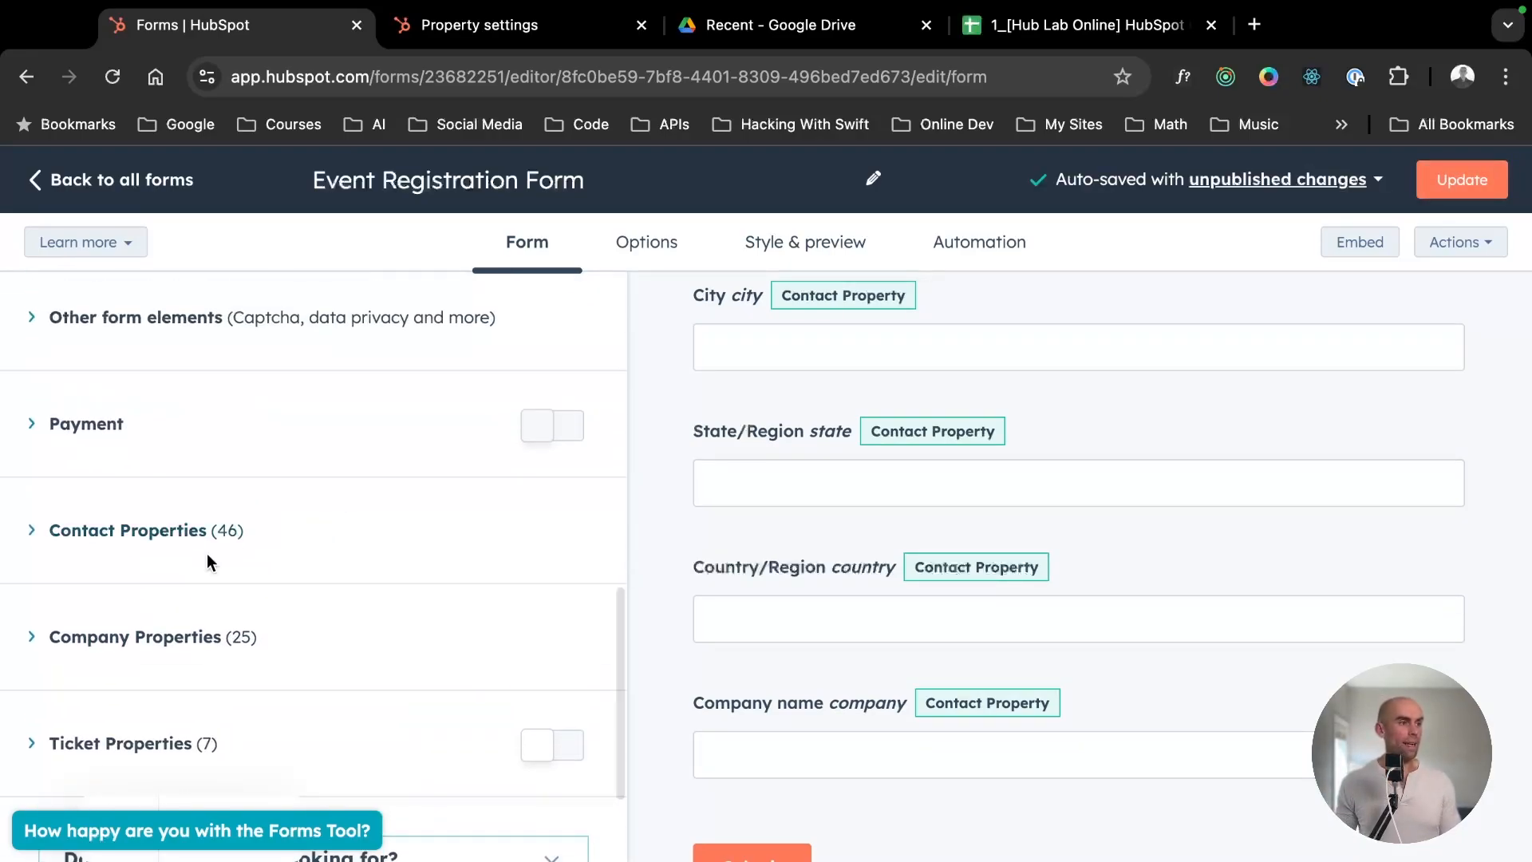
scroll(1052, 643, down, 2)
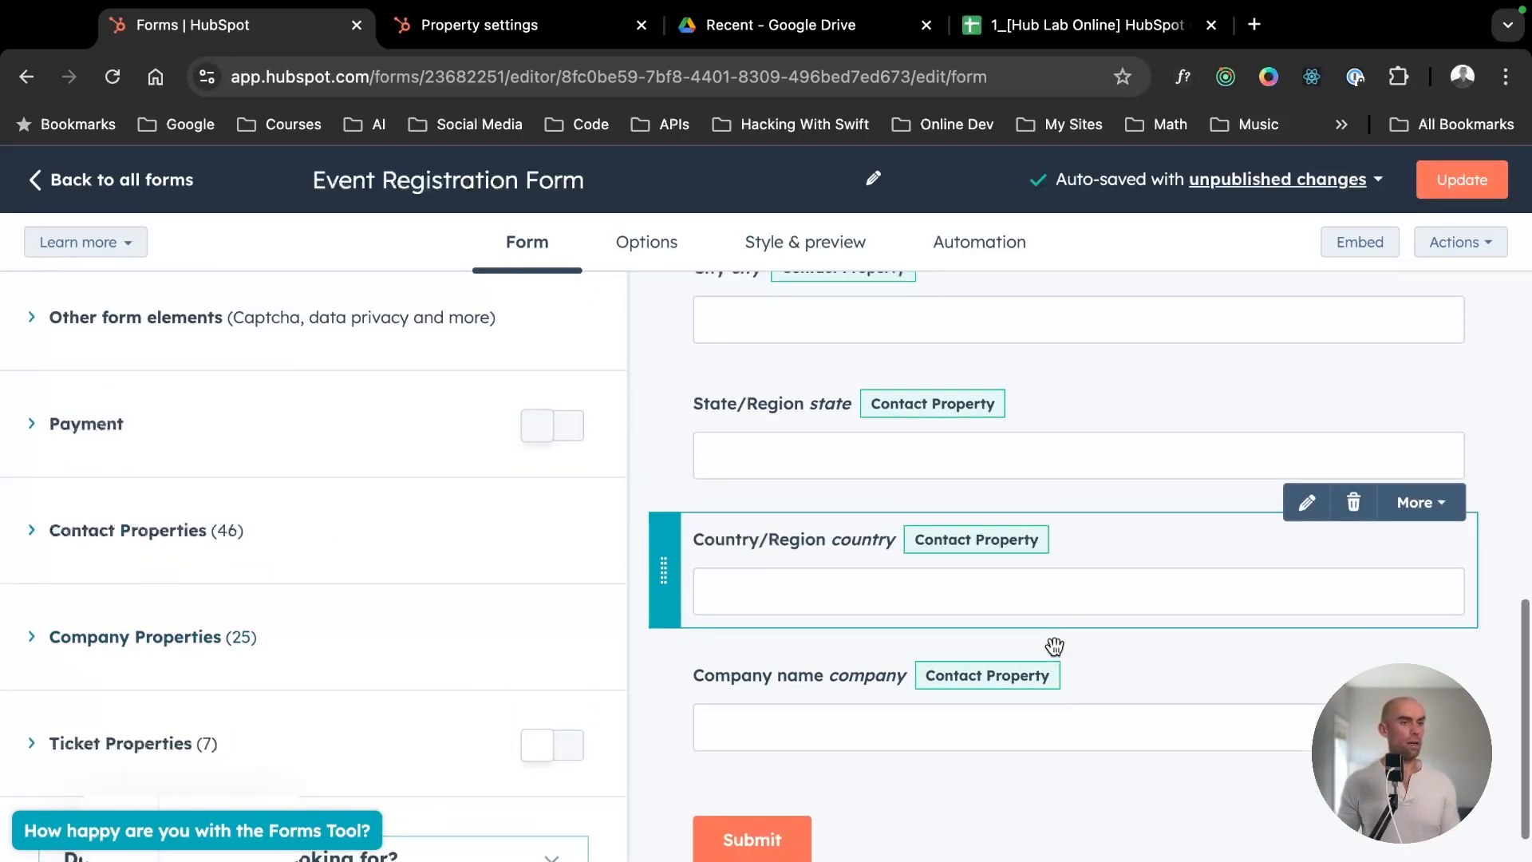
scroll(178, 638, down, 2)
scroll(178, 646, up, 2)
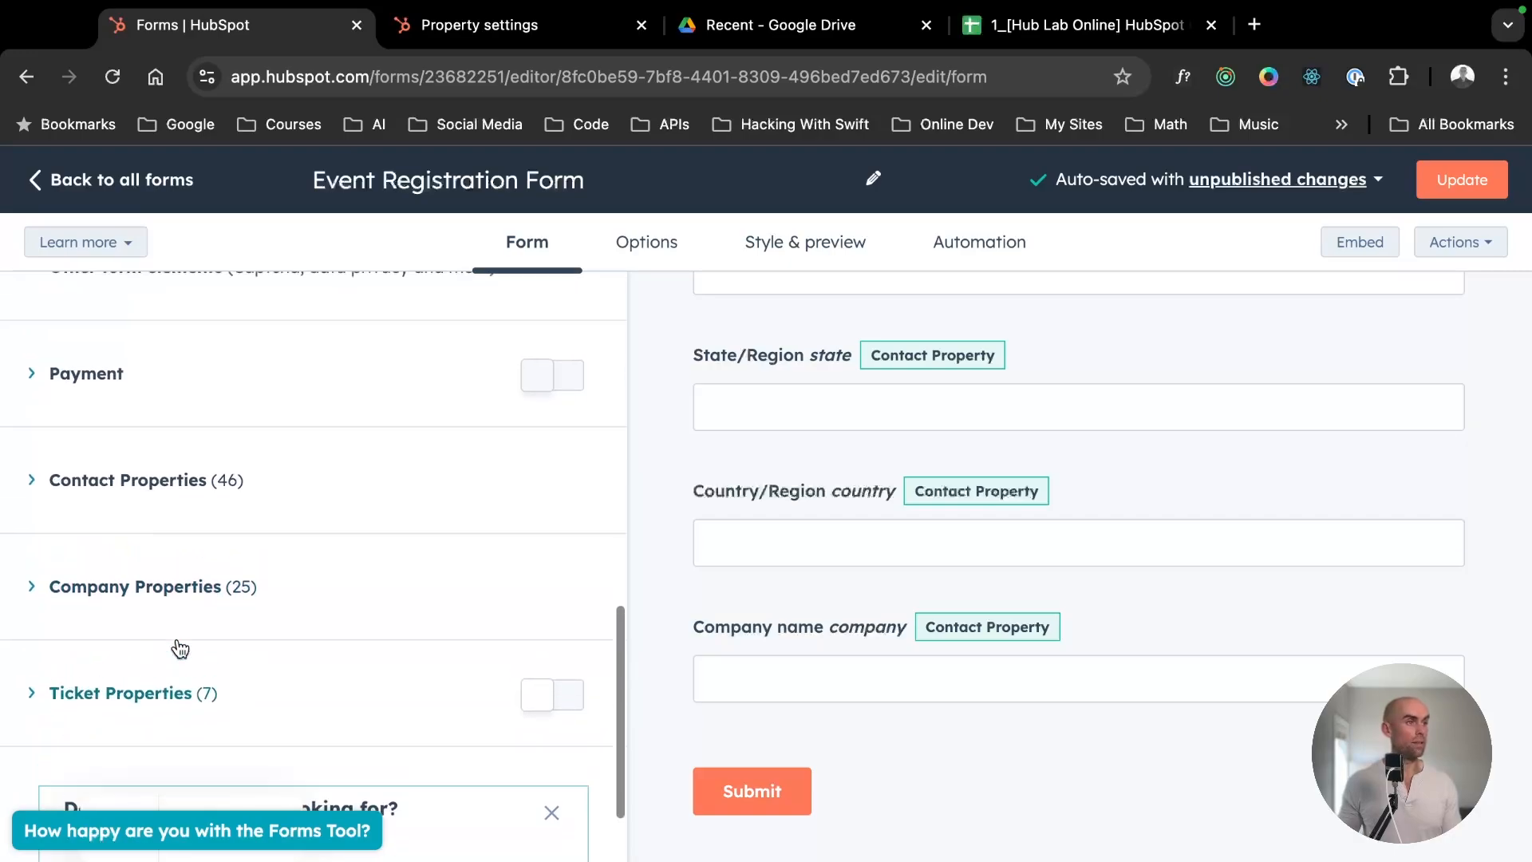
click(126, 633)
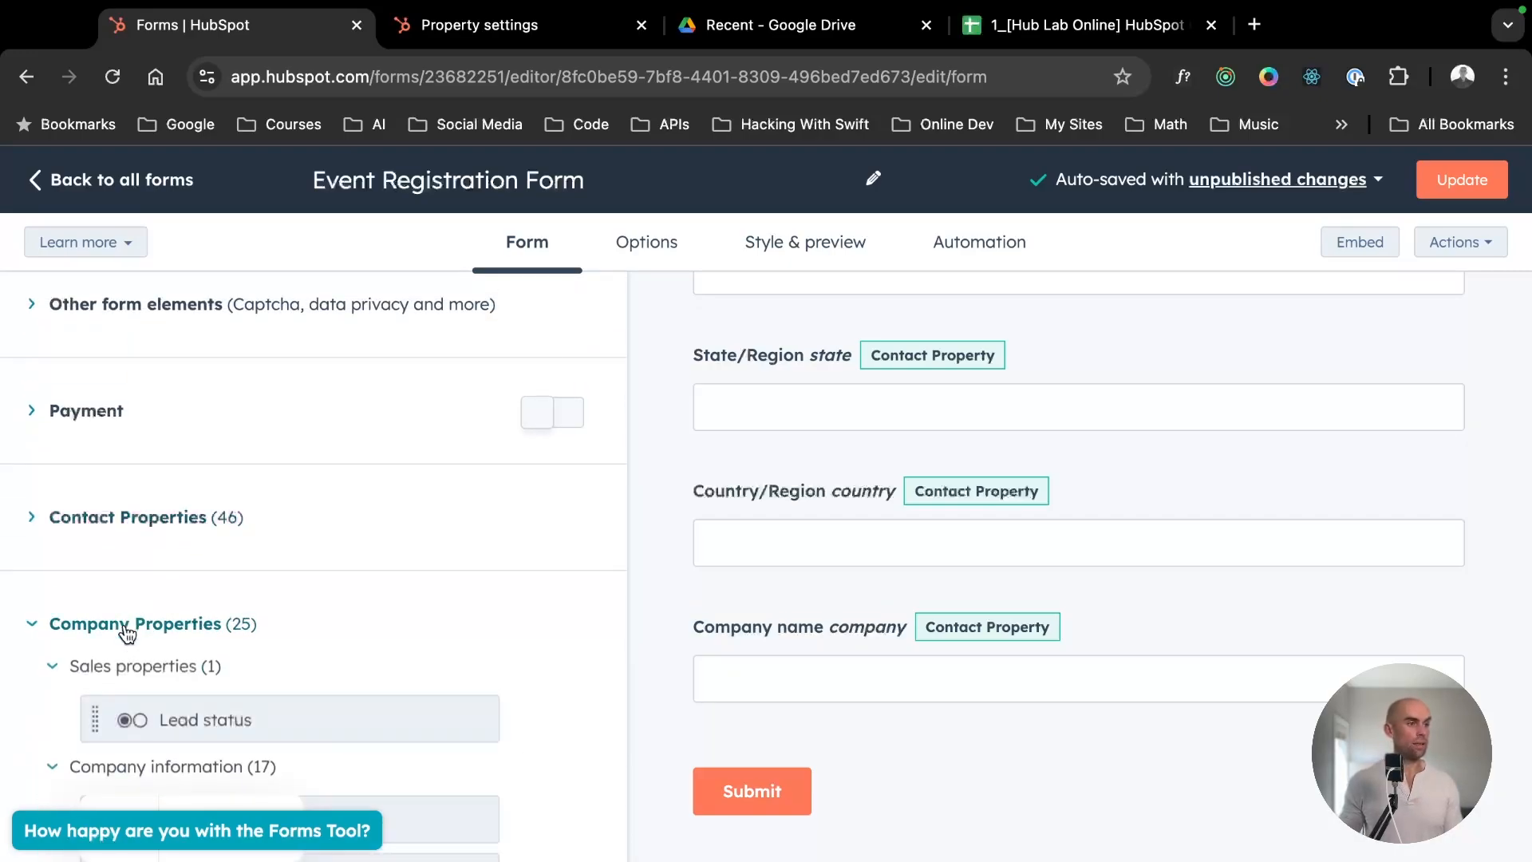
scroll(124, 622, down, 5)
scroll(125, 624, up, 4)
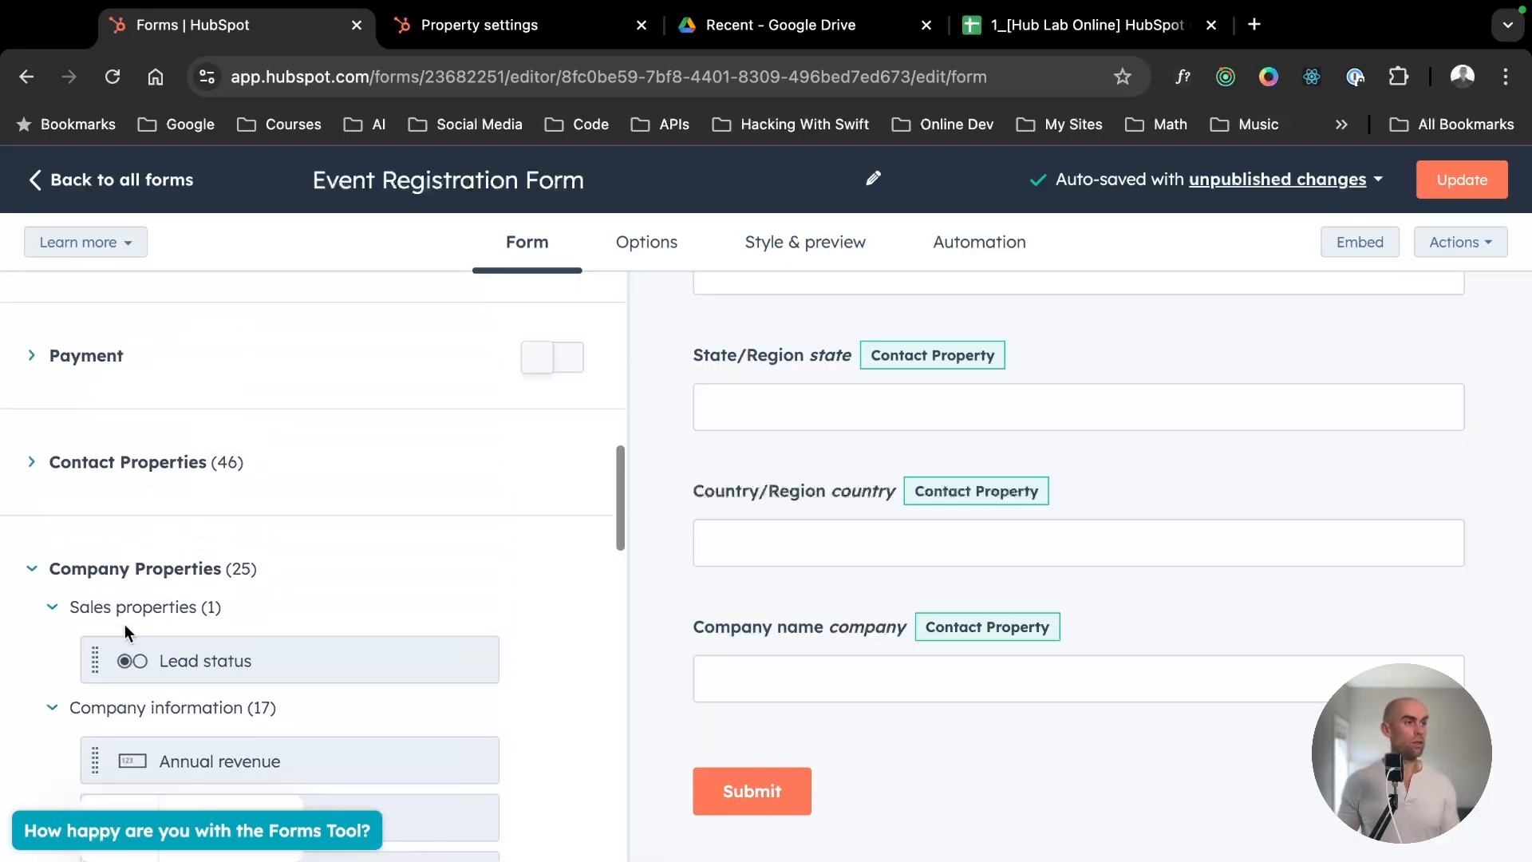
scroll(198, 581, down, 4)
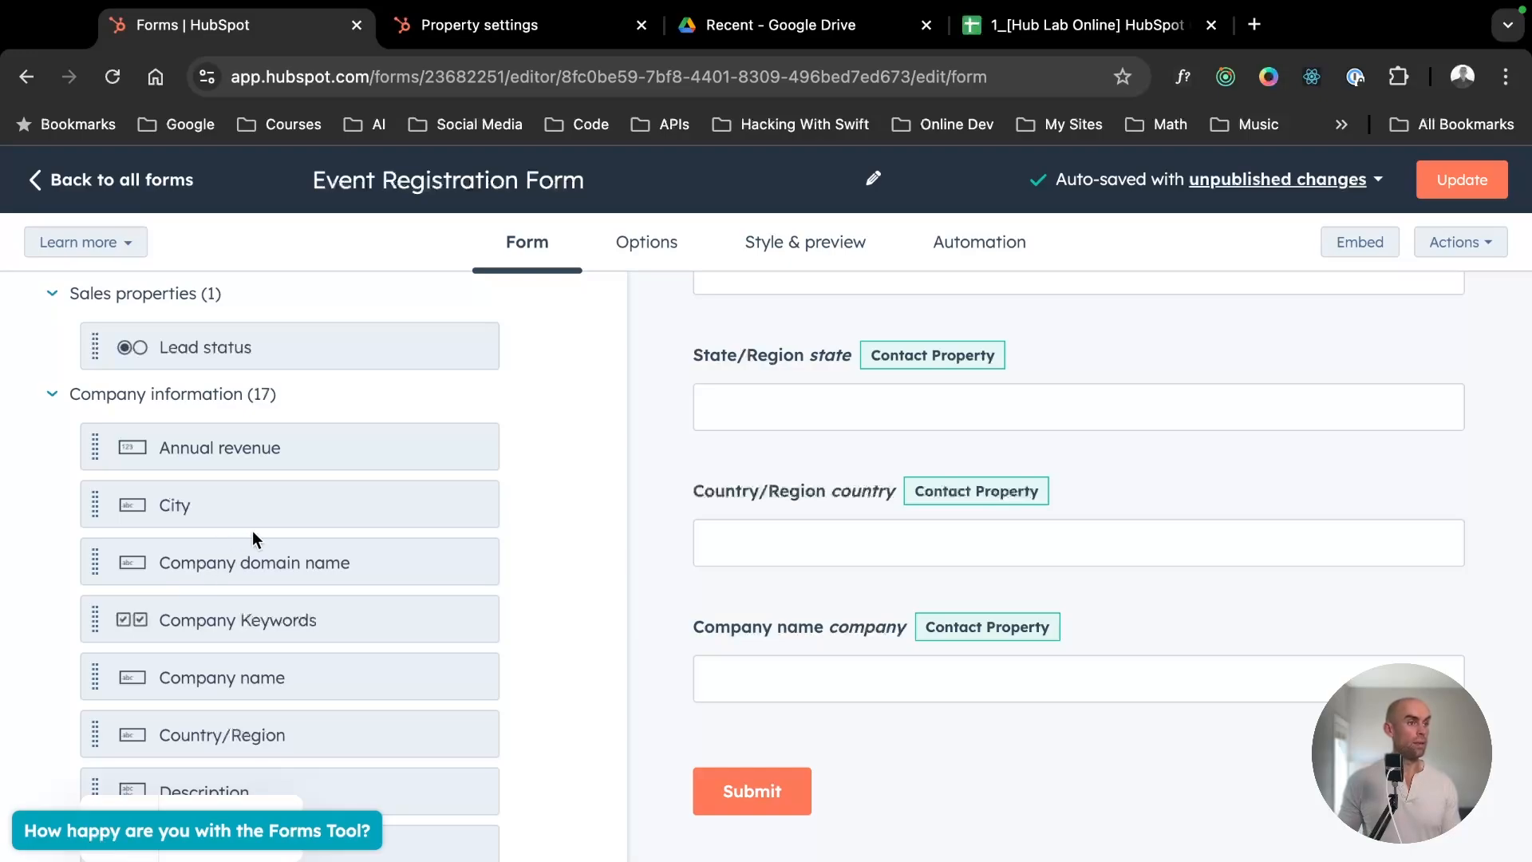
scroll(205, 563, down, 2)
drag(233, 465, 870, 717)
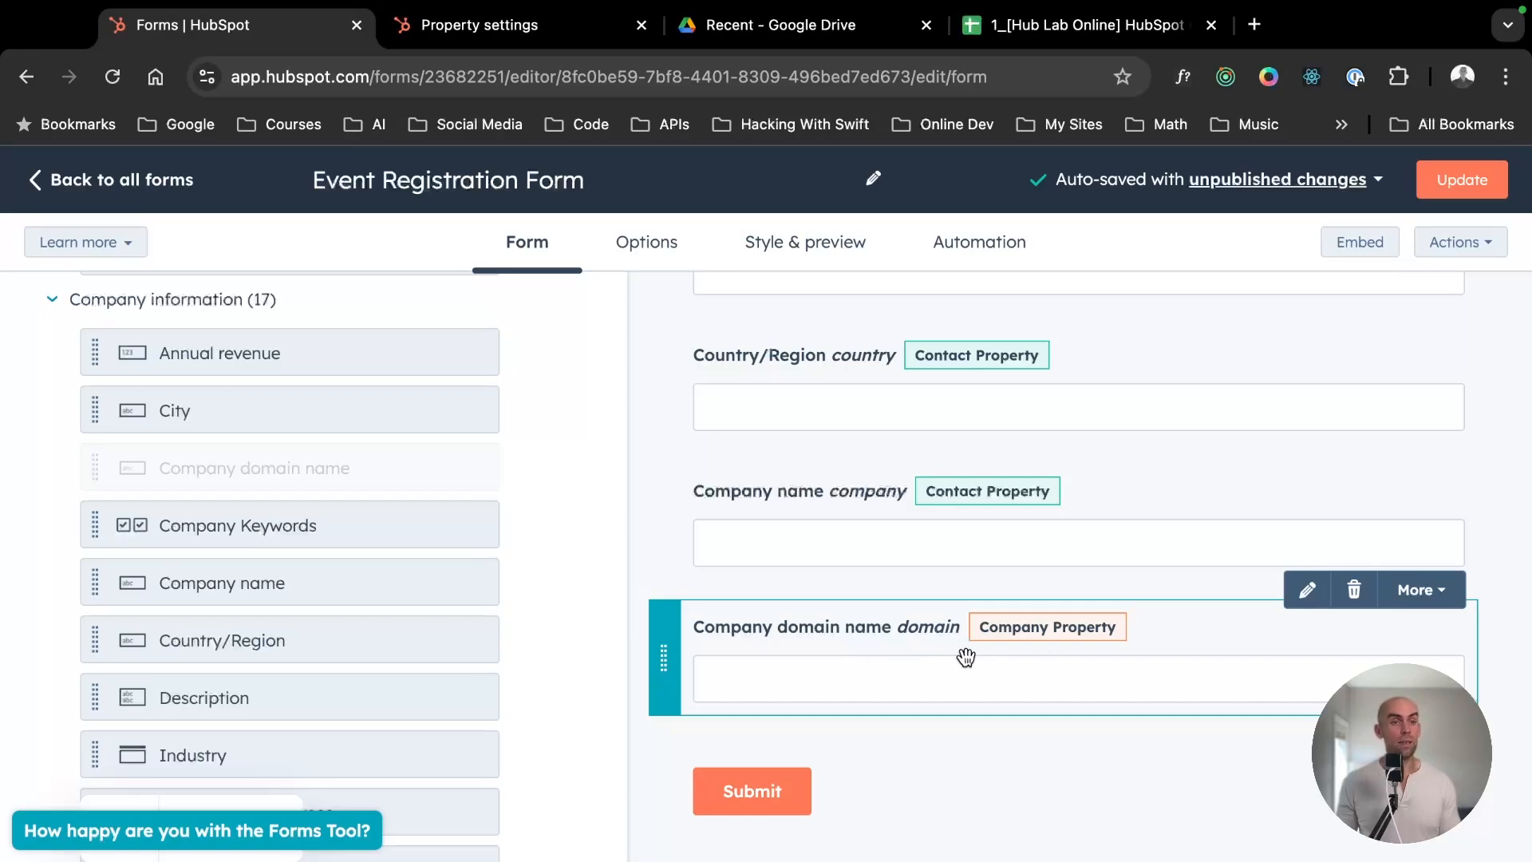
- Review the fields added to the Event Registration Form, starting from First name
scroll(950, 652, up, 10)
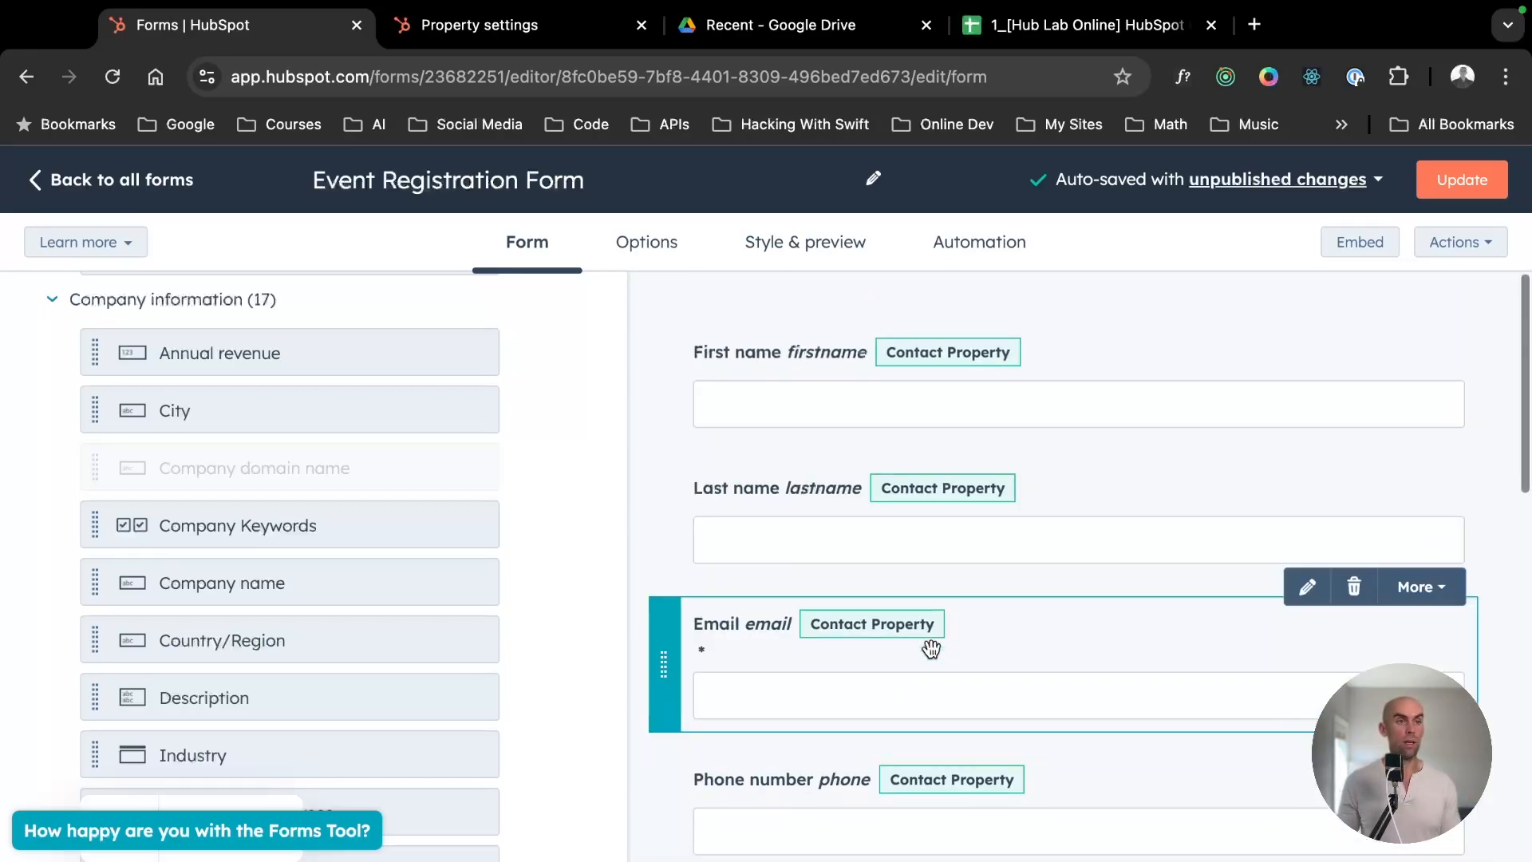
key(ctrl+Left)
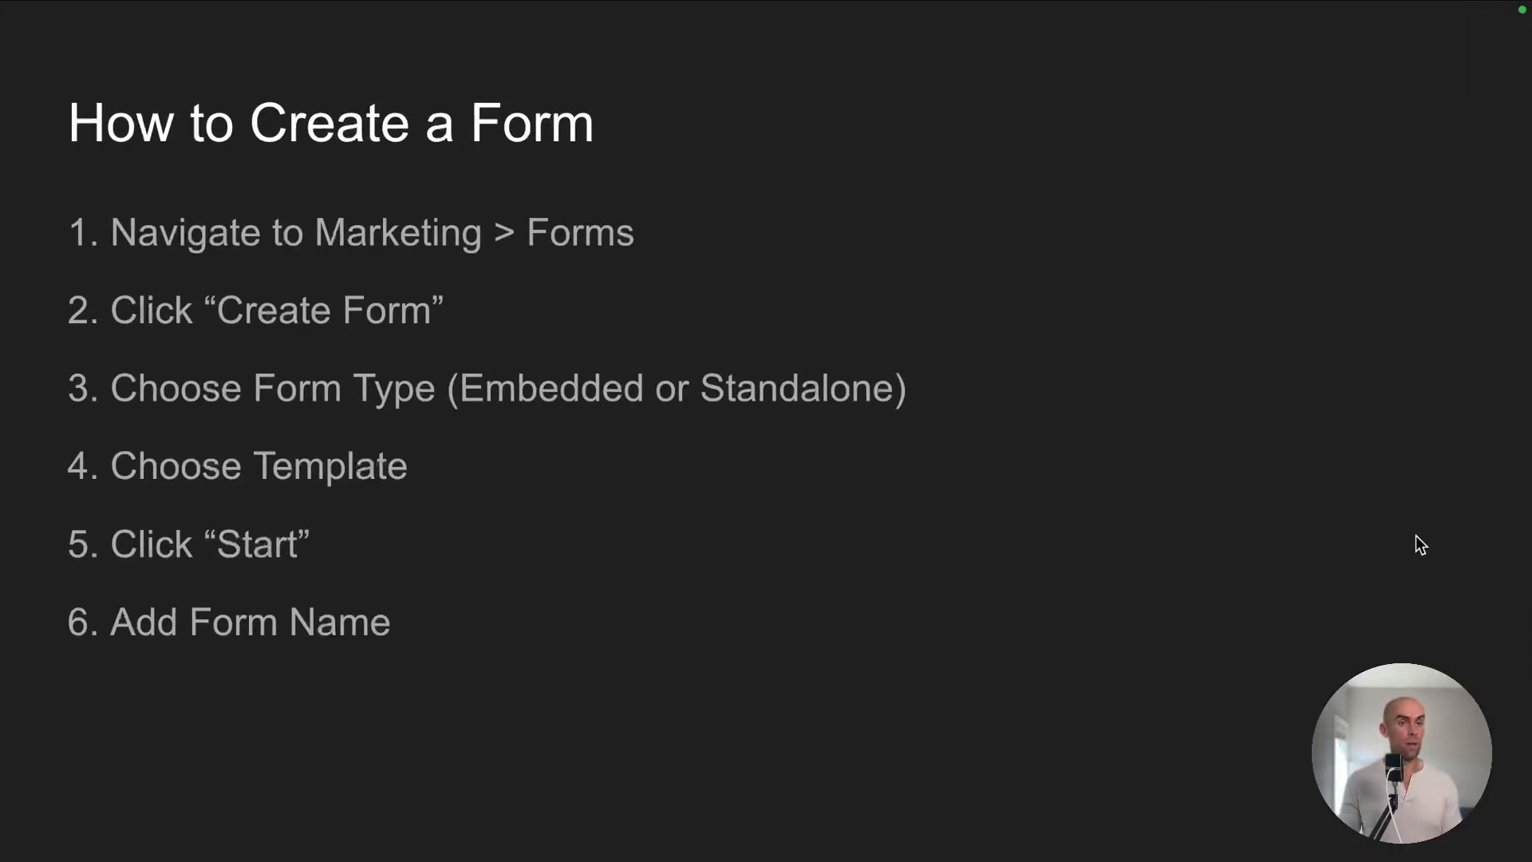
key(Right)
key(ctrl+Right)
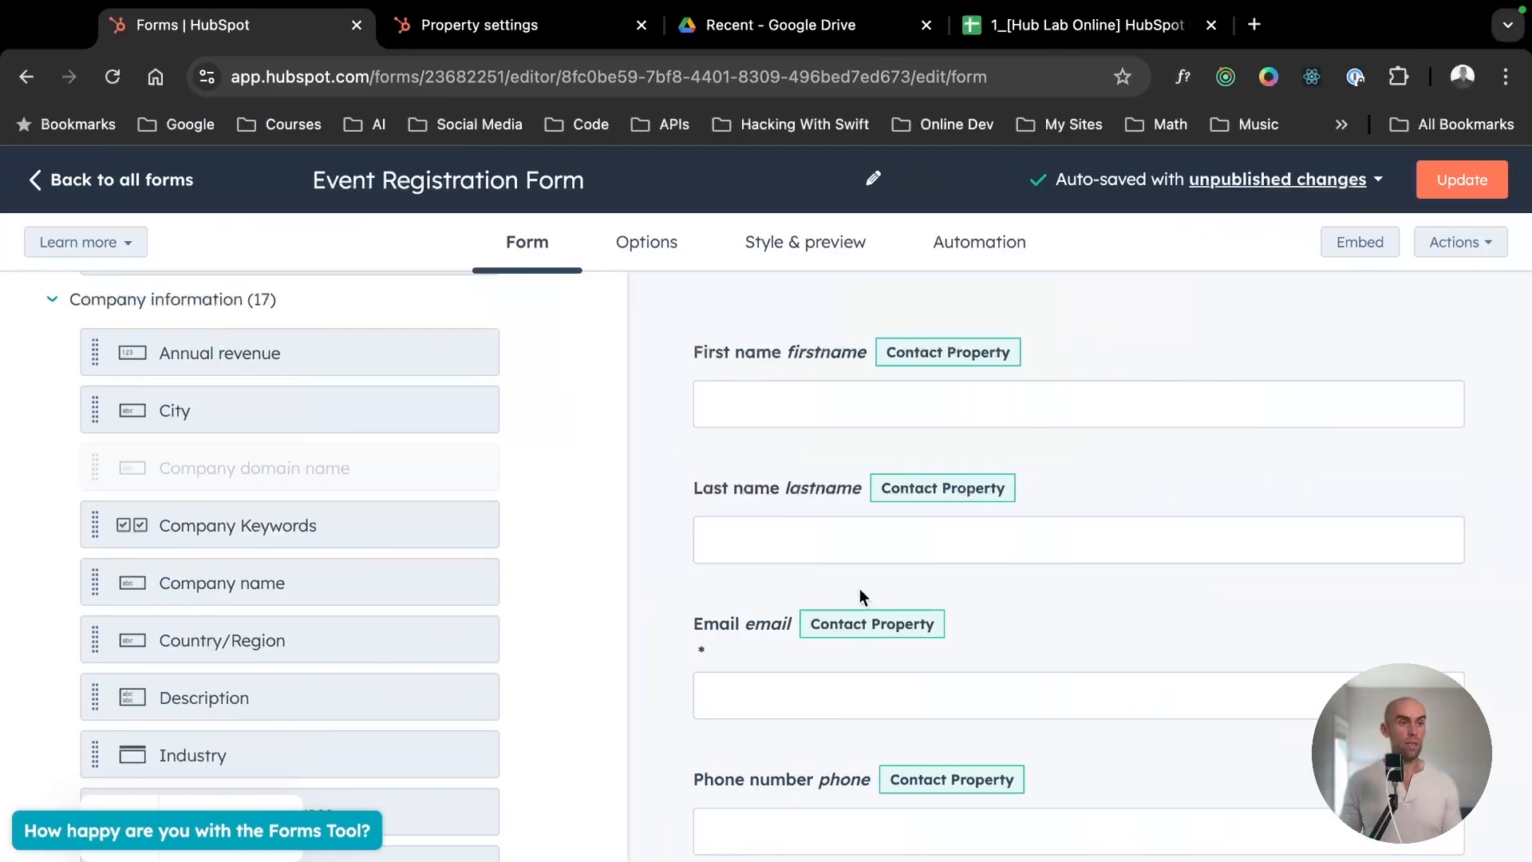
scroll(827, 415, down, 5)
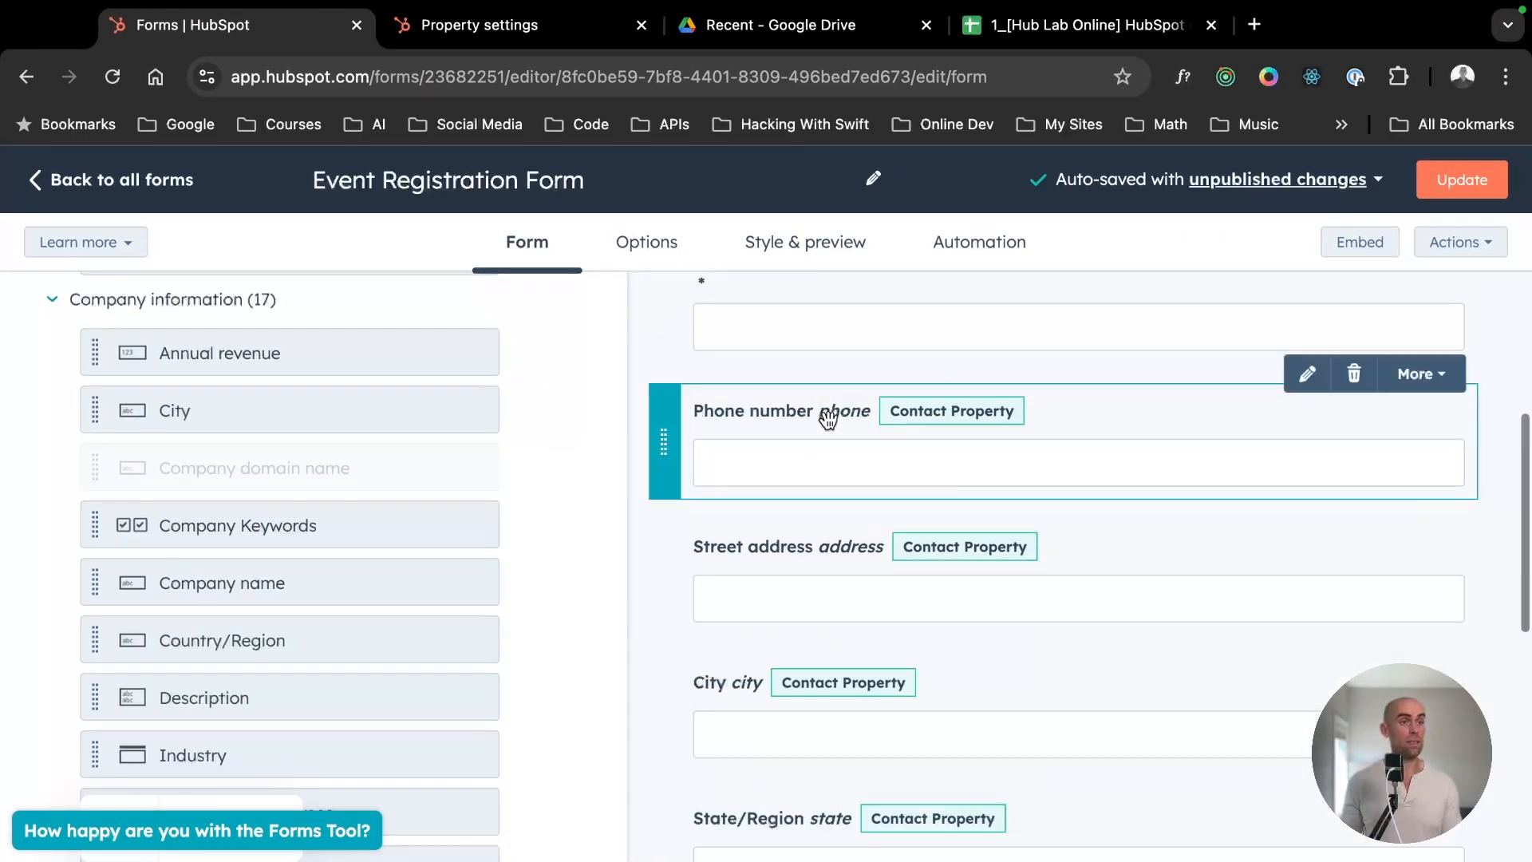
- Check the remaining form fields down to Company domain name, and examine the form options for what happens after submission
scroll(830, 447, down, 7)
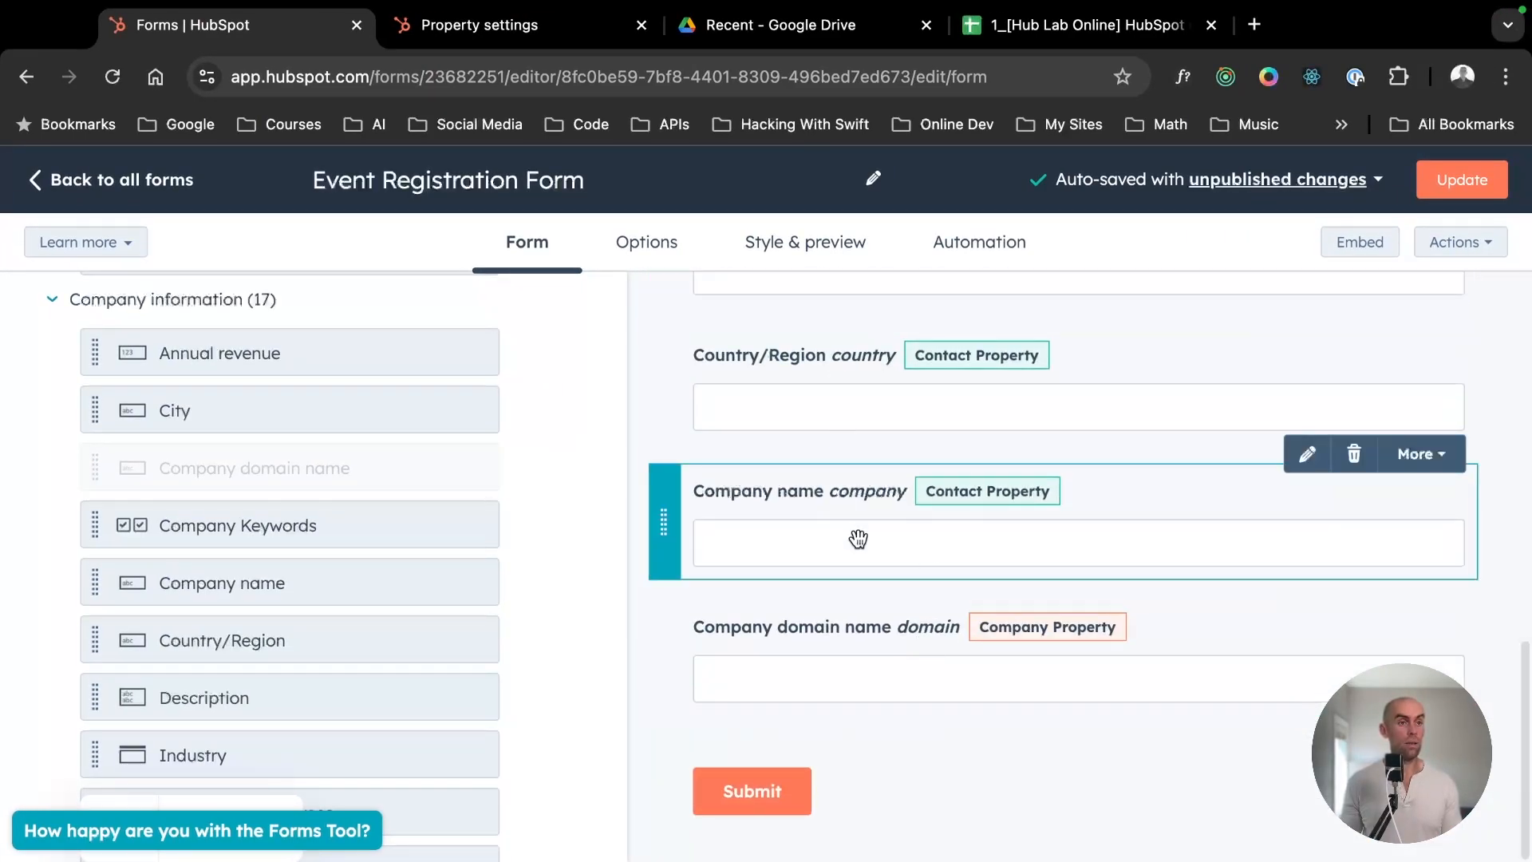
scroll(858, 539, up, 12)
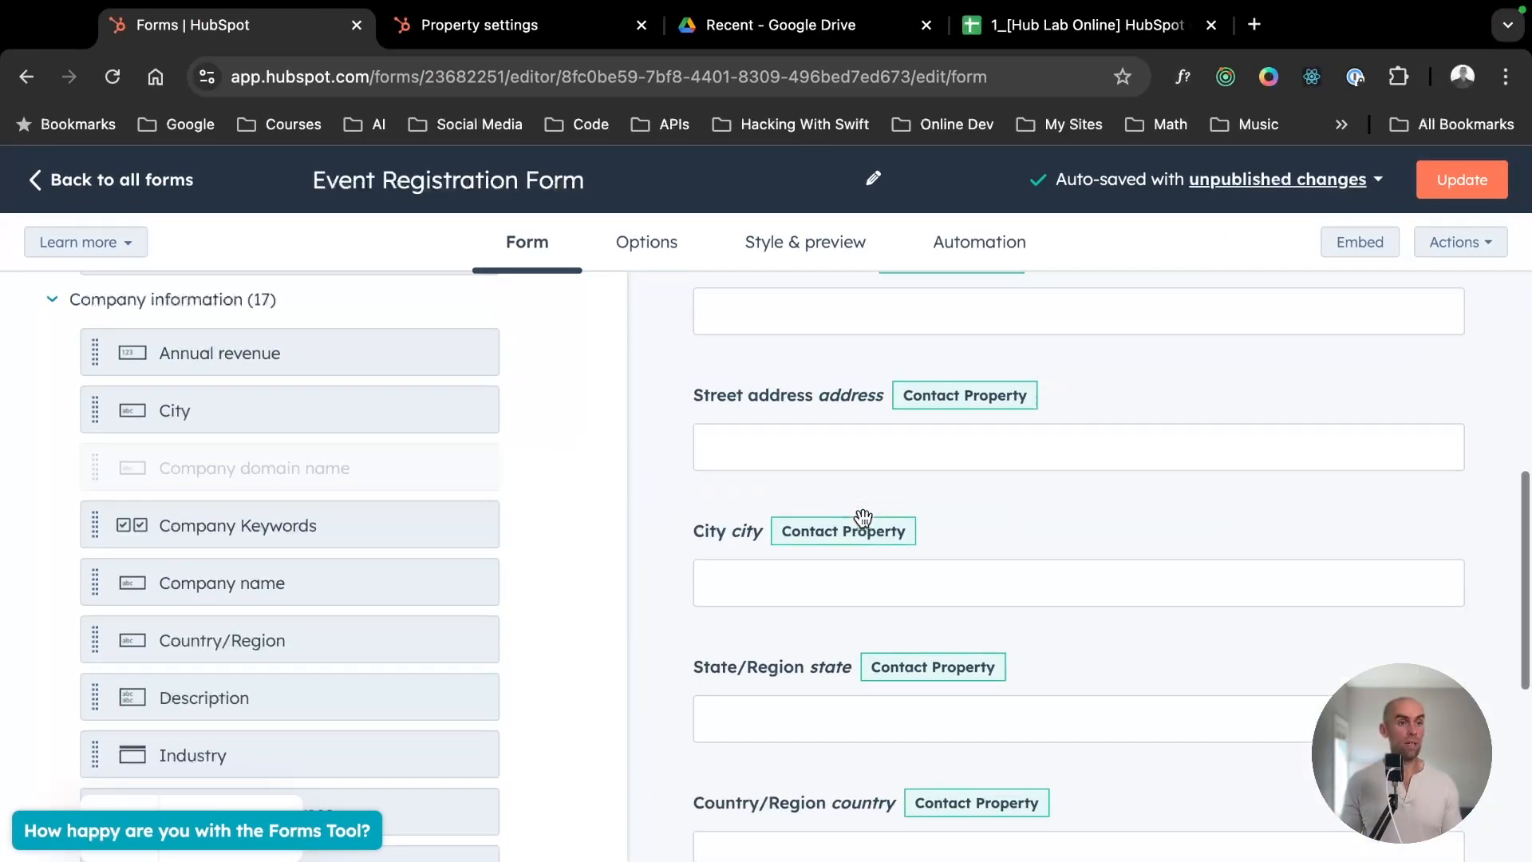
click(644, 242)
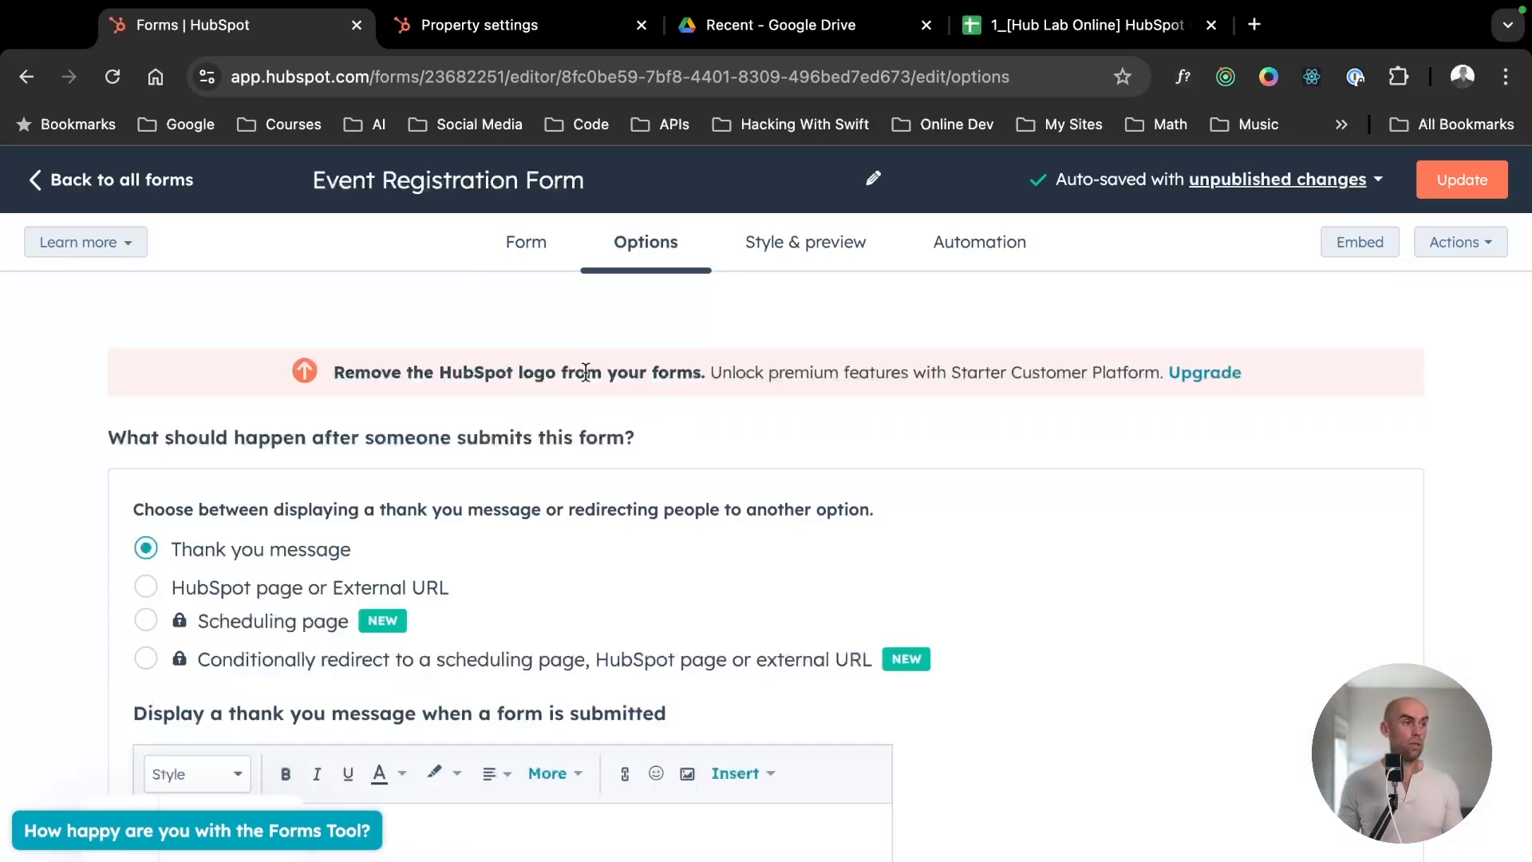
scroll(498, 571, down, 1)
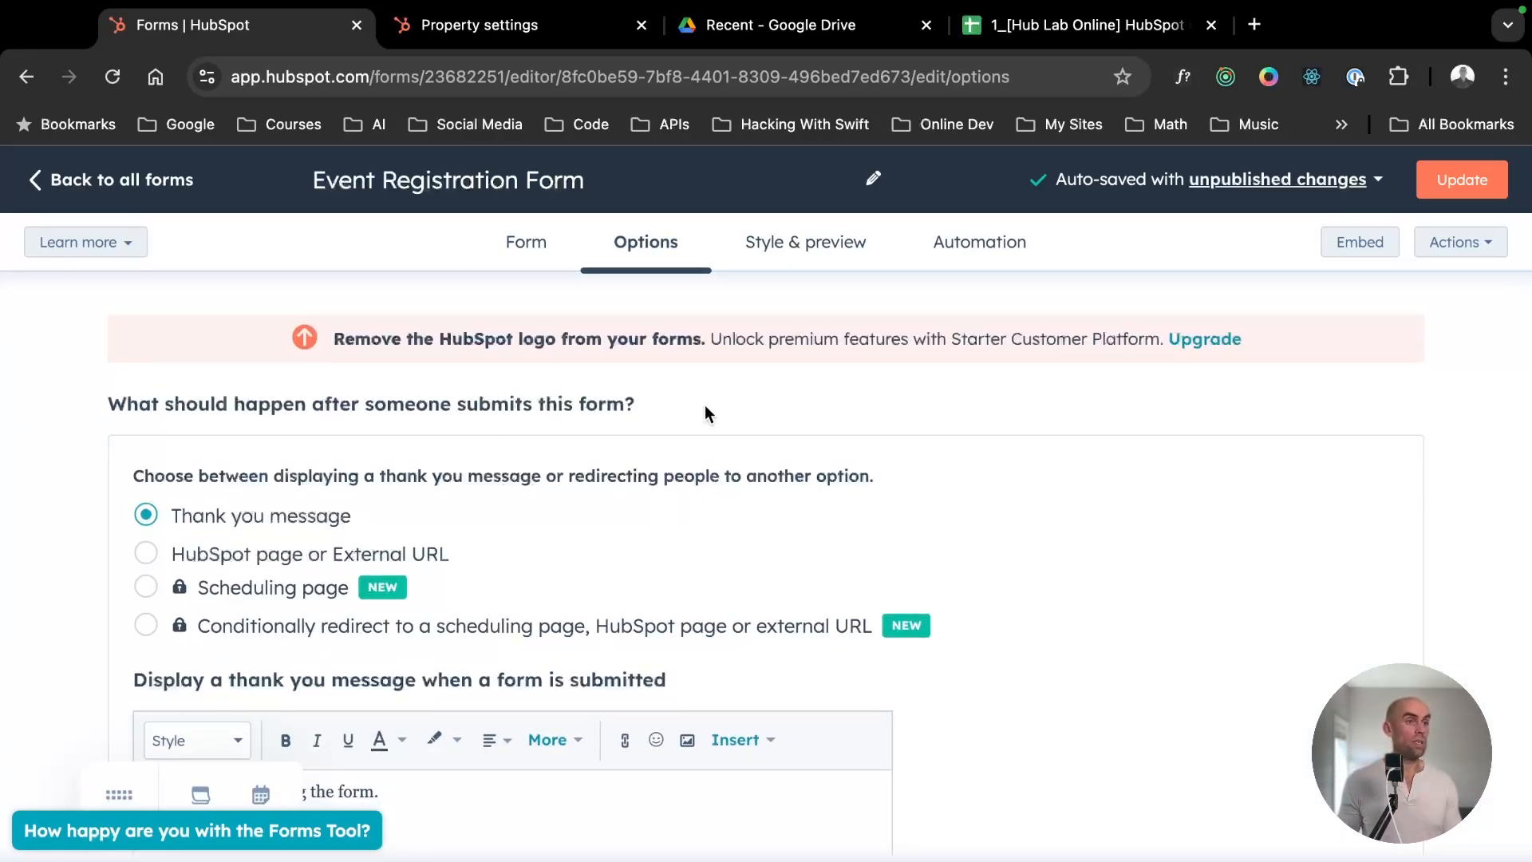
triple_click(125, 407)
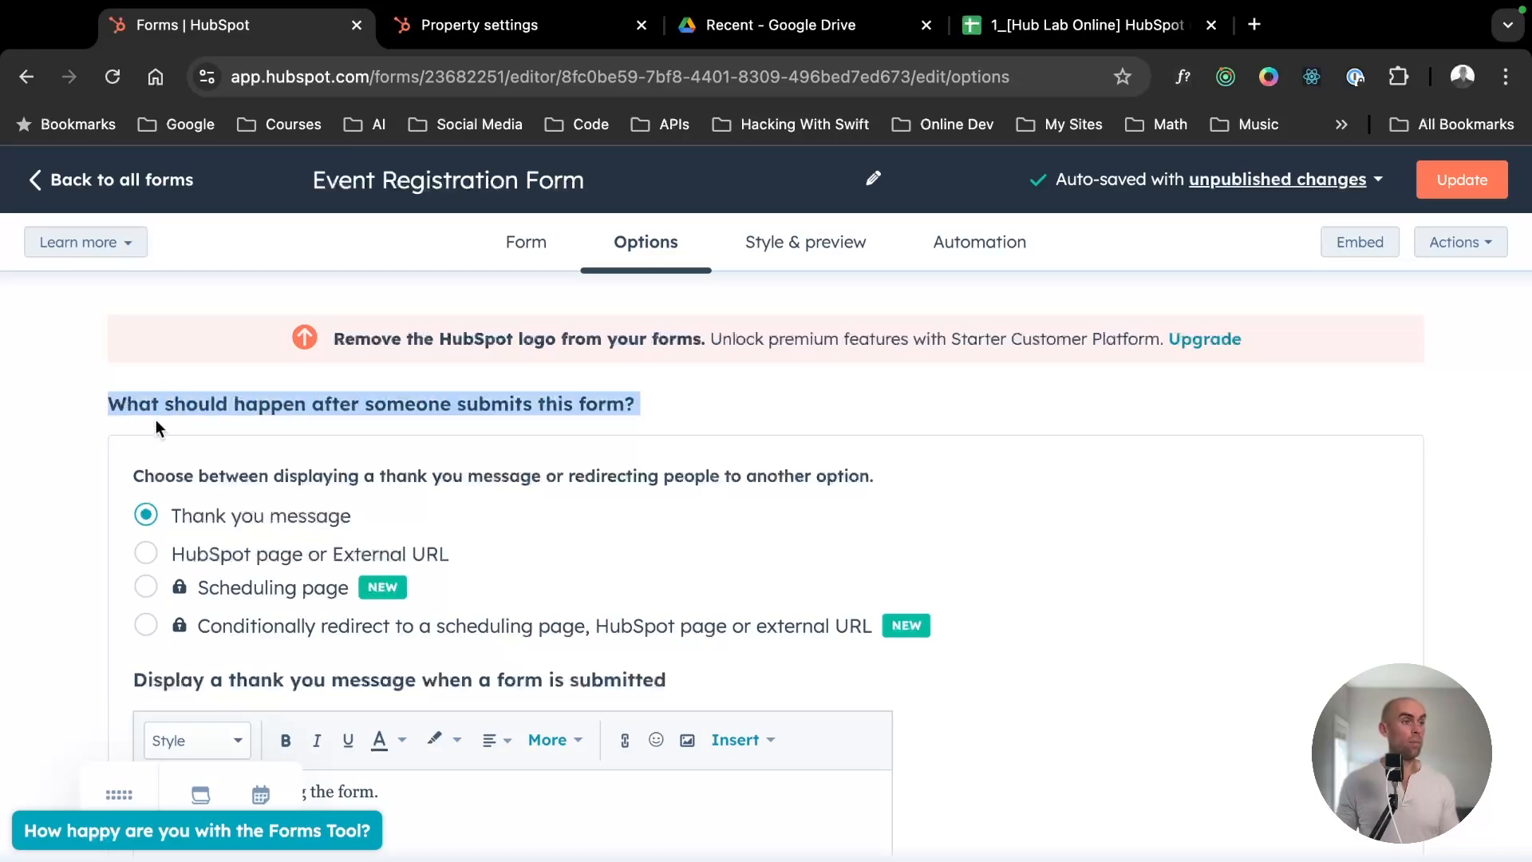
scroll(200, 434, down, 2)
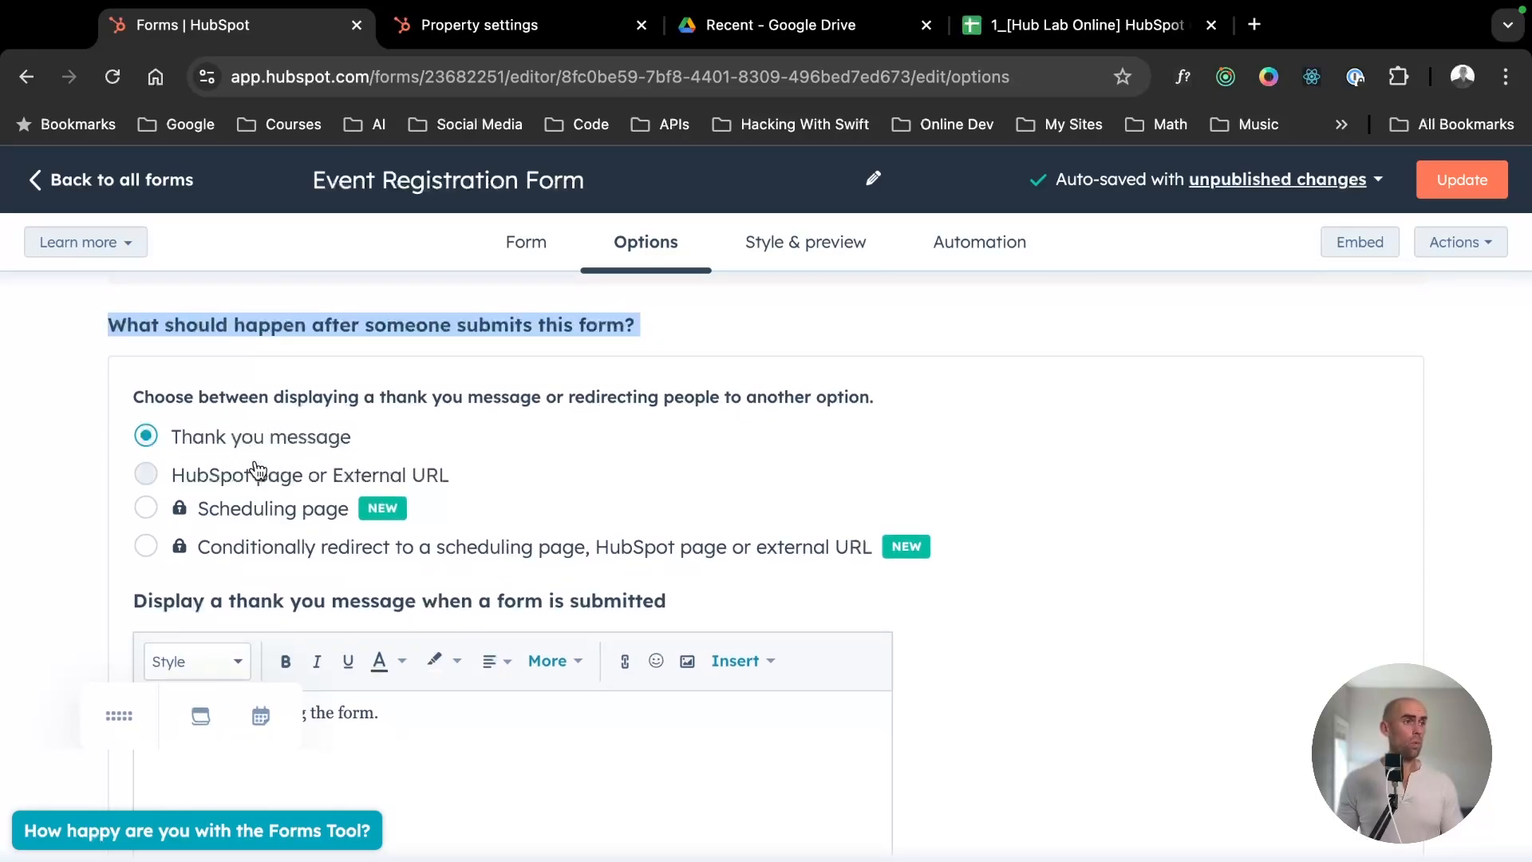
scroll(431, 519, down, 3)
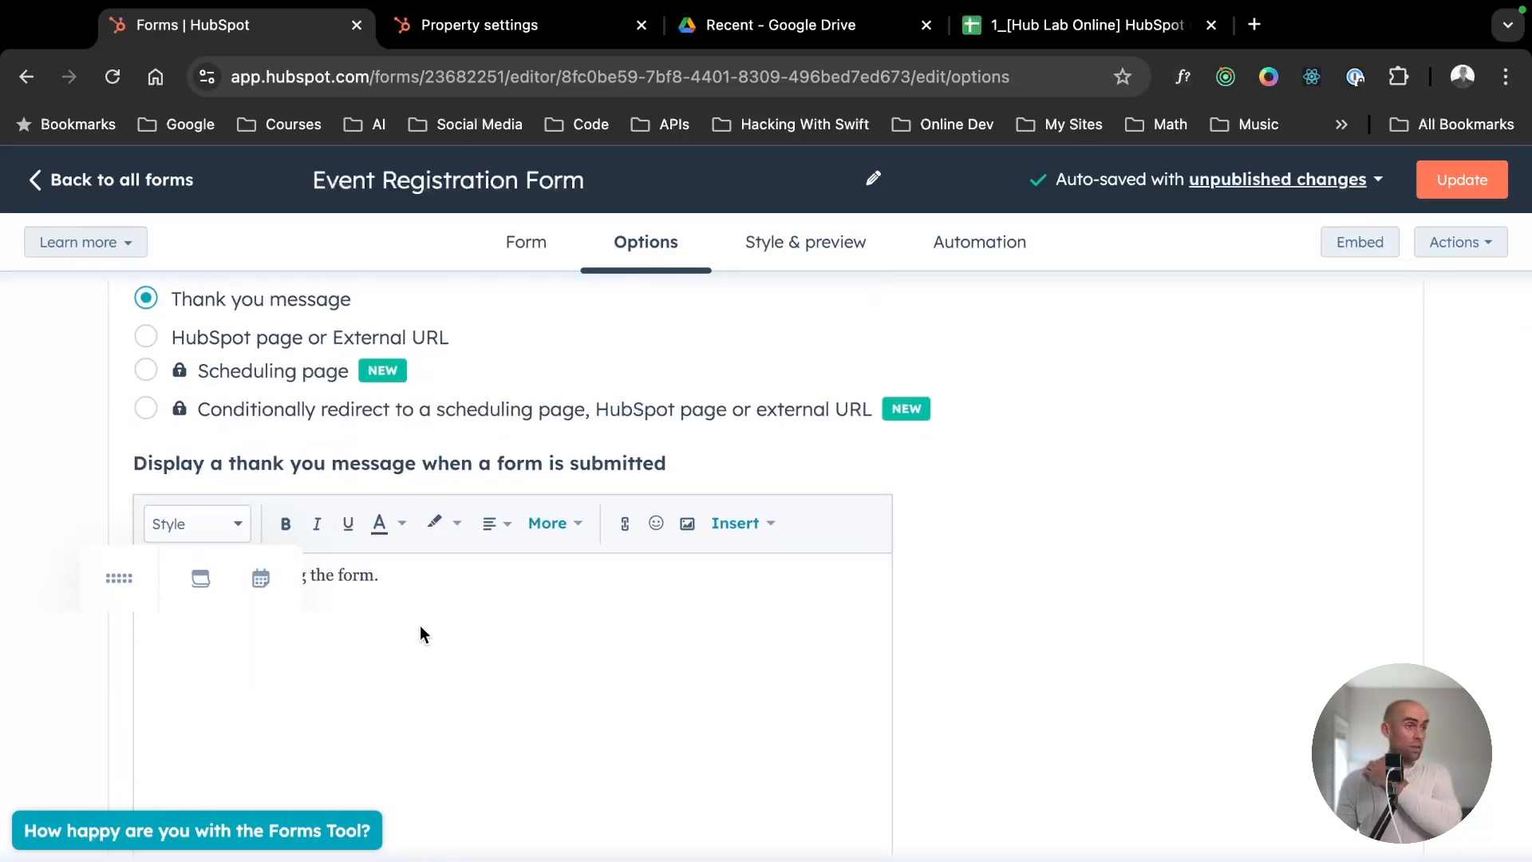
- Redirect visitors to a HubSpot page after submission, trying Contact and Product Landing Page before choosing Home
click(266, 343)
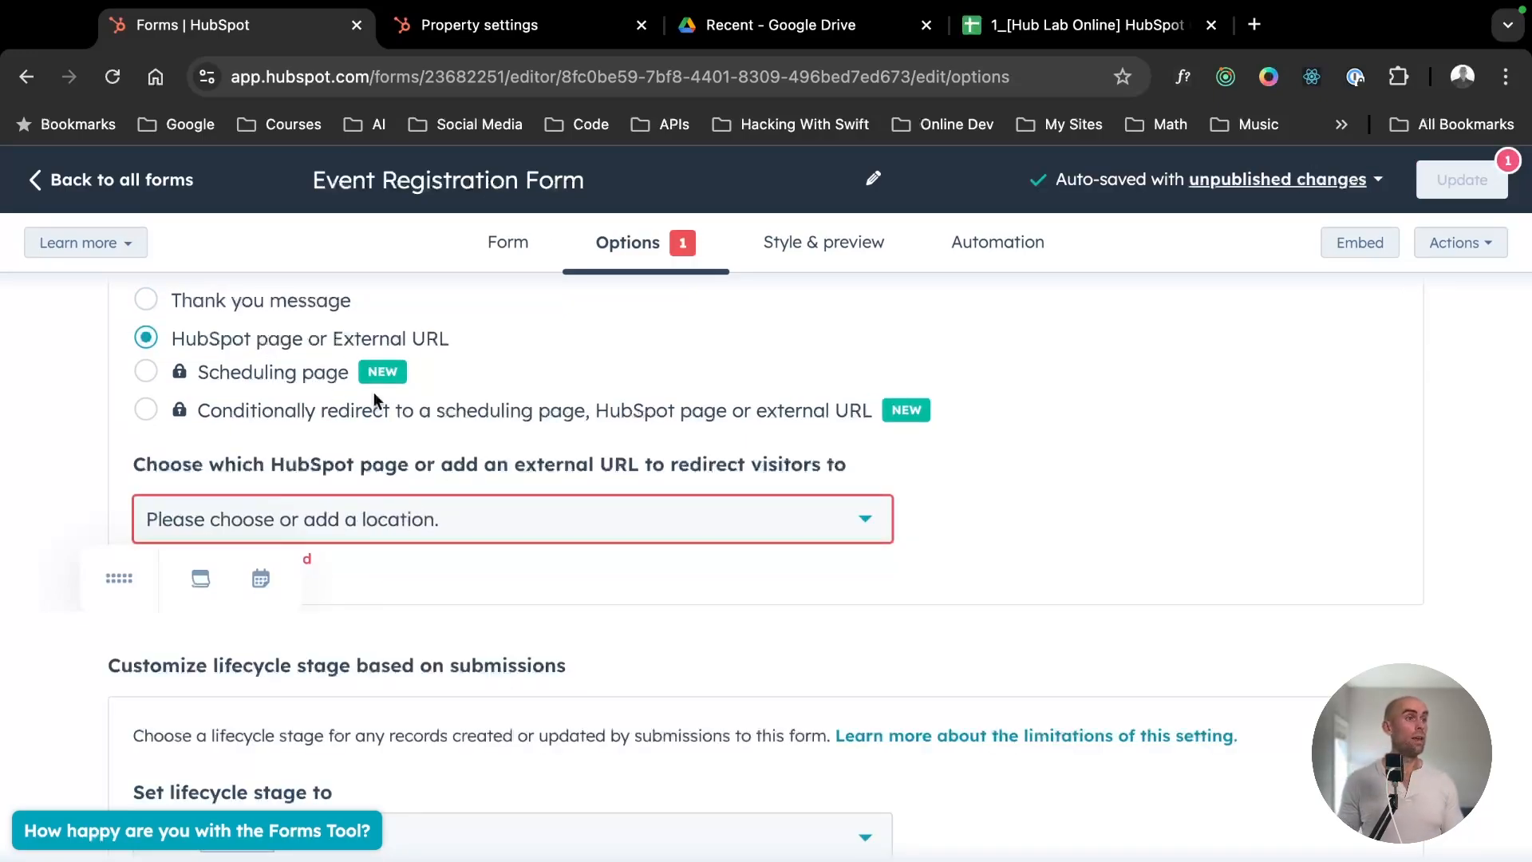
click(339, 524)
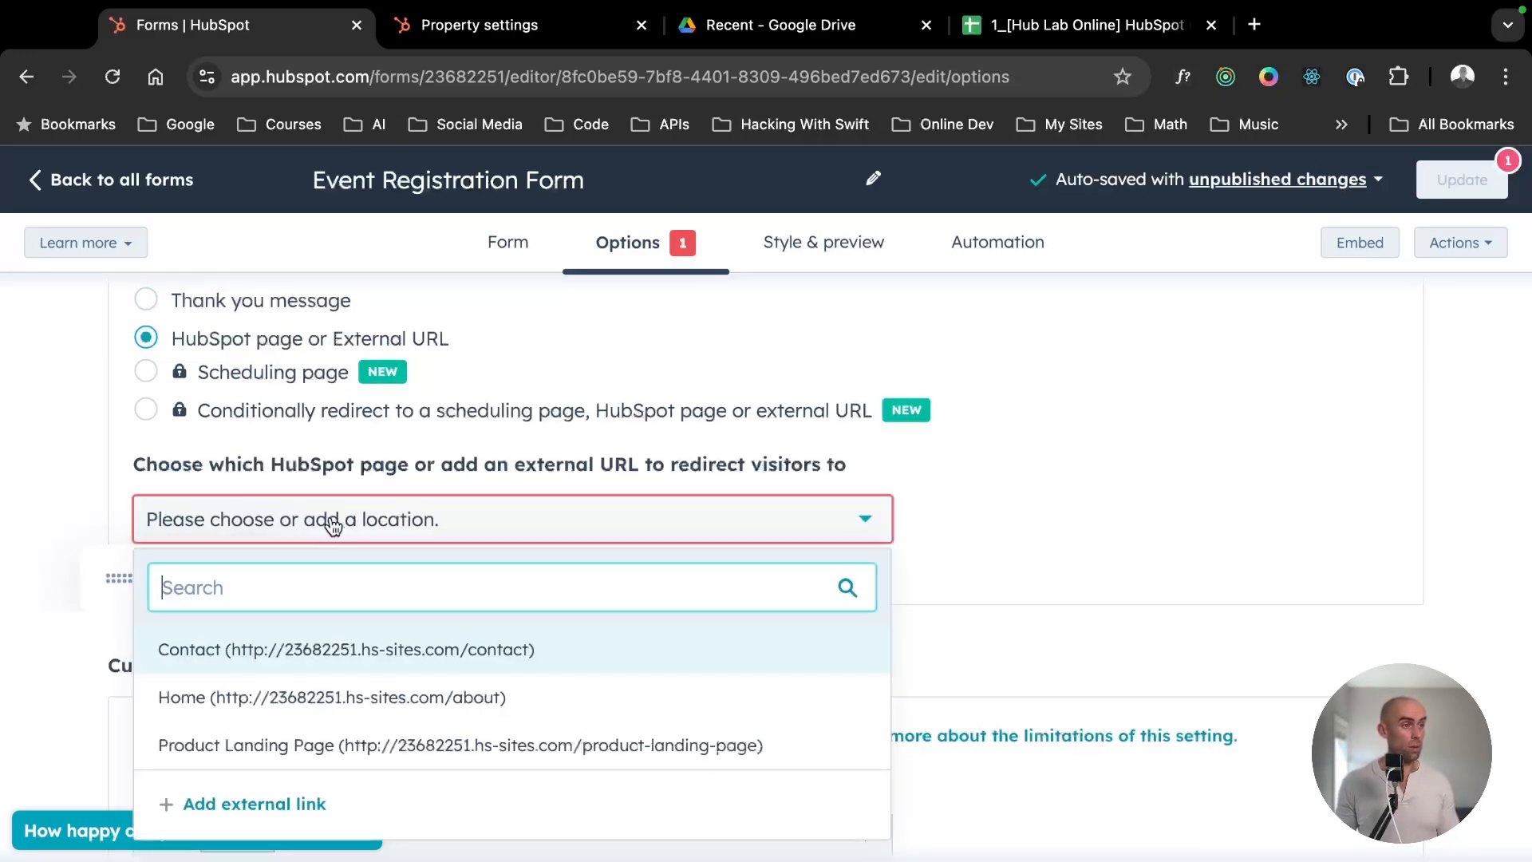
click(311, 652)
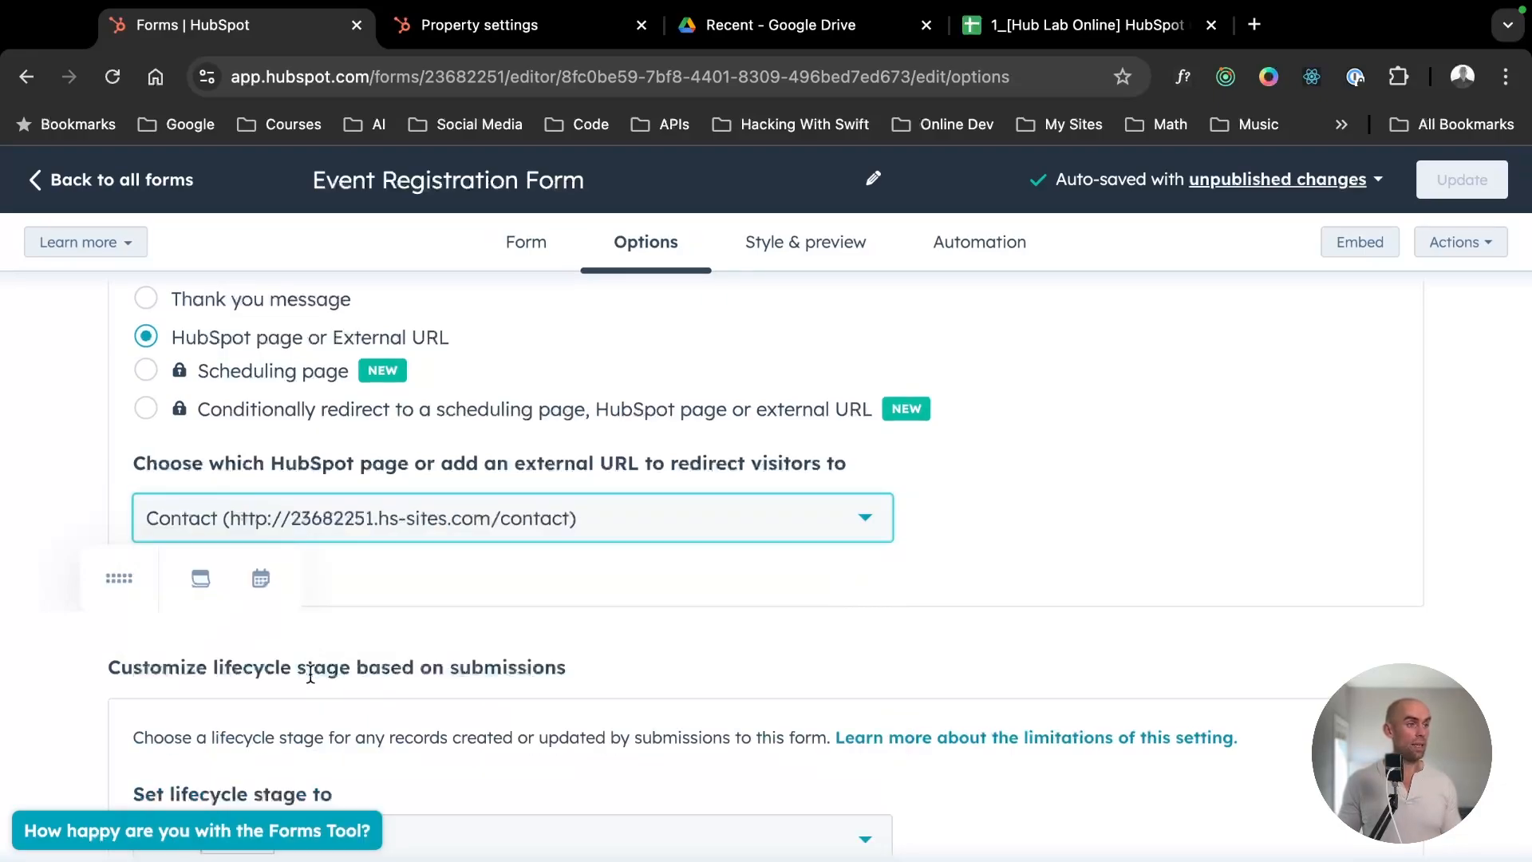
click(427, 523)
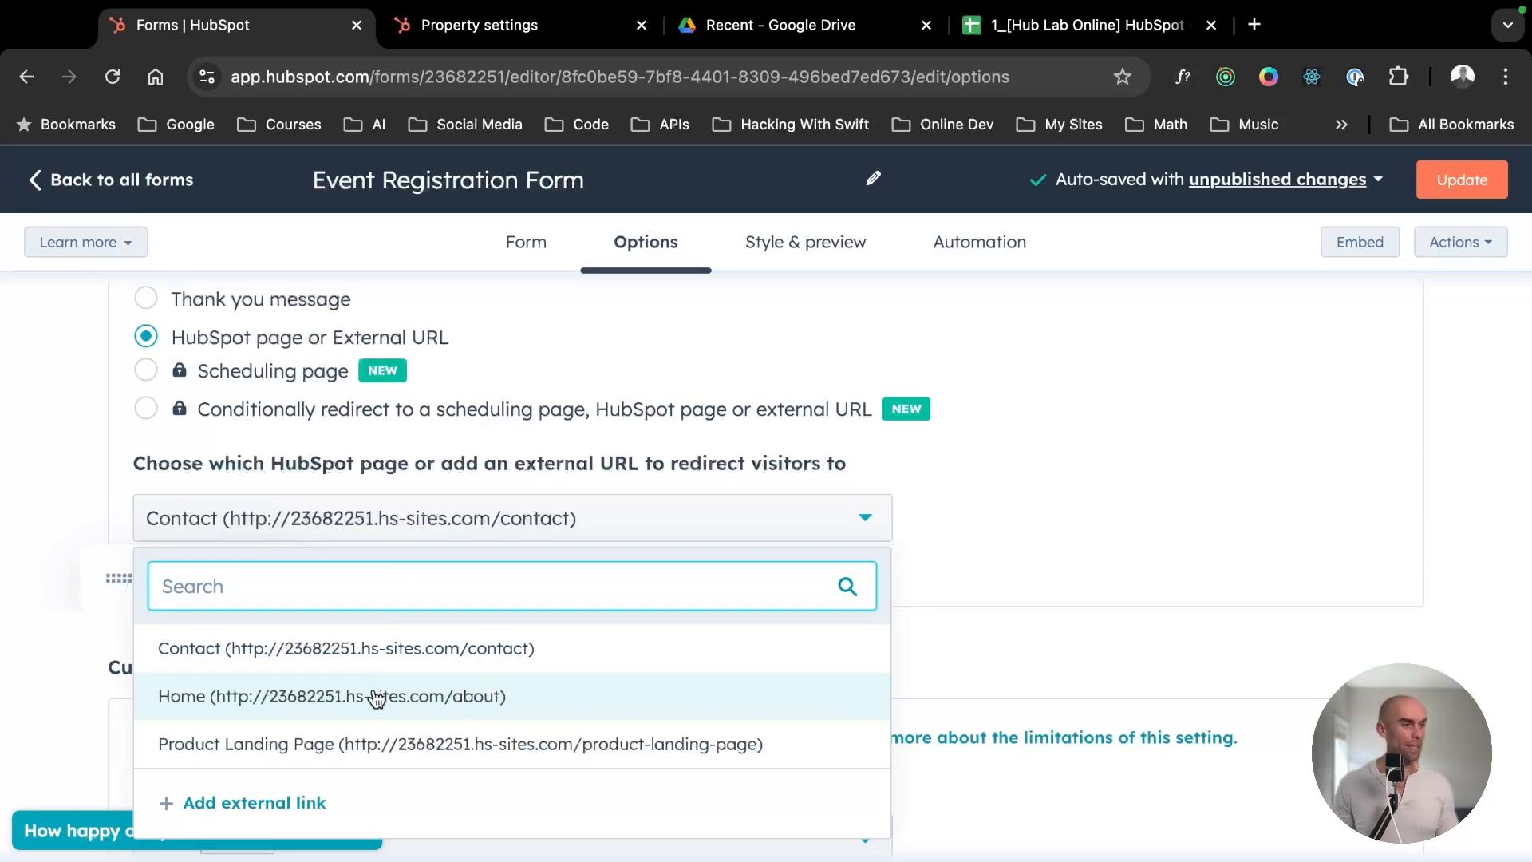
click(369, 740)
click(390, 527)
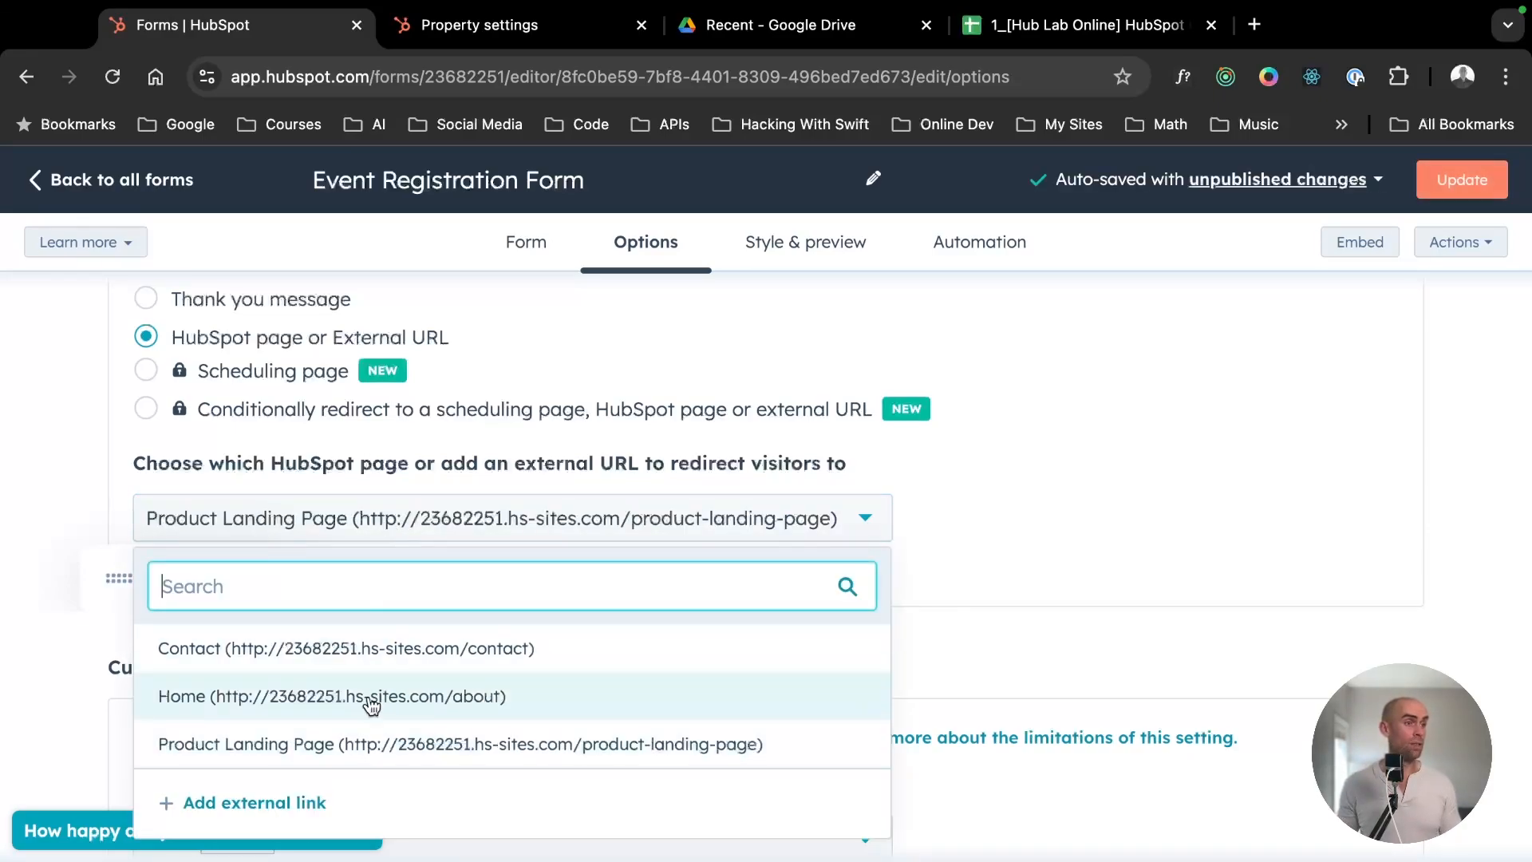
click(369, 699)
- Set the lifecycle stage for records created or updated by this form to Marketing Qualified Lead
scroll(445, 543, down, 4)
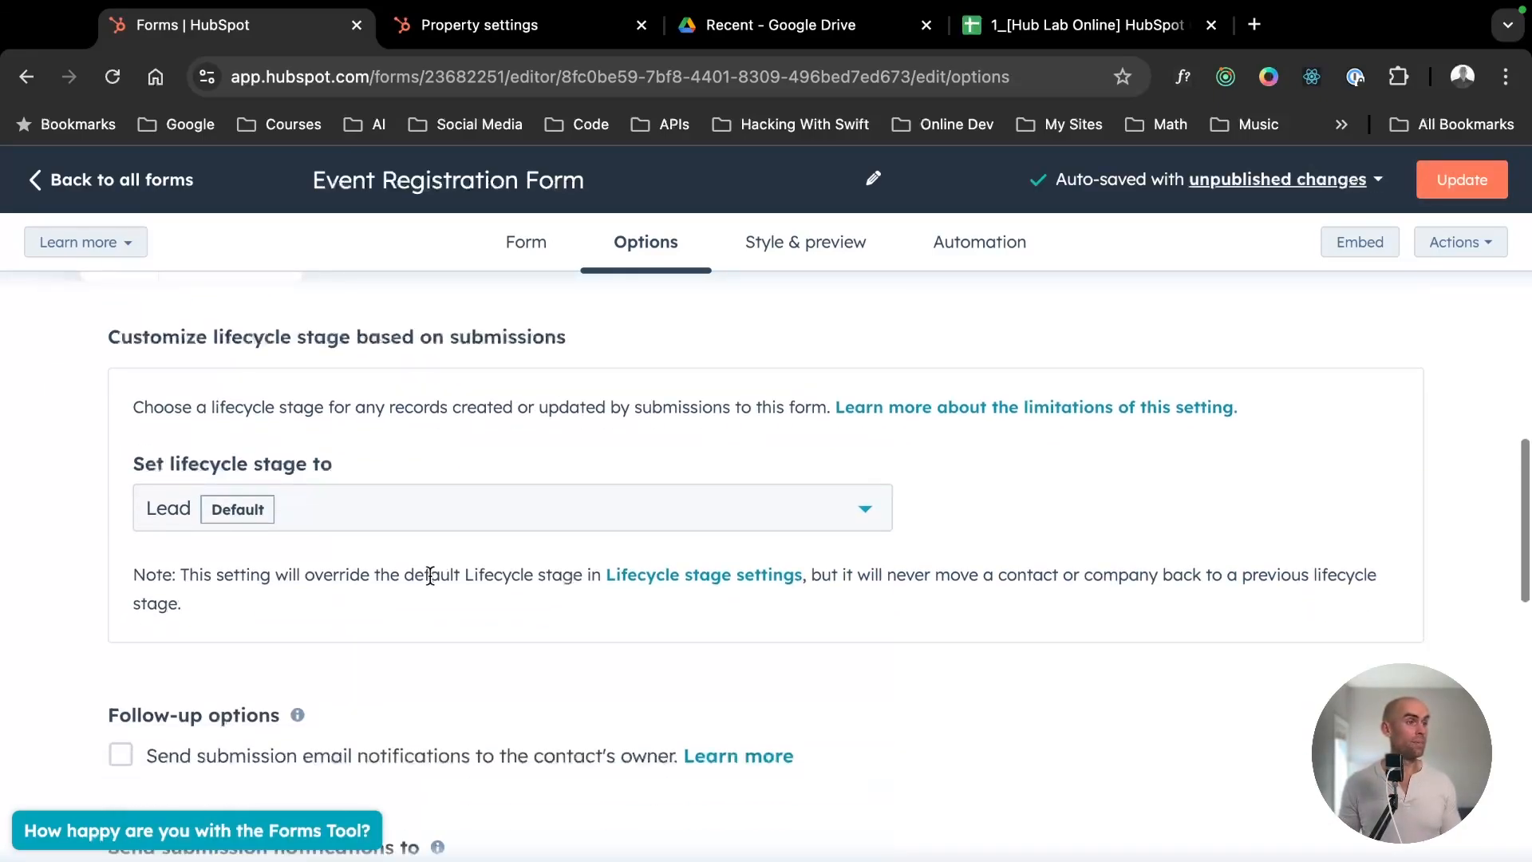
scroll(428, 579, down, 1)
scroll(407, 582, up, 1)
click(316, 526)
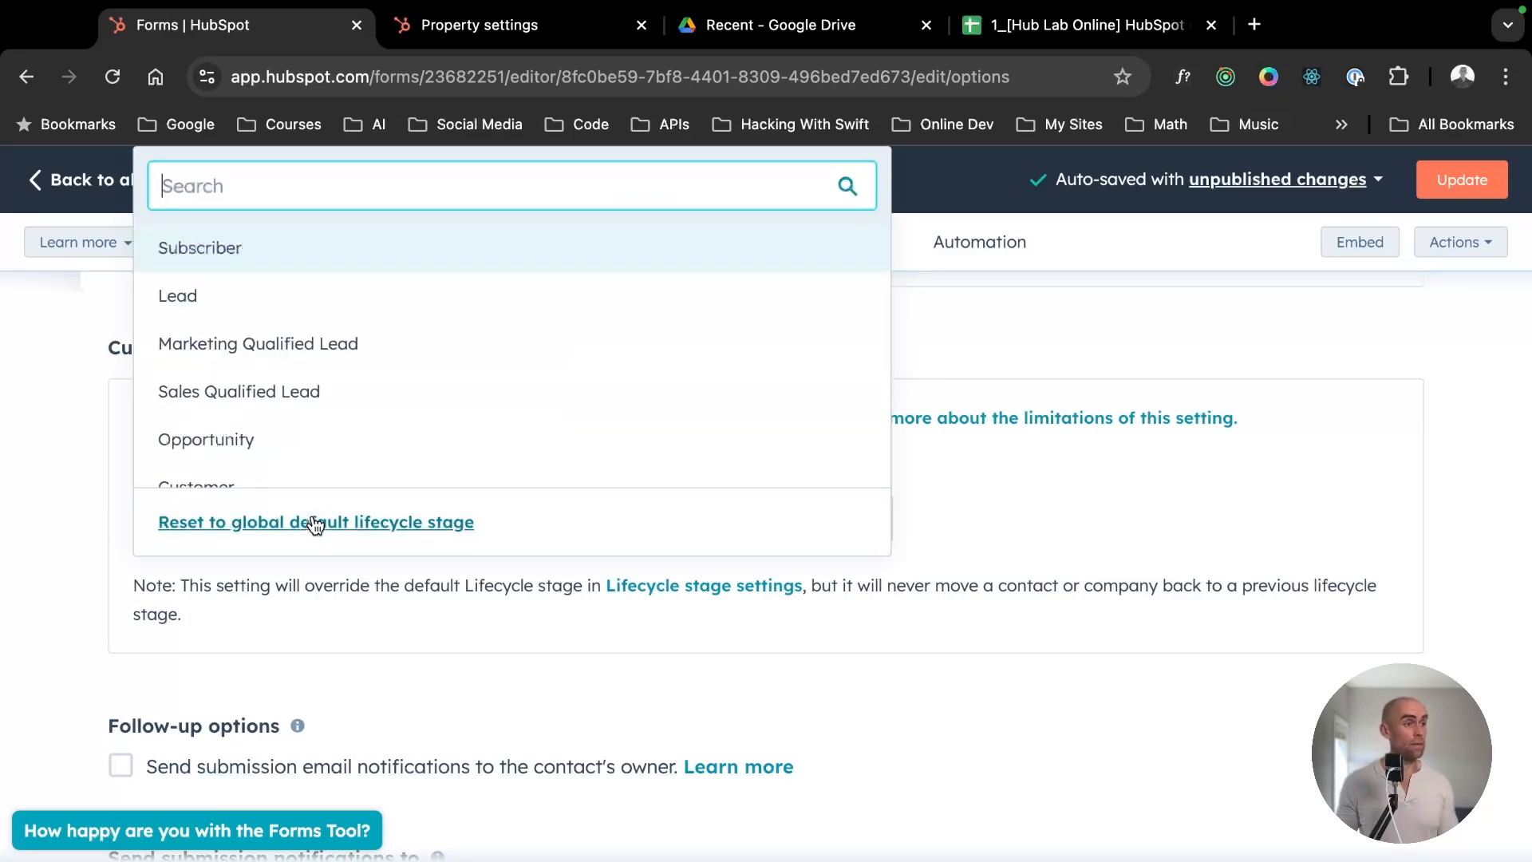
click(341, 356)
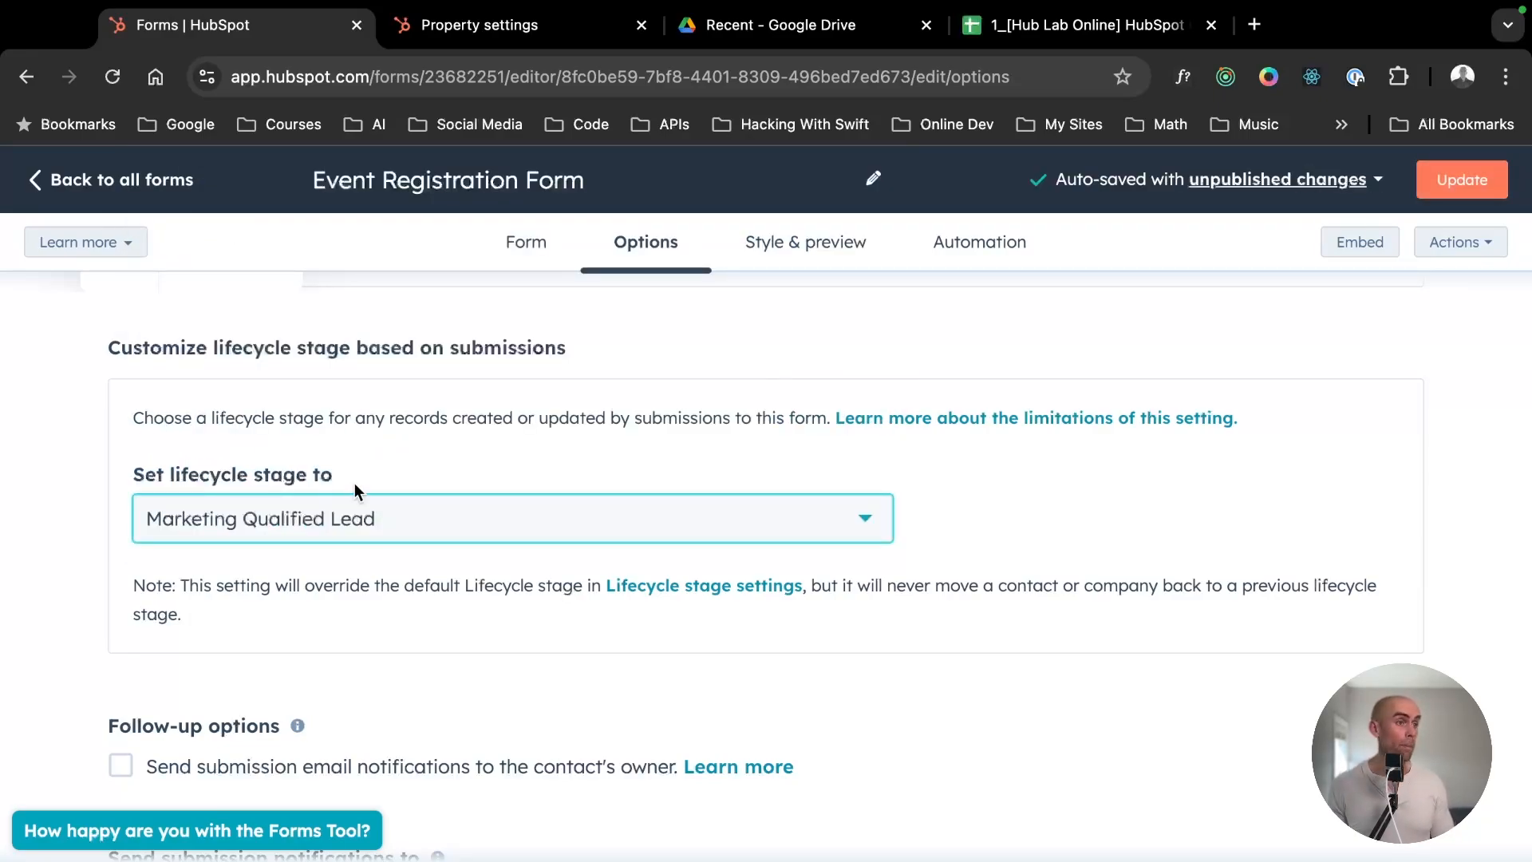
- Enable submission email notifications to the contact's owner in the follow-up options
scroll(358, 478, down, 4)
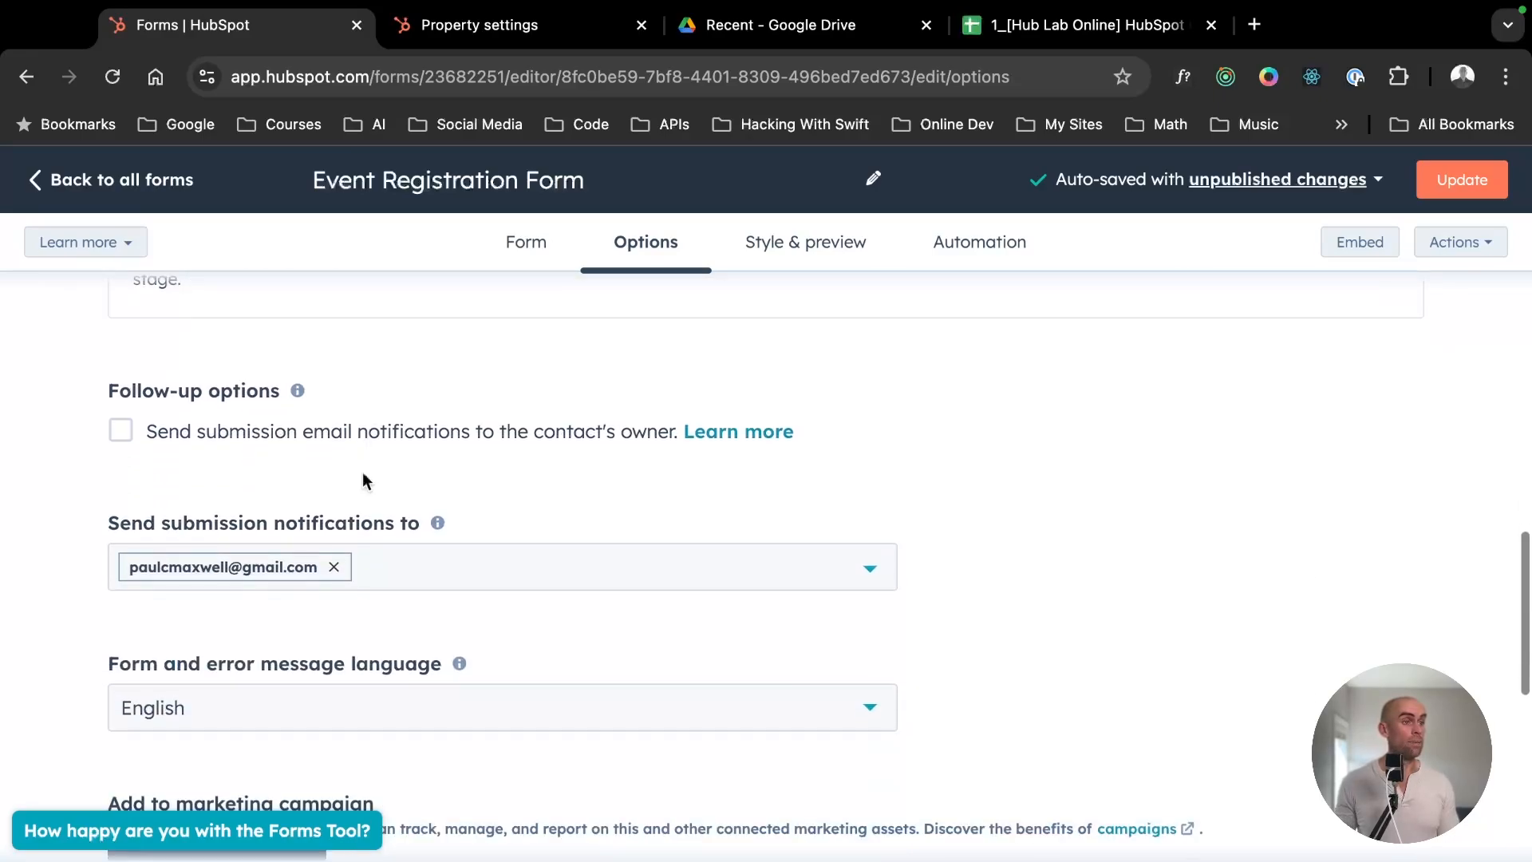
click(257, 443)
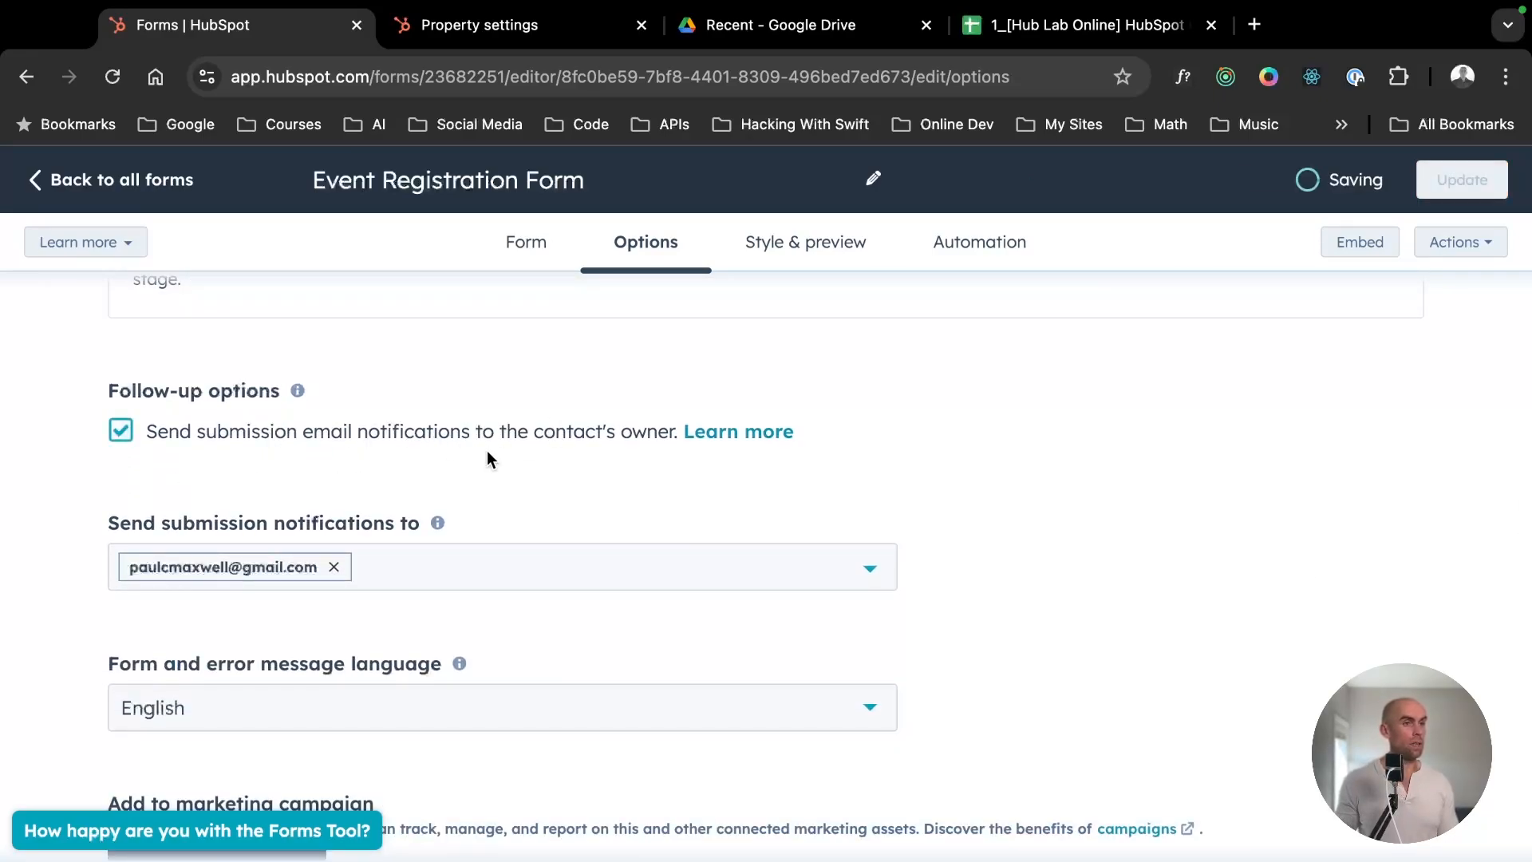
scroll(448, 469, down, 1)
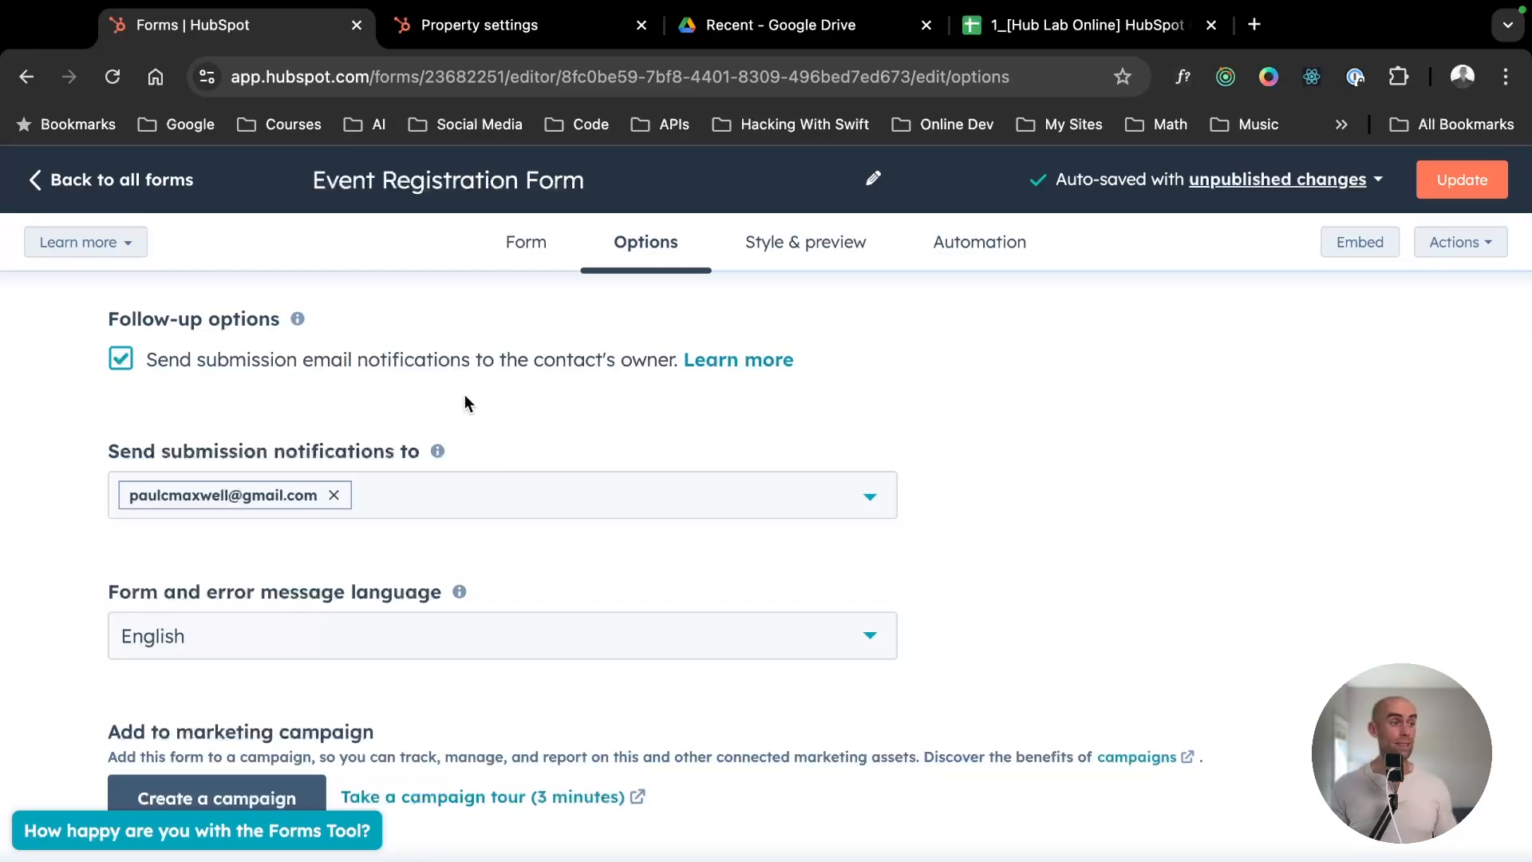
- Examine the marketing campaign option and the other submission settings, especially the description of always creating a contact for a new email address
scroll(464, 399, down, 5)
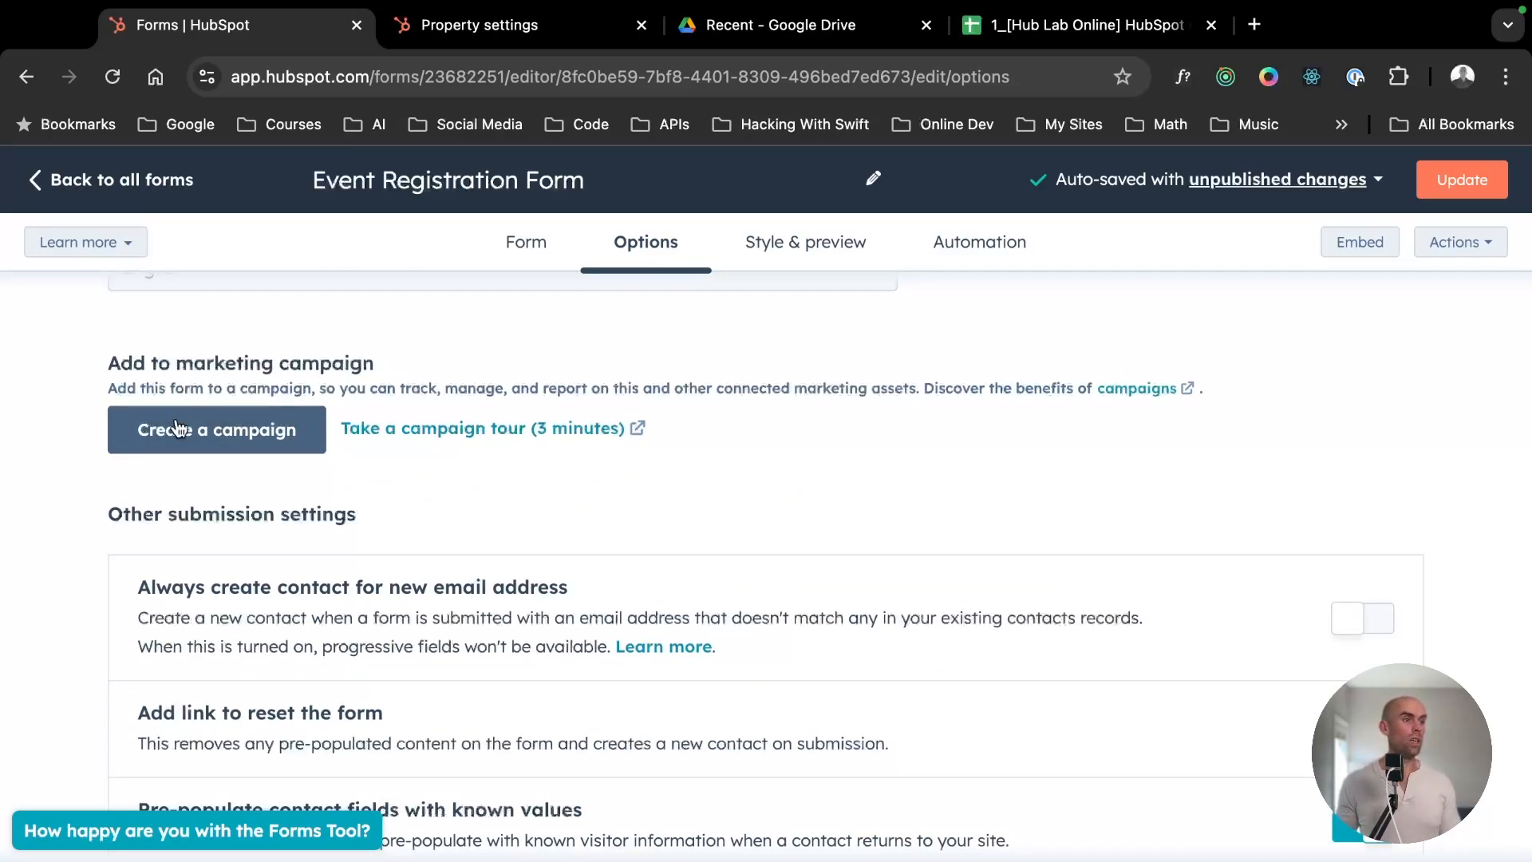
scroll(184, 434, down, 1)
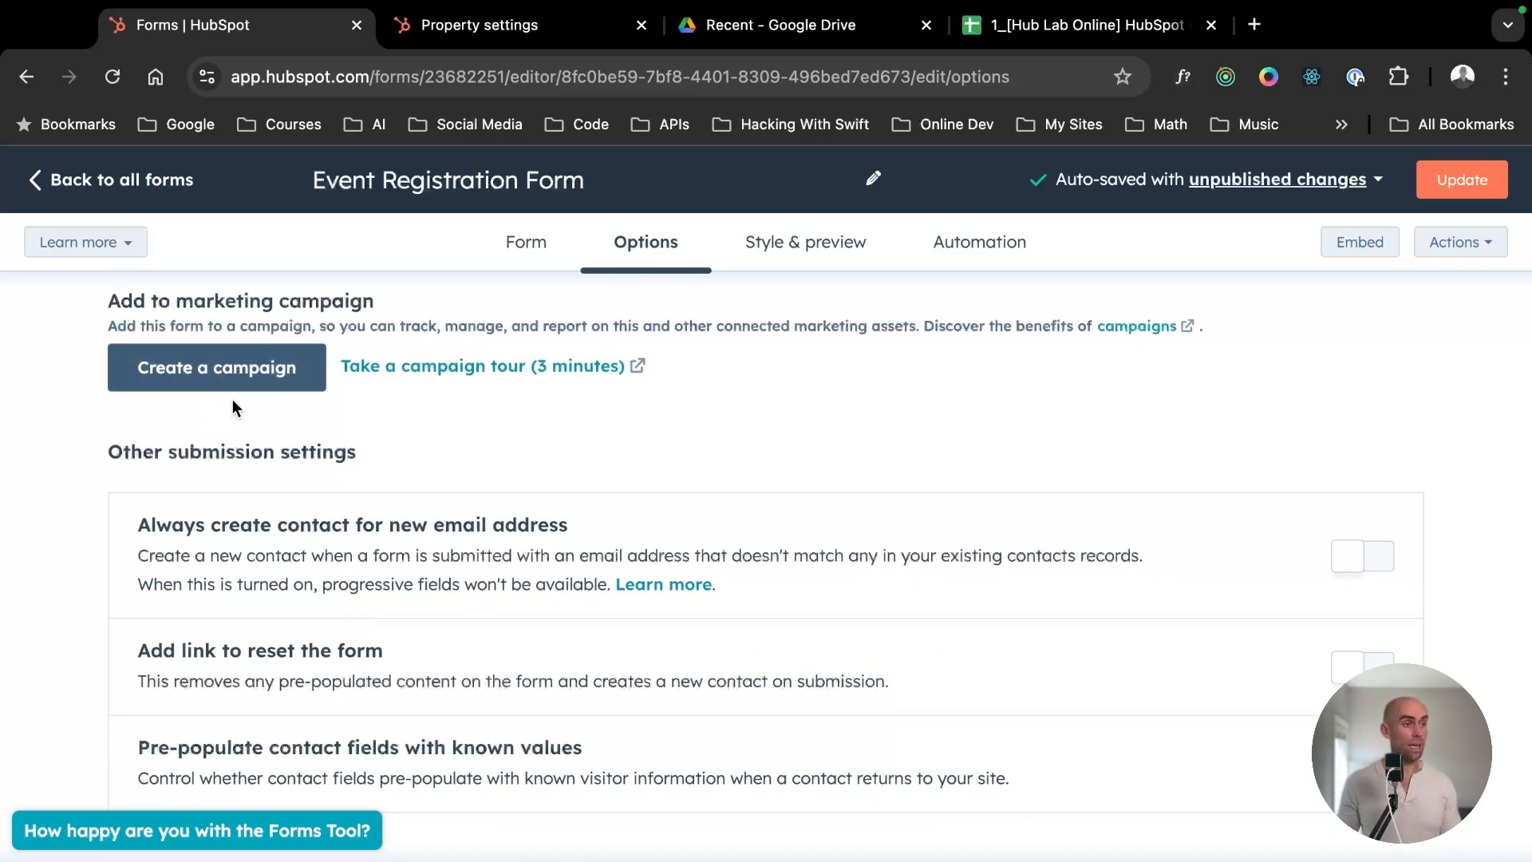
scroll(256, 400, down, 1)
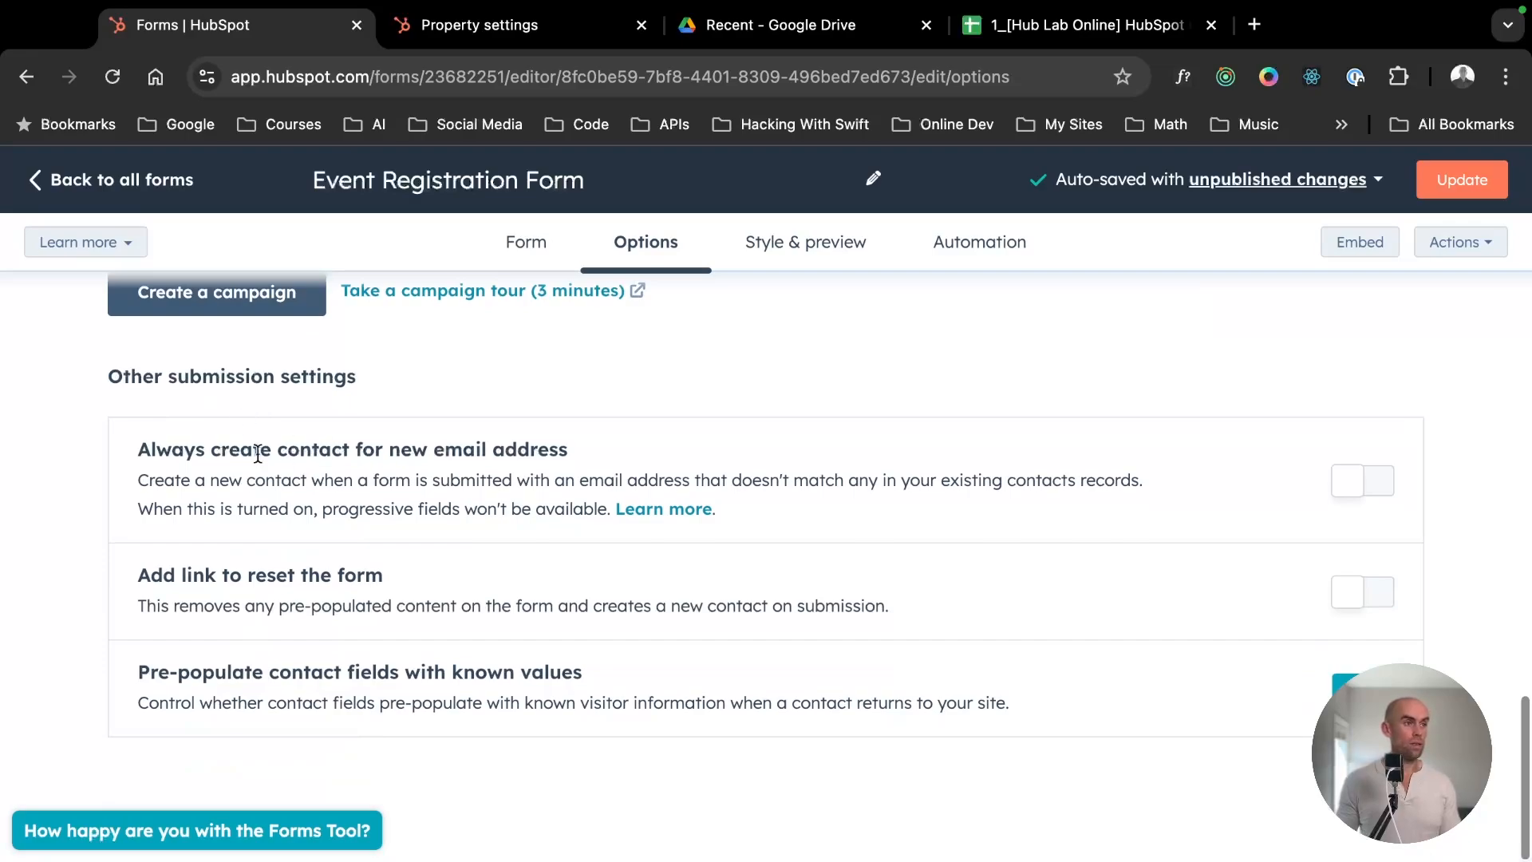
drag(363, 369, 41, 384)
click(252, 386)
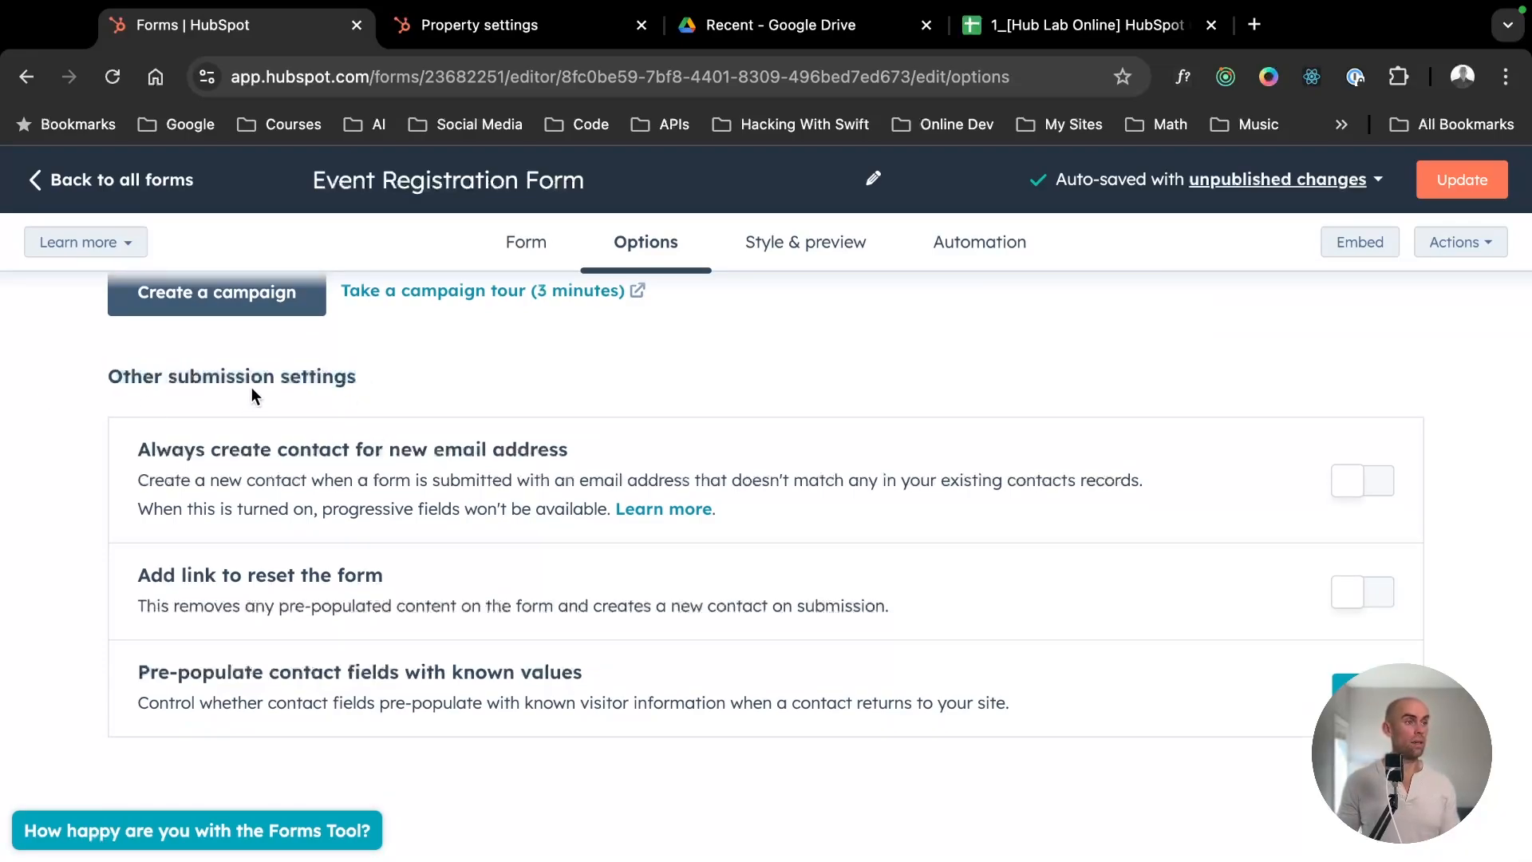
drag(138, 449, 600, 446)
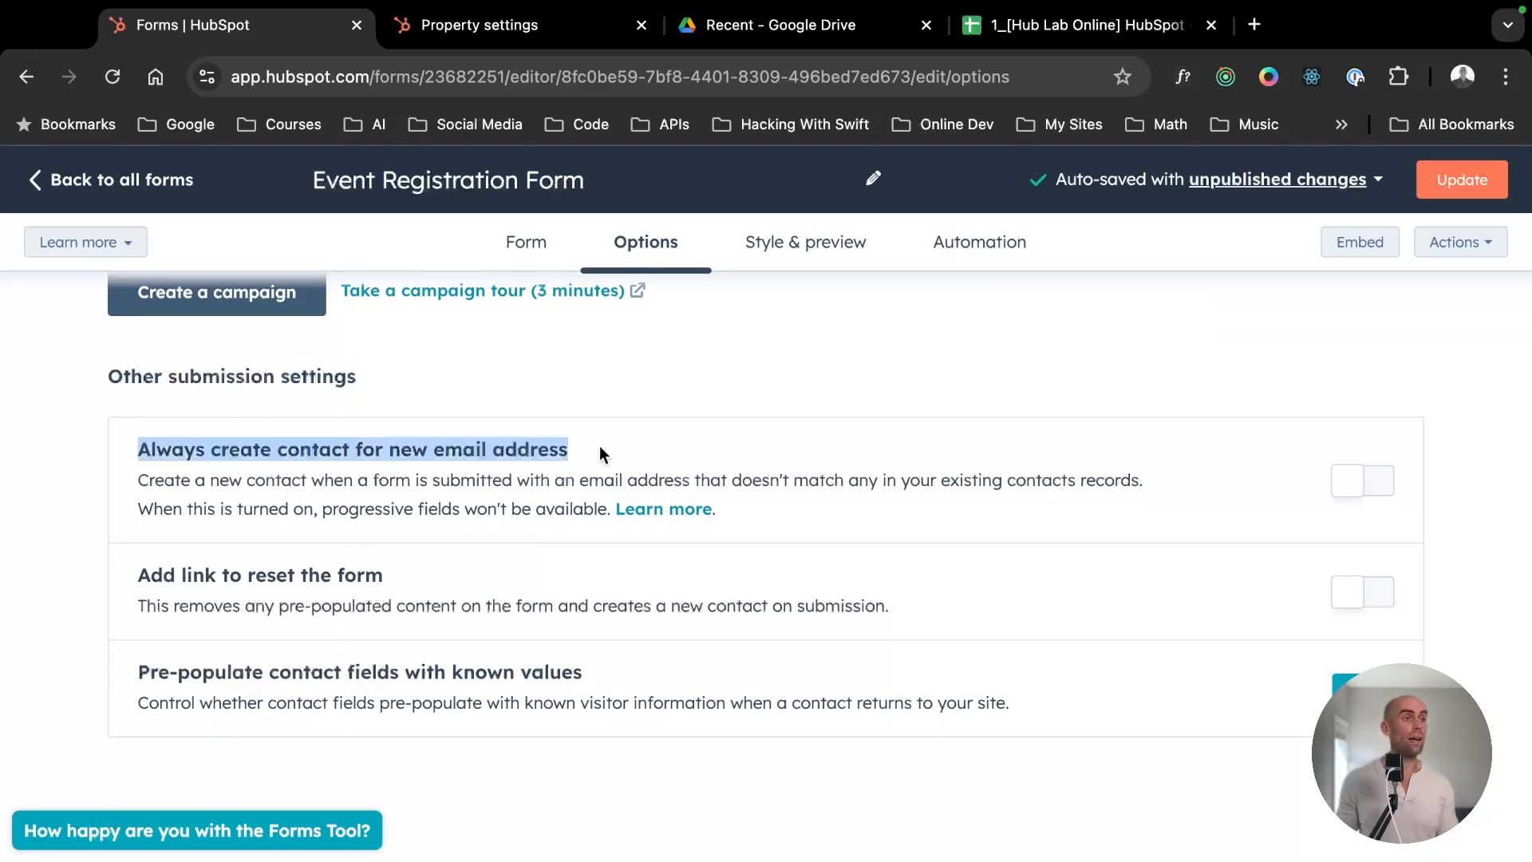
click(594, 448)
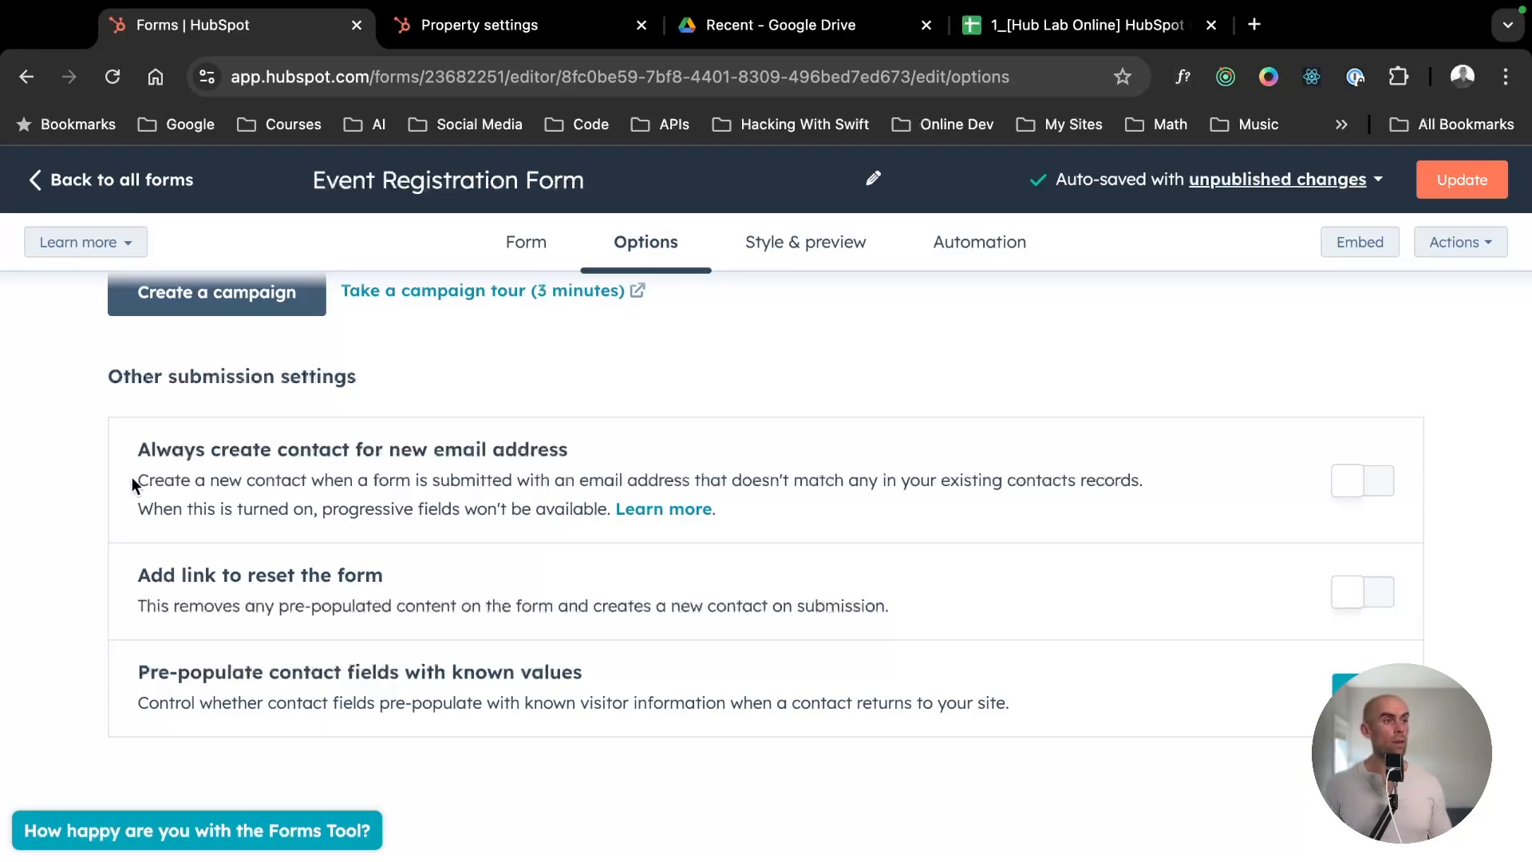
drag(139, 476, 1152, 488)
click(210, 477)
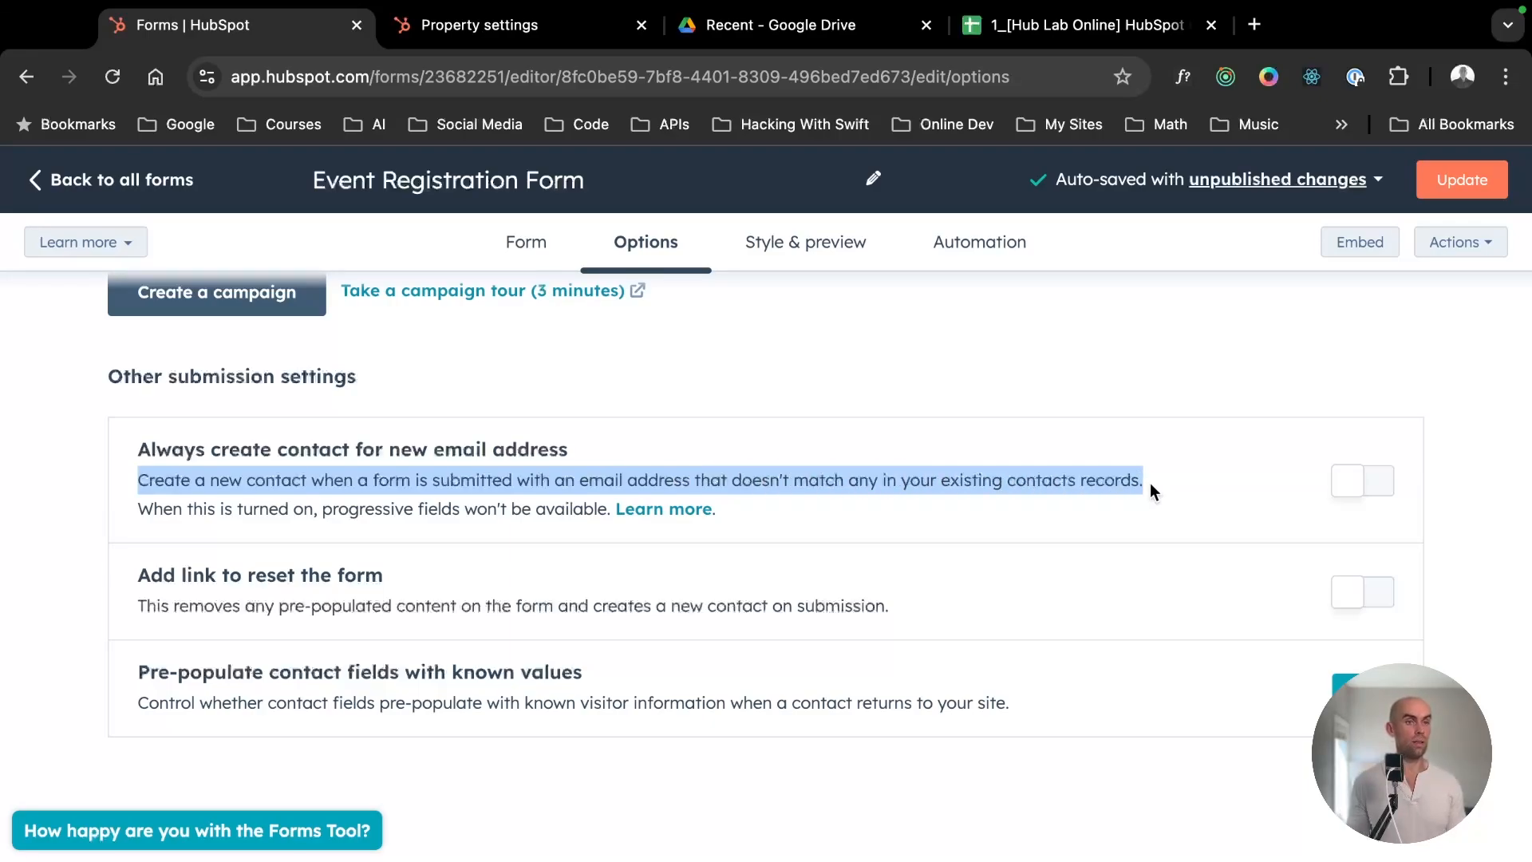
click(284, 498)
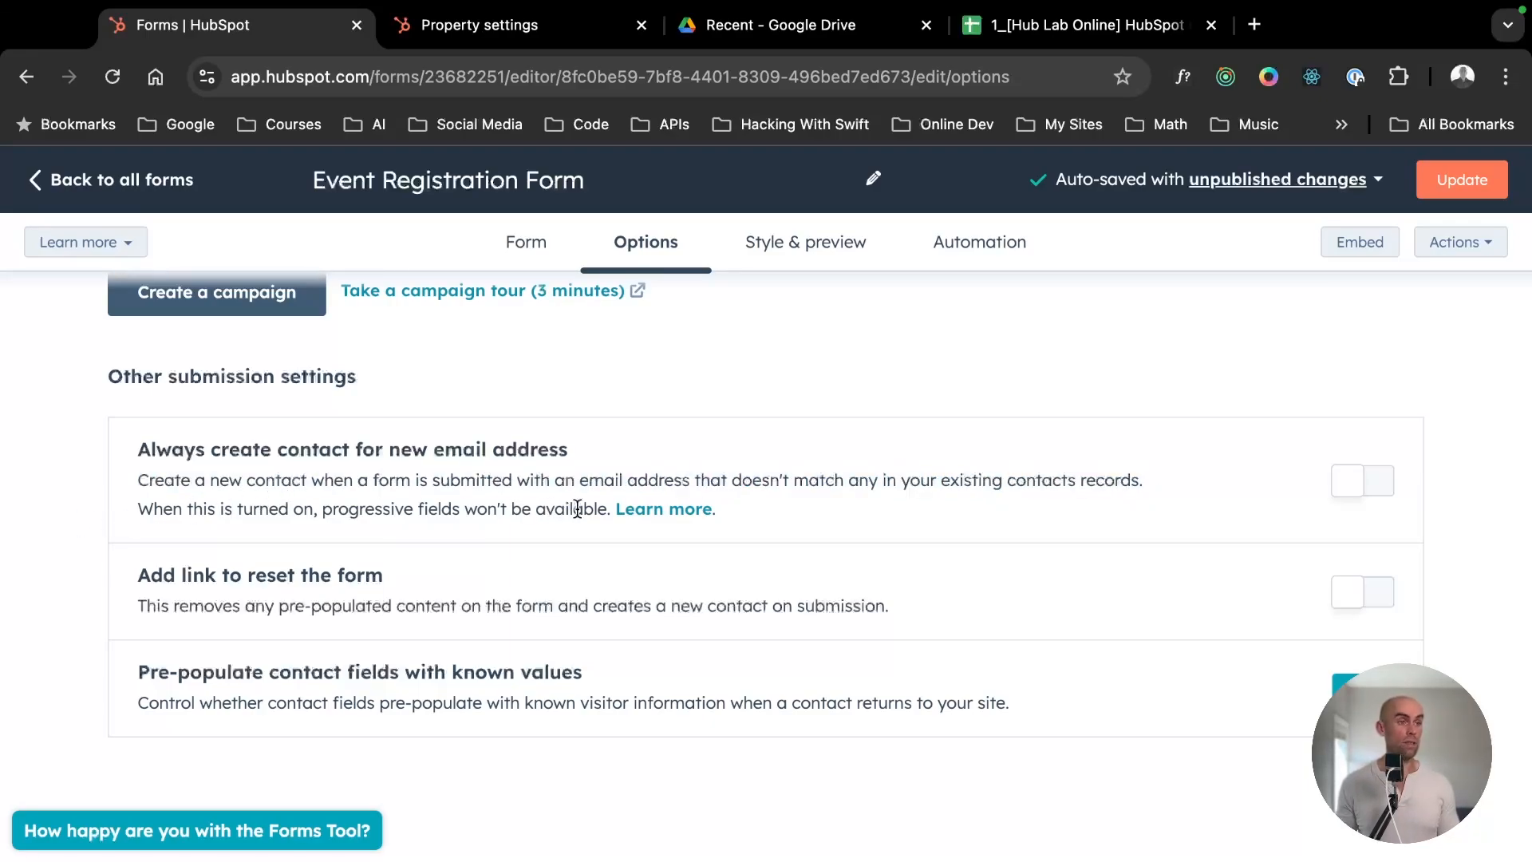
- Open the help article on using progressive fields in forms and check which subscriptions include the feature
drag(577, 508, 508, 508)
click(662, 511)
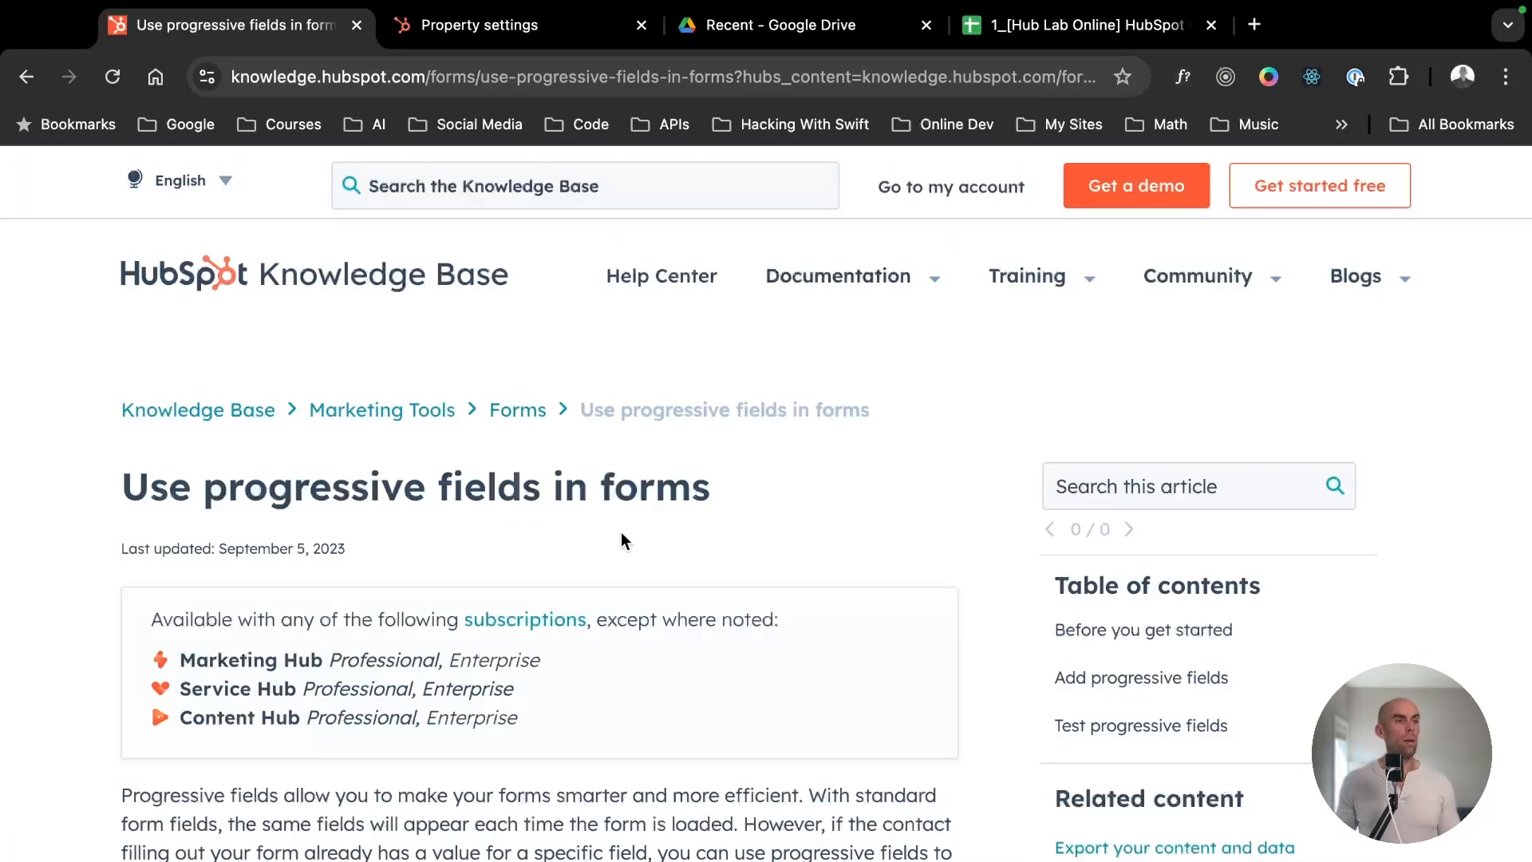
drag(752, 507, 68, 505)
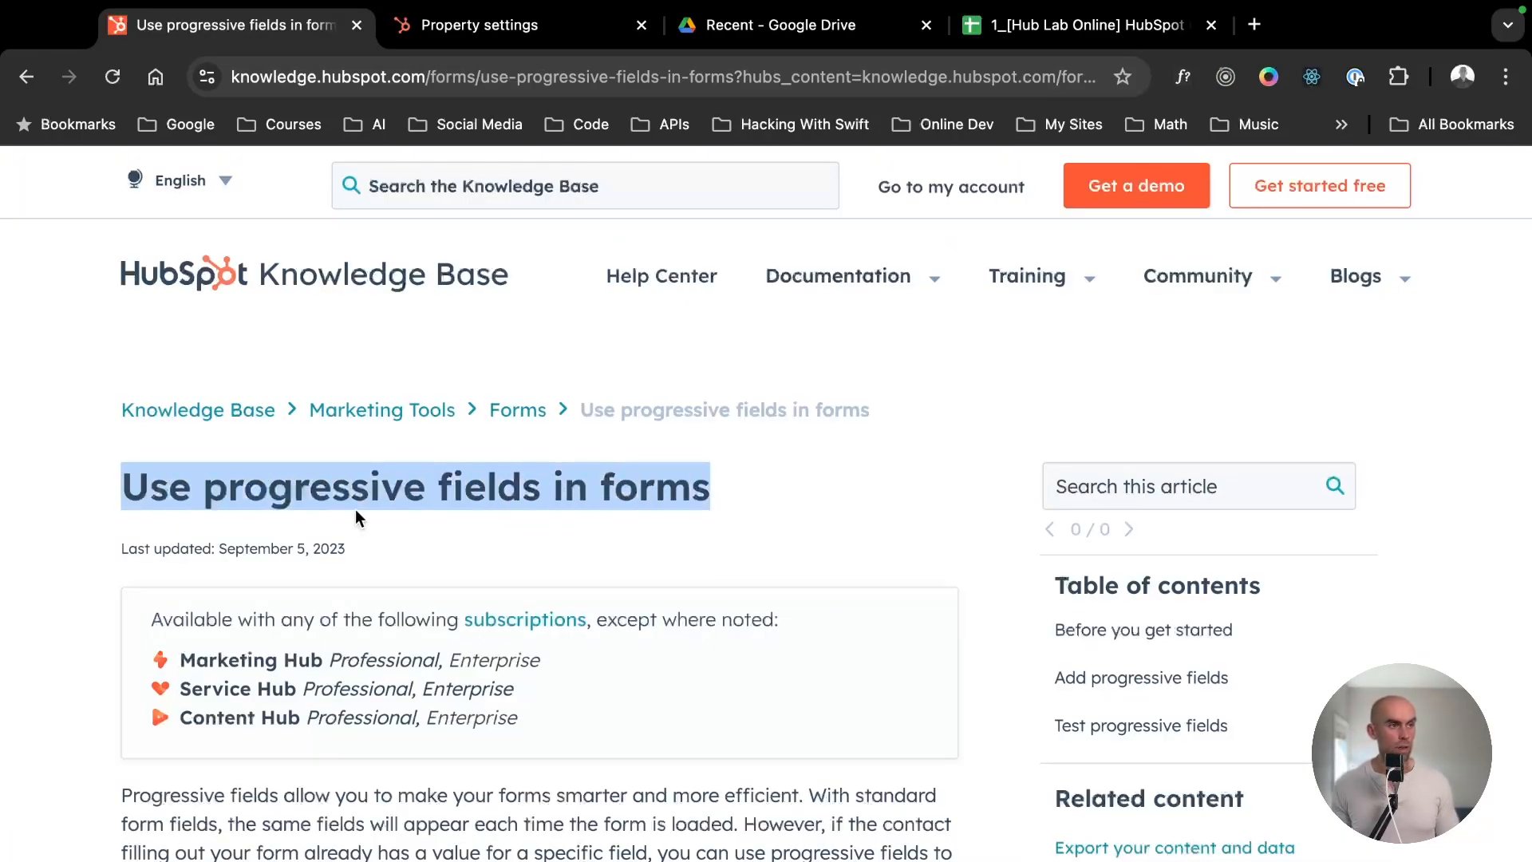
scroll(355, 517, down, 1)
drag(584, 615, 201, 589)
click(31, 79)
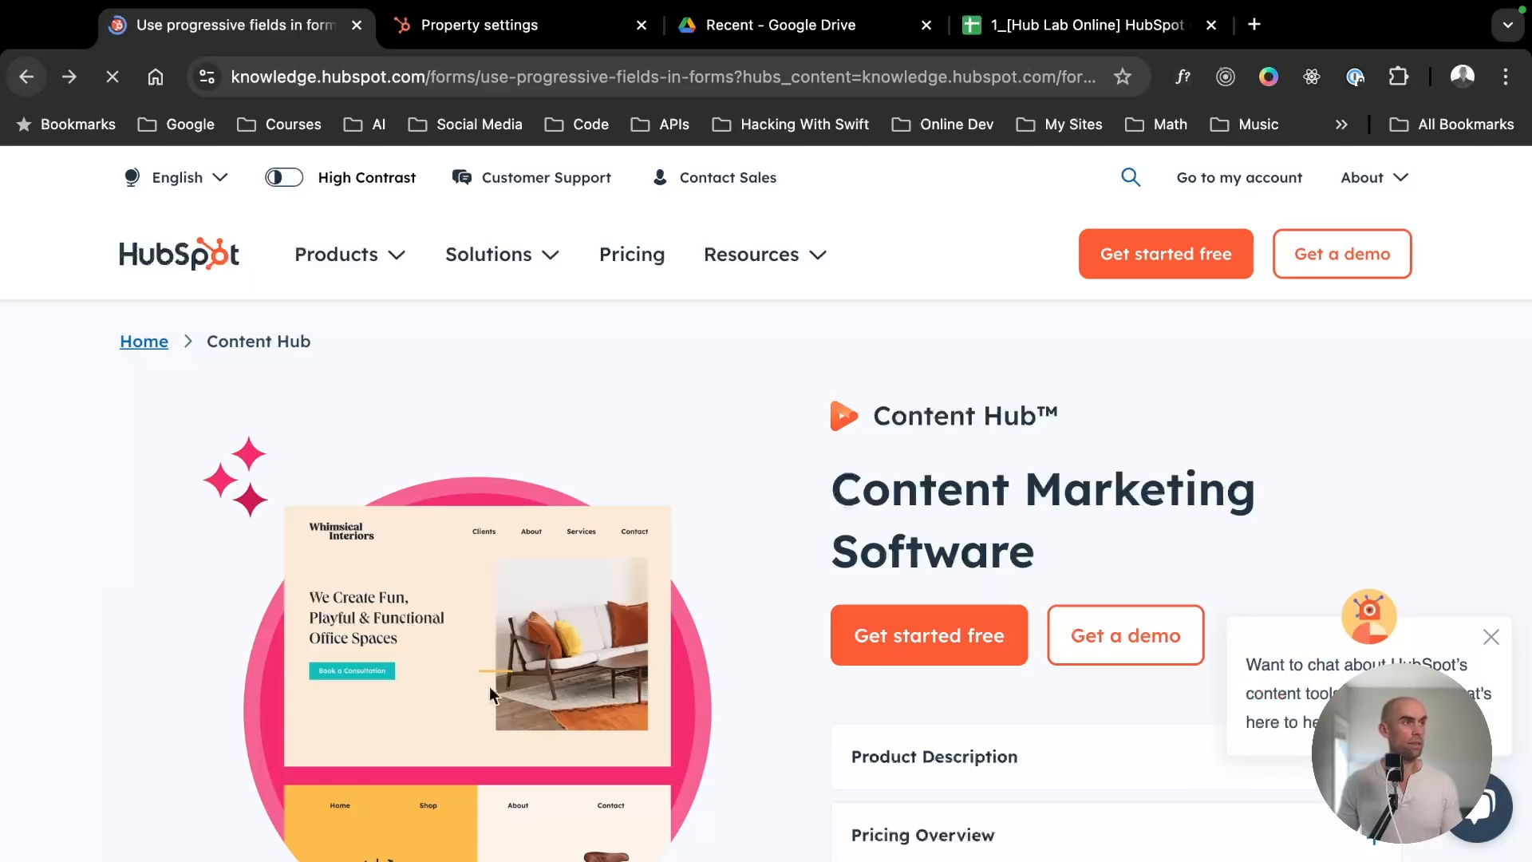
drag(562, 636, 124, 568)
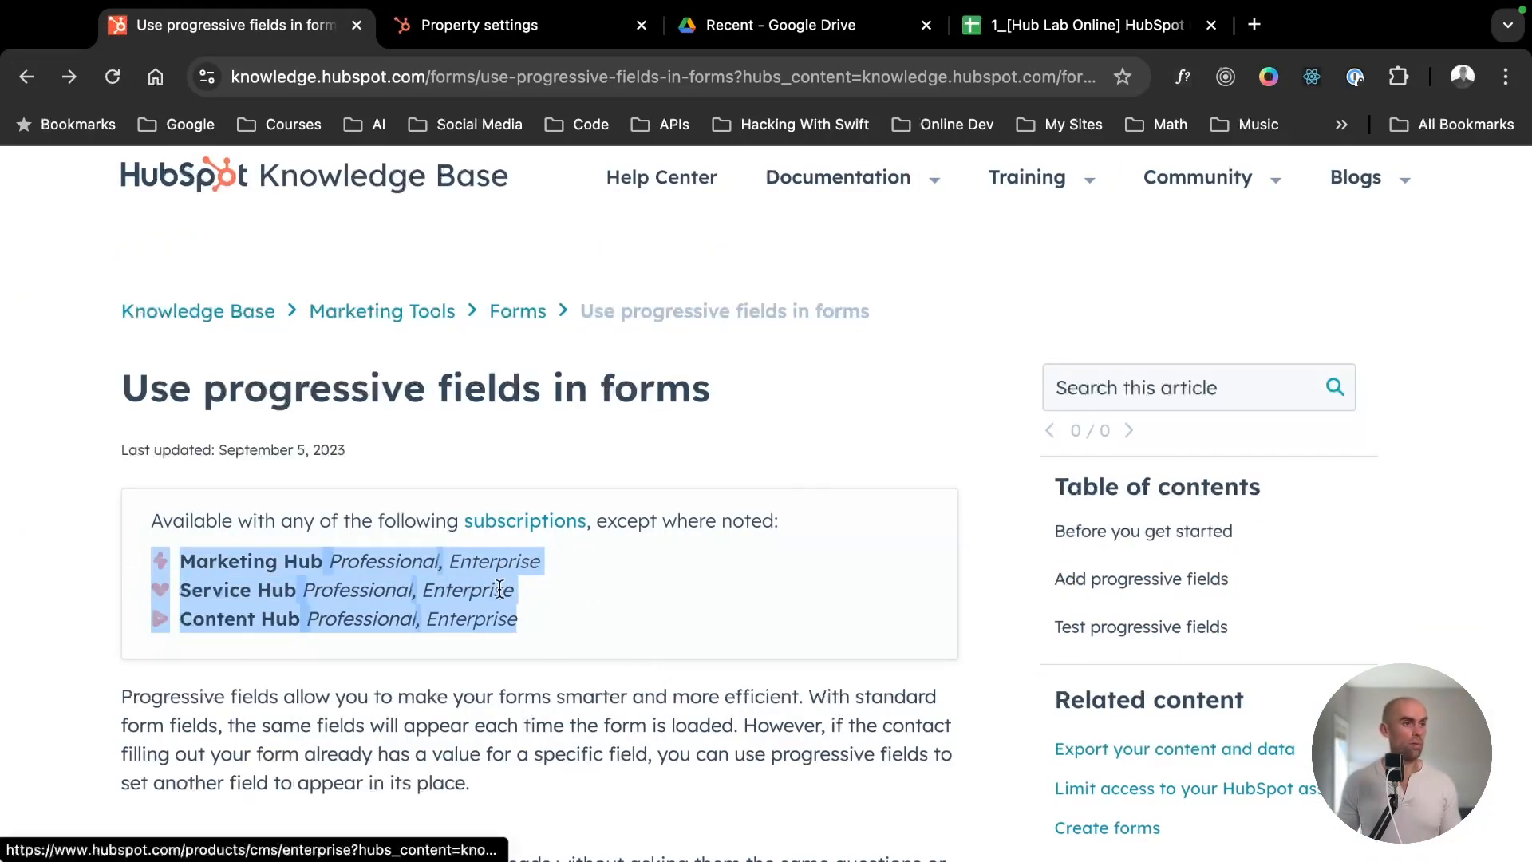
click(507, 693)
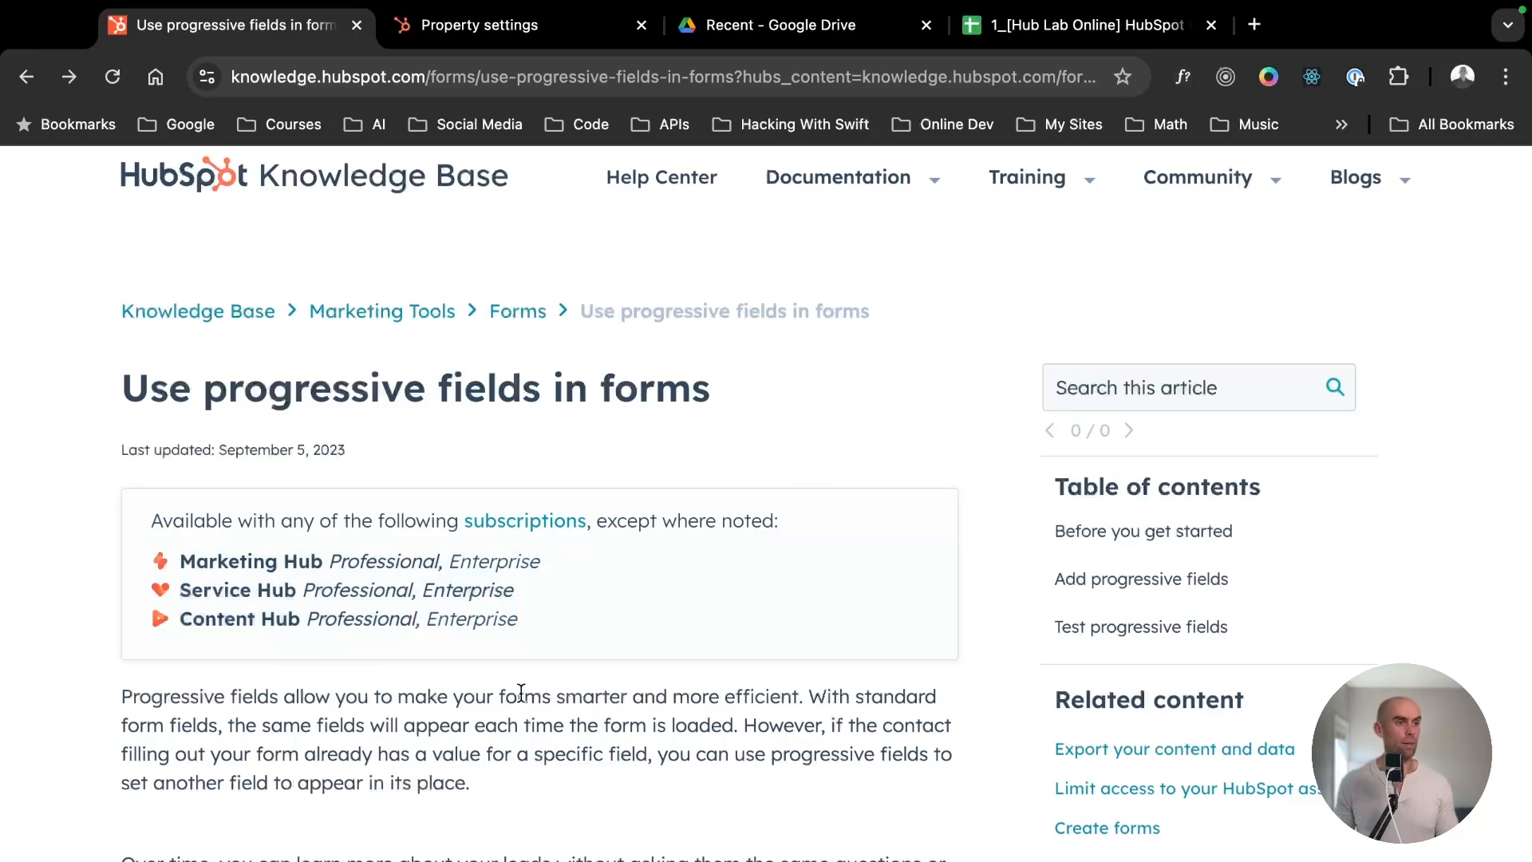
- Read the article's introduction on replacing fields that already have a value for the contact
scroll(518, 692, down, 1)
scroll(521, 694, down, 2)
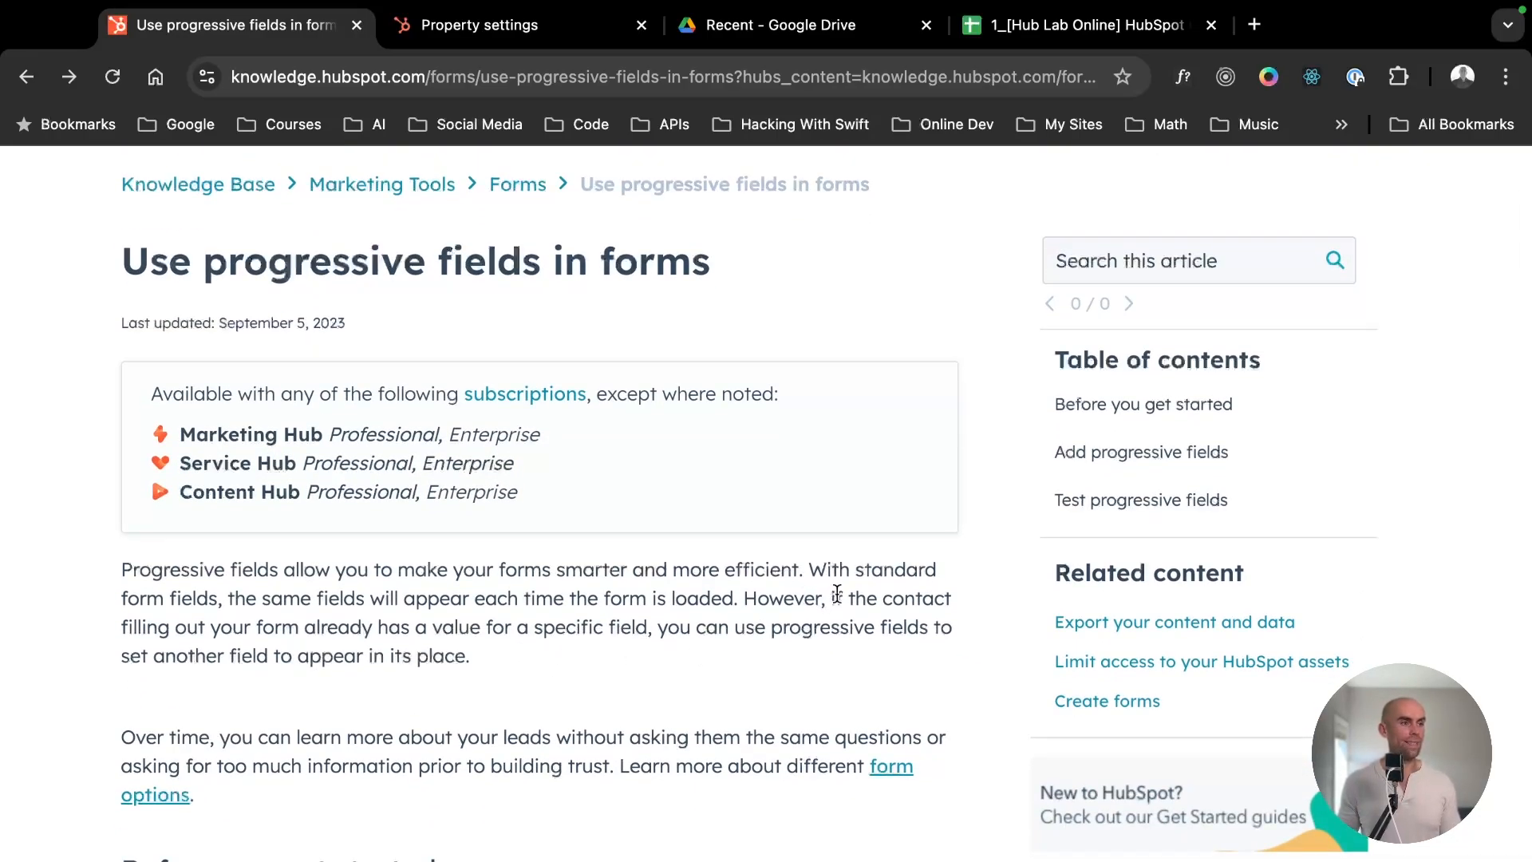
drag(836, 594, 651, 632)
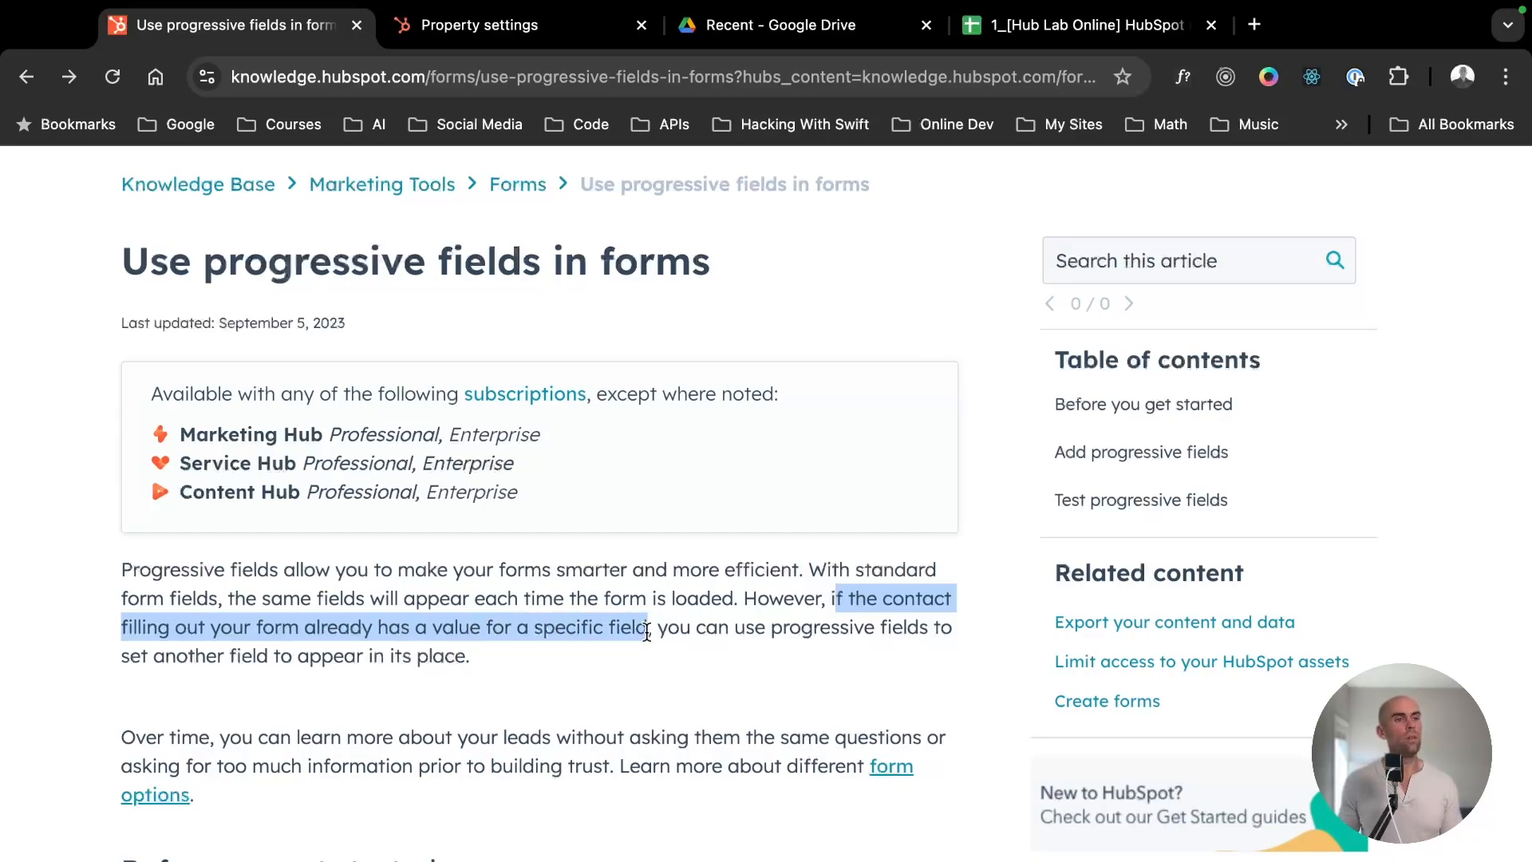
drag(646, 632, 647, 654)
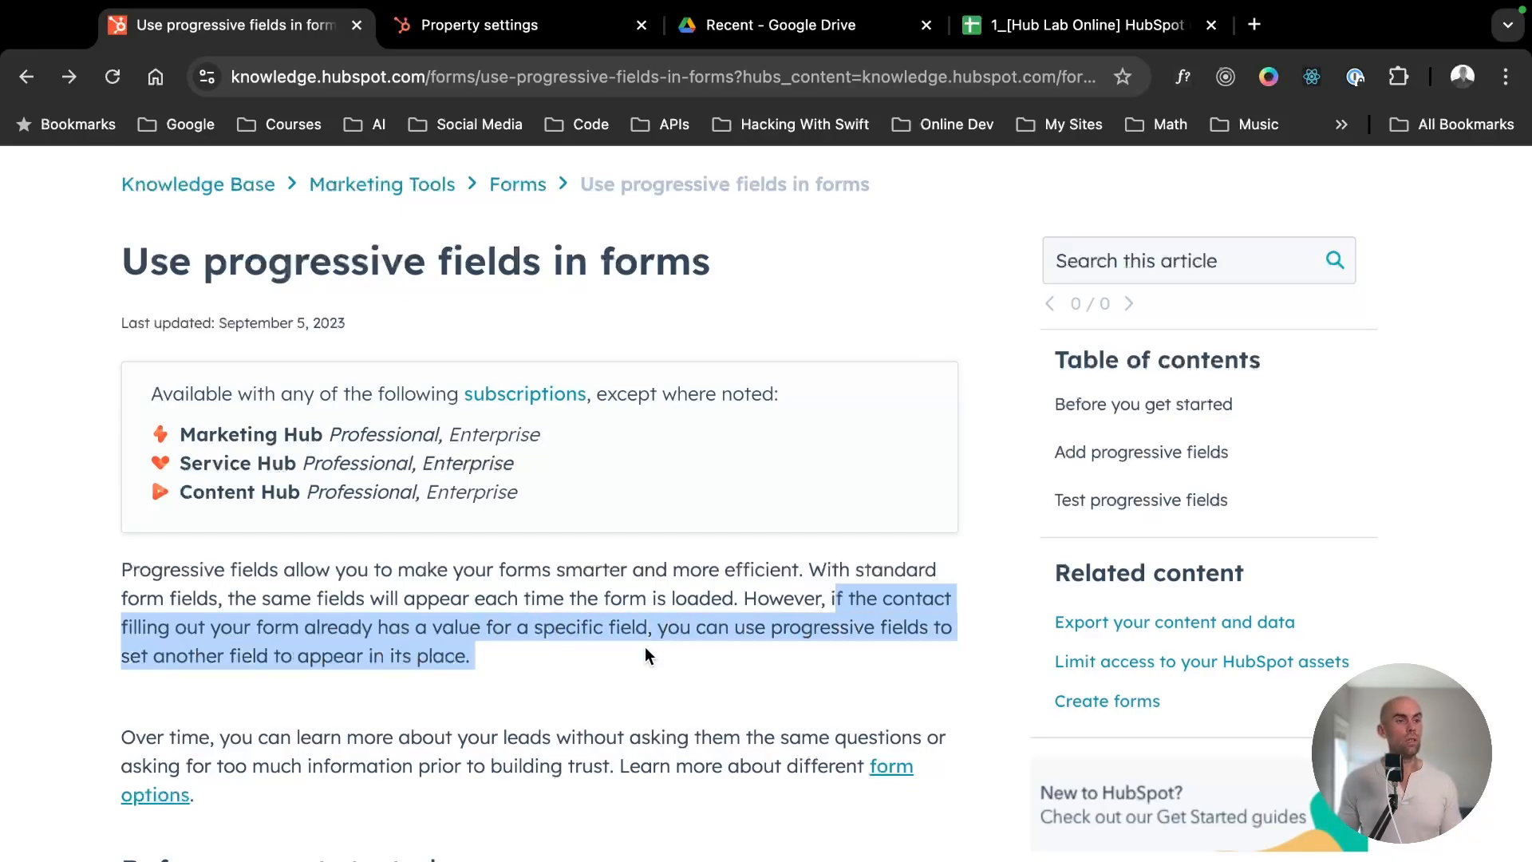
click(539, 670)
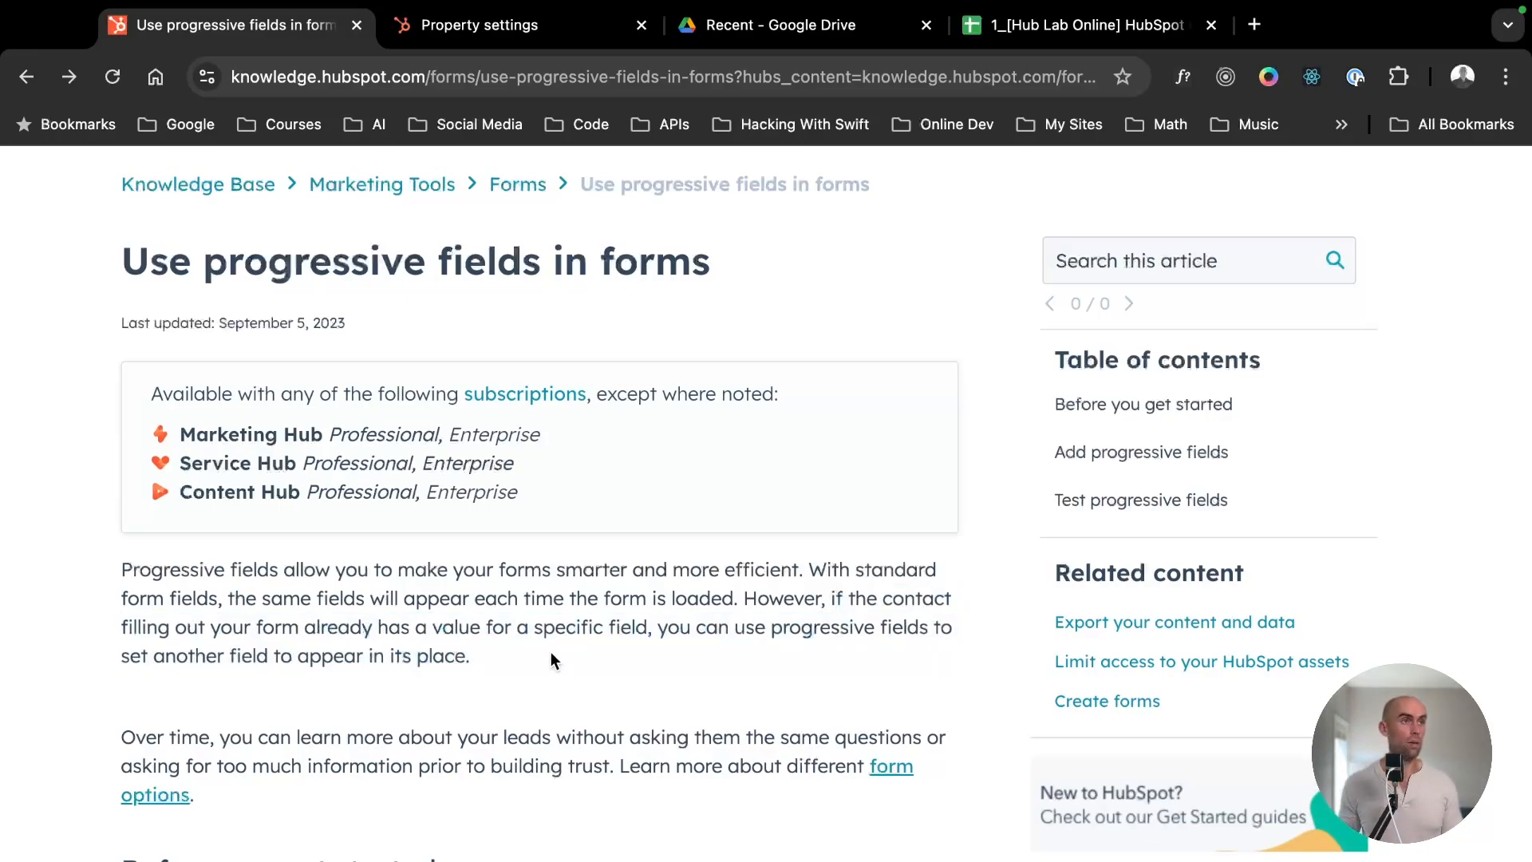
- Return to the Event Registration Form editor and review the fields at the end of the form
click(19, 79)
click(17, 80)
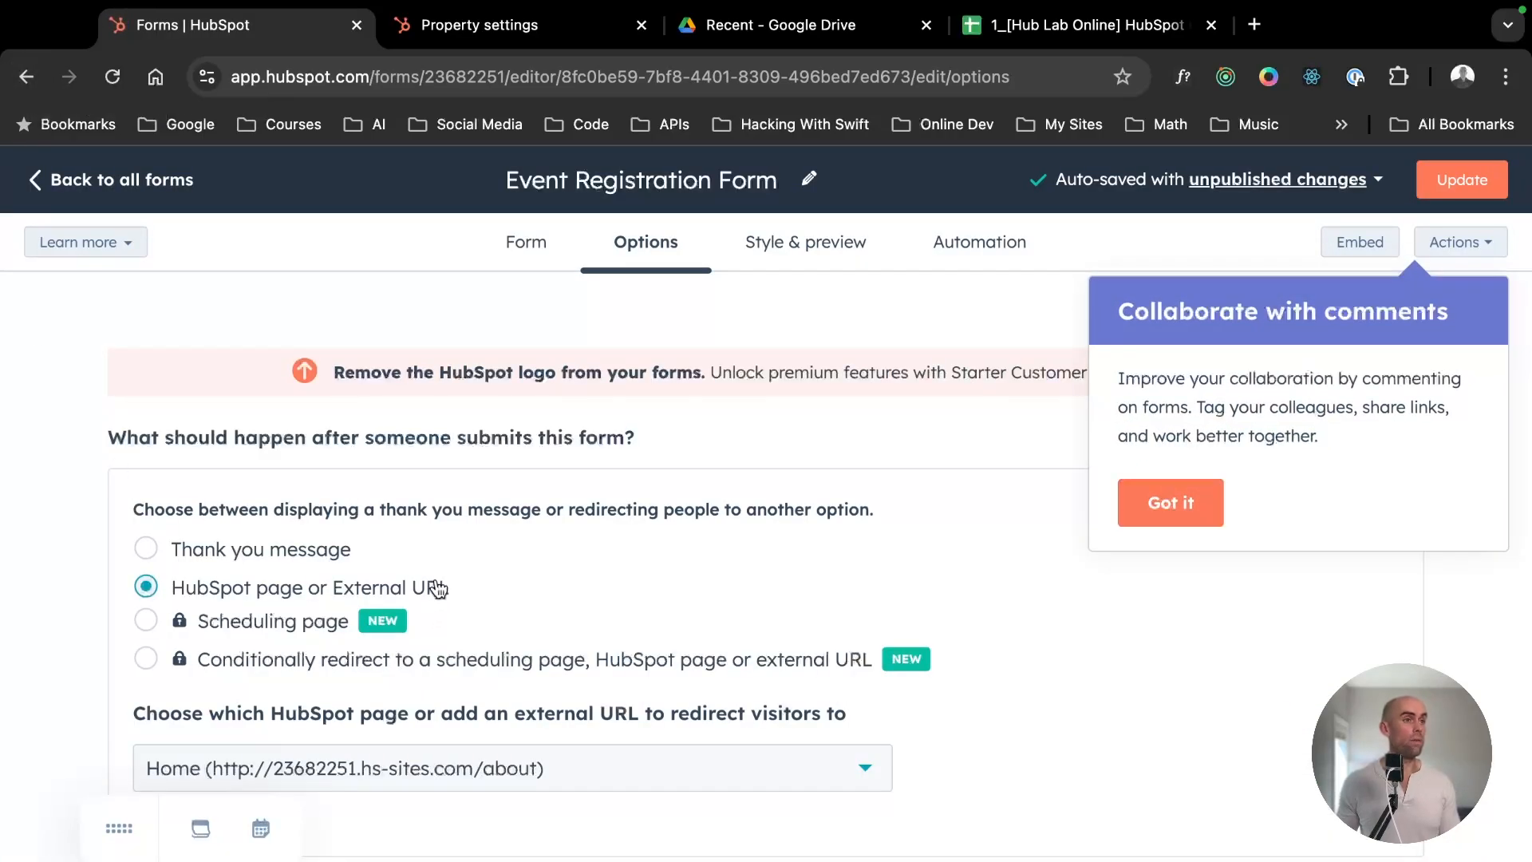
click(535, 247)
scroll(882, 601, down, 10)
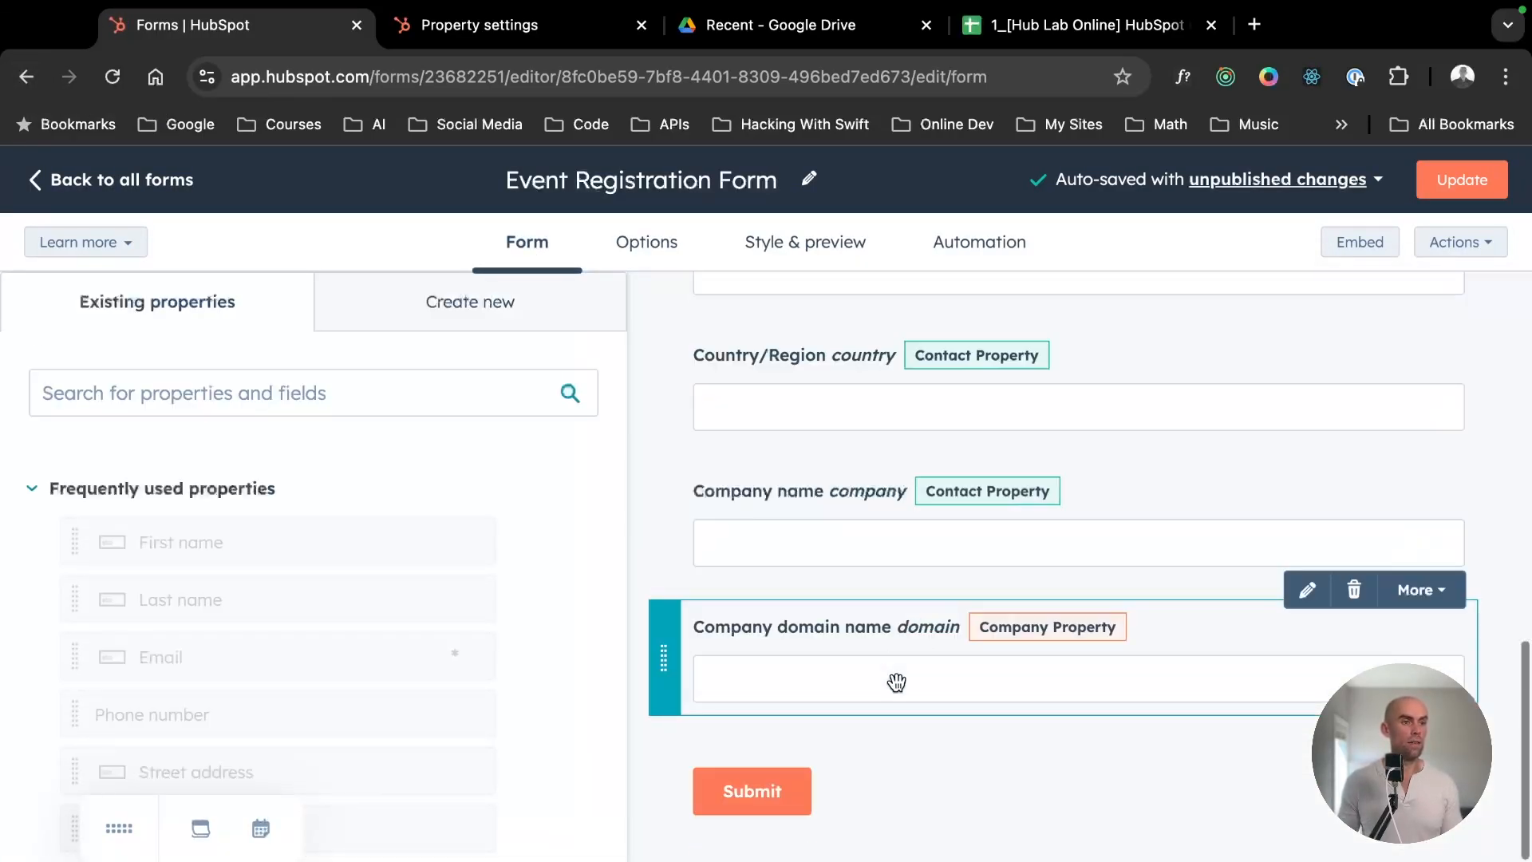
- Turn on always creating a contact for a new email address in the form's other submission settings
click(655, 246)
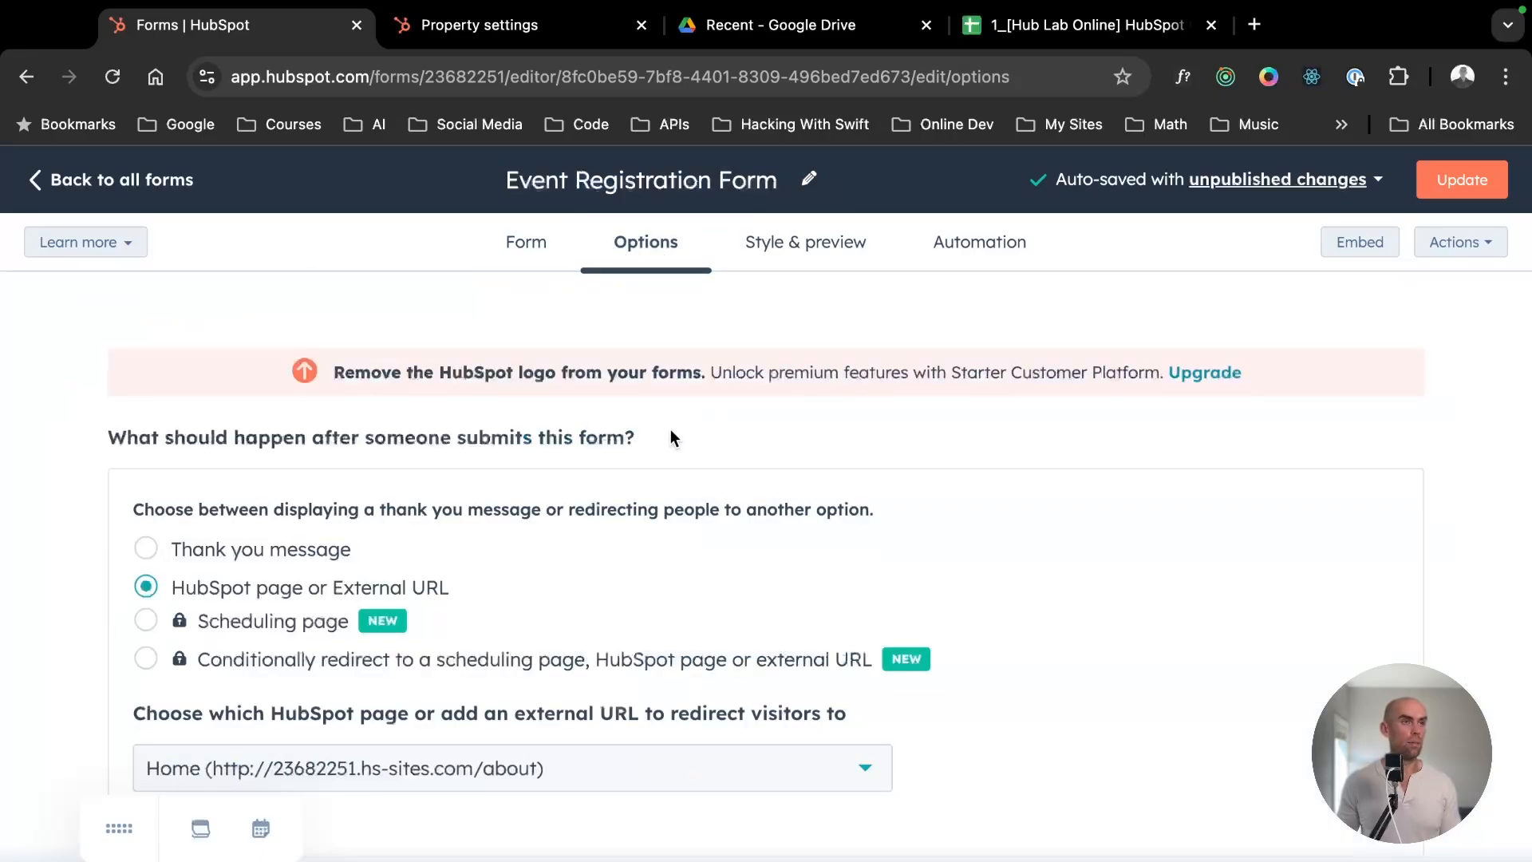
scroll(618, 559, down, 9)
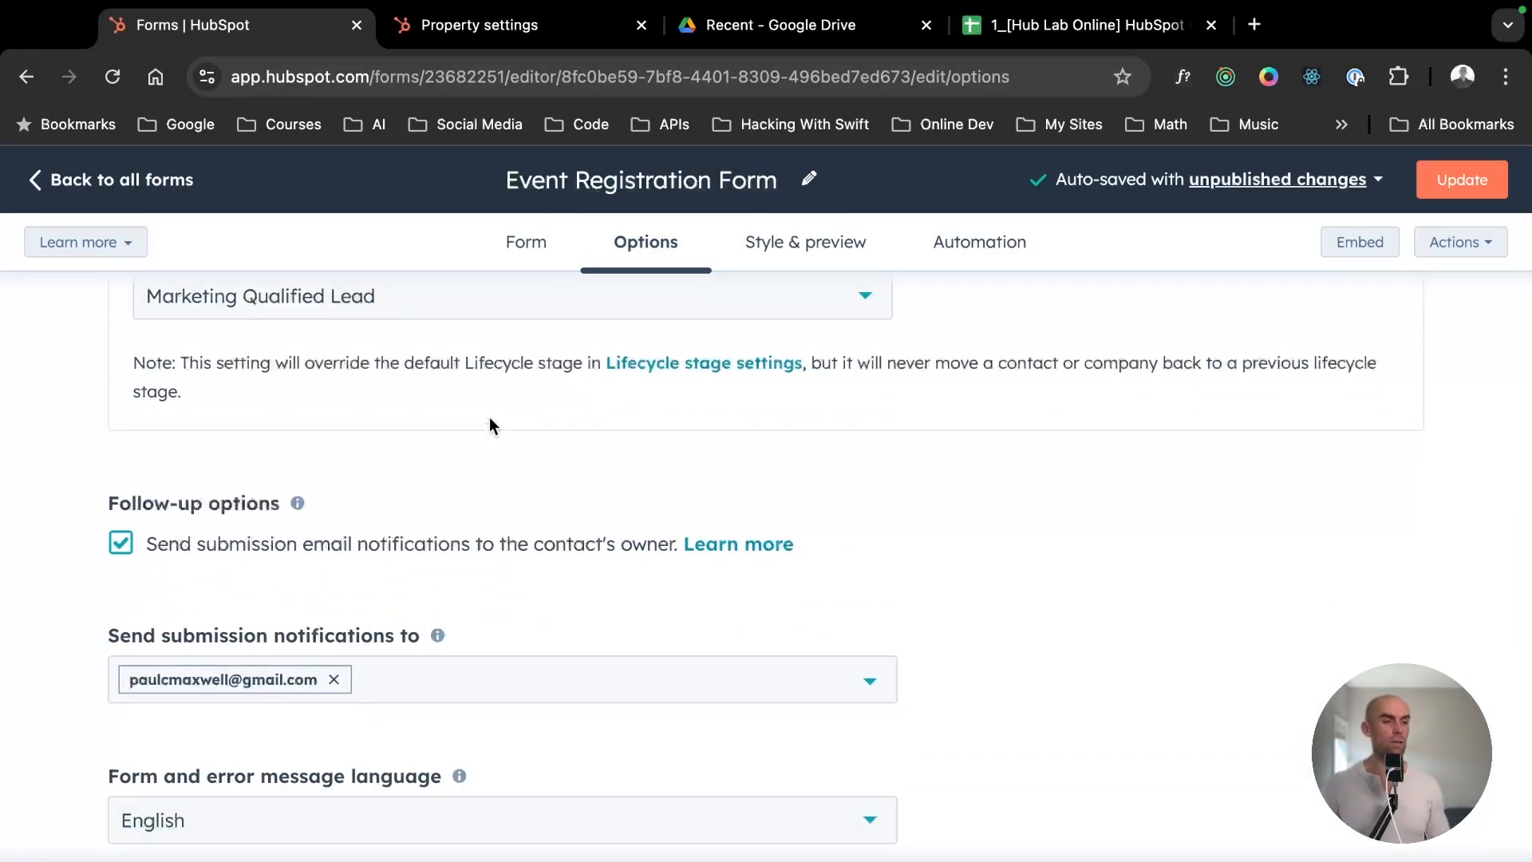
scroll(453, 465, down, 8)
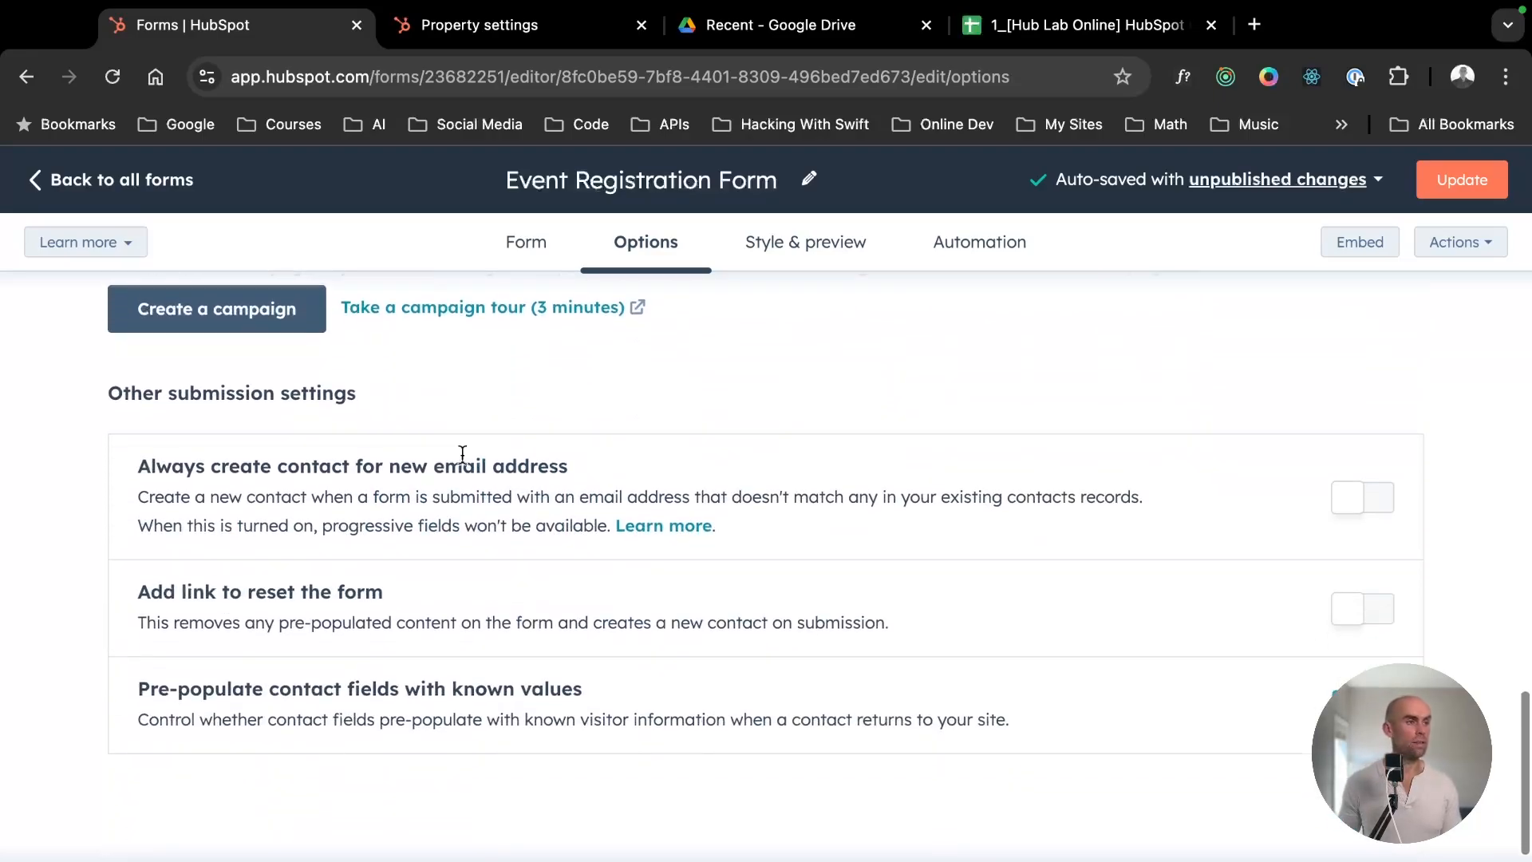
click(1340, 485)
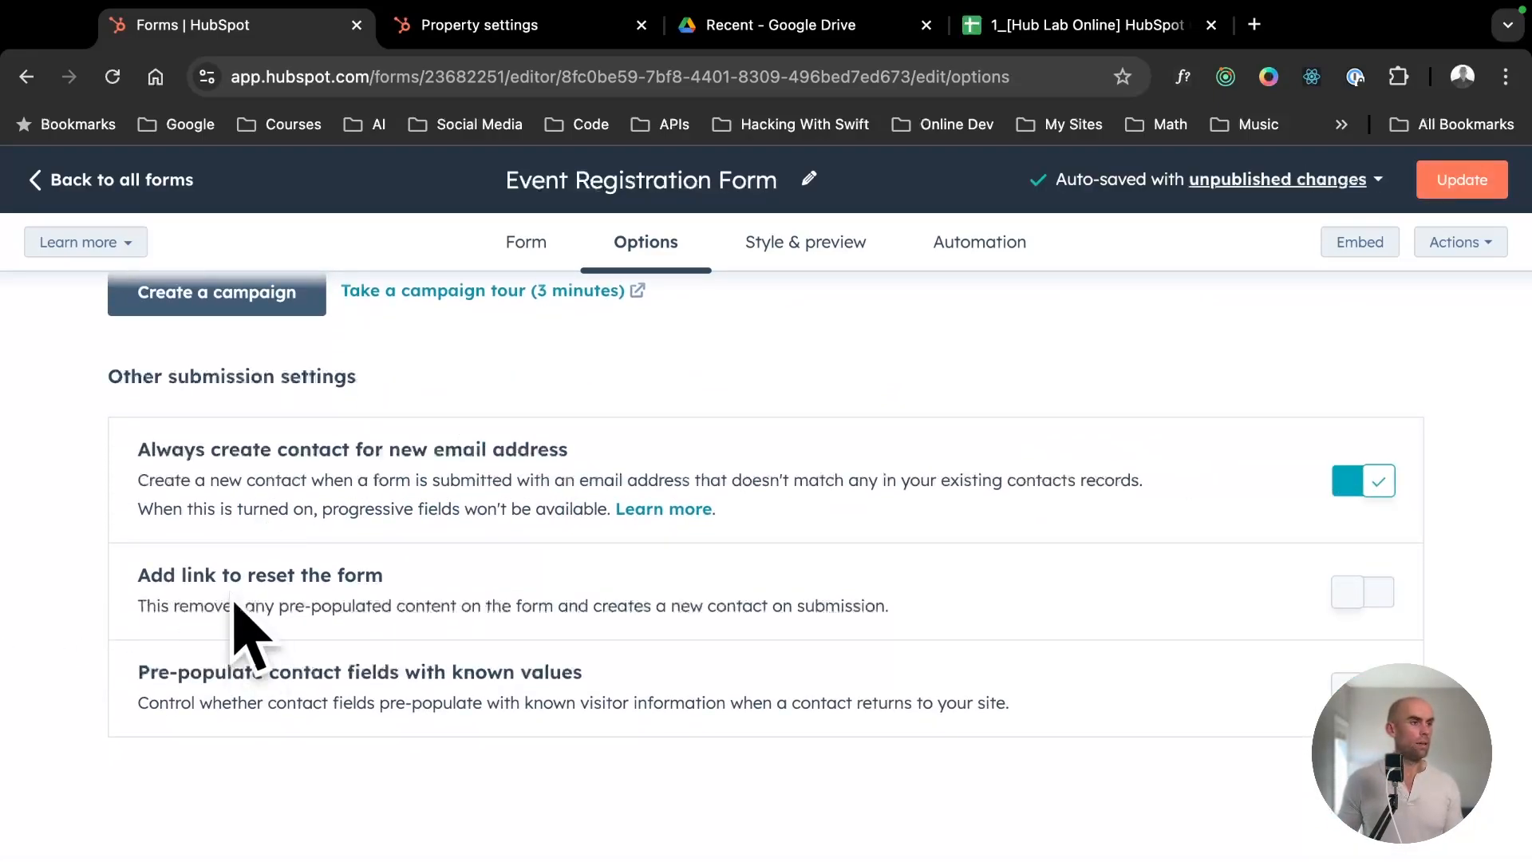
- Read the description of the option that adds a link to reset the form
drag(325, 598, 163, 574)
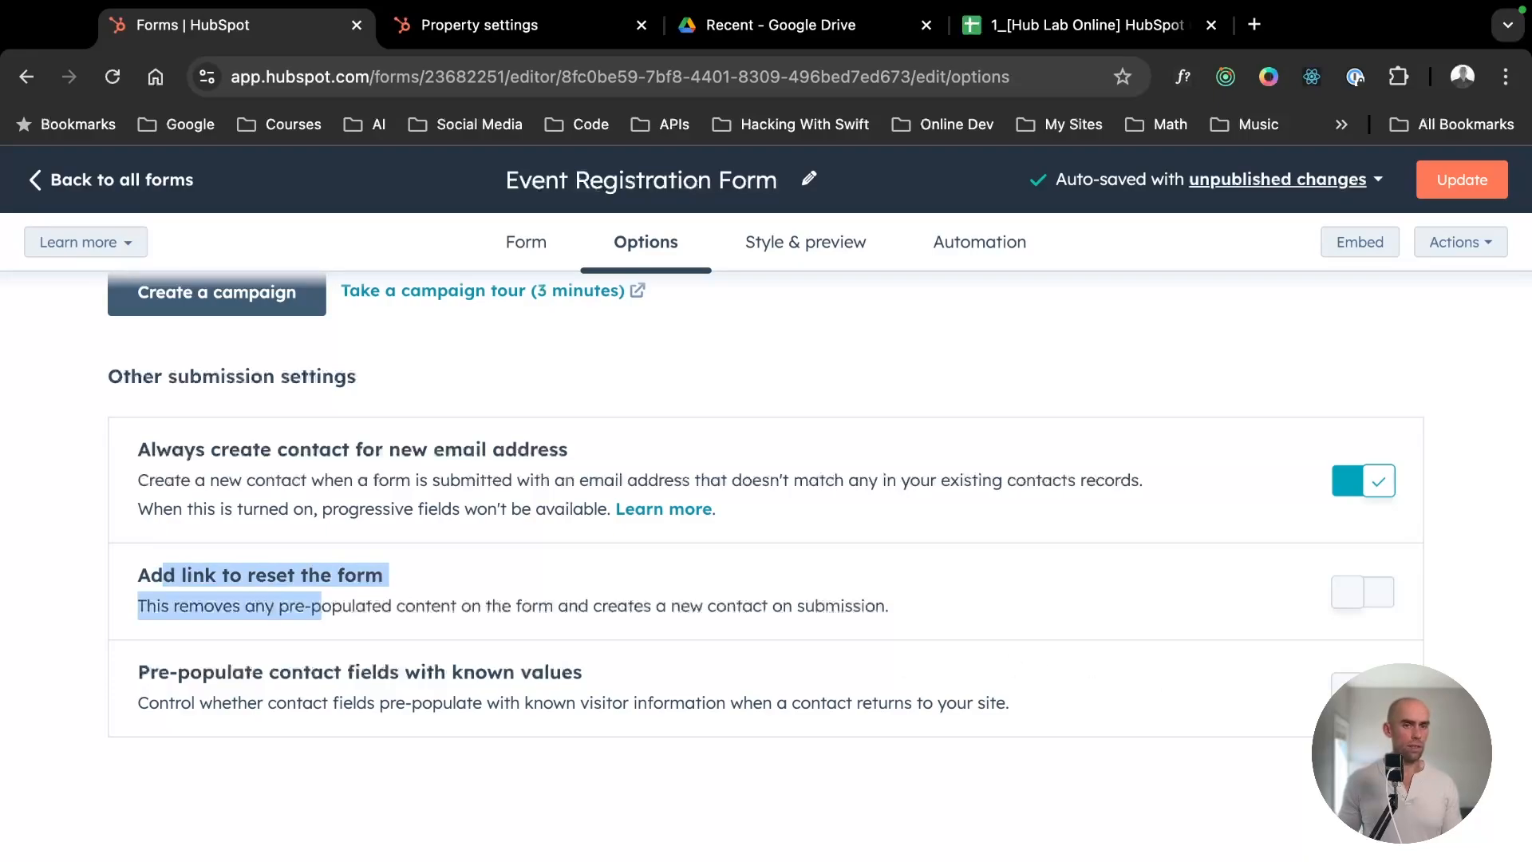
click(463, 616)
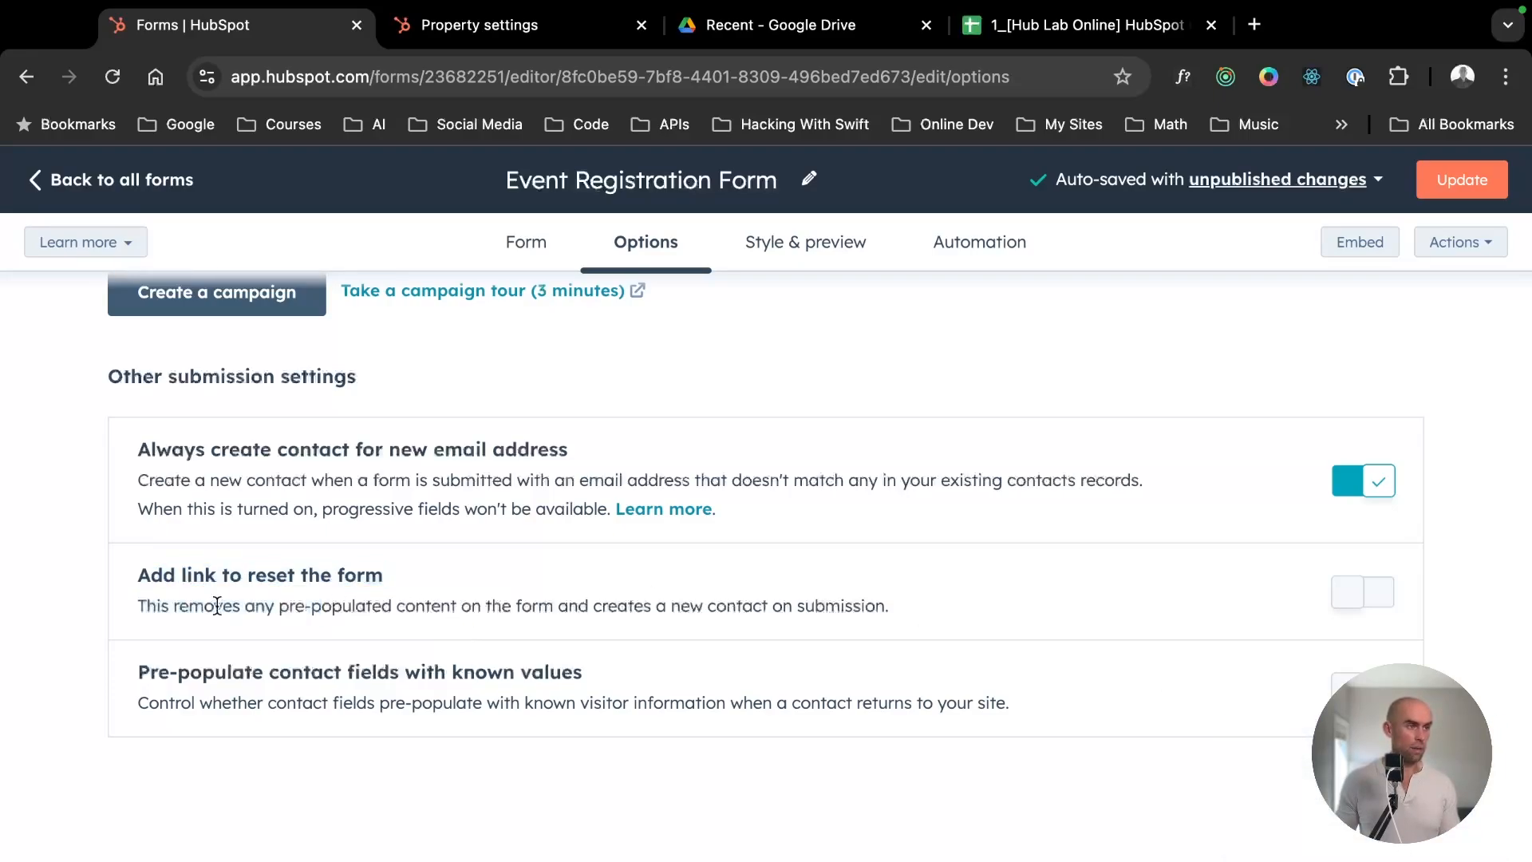
drag(239, 606, 137, 571)
click(257, 595)
drag(223, 606, 906, 605)
click(840, 585)
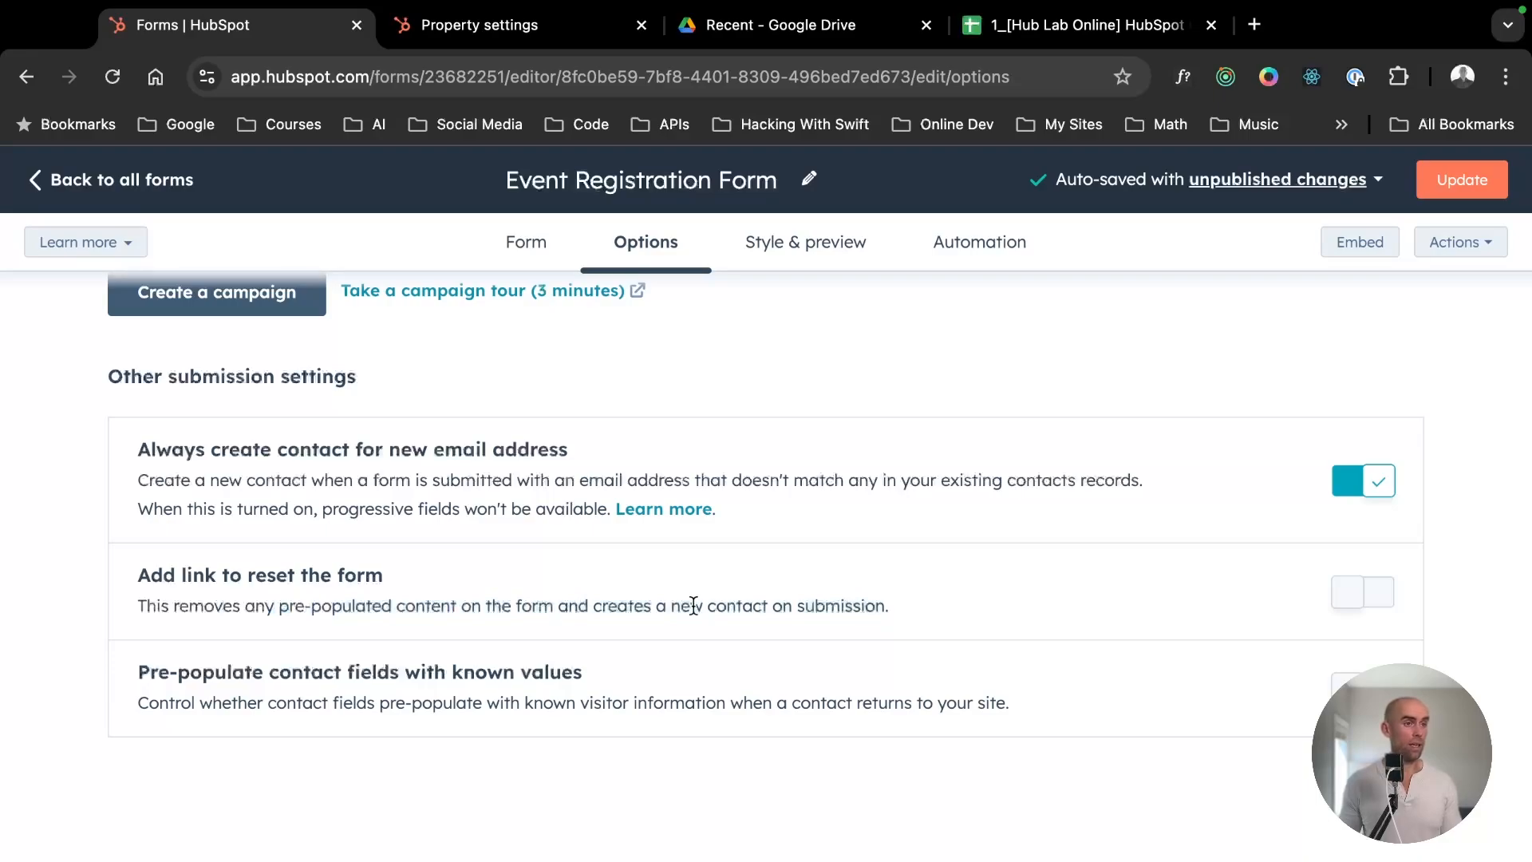
drag(703, 604, 137, 606)
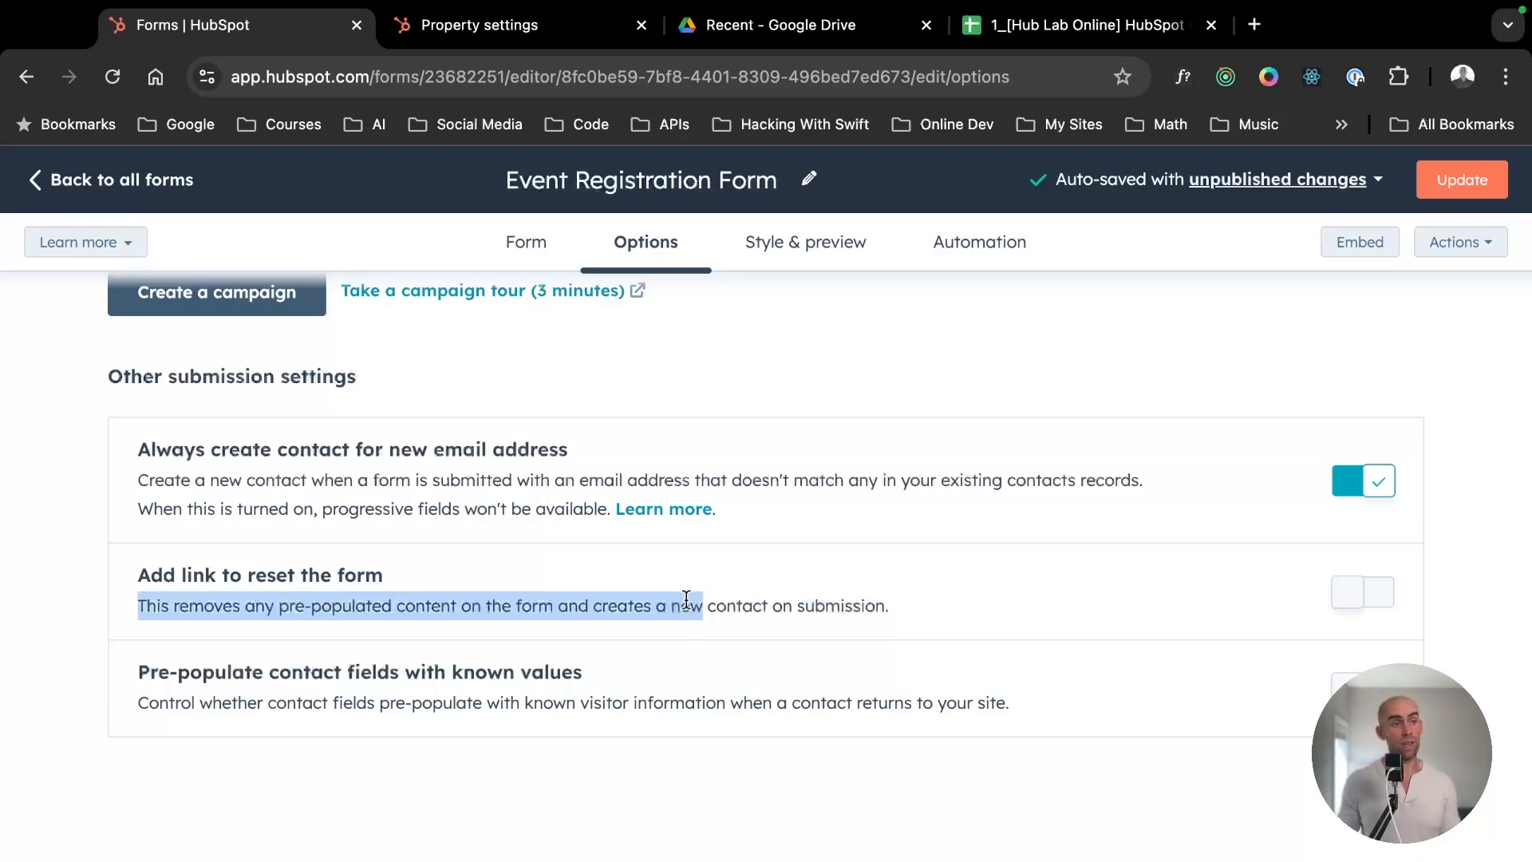
click(682, 598)
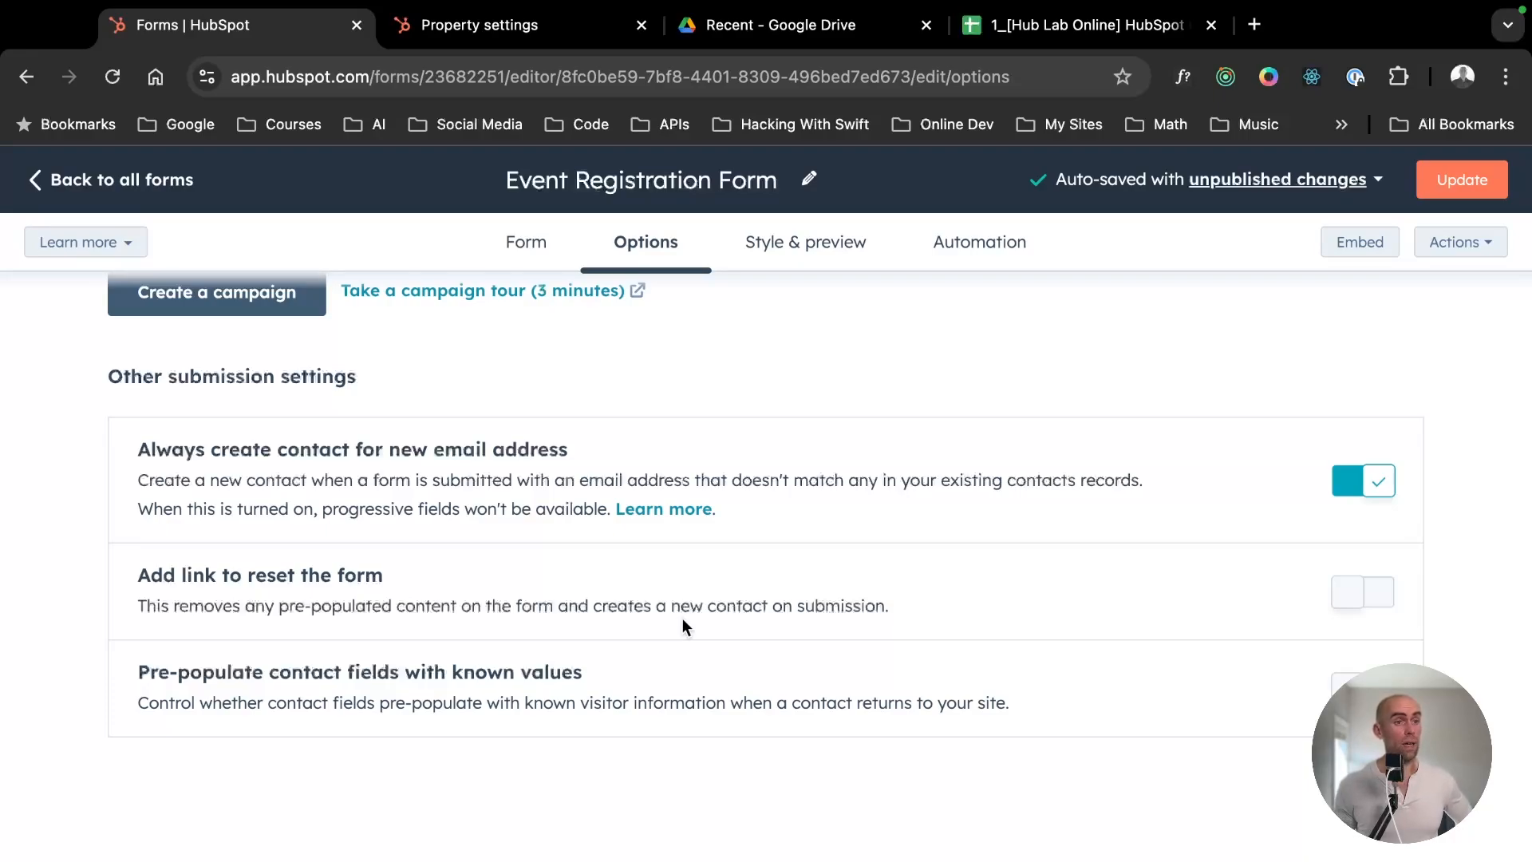
- Examine the option to pre-populate contact fields with known values and how it relates to always creating a contact
drag(472, 702, 1006, 699)
click(317, 702)
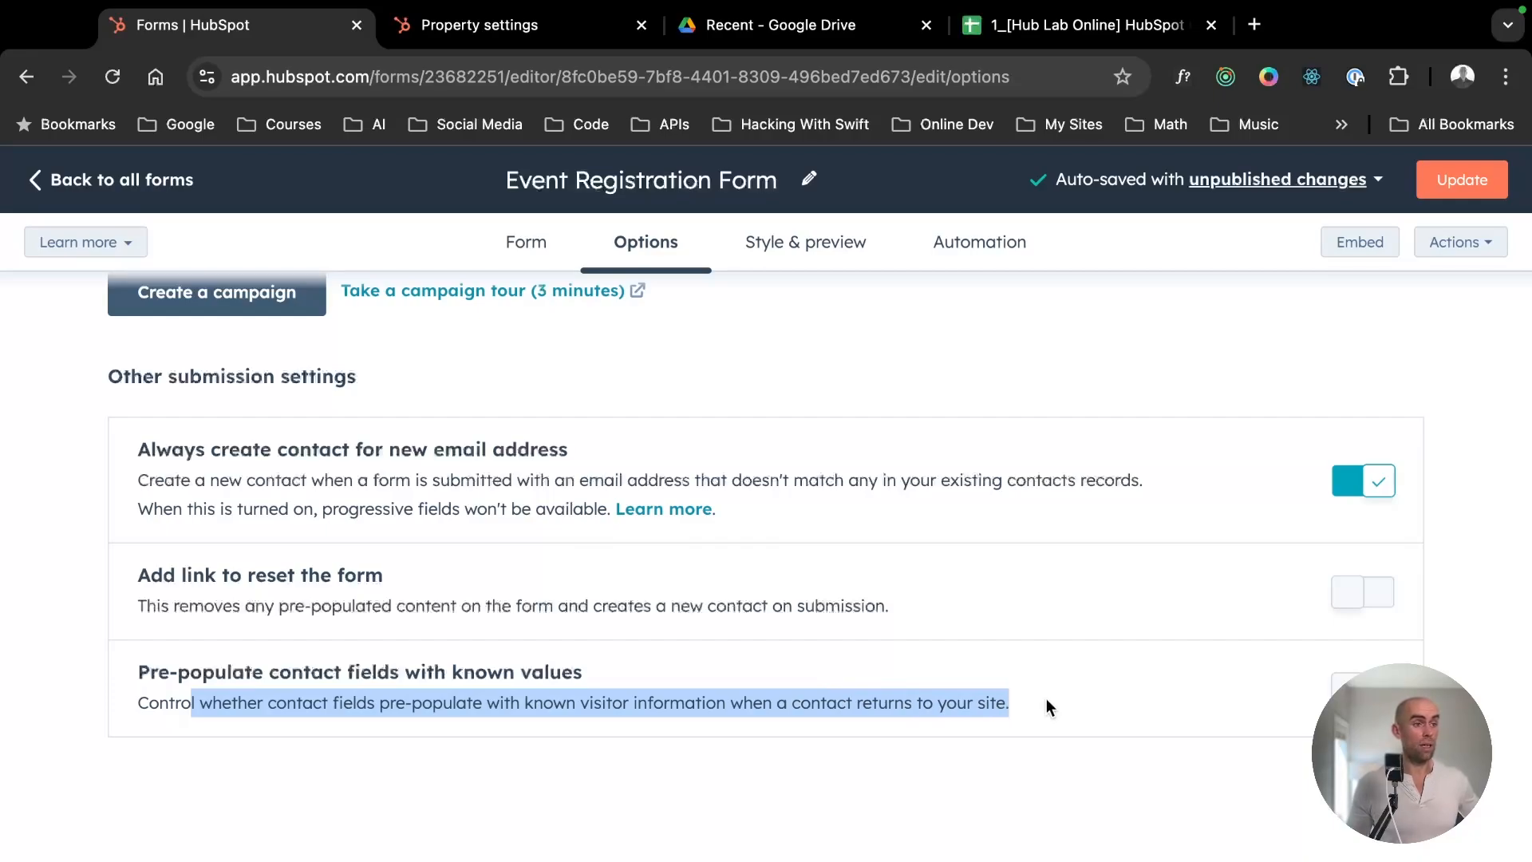
click(896, 702)
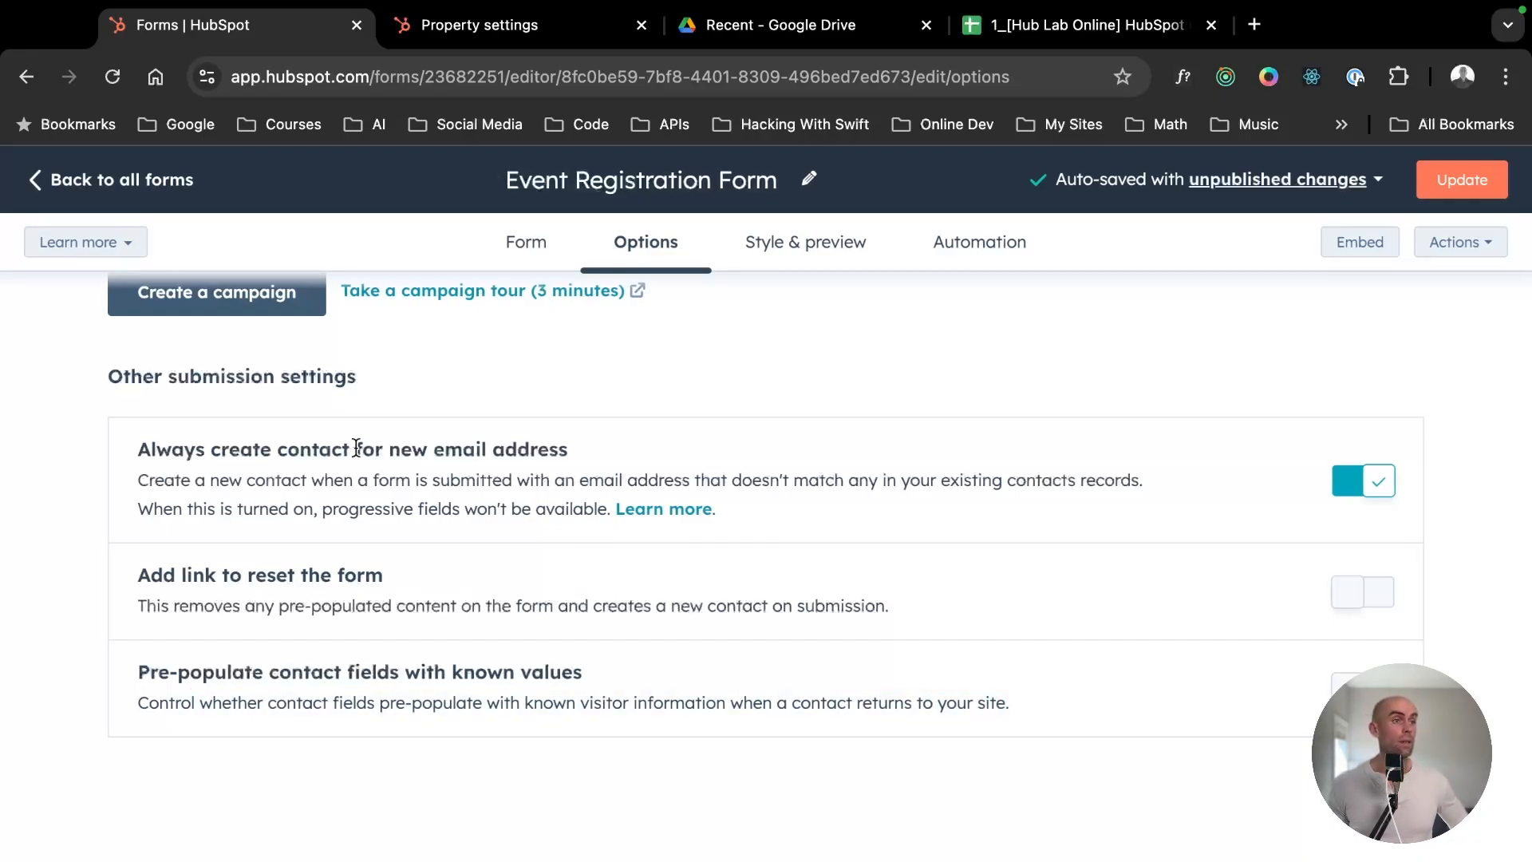
drag(356, 449, 391, 508)
mouse_move(1360, 687)
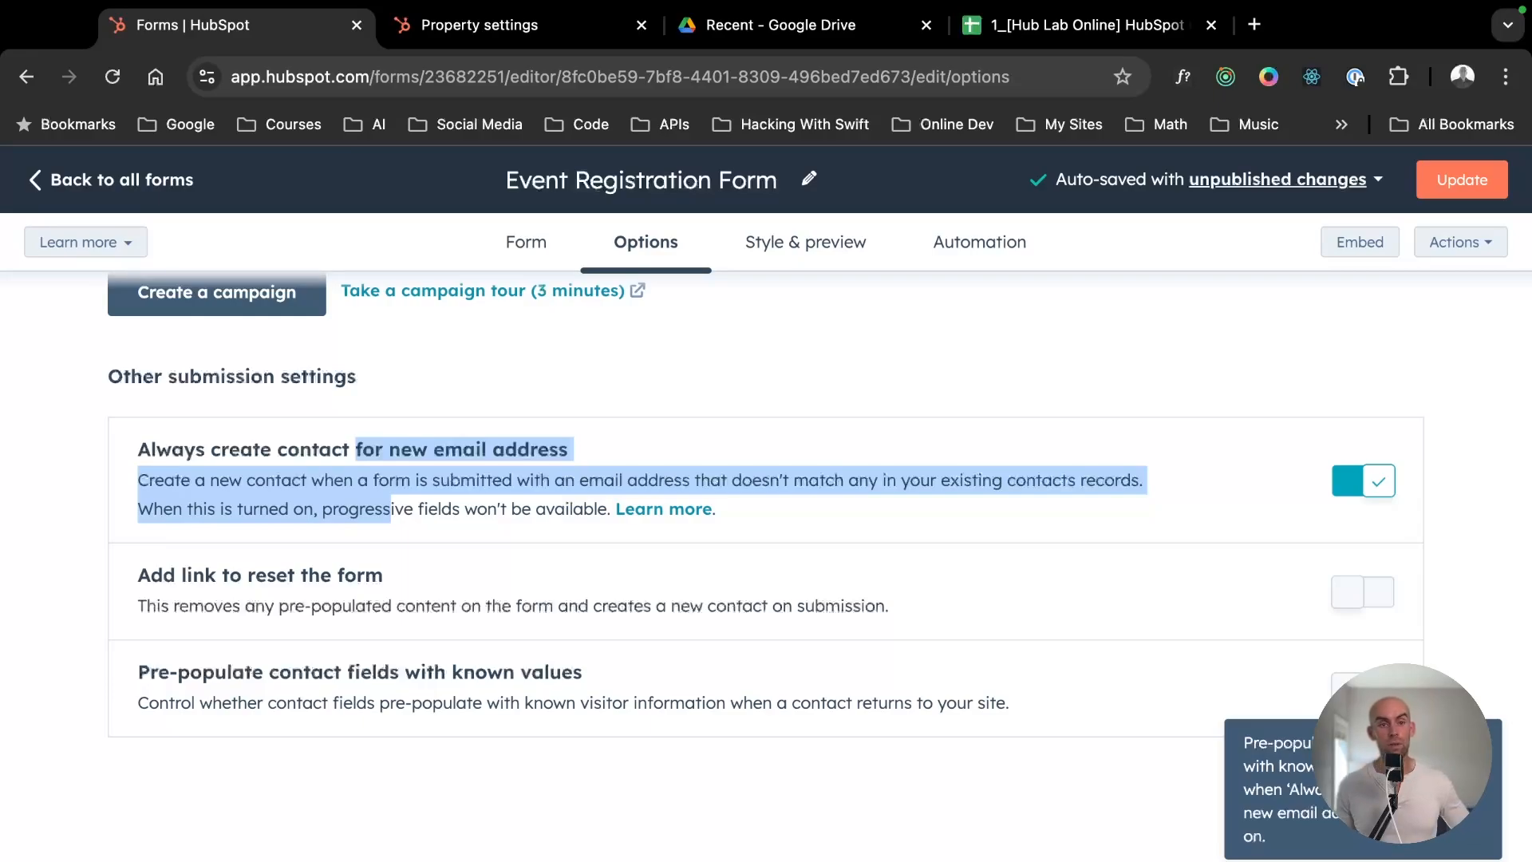
- Turn off always creating a contact for a new email address
click(1373, 483)
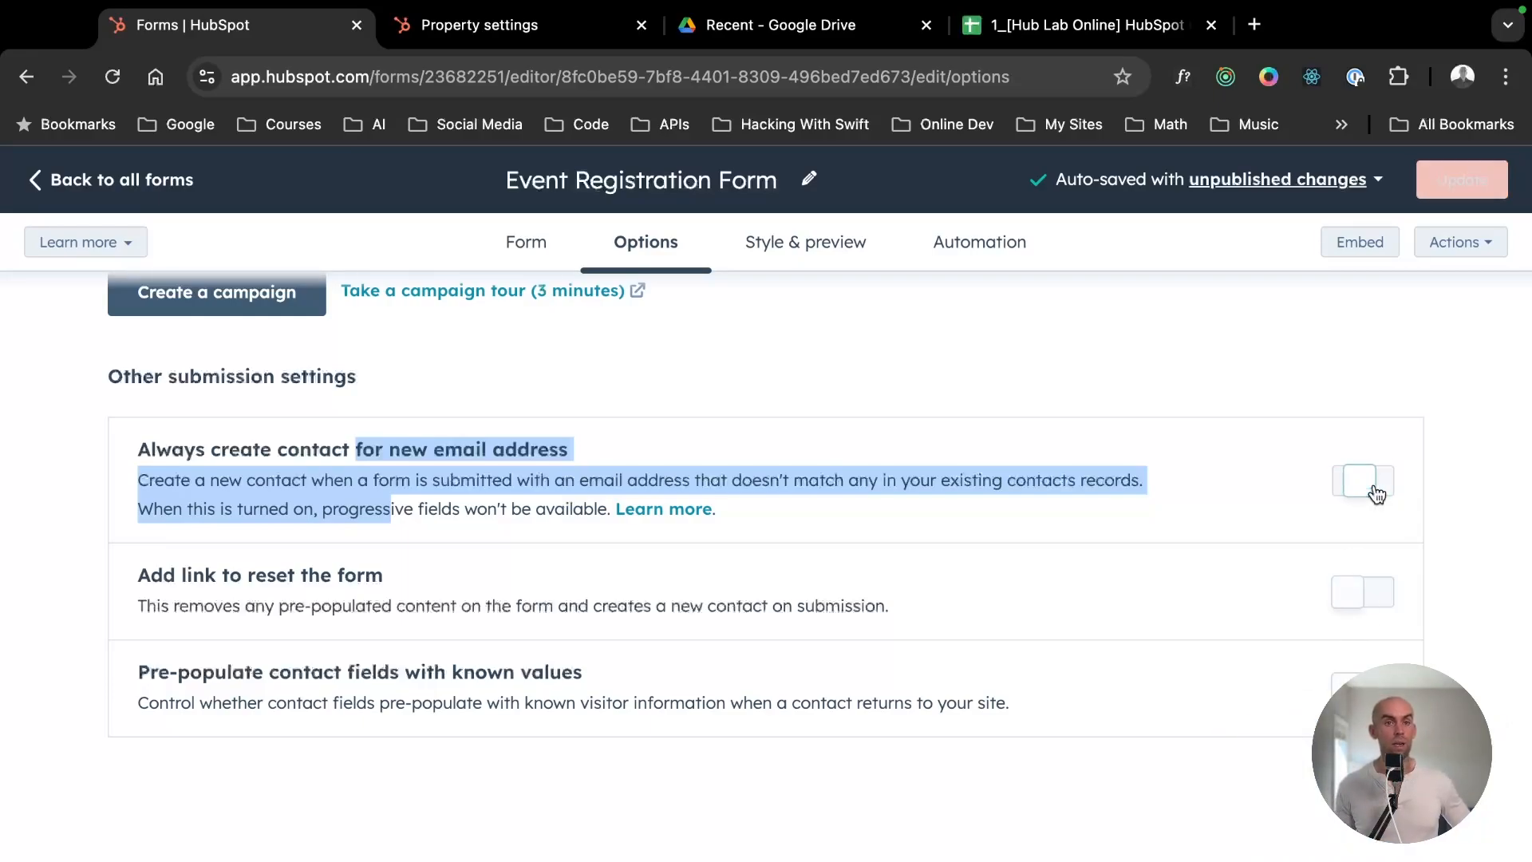
scroll(964, 607, up, 1)
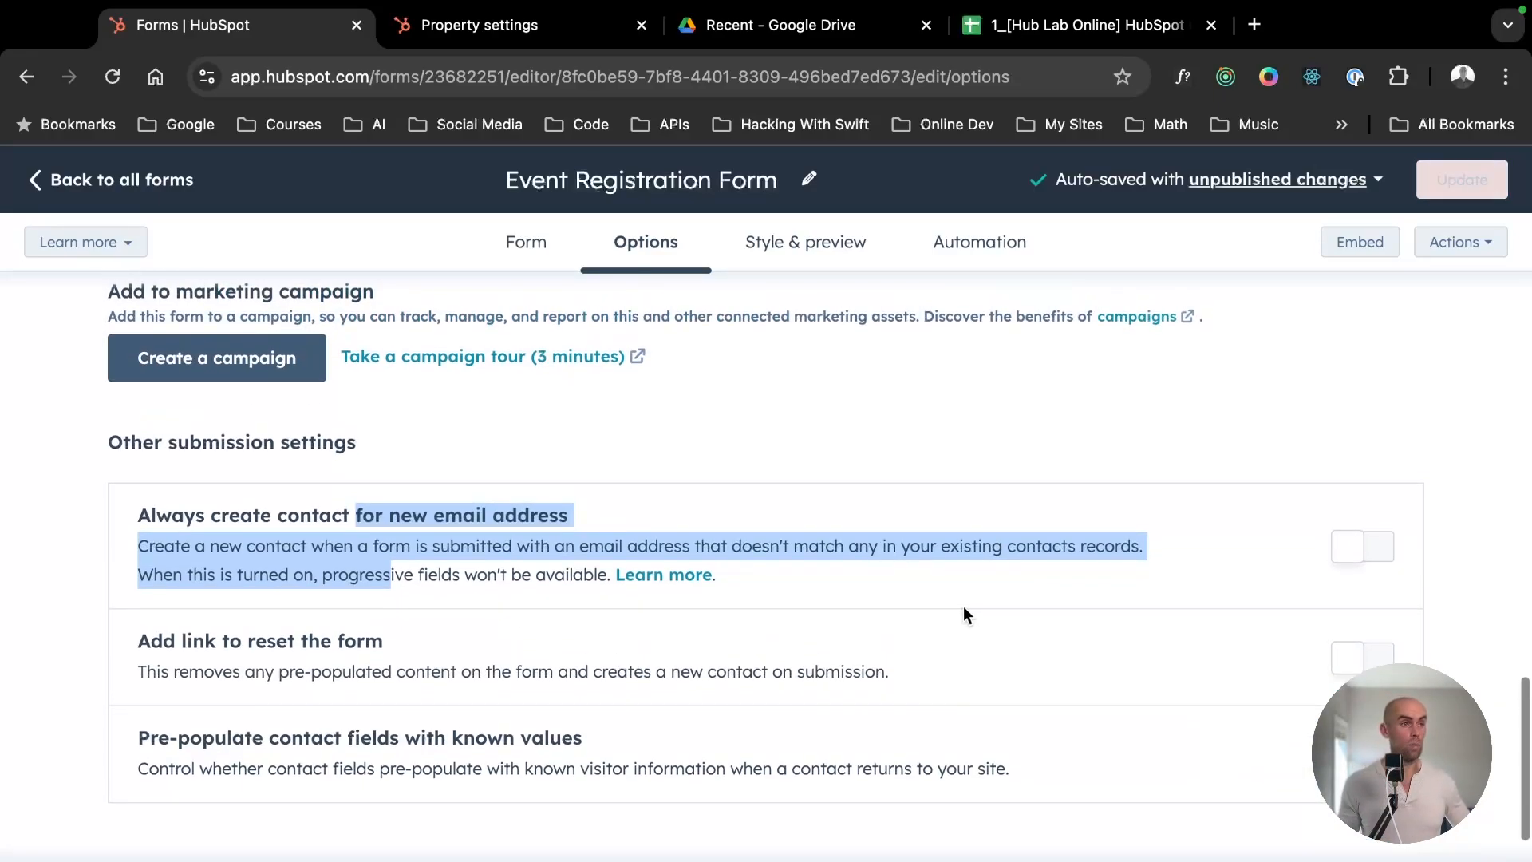
click(994, 587)
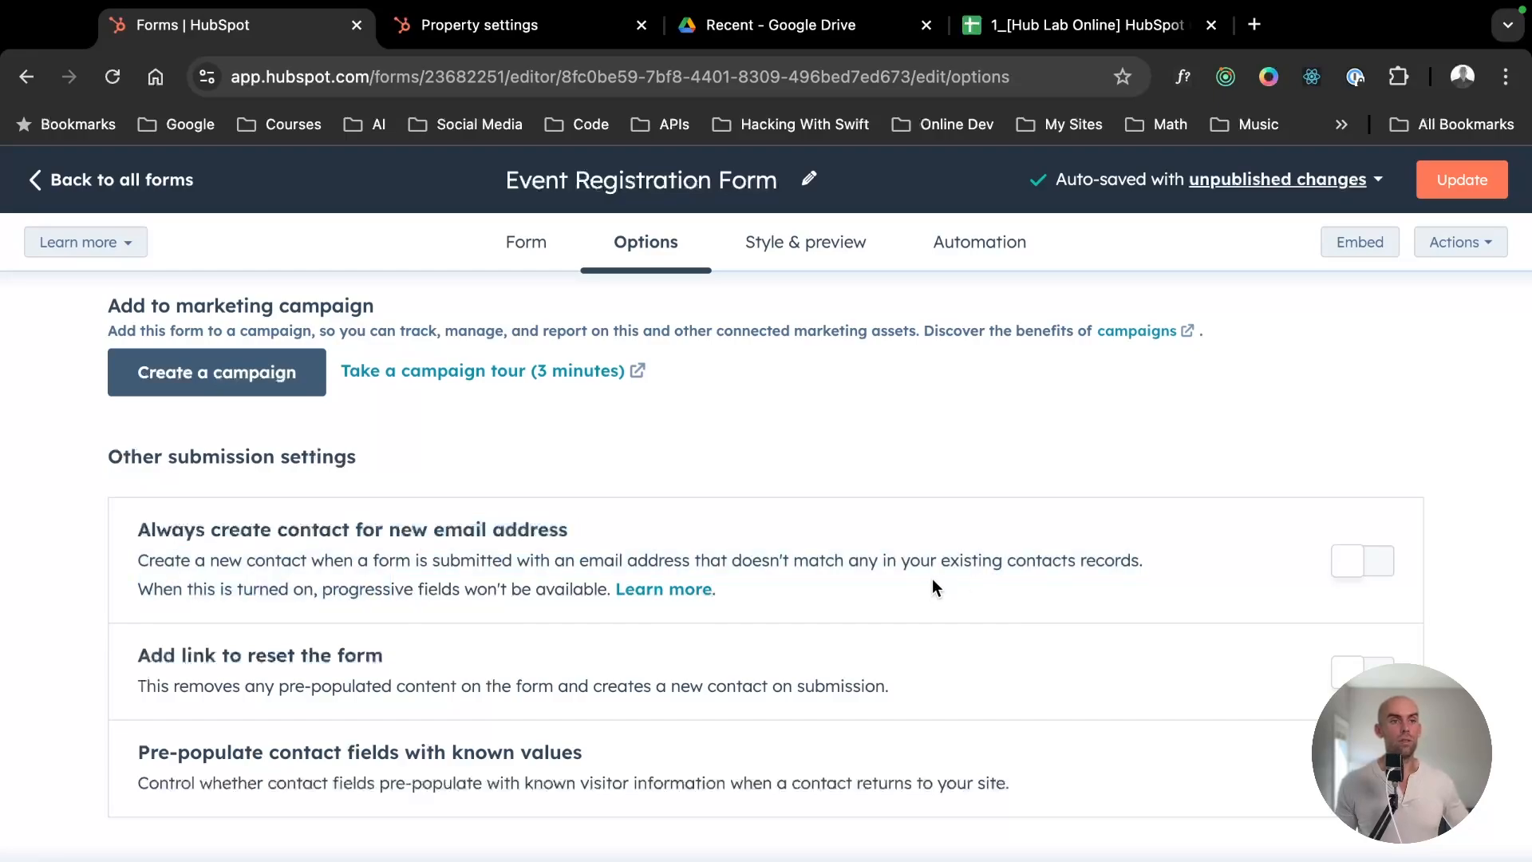
scroll(931, 581, down, 1)
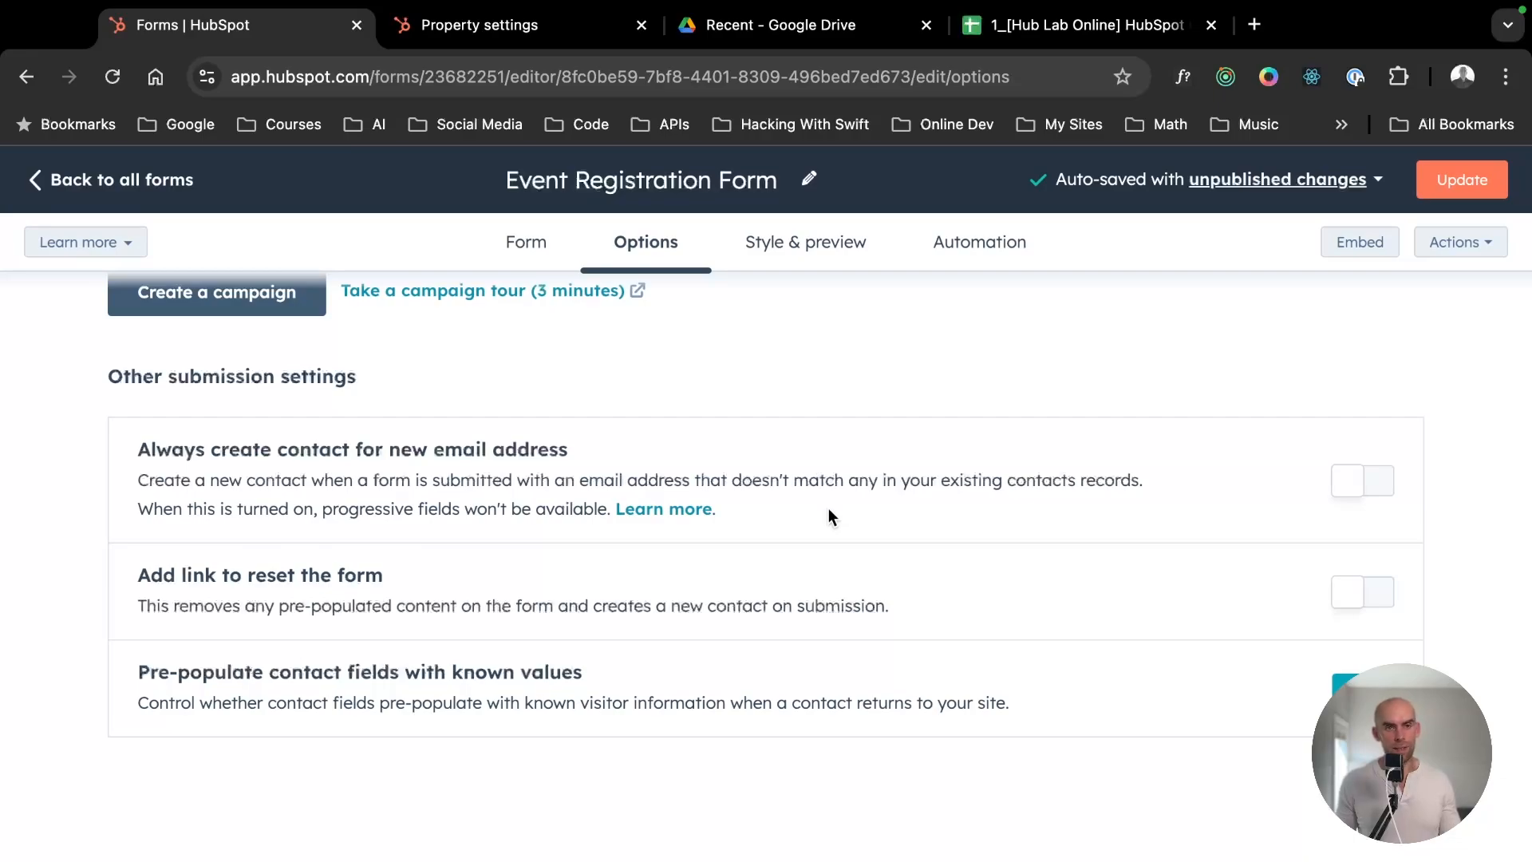
scroll(828, 517, up, 1)
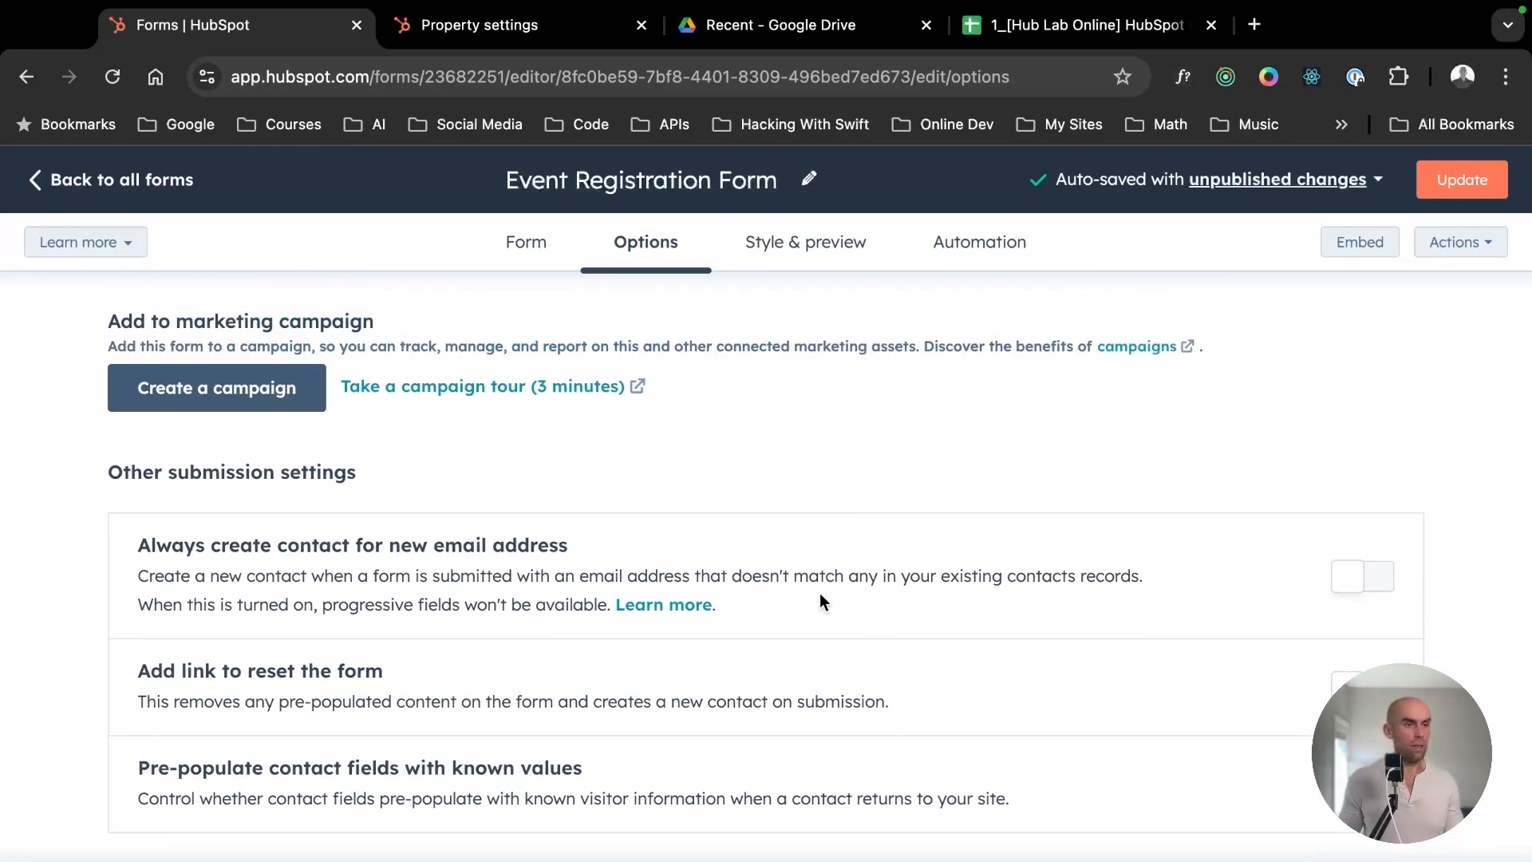
drag(820, 592, 816, 538)
click(897, 469)
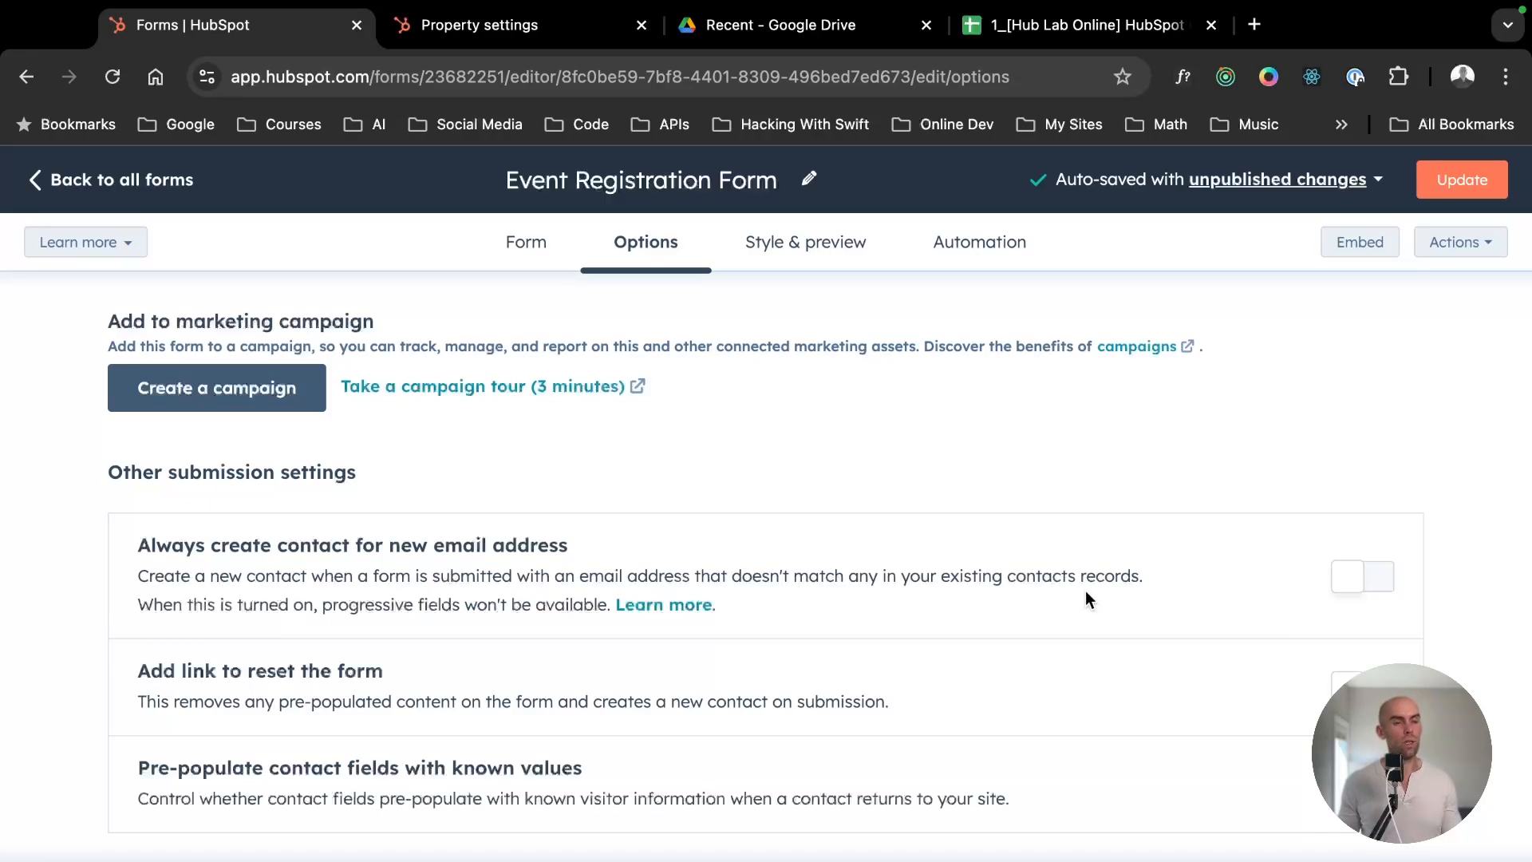
- Try the Linear and Round input themes in the form's style options and set the theme to Sharp
scroll(787, 490, up, 10)
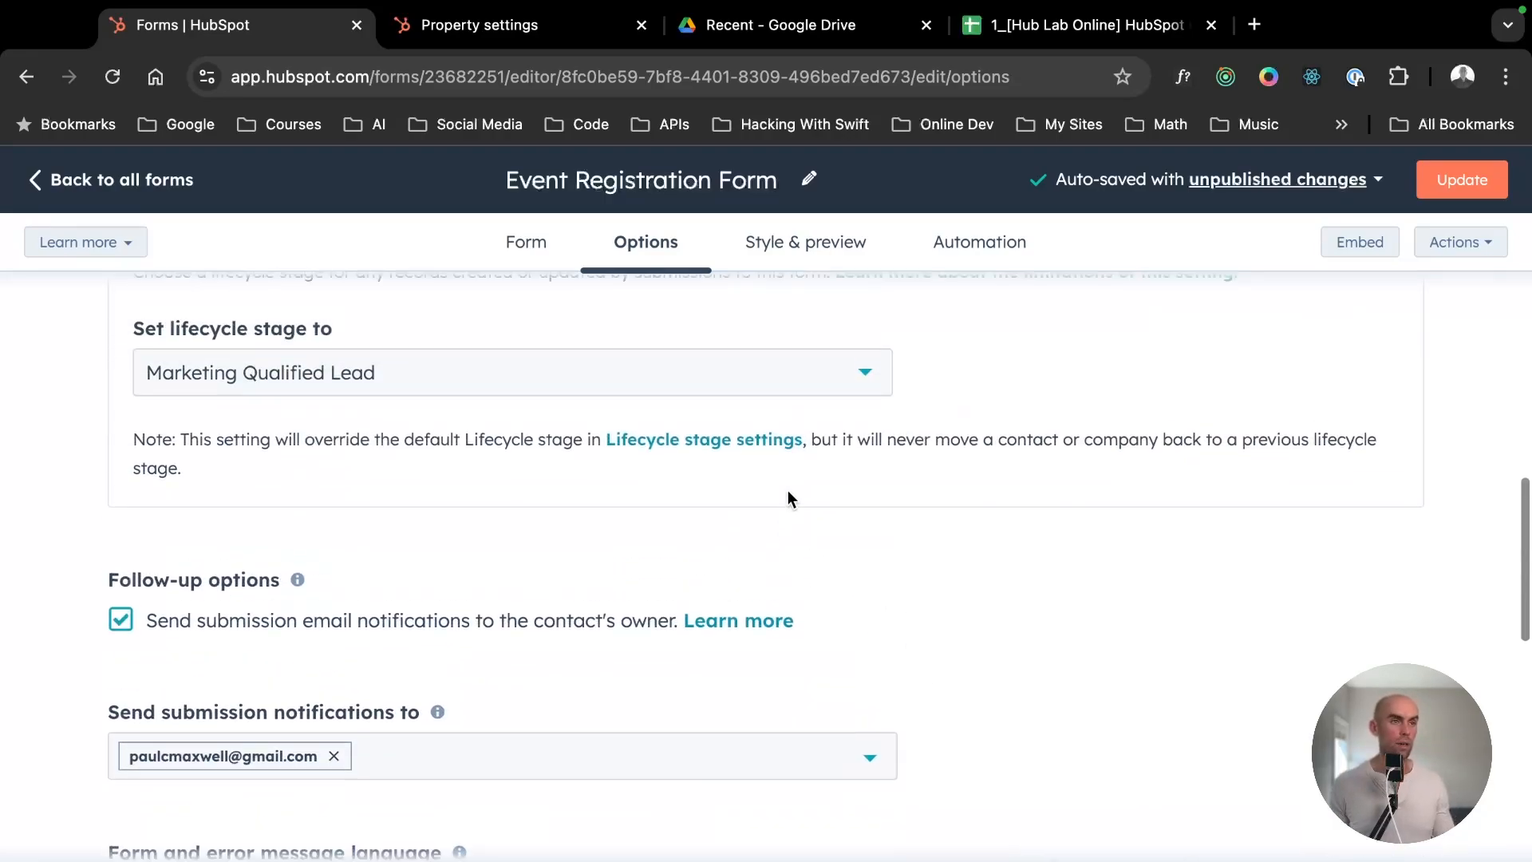
click(765, 239)
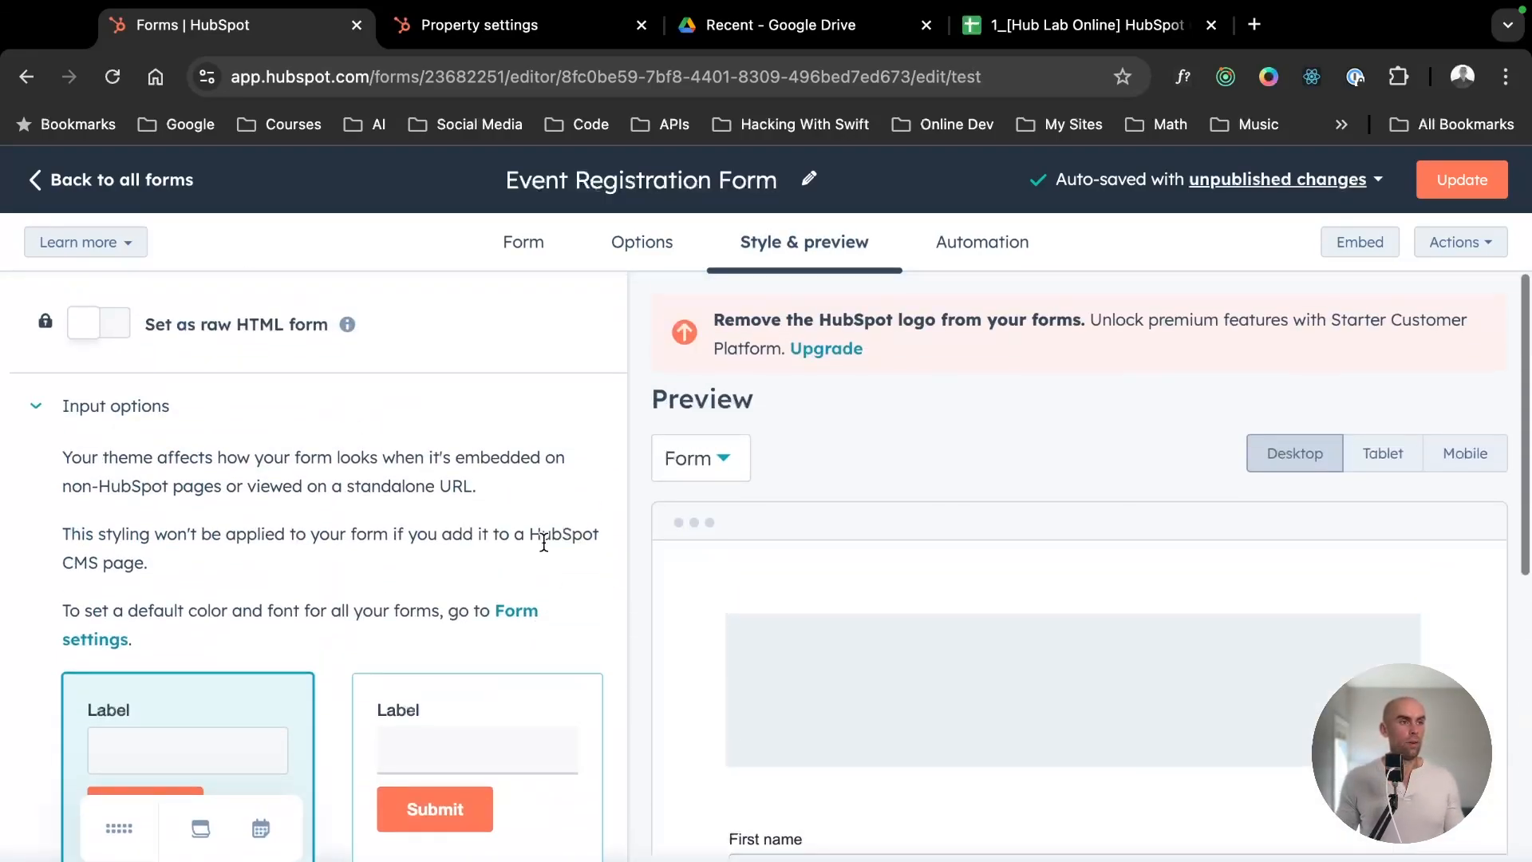
scroll(543, 541, down, 5)
click(490, 425)
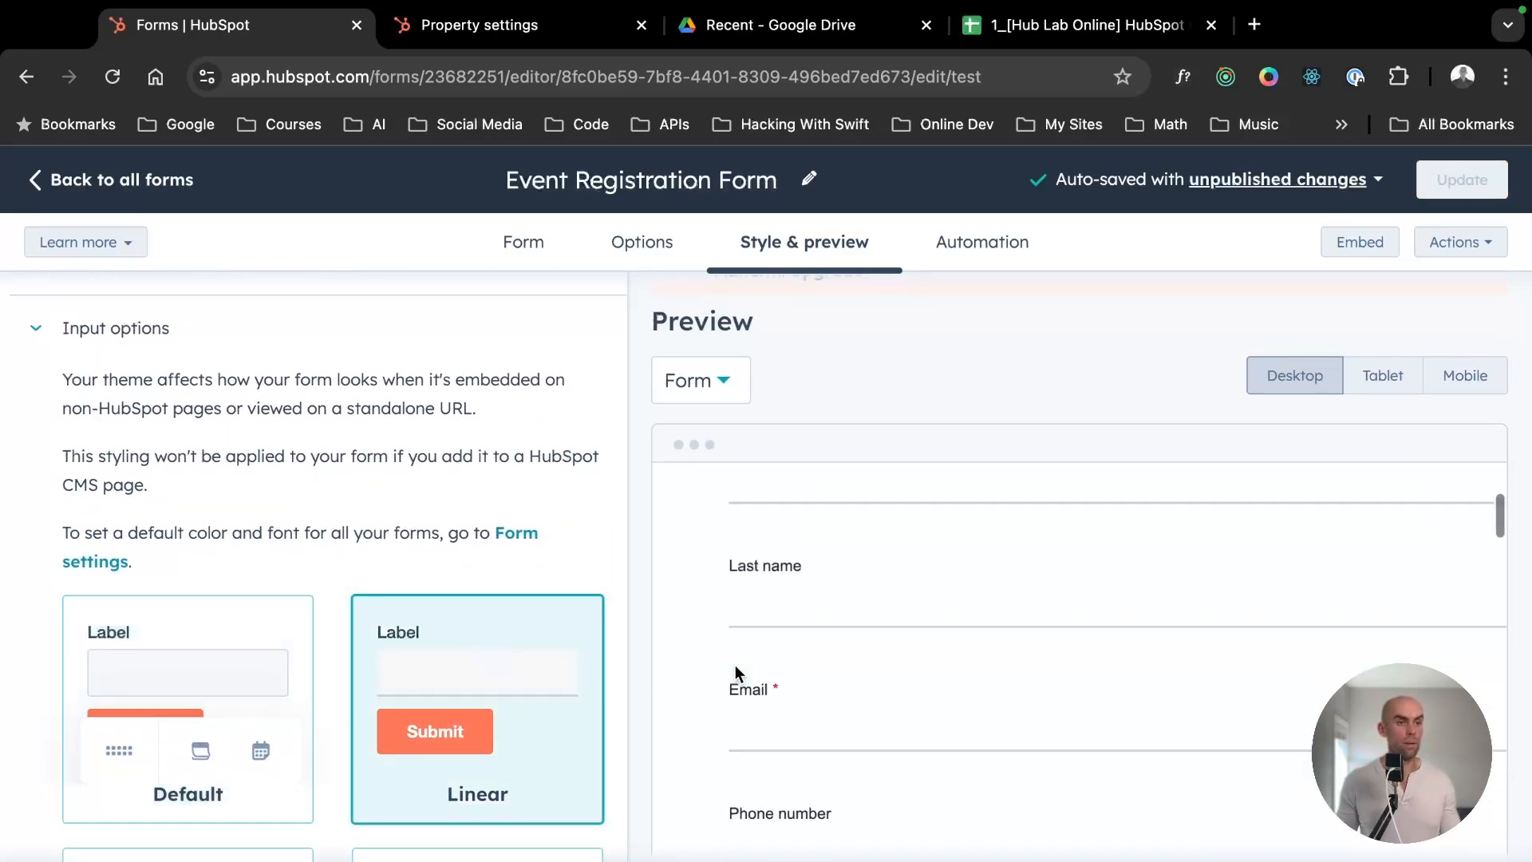
scroll(423, 575, down, 5)
click(226, 495)
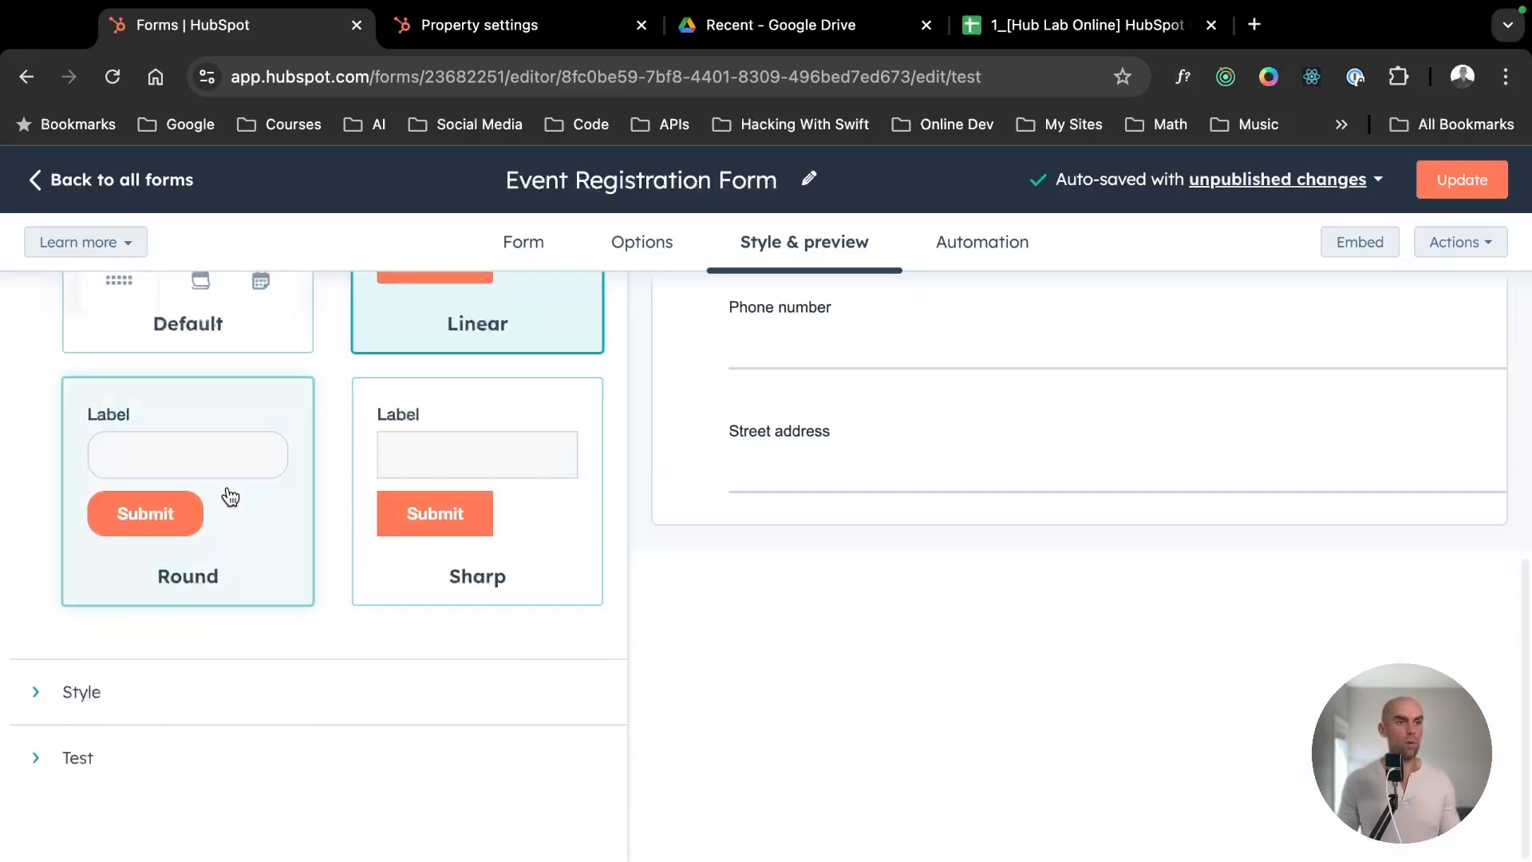
click(475, 482)
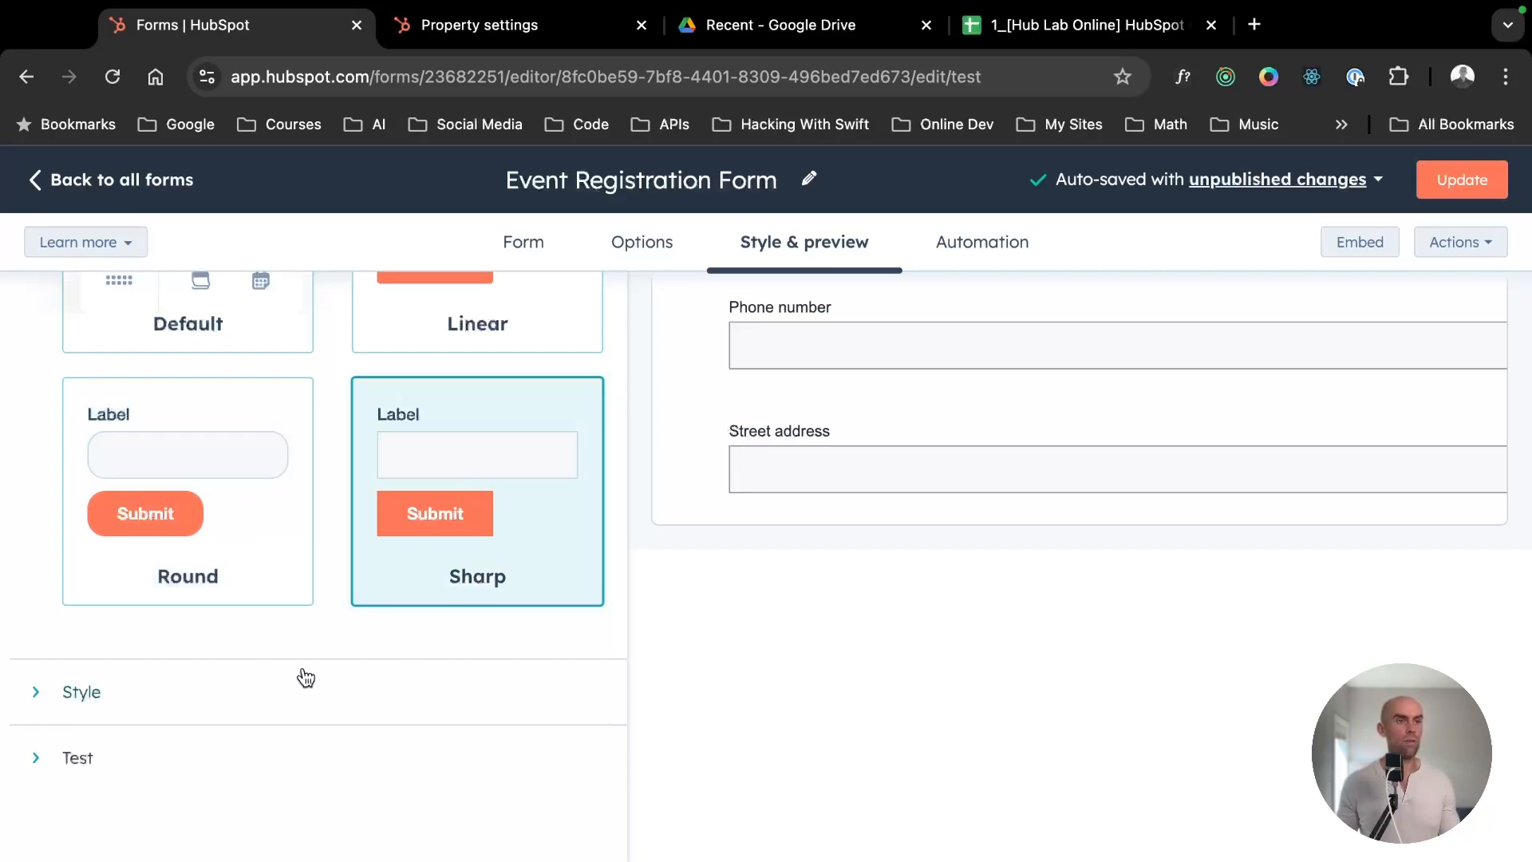
- Expand the form's style settings and review the general width and text options
click(123, 759)
click(92, 689)
scroll(257, 686, down, 5)
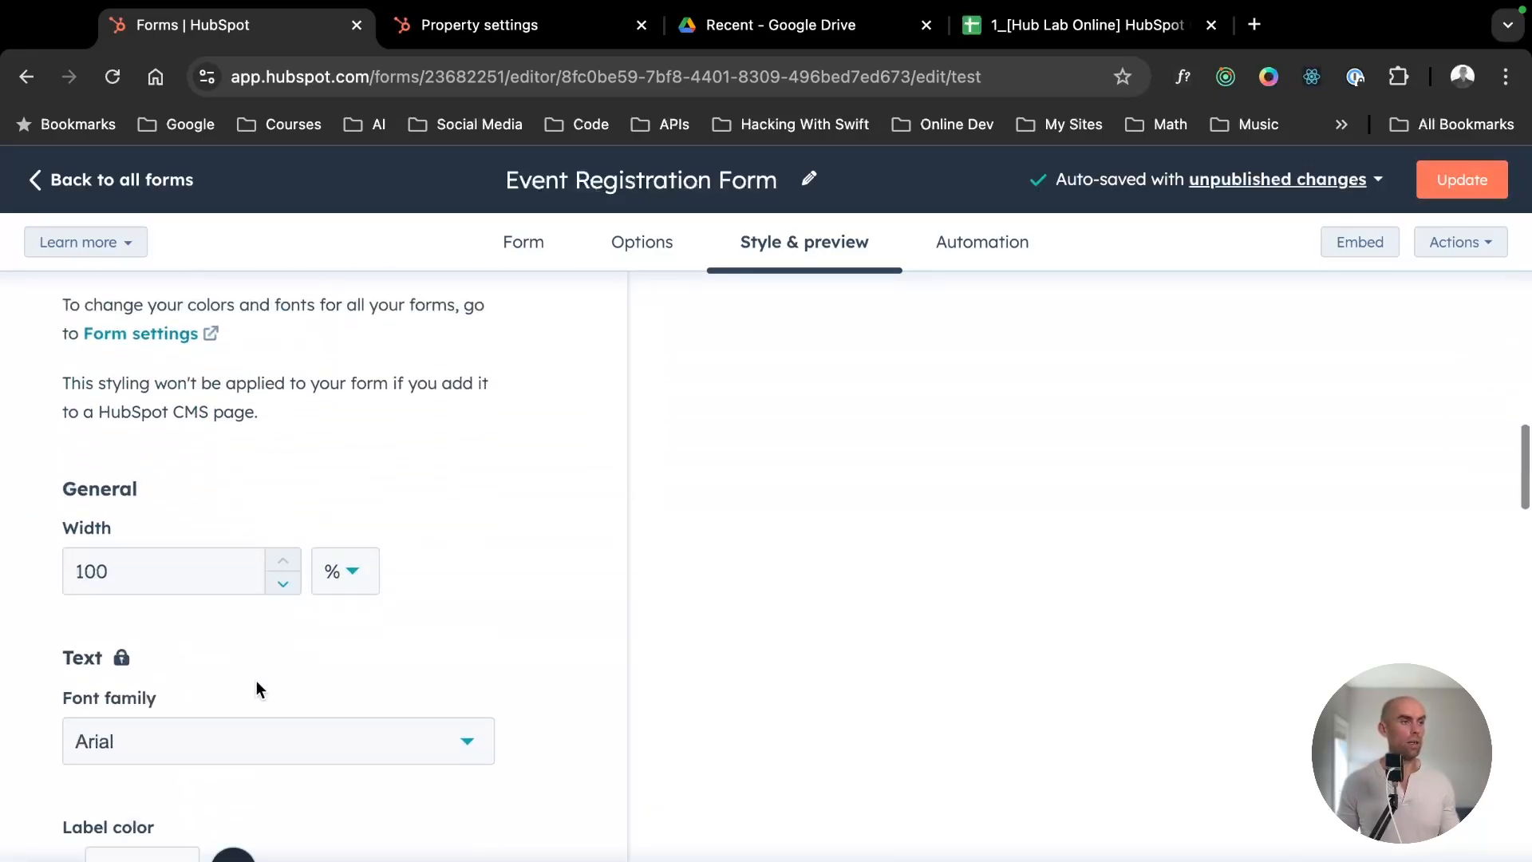
scroll(256, 680, down, 7)
scroll(287, 678, up, 4)
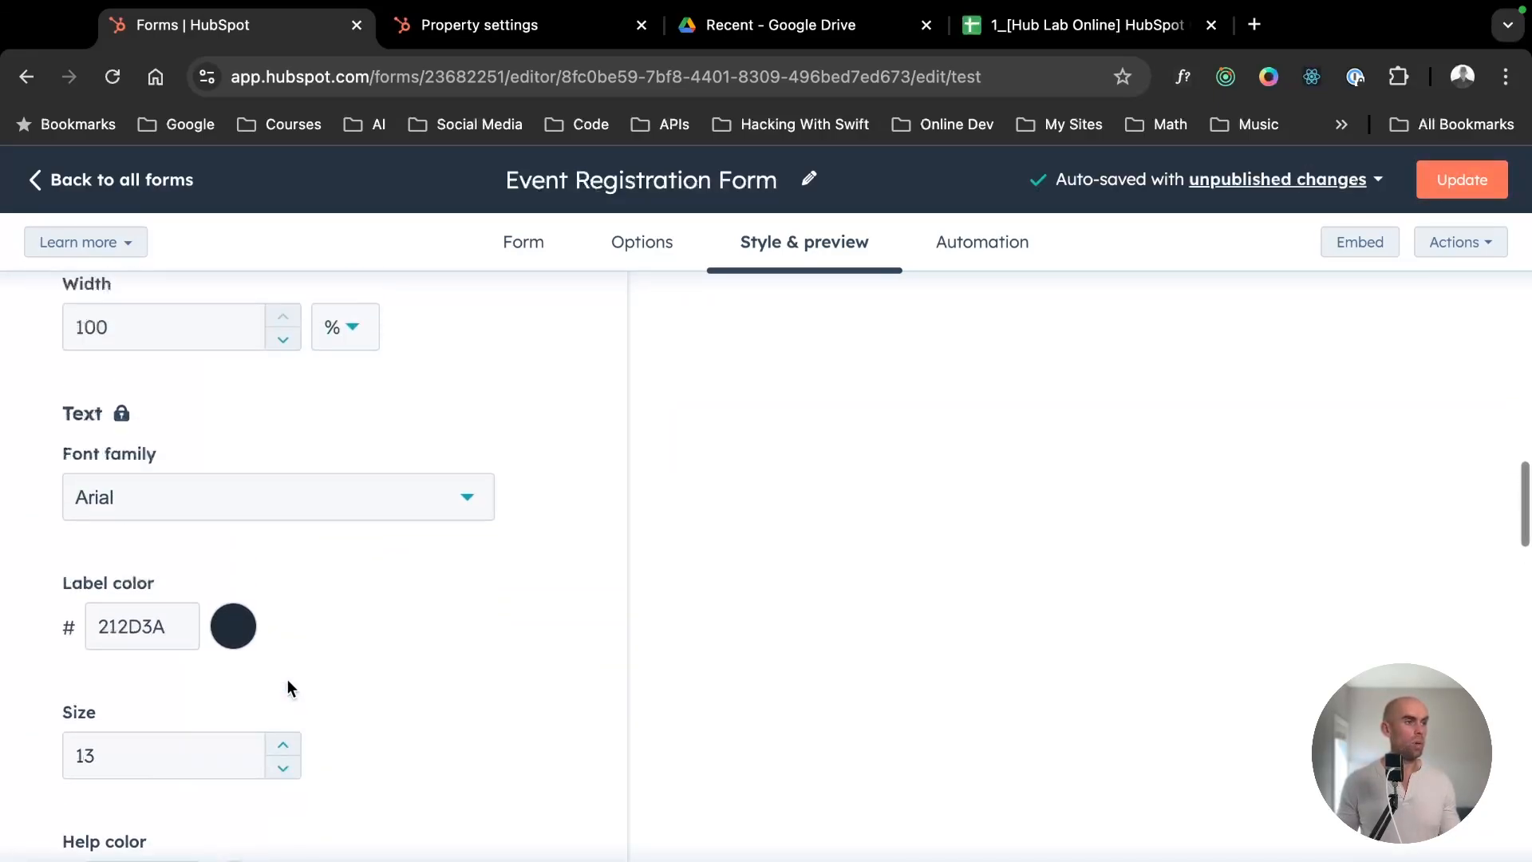
- Try to set the form text's font family to Courier New
click(272, 513)
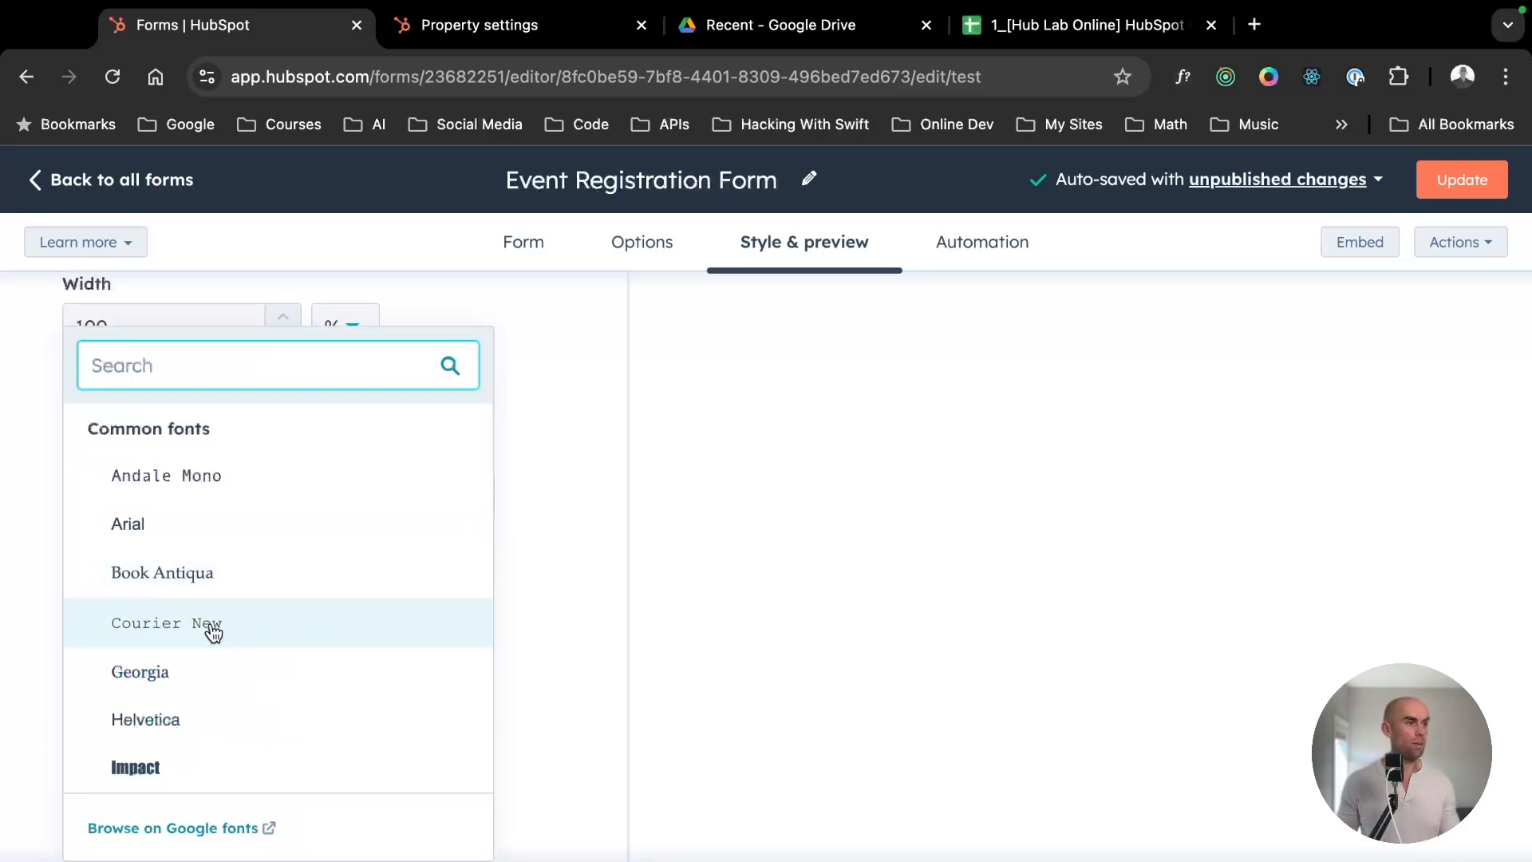
click(213, 629)
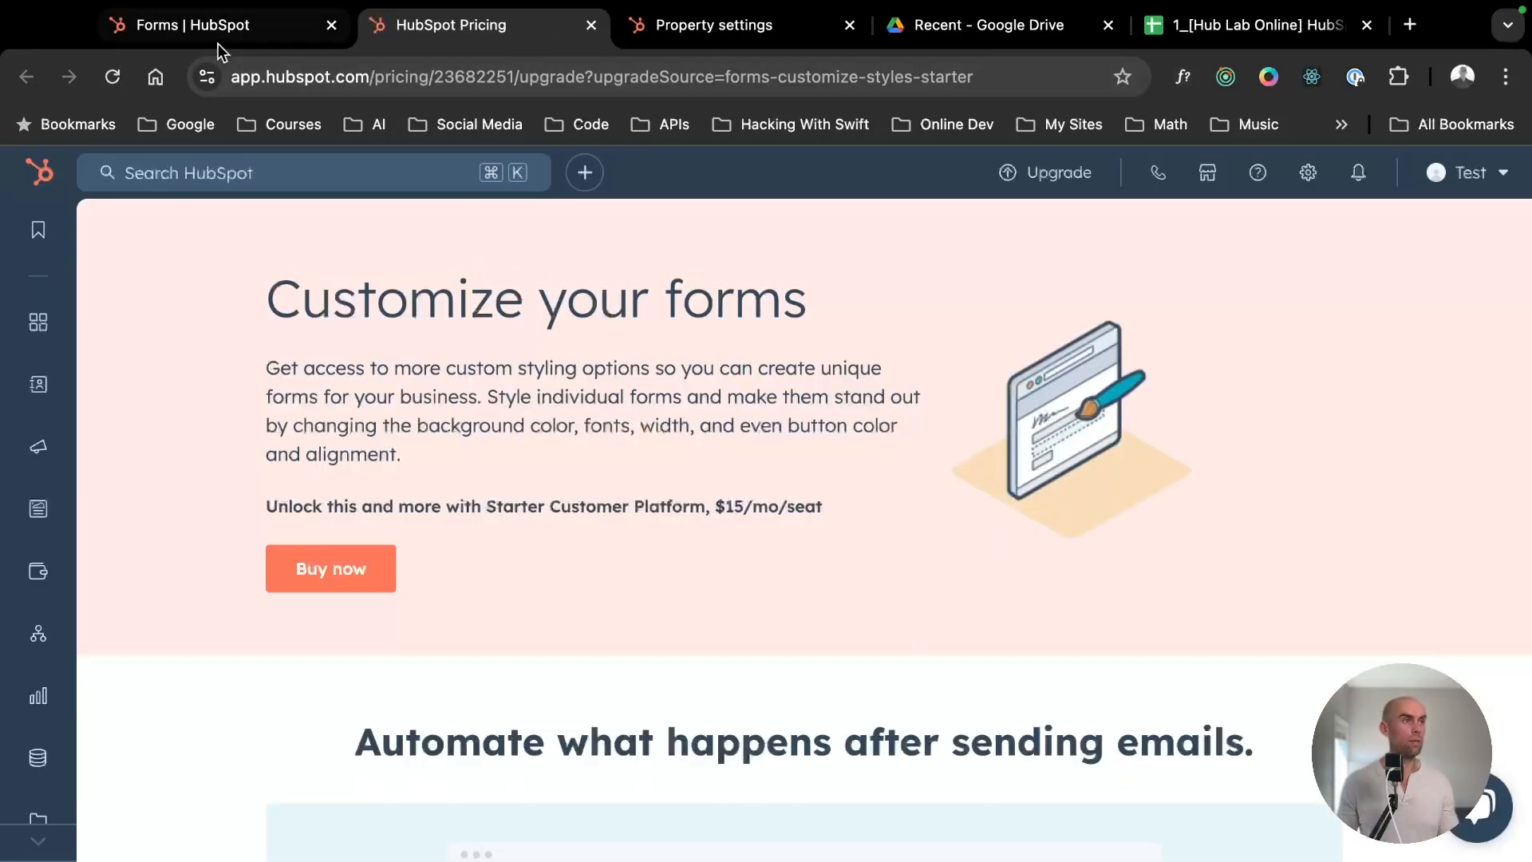
click(218, 43)
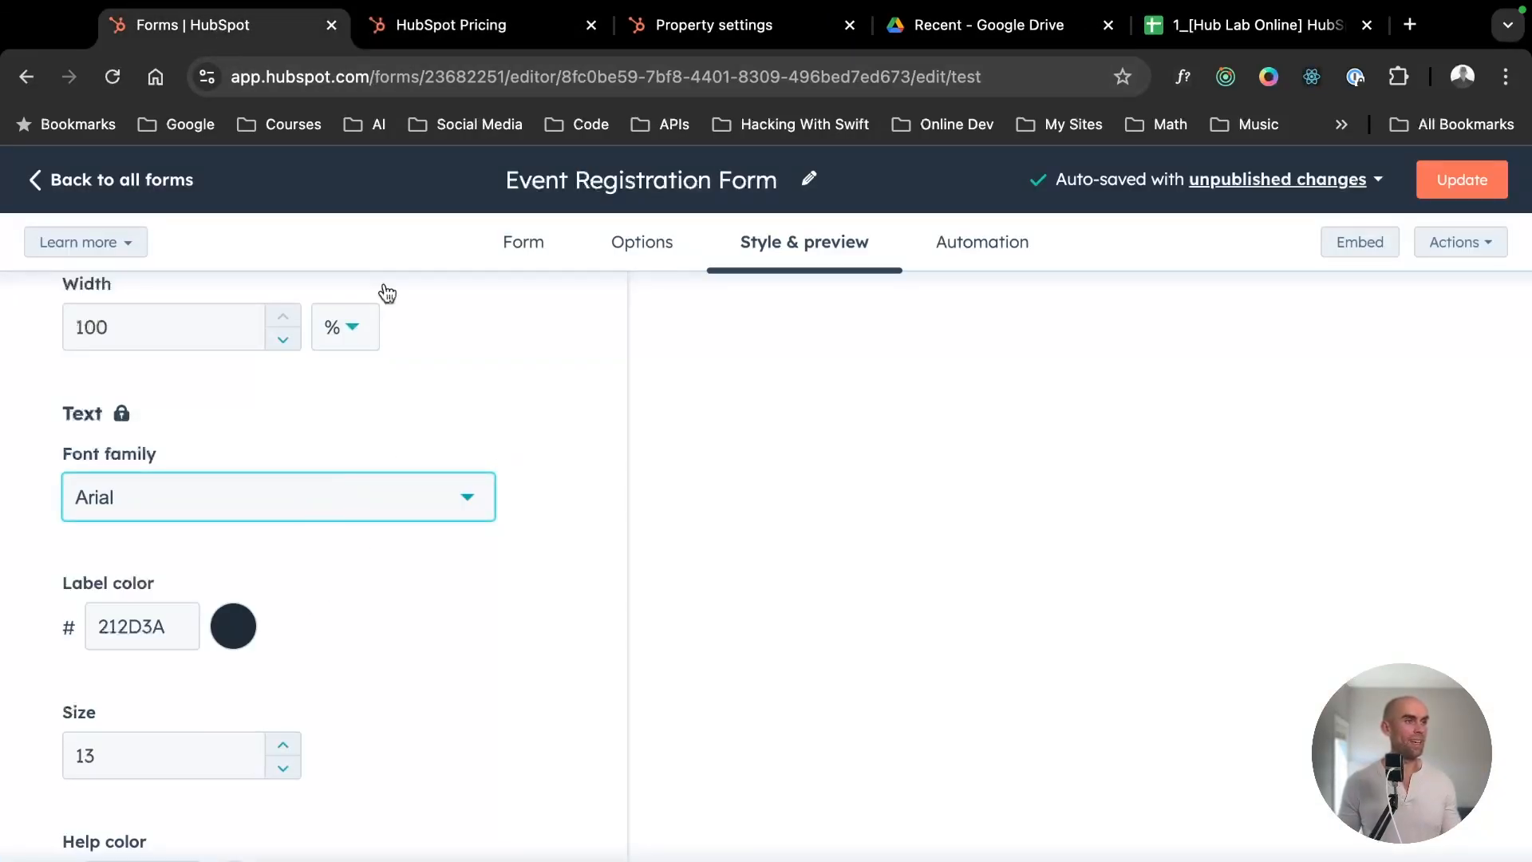
- Look through the HubSpot pricing page on customizing forms and return to the form editor
click(434, 25)
scroll(735, 531, down, 15)
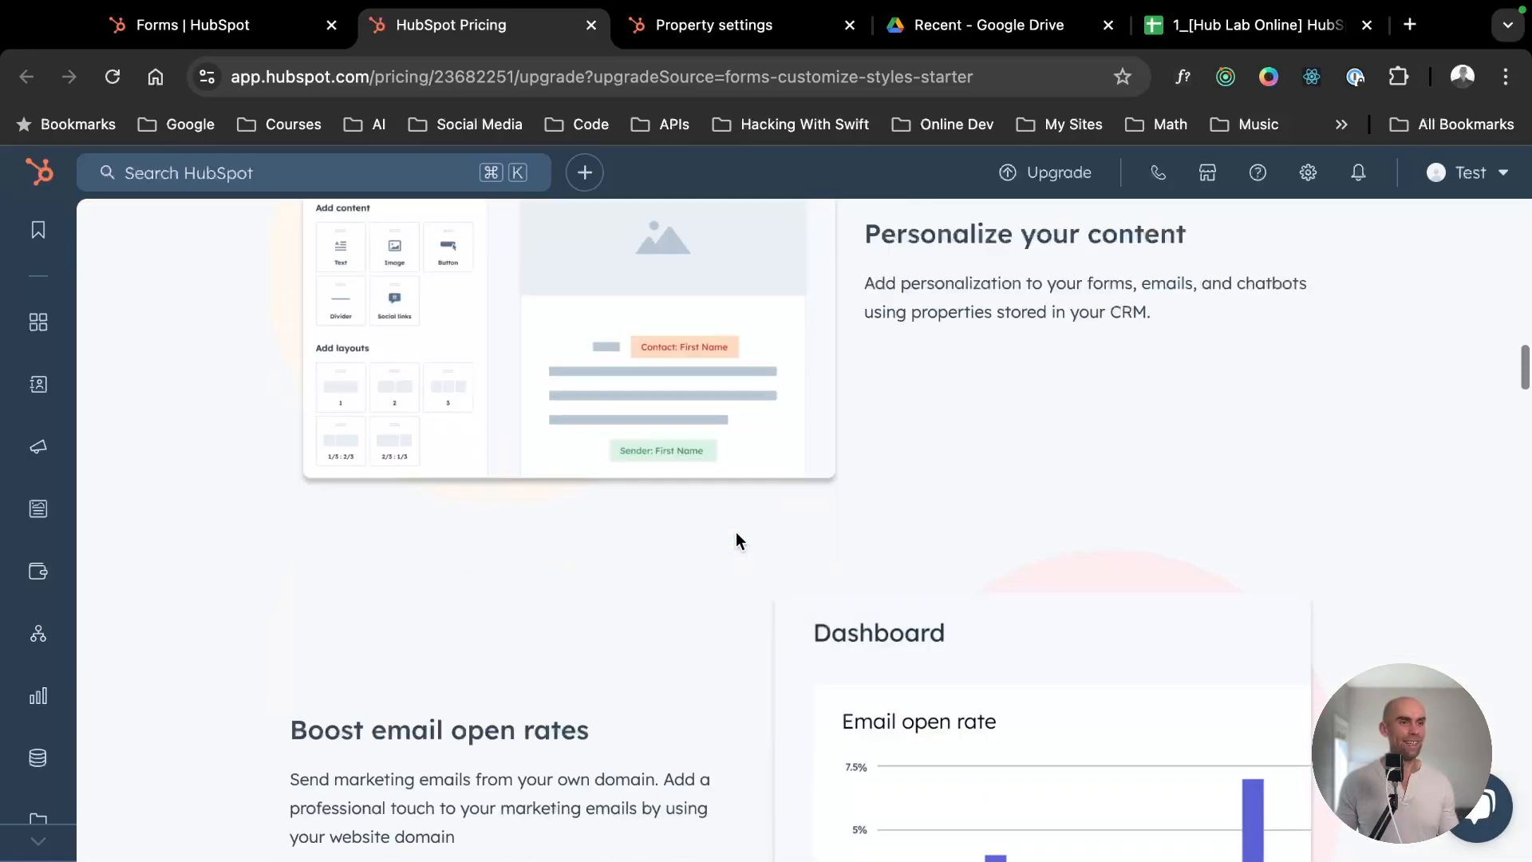
scroll(568, 375, up, 5)
click(250, 31)
- Review the remaining text, link and thank you message style options, and check the input themes against the form preview
scroll(211, 773, down, 5)
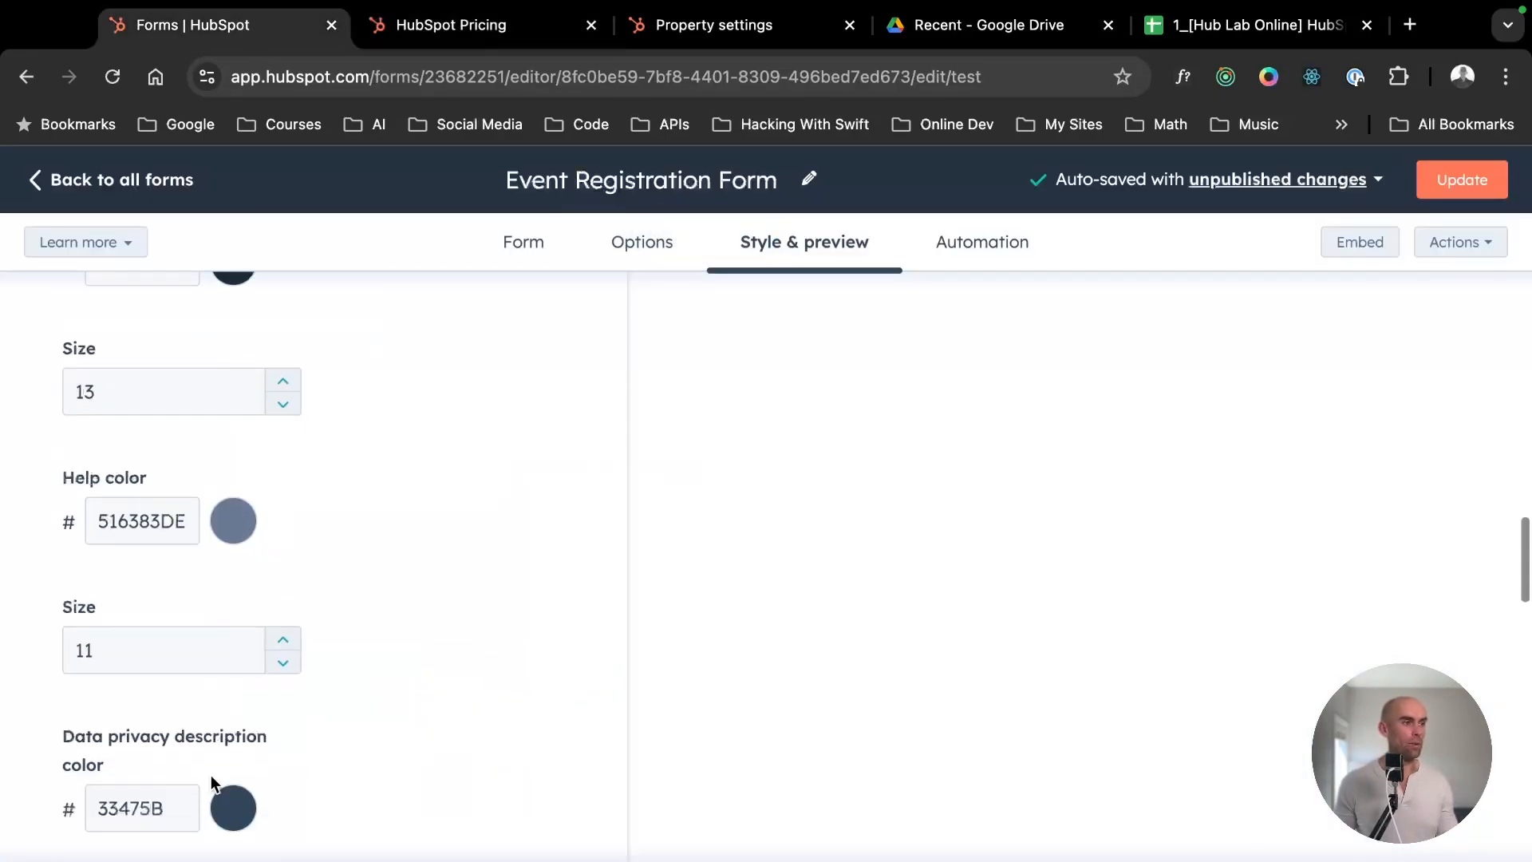
scroll(314, 701, down, 9)
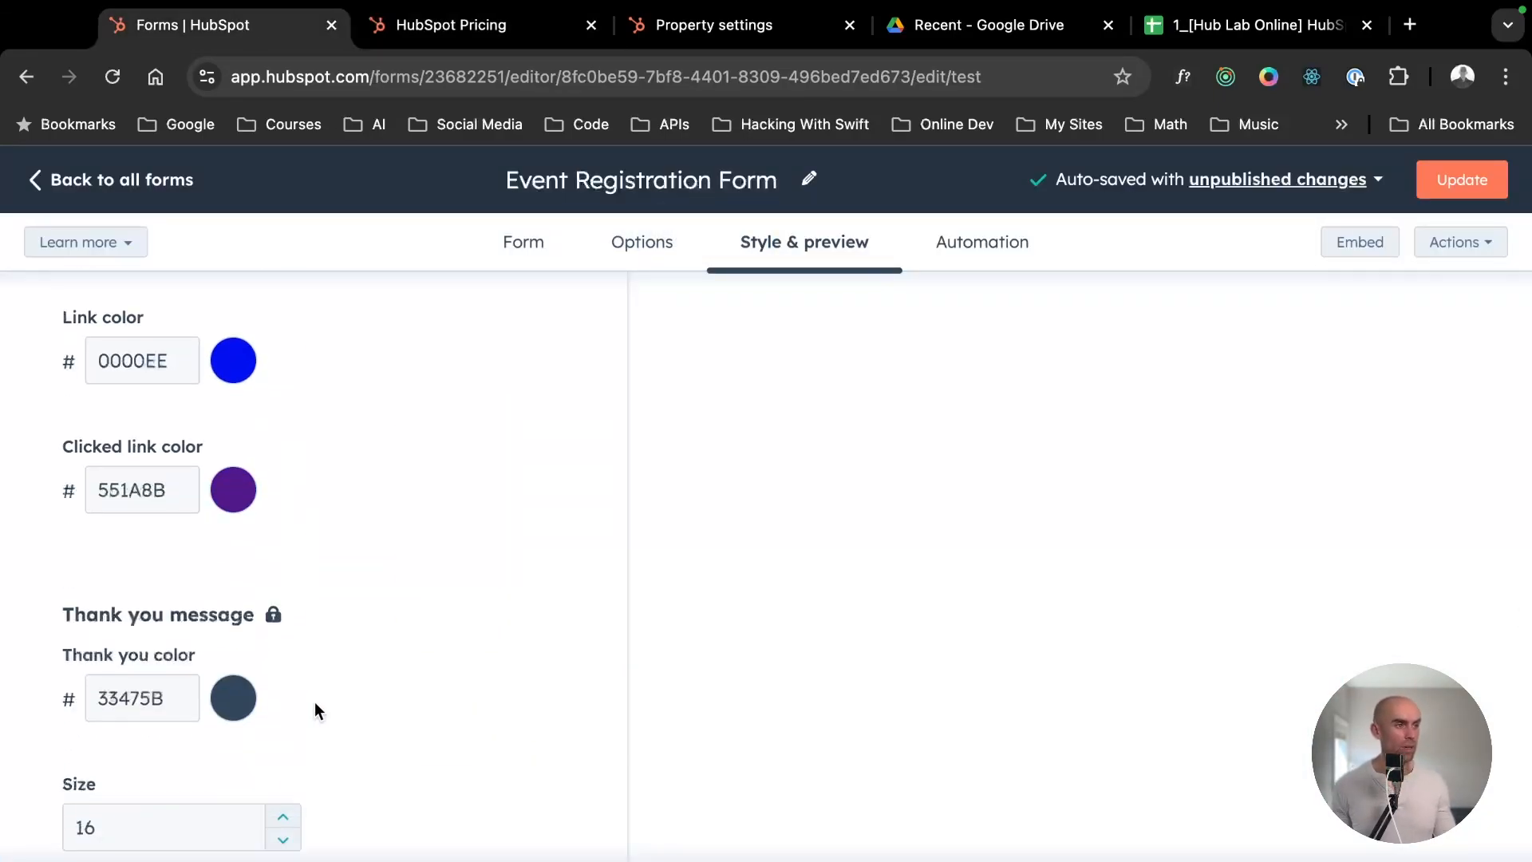
scroll(311, 714, down, 8)
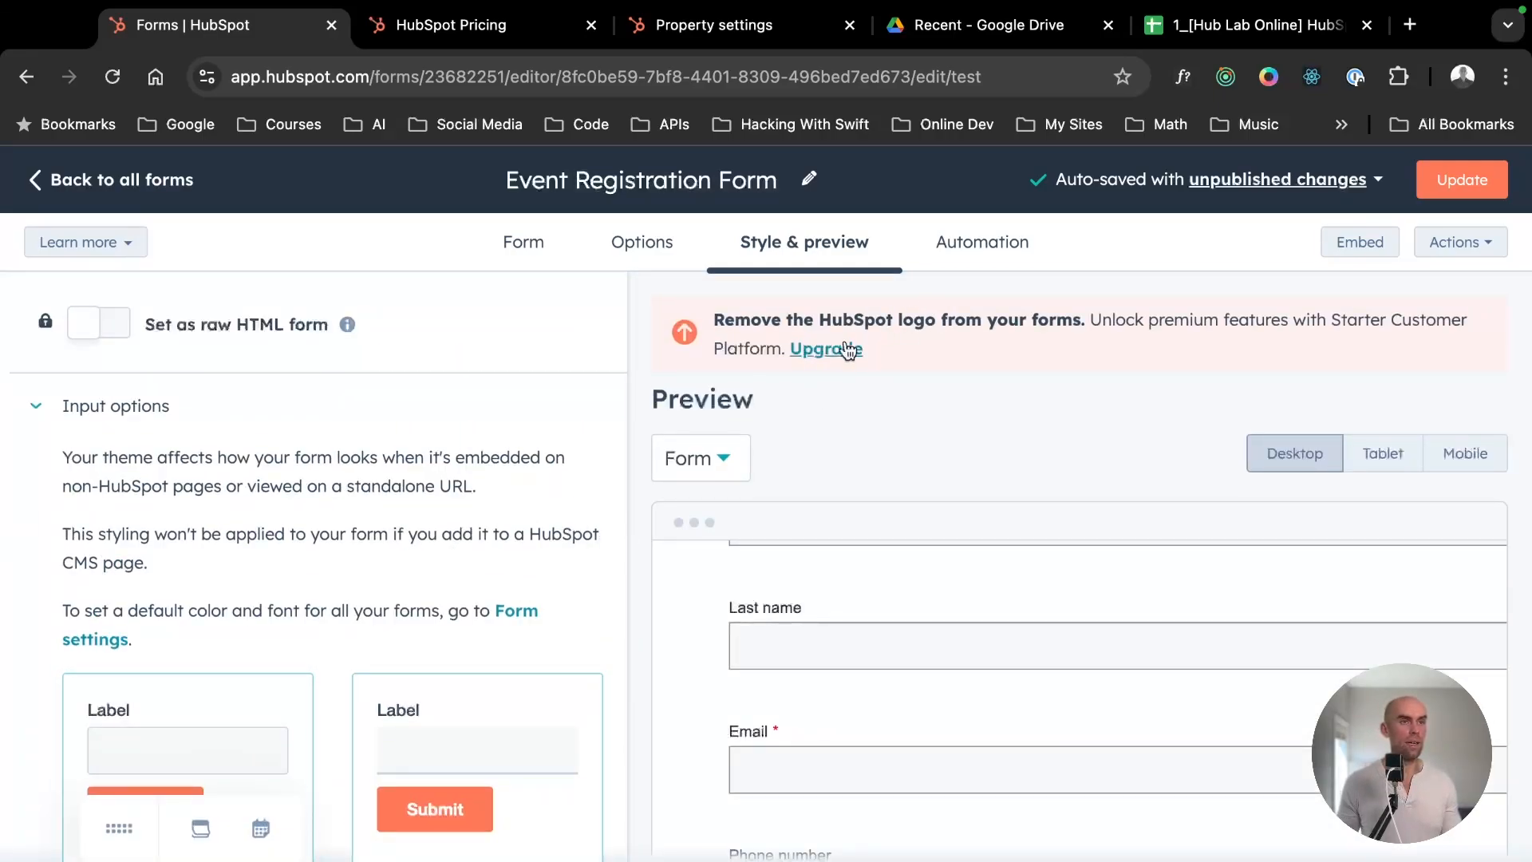
scroll(302, 595, down, 4)
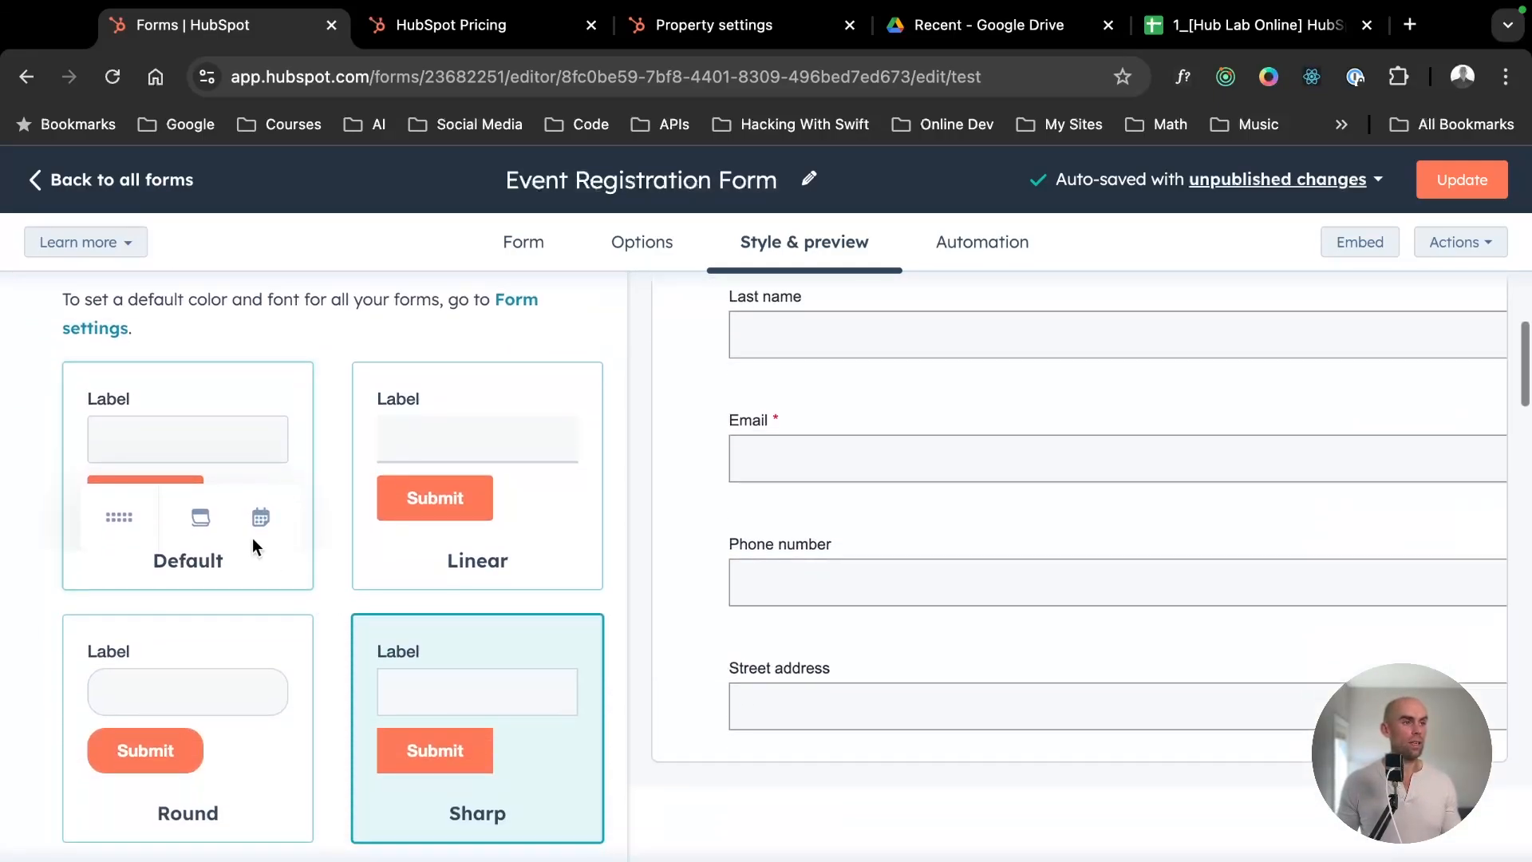
- Compare the Default, Round and Sharp input themes on the form and apply the Linear theme
click(495, 479)
click(202, 482)
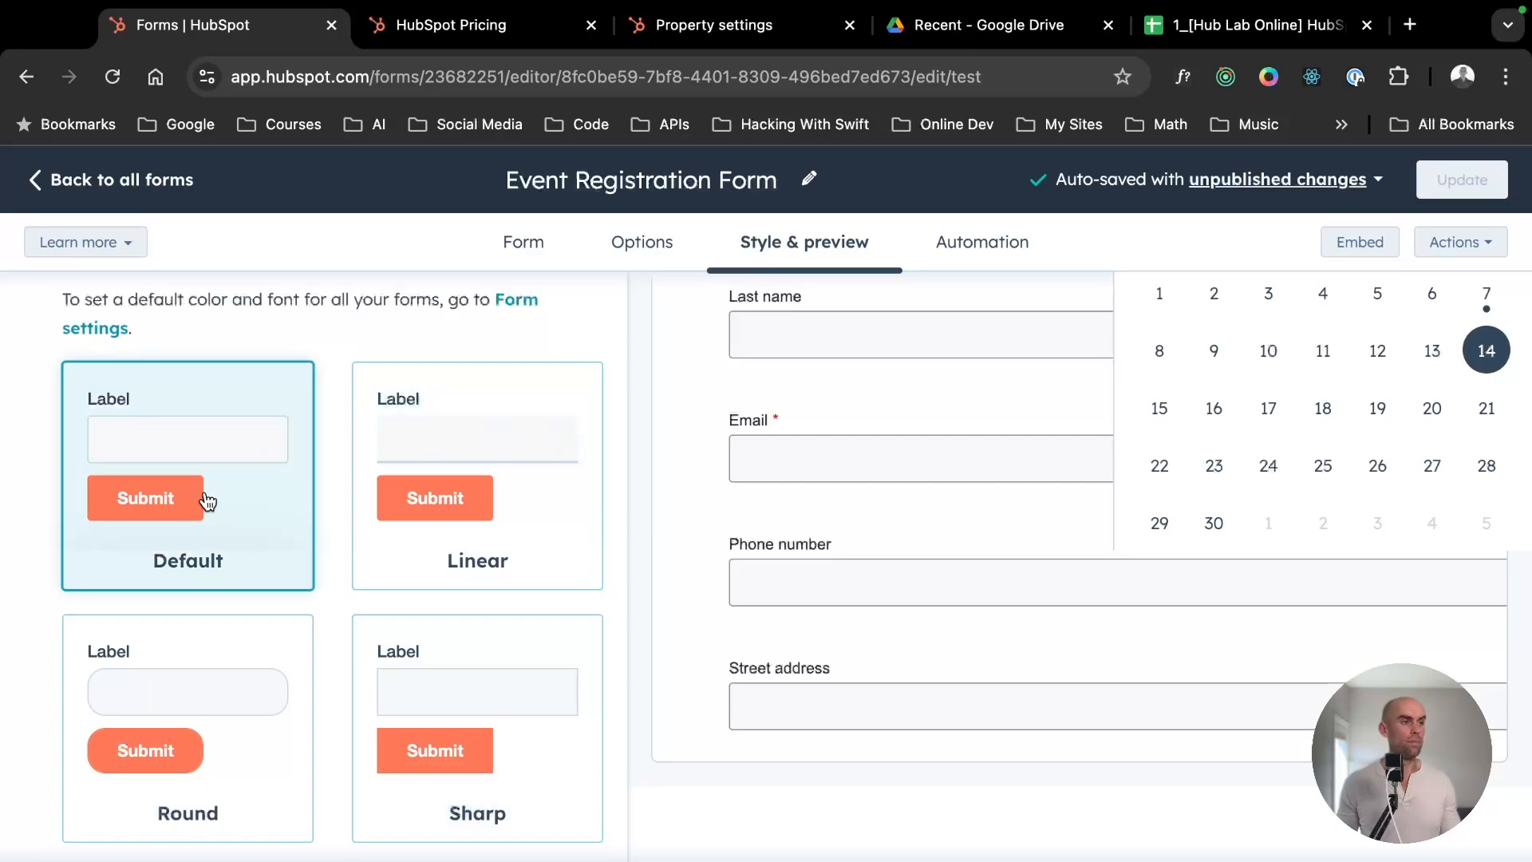
click(217, 715)
click(459, 684)
click(476, 427)
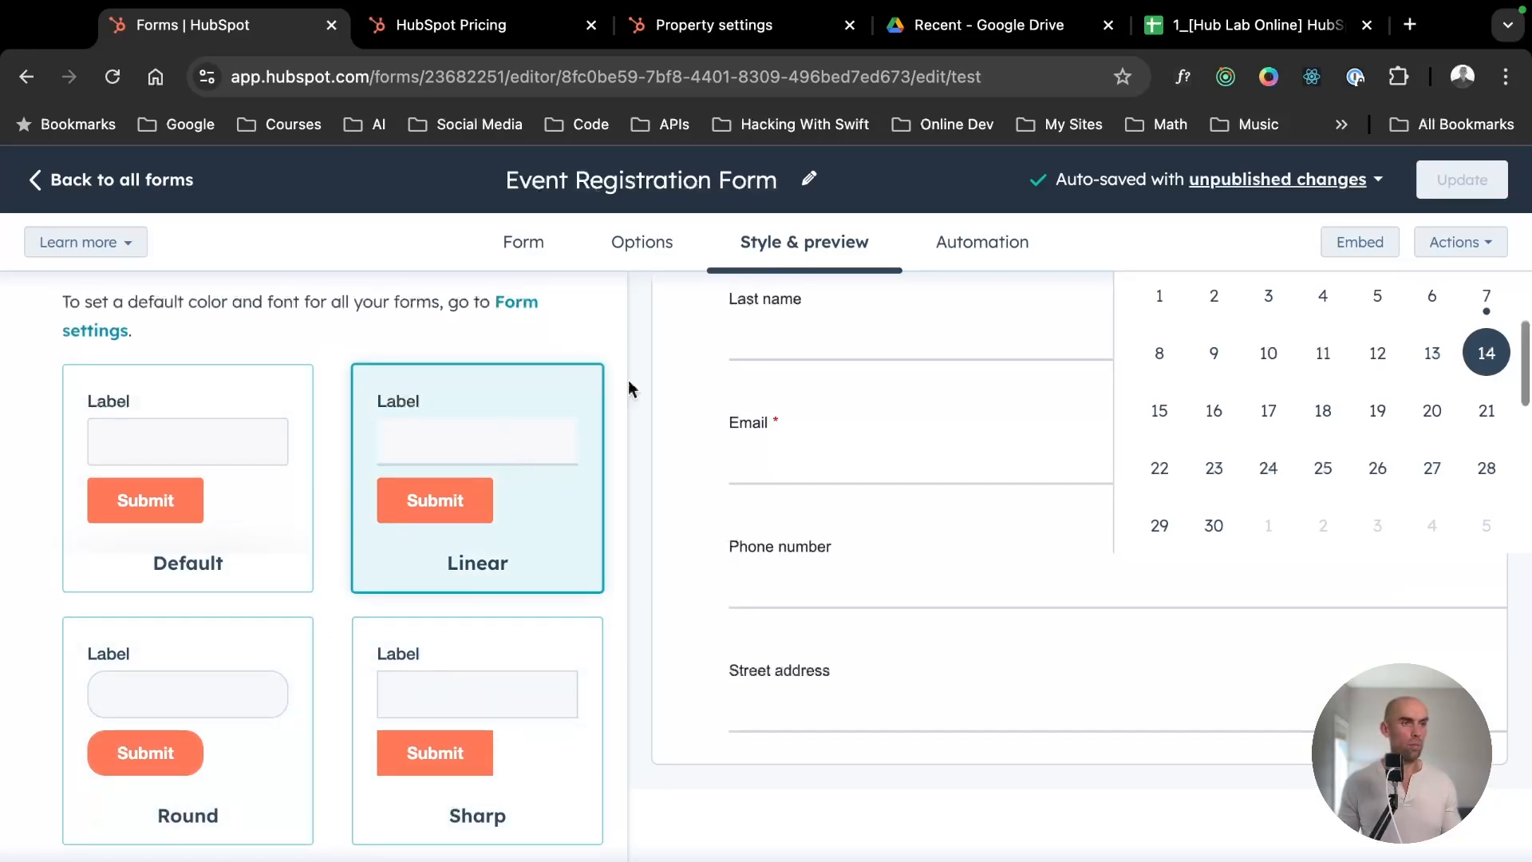
- Read the form's automation options for sending a follow-up email after submission
click(986, 253)
click(1049, 325)
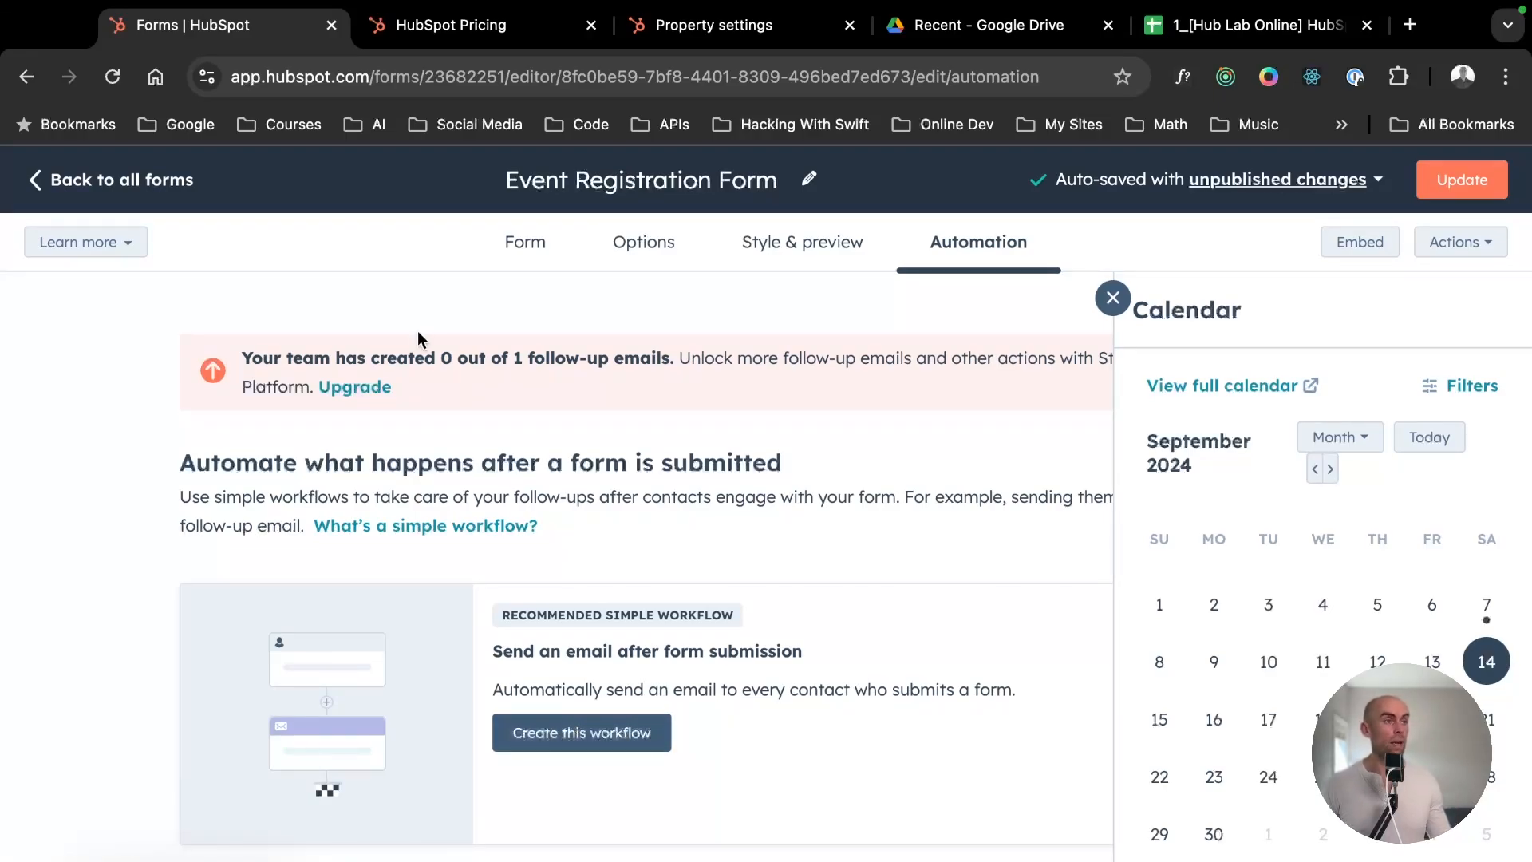
triple_click(451, 403)
click(564, 439)
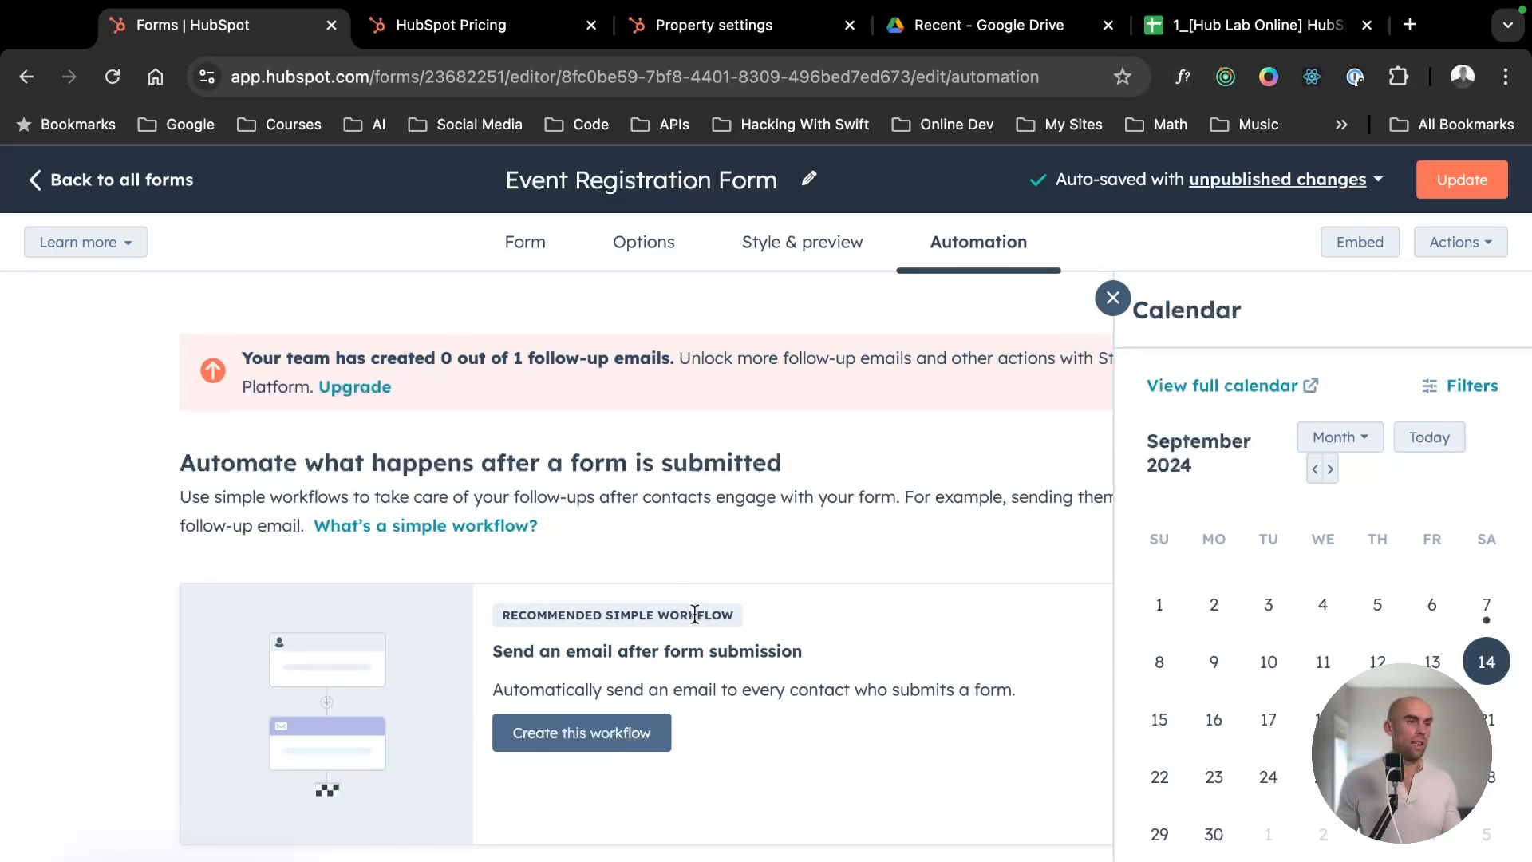
drag(550, 554, 746, 515)
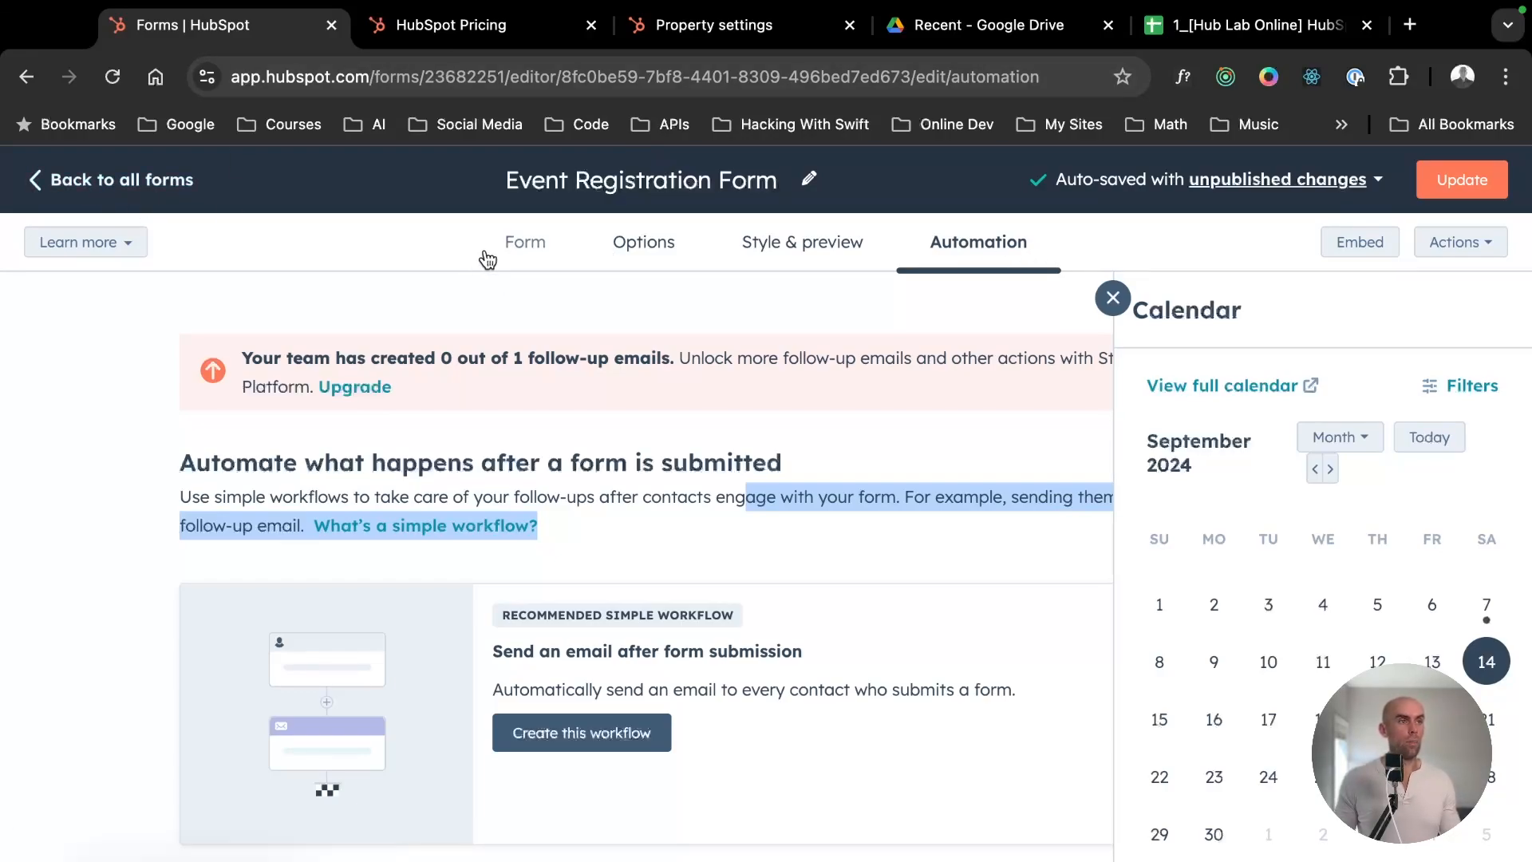
- Return to the form's fields and publish the updated Event Registration Form
click(496, 257)
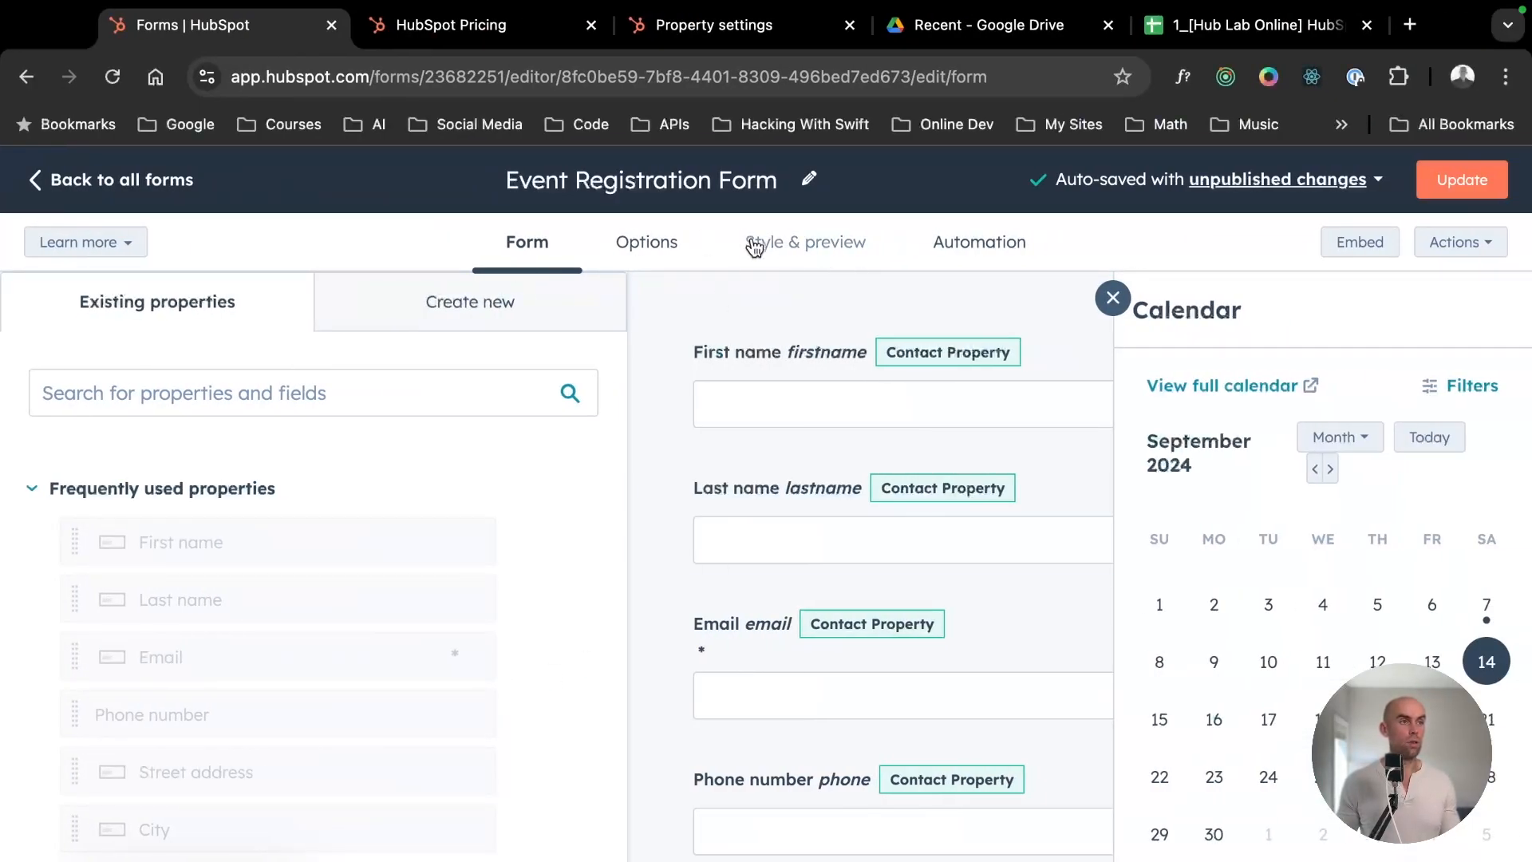
click(1462, 181)
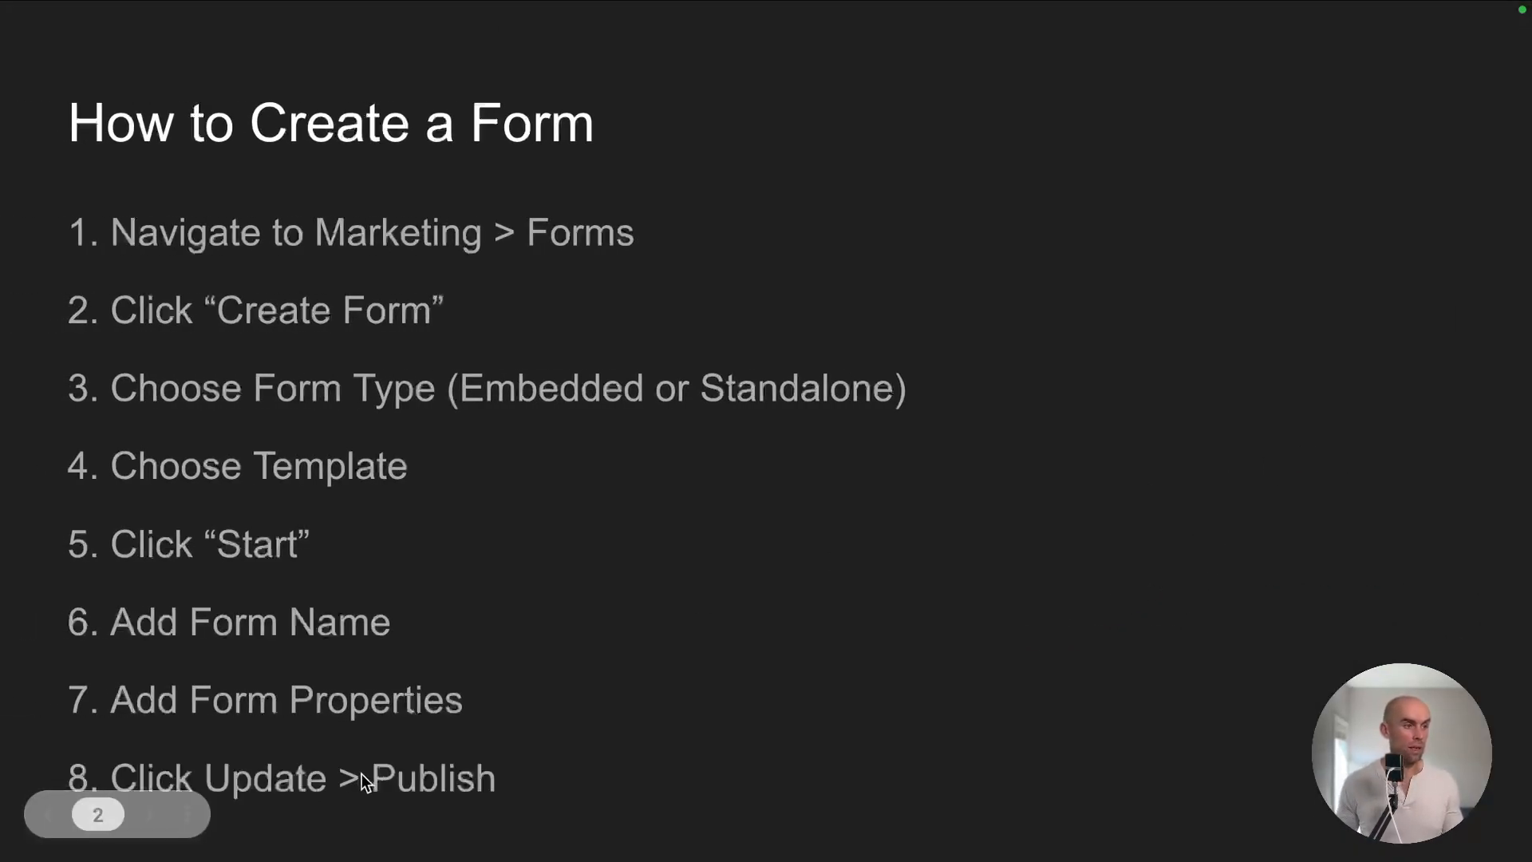
key(ctrl+Right)
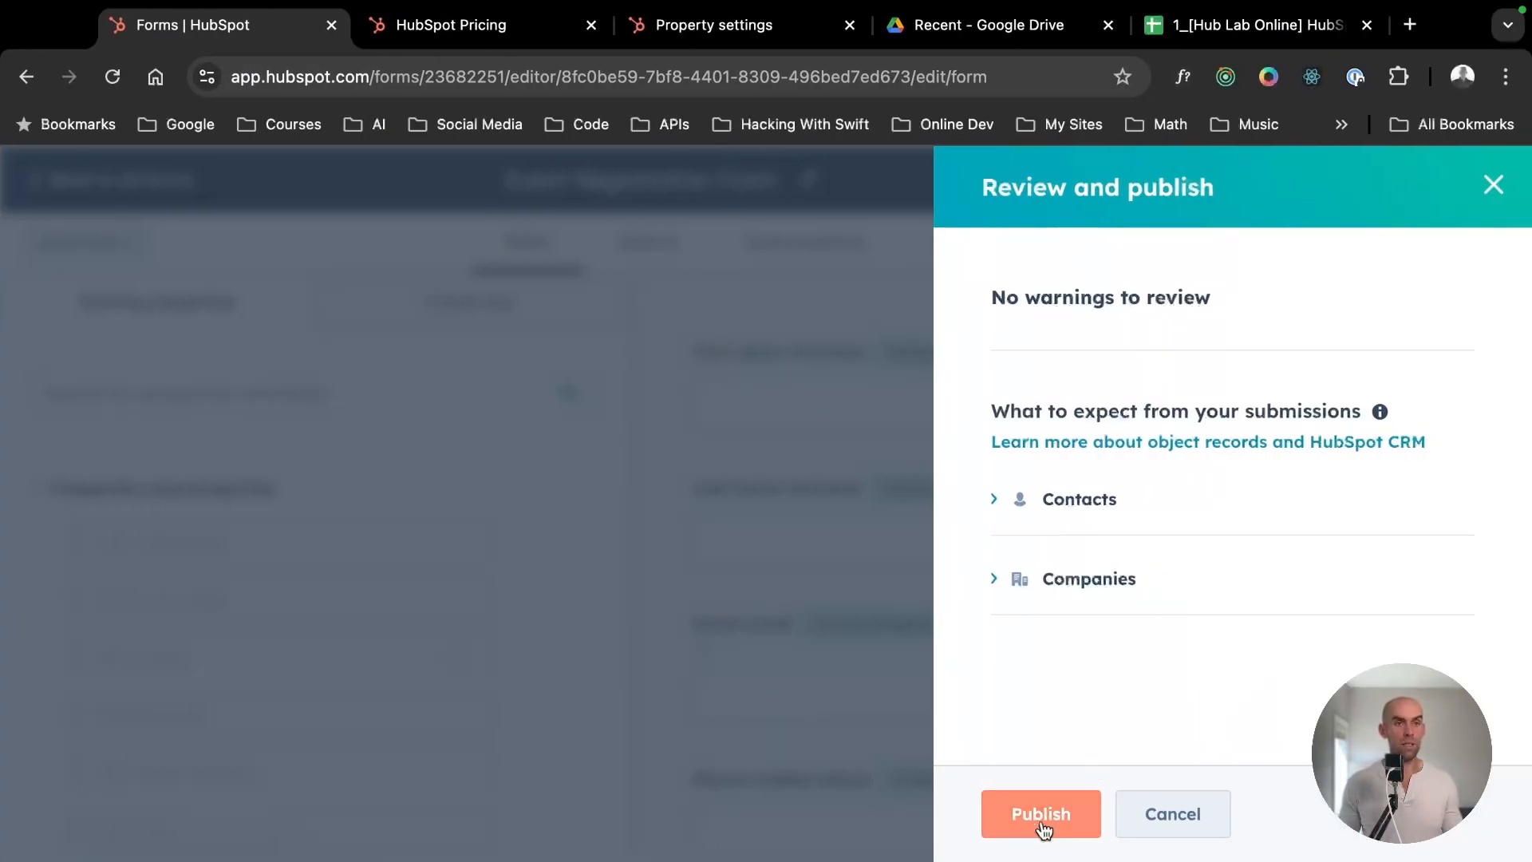
click(1042, 826)
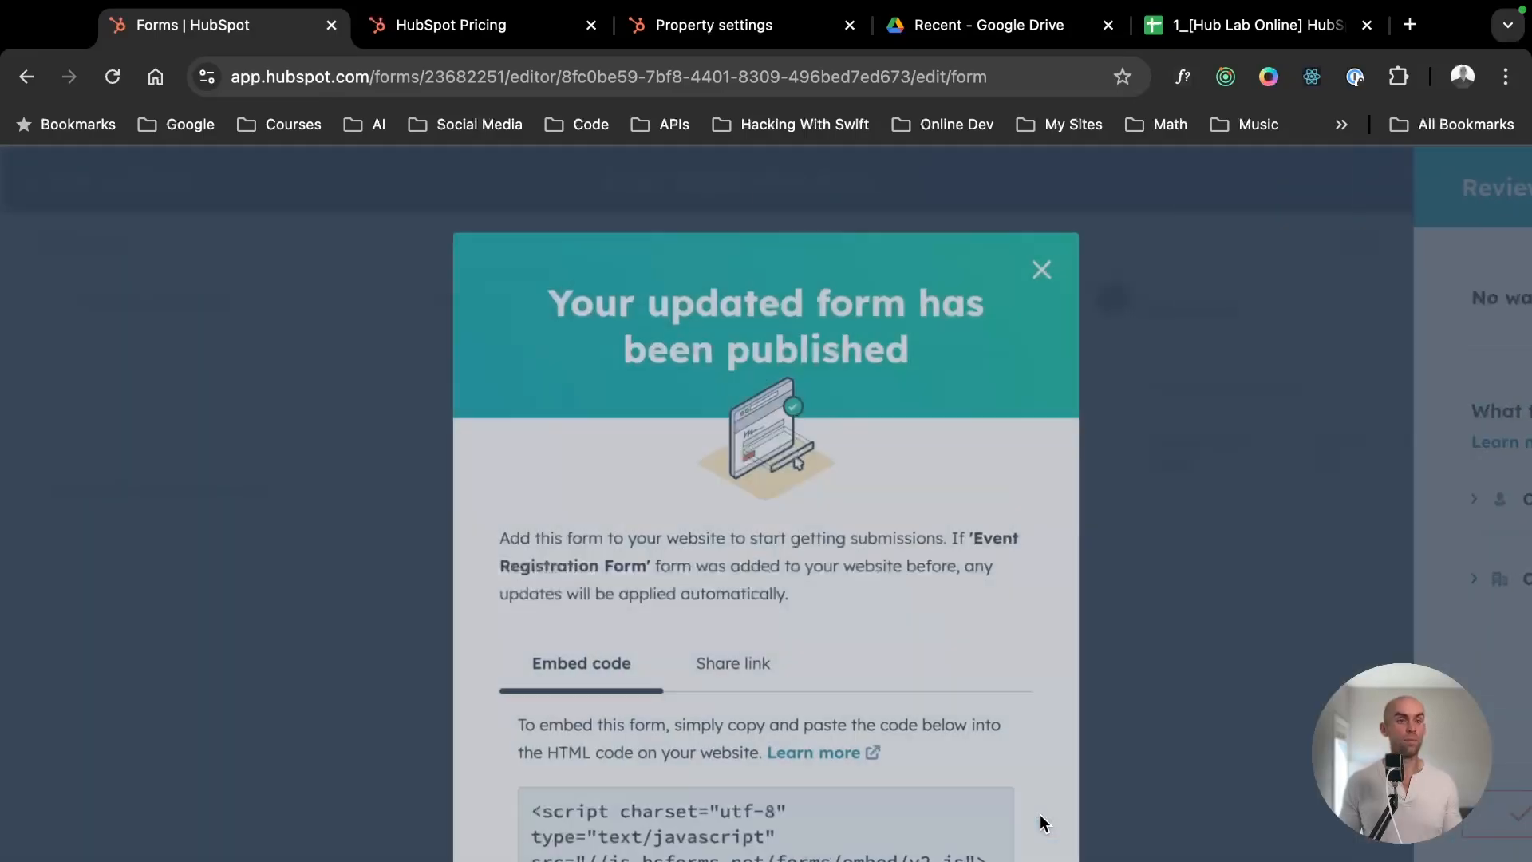
- Review the embed code and share link offered for the published form
scroll(824, 498, down, 4)
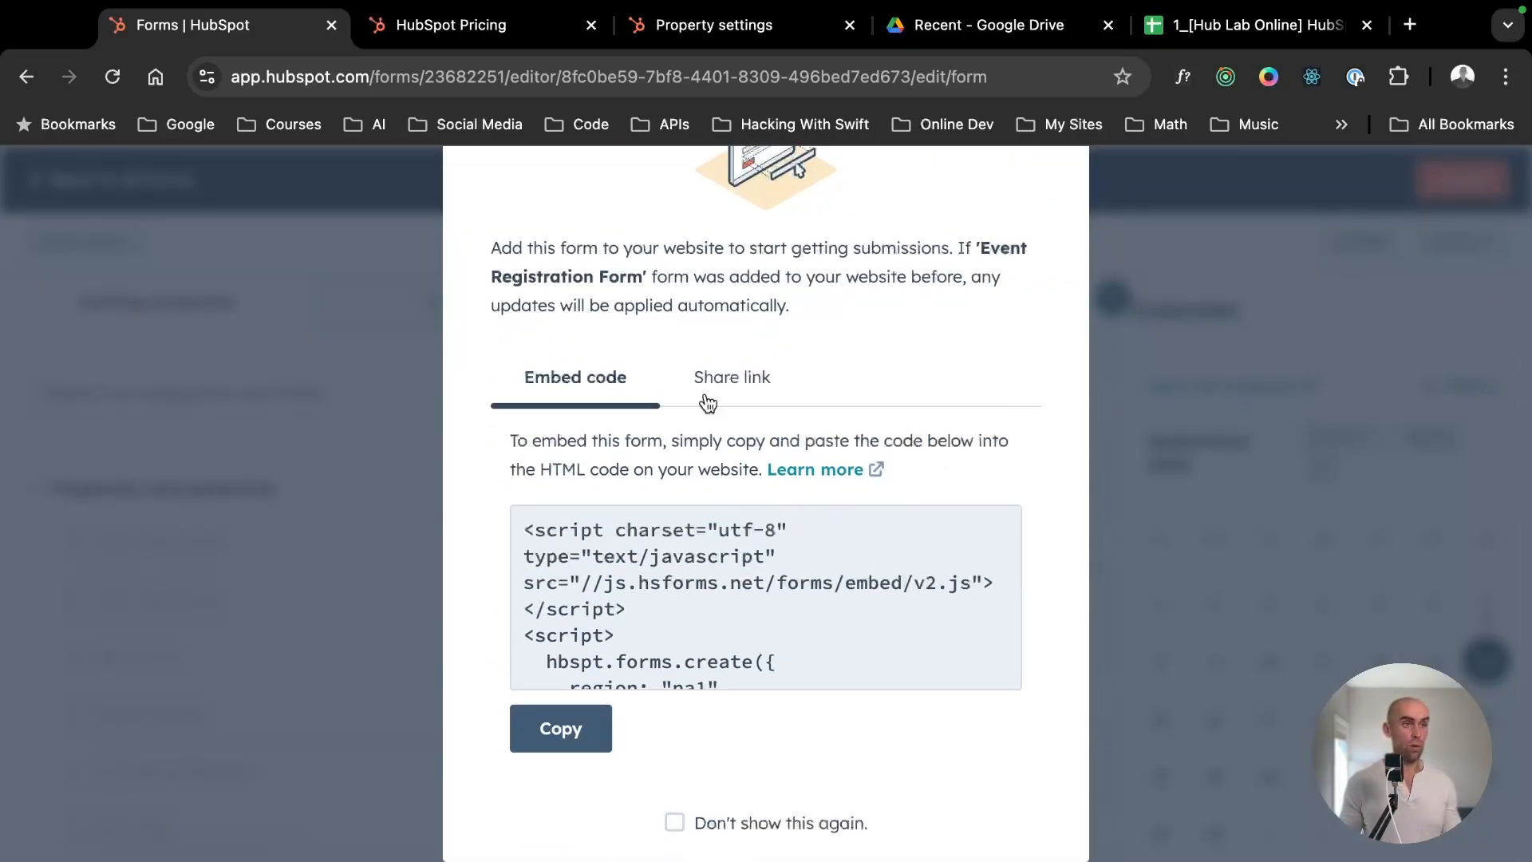
click(743, 390)
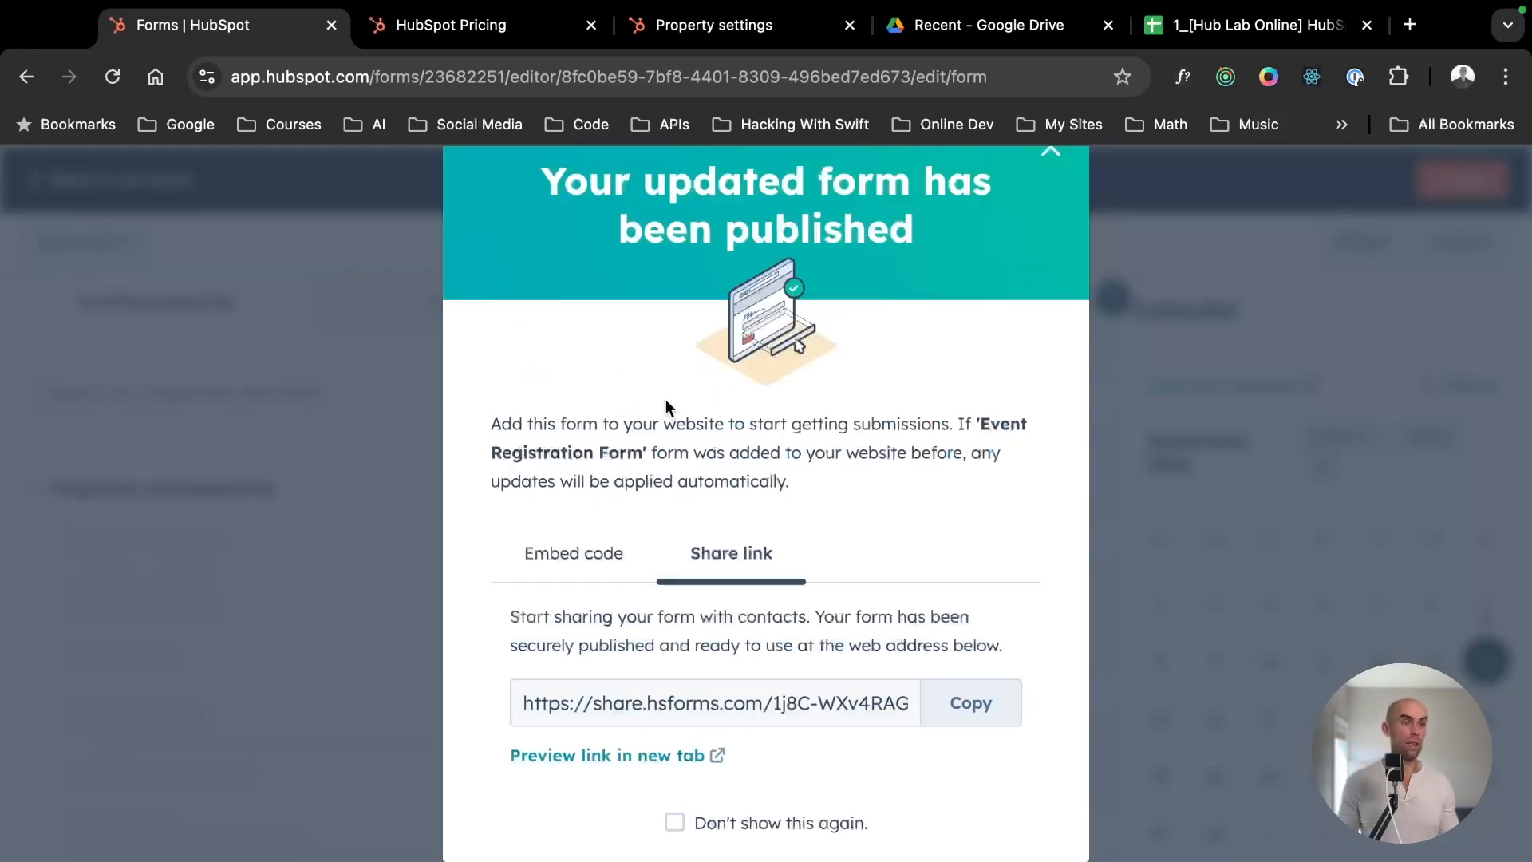
click(594, 563)
scroll(845, 718, down, 3)
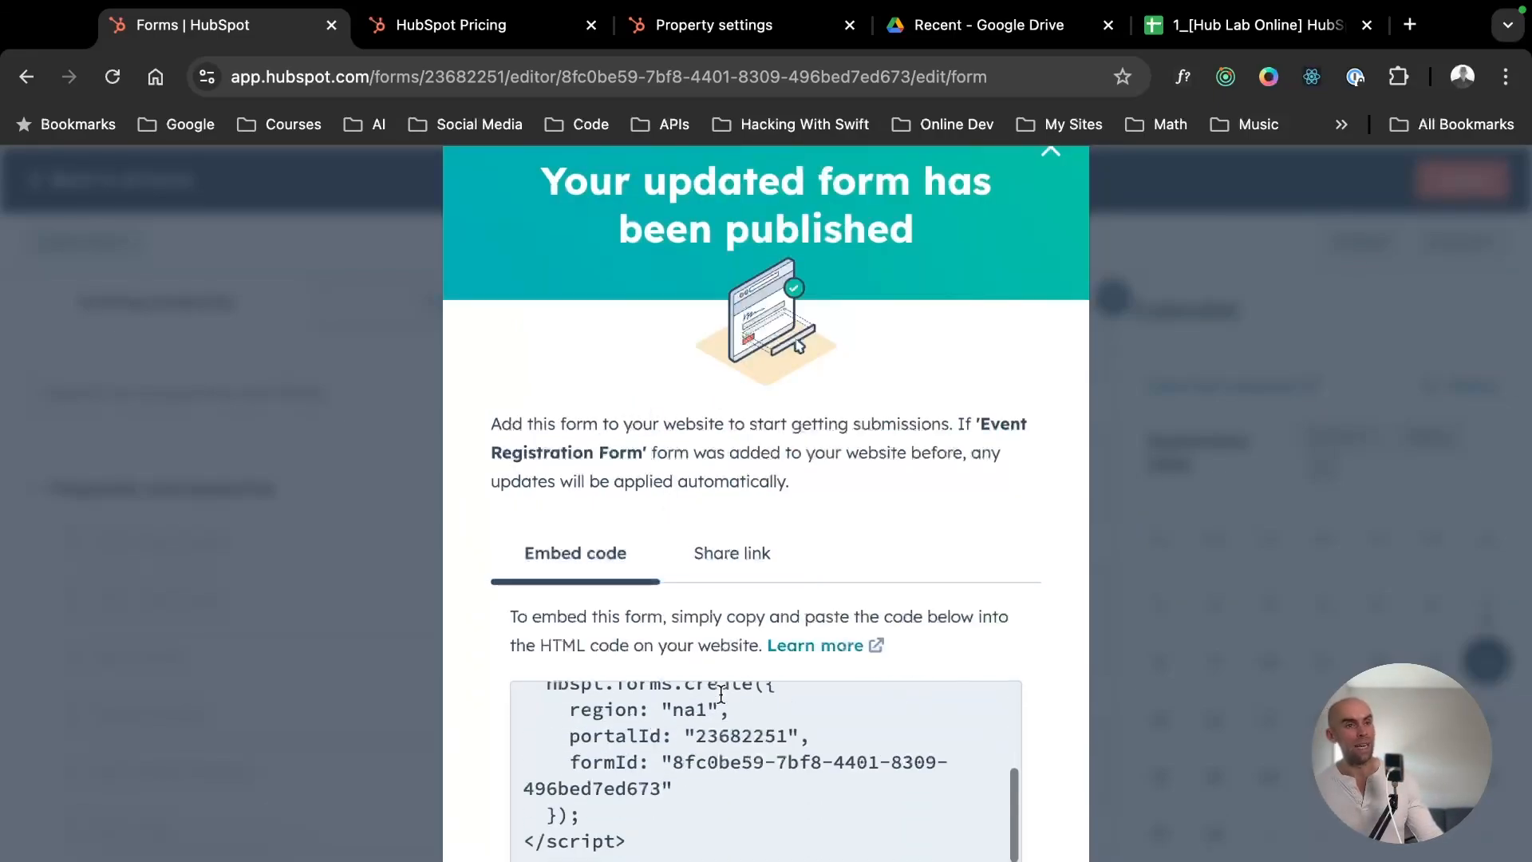
- Copy the published form's share link, open it in a new browser tab and look over the live form
click(760, 559)
click(970, 702)
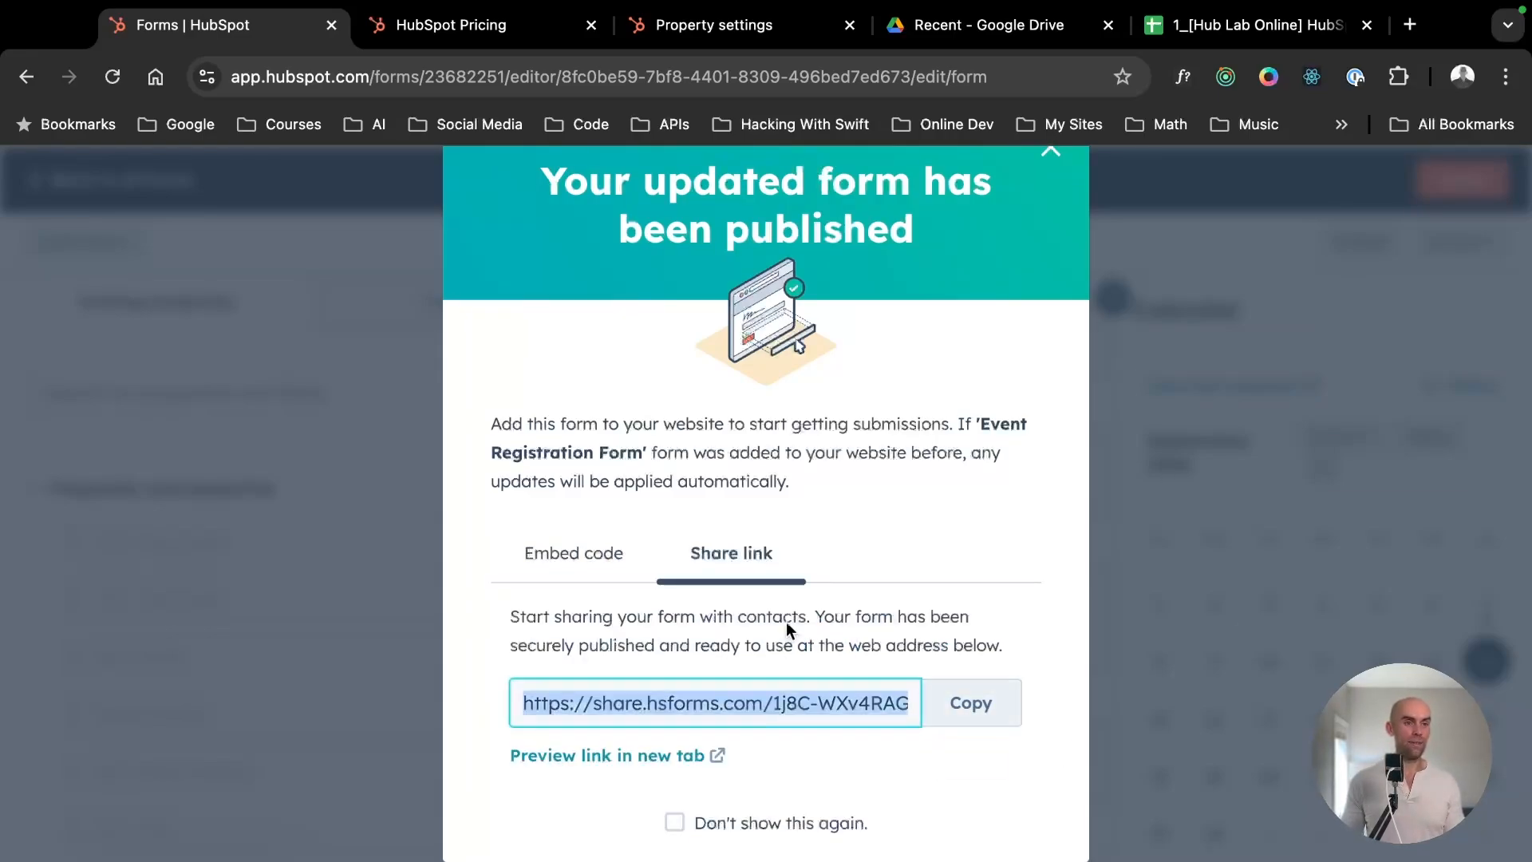
key(ctrl+t)
key(ctrl+v)
key(Return)
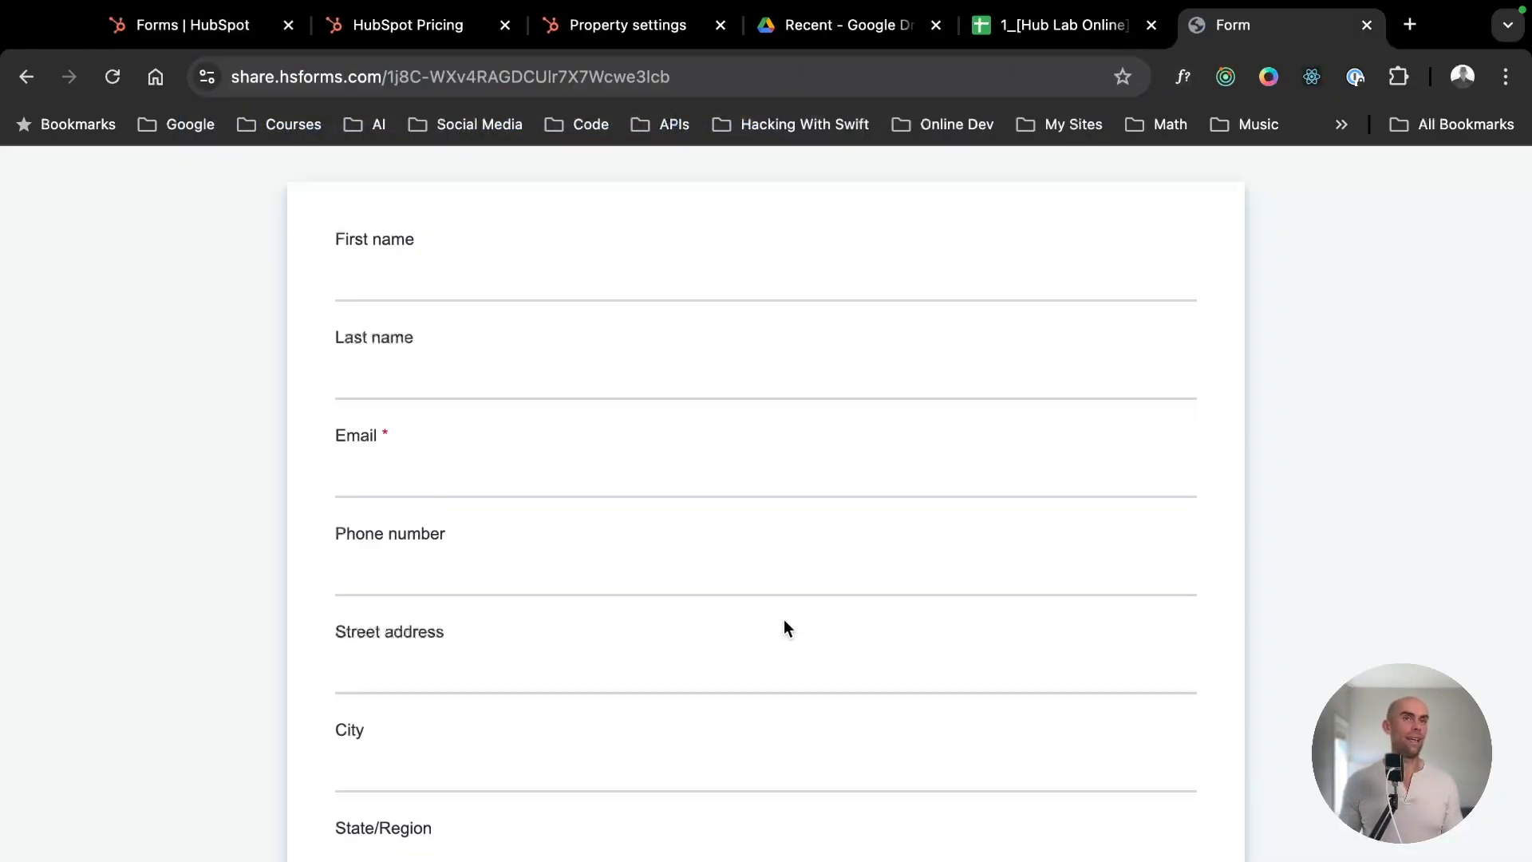
scroll(697, 537, down, 5)
scroll(686, 535, up, 5)
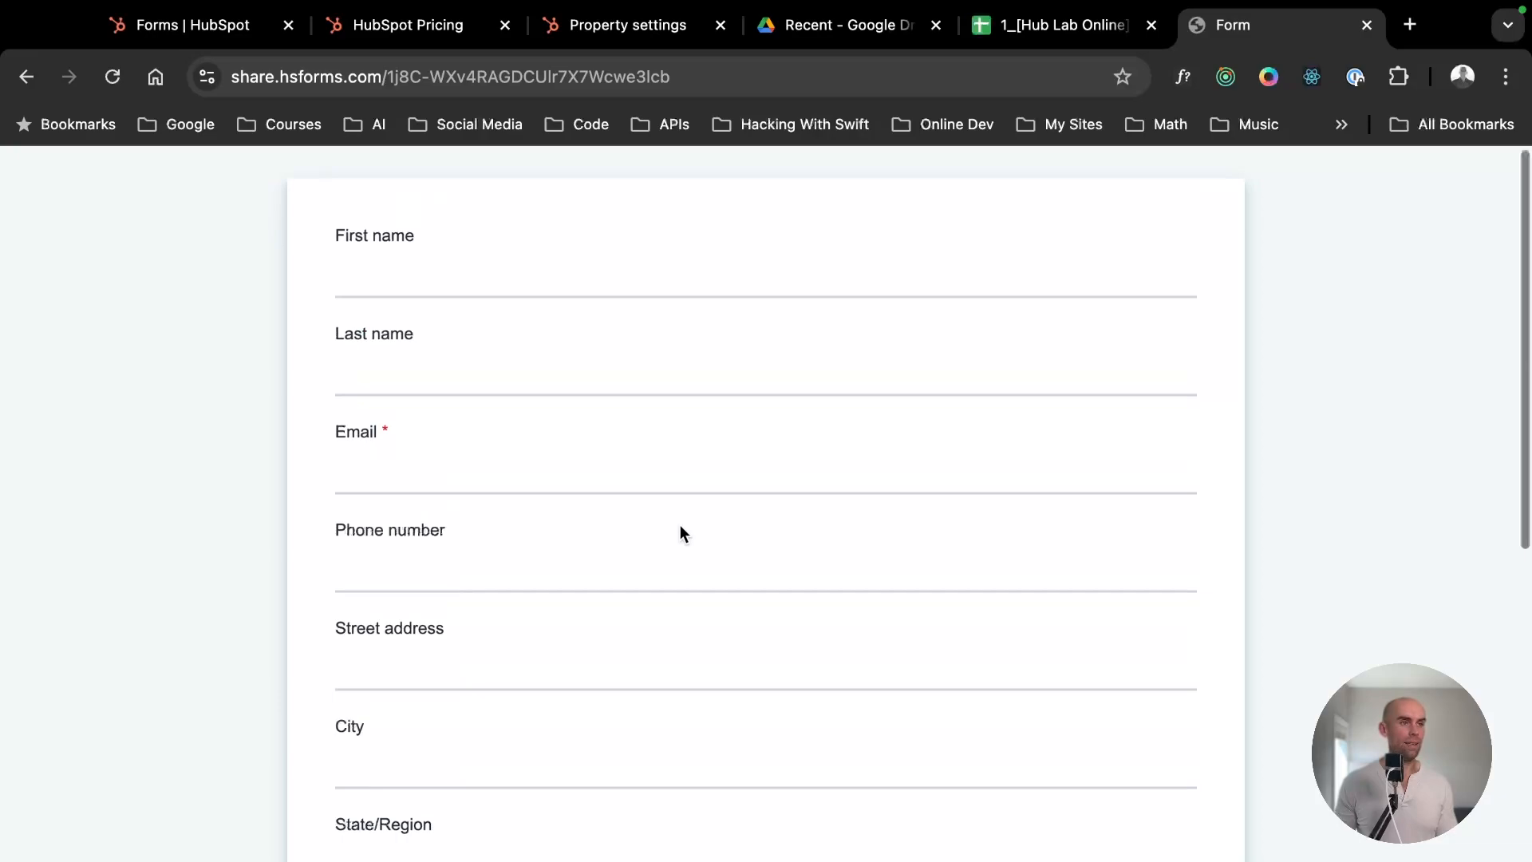
click(655, 393)
click(639, 271)
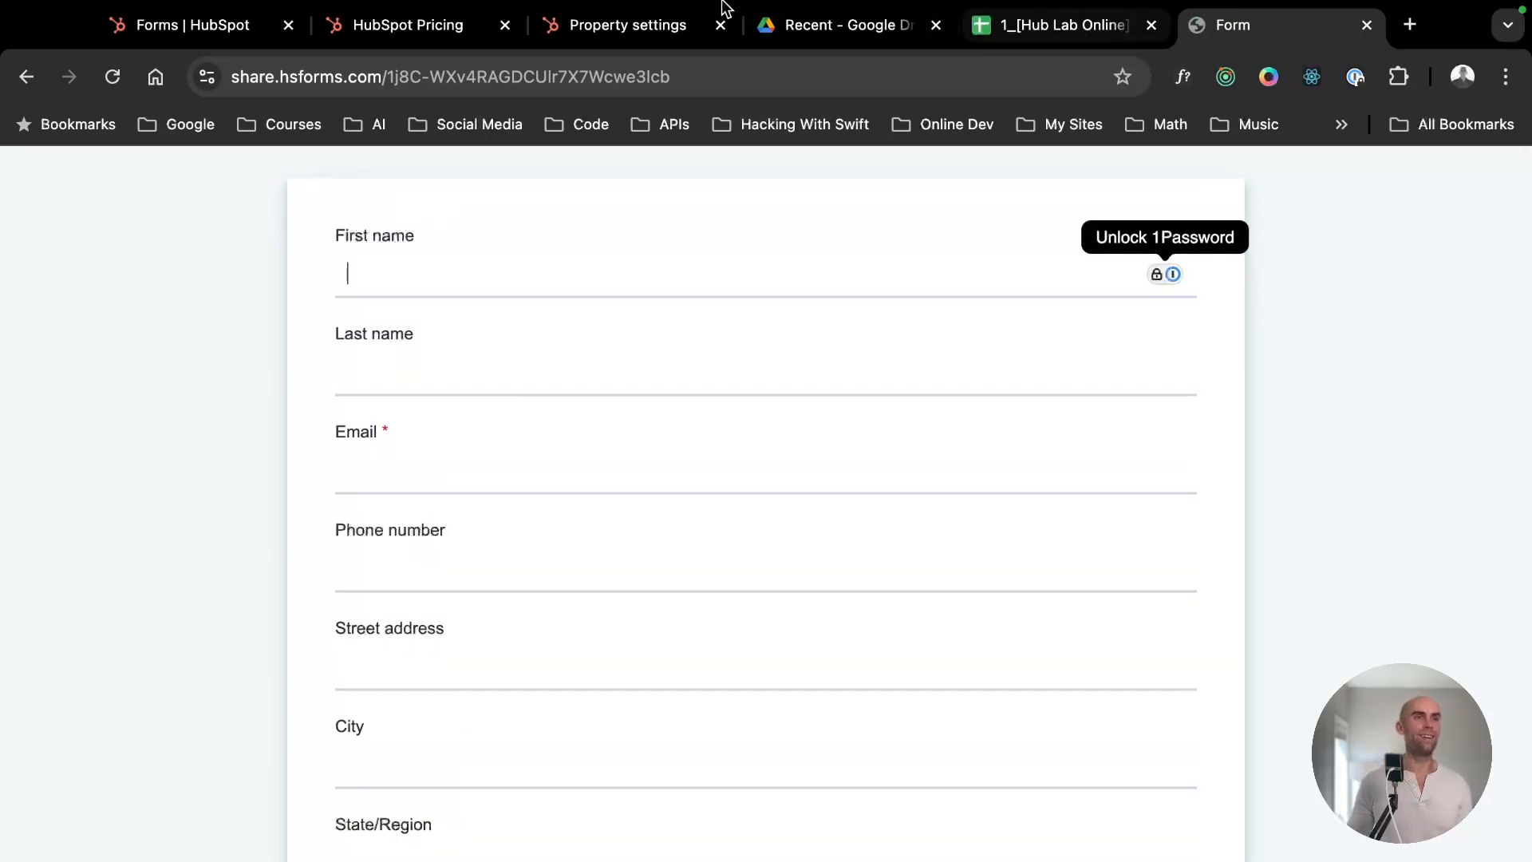
- Go back to the form editor, republish the Event Registration Form and return to the list of all forms
click(641, 50)
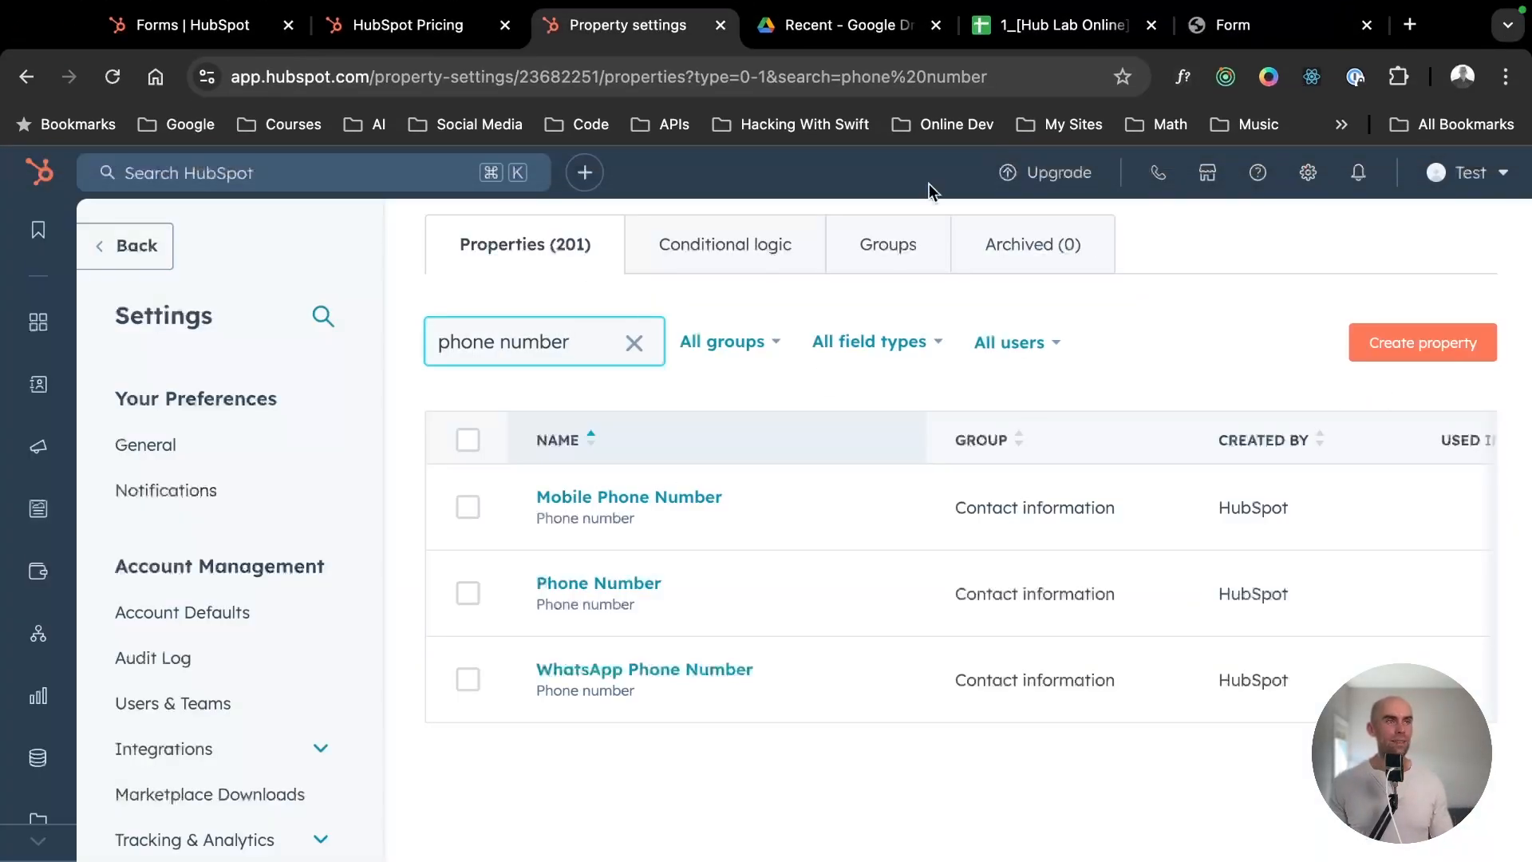
click(211, 28)
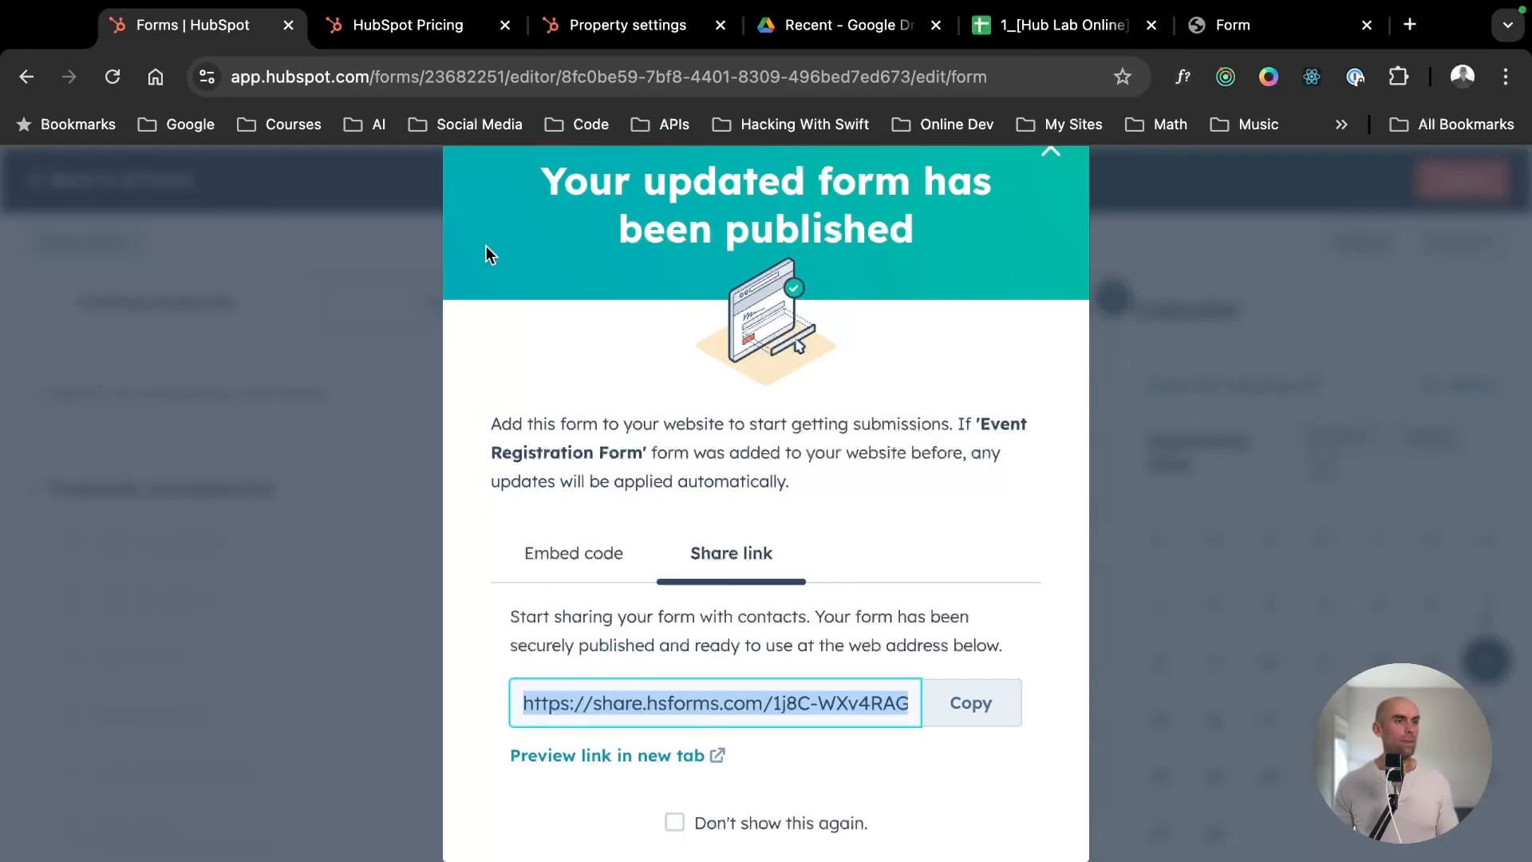
click(1061, 163)
click(1461, 179)
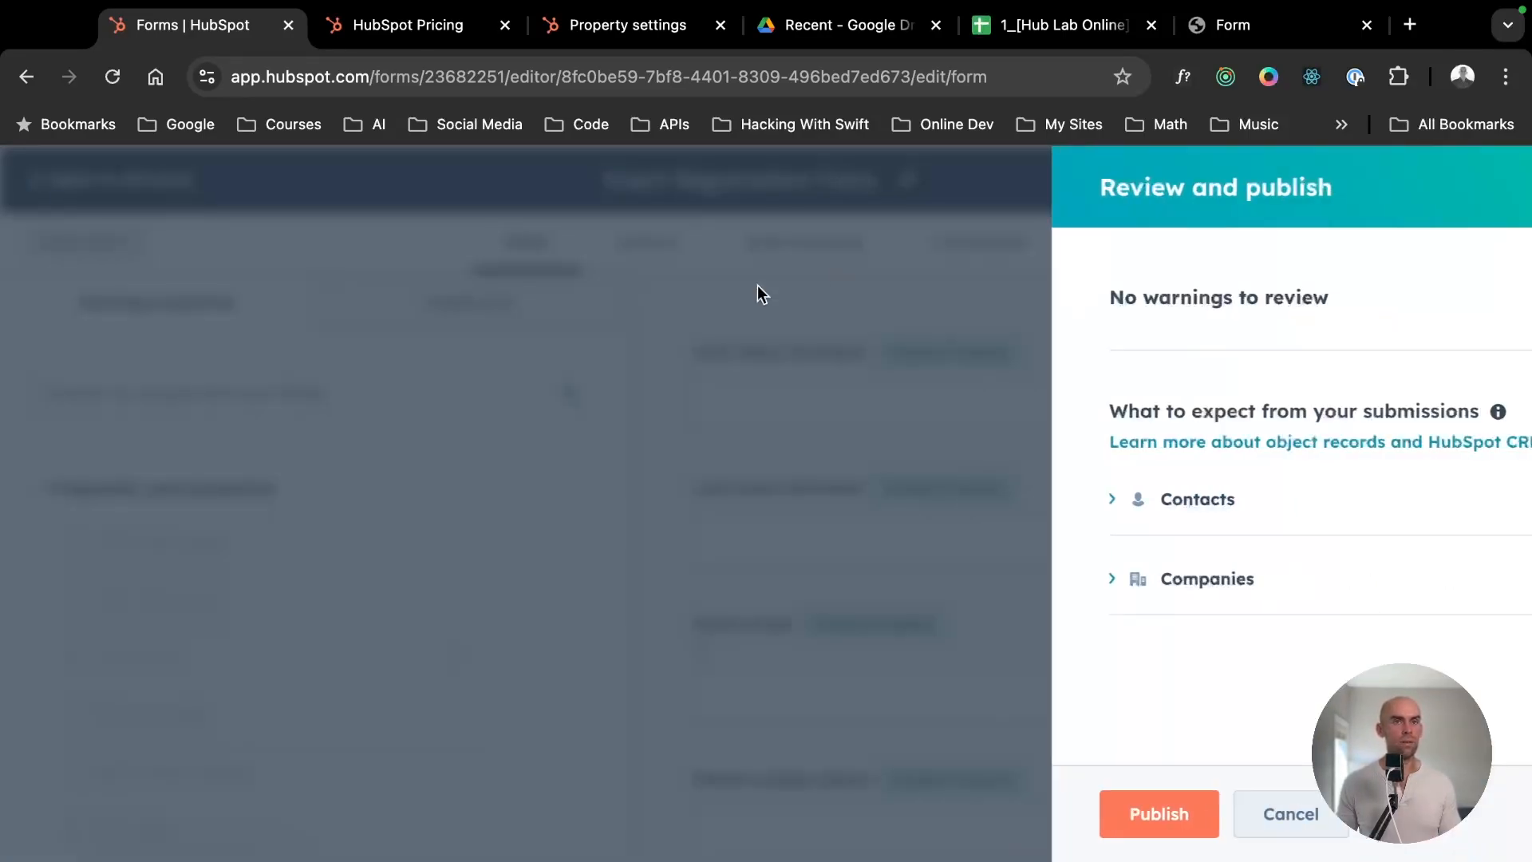
click(1060, 819)
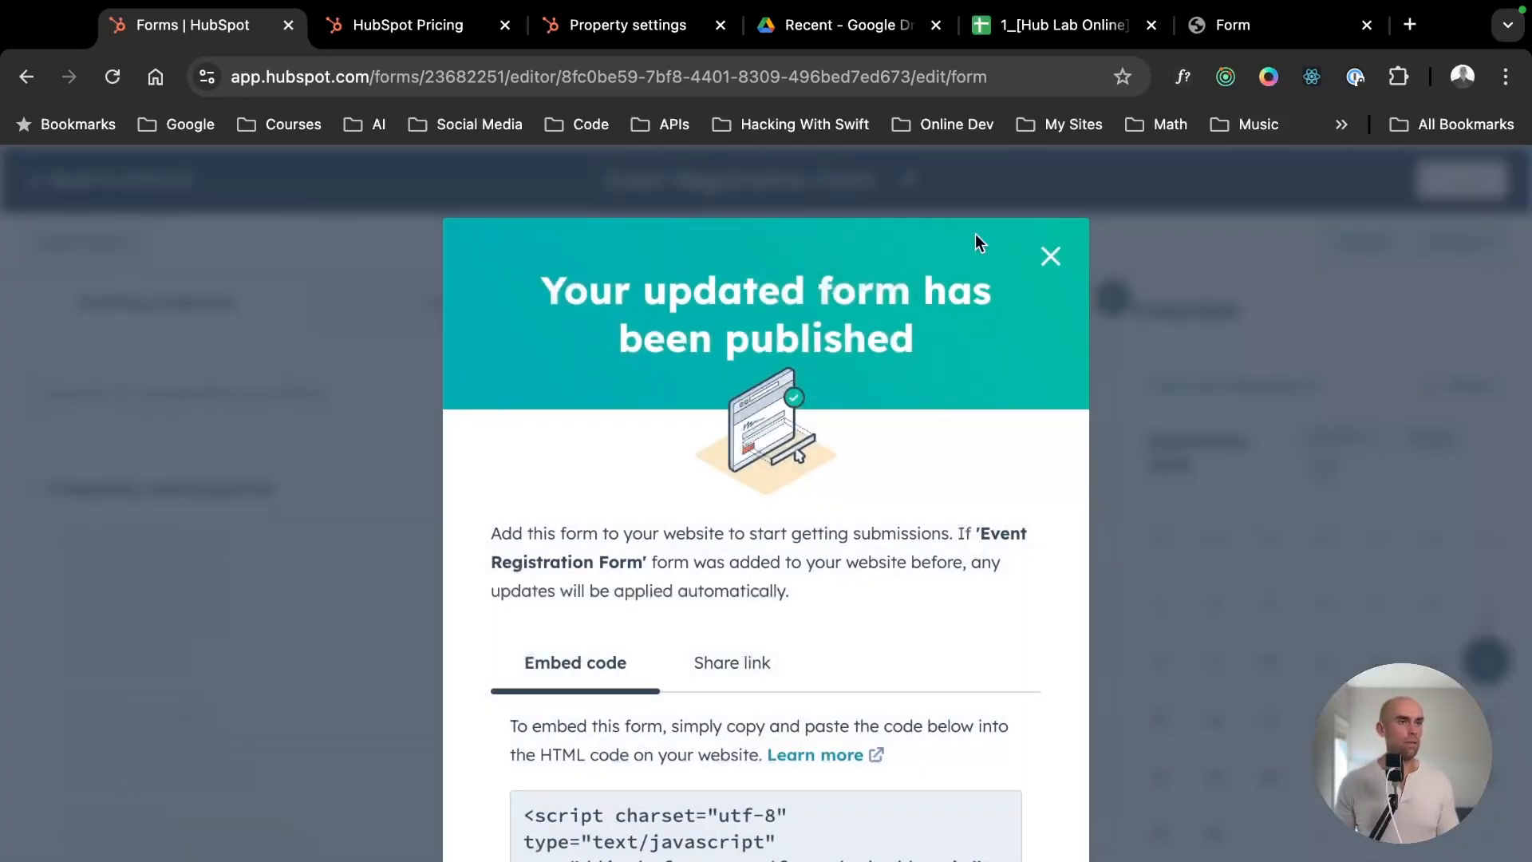
click(1050, 255)
click(80, 182)
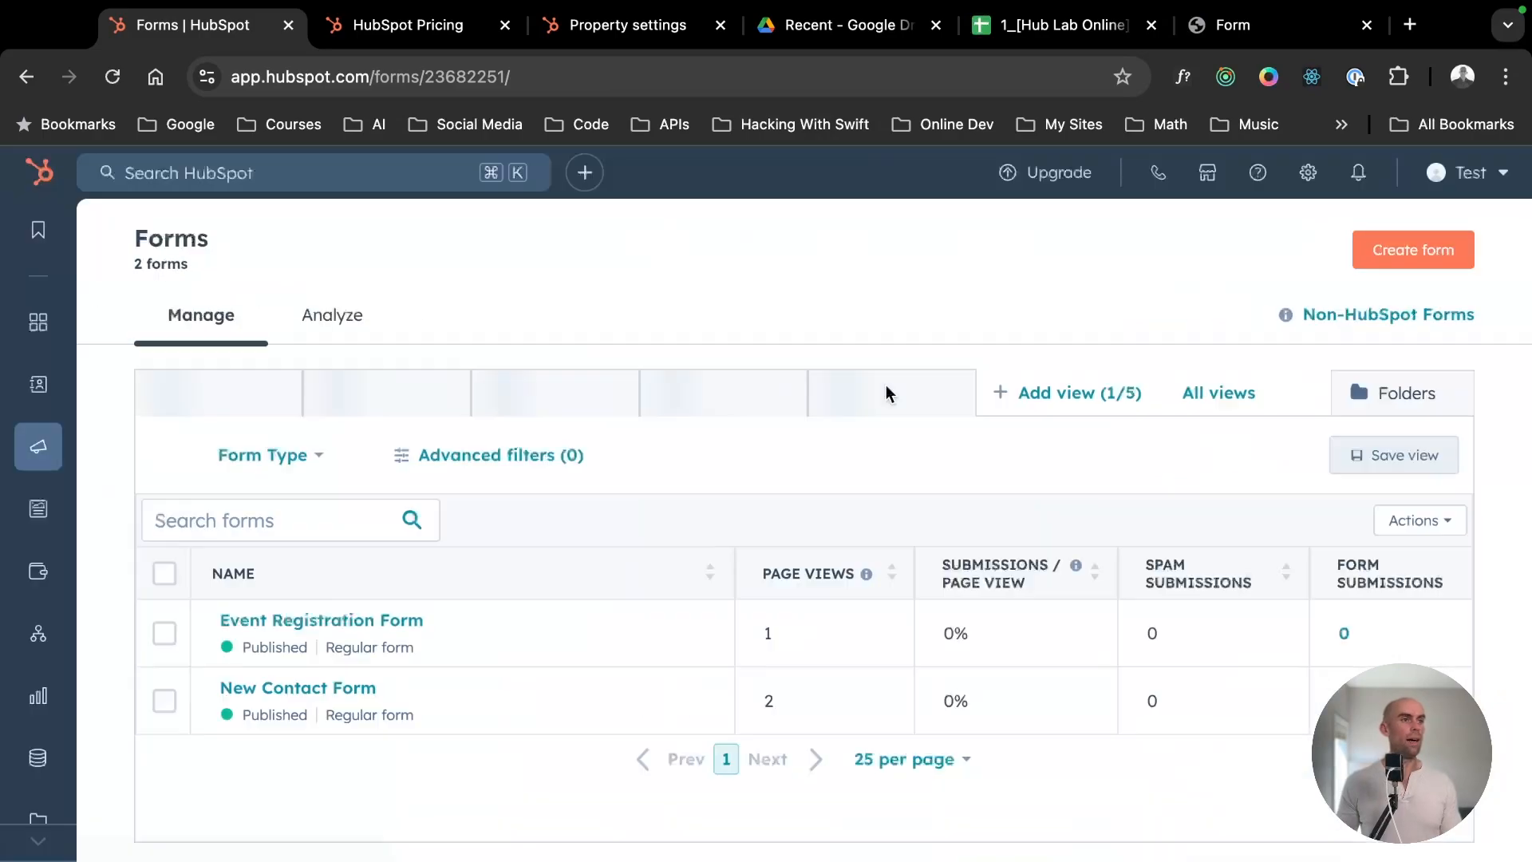
- Create a new standalone page form and publish it with only its default Email field
click(1413, 250)
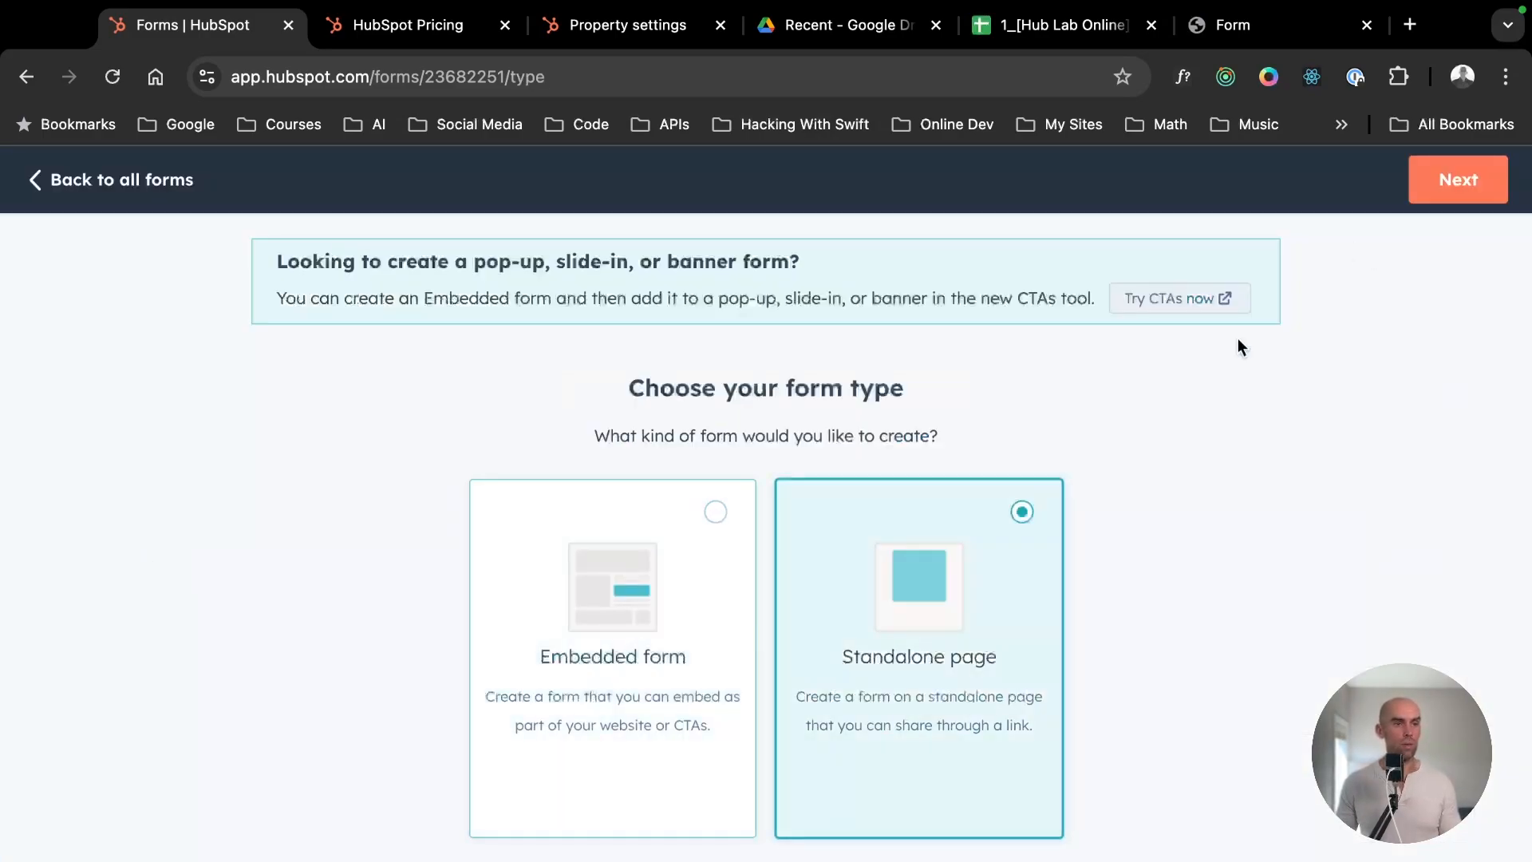
click(1457, 179)
click(1457, 179)
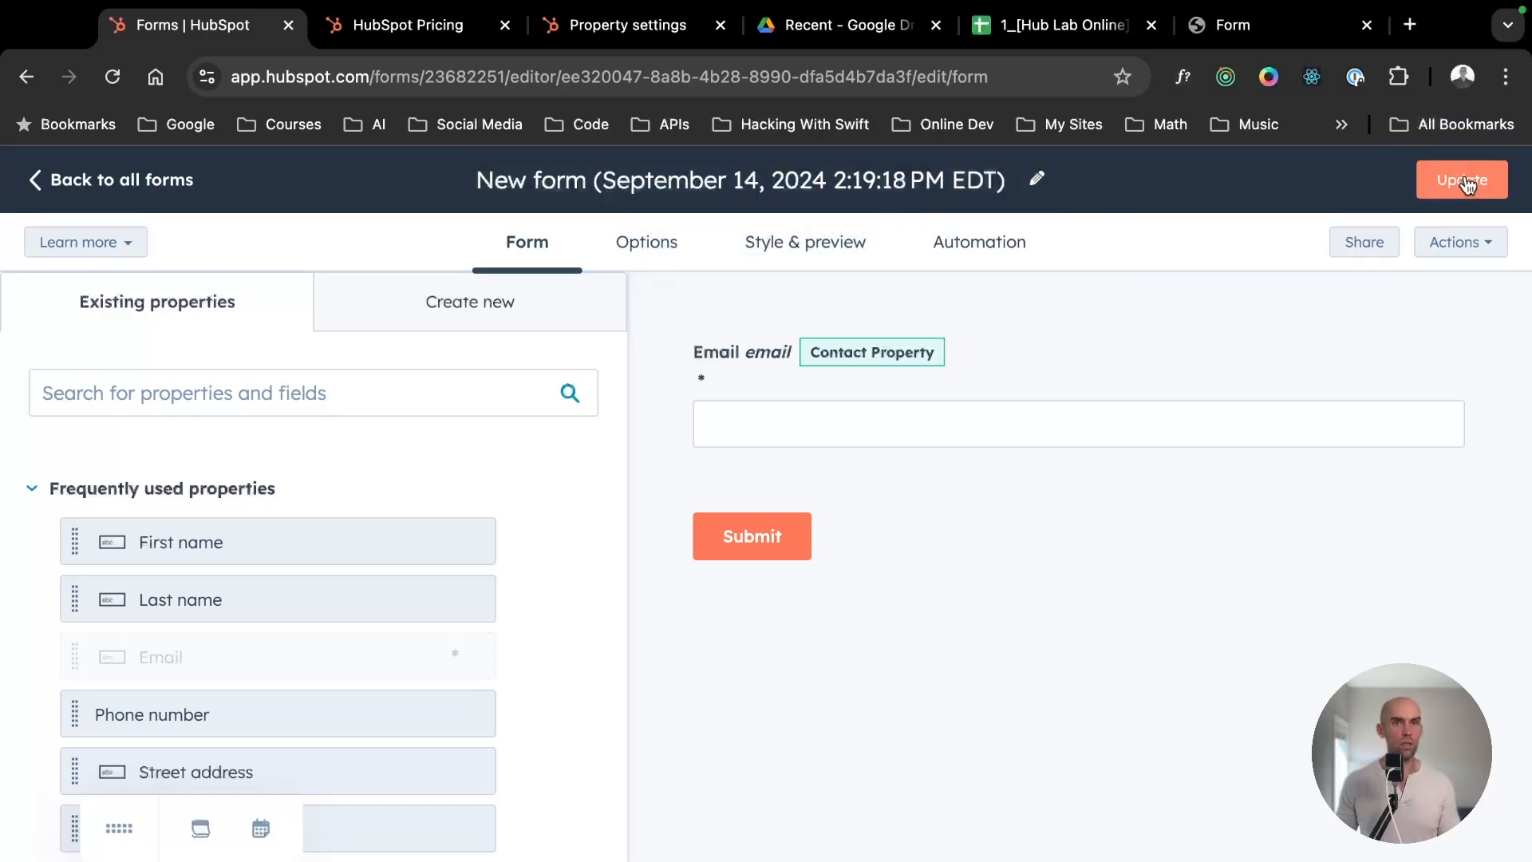
click(1465, 180)
click(1058, 810)
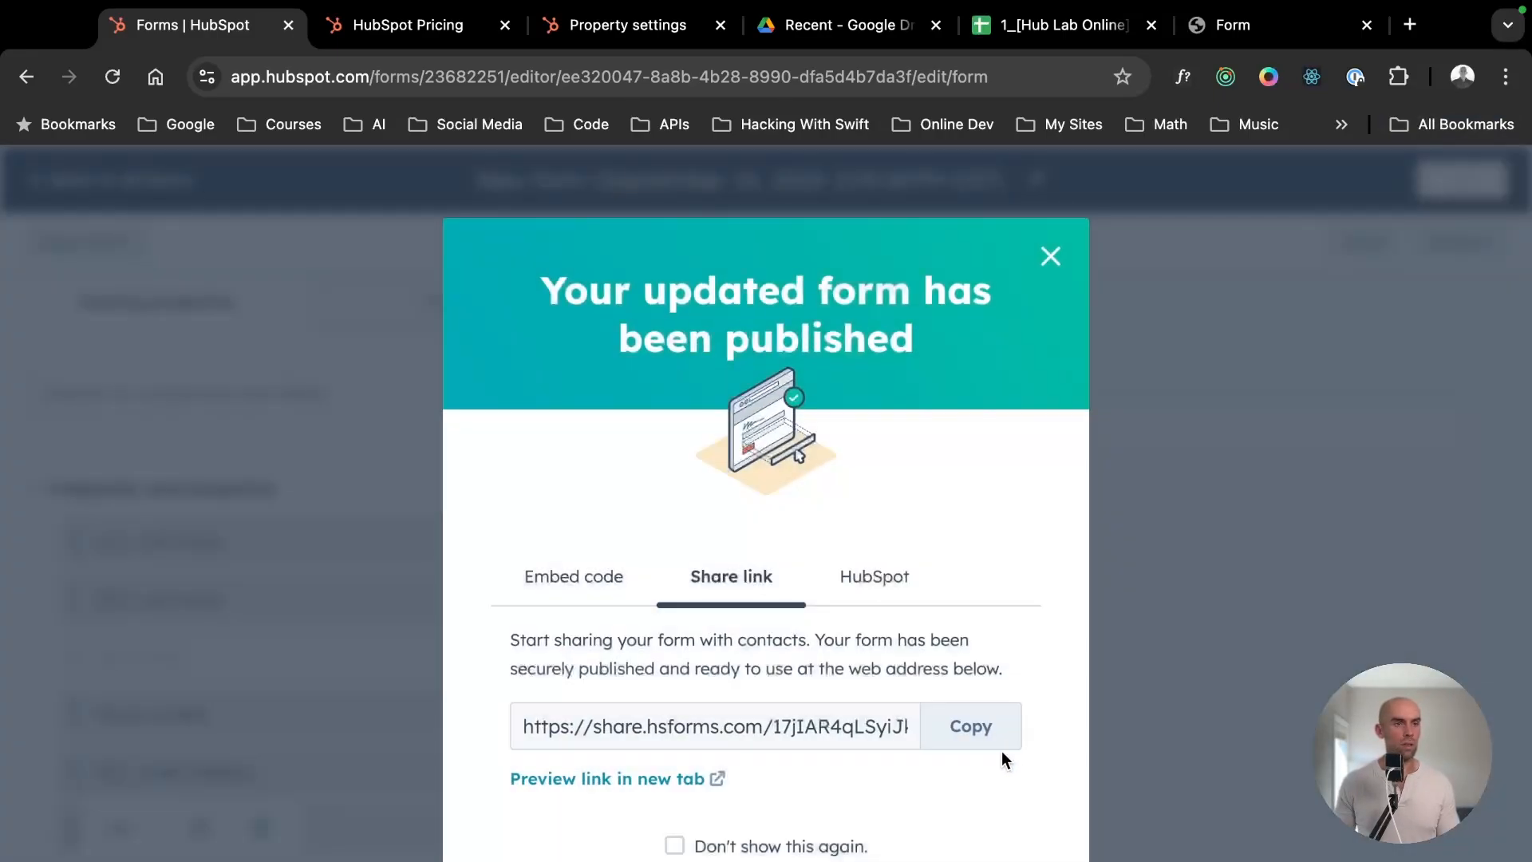
- Read how the published form can be embedded in HubSpot pages or CTAs as a pop-up, slide-in or banner
click(877, 576)
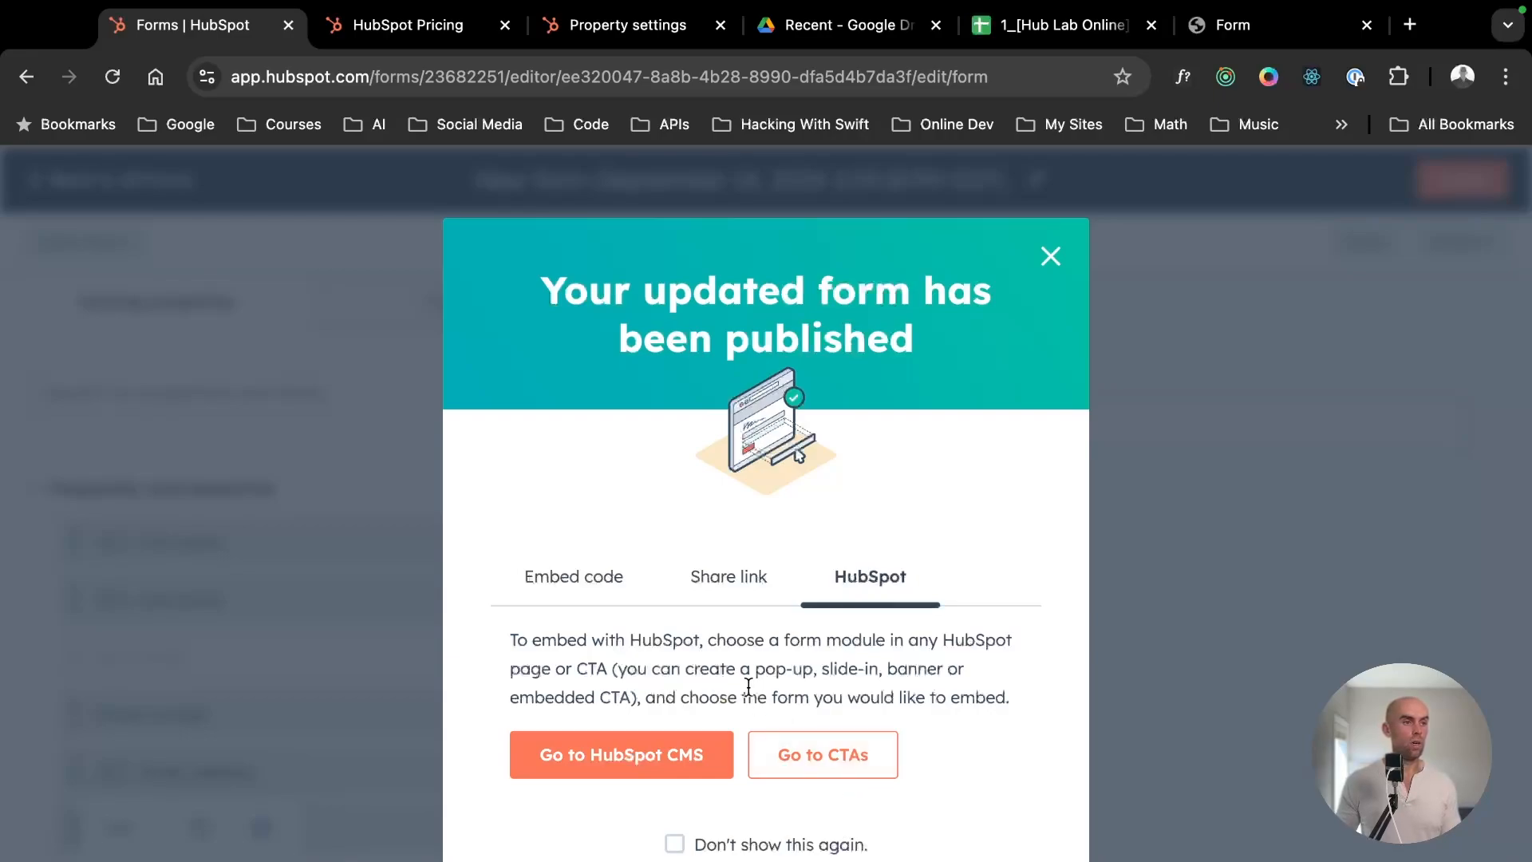
drag(749, 686, 548, 620)
drag(684, 639, 1036, 711)
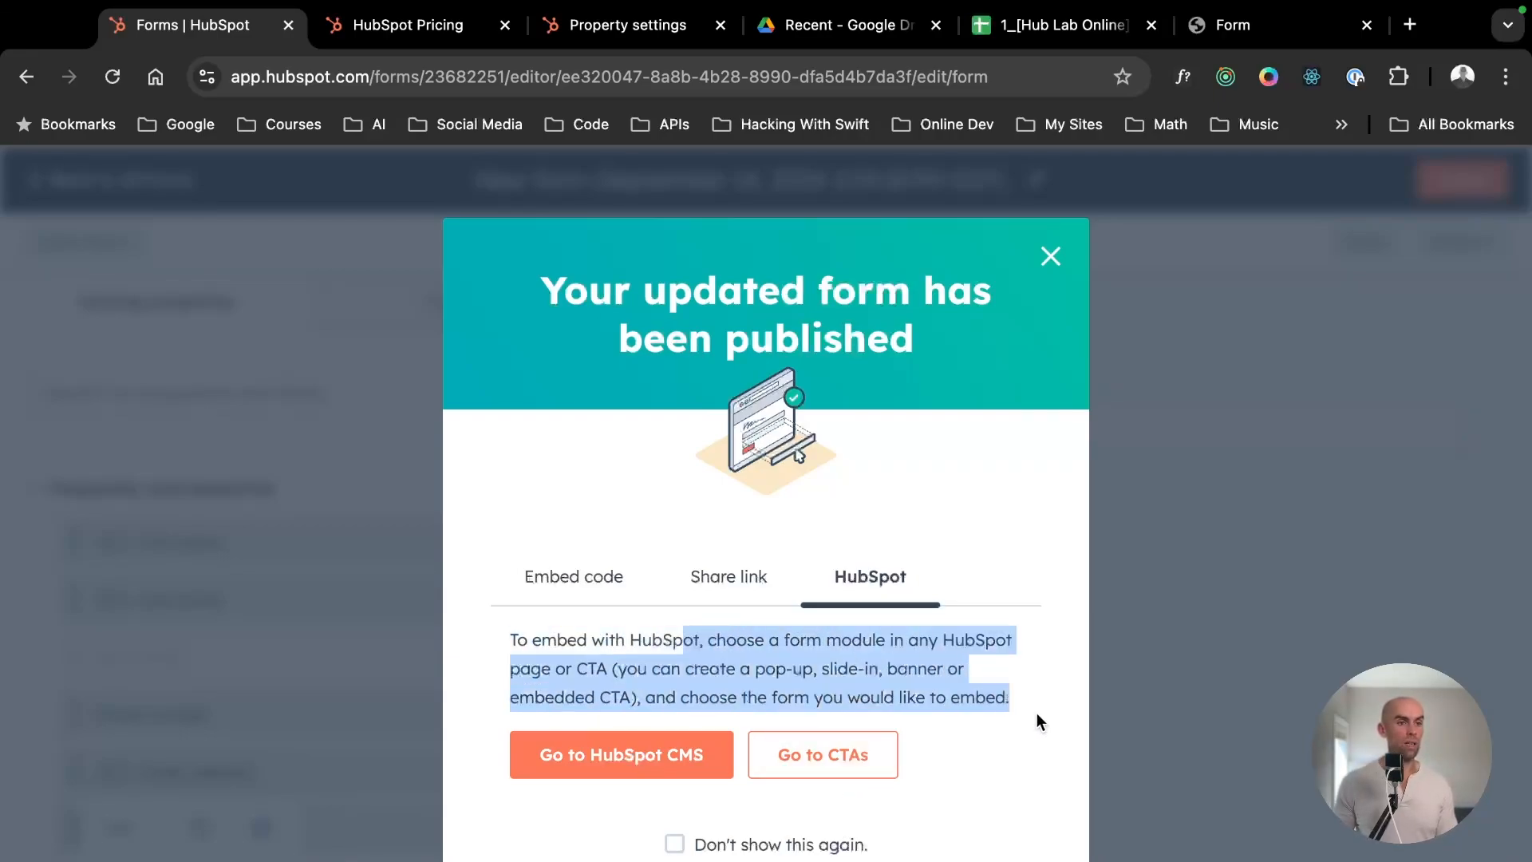
click(878, 655)
drag(825, 652, 1001, 703)
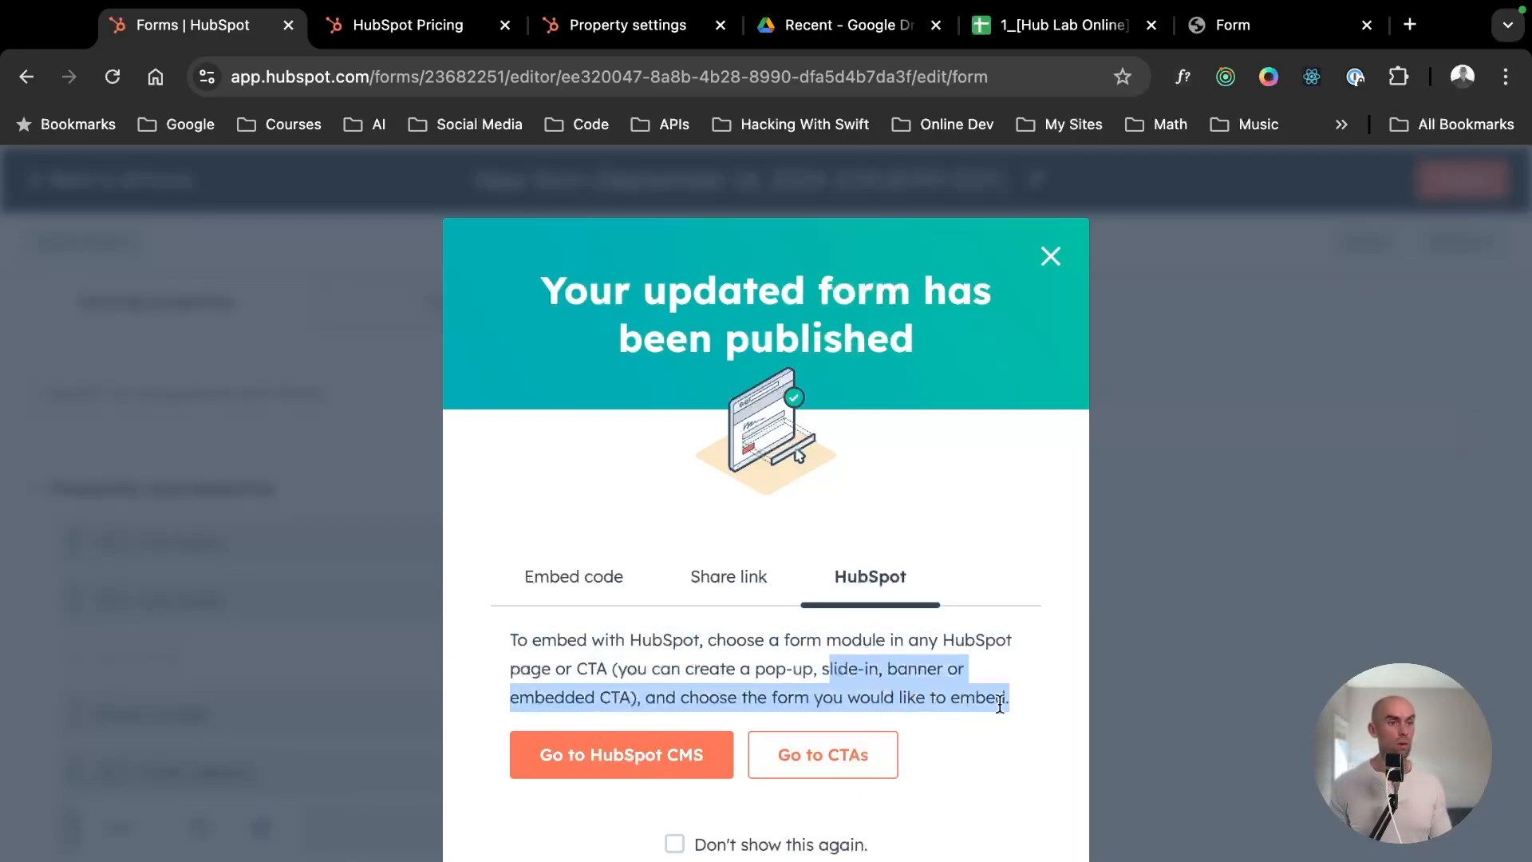
click(741, 642)
scroll(800, 670, down, 1)
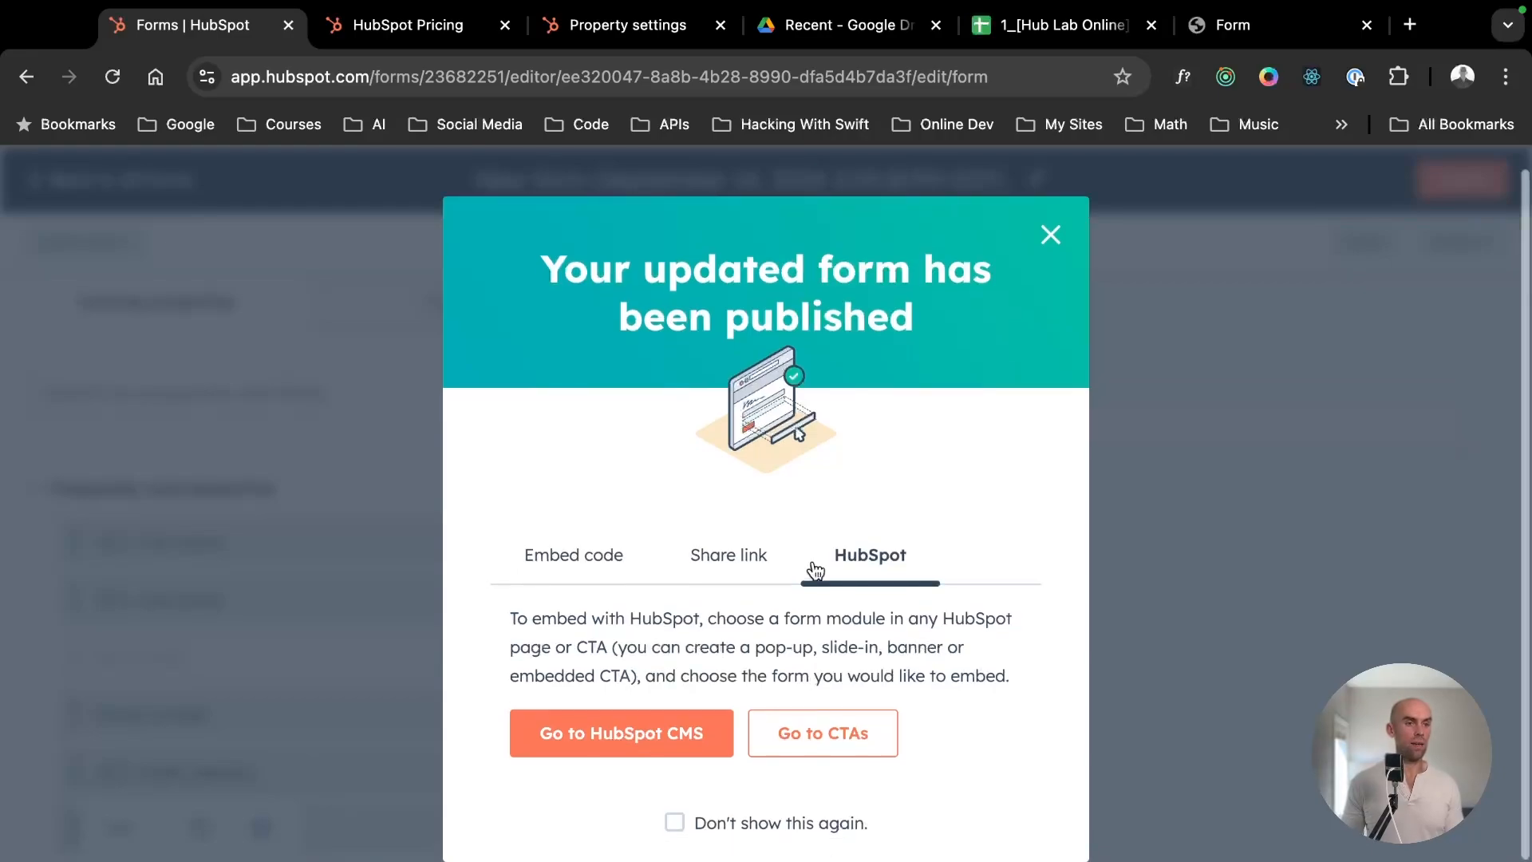
drag(688, 619, 883, 648)
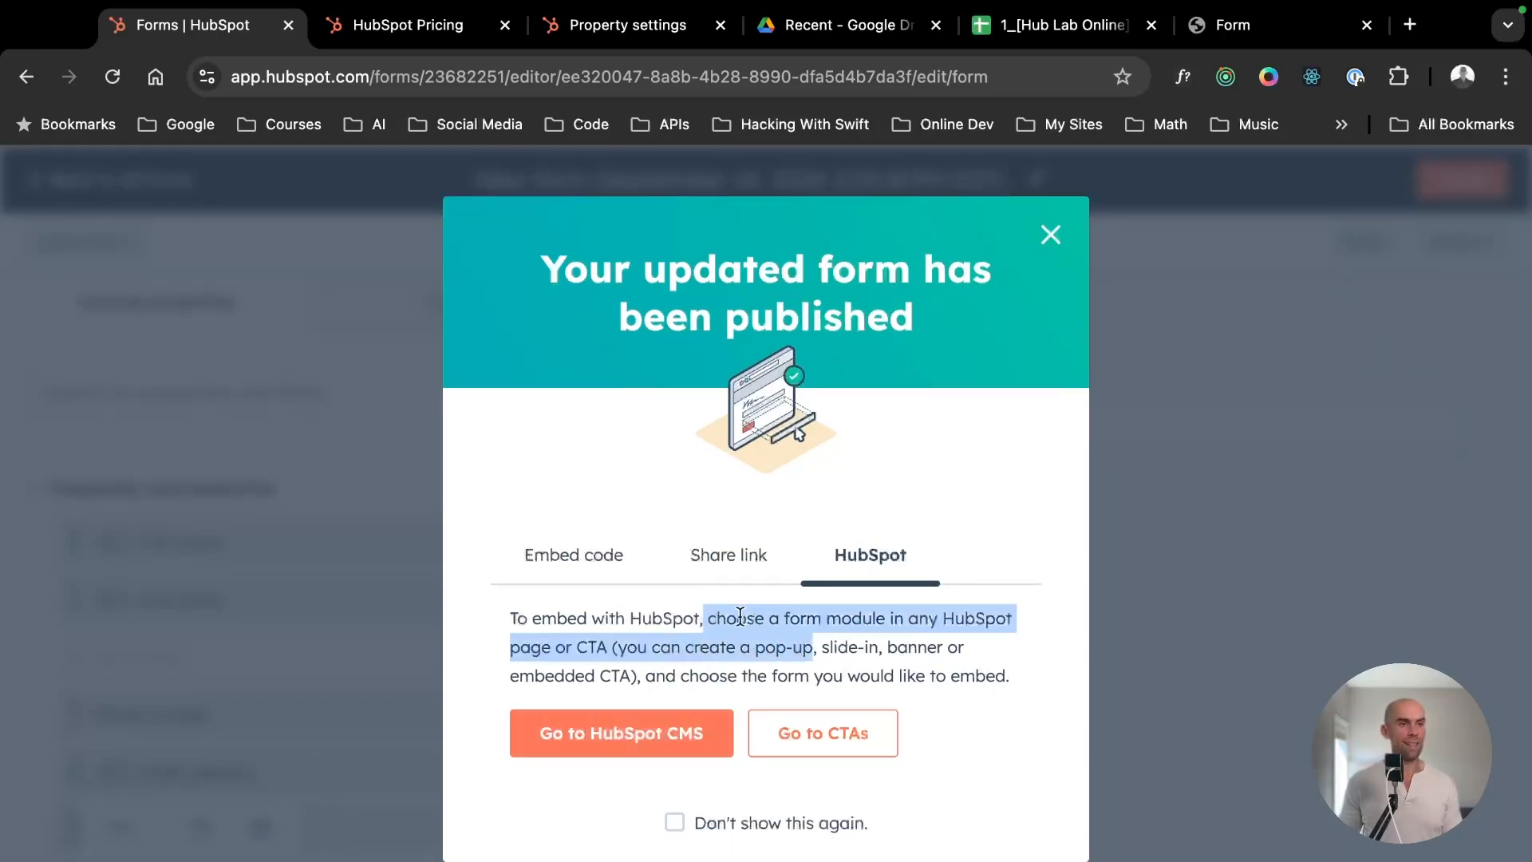
click(728, 555)
click(900, 565)
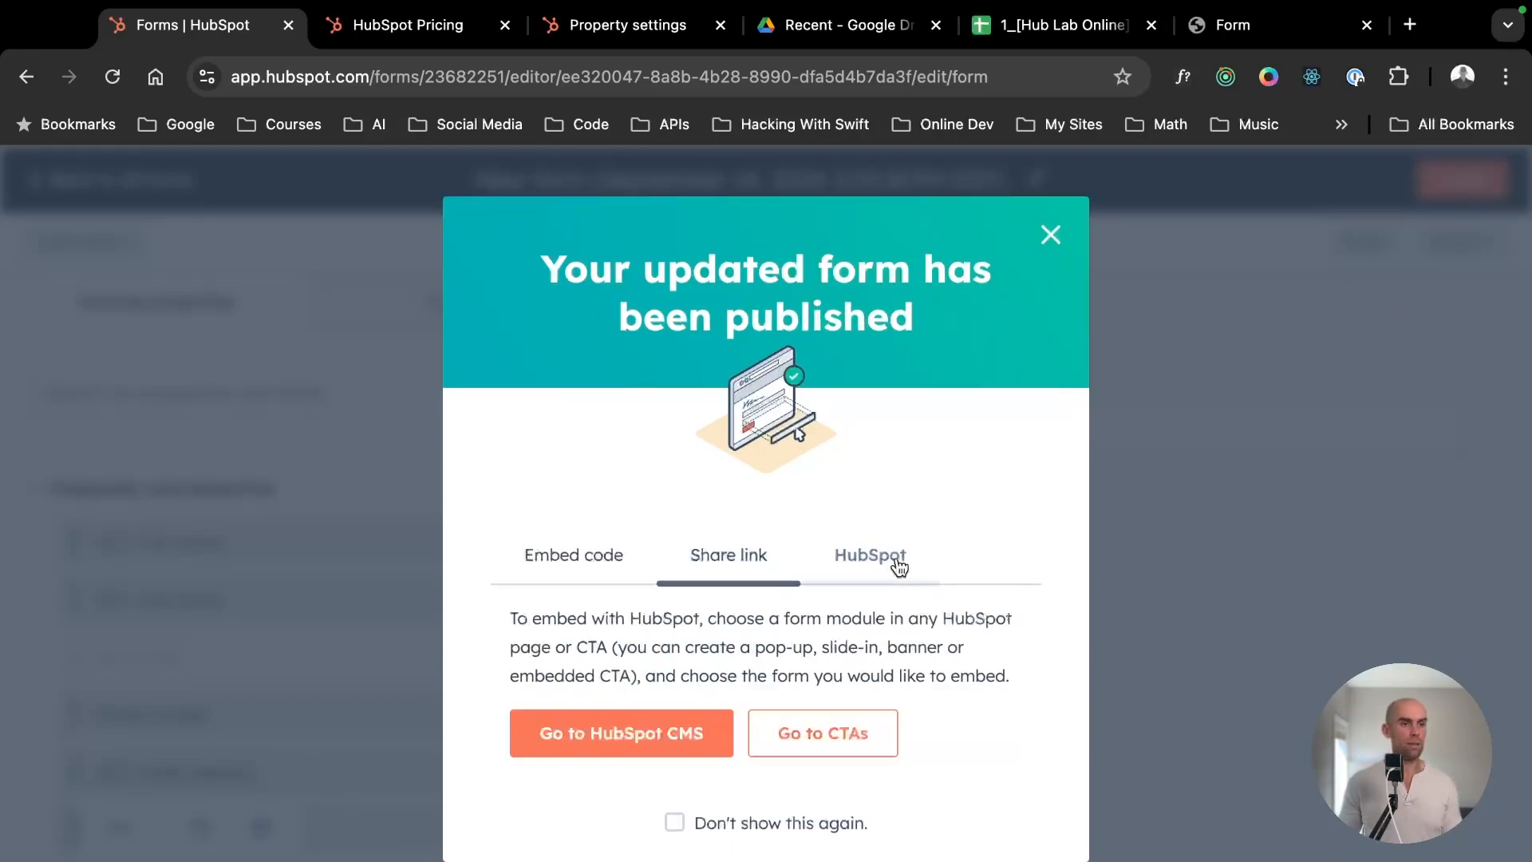
triple_click(897, 684)
click(735, 705)
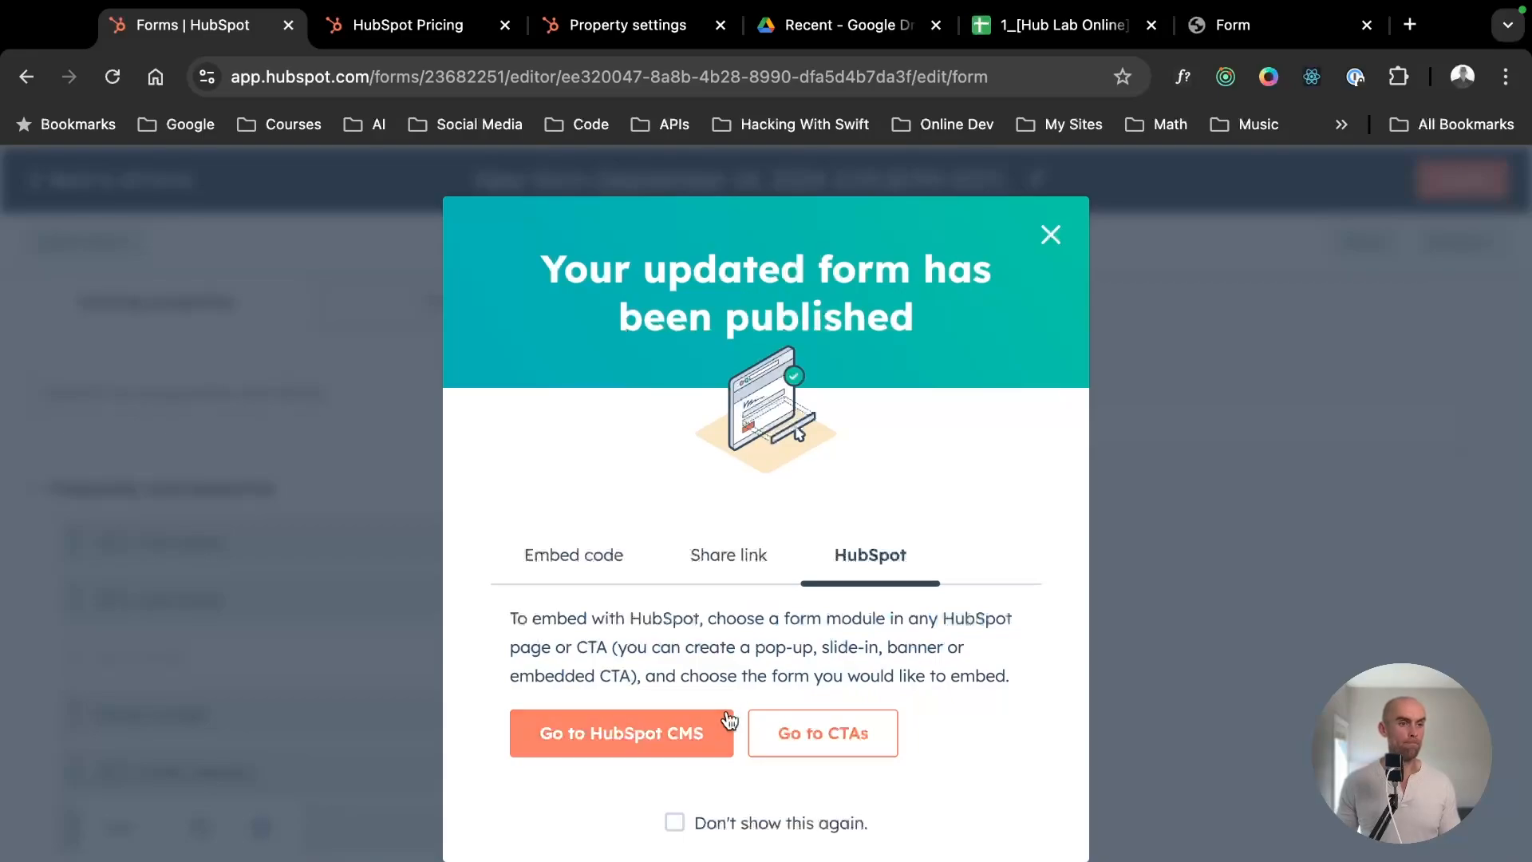
drag(726, 619, 838, 668)
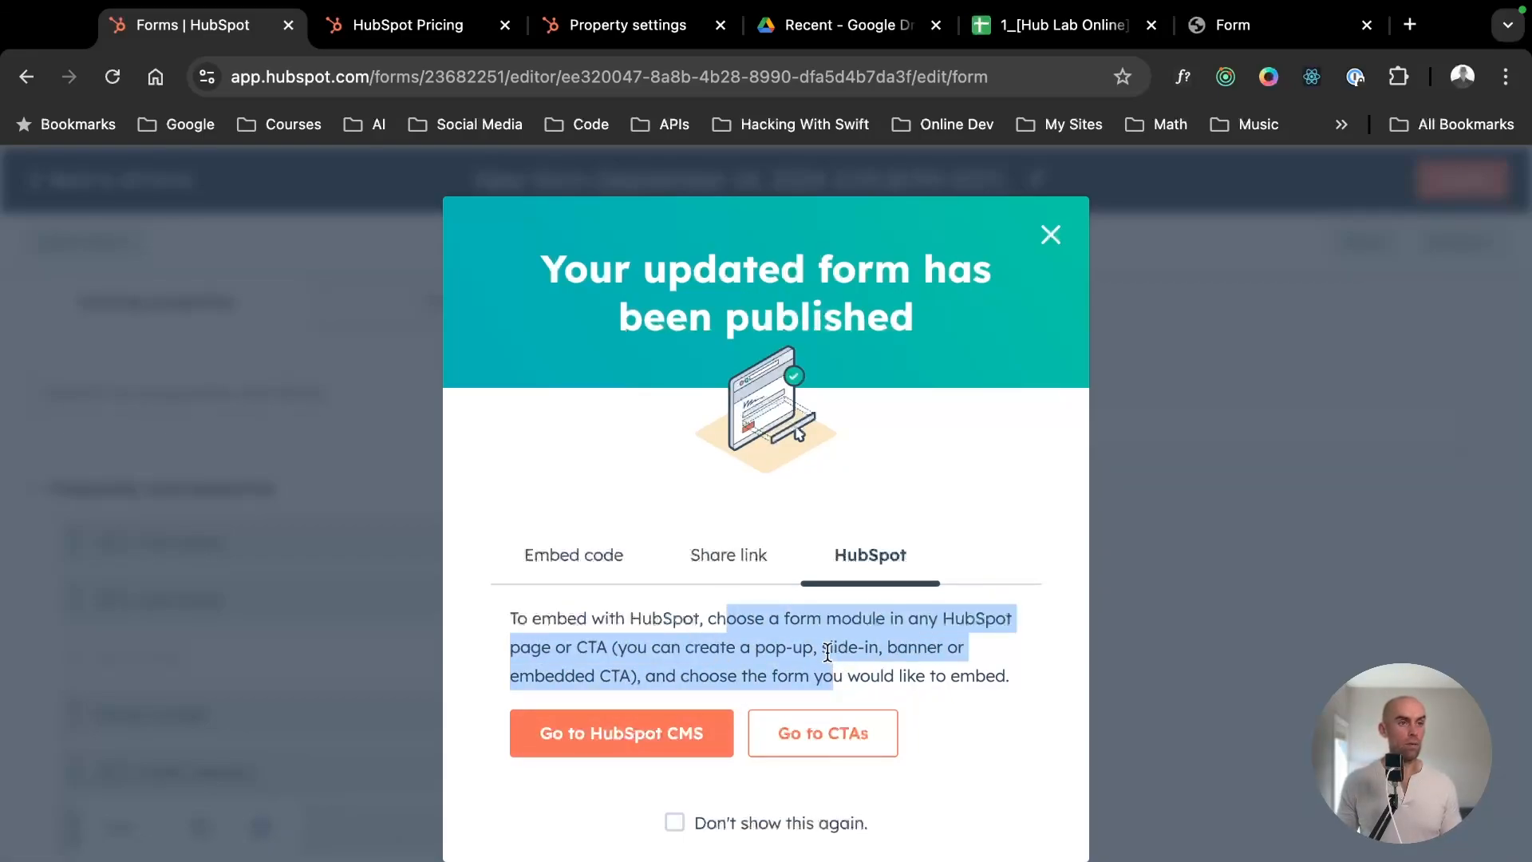
- Copy the standalone form's share link and open it in a new browser tab to view the live page
click(732, 568)
click(967, 718)
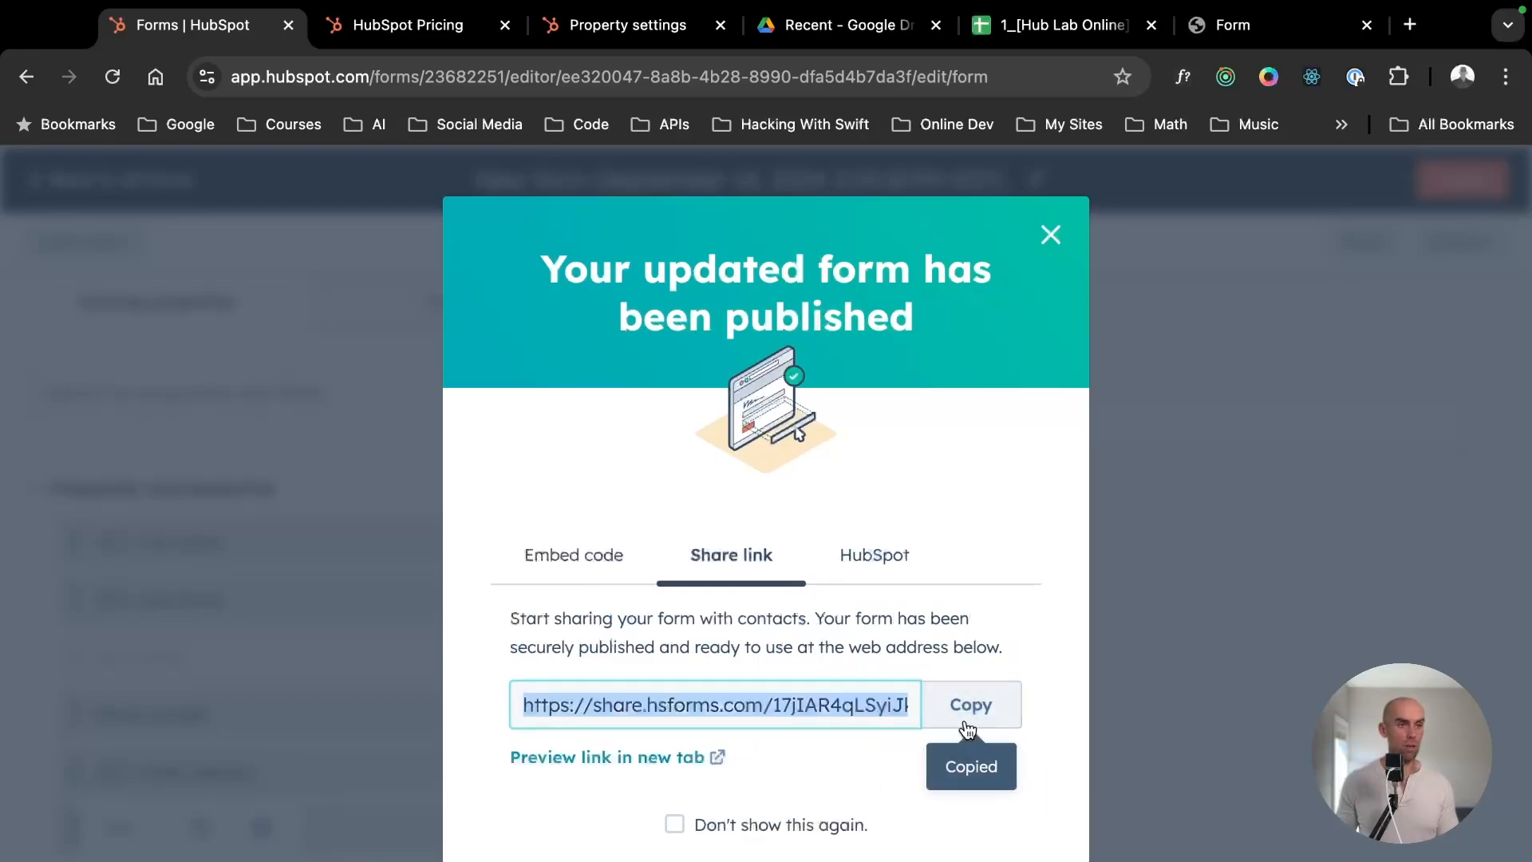
key(ctrl+t)
key(ctrl+v)
key(Return)
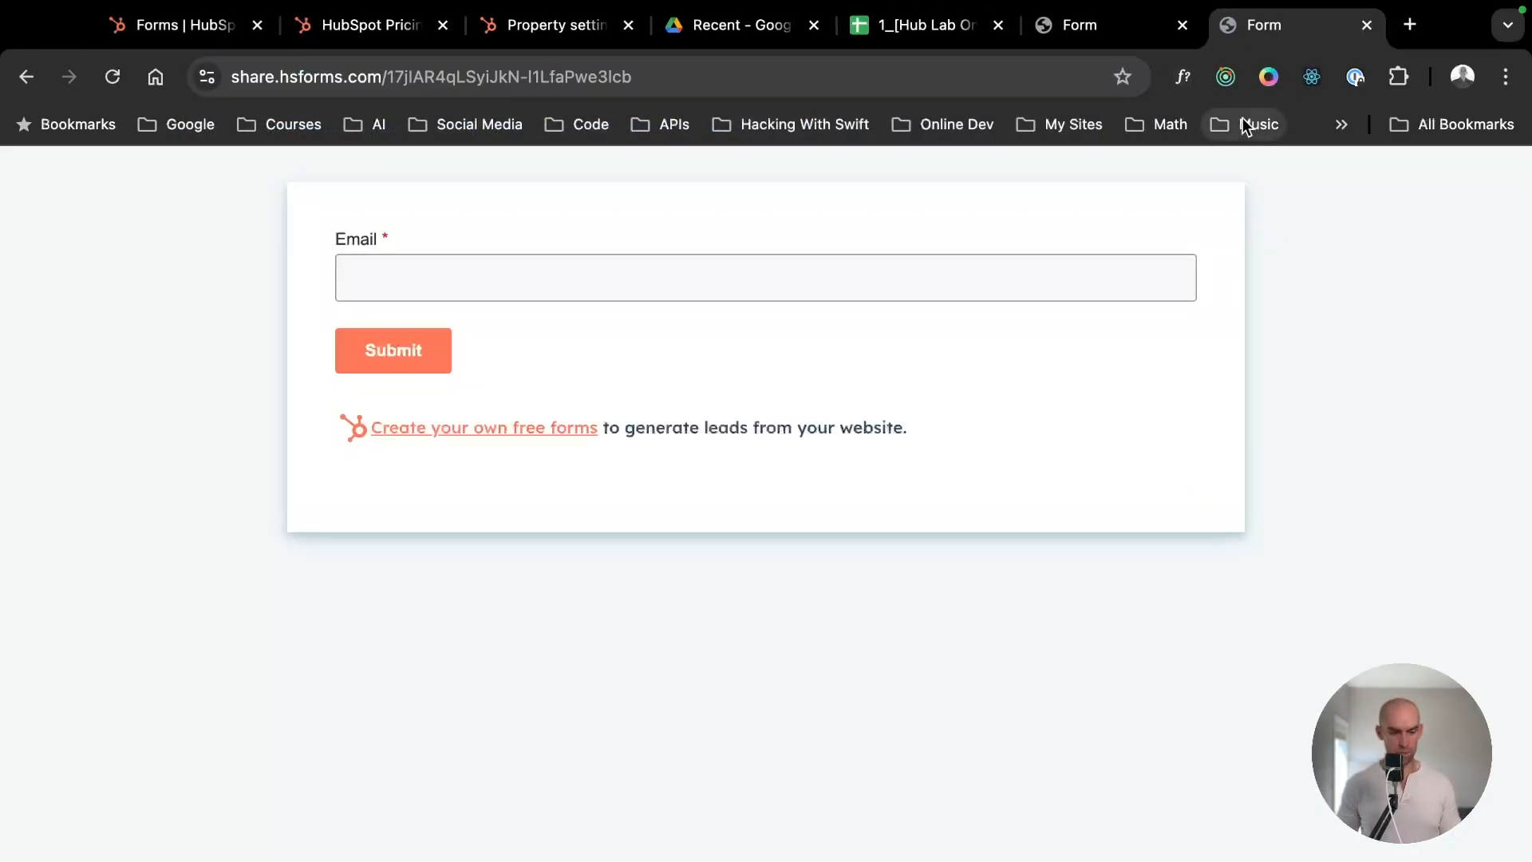
- Compare the live Email-only standalone form with the longer multi-field live form in the other open browser tab
key(ctrl+t)
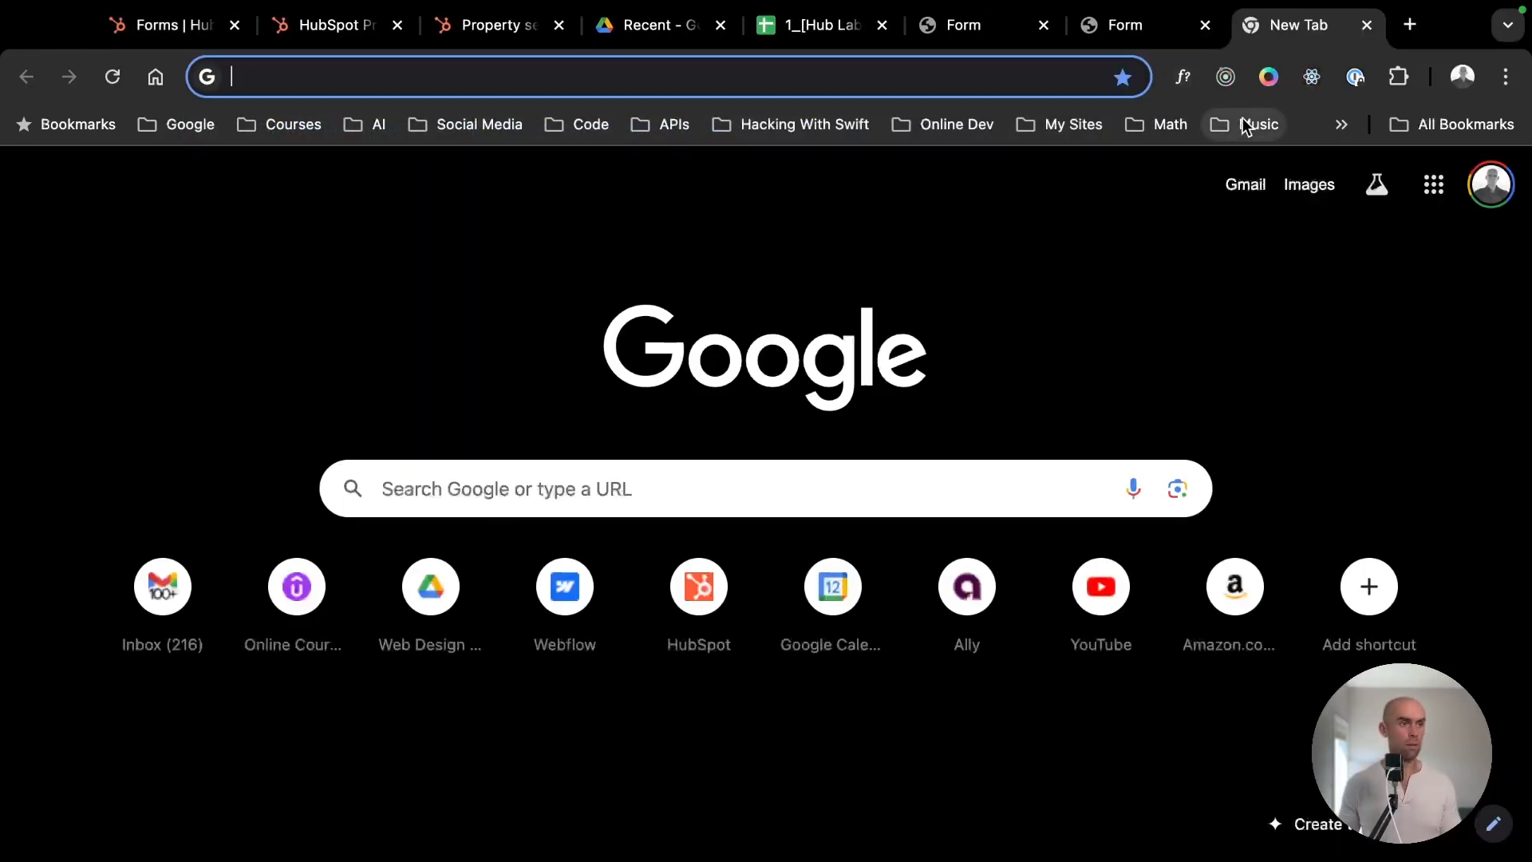
click(1136, 34)
click(409, 284)
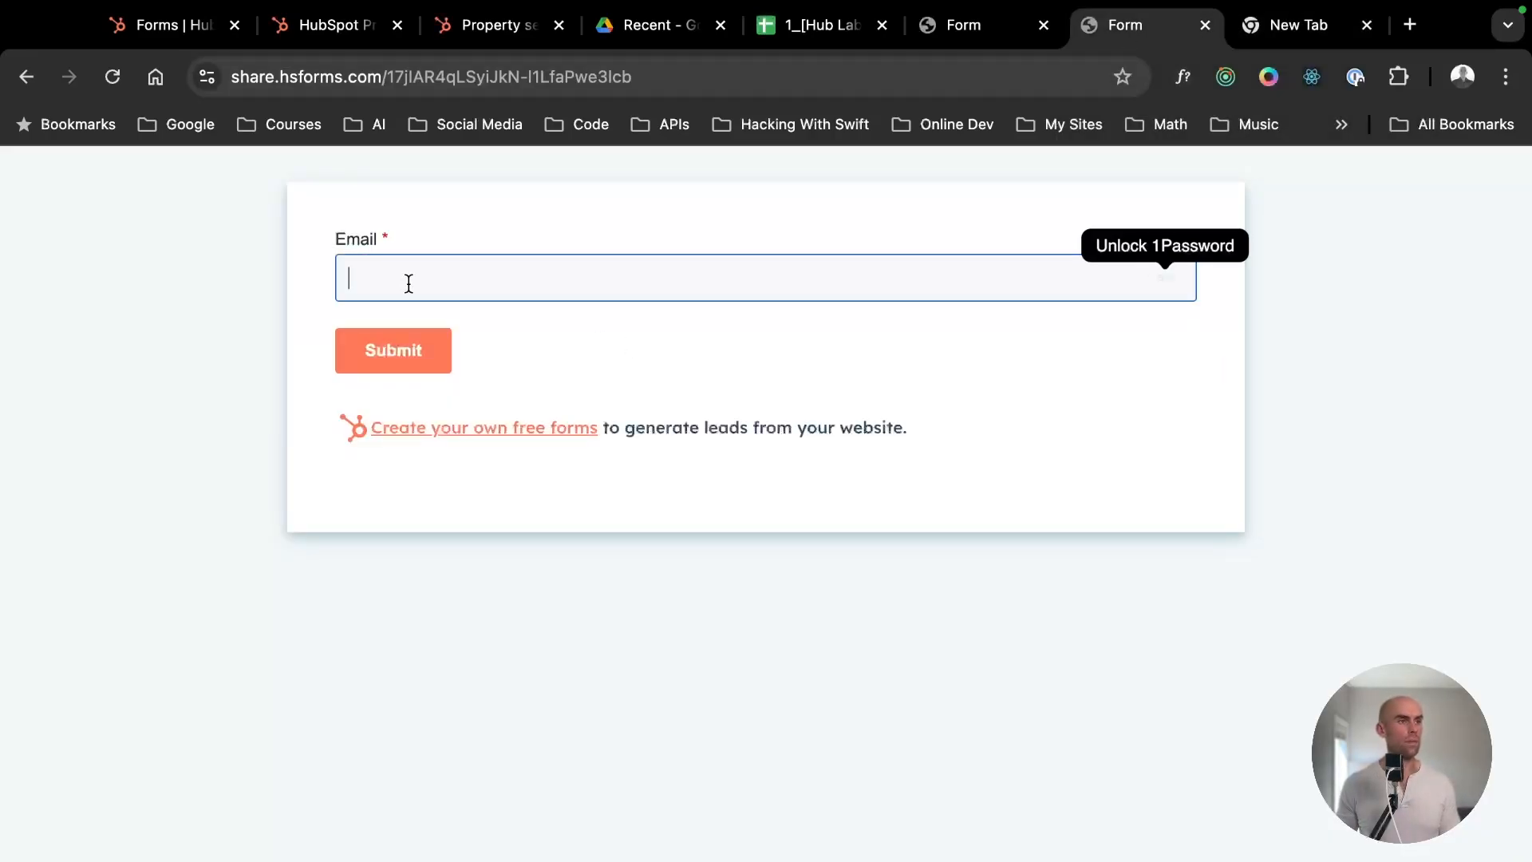
click(963, 45)
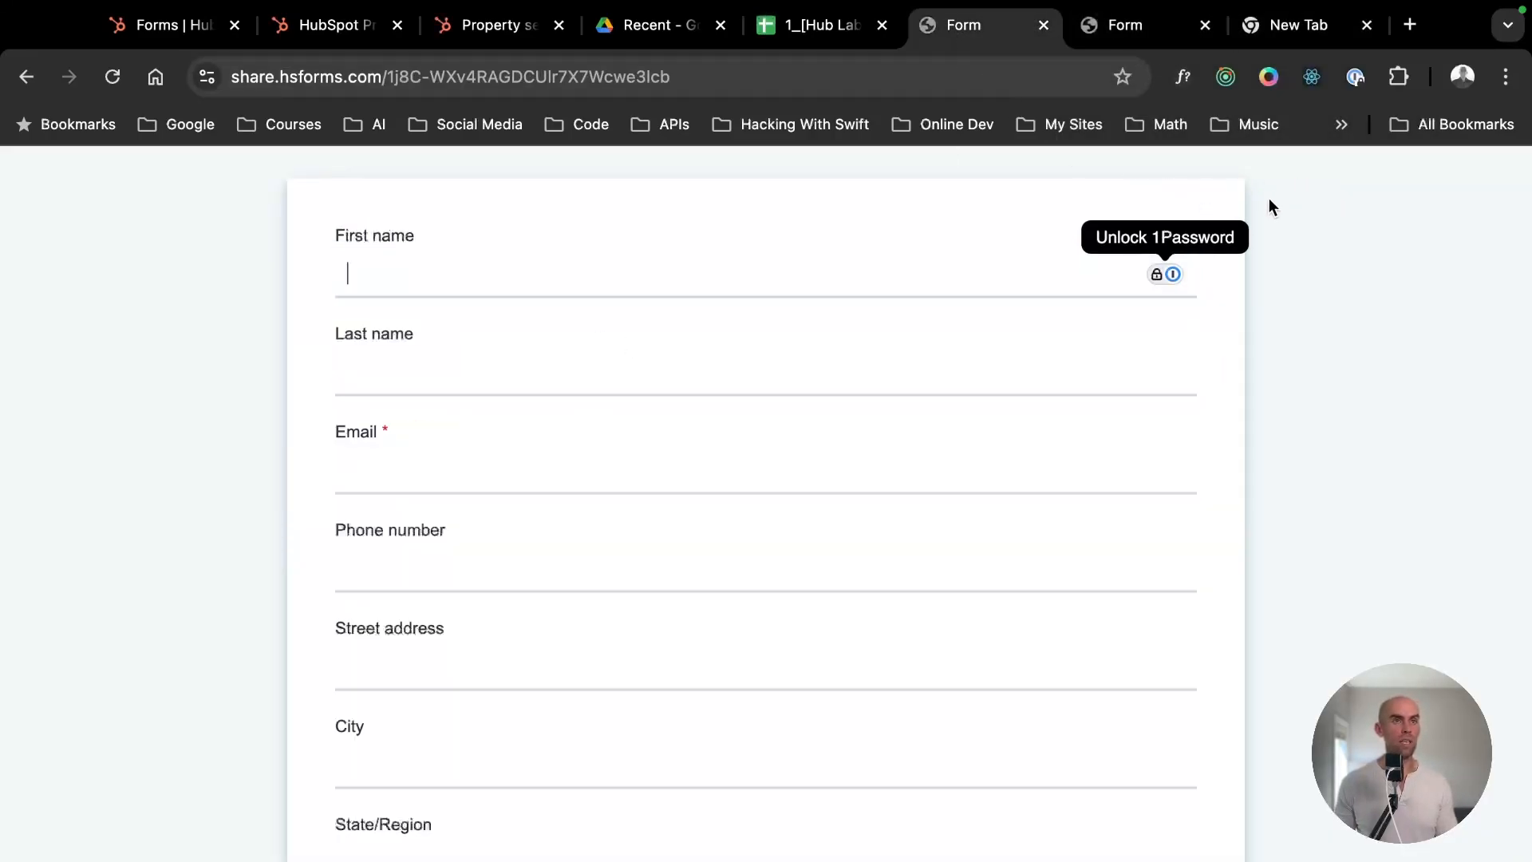
click(482, 310)
scroll(489, 301, down, 4)
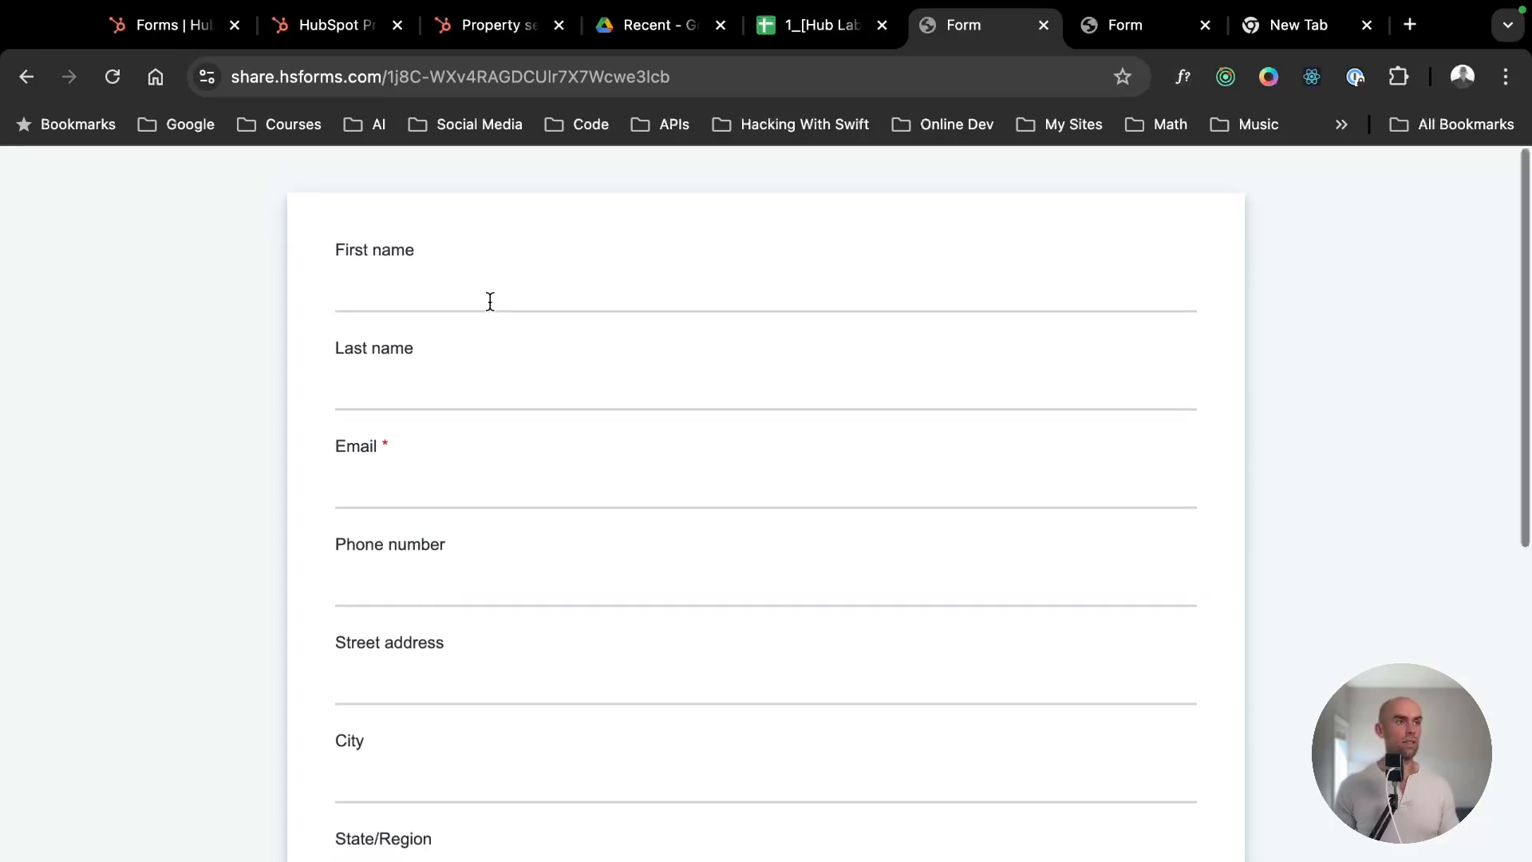
click(1137, 25)
click(963, 25)
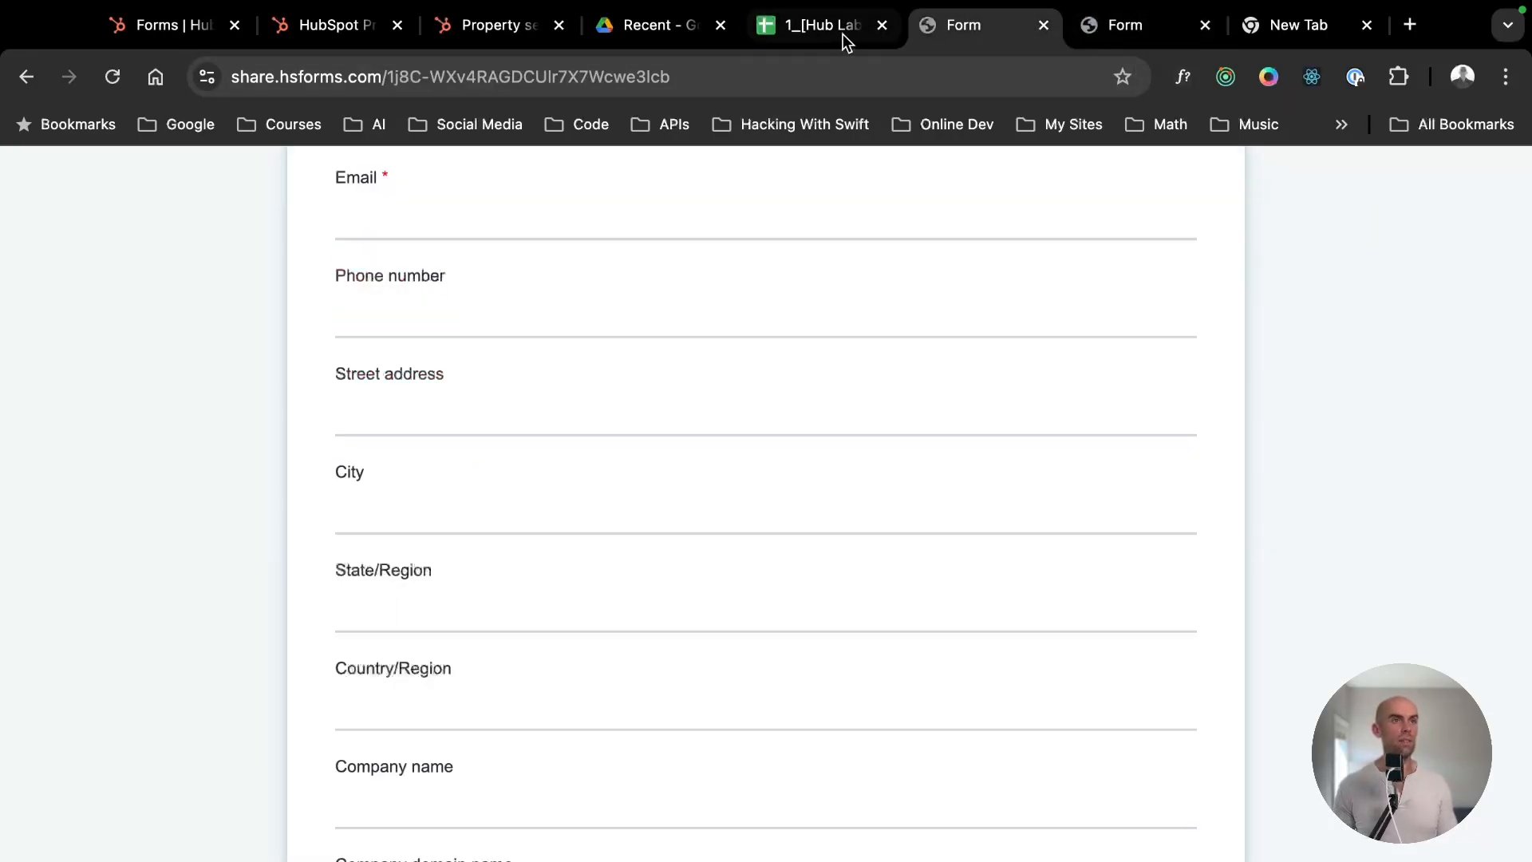
- Return to HubSpot, dismiss the standalone form's publishing dialog and go back to the list of all forms to review its entries
click(160, 25)
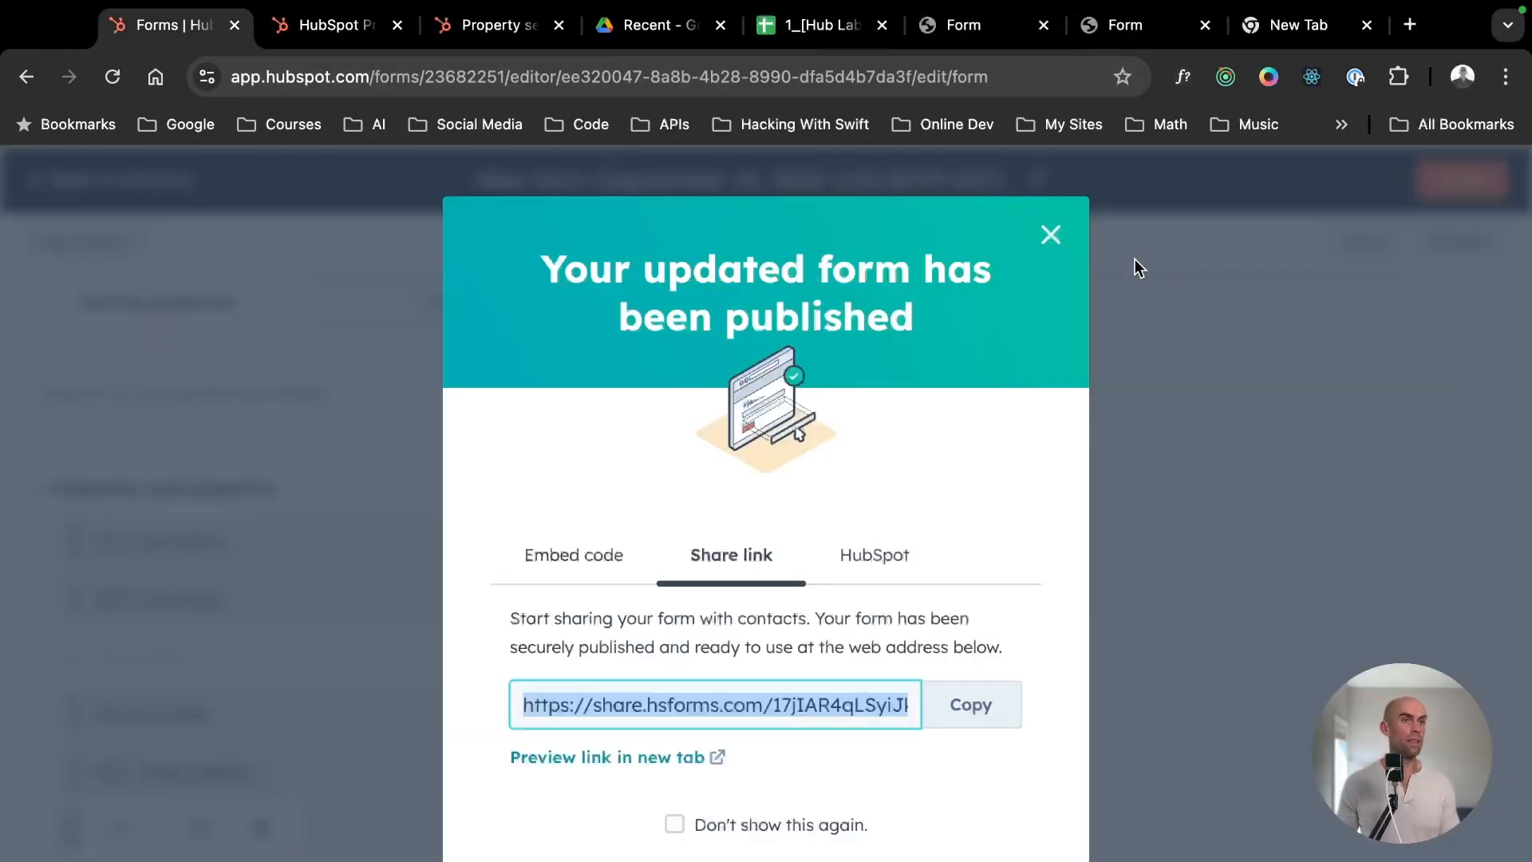
click(1051, 233)
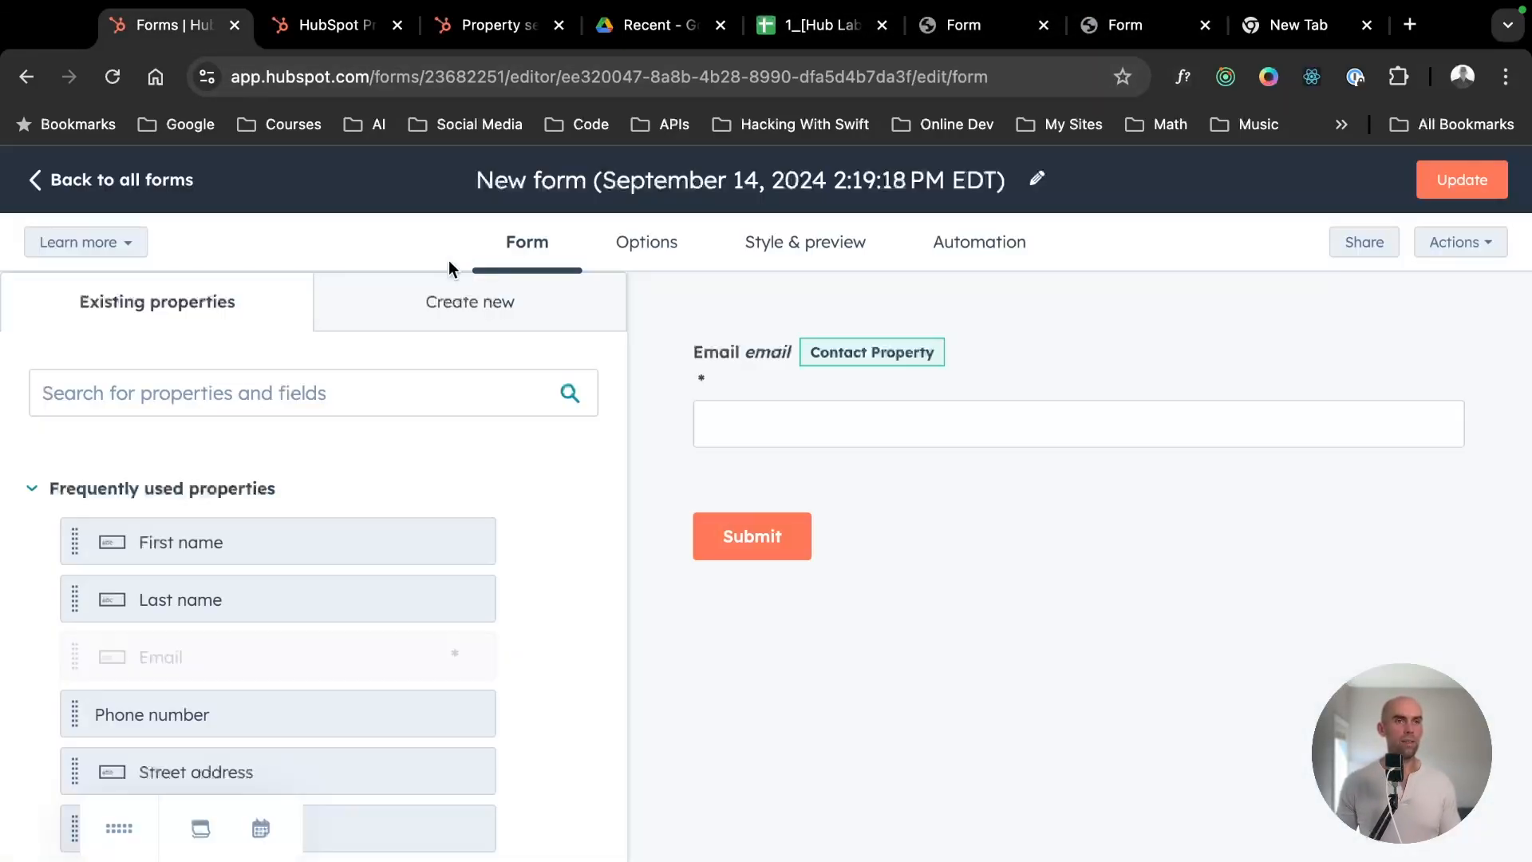
click(127, 181)
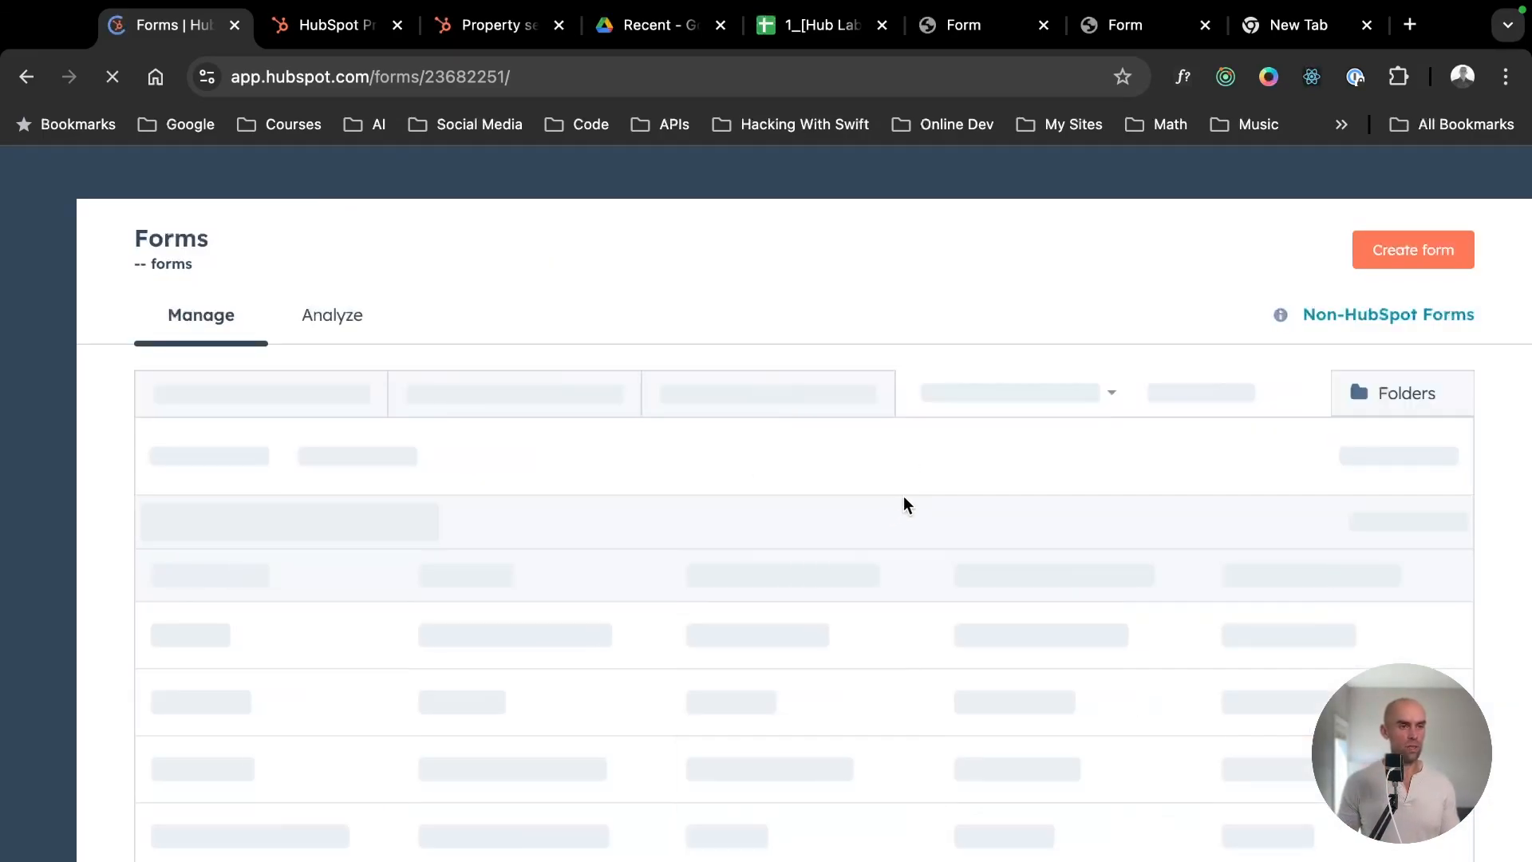
scroll(965, 606, down, 2)
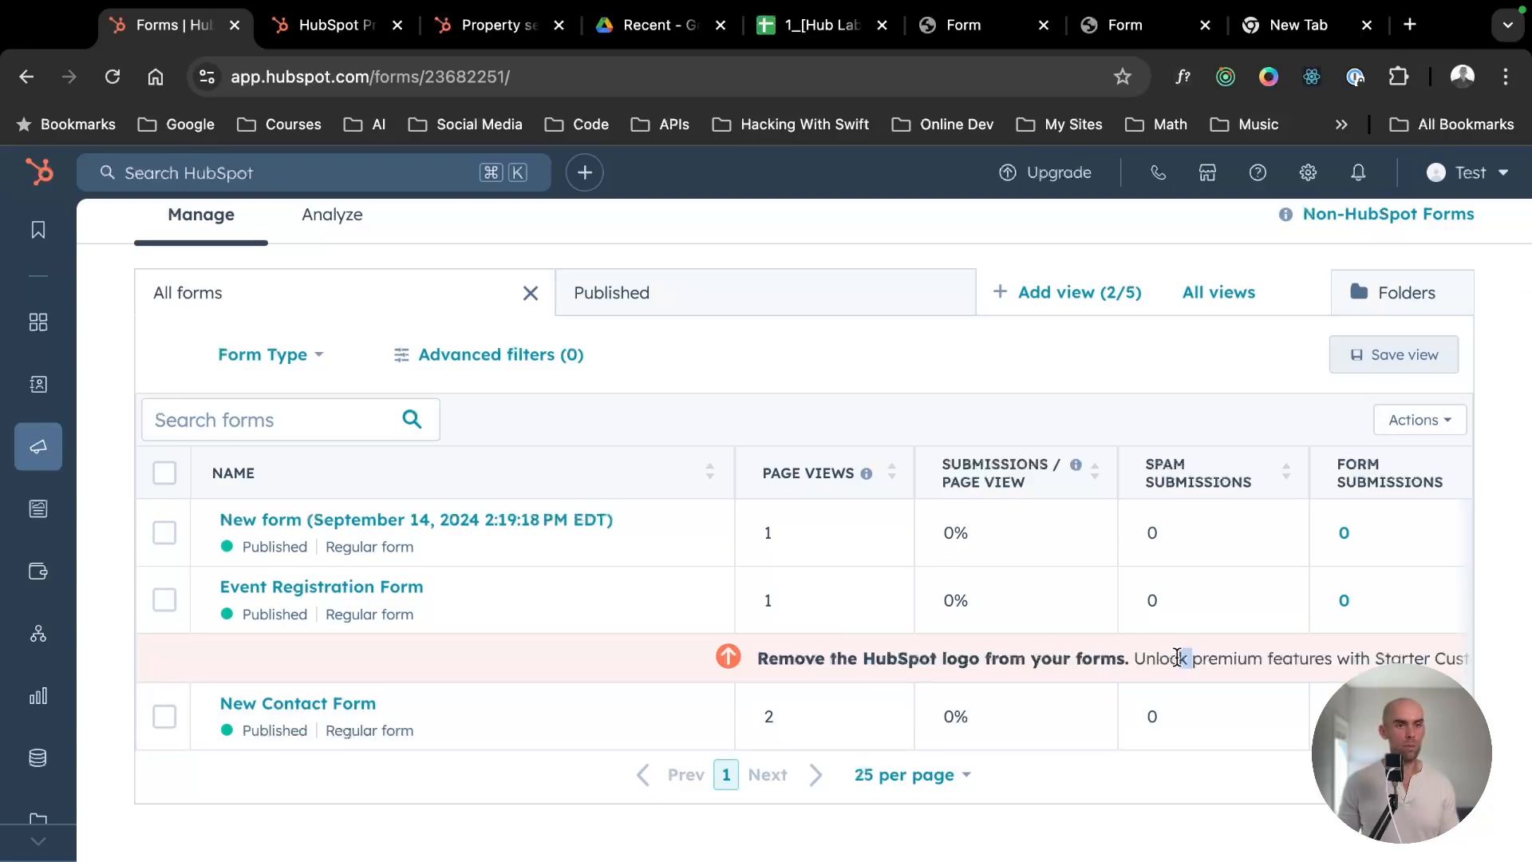
scroll(593, 410, up, 2)
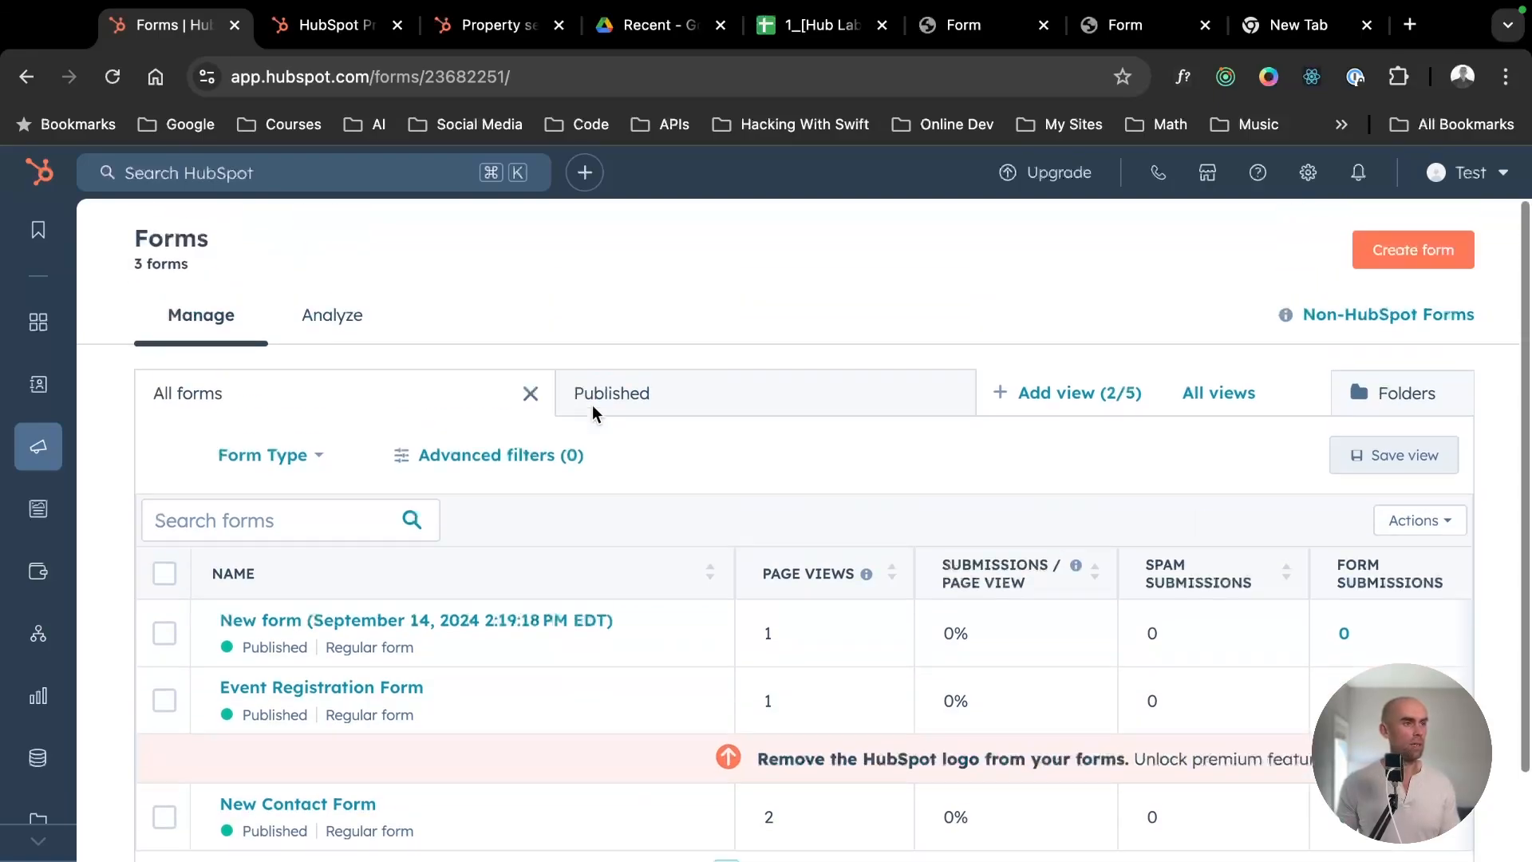
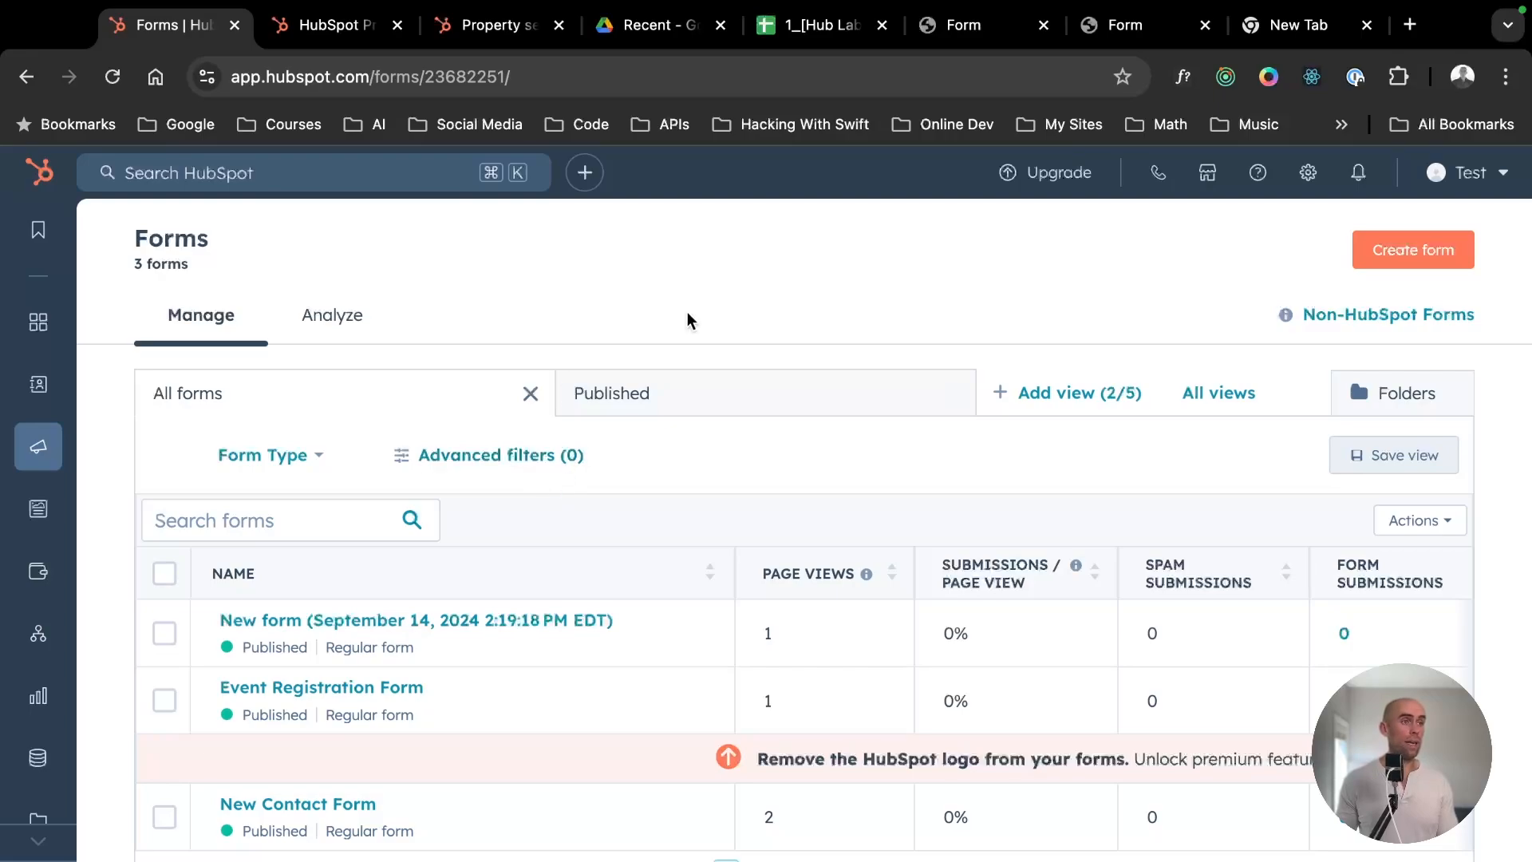
- Glance at the live multi-field form, then return to HubSpot and view the existing records in the Contacts list
click(979, 26)
scroll(794, 363, up, 3)
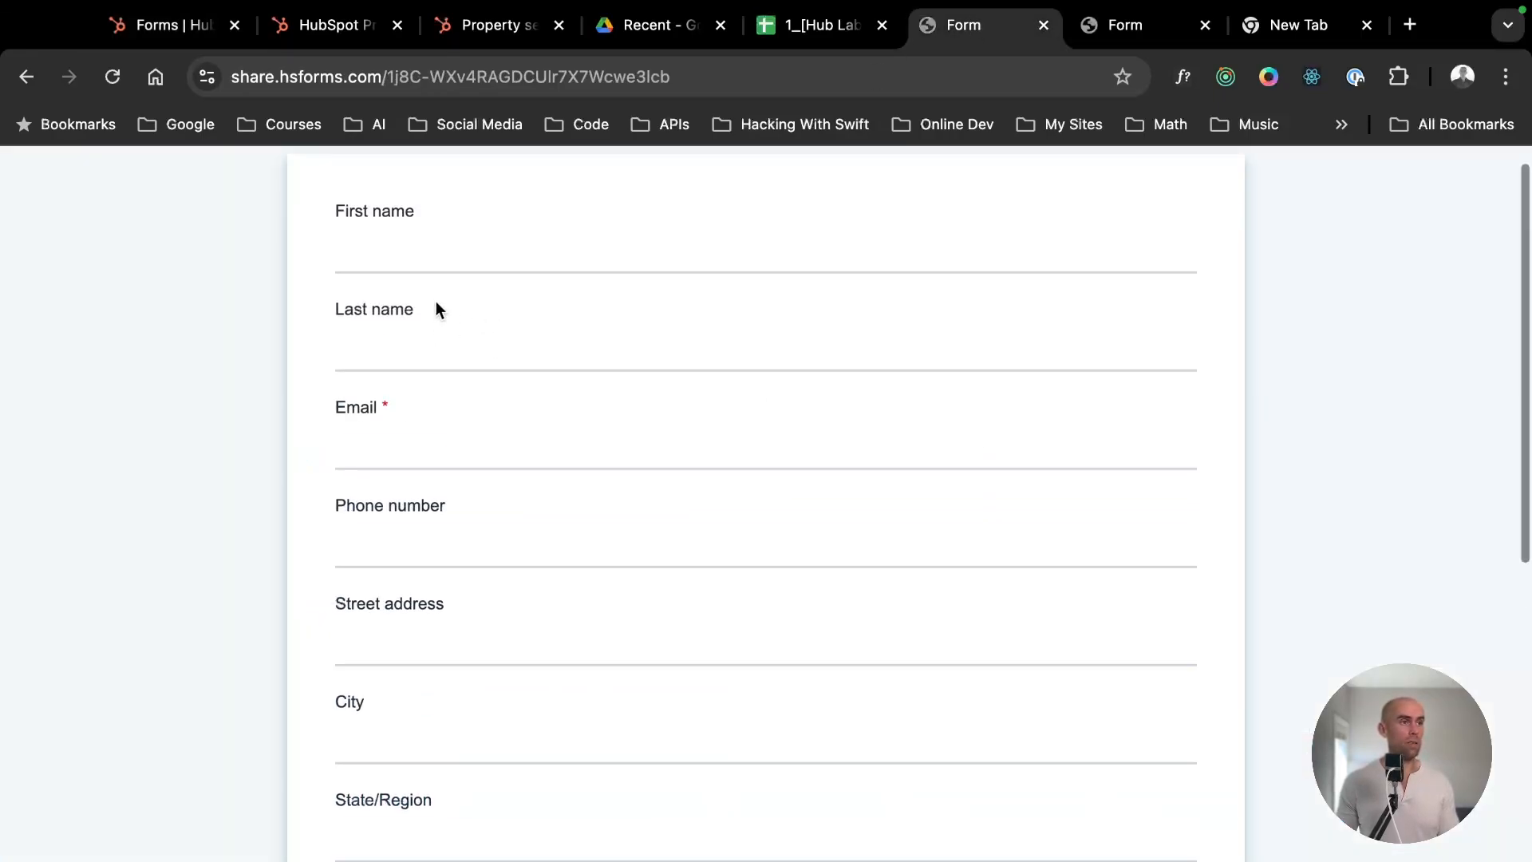
click(414, 250)
click(160, 41)
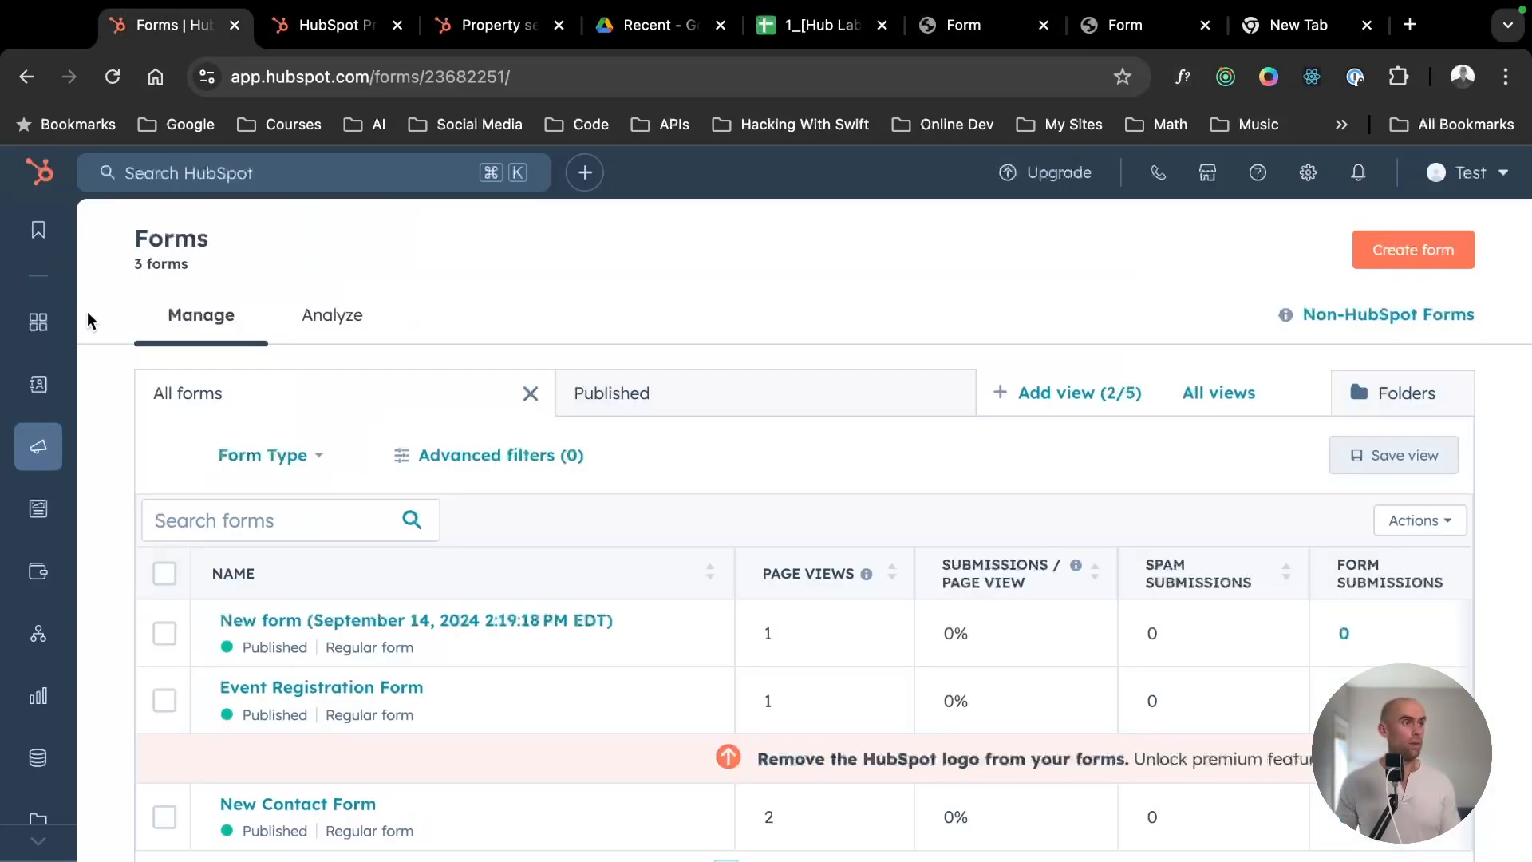
mouse_move(37, 384)
click(155, 386)
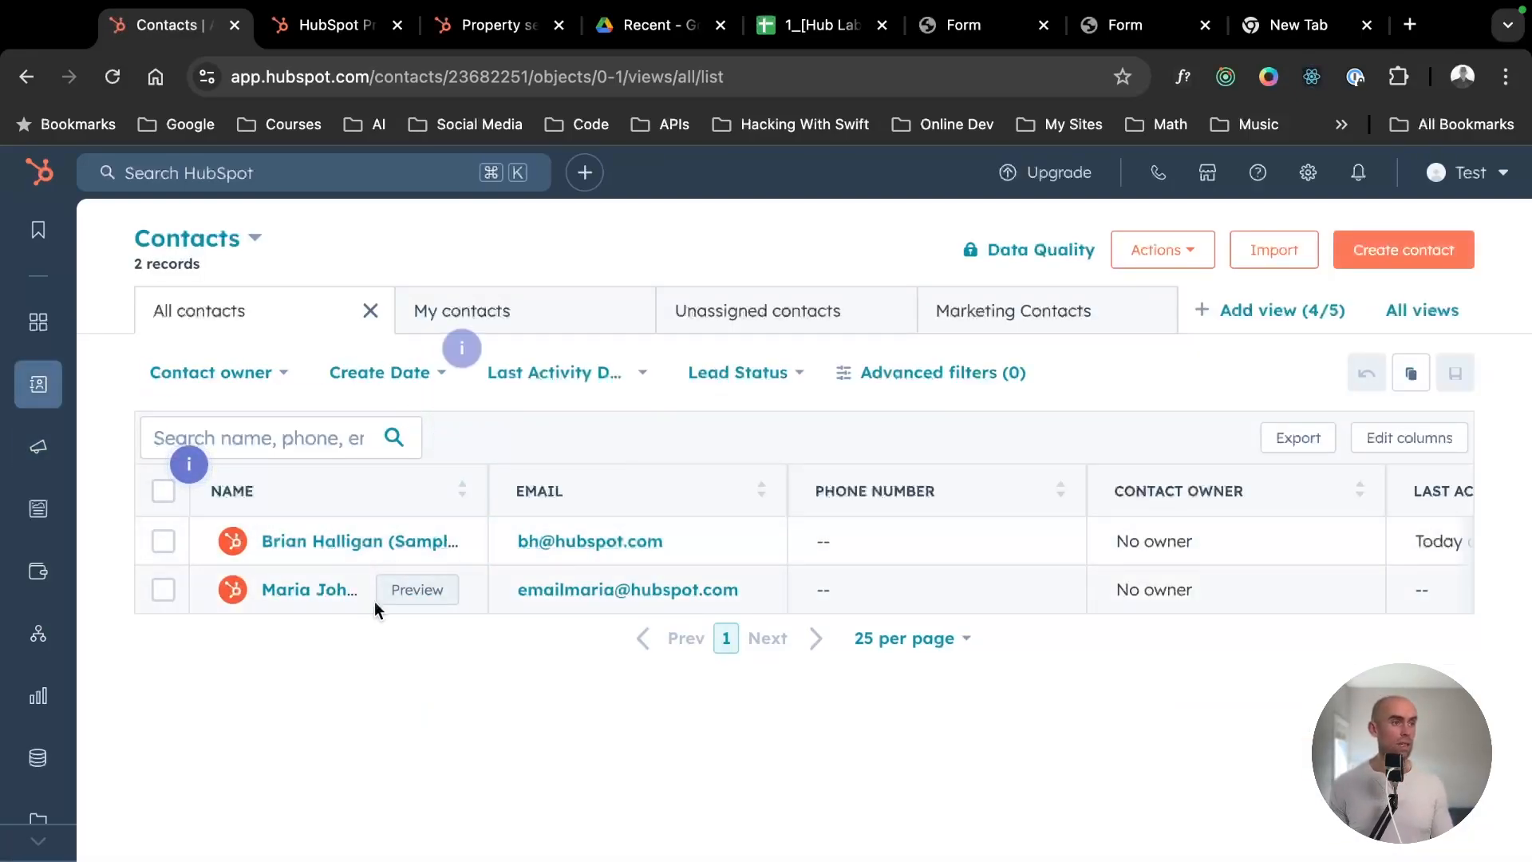
- Fill in the live form with first name "Hub Lab", last name "Online", a contact e-mail and a phone number
click(806, 25)
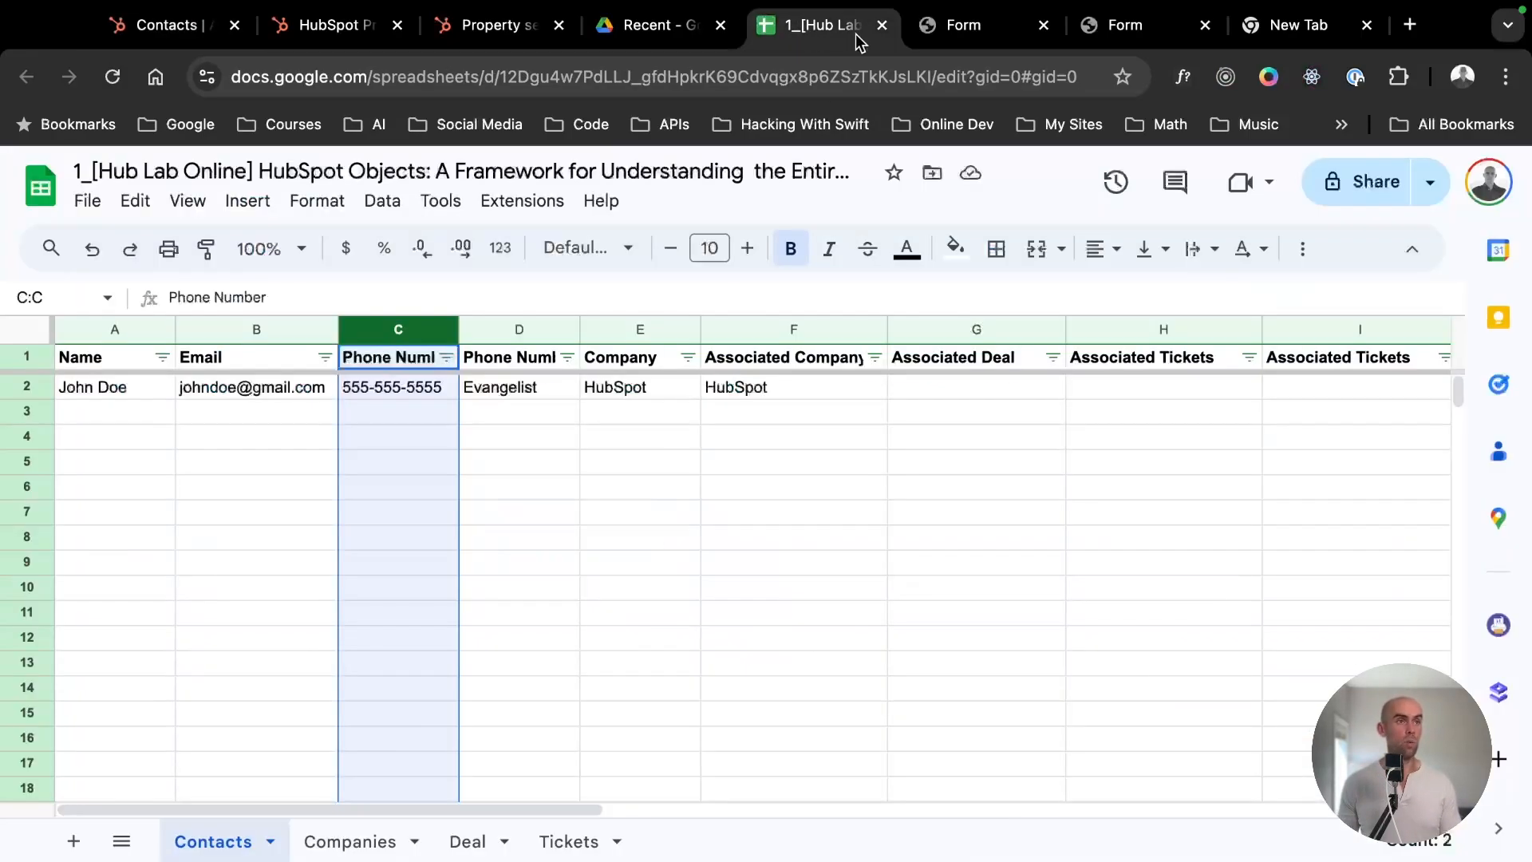
click(957, 25)
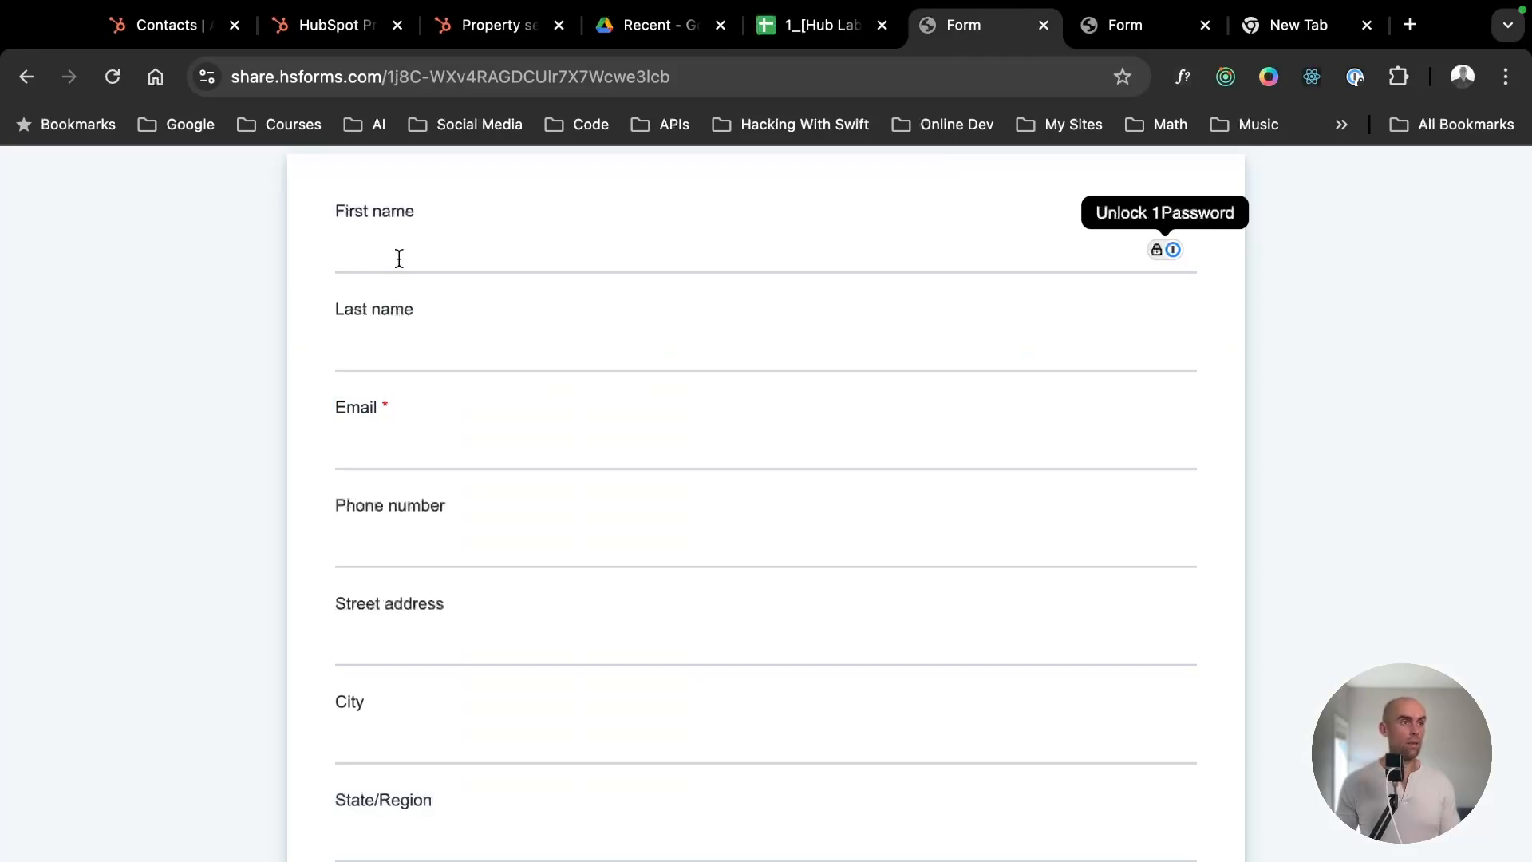
text(Hub Lab)
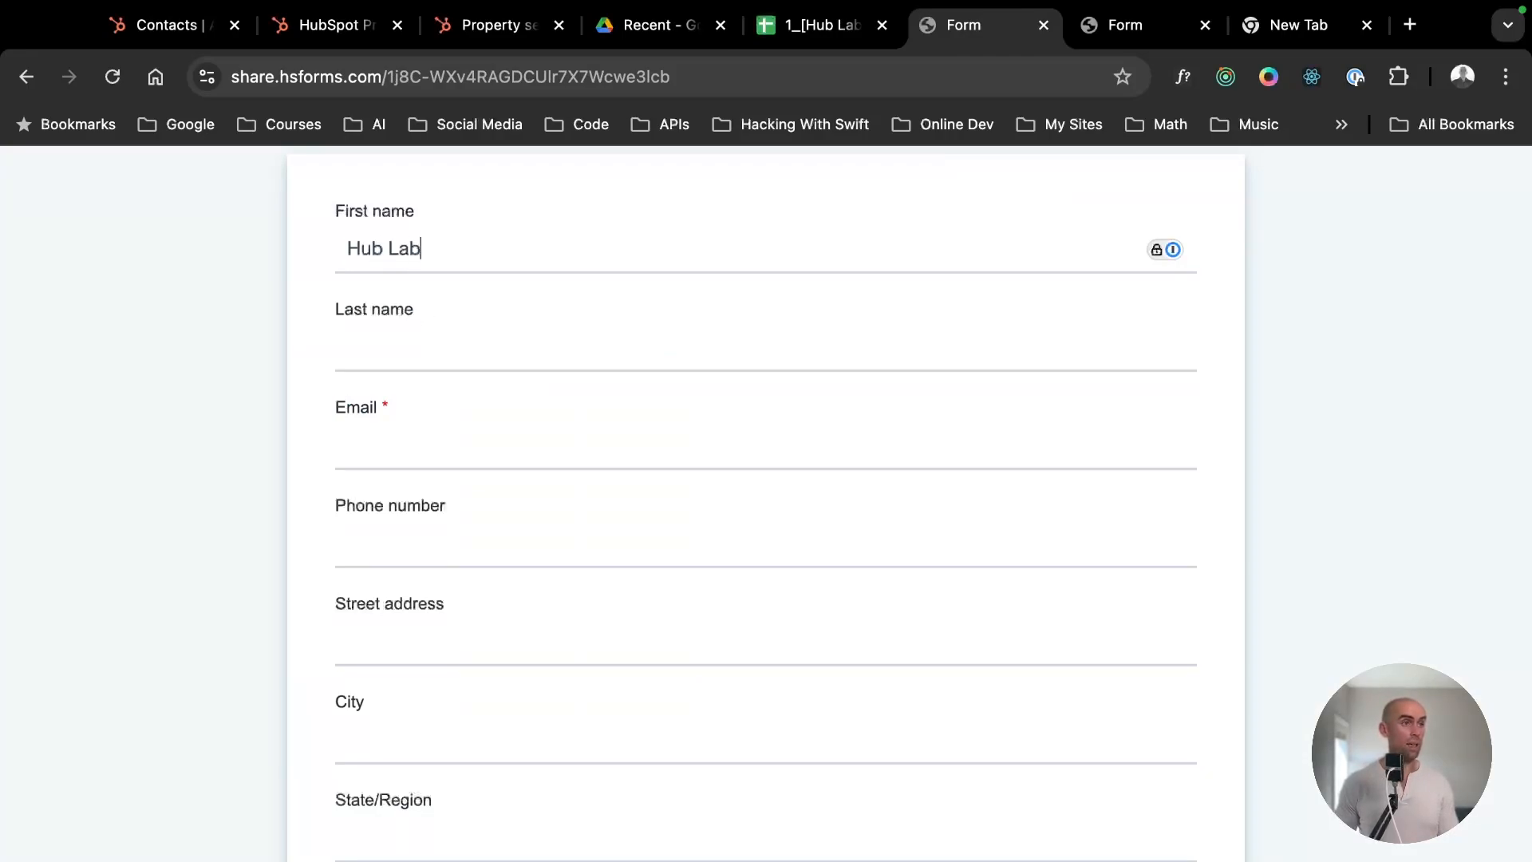
key(Tab)
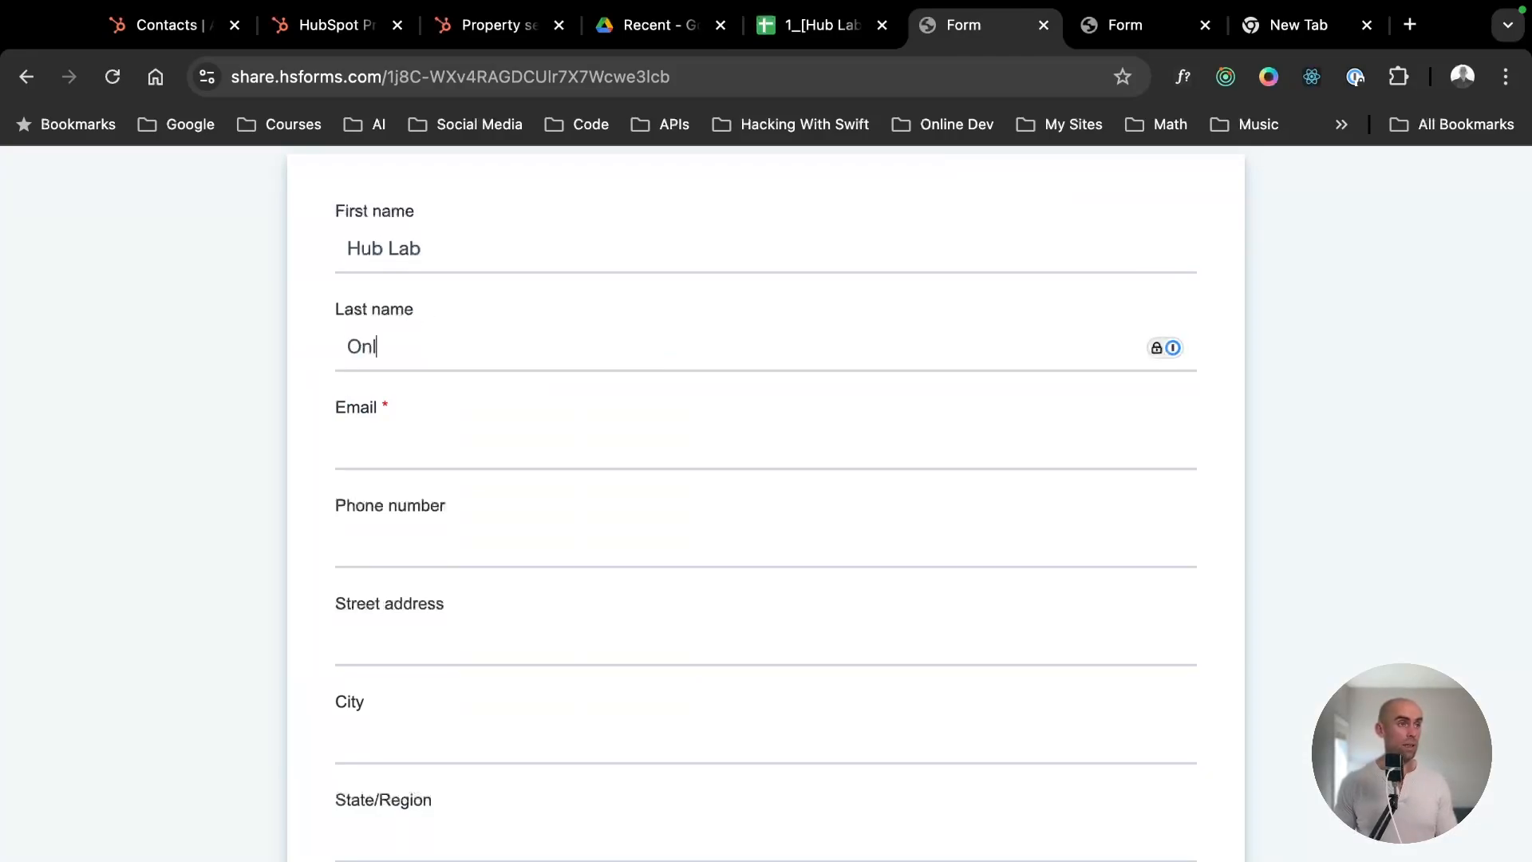
key(Tab)
text(hub)
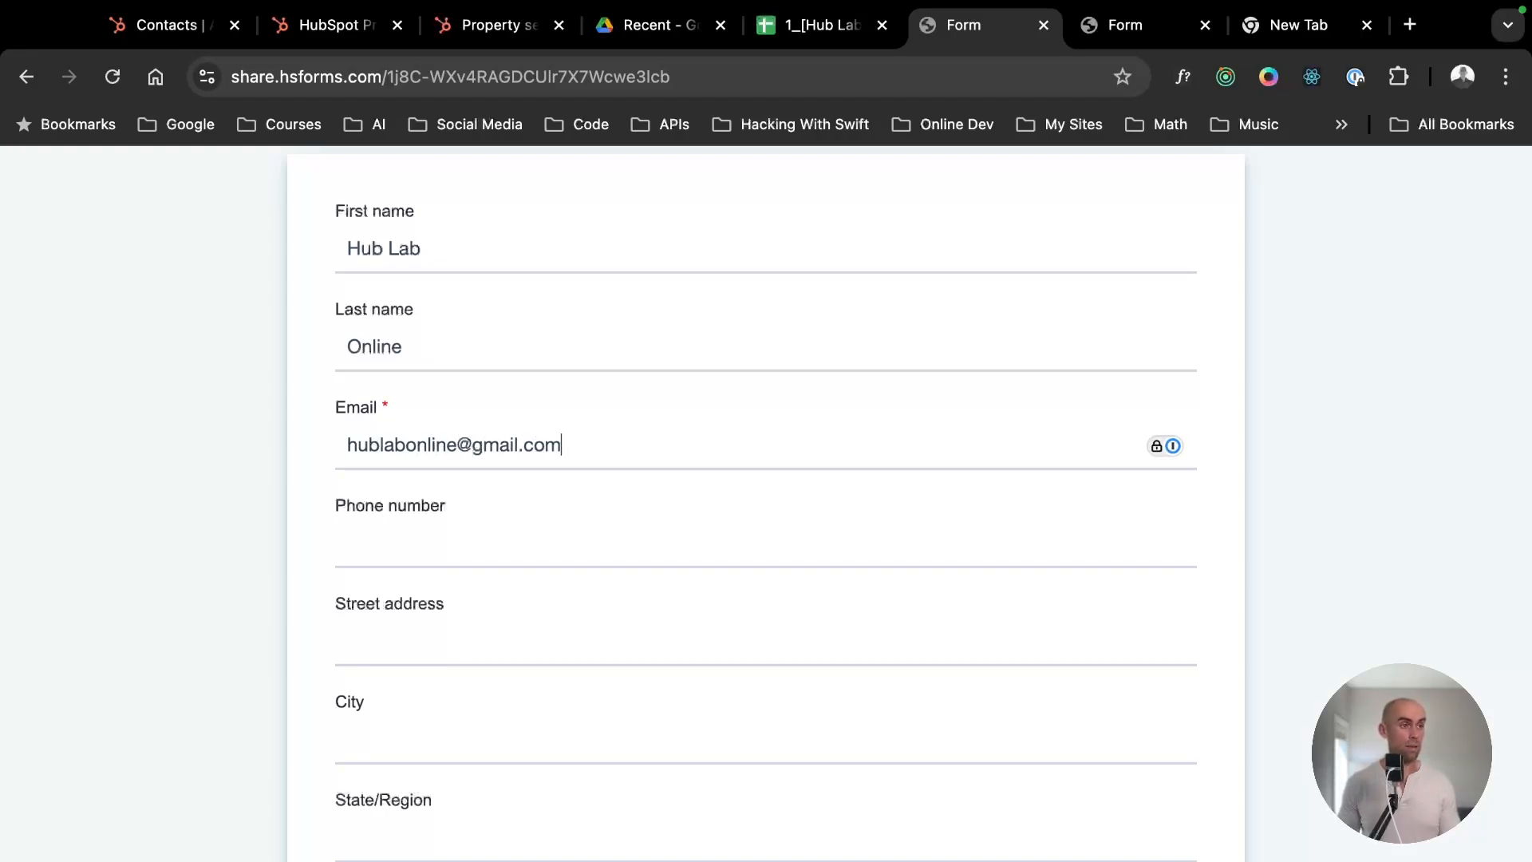
key(Tab)
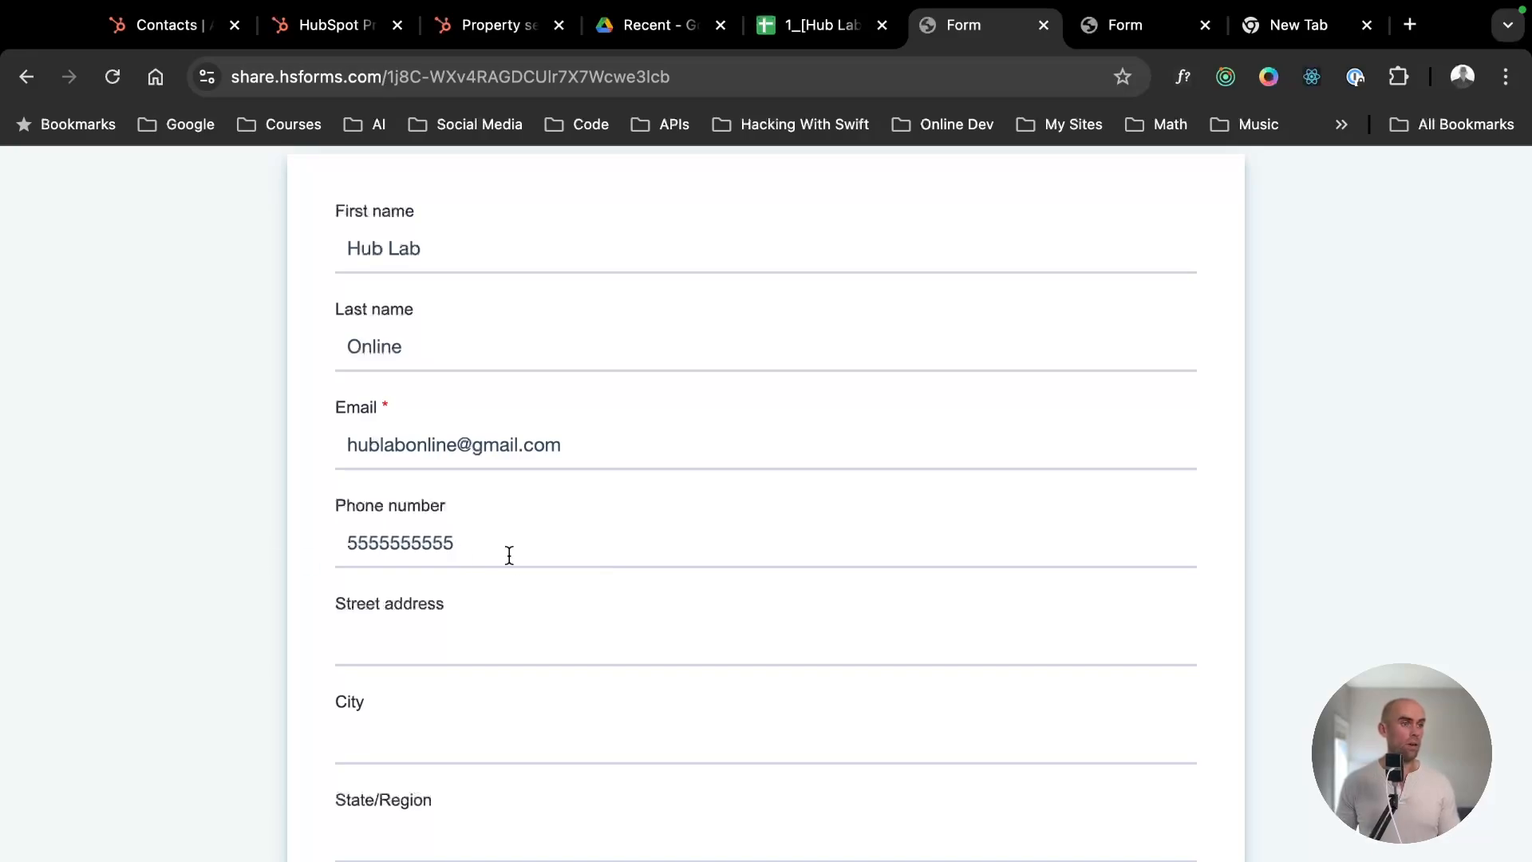
- Enter google.com as the company domain name in the live form and submit it
scroll(515, 558, down, 5)
scroll(523, 559, up, 6)
scroll(574, 568, down, 7)
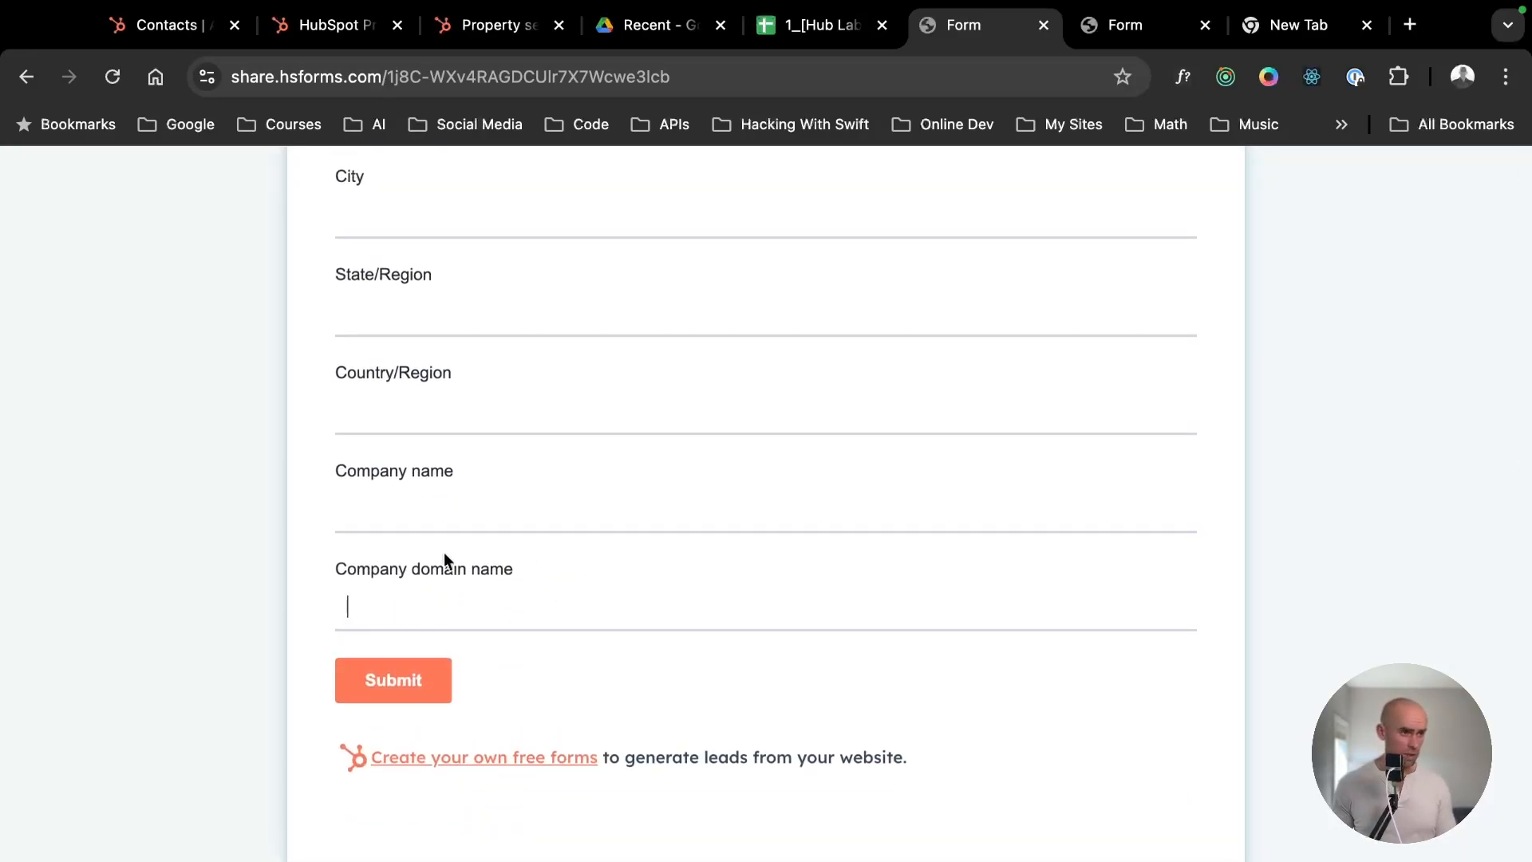
text(google.com)
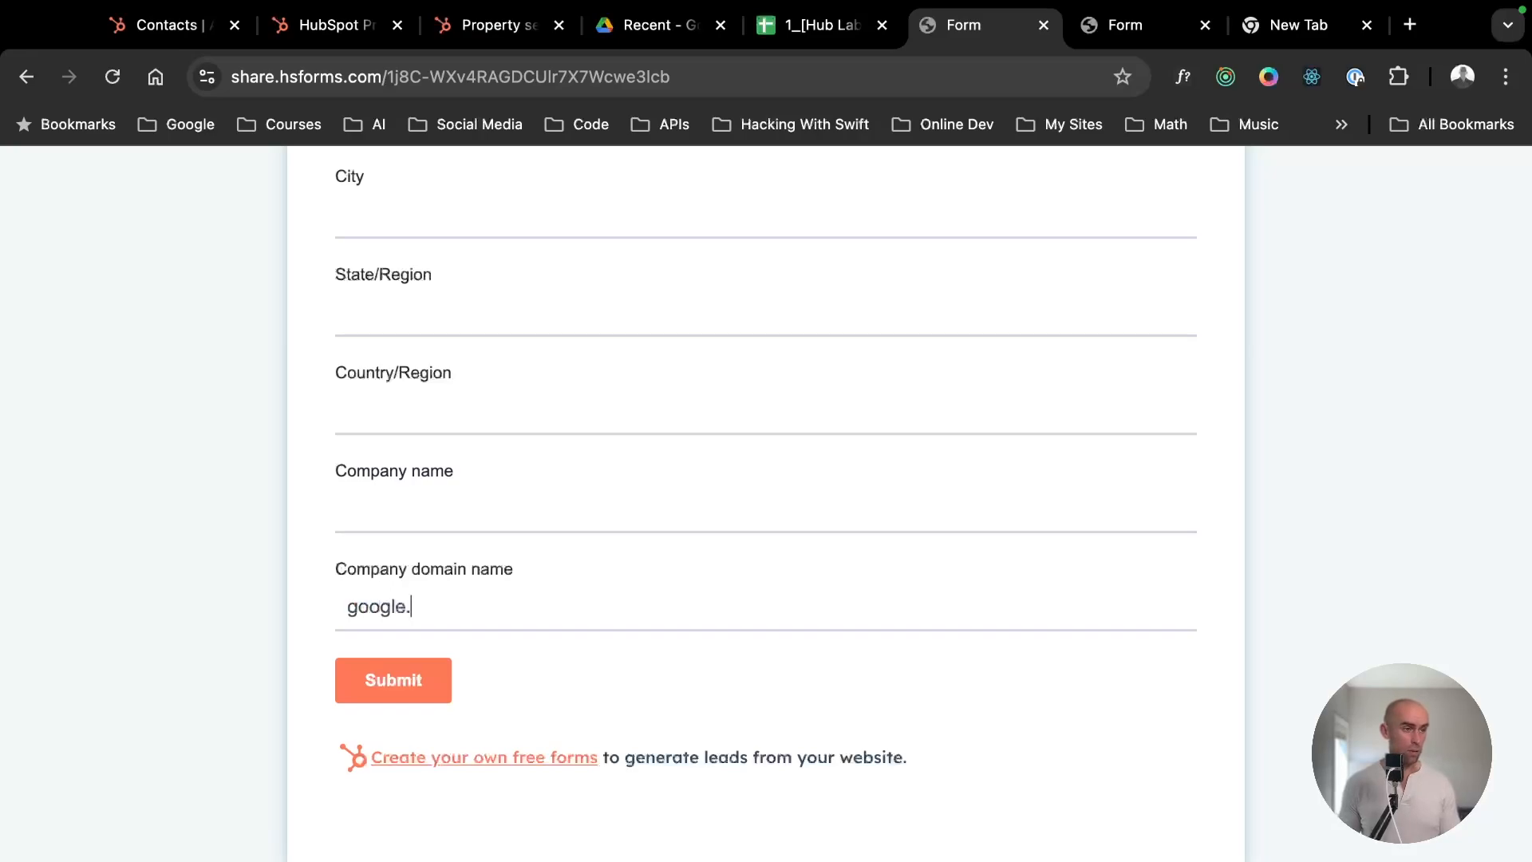
click(391, 688)
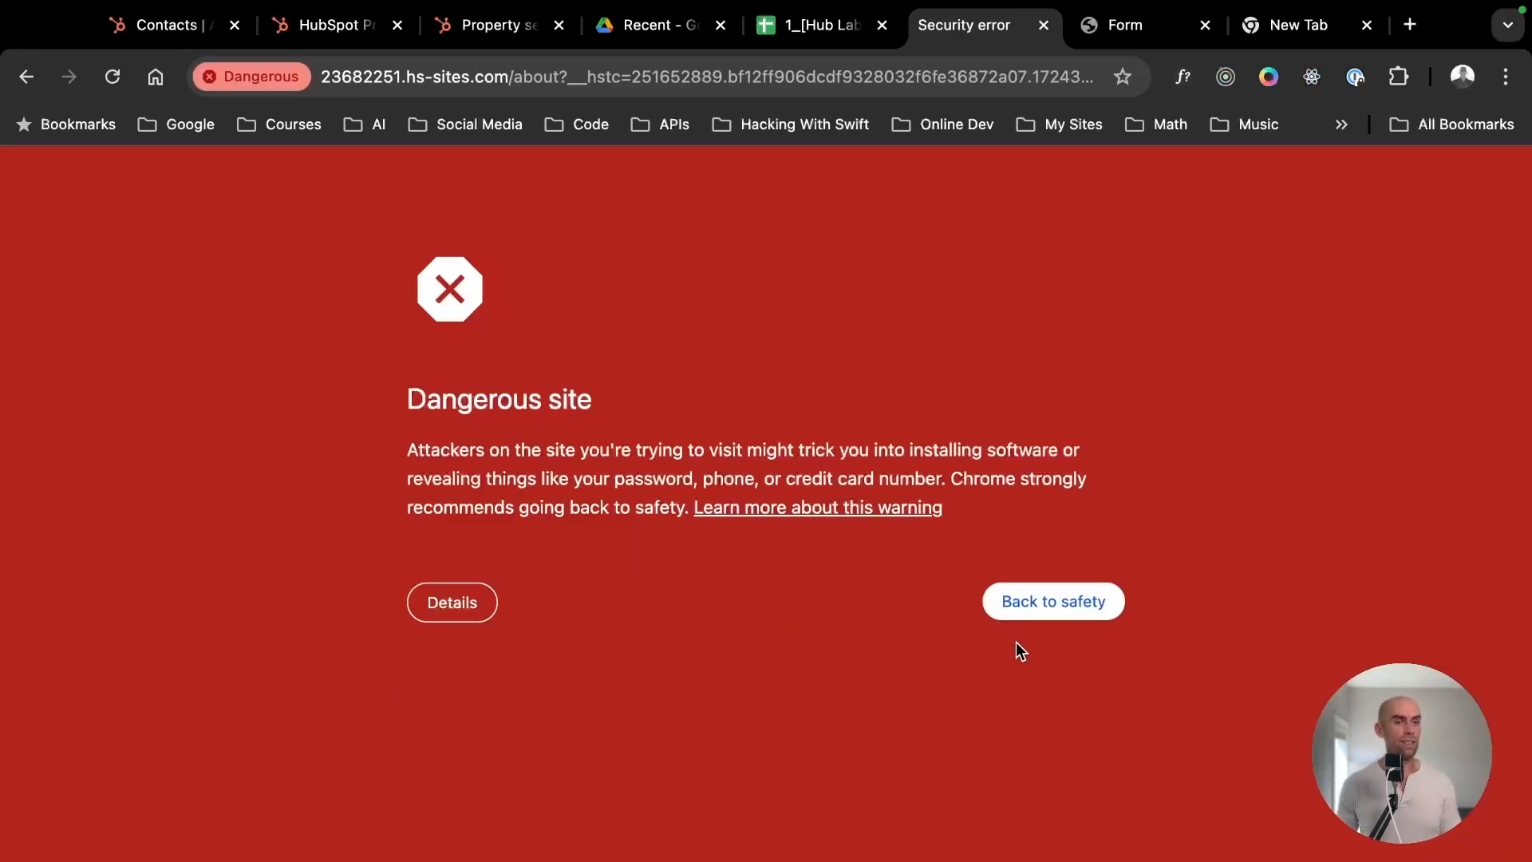
- Expand and read the details of the browser's dangerous-site warning, then return to the HubSpot Contacts list
click(452, 609)
scroll(513, 798, down, 2)
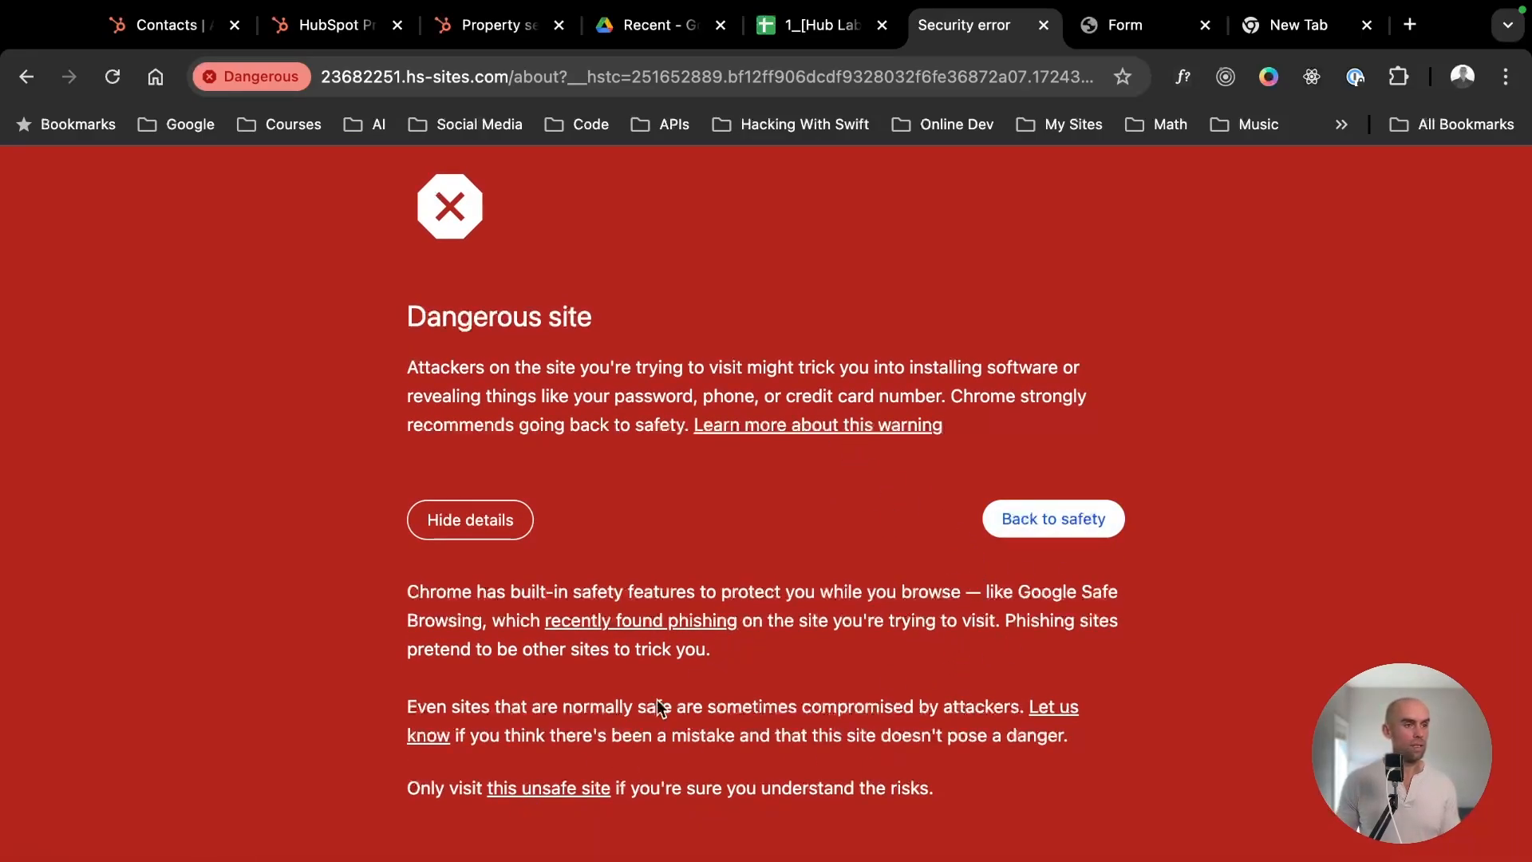
click(171, 25)
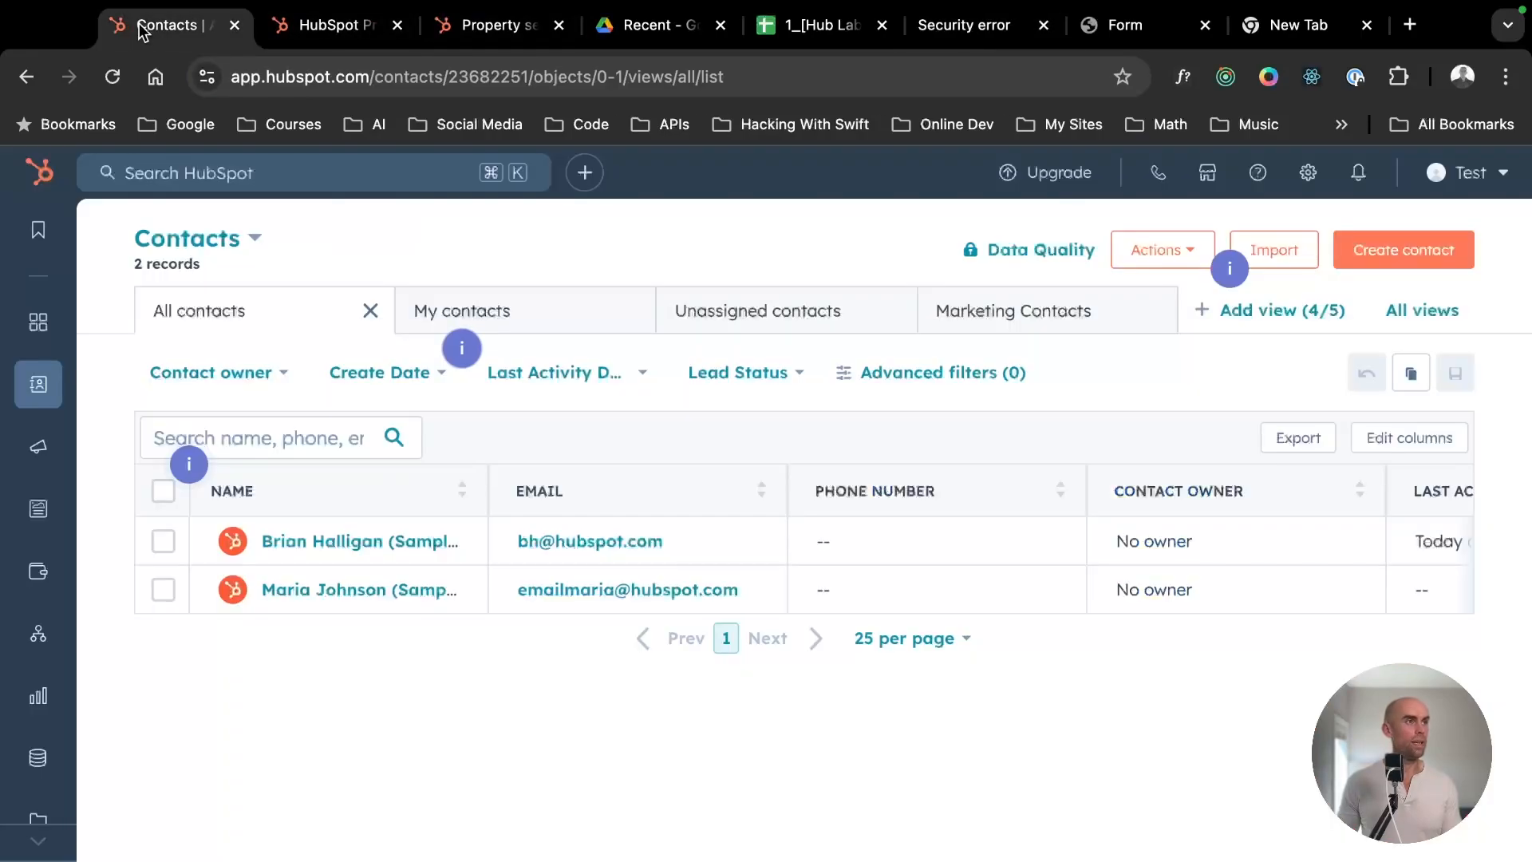
- Open the Event Registration Form from the Forms list for editing and show its post-submission options
click(285, 38)
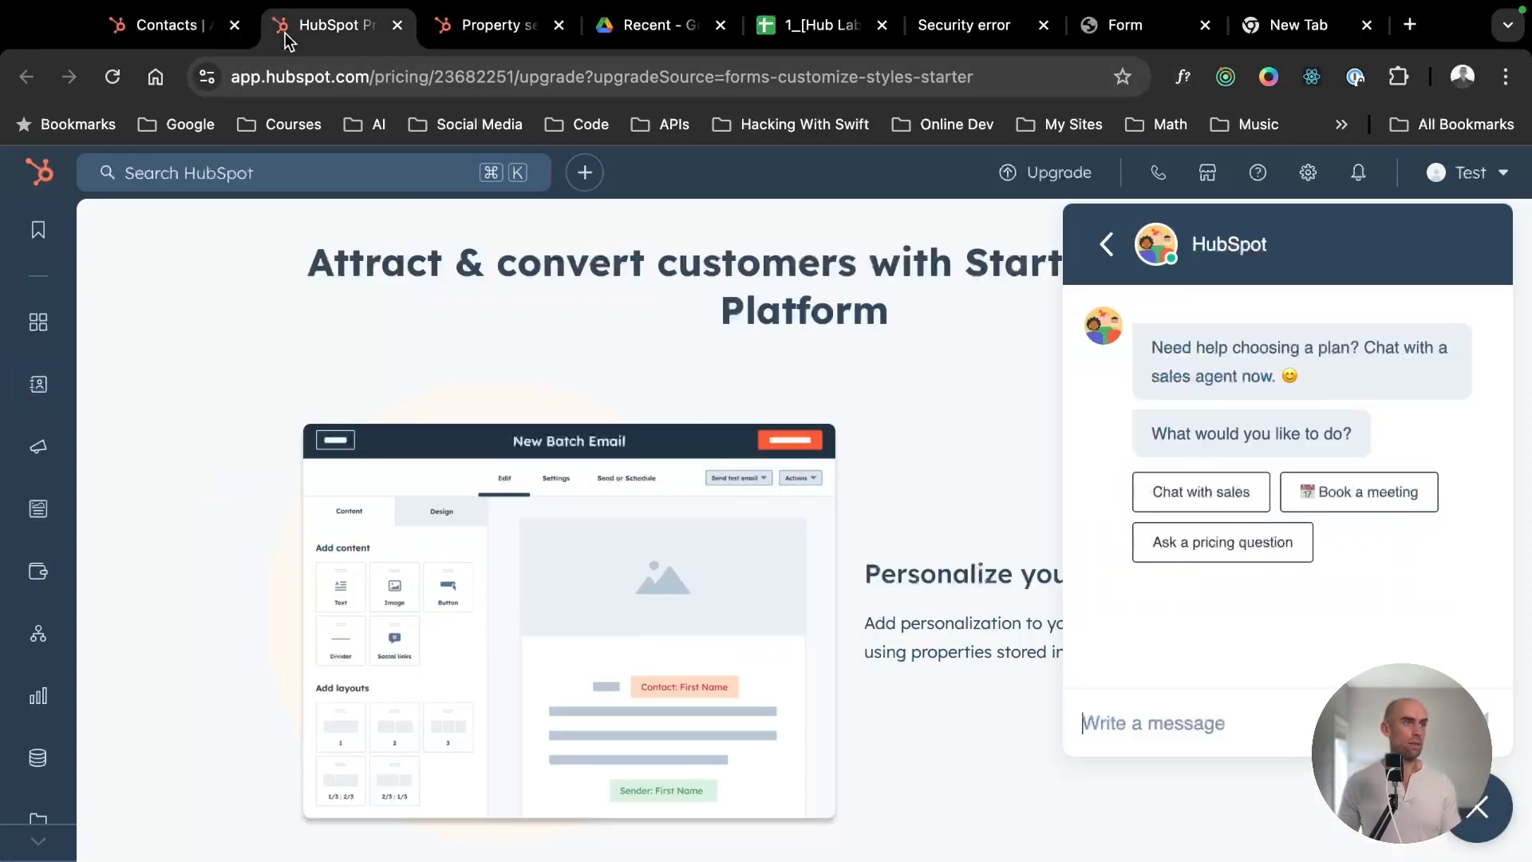
click(151, 40)
mouse_move(48, 451)
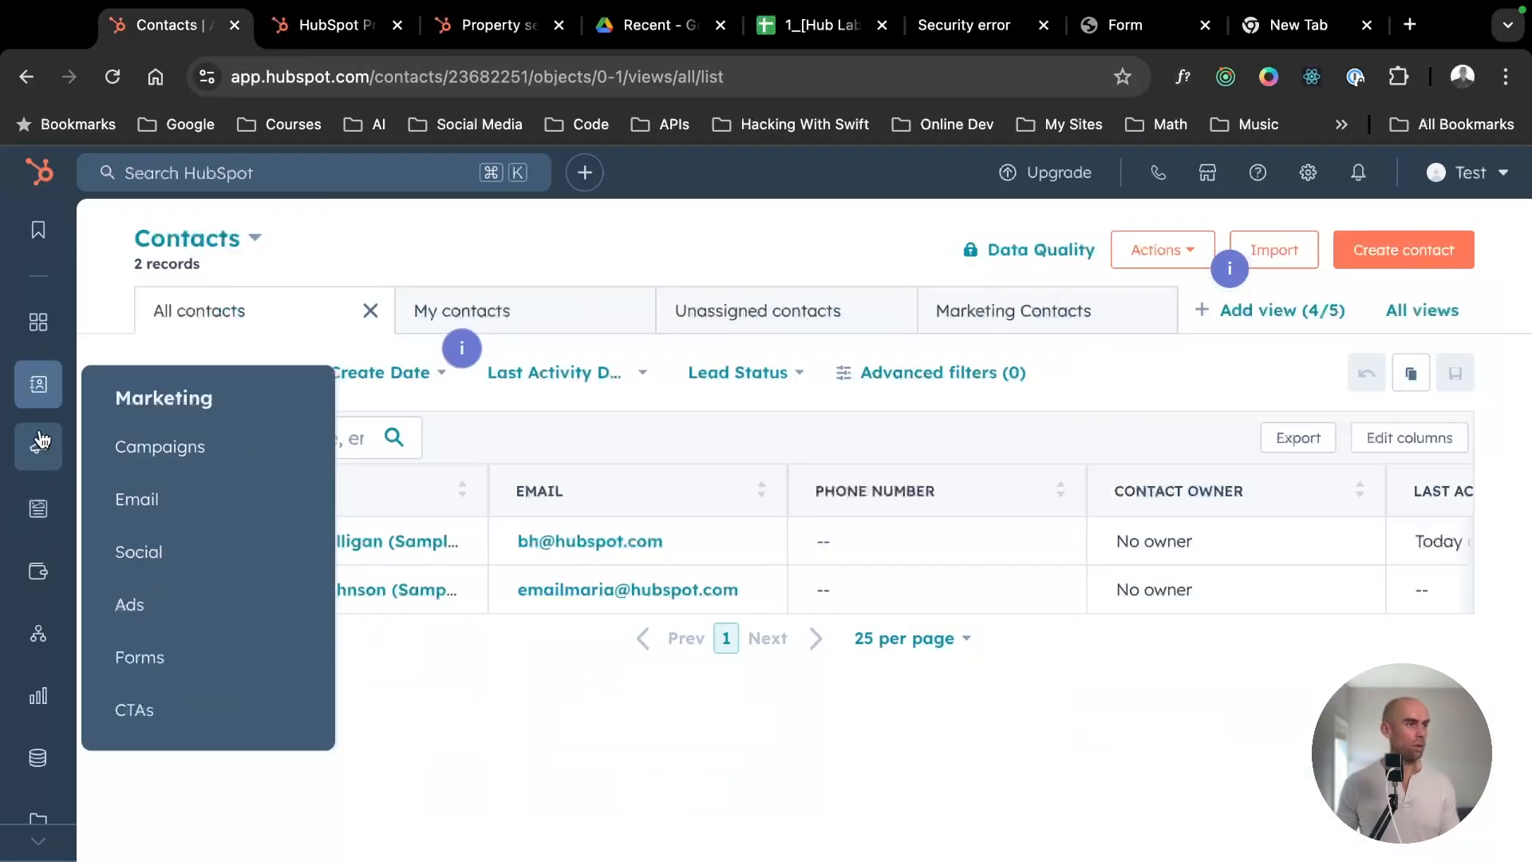
click(166, 655)
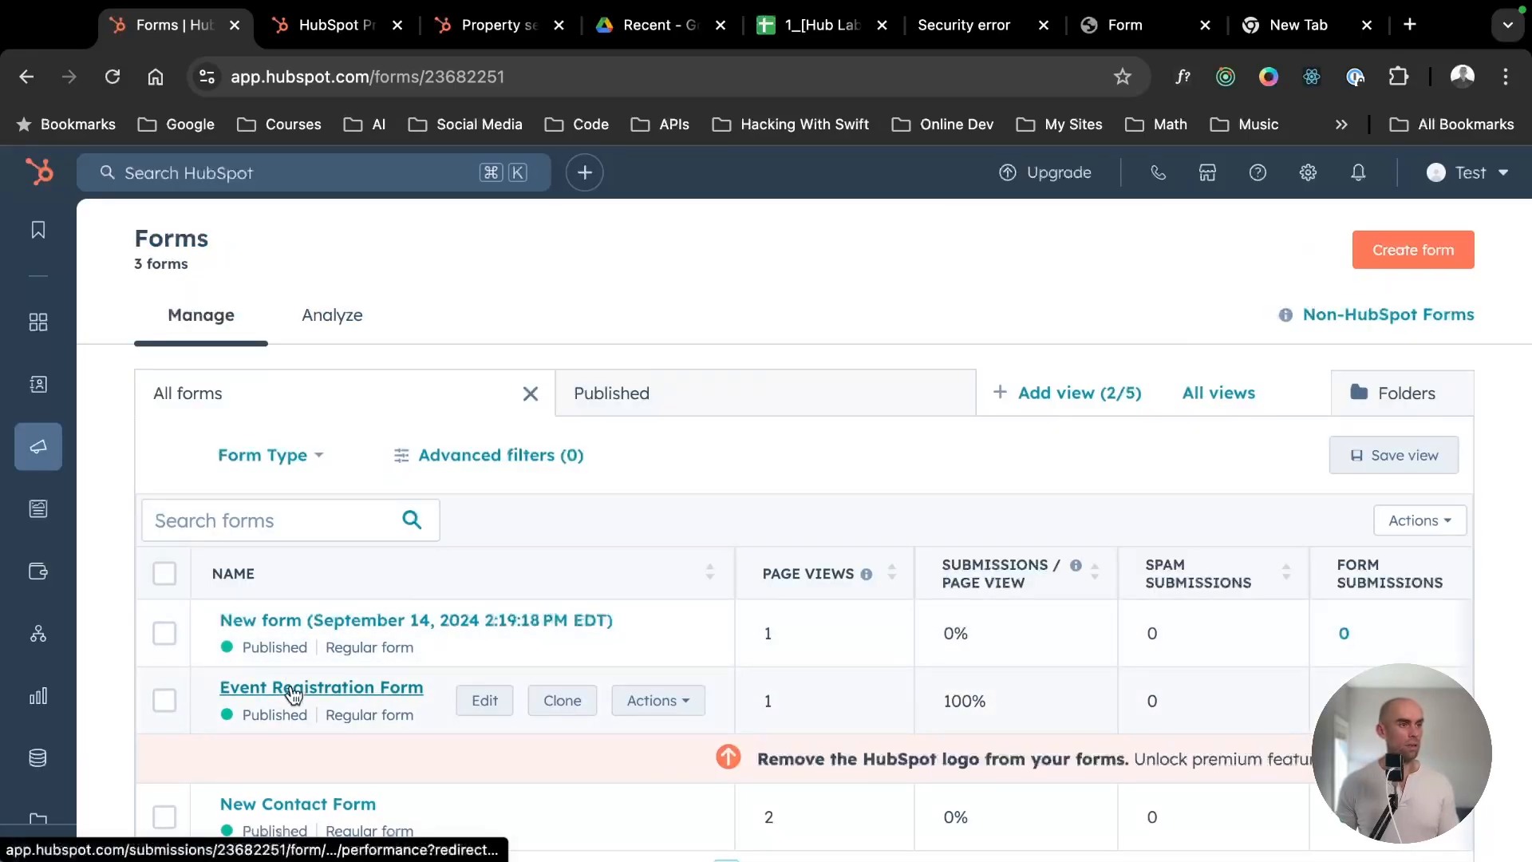
click(294, 693)
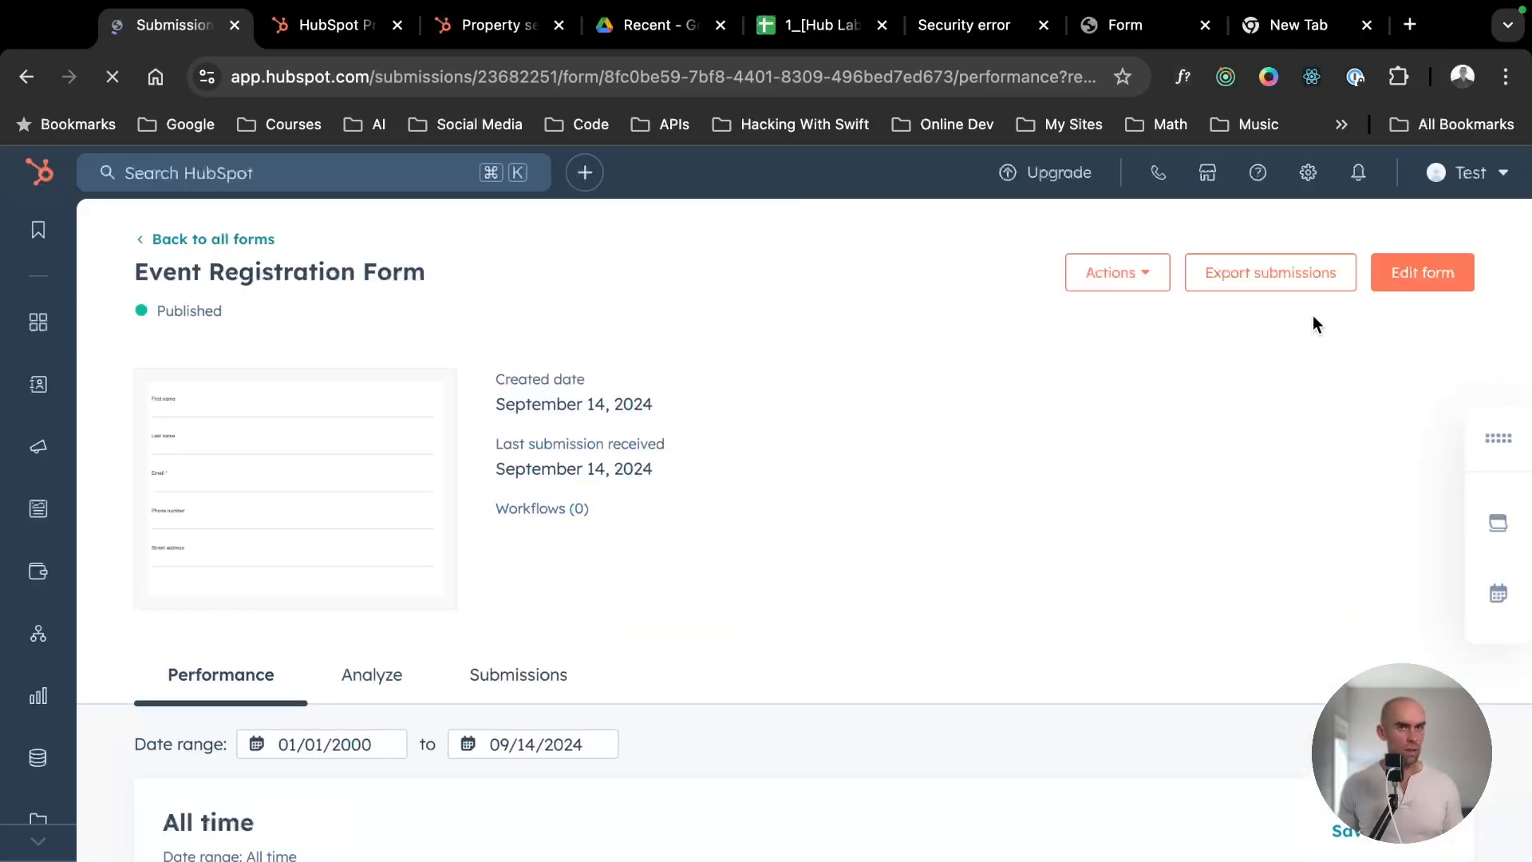
click(1418, 272)
click(630, 242)
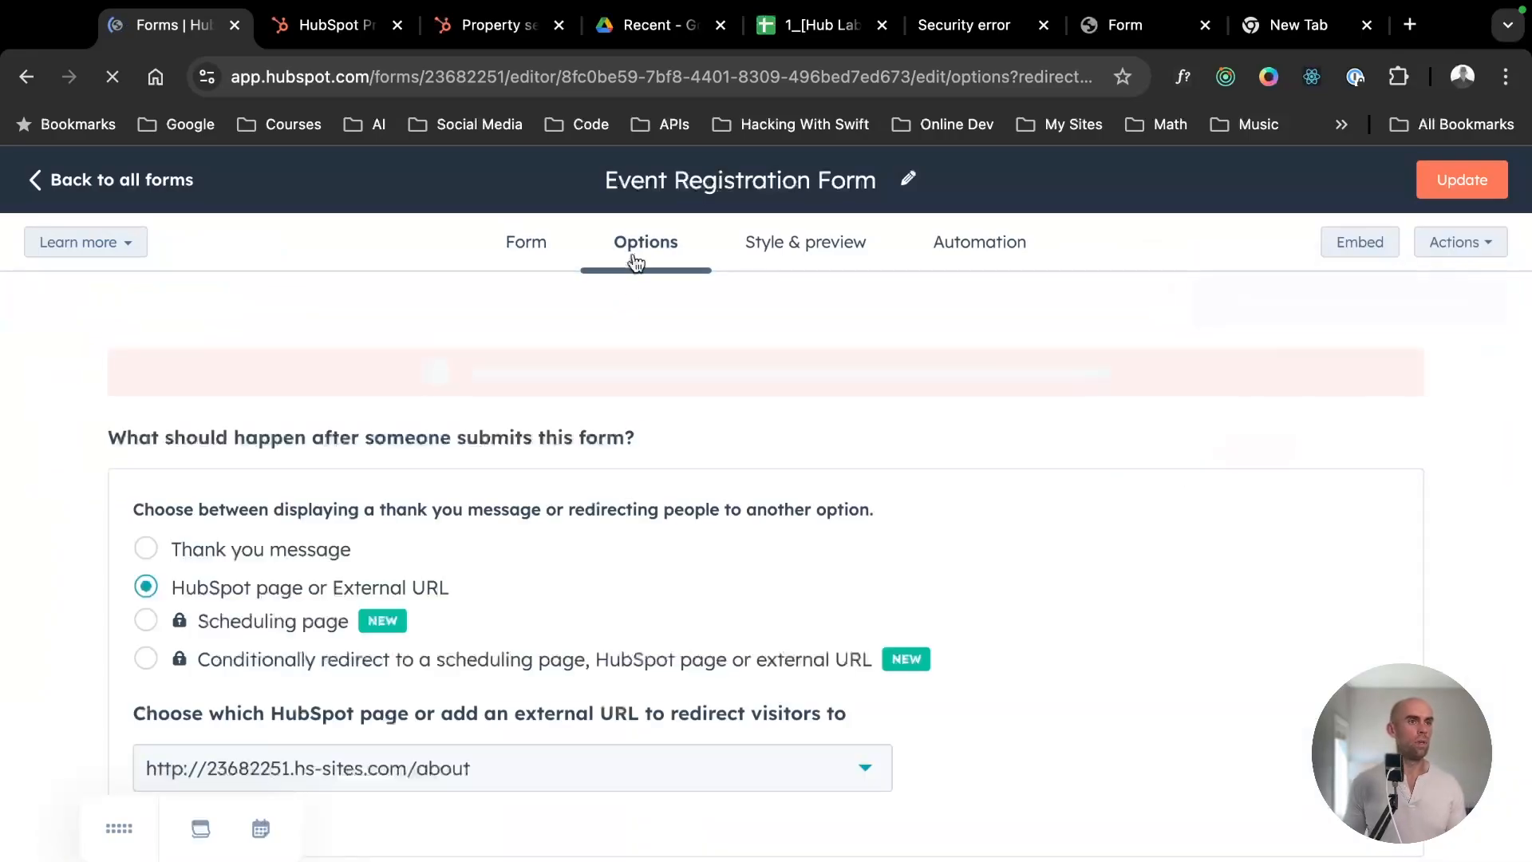
- Change the form's post-submission action to a thank you message reading "Thank you!", moving the floating overlay off the text editor
scroll(391, 550, down, 3)
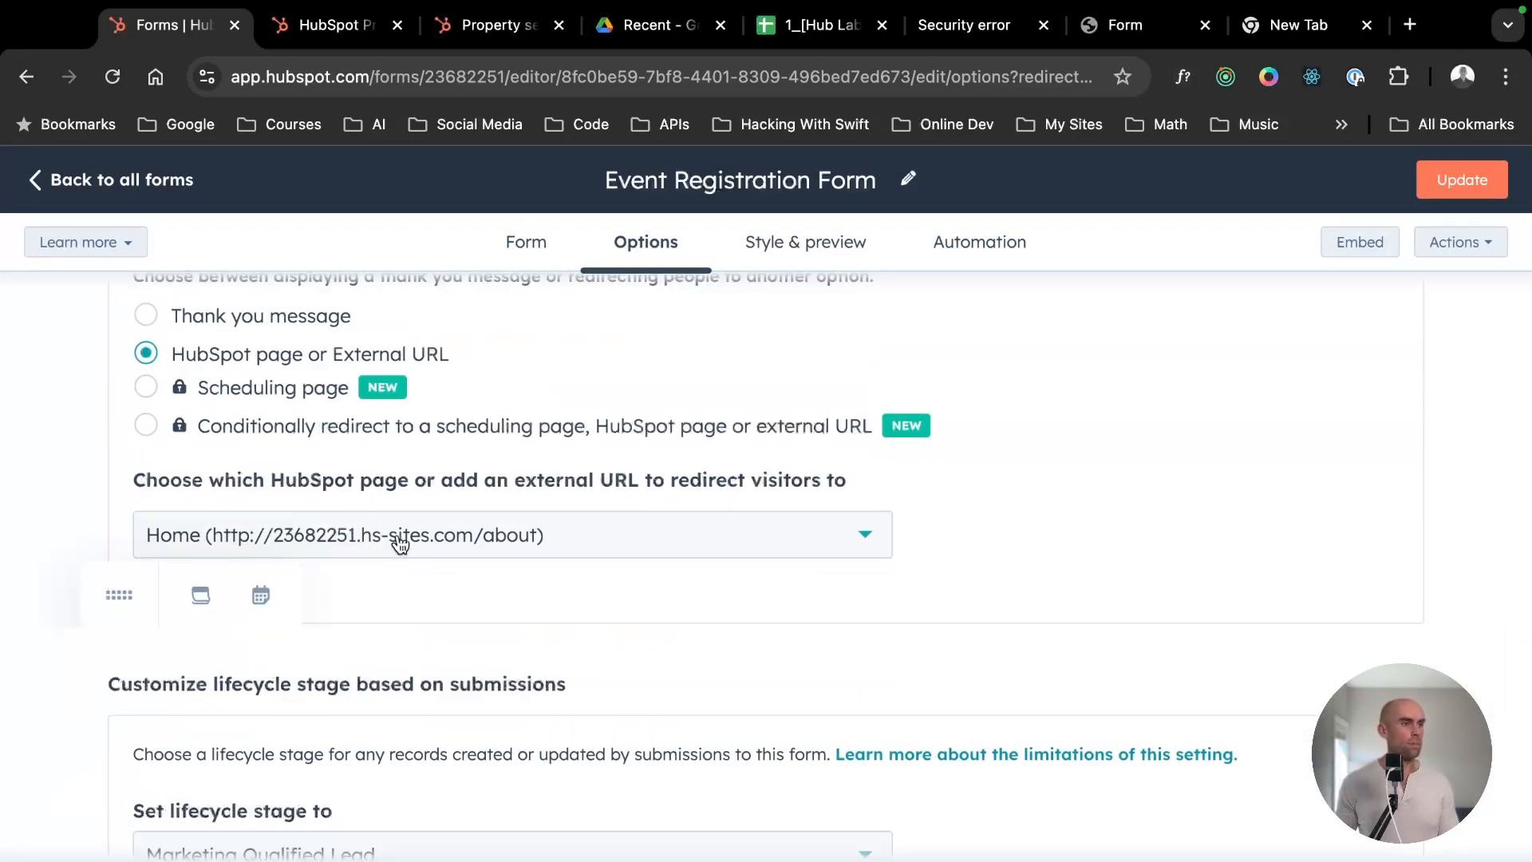
scroll(403, 536, up, 2)
click(241, 443)
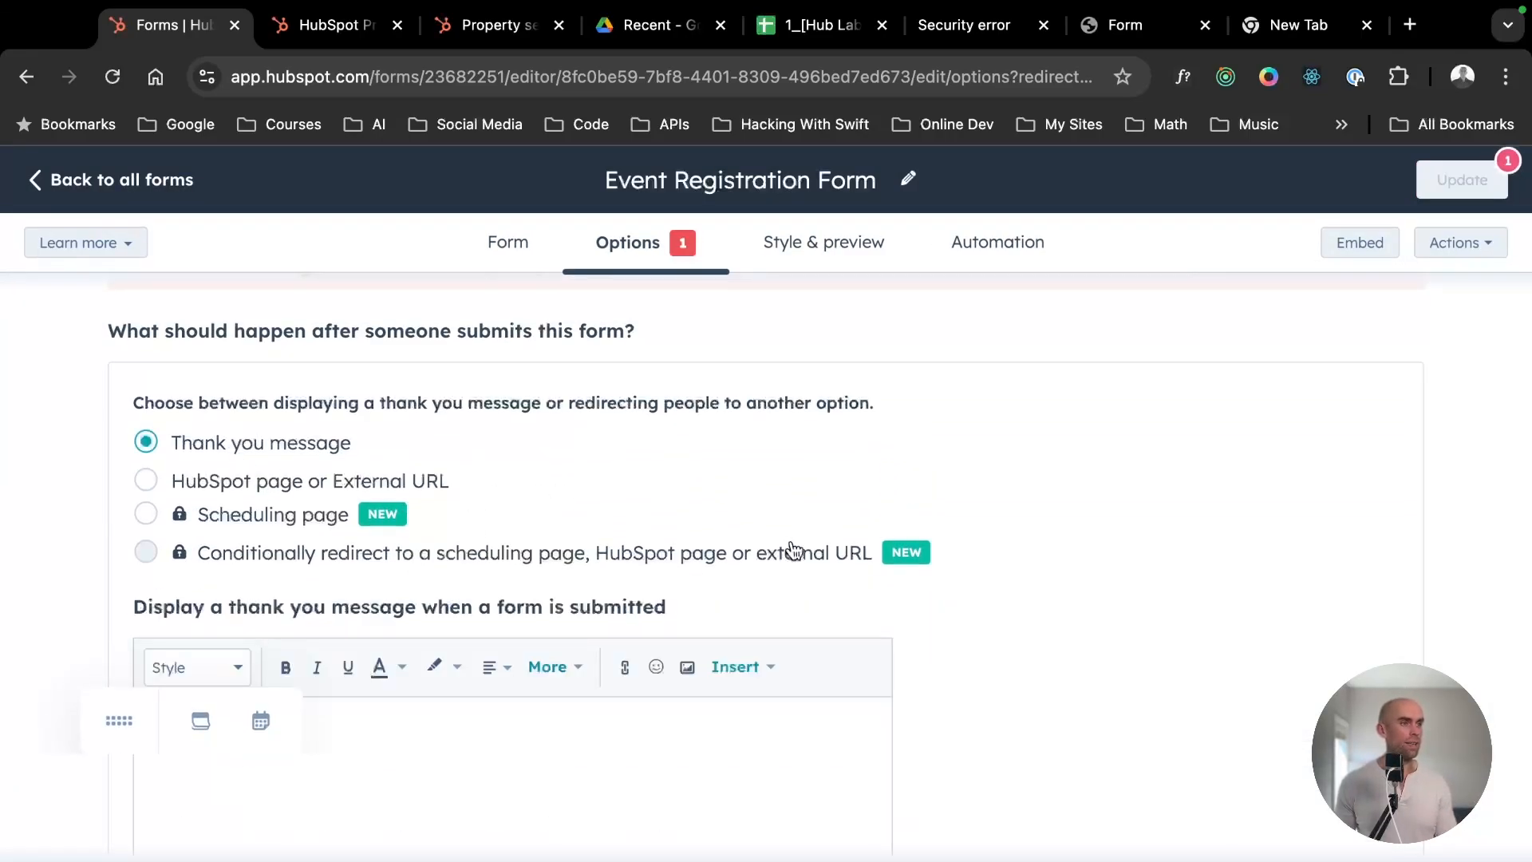
scroll(789, 550, down, 8)
scroll(416, 549, up, 4)
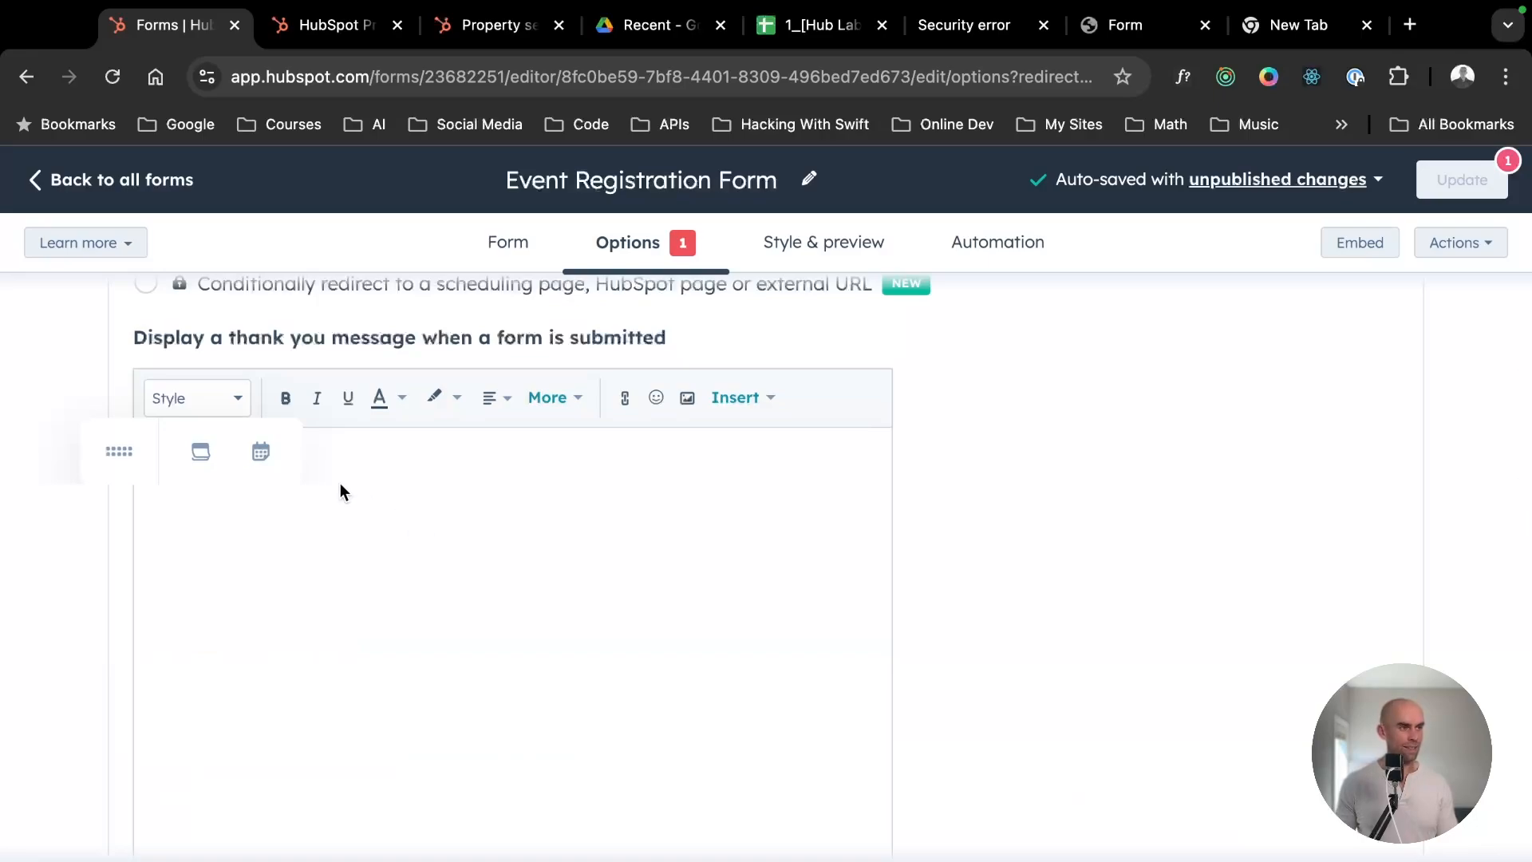
drag(118, 451, 1106, 451)
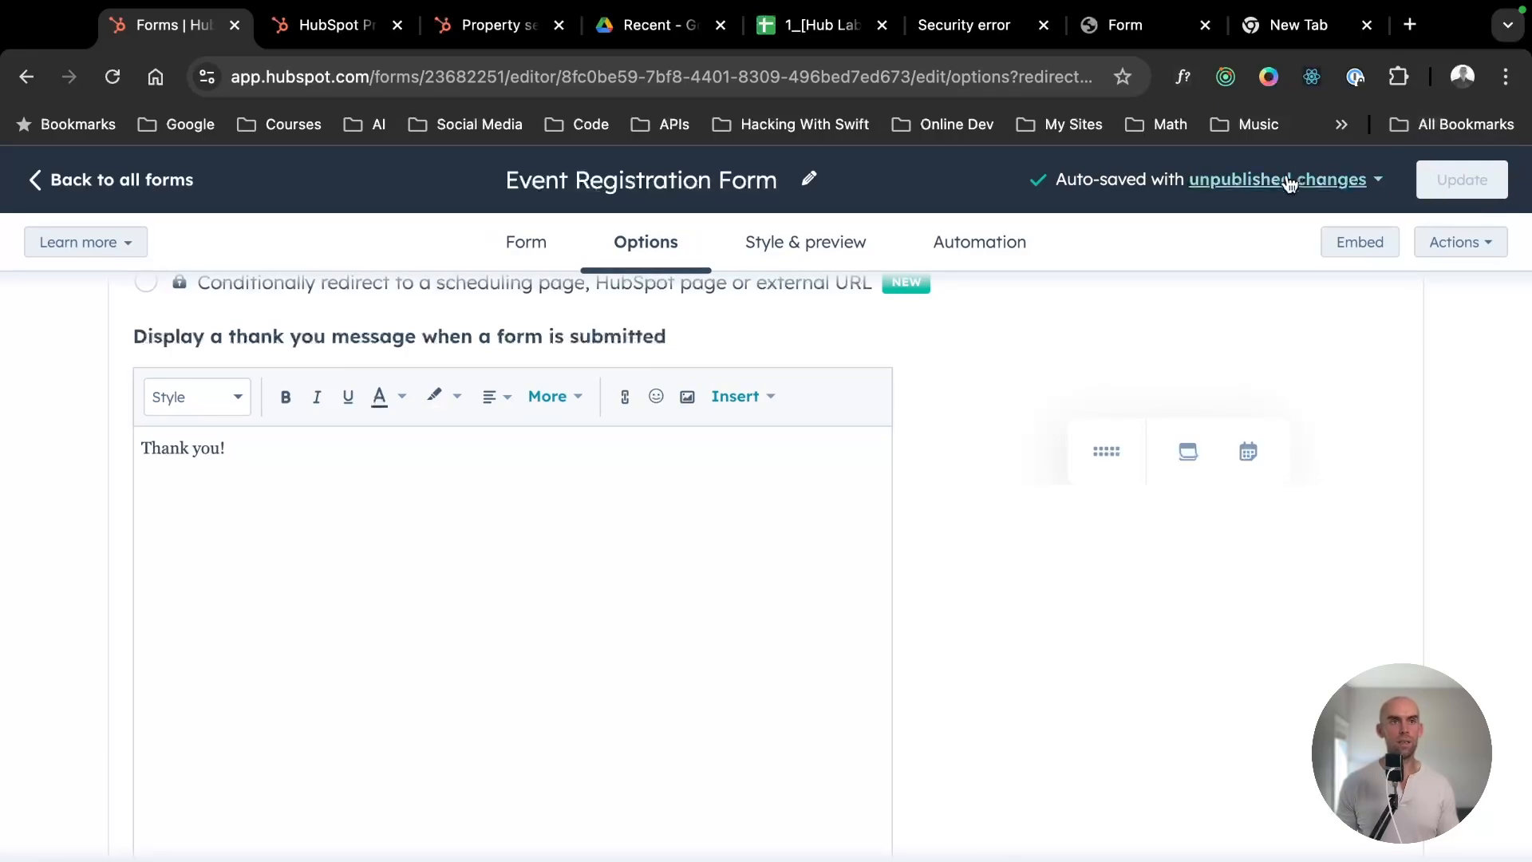
- Publish the updated Event Registration Form and dismiss the publishing dialog
click(1431, 182)
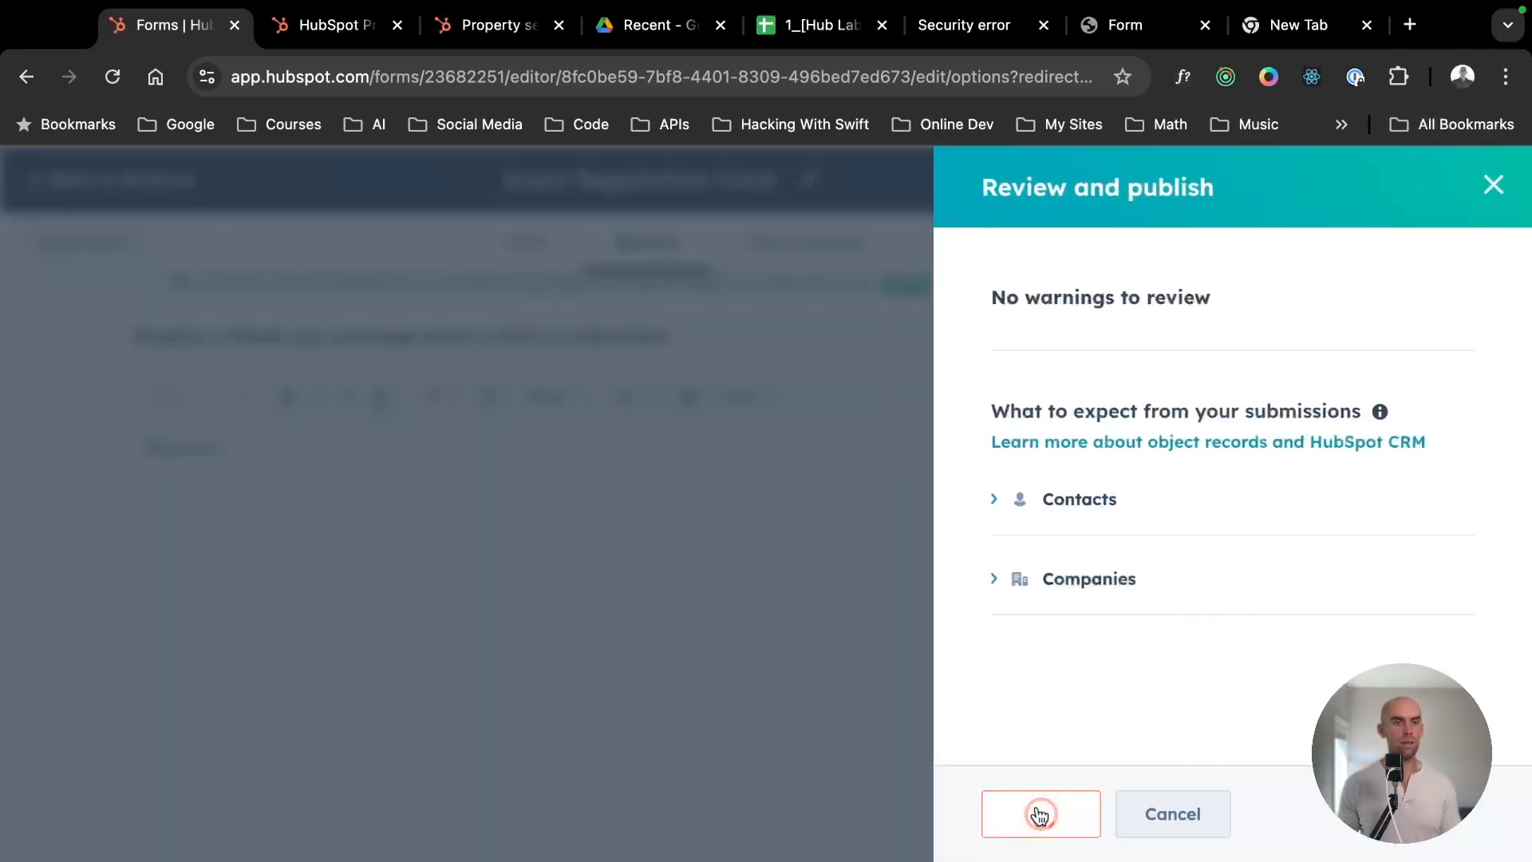
click(1039, 813)
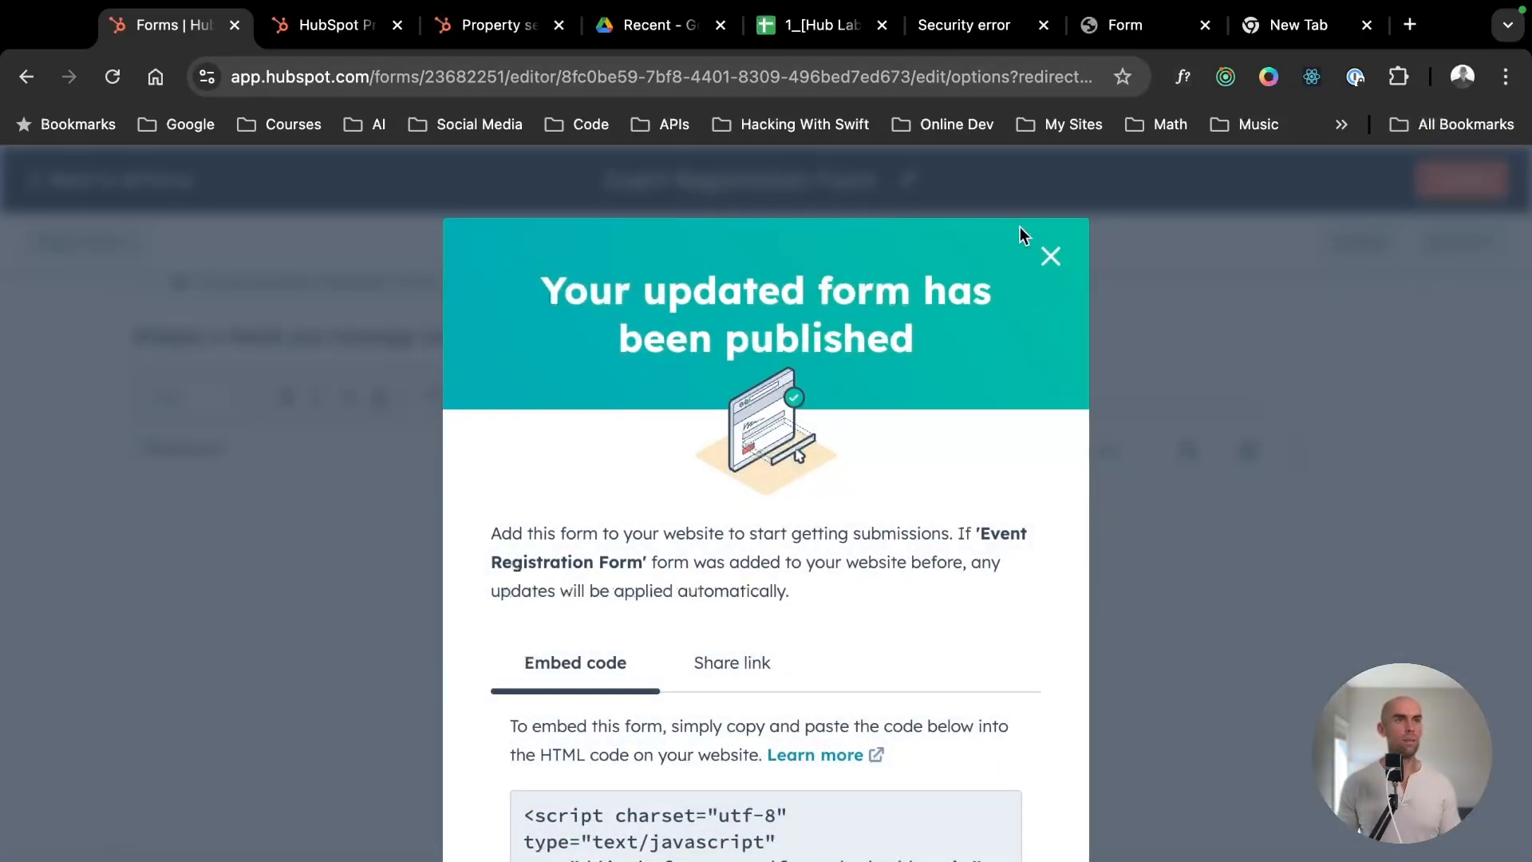
click(1049, 257)
- Go back from the security warning to the live form, submit it again and view the message shown after submission
click(973, 31)
click(1034, 533)
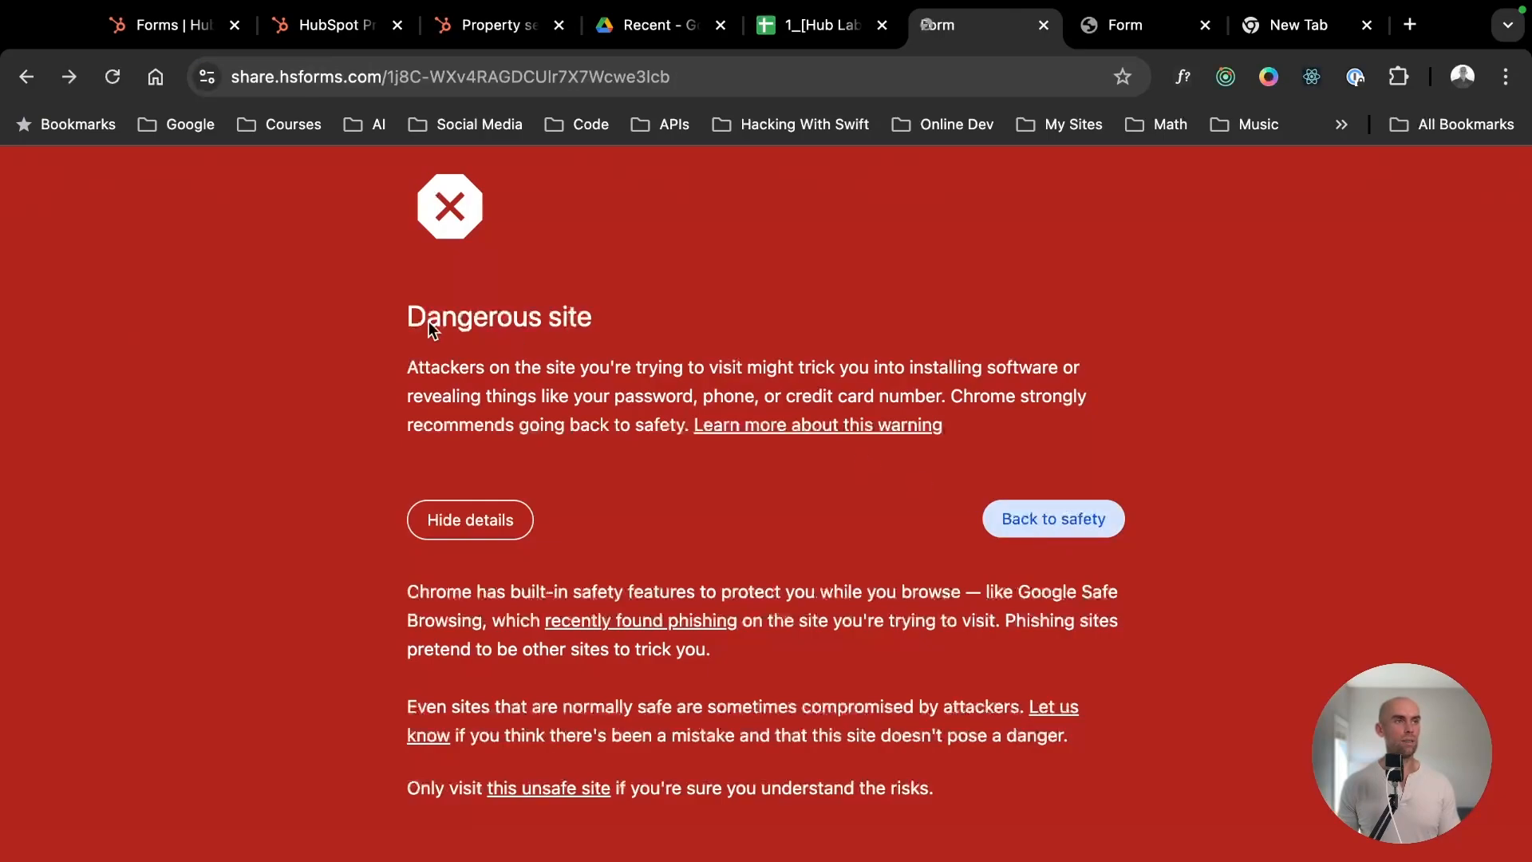
scroll(485, 575, down, 7)
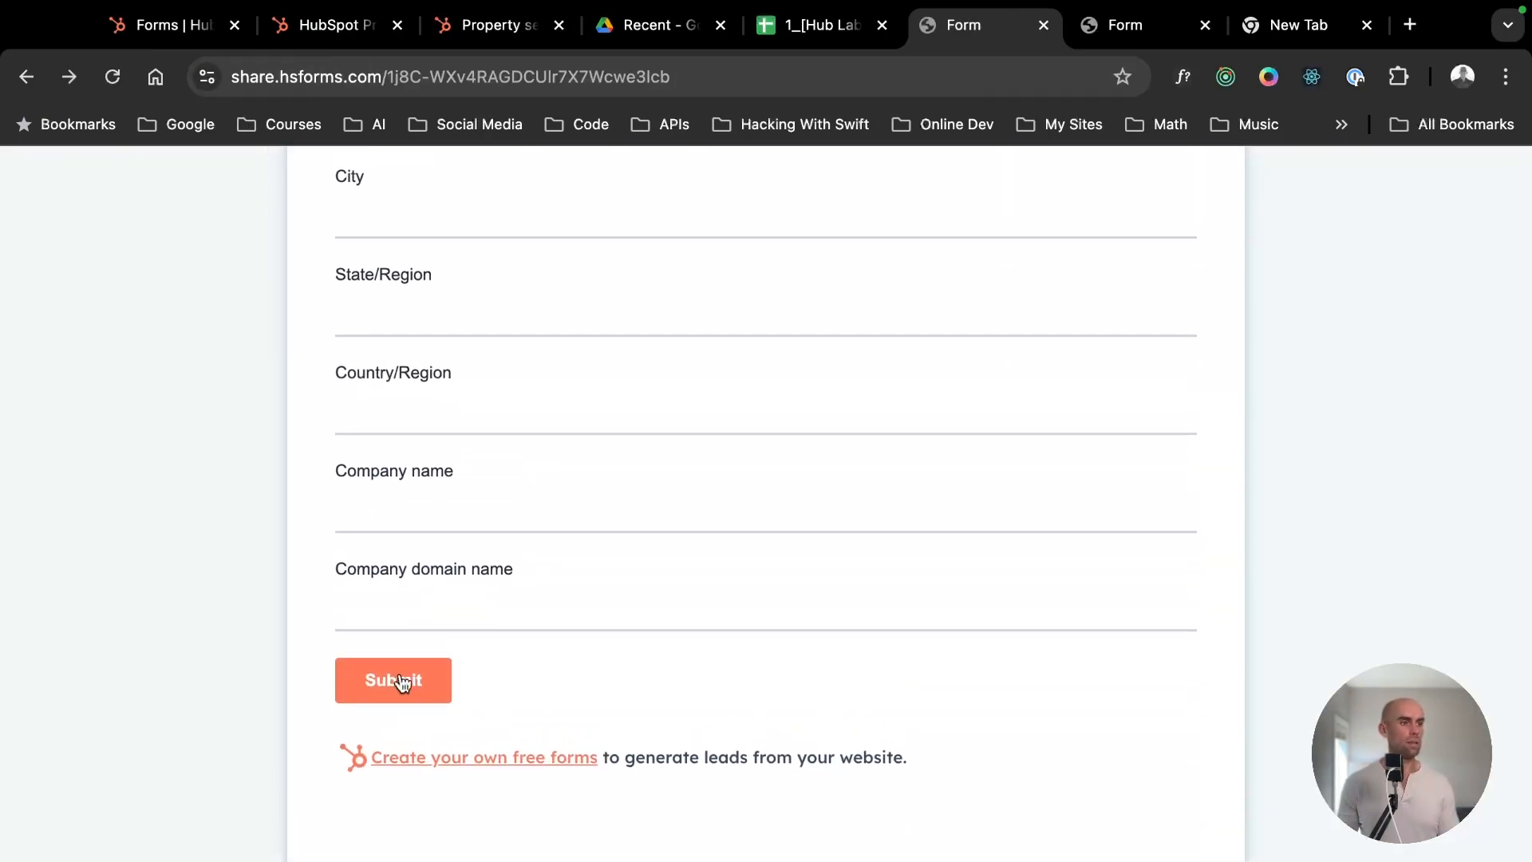
click(400, 679)
drag(947, 638, 428, 424)
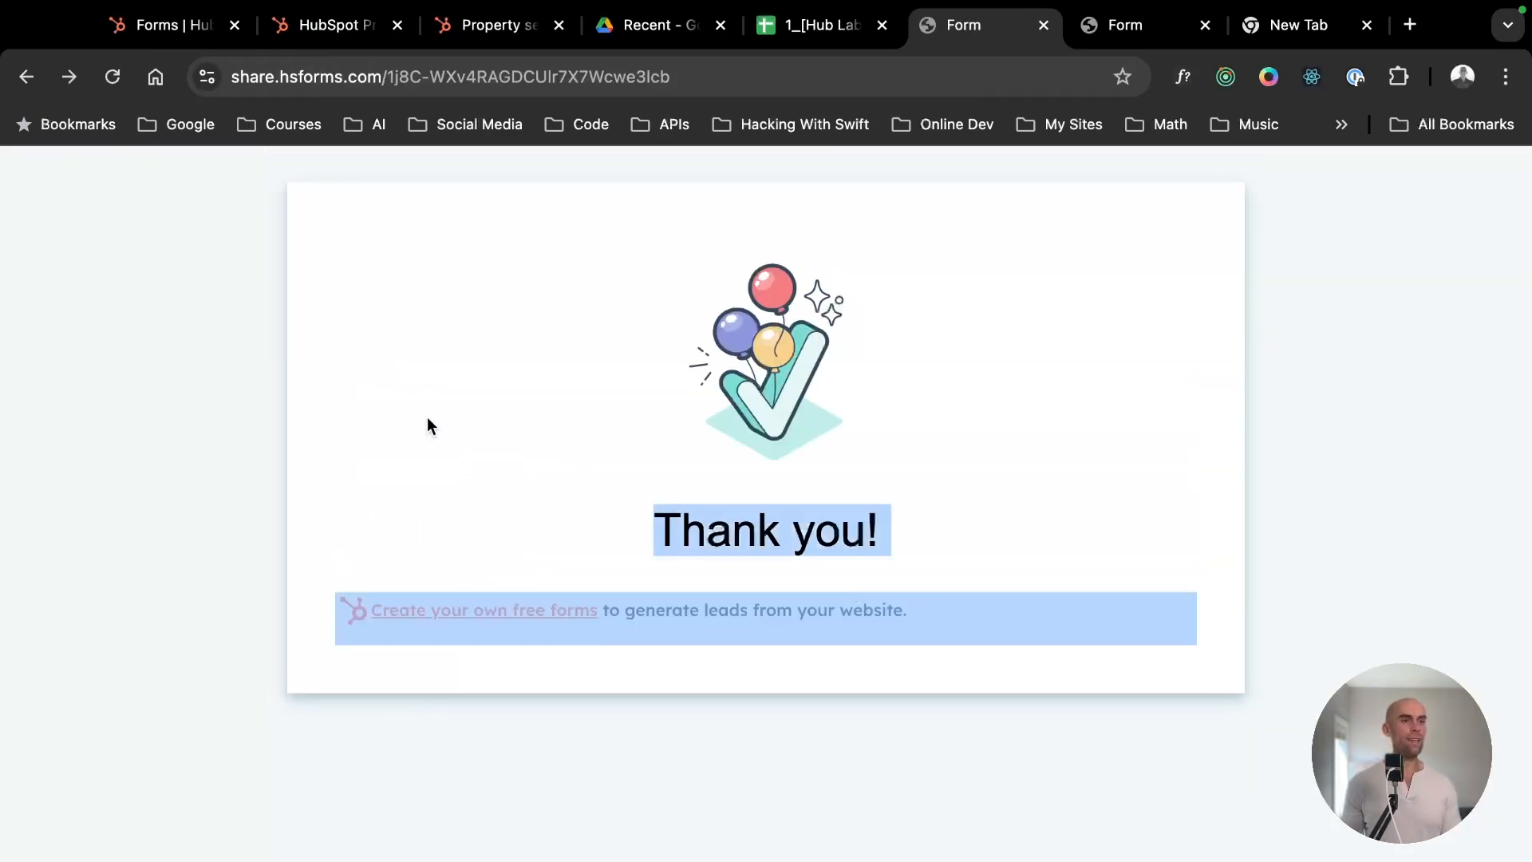
click(989, 531)
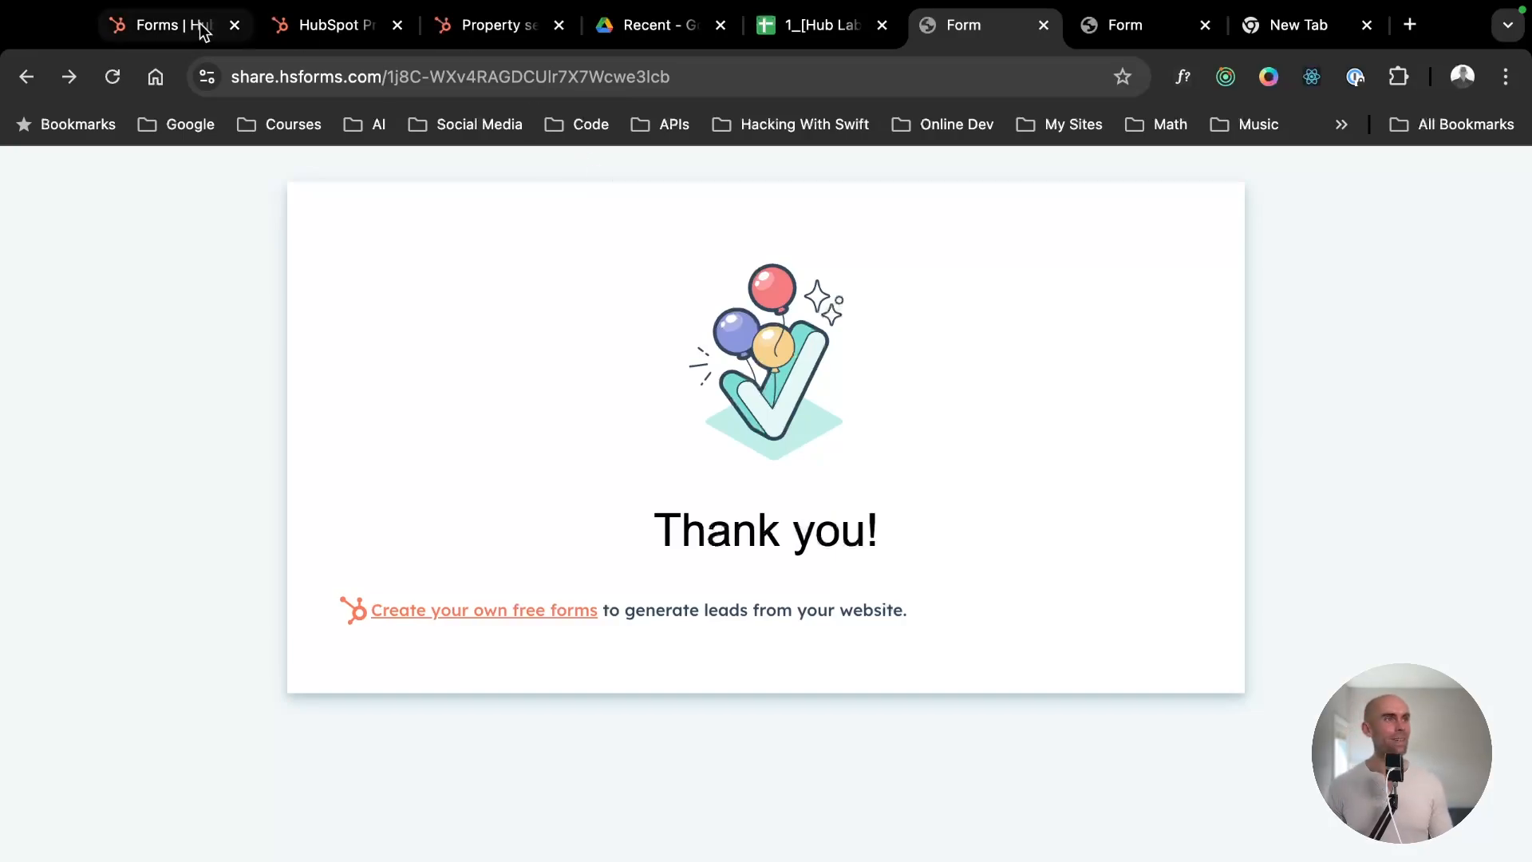
- Return to the Event Registration Form's options and compare the HubSpot page or External URL option with the Thank you message option
click(275, 31)
click(198, 30)
scroll(330, 546, up, 4)
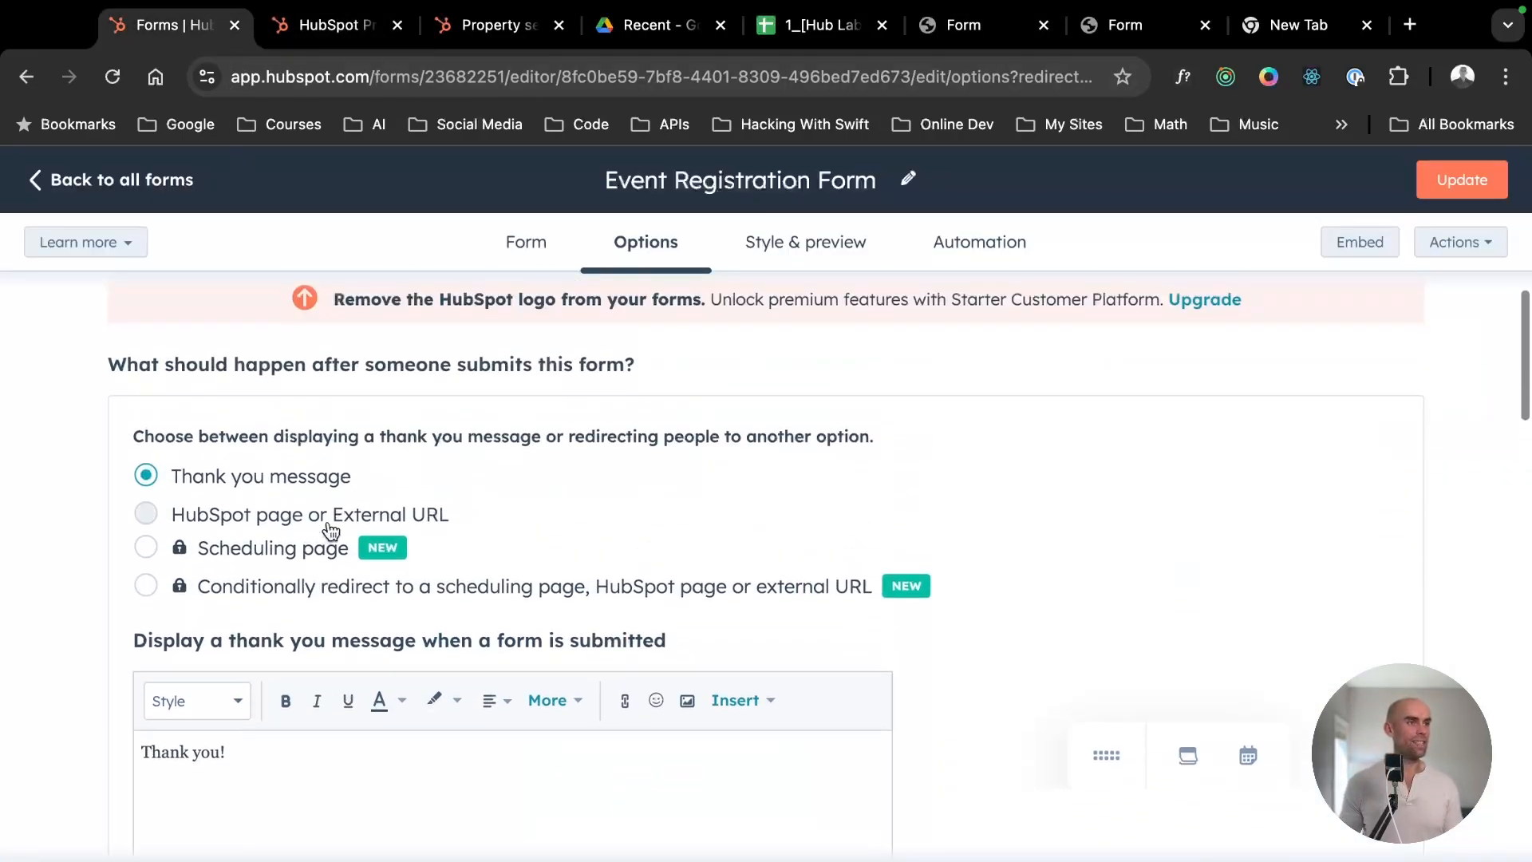
click(232, 514)
click(195, 477)
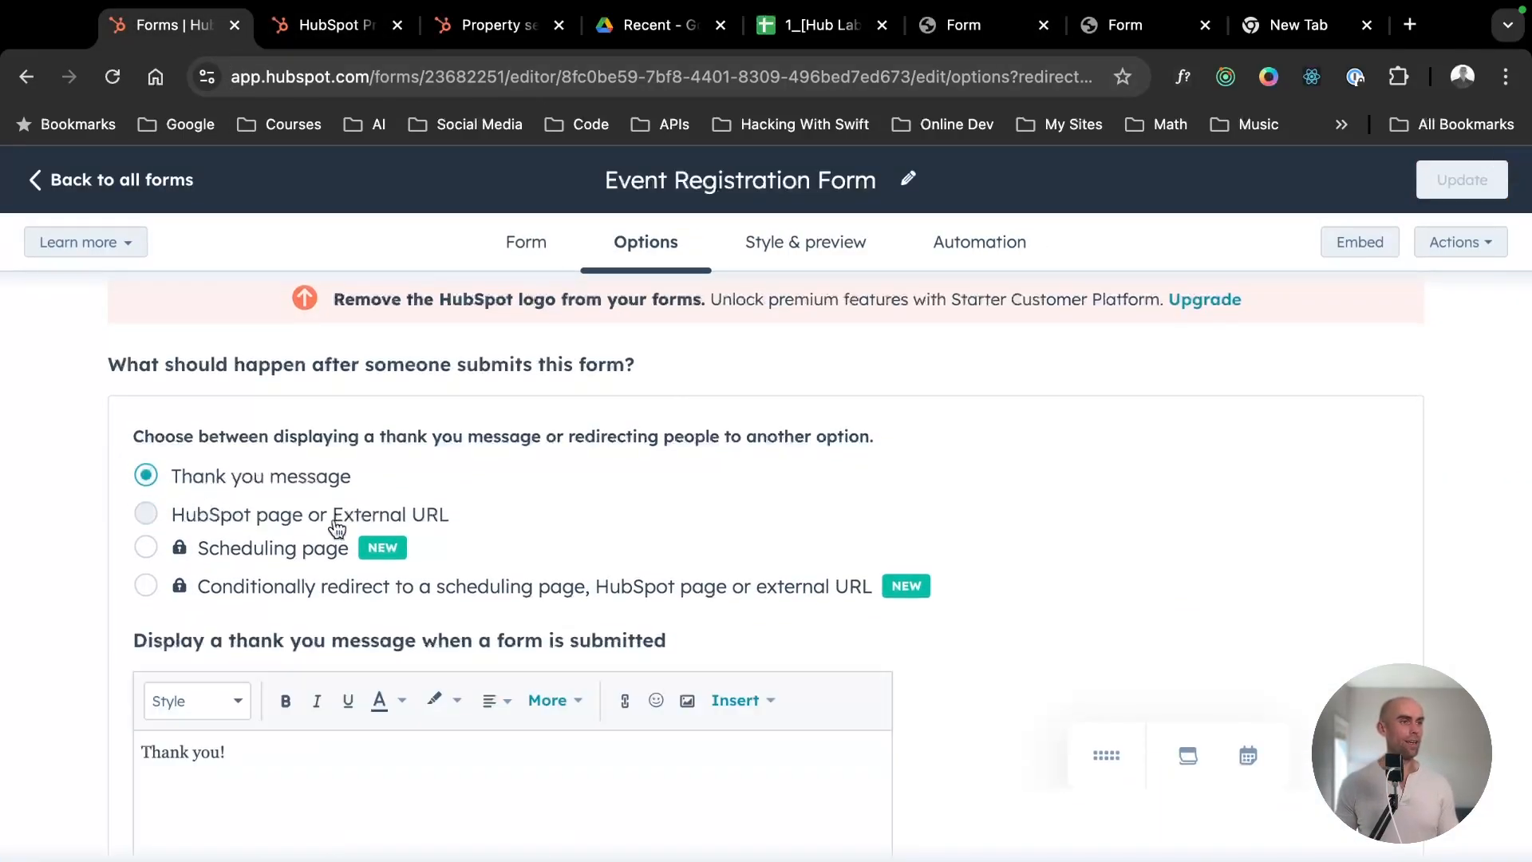
- Set the post-submission action to HubSpot page or External URL and view the available redirect pages without choosing one
scroll(359, 511, down, 2)
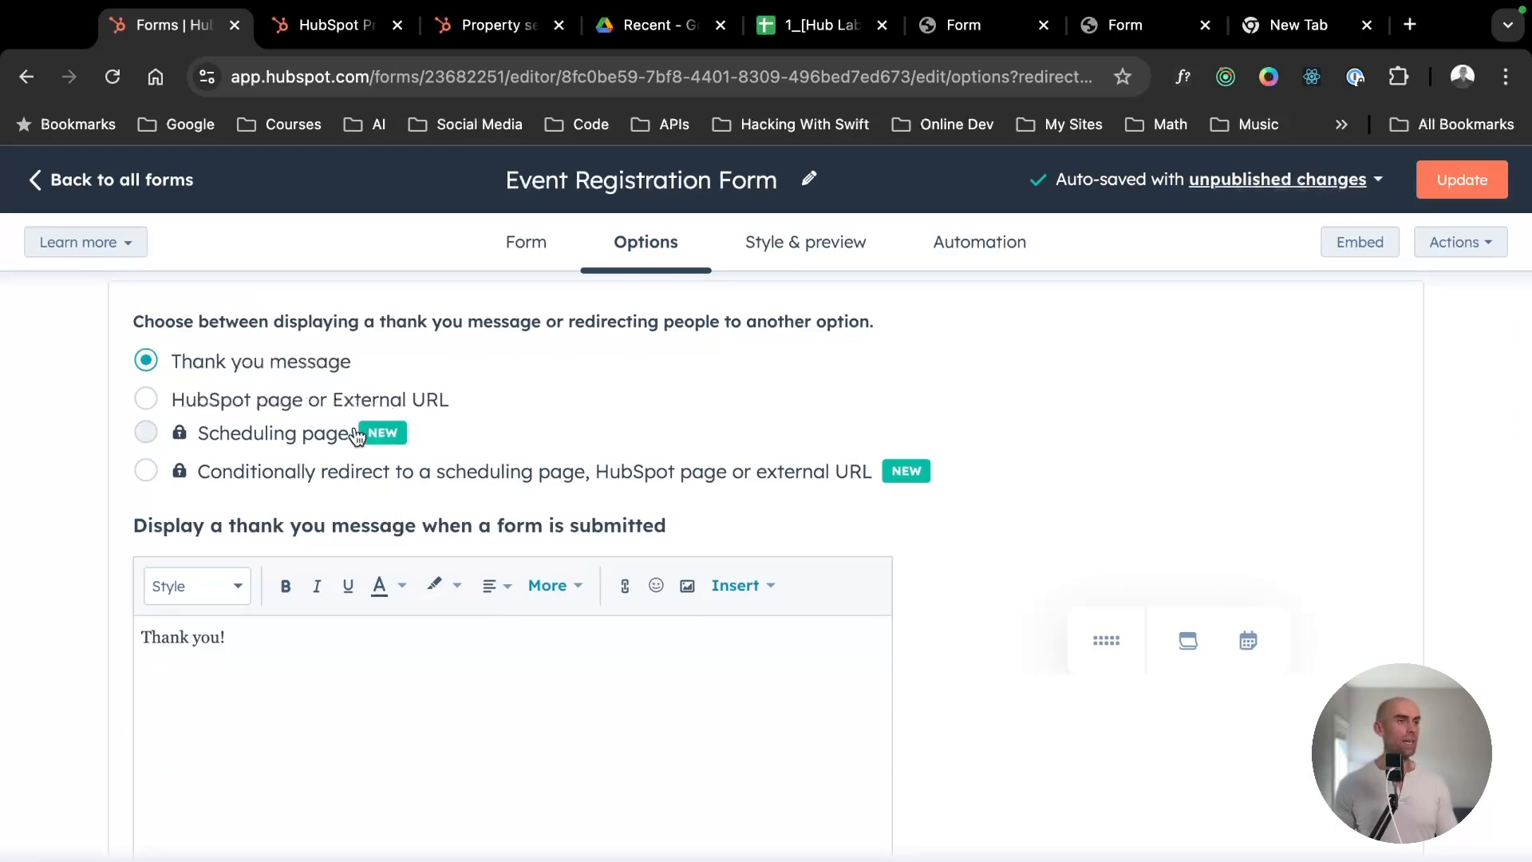
click(330, 396)
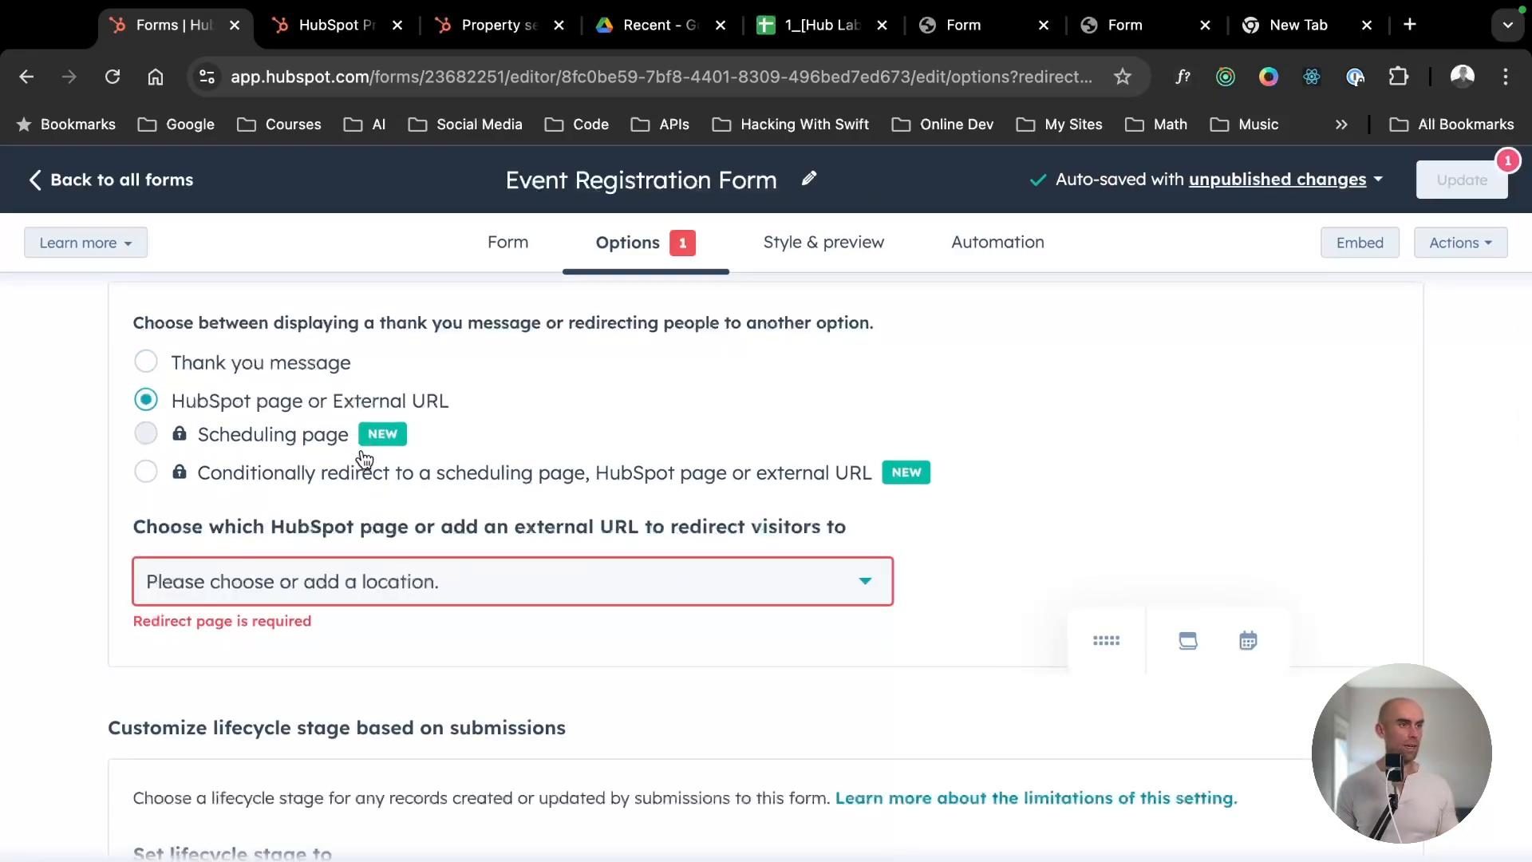
click(366, 584)
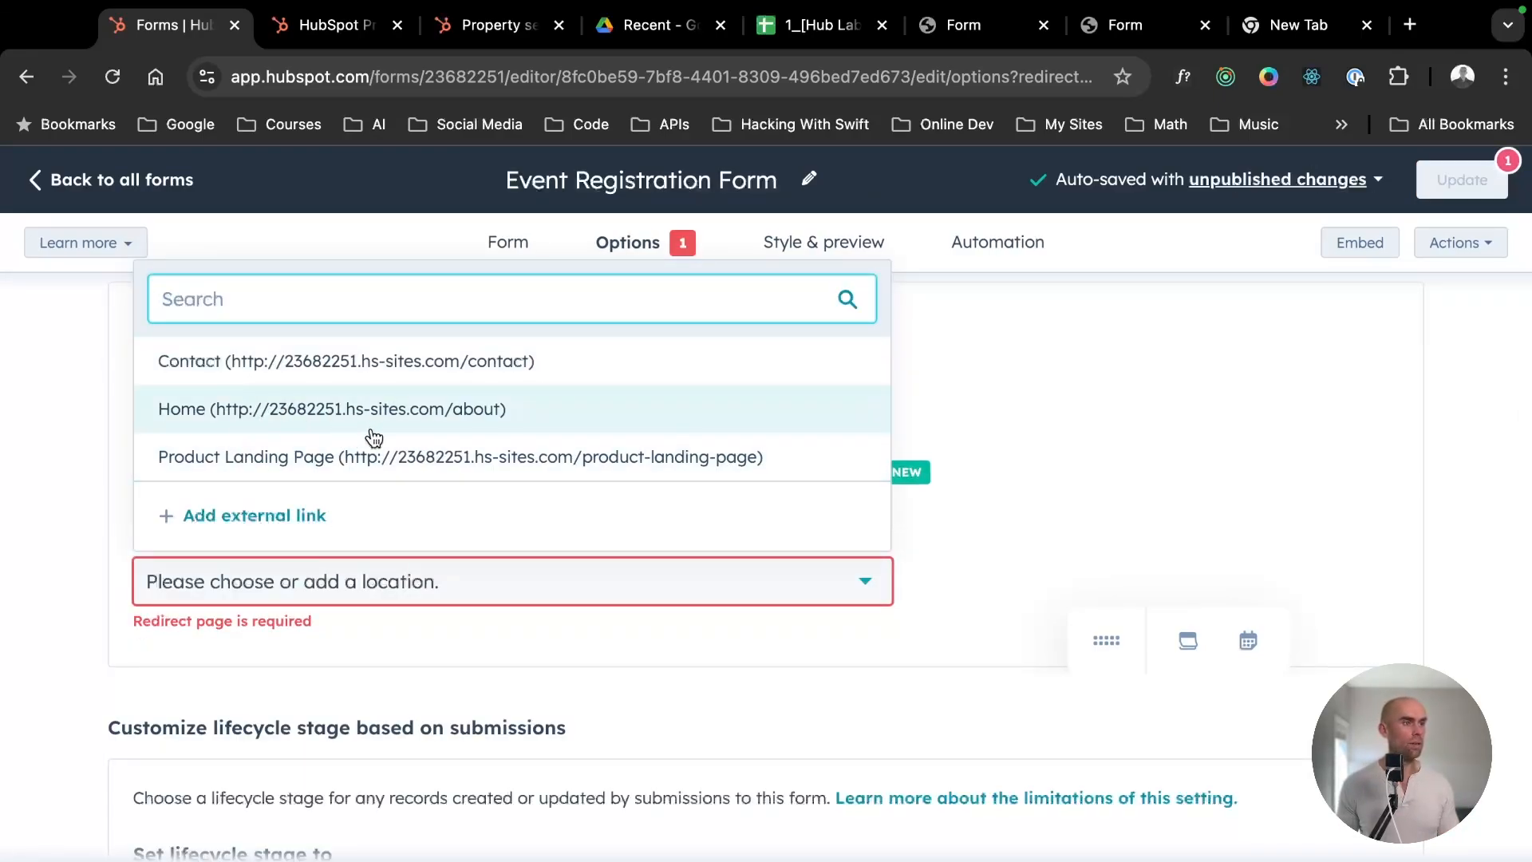
click(1106, 367)
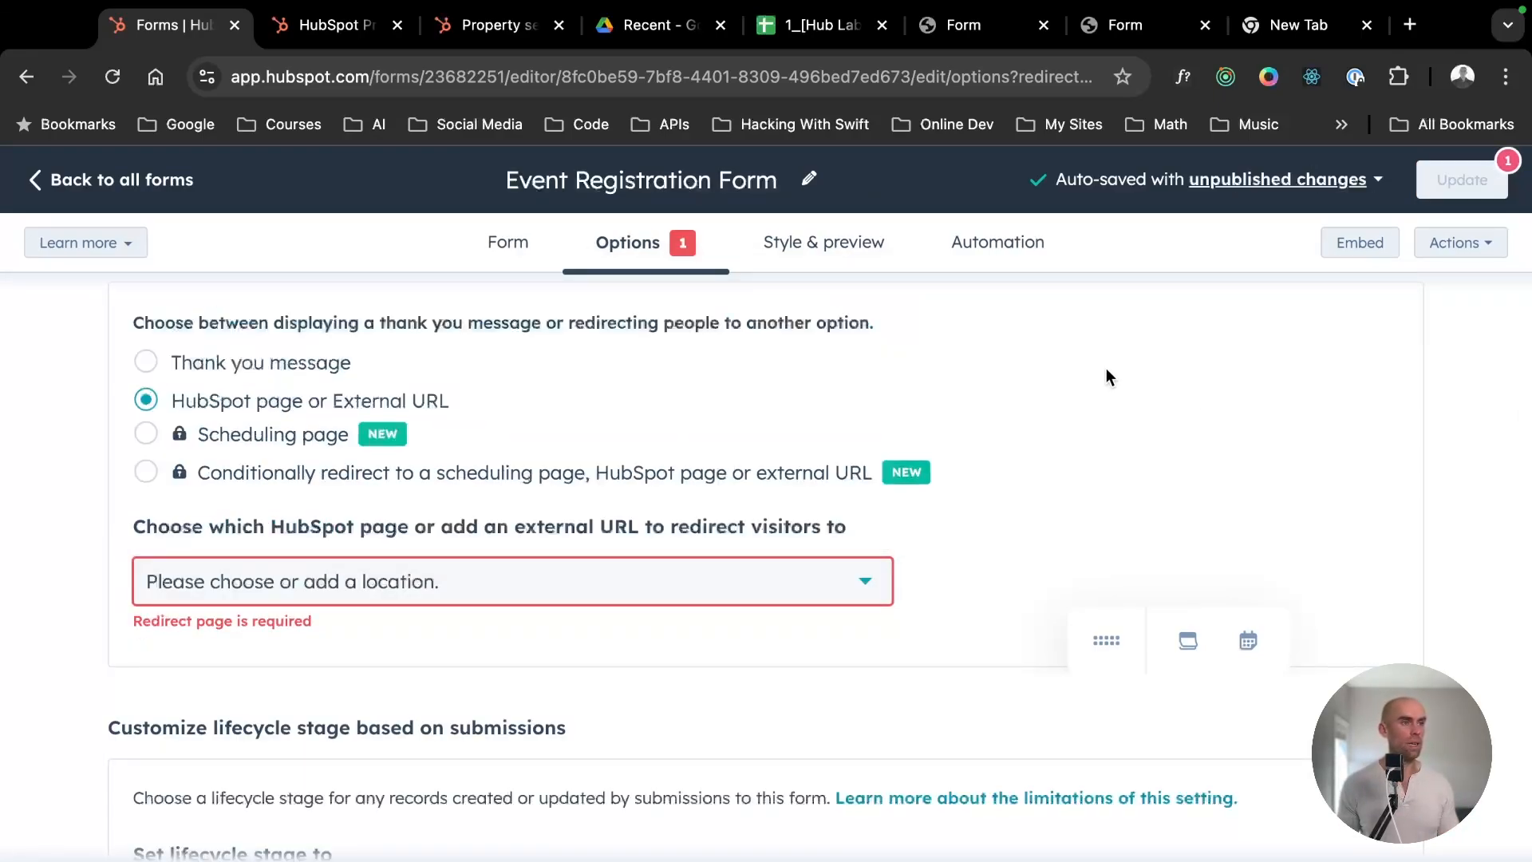
- Set the post-submission action back to Thank you message, then publish the Event Registration Form and close the publishing dialog
click(131, 183)
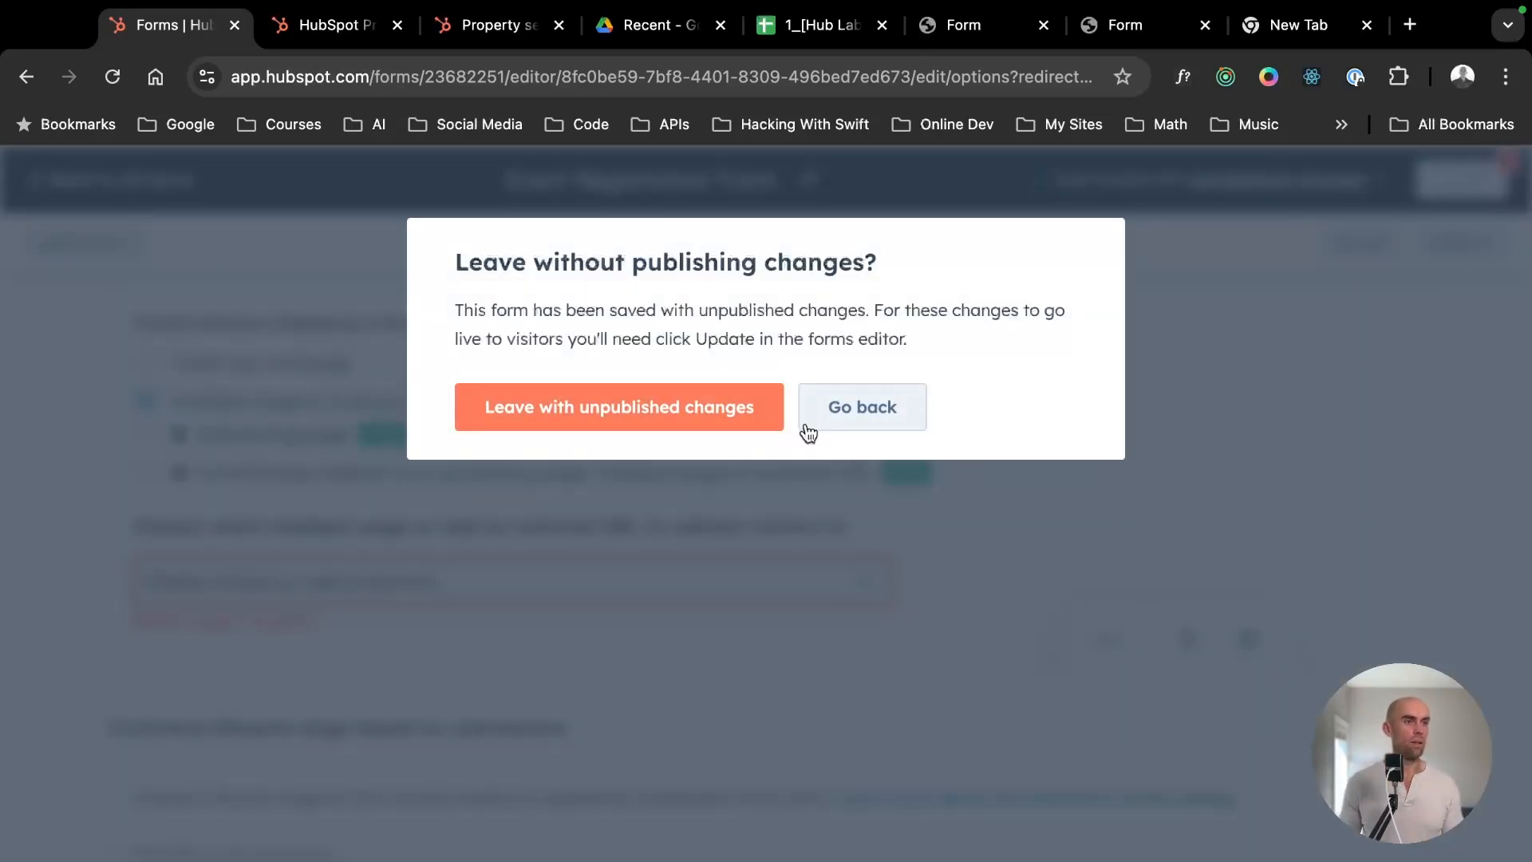
click(859, 410)
mouse_move(1454, 174)
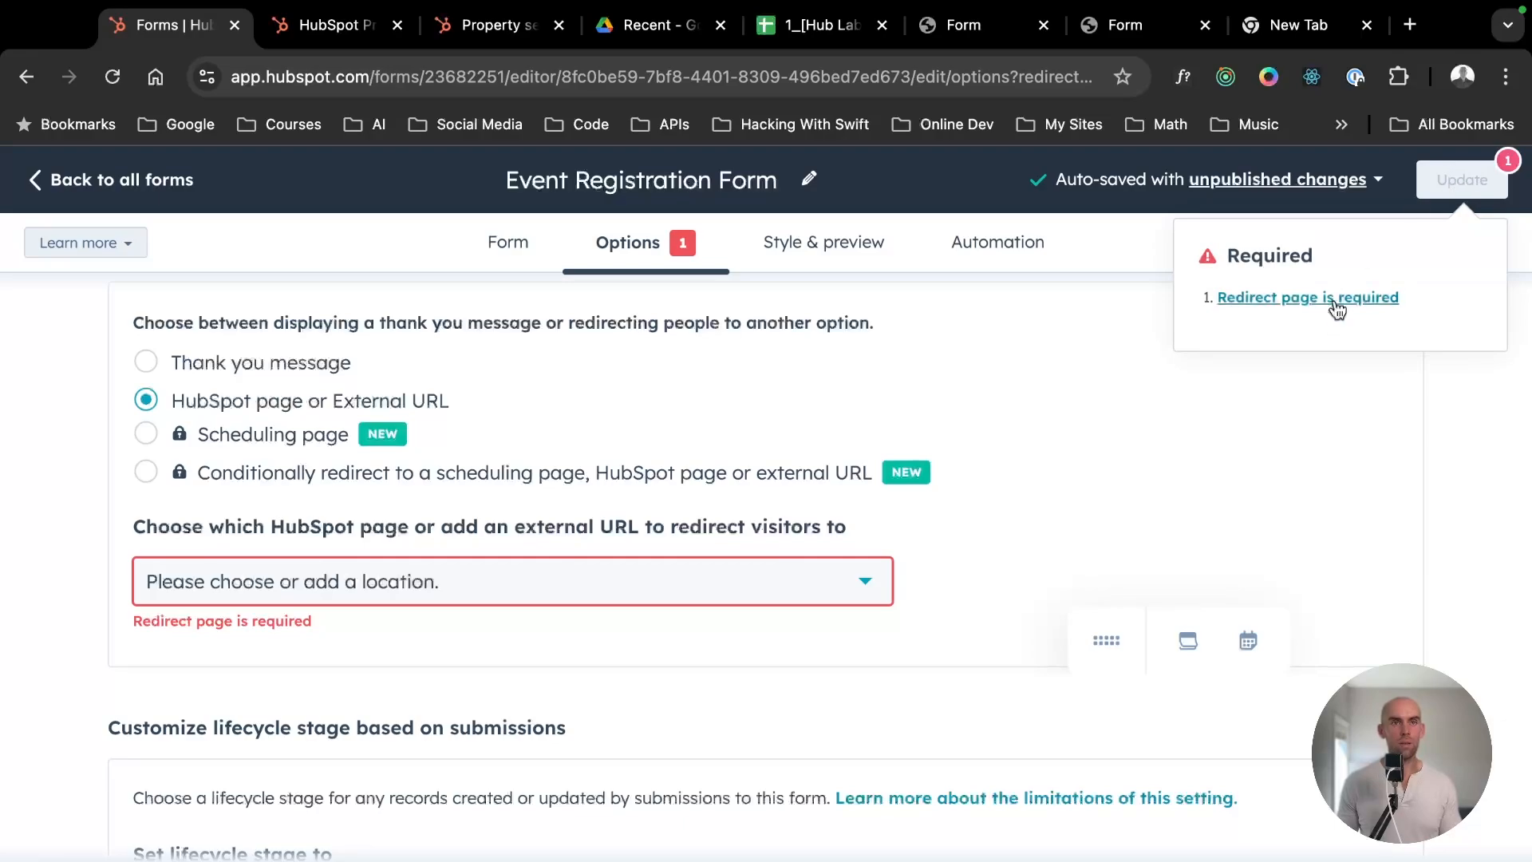
click(224, 364)
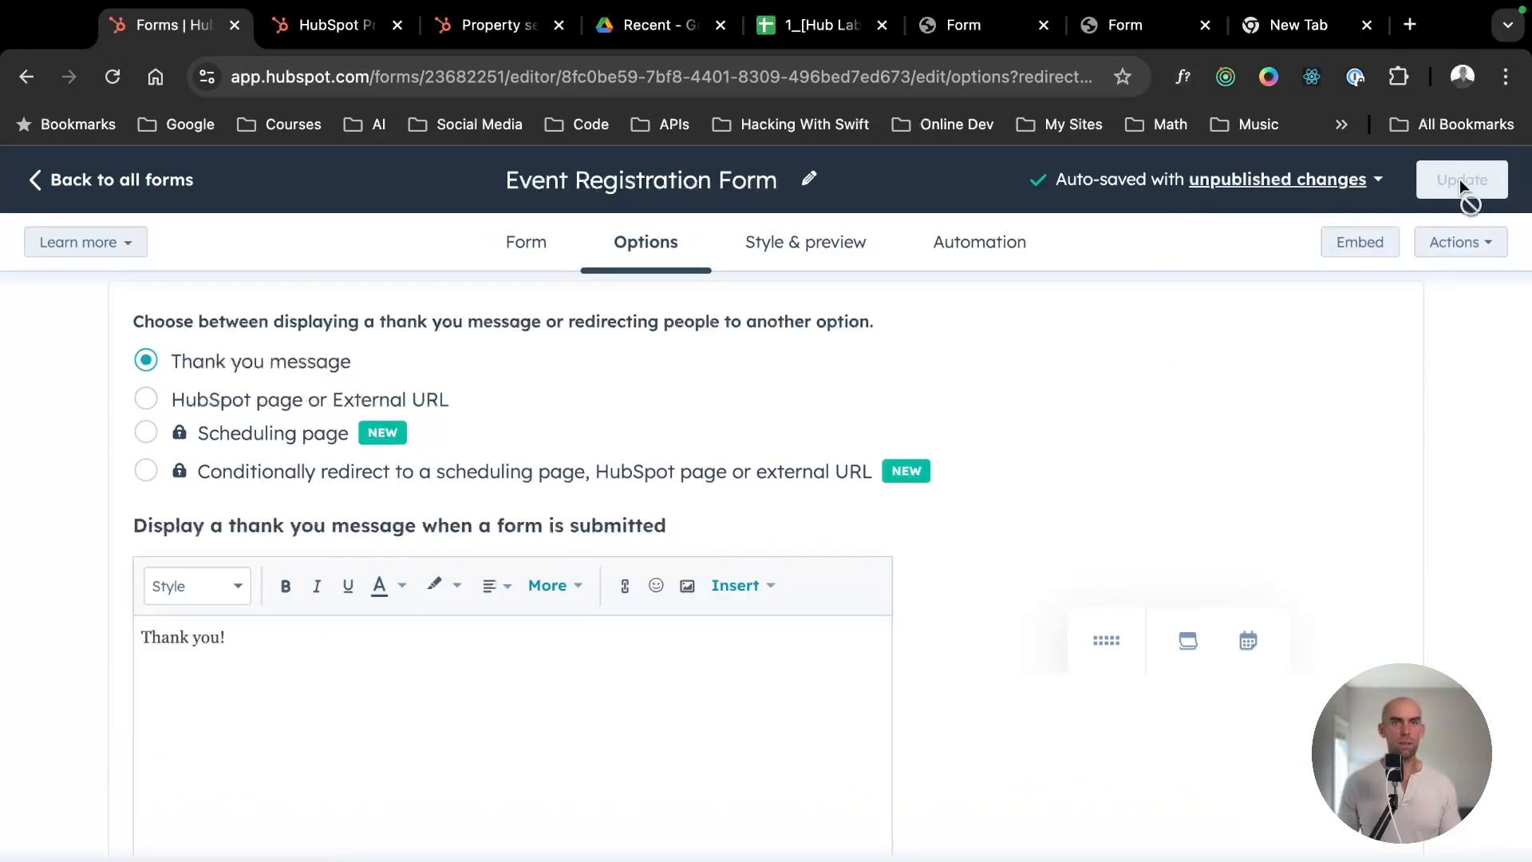
click(1460, 179)
click(1045, 804)
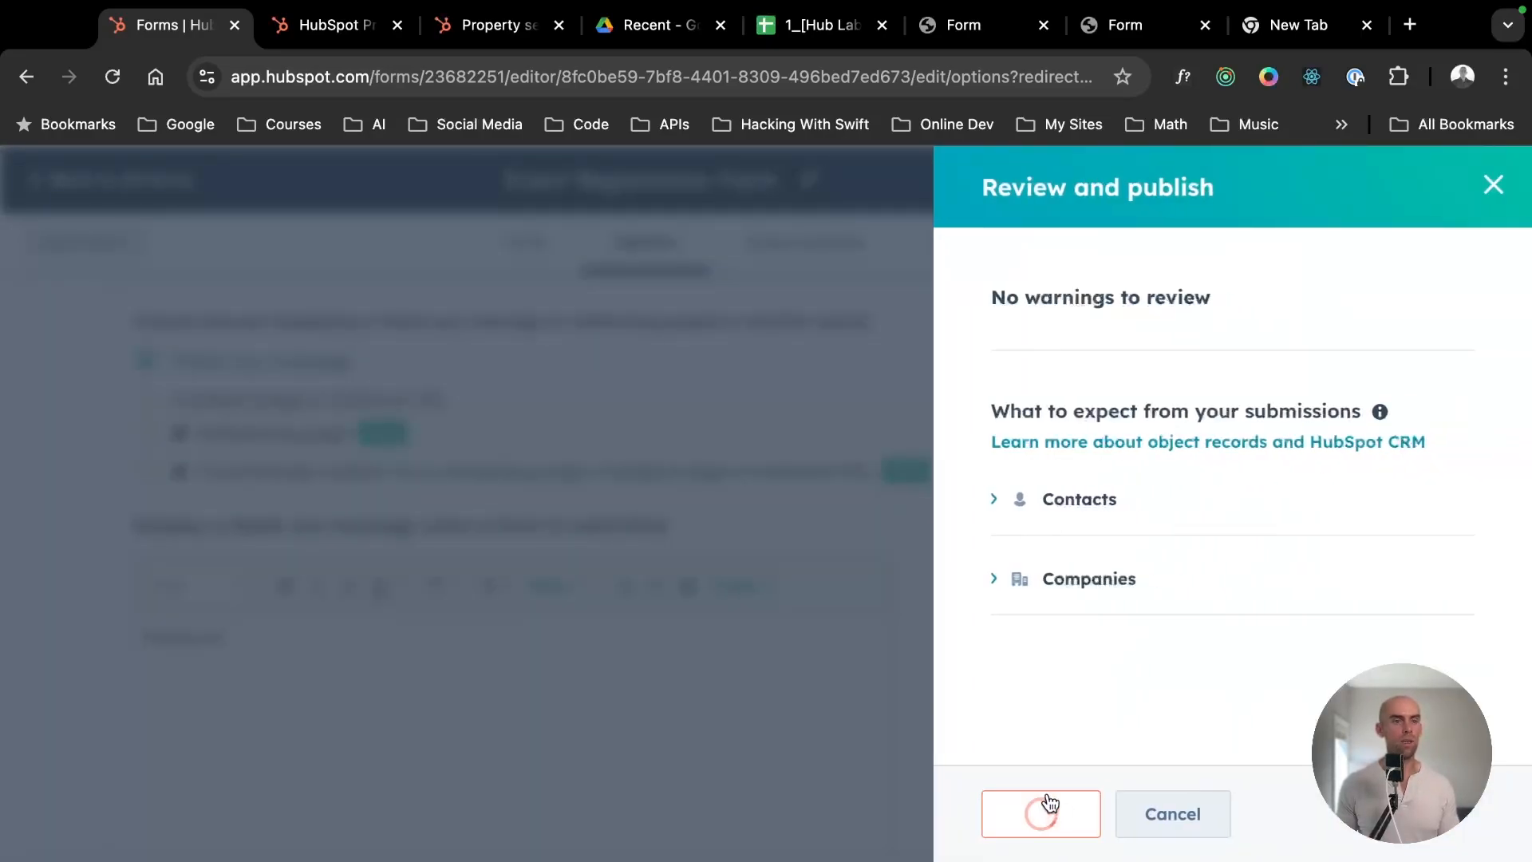
click(1057, 255)
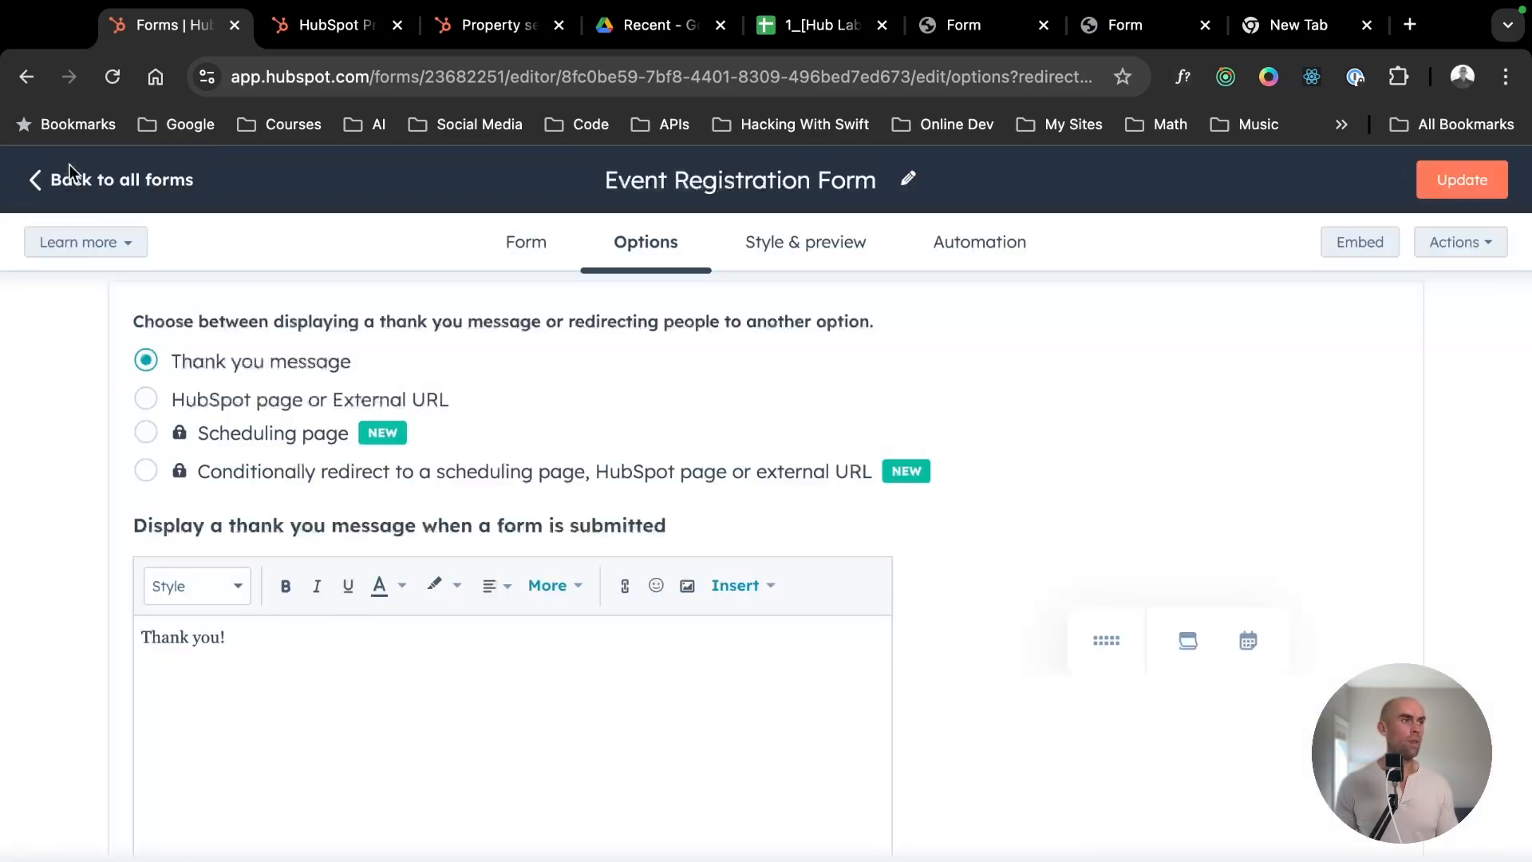
- Leave the form editor, look through the columns of the CRM contact list and open the record of the contact who submitted the form
click(55, 179)
mouse_move(38, 383)
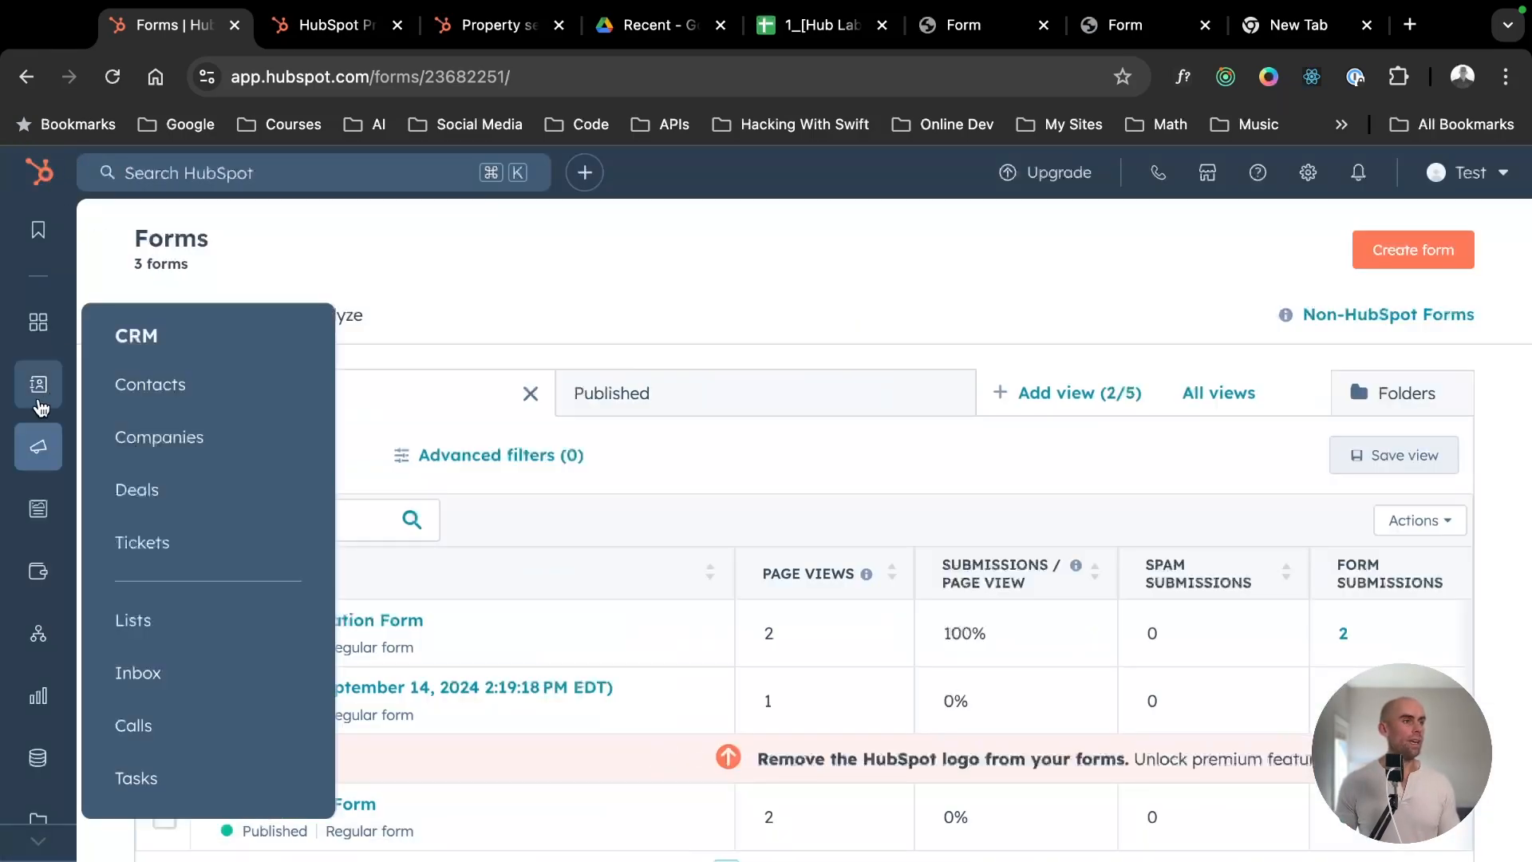
click(137, 394)
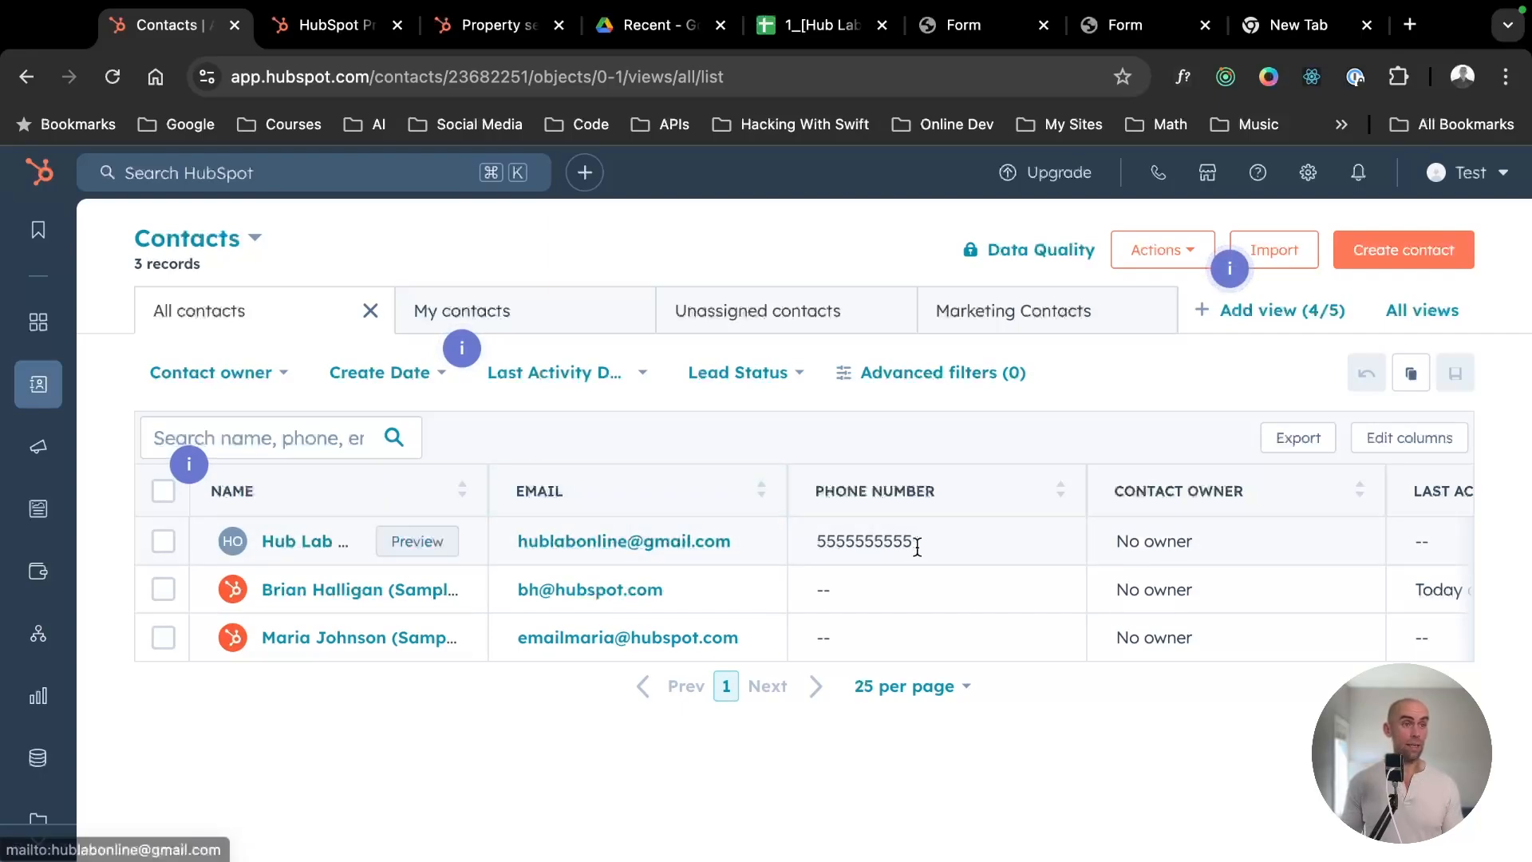
scroll(657, 535, right, 5)
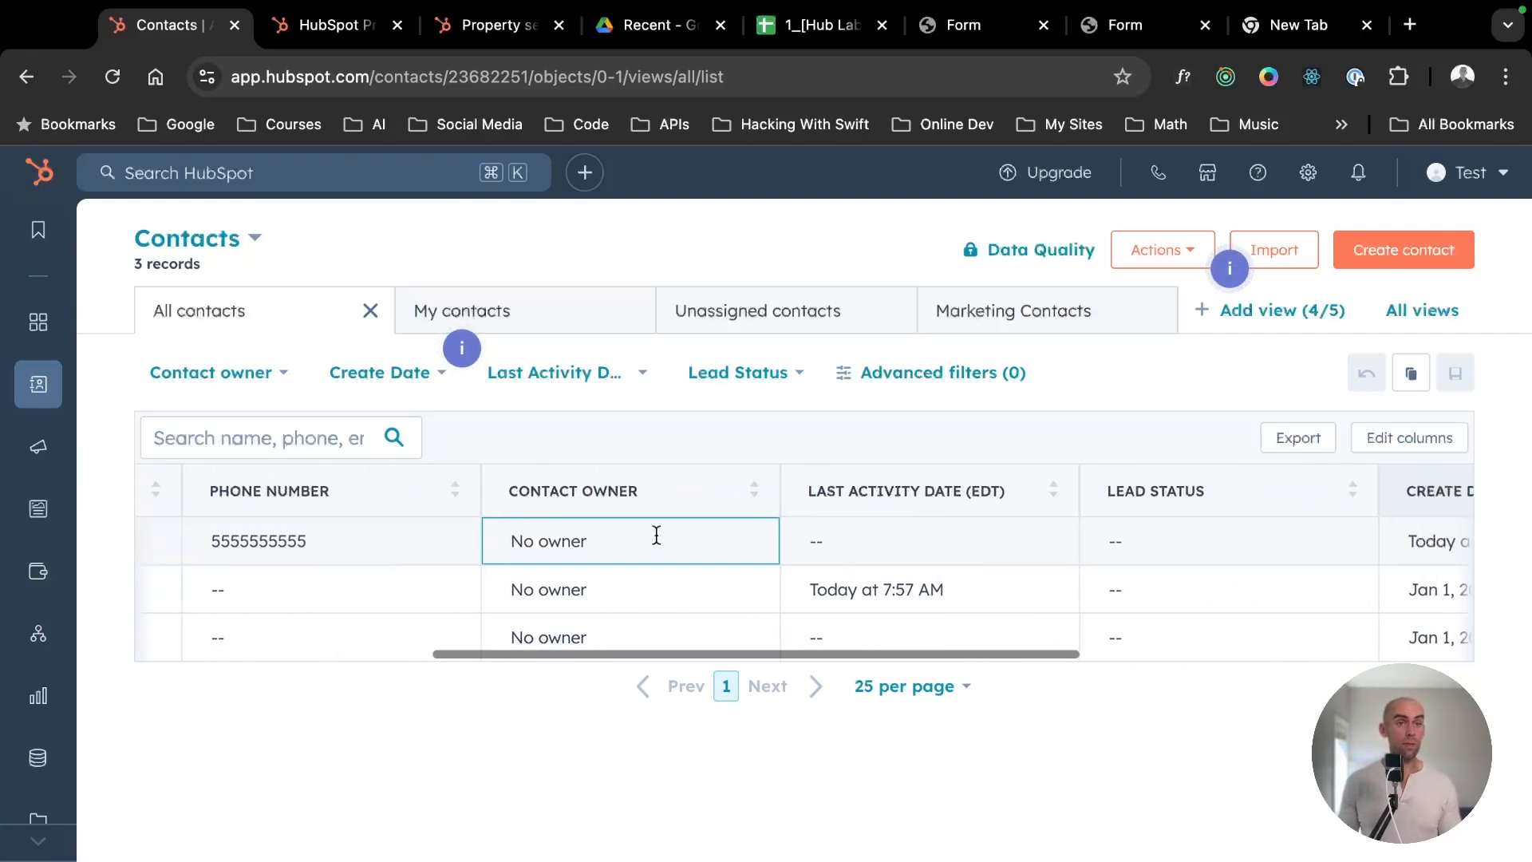
scroll(630, 537, left, 5)
click(296, 544)
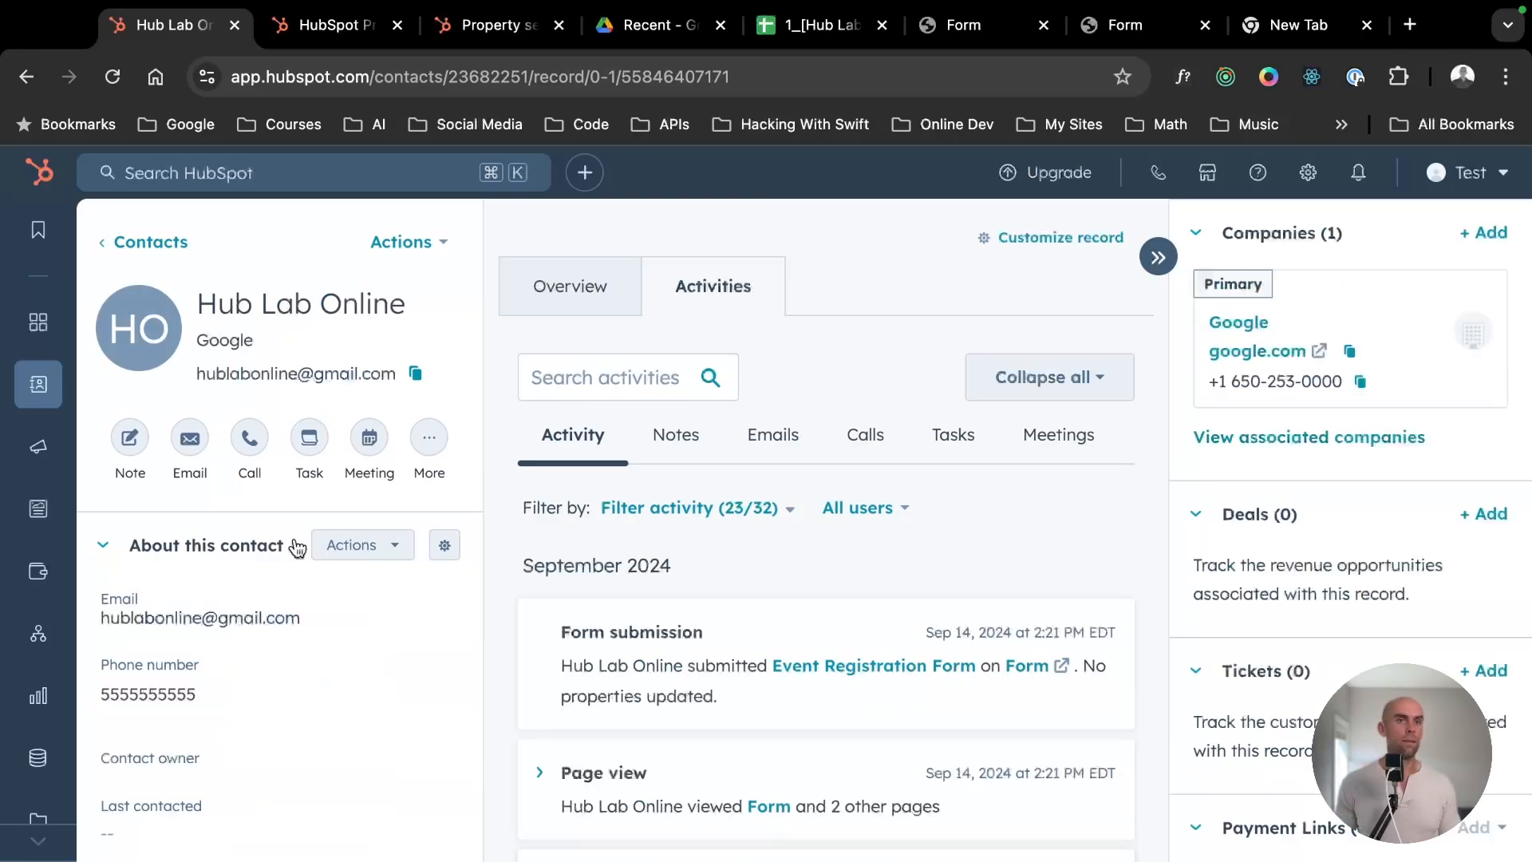
- Open the contact's associated Google company record, then examine the company's columns in the Companies list
click(1247, 329)
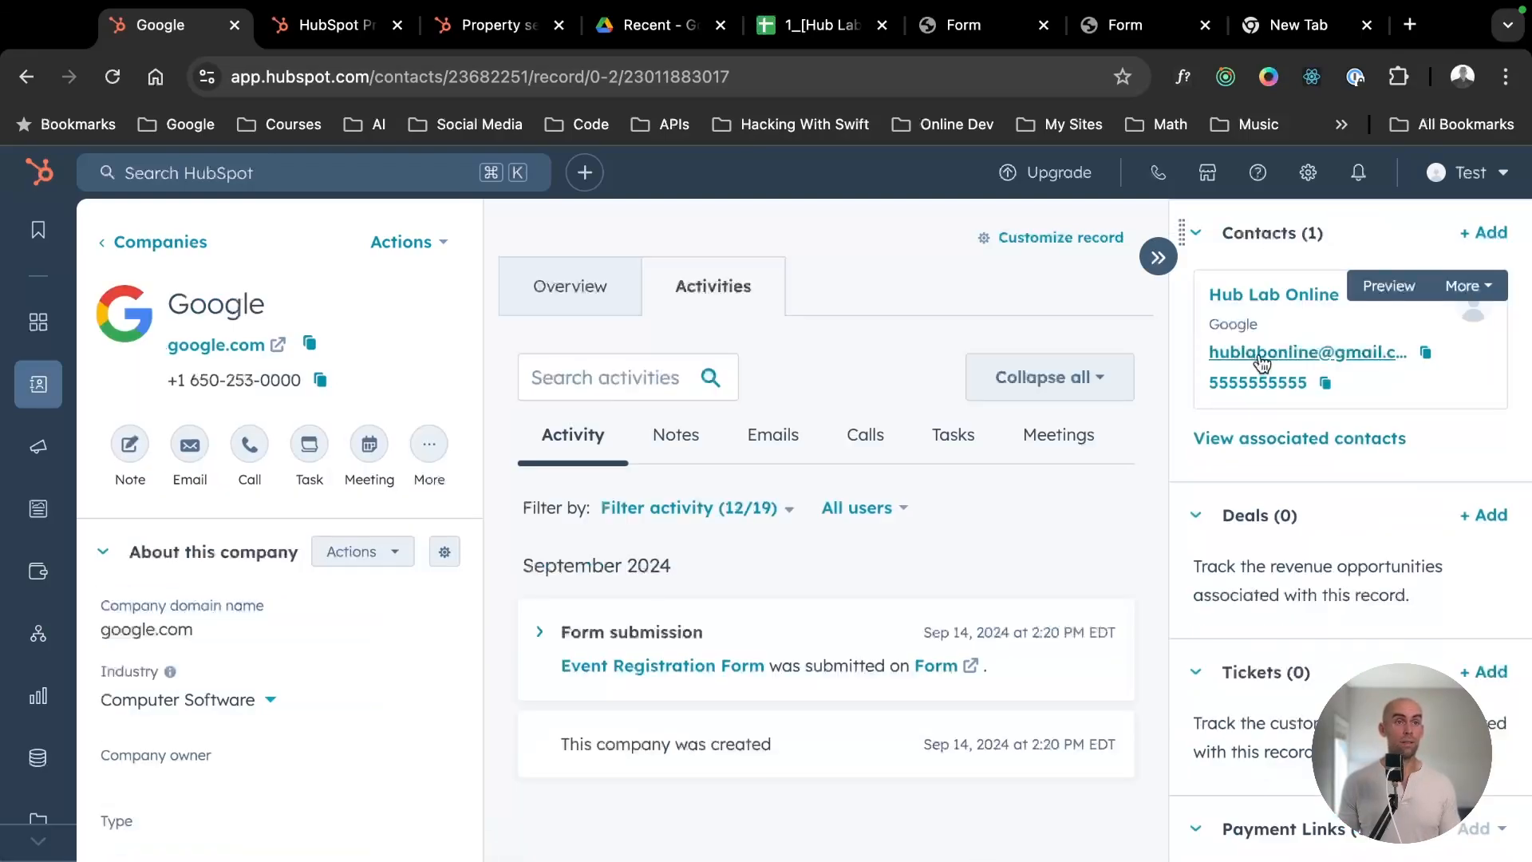
mouse_move(48, 389)
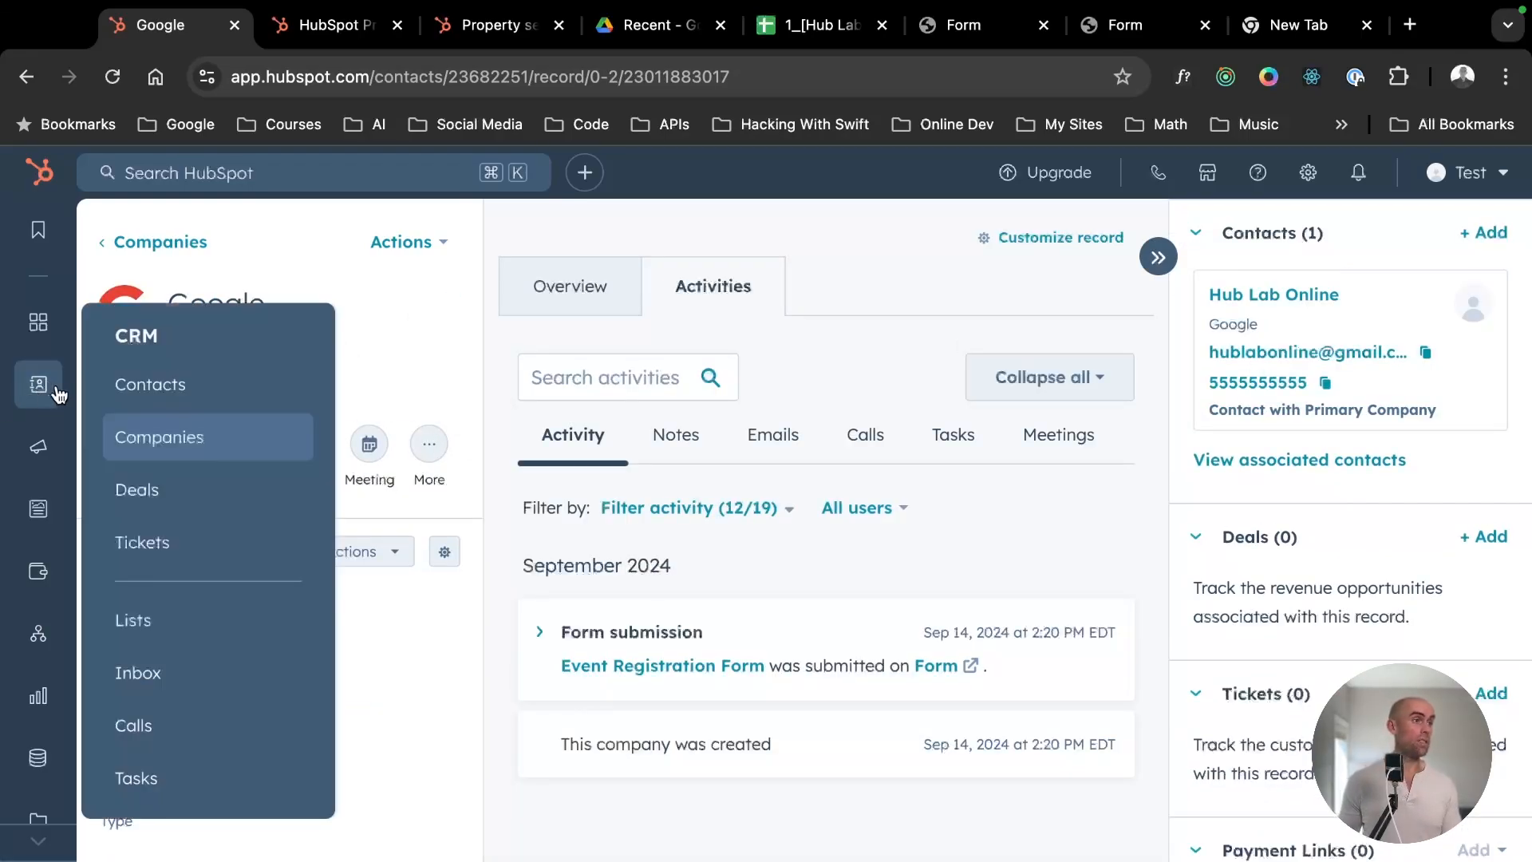
click(153, 437)
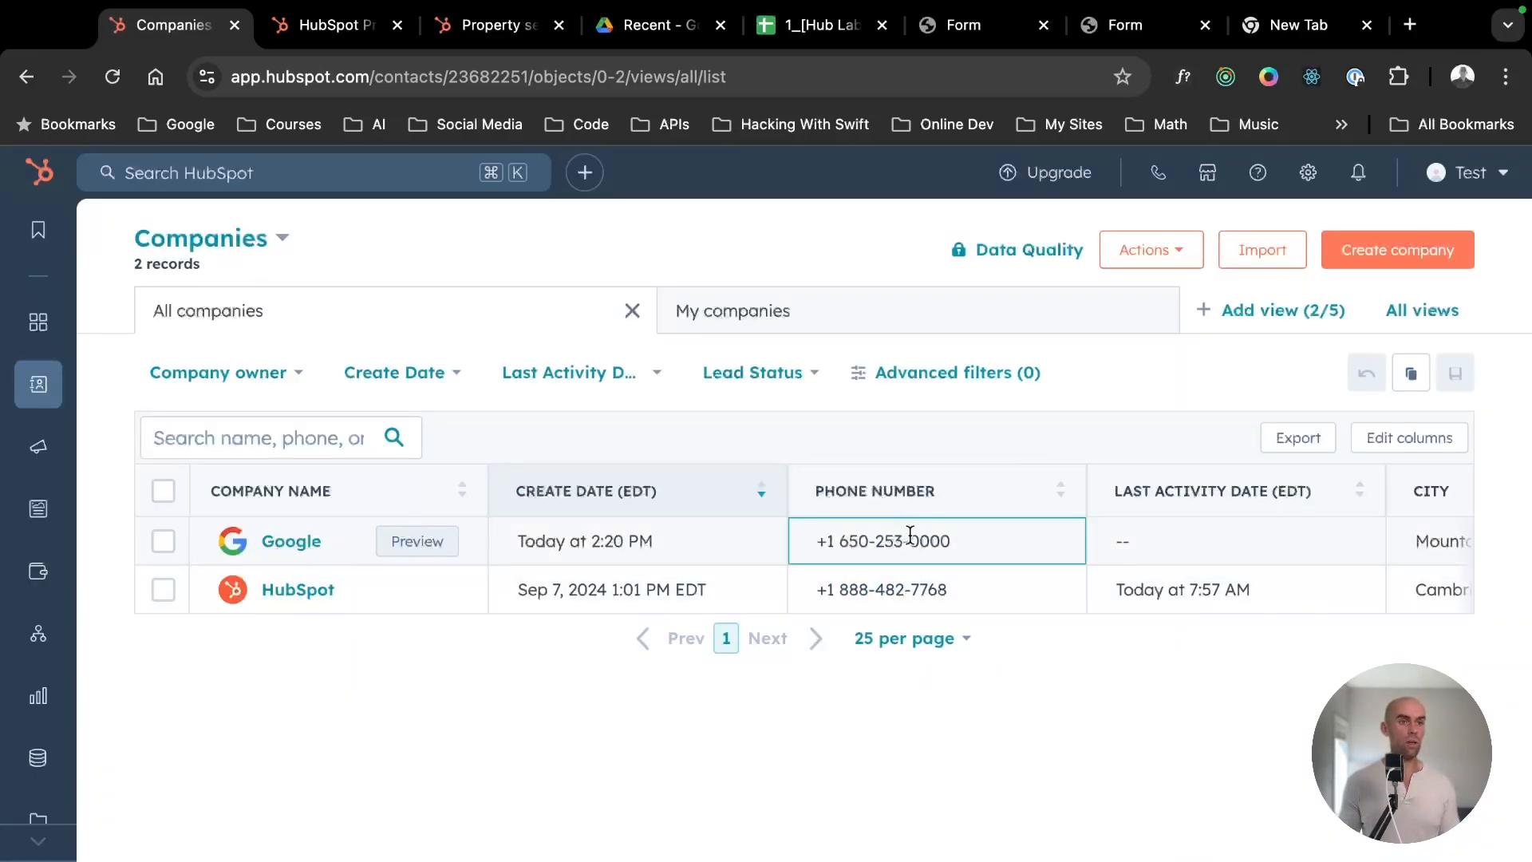
scroll(913, 543, right, 4)
scroll(914, 543, right, 12)
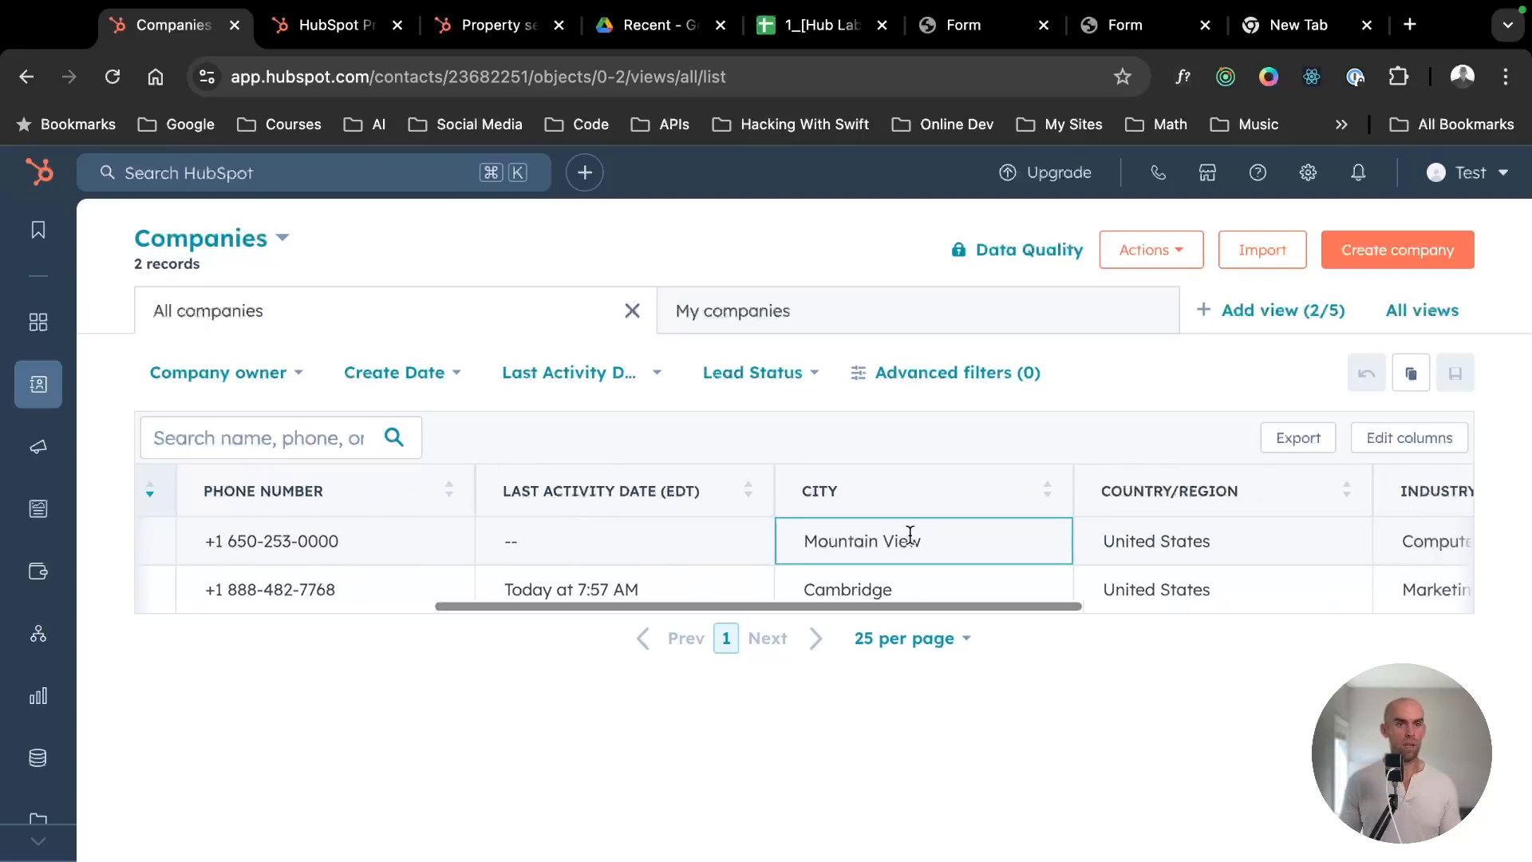
scroll(910, 535, left, 16)
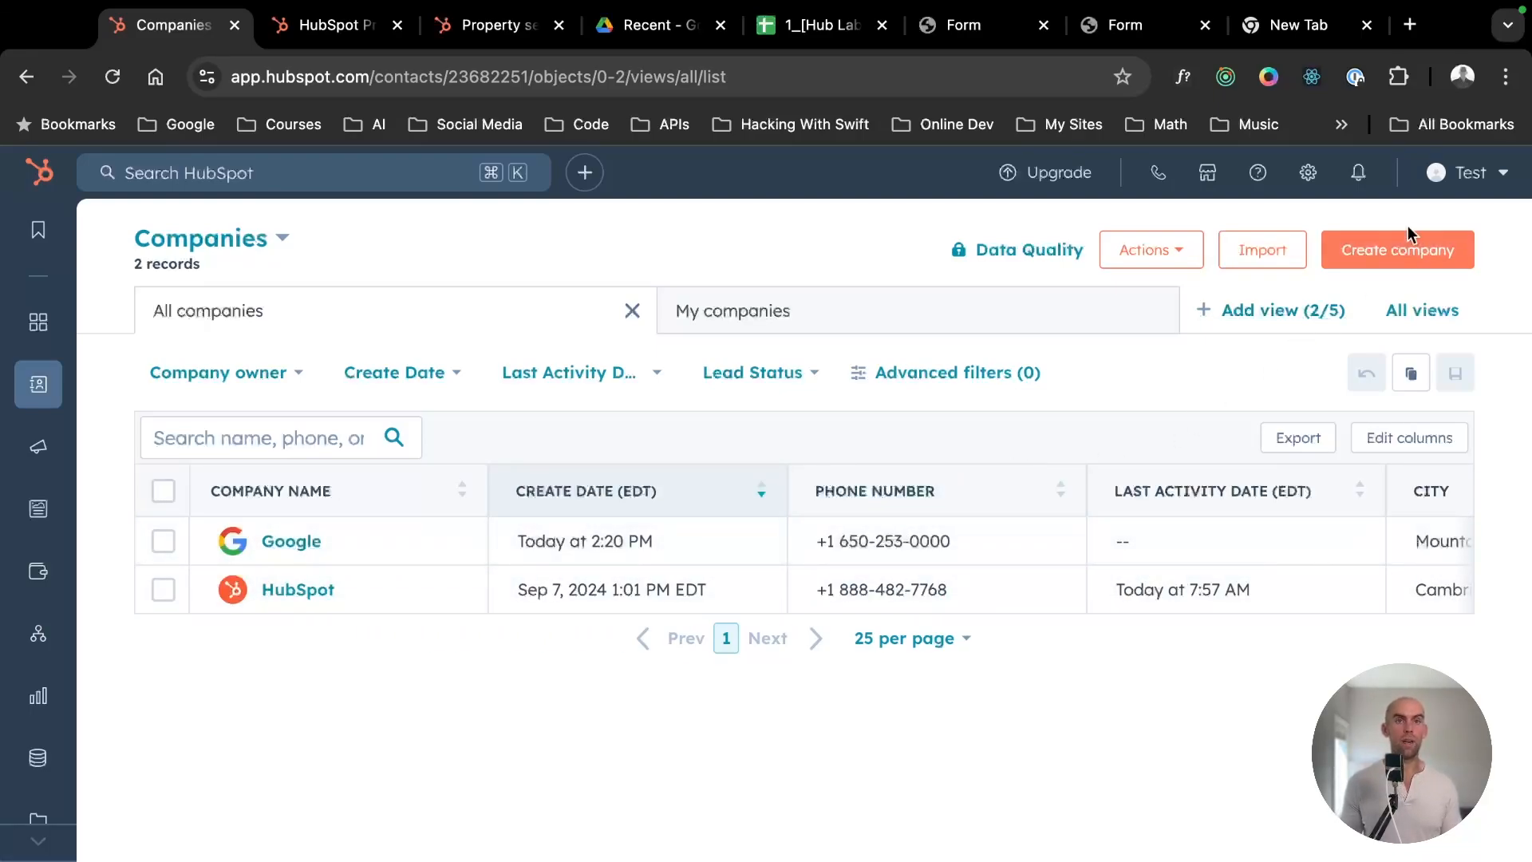
- Start a new company record with the domain adobe.com, review its details and close it without creating the company
click(1416, 251)
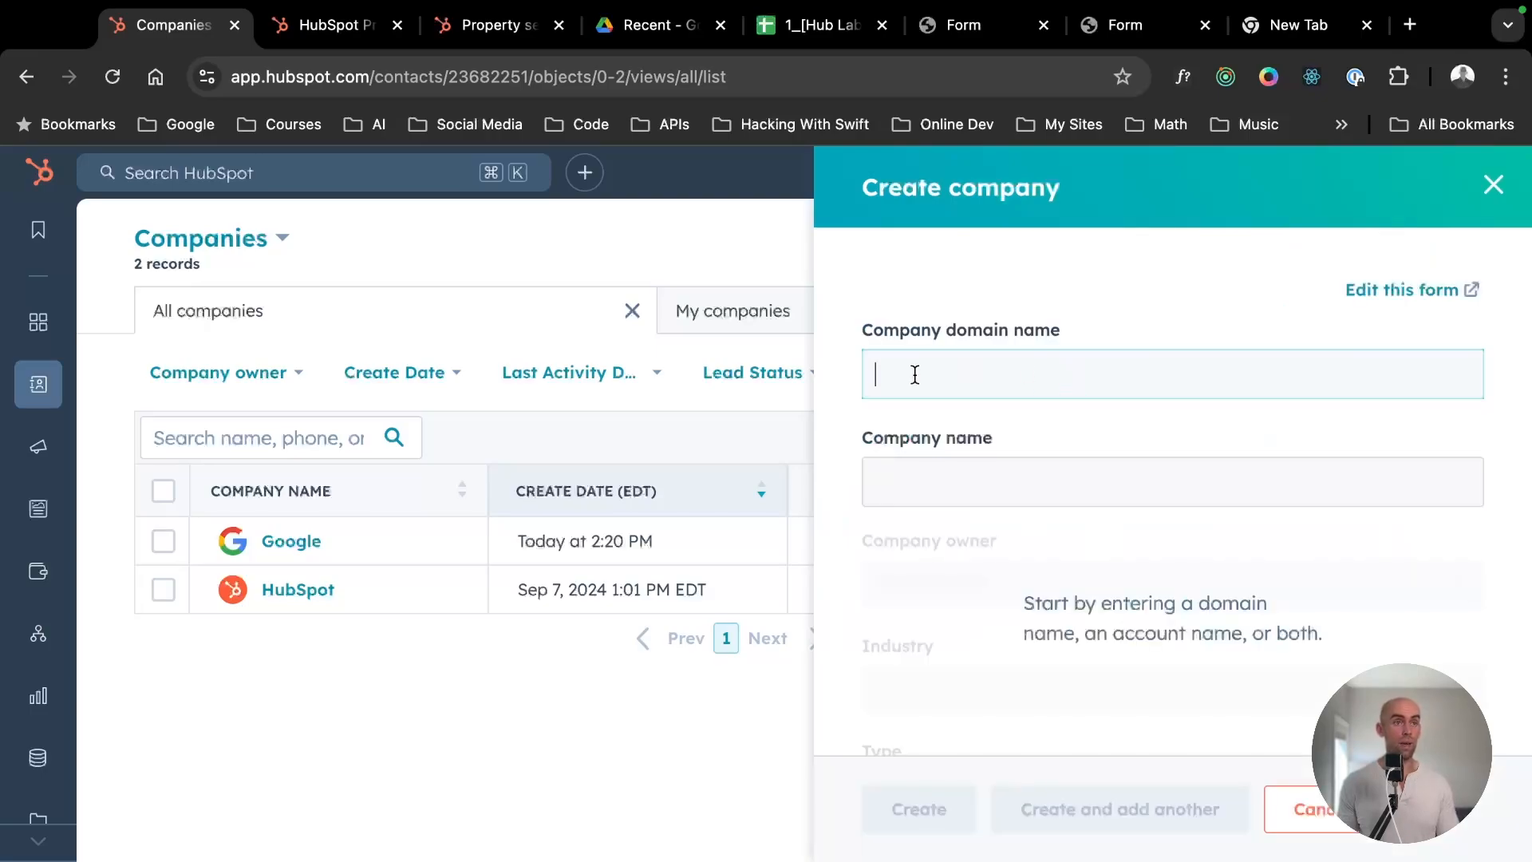
text(adobe.)
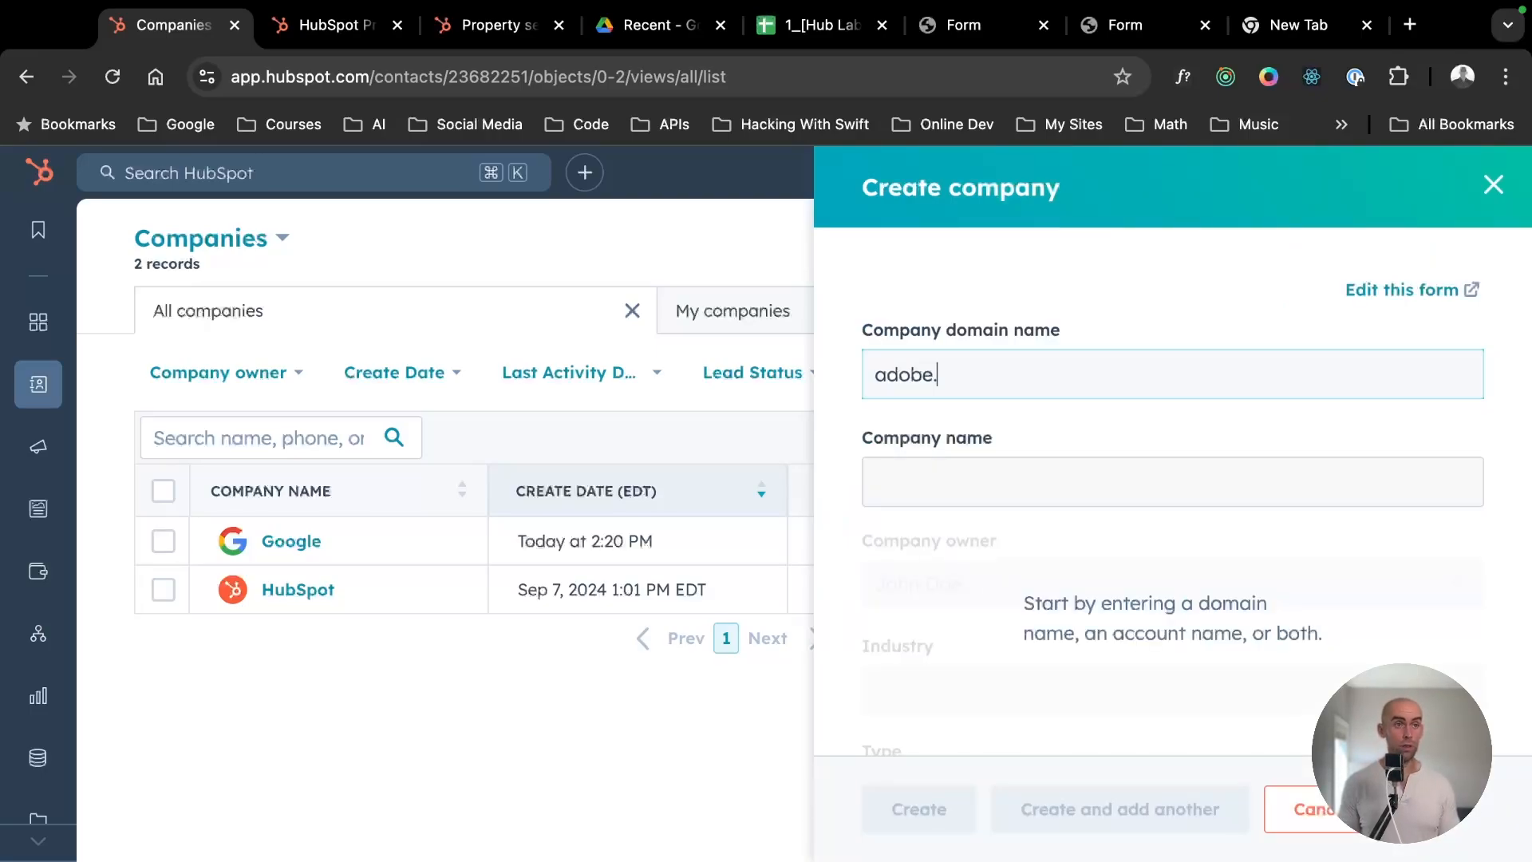
text(com)
scroll(951, 519, down, 4)
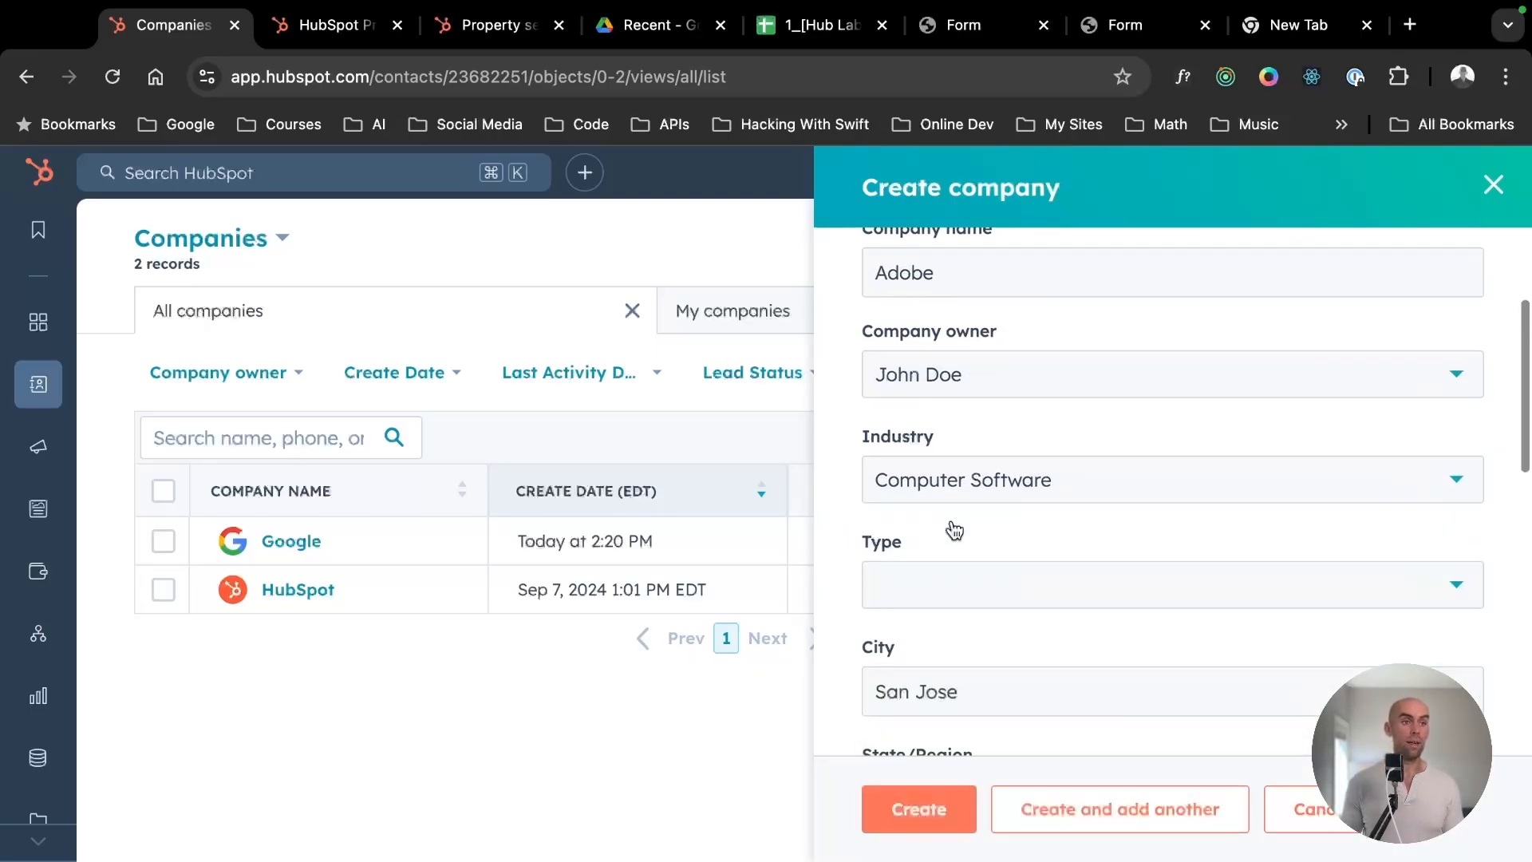
scroll(954, 529, down, 9)
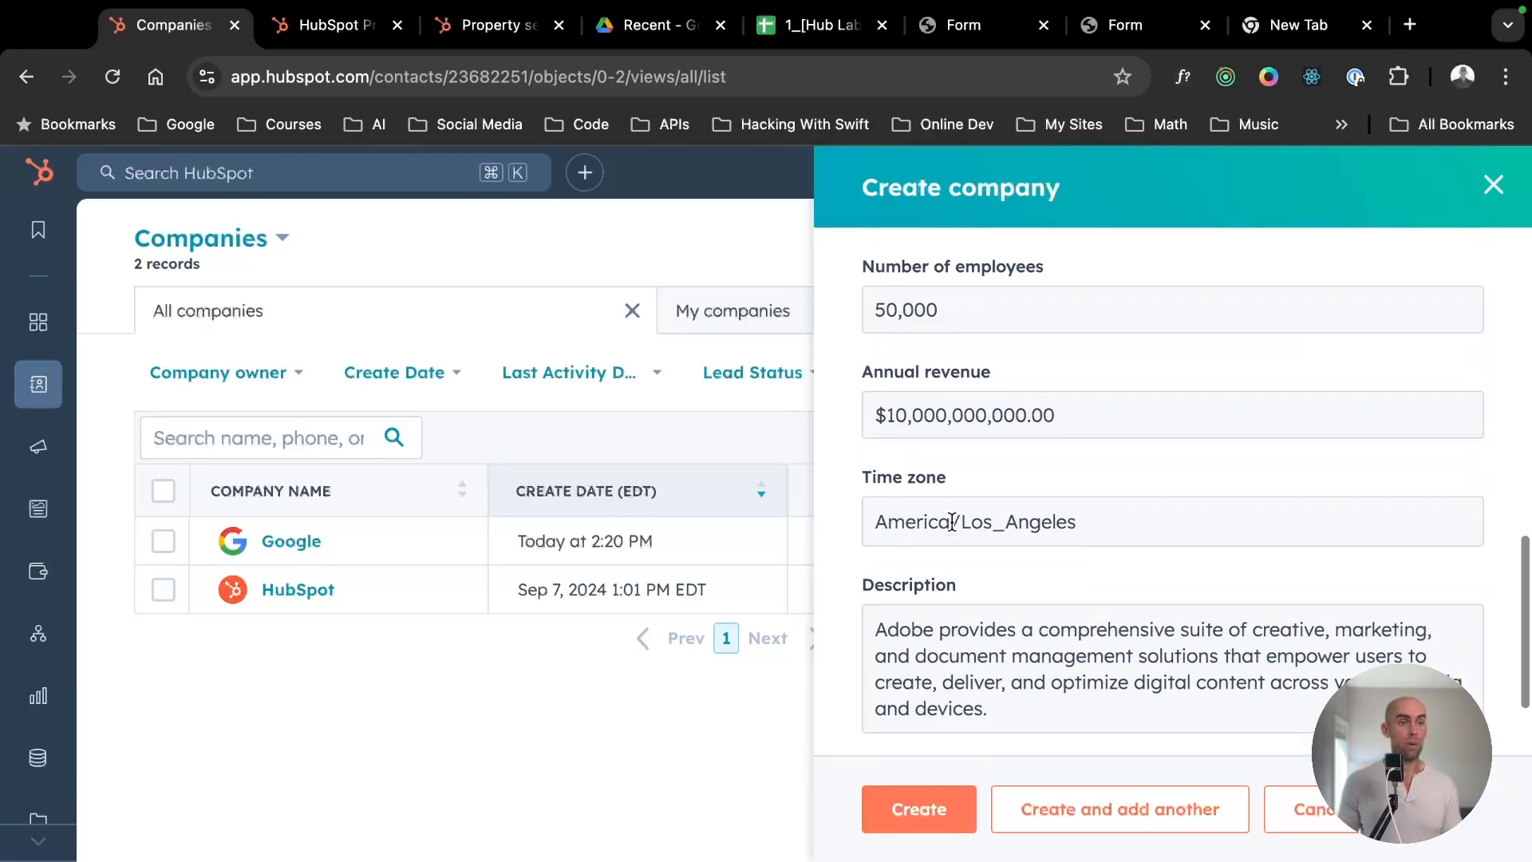
scroll(951, 522, down, 2)
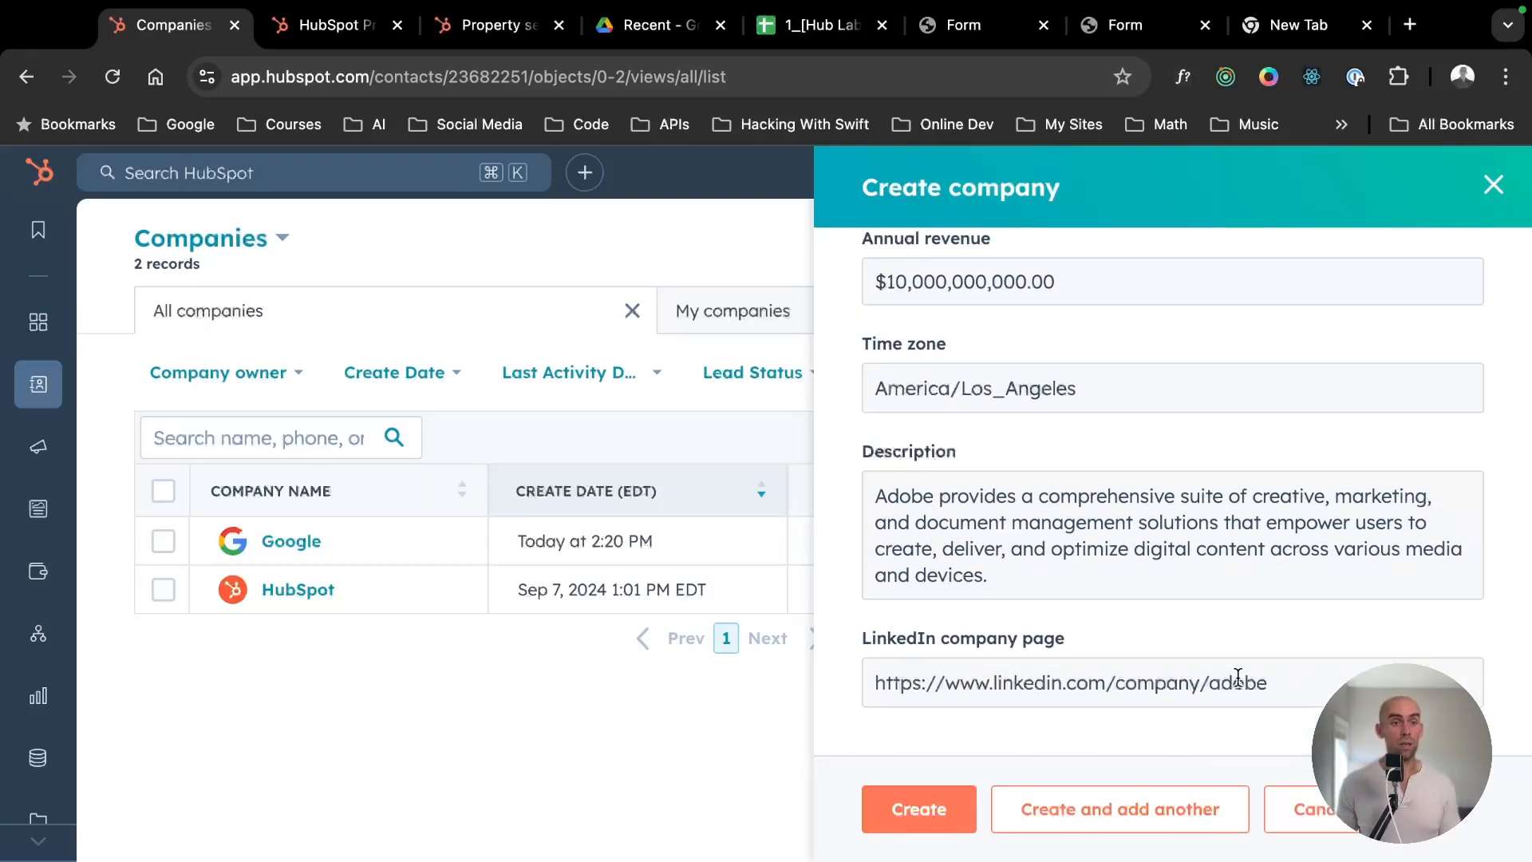
scroll(1244, 662, up, 6)
click(1491, 183)
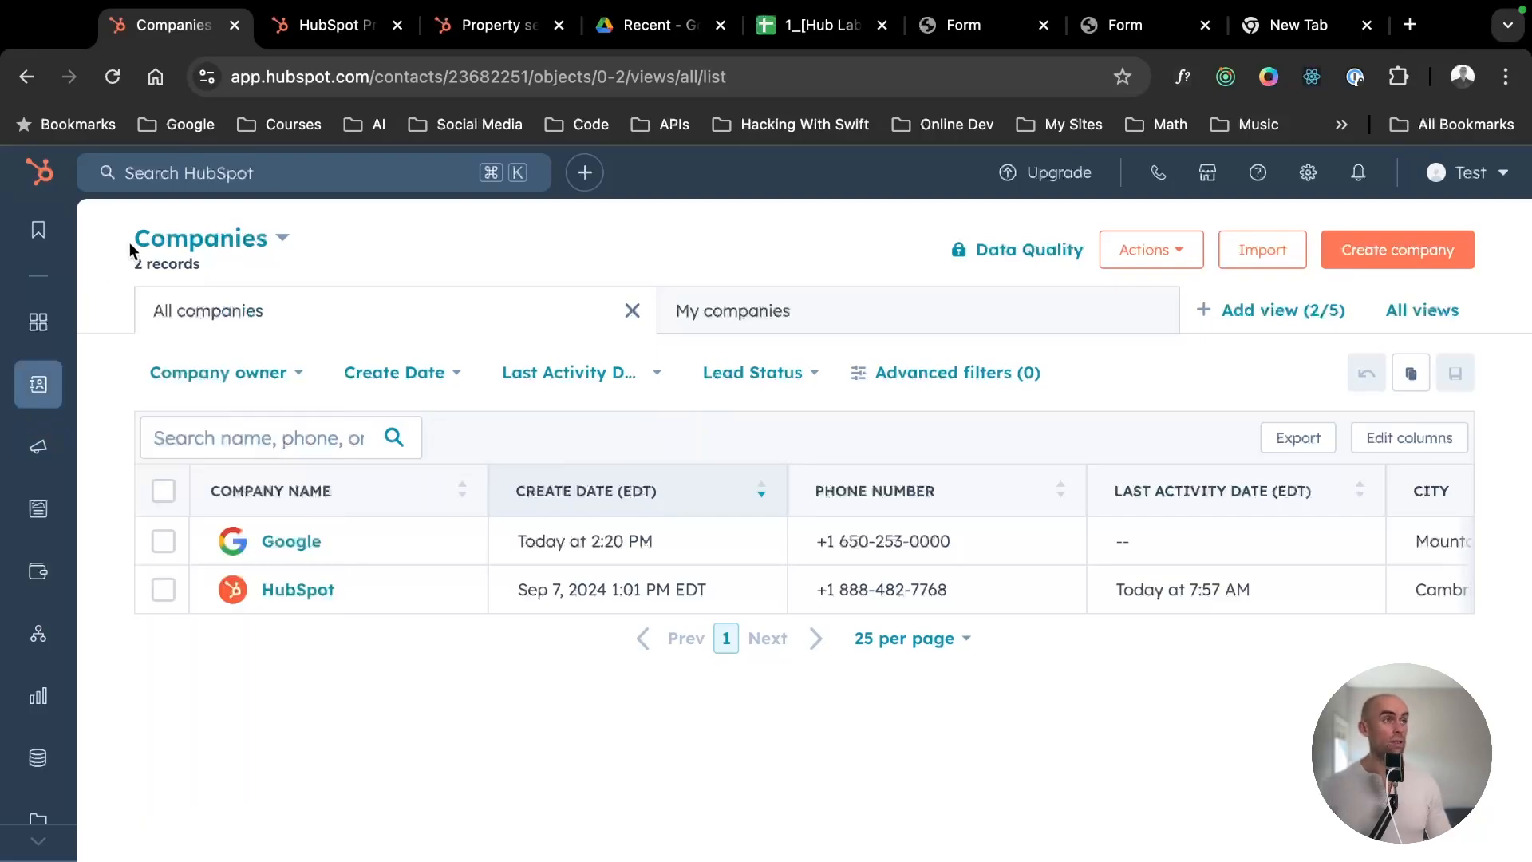
- Go back to the CRM contact list to view all contacts
mouse_move(36, 387)
click(155, 385)
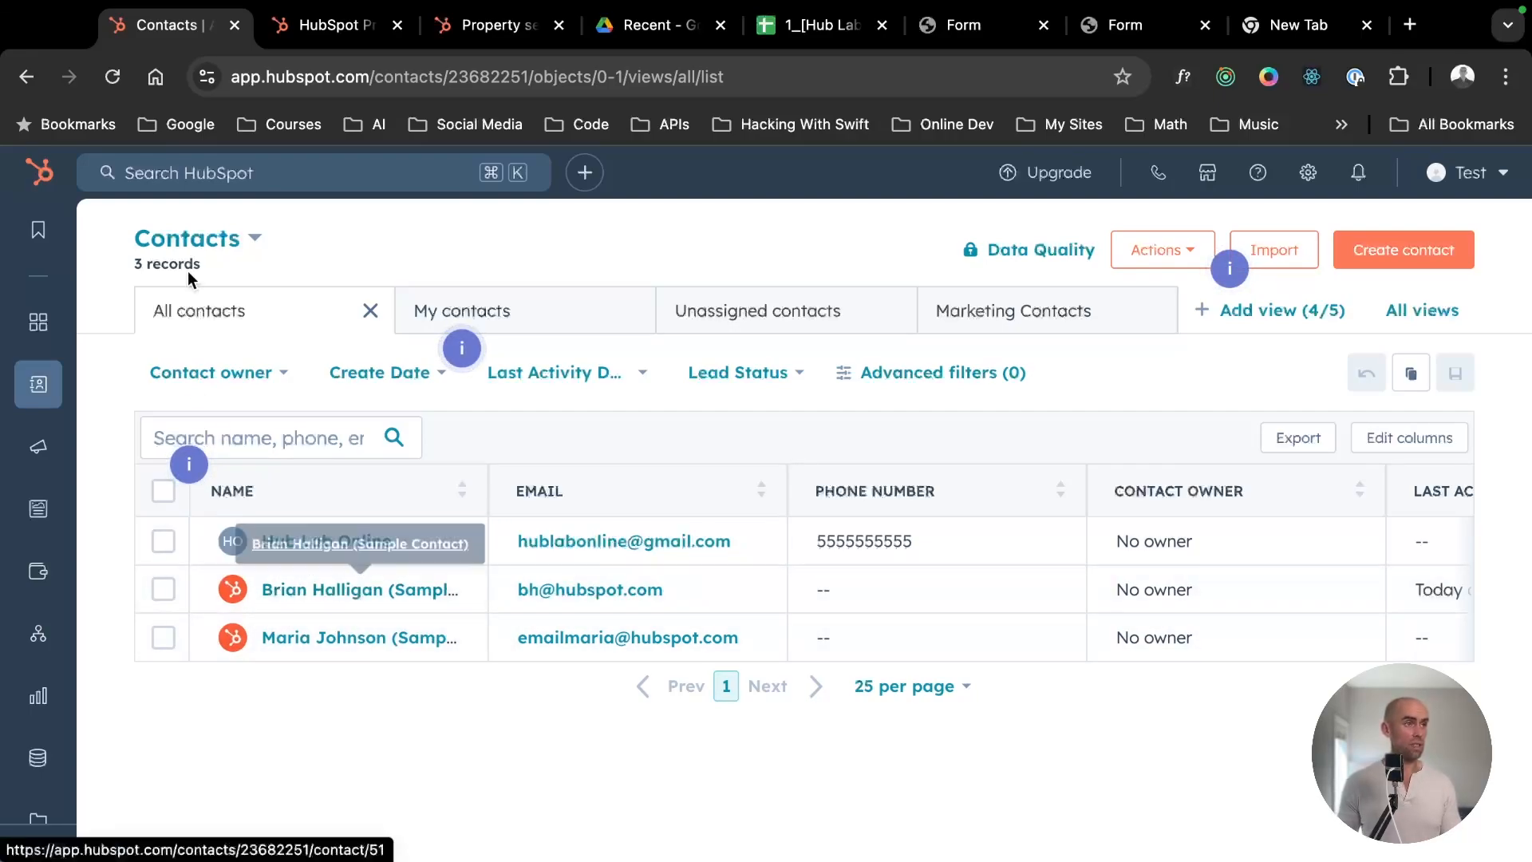
click(310, 28)
click(185, 27)
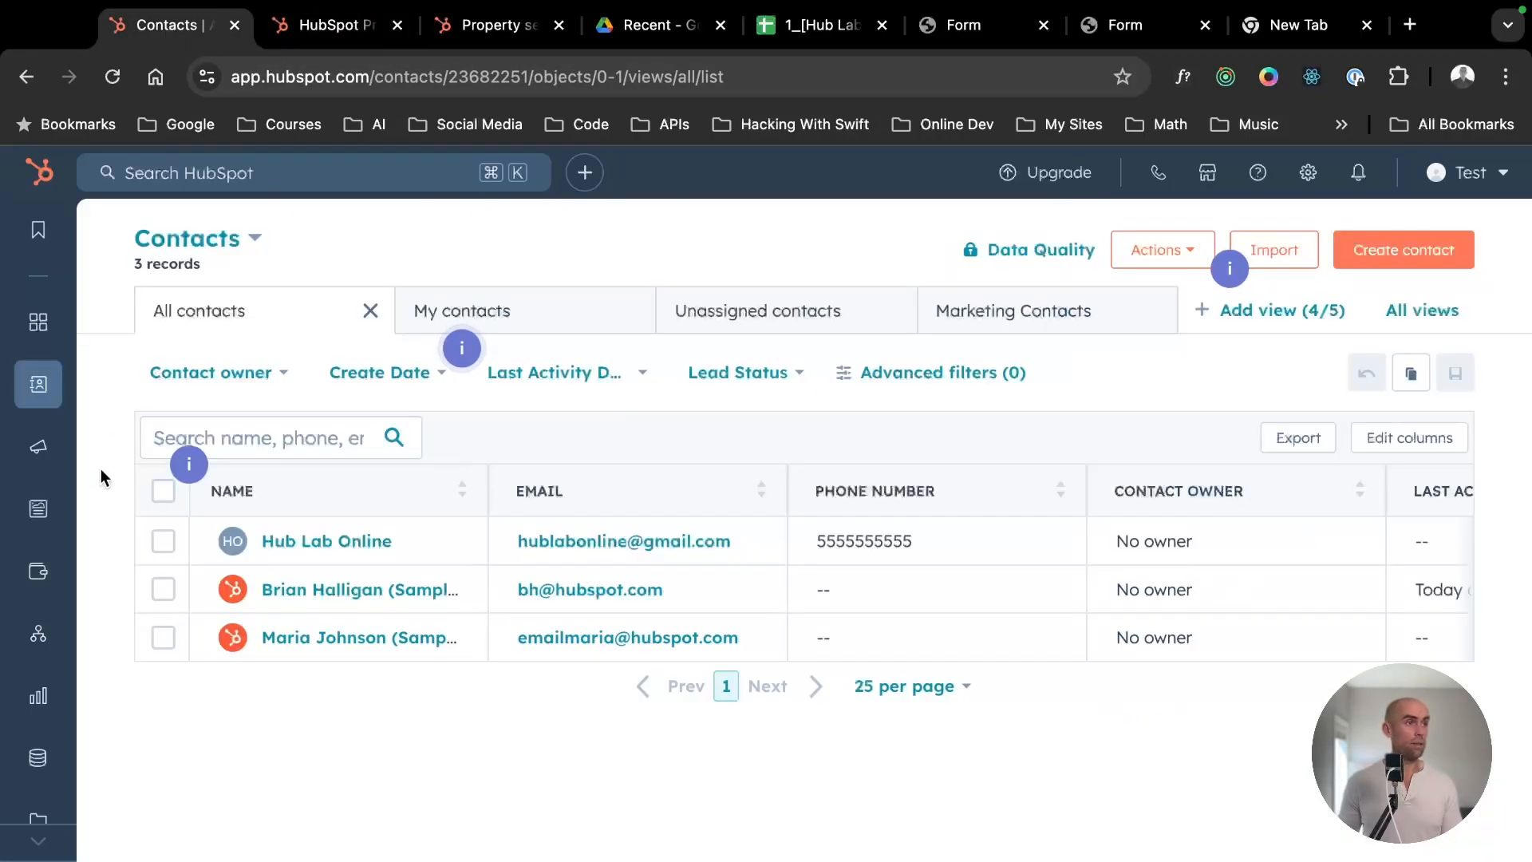
- Open the Event Registration Form from the forms list for editing and publish it again
mouse_move(37, 465)
click(159, 655)
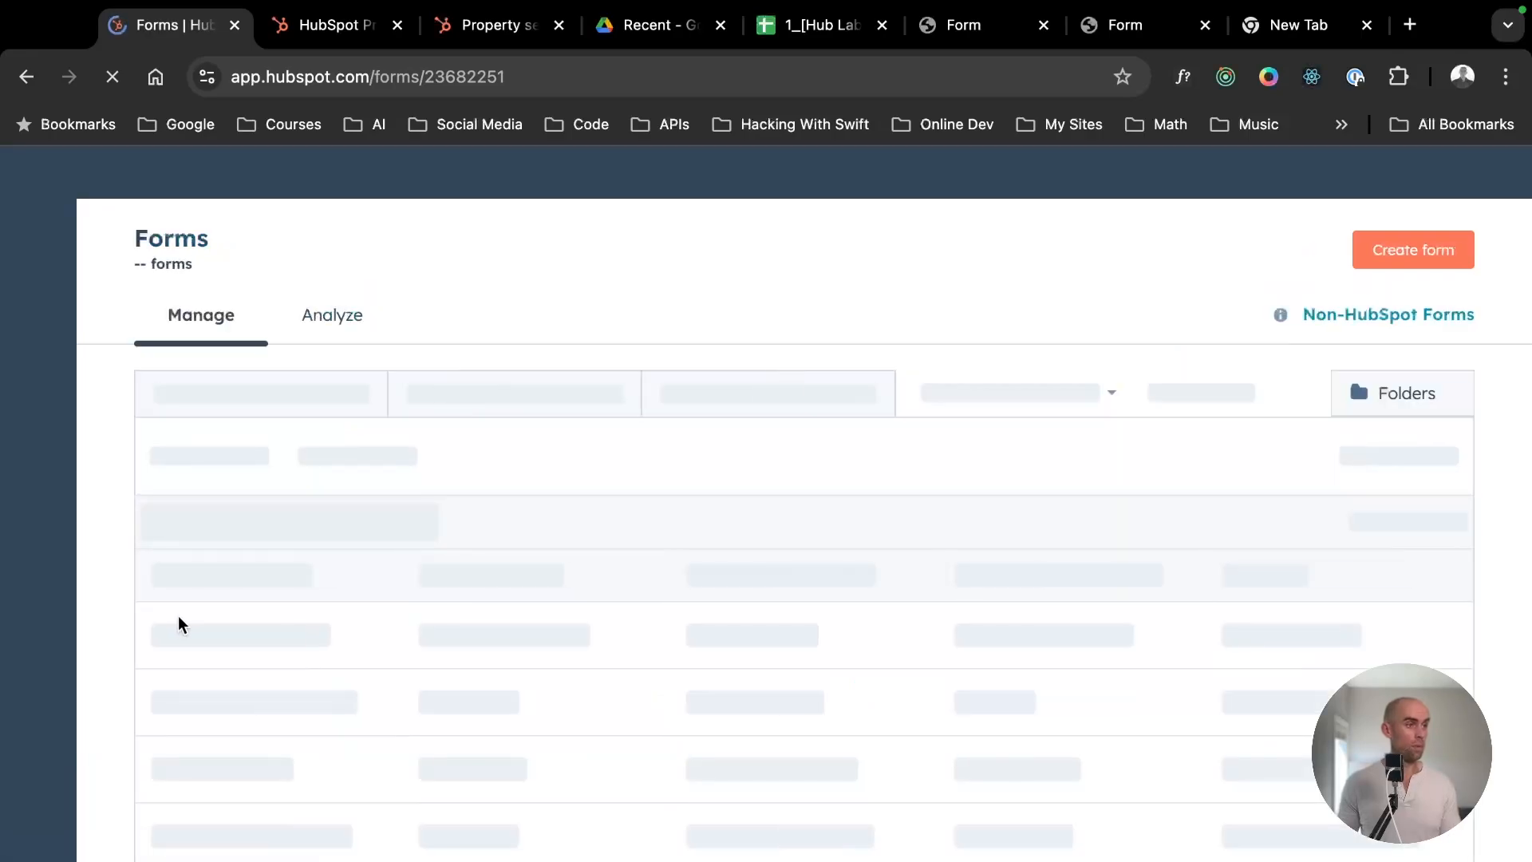
click(284, 621)
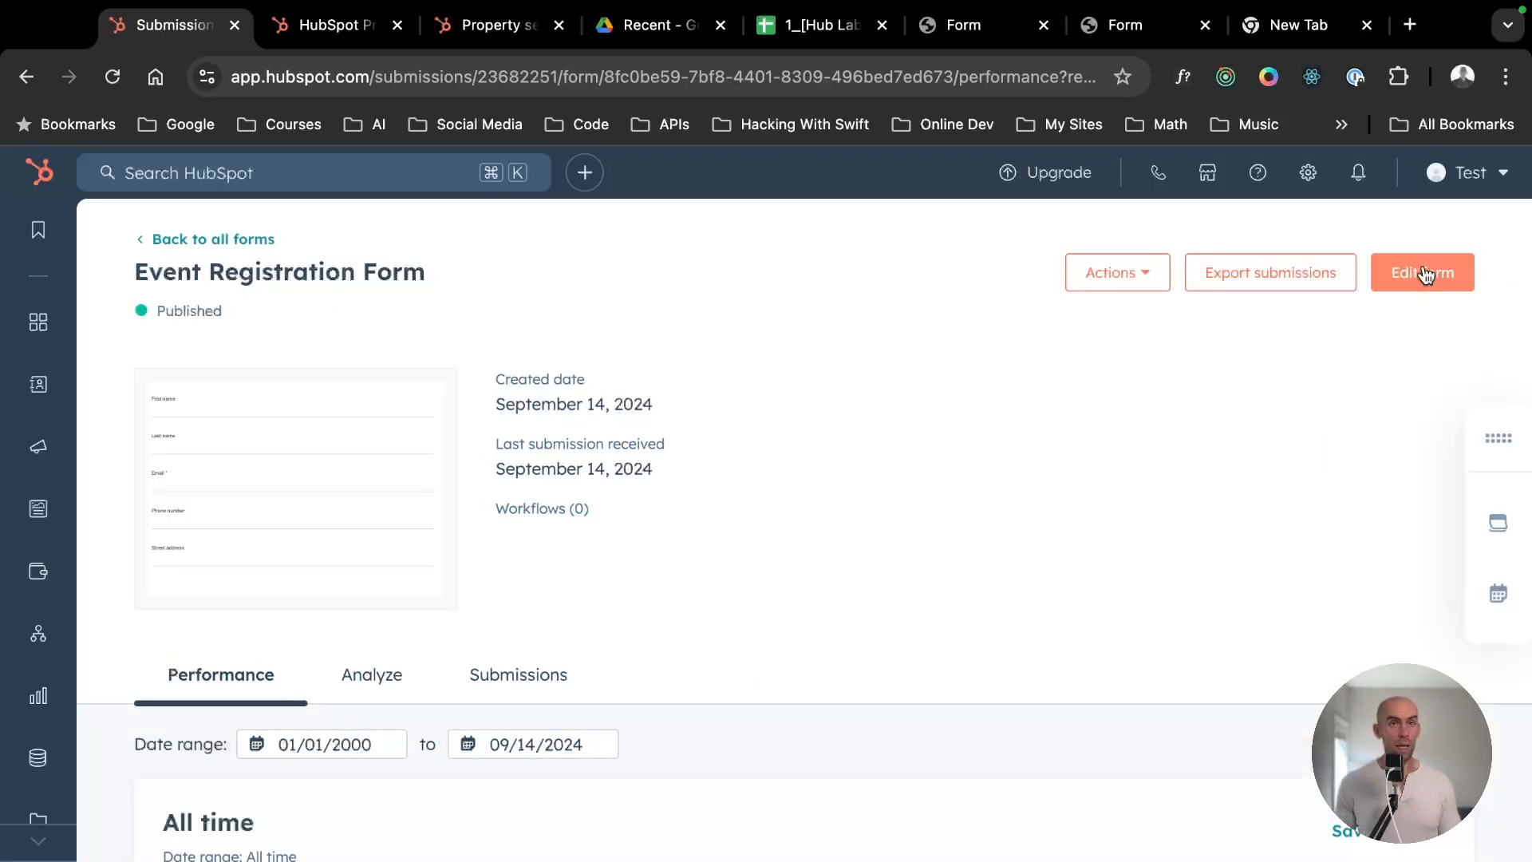
click(1414, 272)
click(1463, 181)
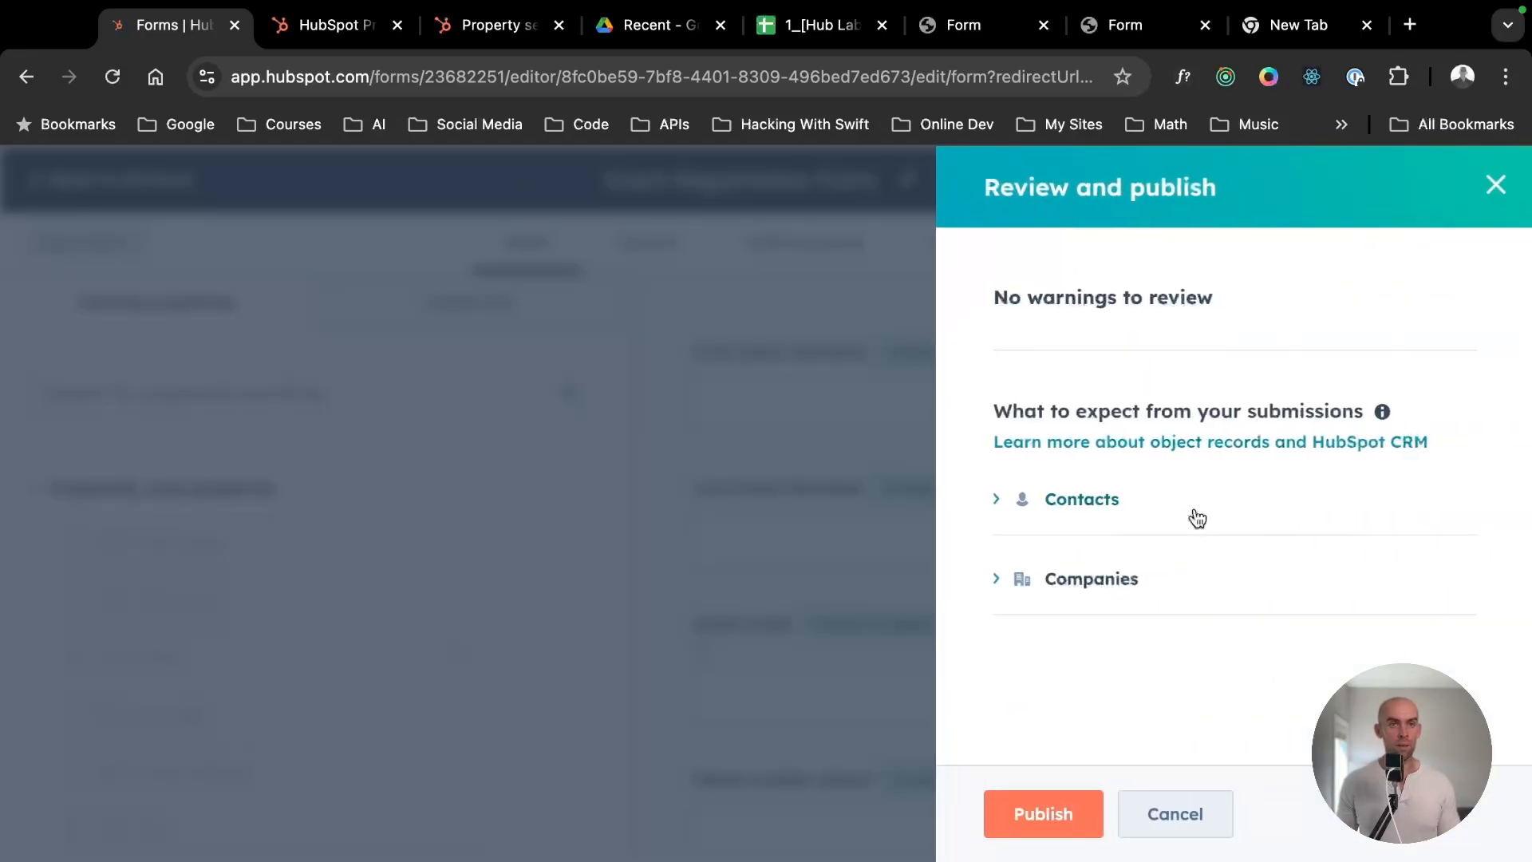
click(1053, 813)
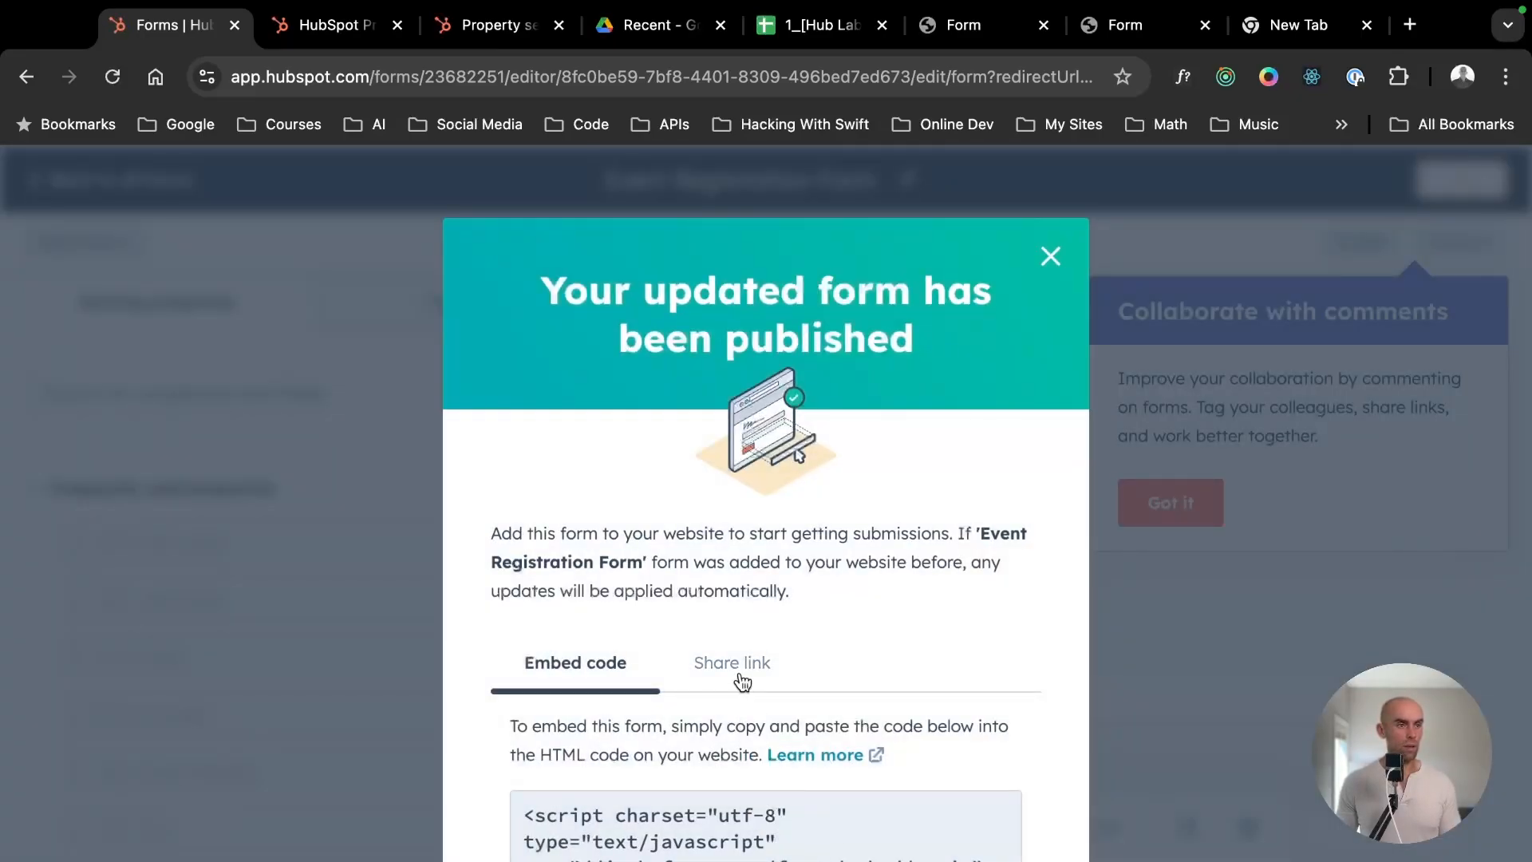
- Copy the share link of the published form and open it in a new browser tab
click(734, 668)
click(978, 809)
key(ctrl+t)
key(ctrl+v)
key(Return)
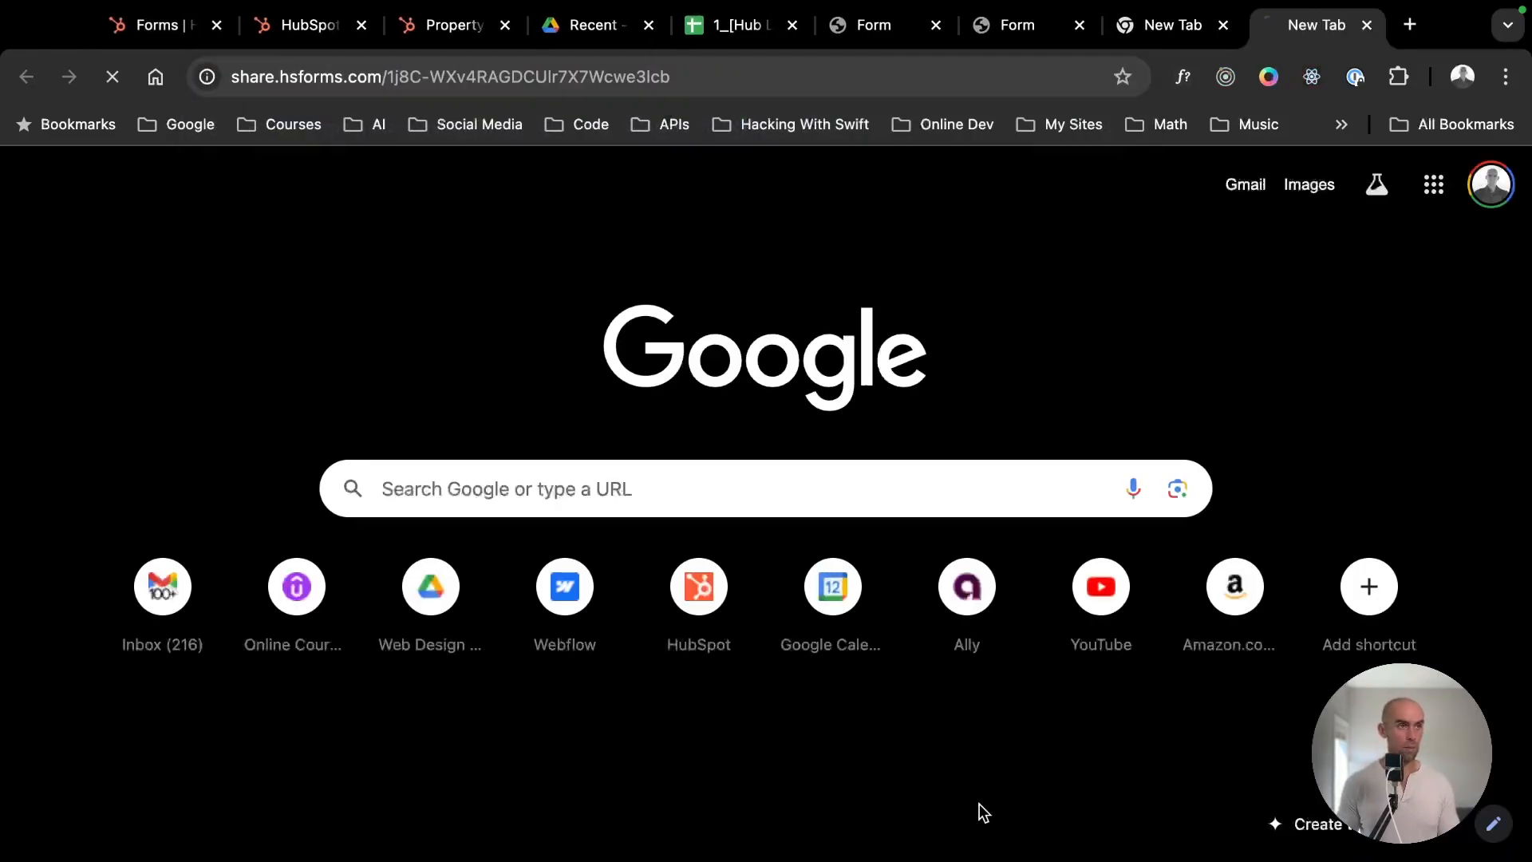
- Replace the last name in the live form with ZZZZZ Online
scroll(529, 408, down, 3)
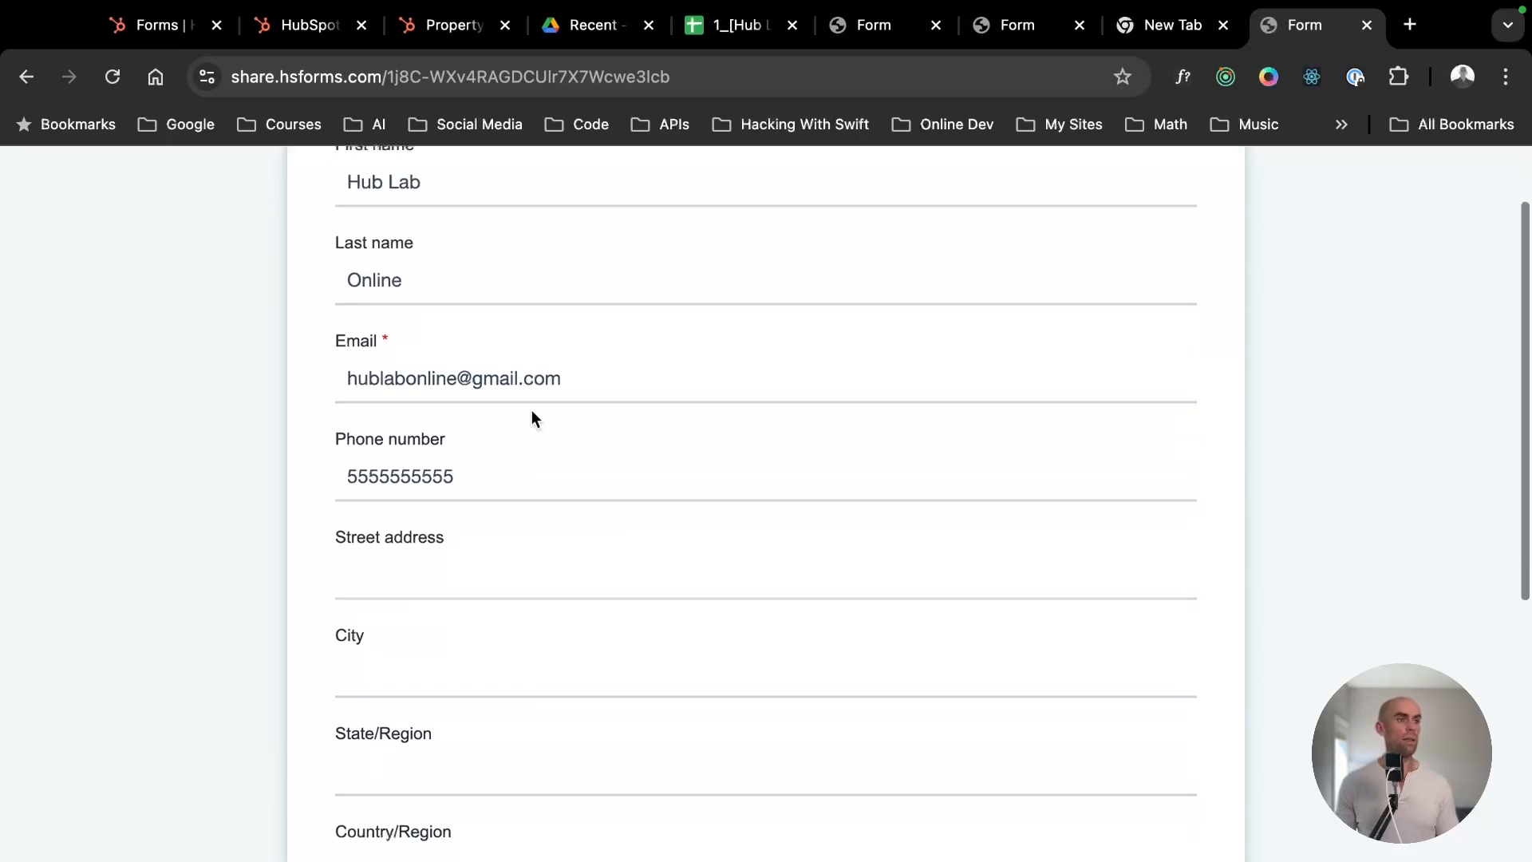
scroll(520, 413, up, 3)
click(425, 373)
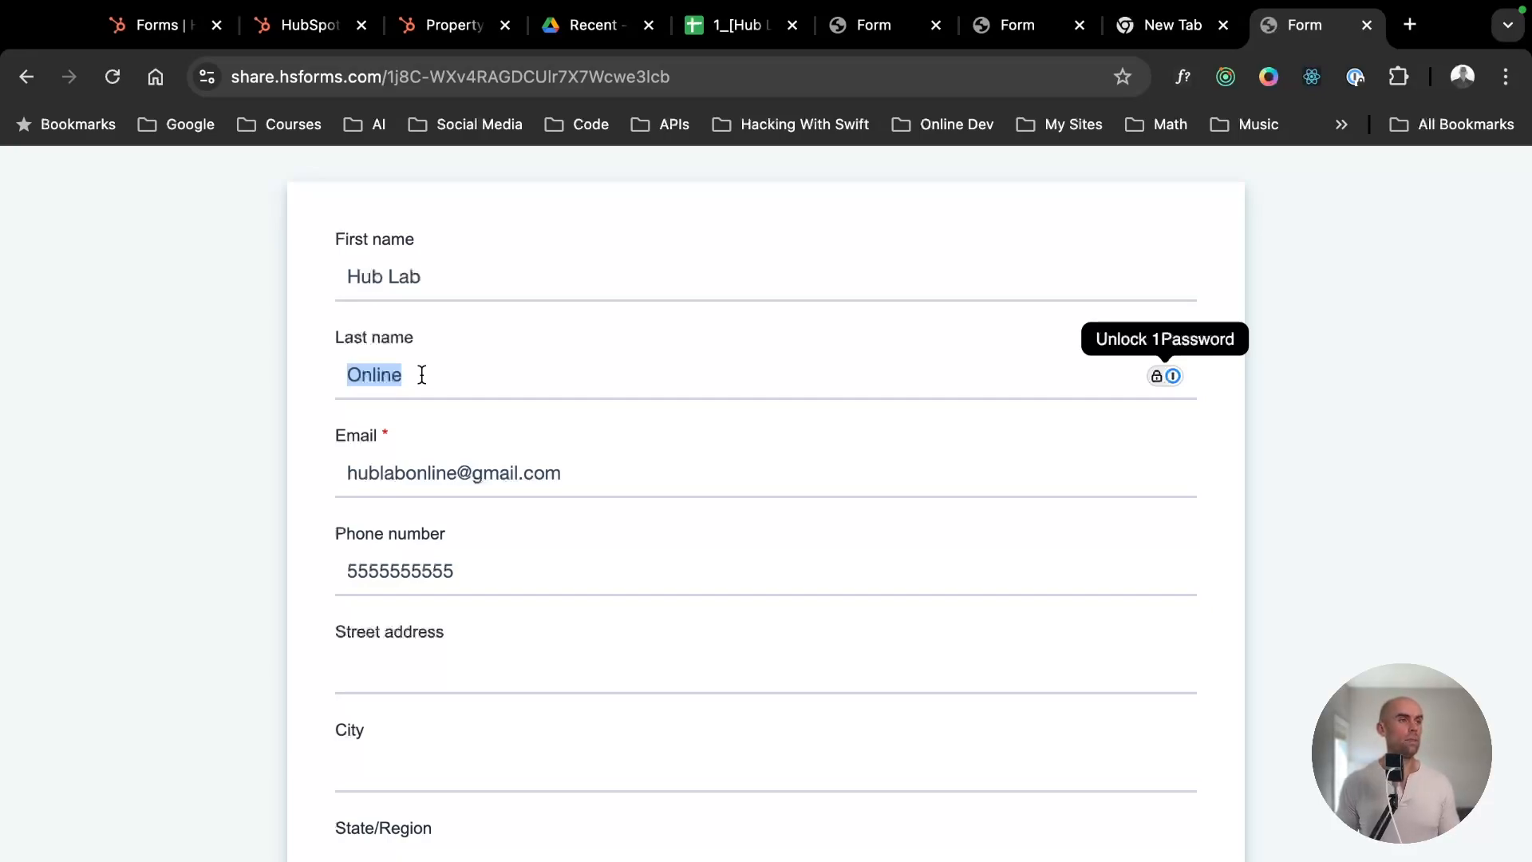
text(zzz)
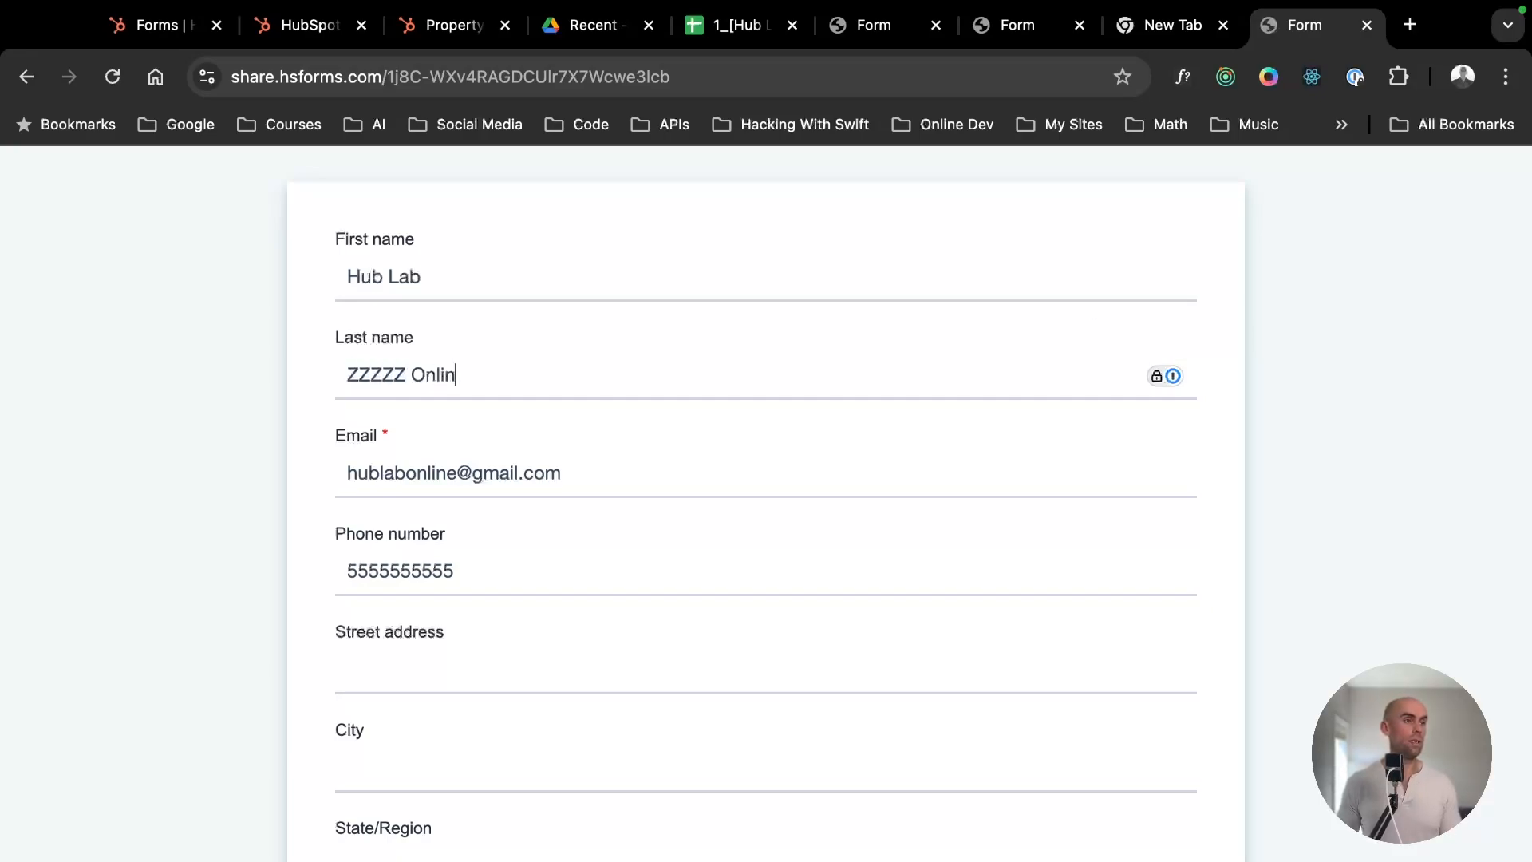
- Review the entries in the live form and submit it with the address and company fields left blank
scroll(507, 451, down, 10)
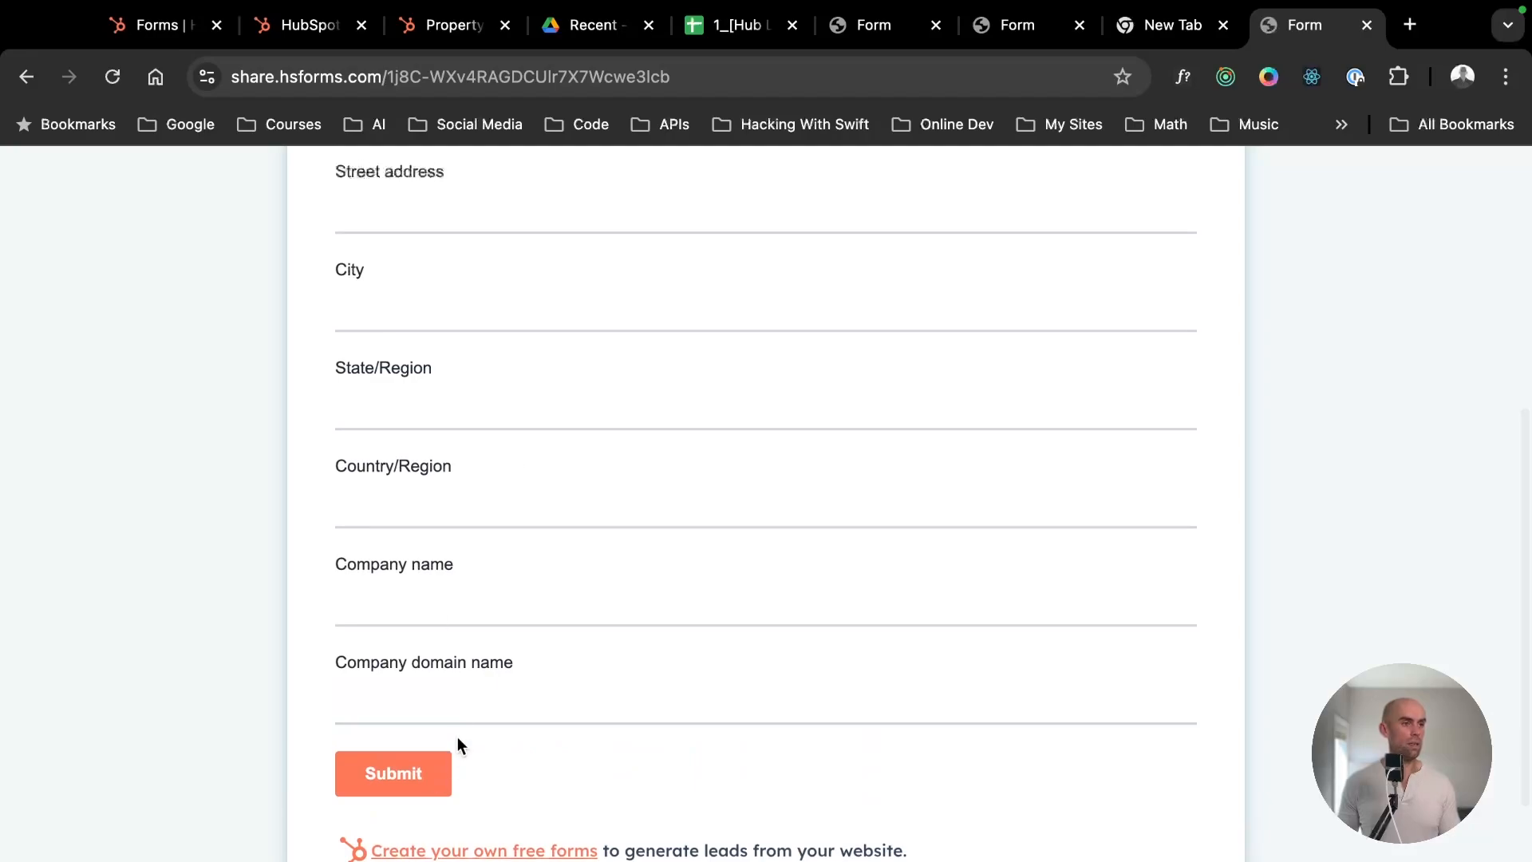
click(463, 709)
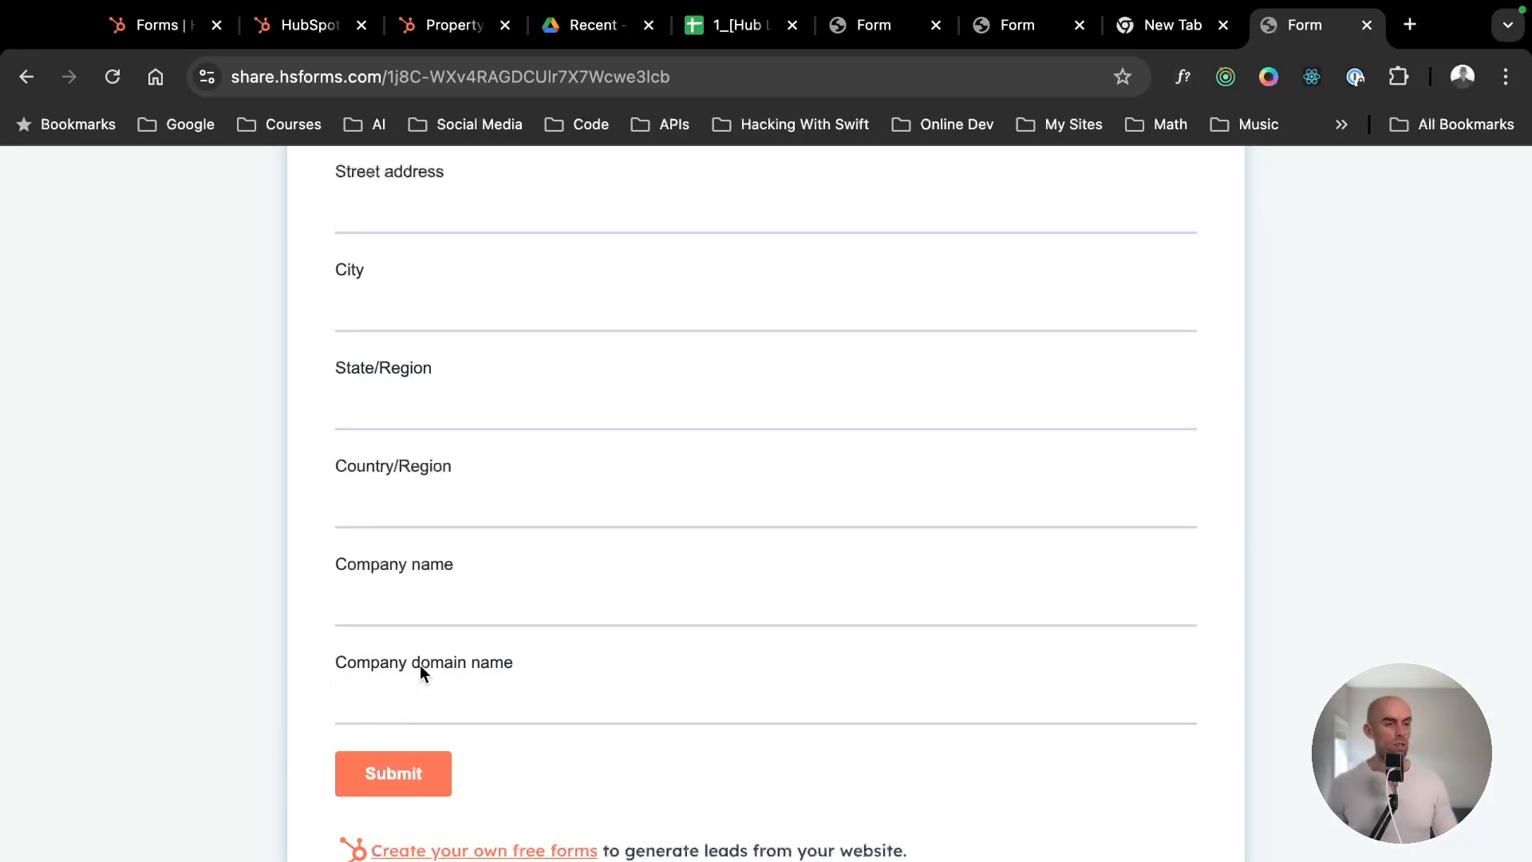
scroll(458, 692, up, 6)
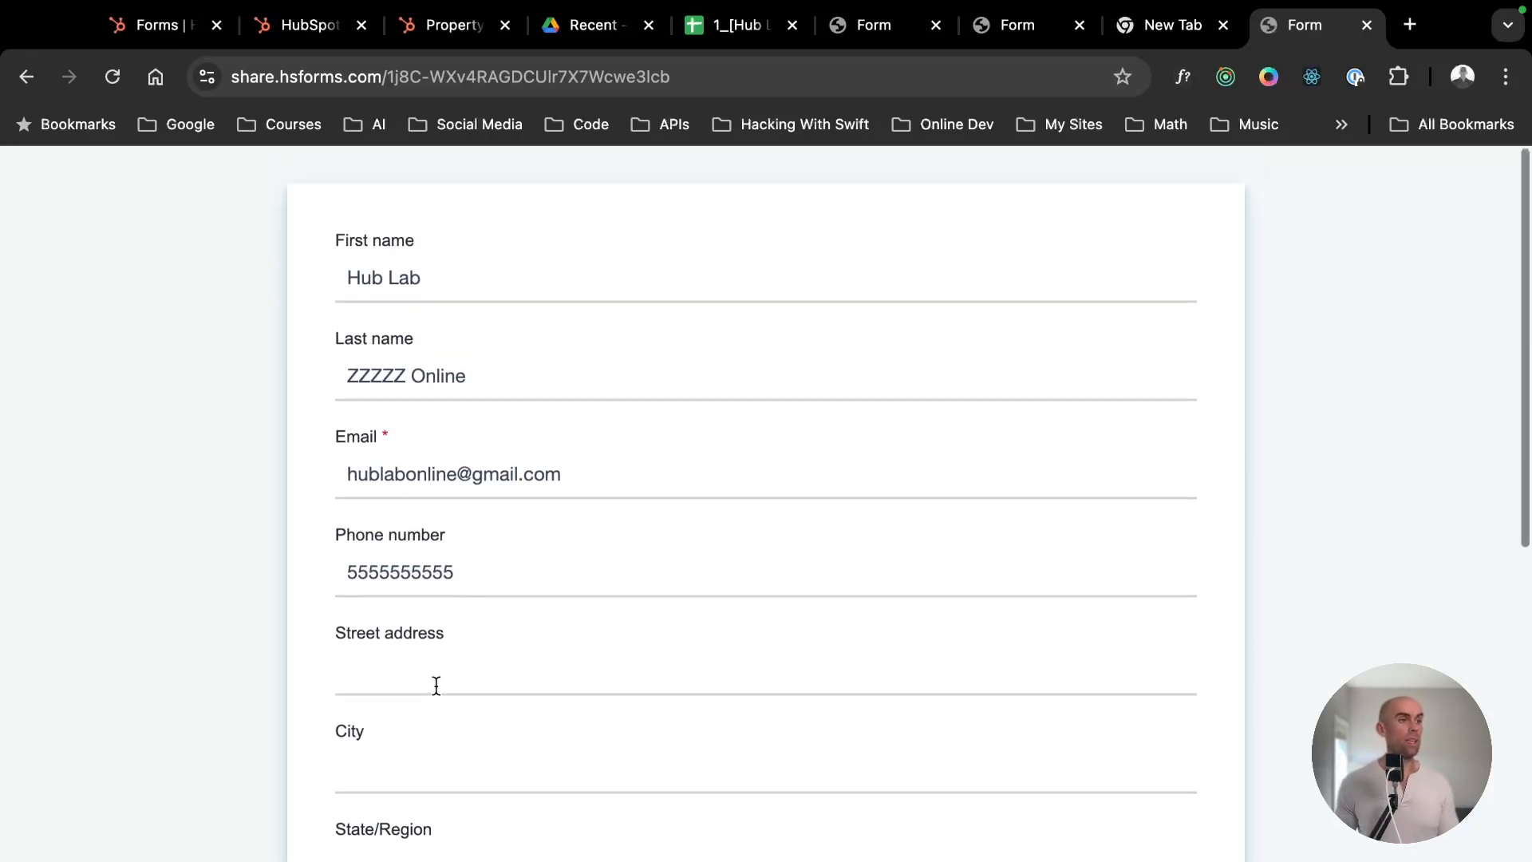
scroll(436, 686, down, 6)
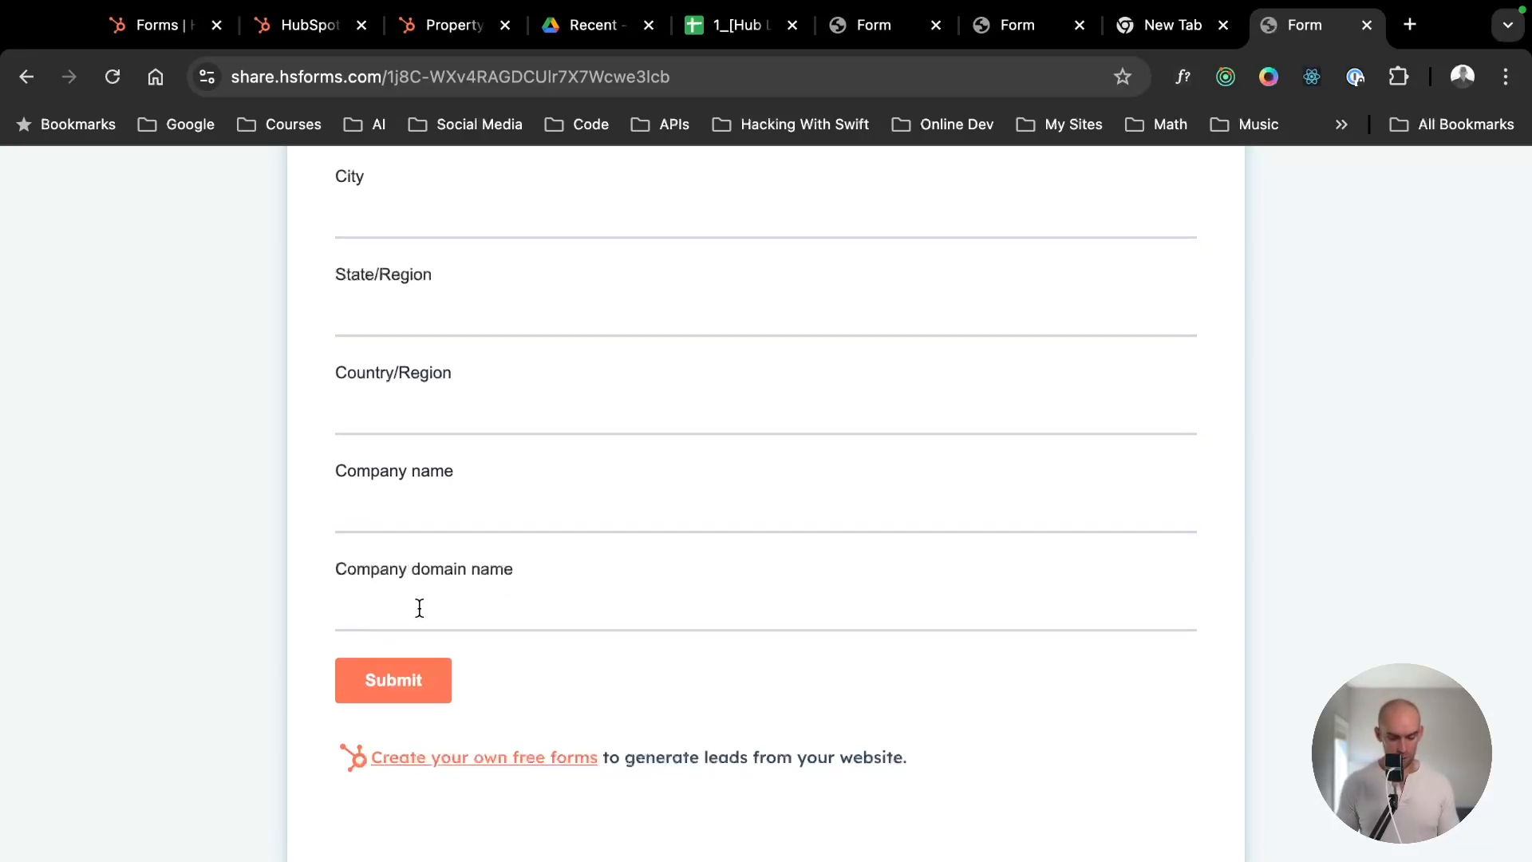
click(394, 682)
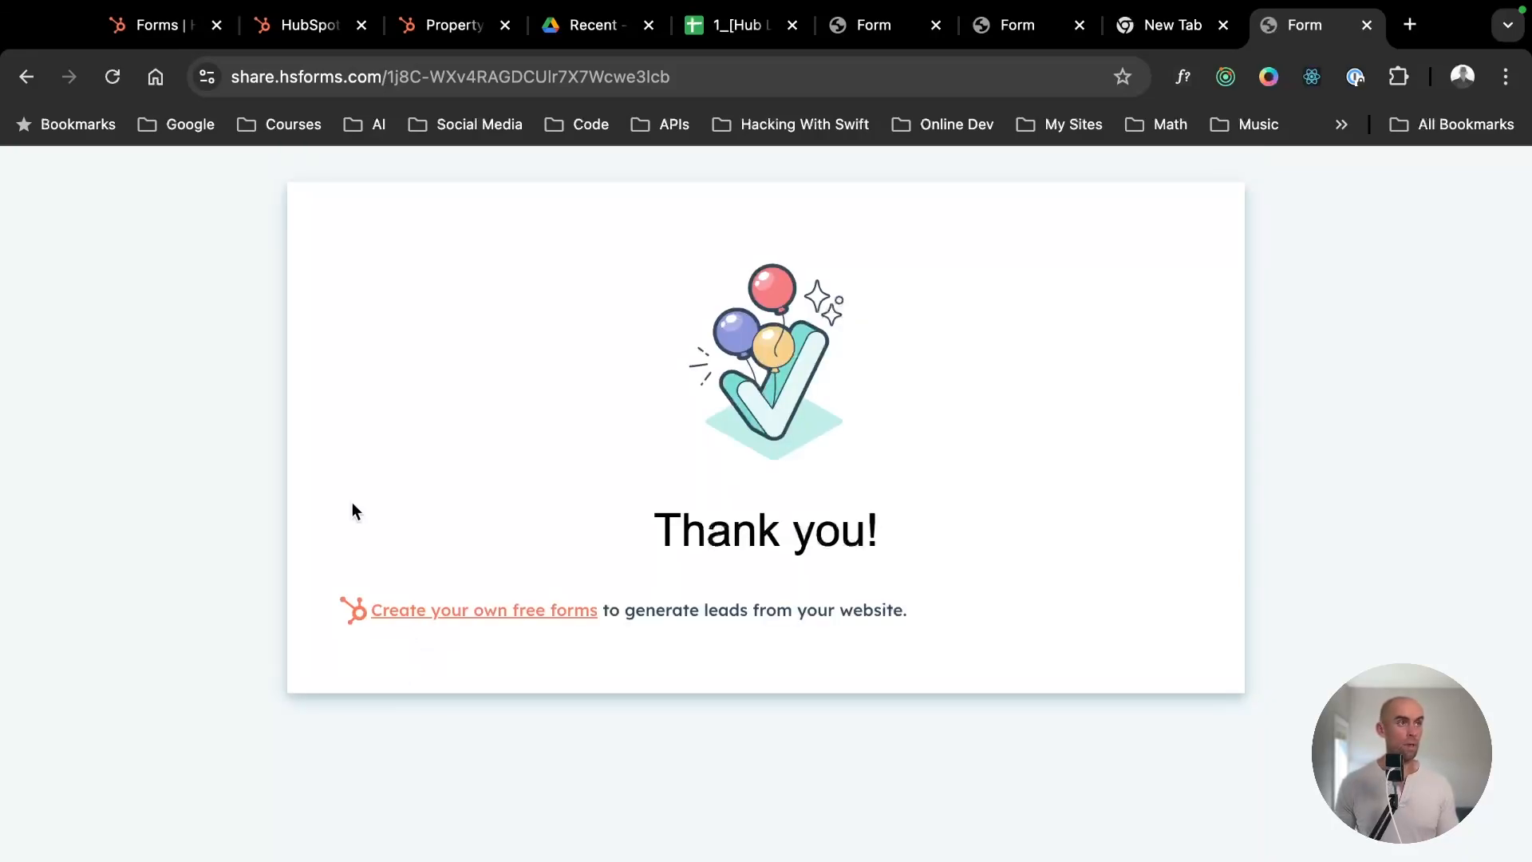
- Close the publish confirmation in the form editor and review the company fields at the end of the Event Registration Form
click(166, 27)
click(1050, 253)
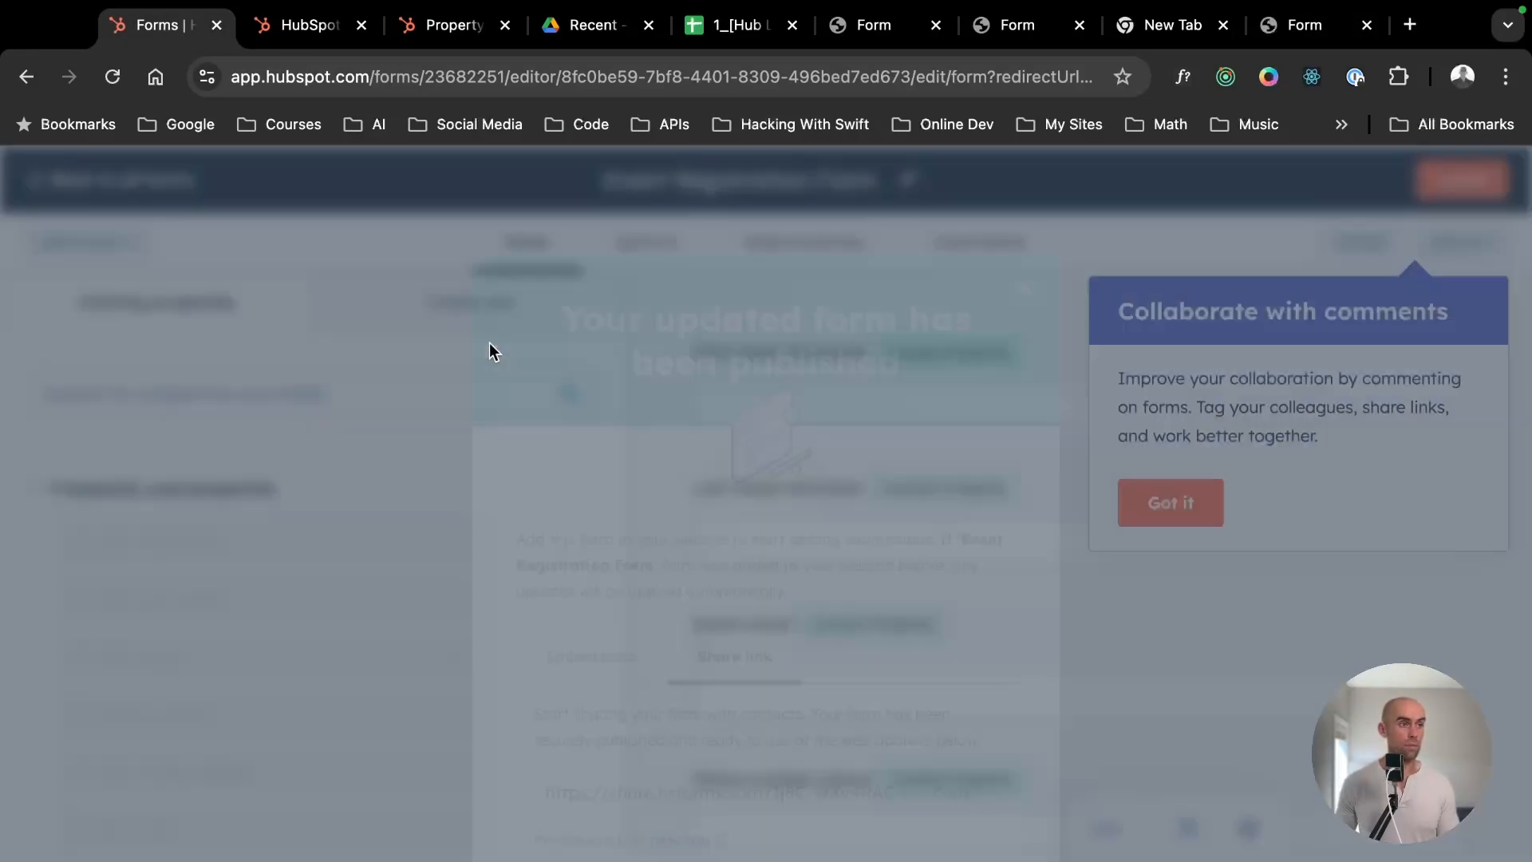
scroll(974, 558, down, 5)
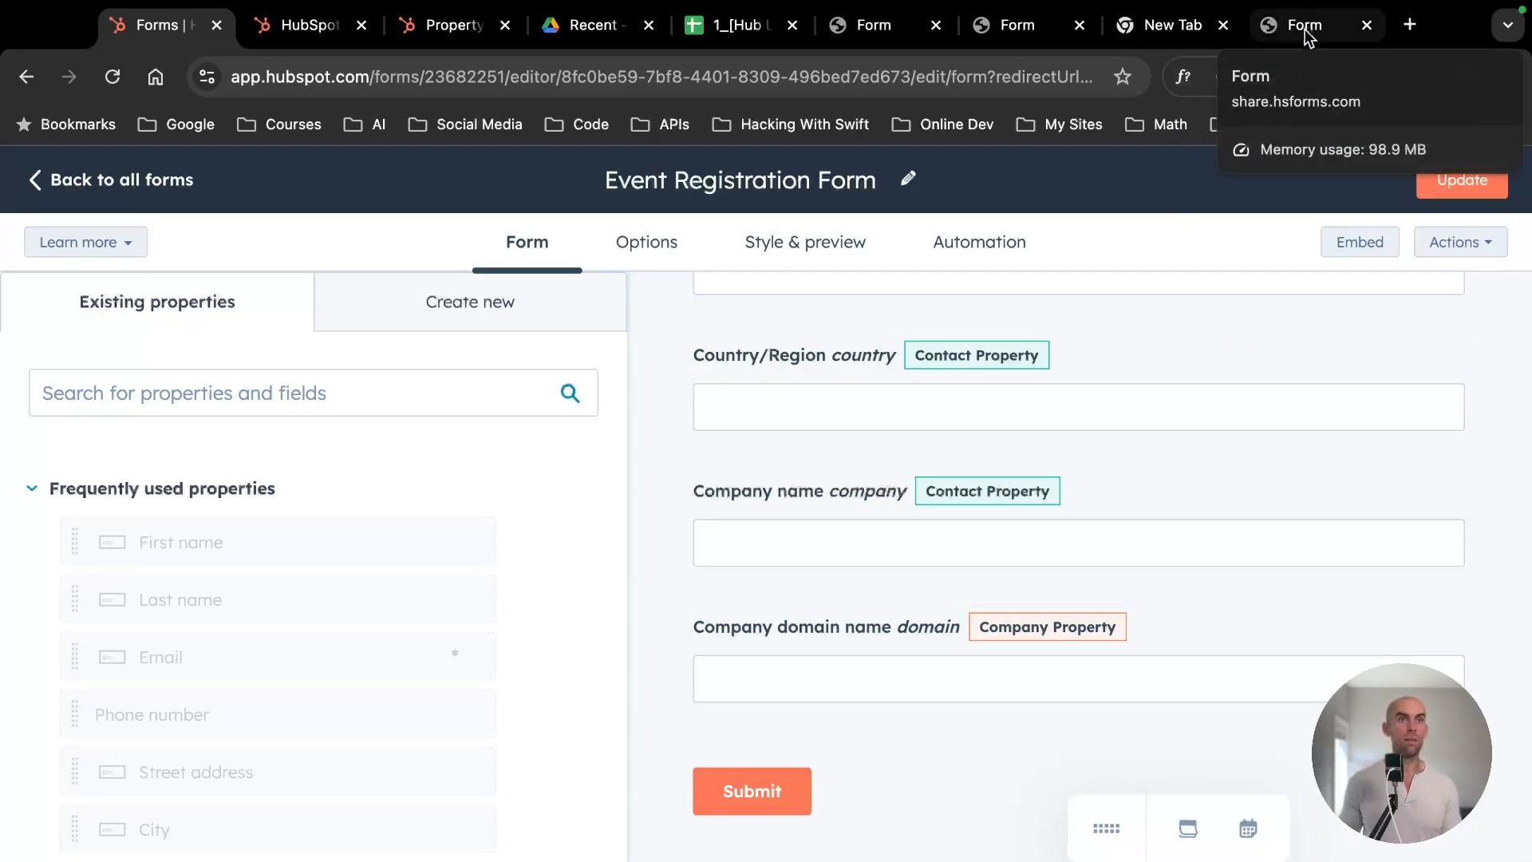
- Open the form submitter's record from the CRM contacts list and examine the companies associated with it
click(298, 31)
mouse_move(38, 383)
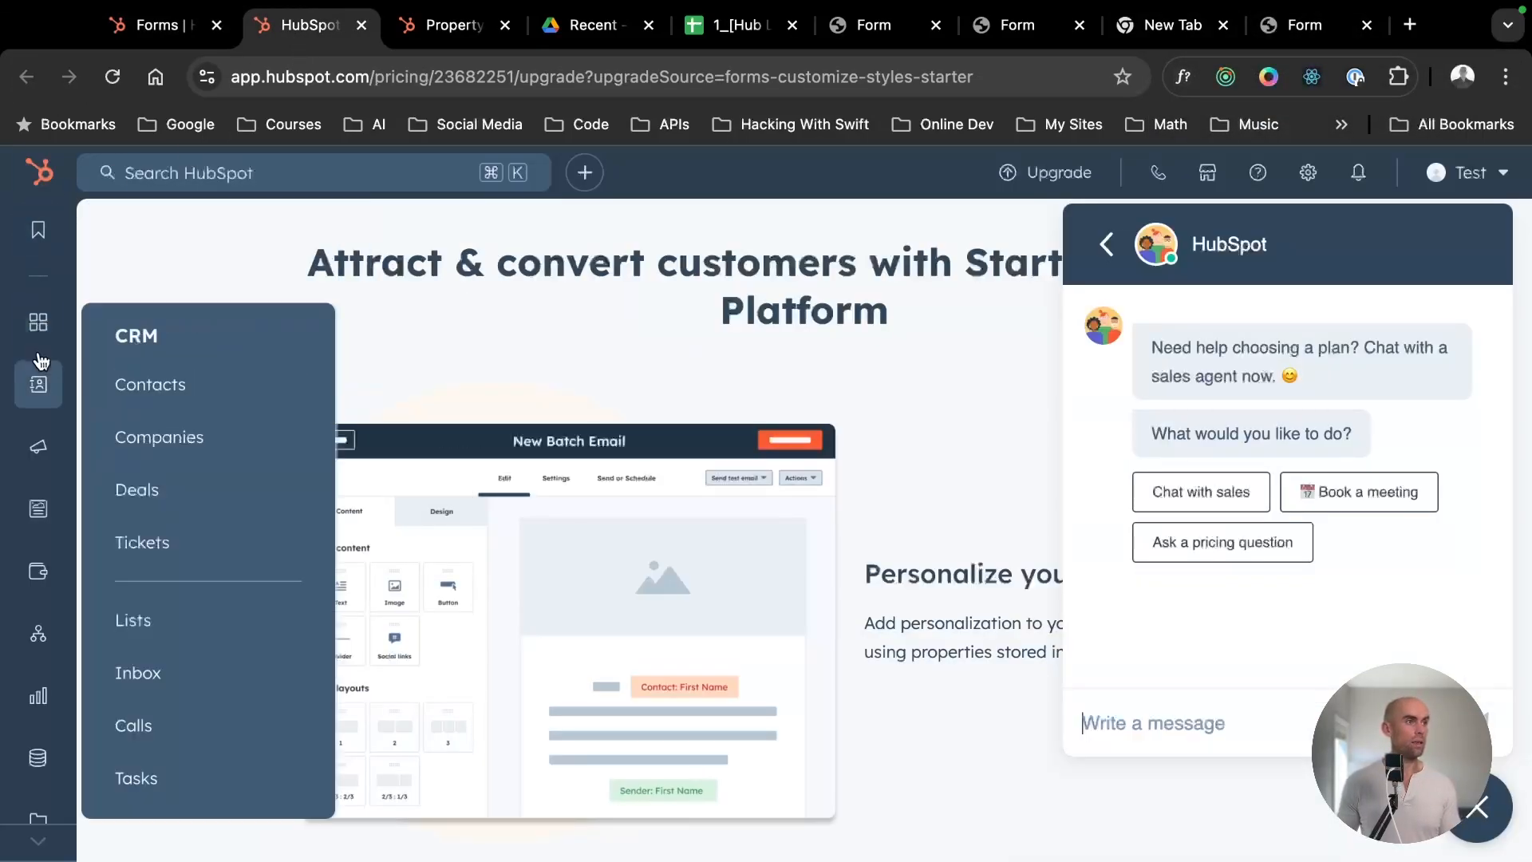
click(180, 399)
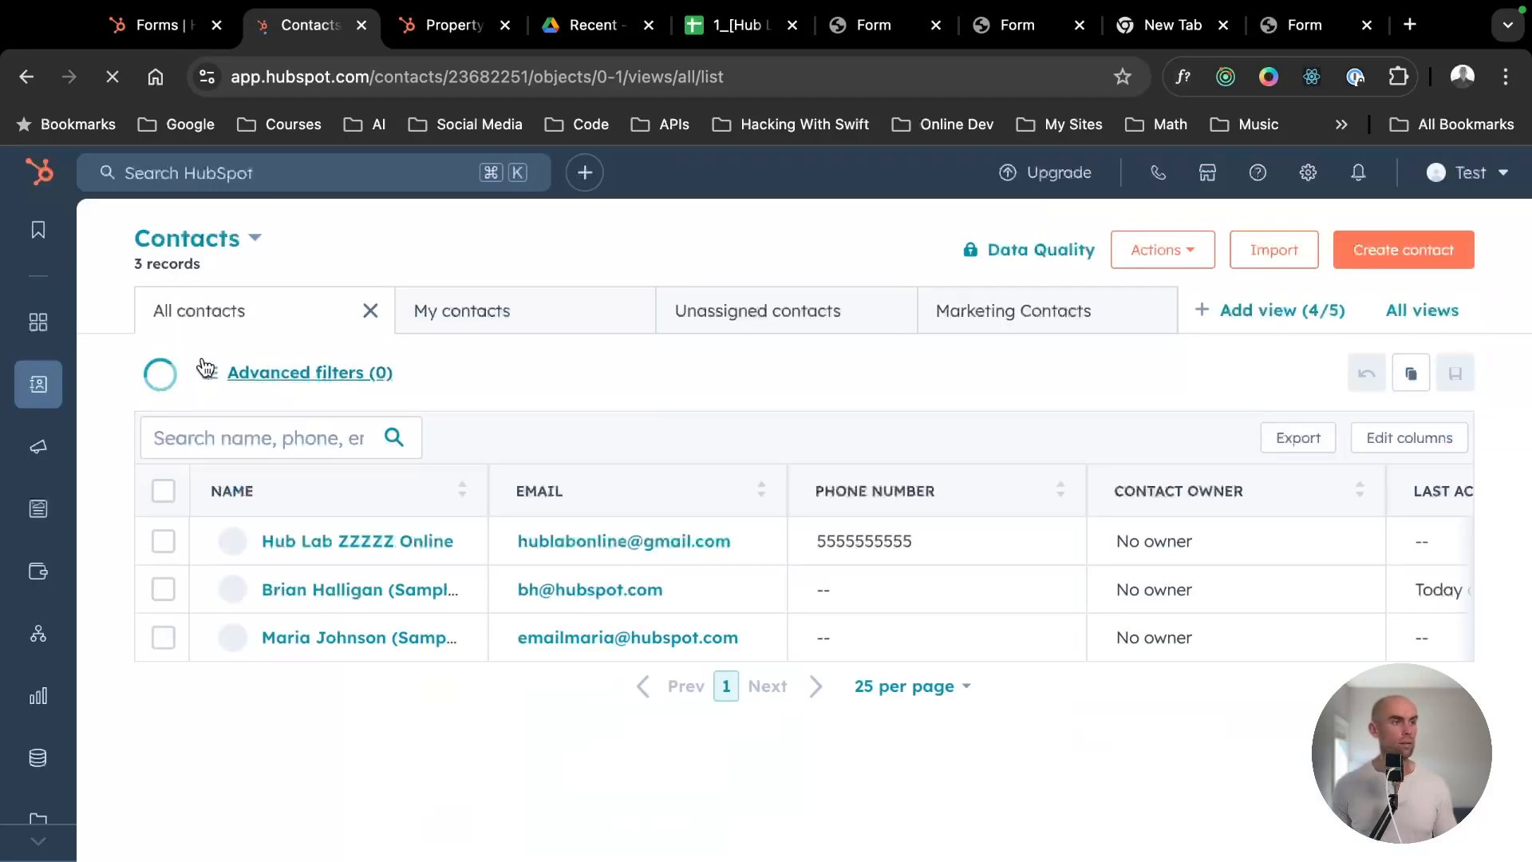
click(266, 537)
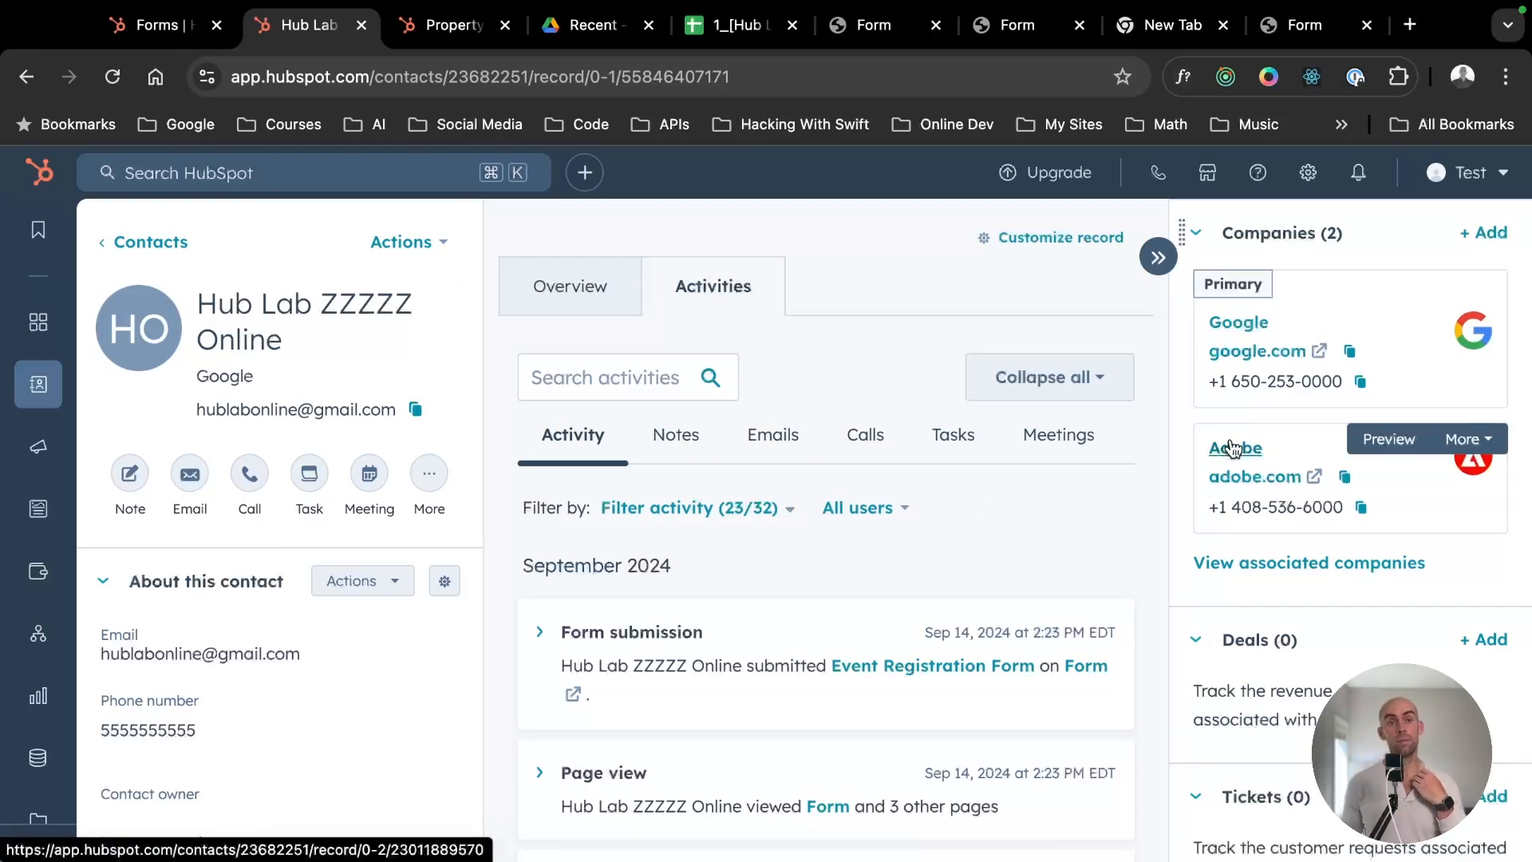
scroll(1232, 449, down, 1)
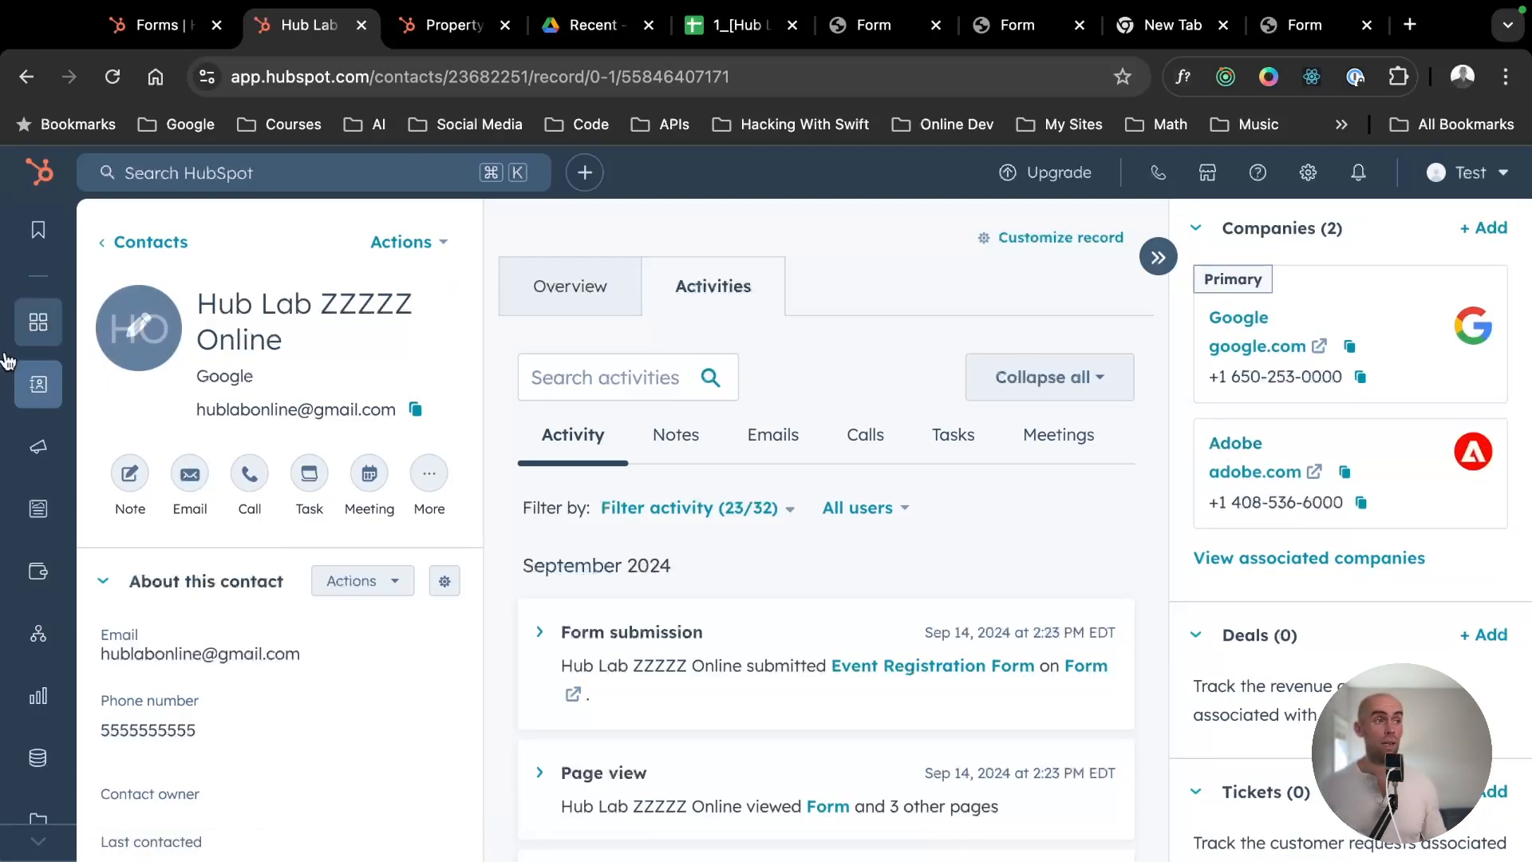
mouse_move(38, 384)
mouse_move(1286, 452)
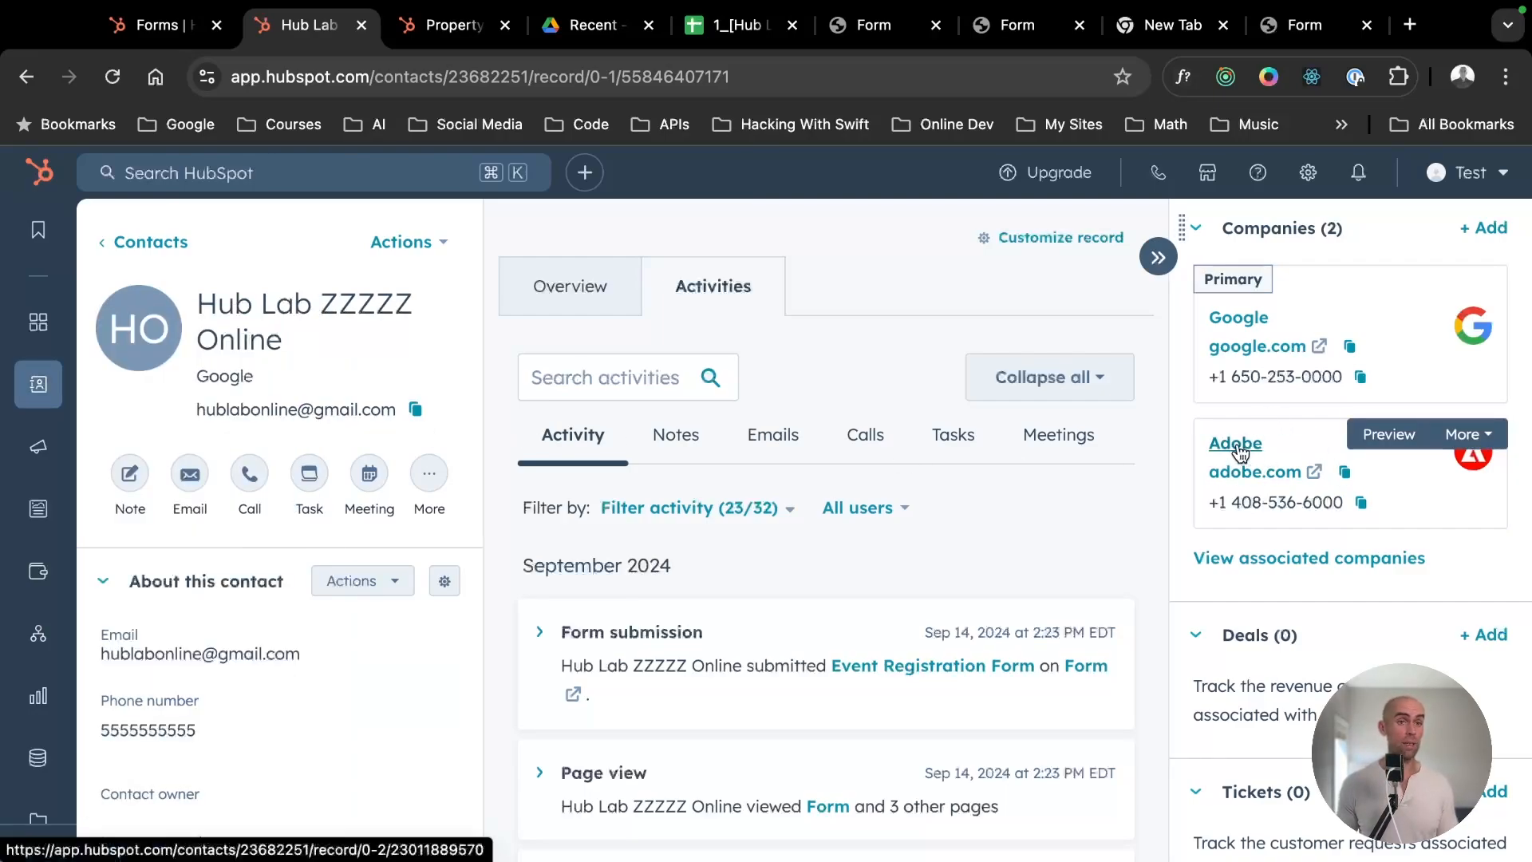
mouse_move(1261, 399)
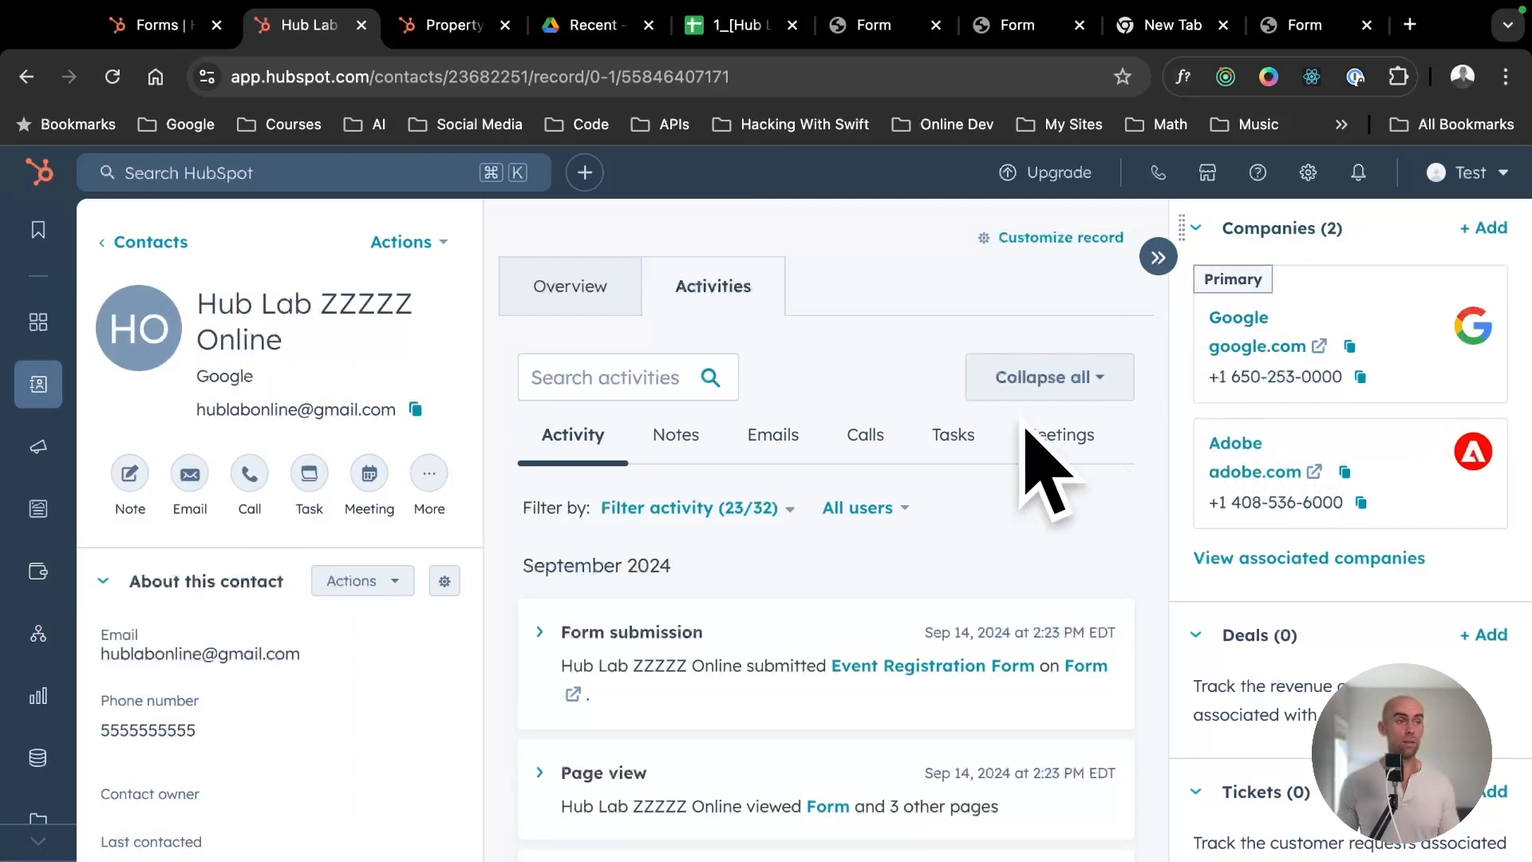
- Review the contact and company property fields in the Event Registration Form, and go back from the contact record to the contacts list
click(158, 24)
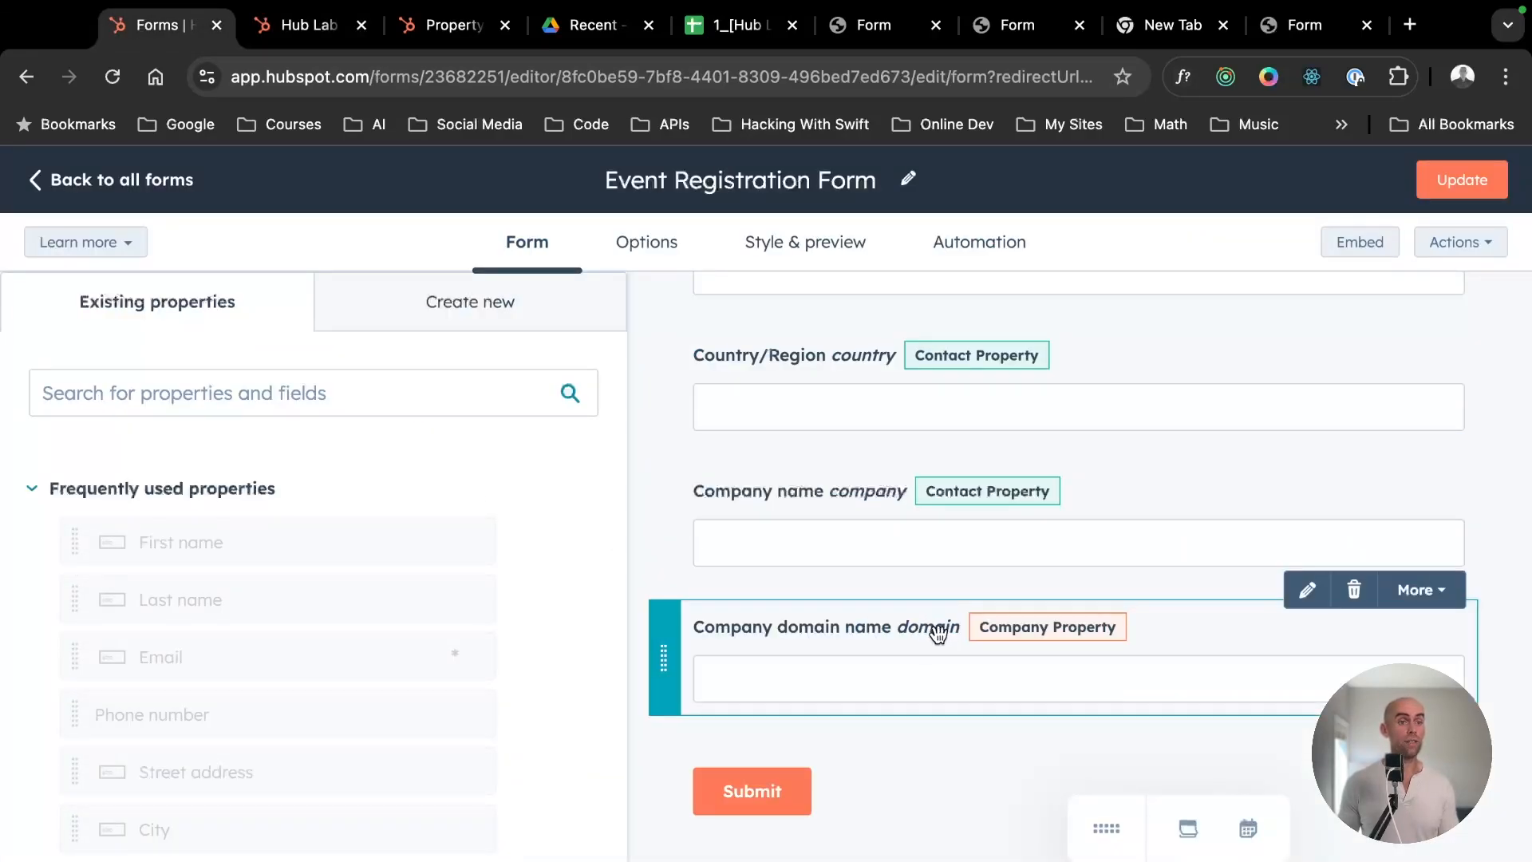
scroll(926, 638, up, 10)
scroll(899, 535, down, 10)
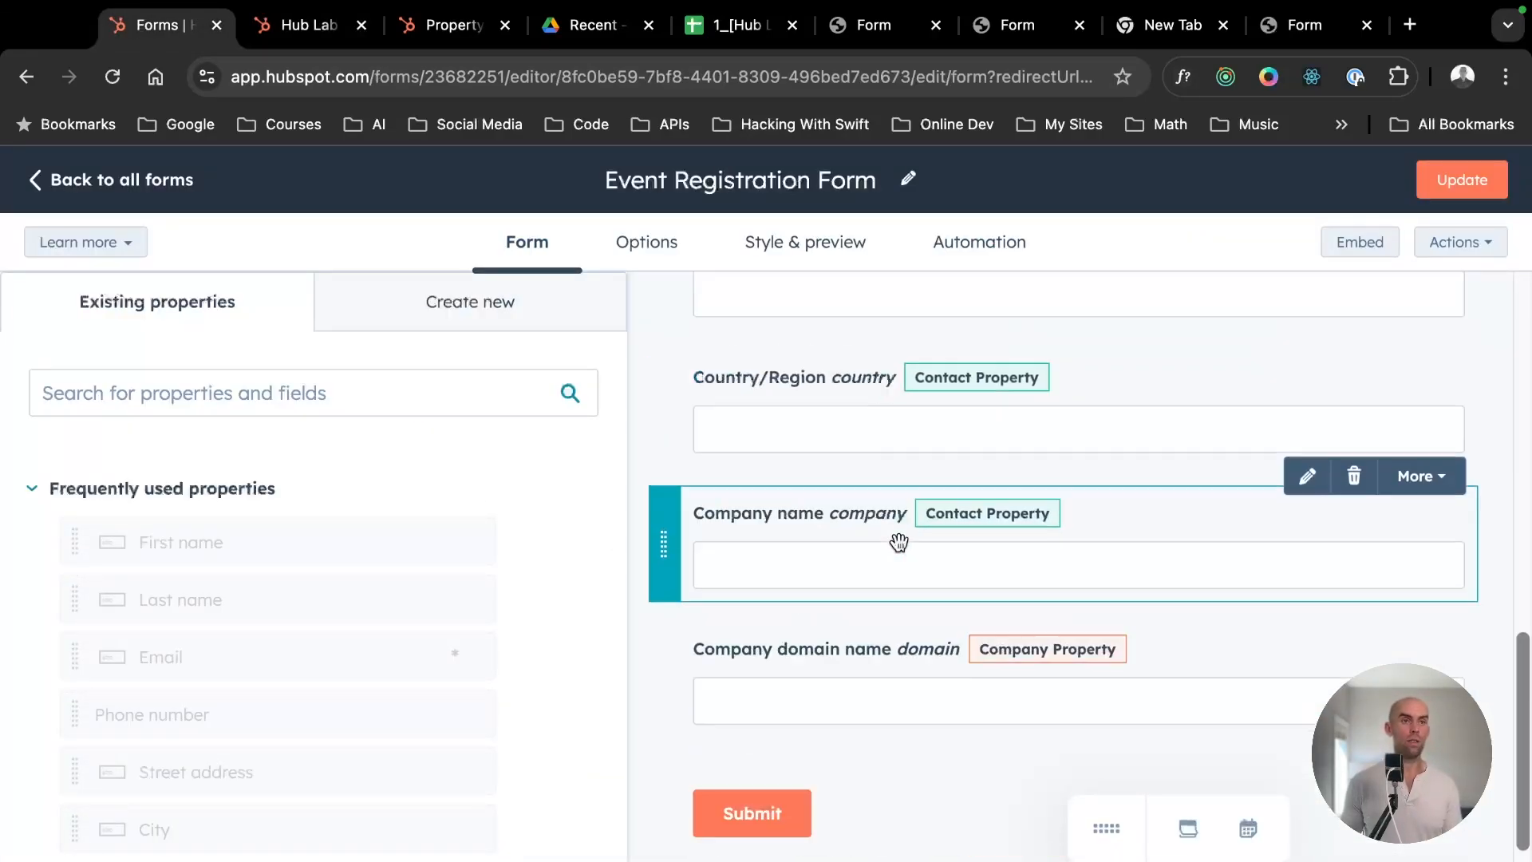
scroll(897, 615, up, 10)
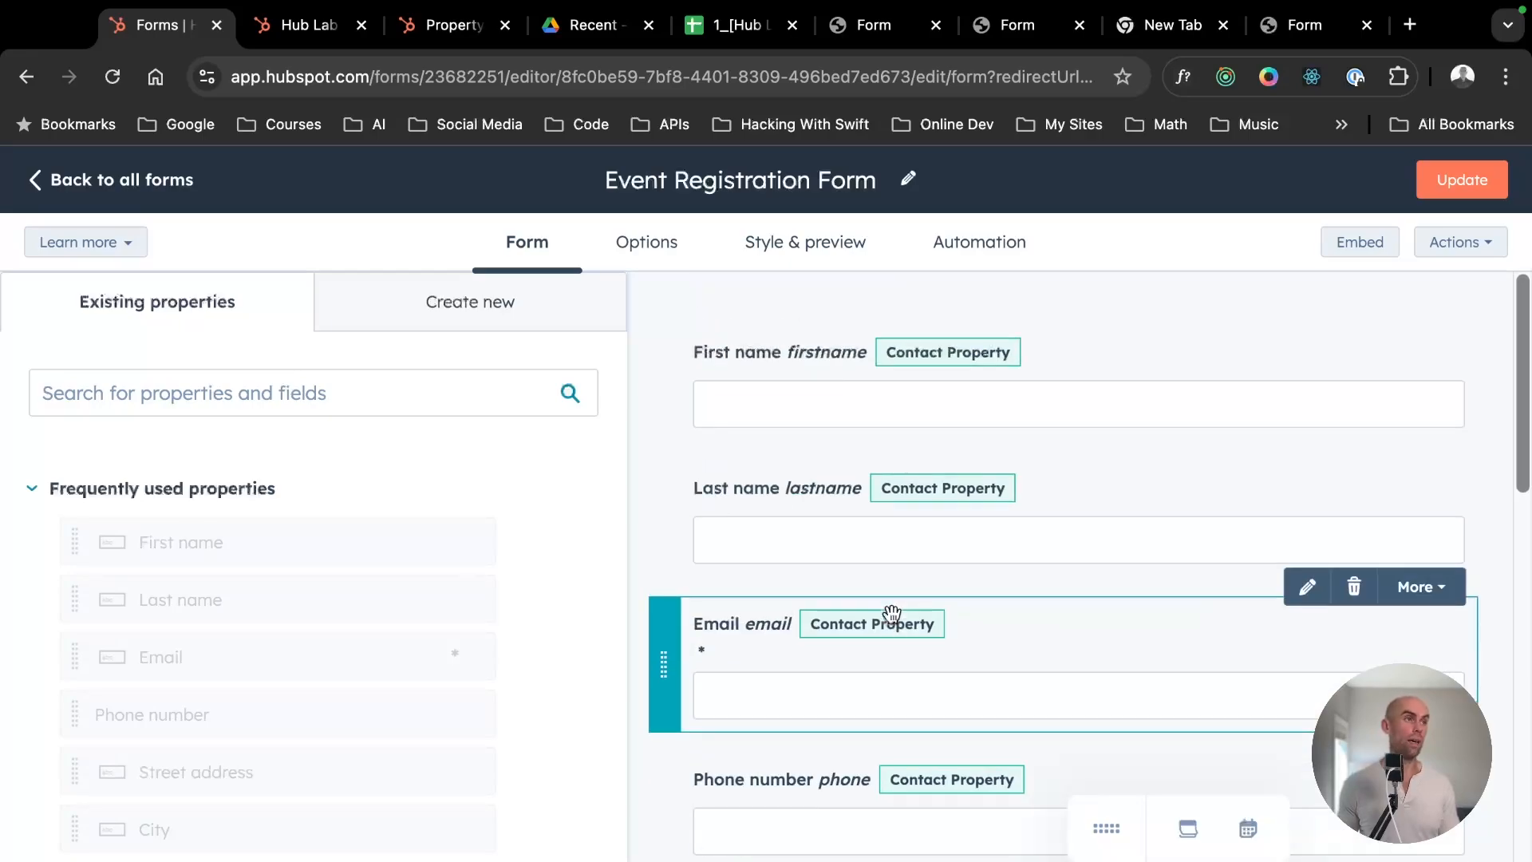
click(308, 24)
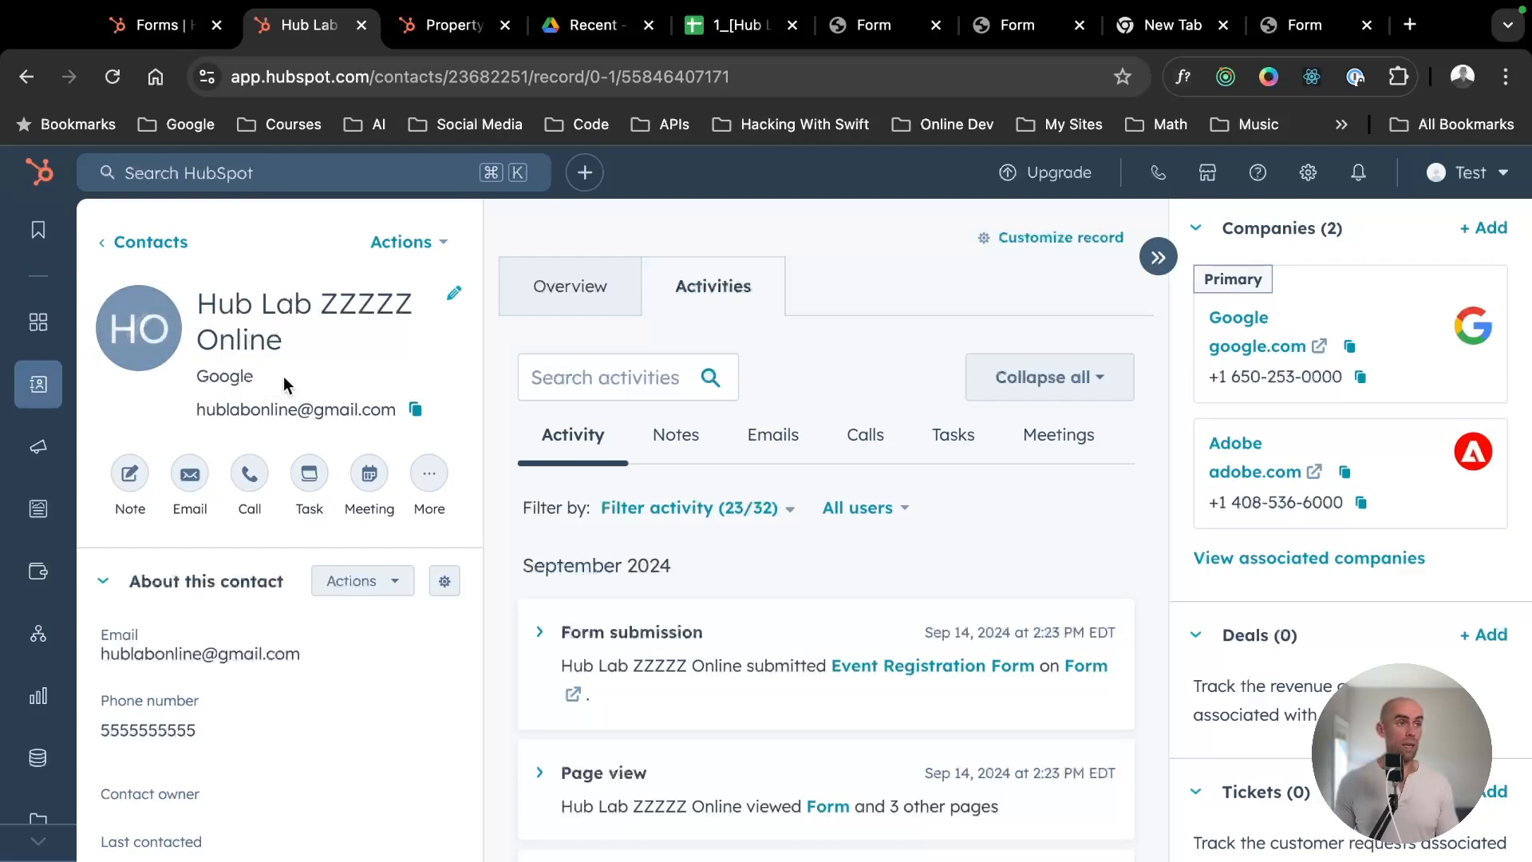
click(168, 243)
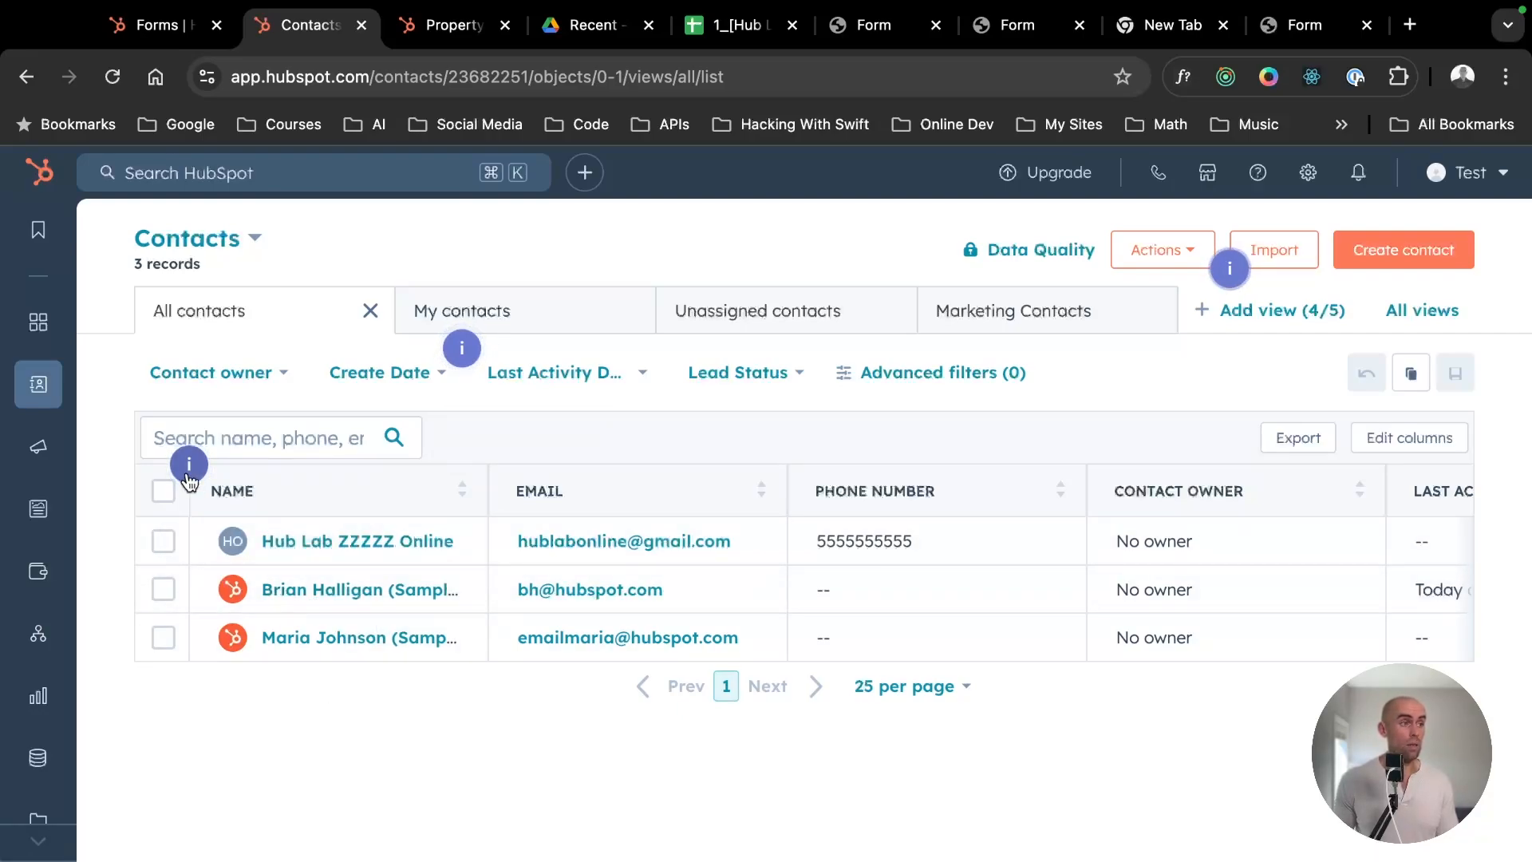
- Turn on automatic ticket creation for the Event Registration Form, with submissions sent to the conversations inbox named Inbox
click(162, 32)
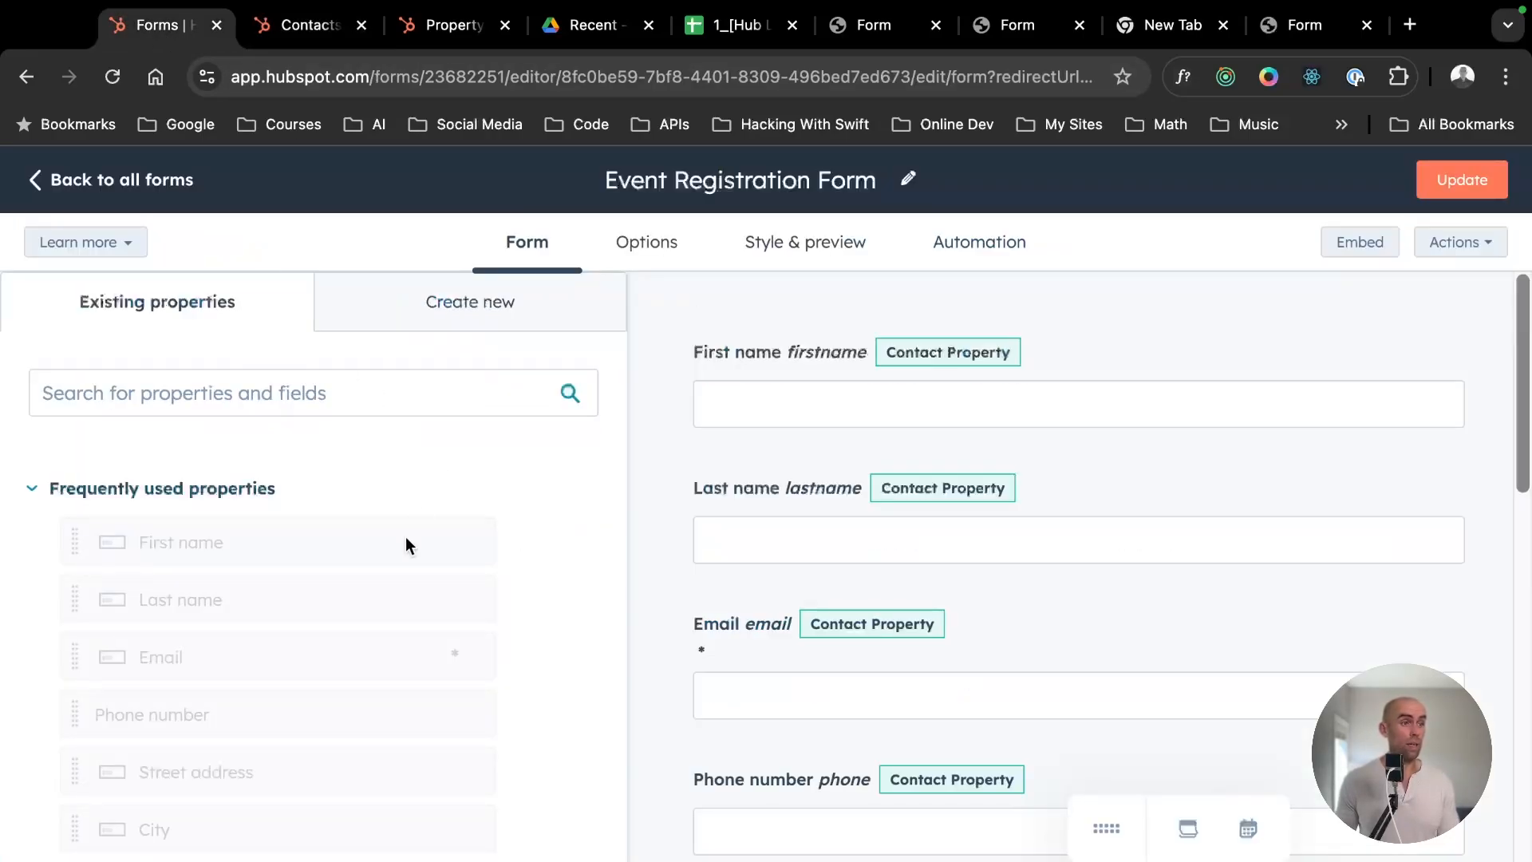
scroll(407, 544, down, 10)
click(128, 581)
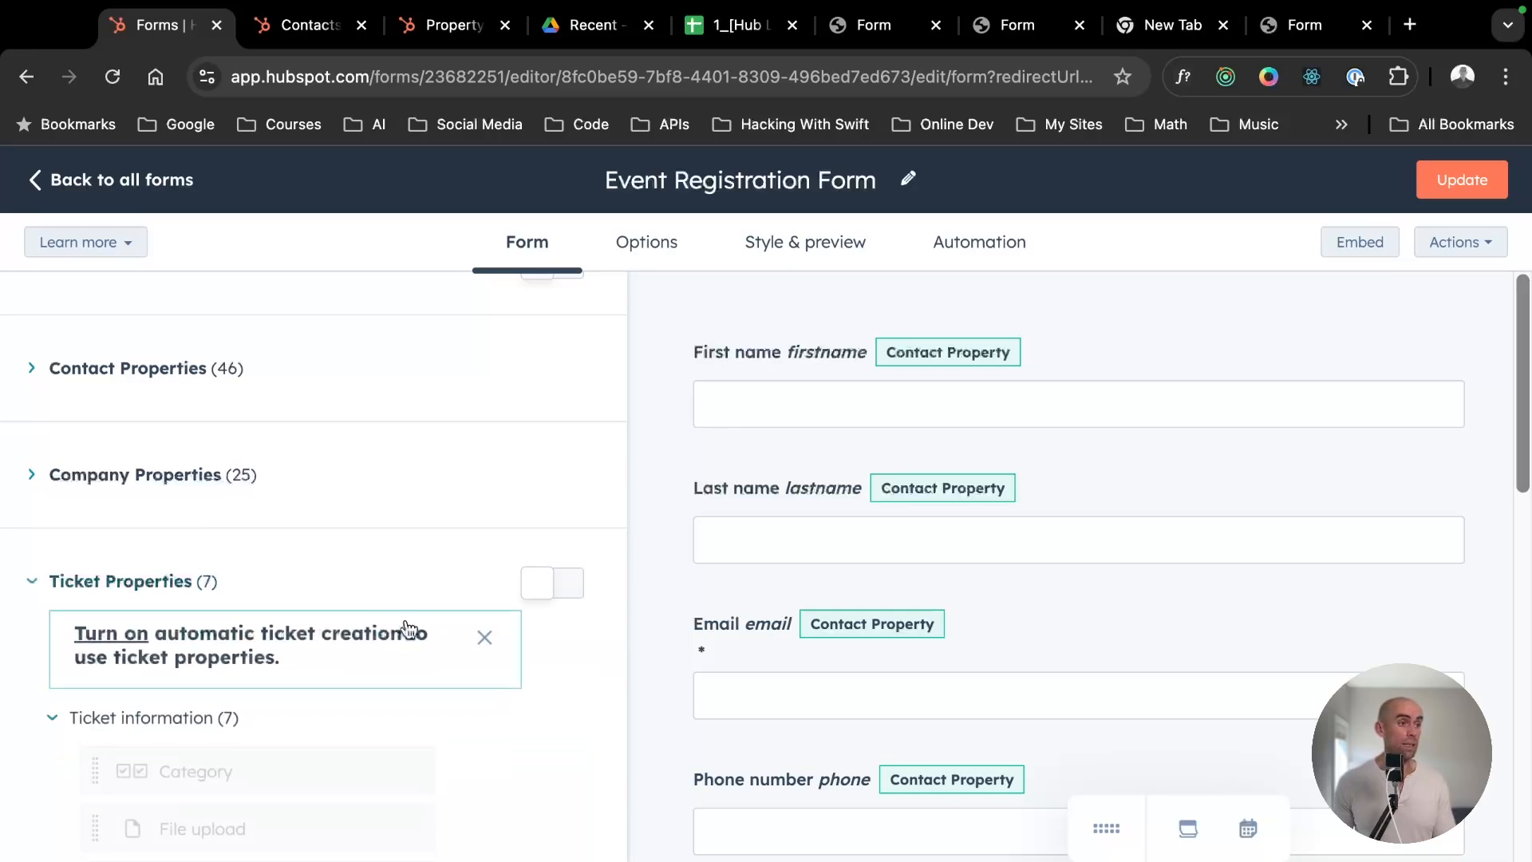
click(558, 585)
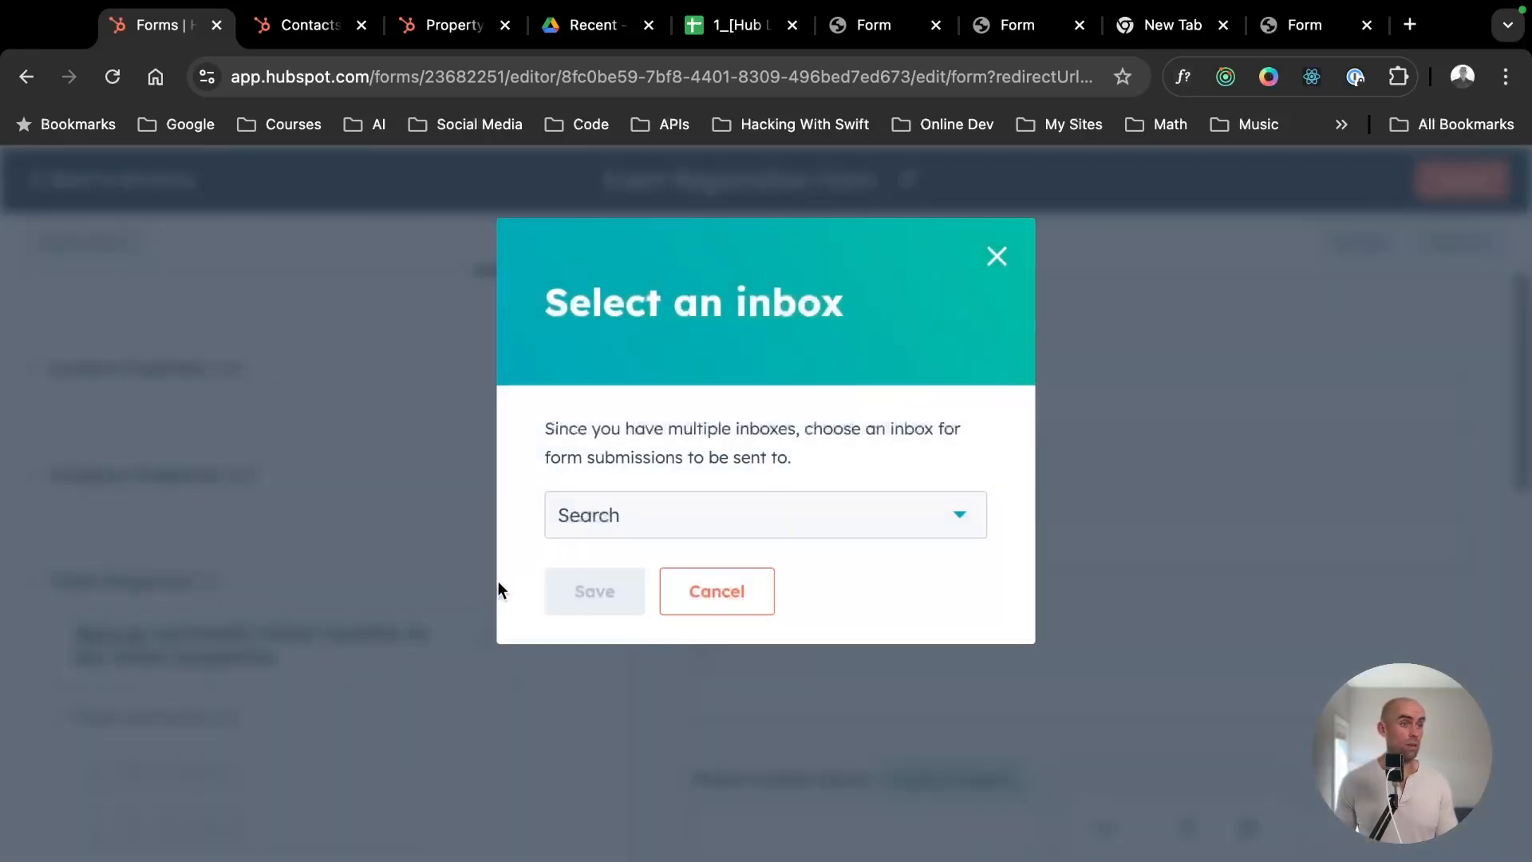
click(630, 520)
click(617, 576)
click(606, 599)
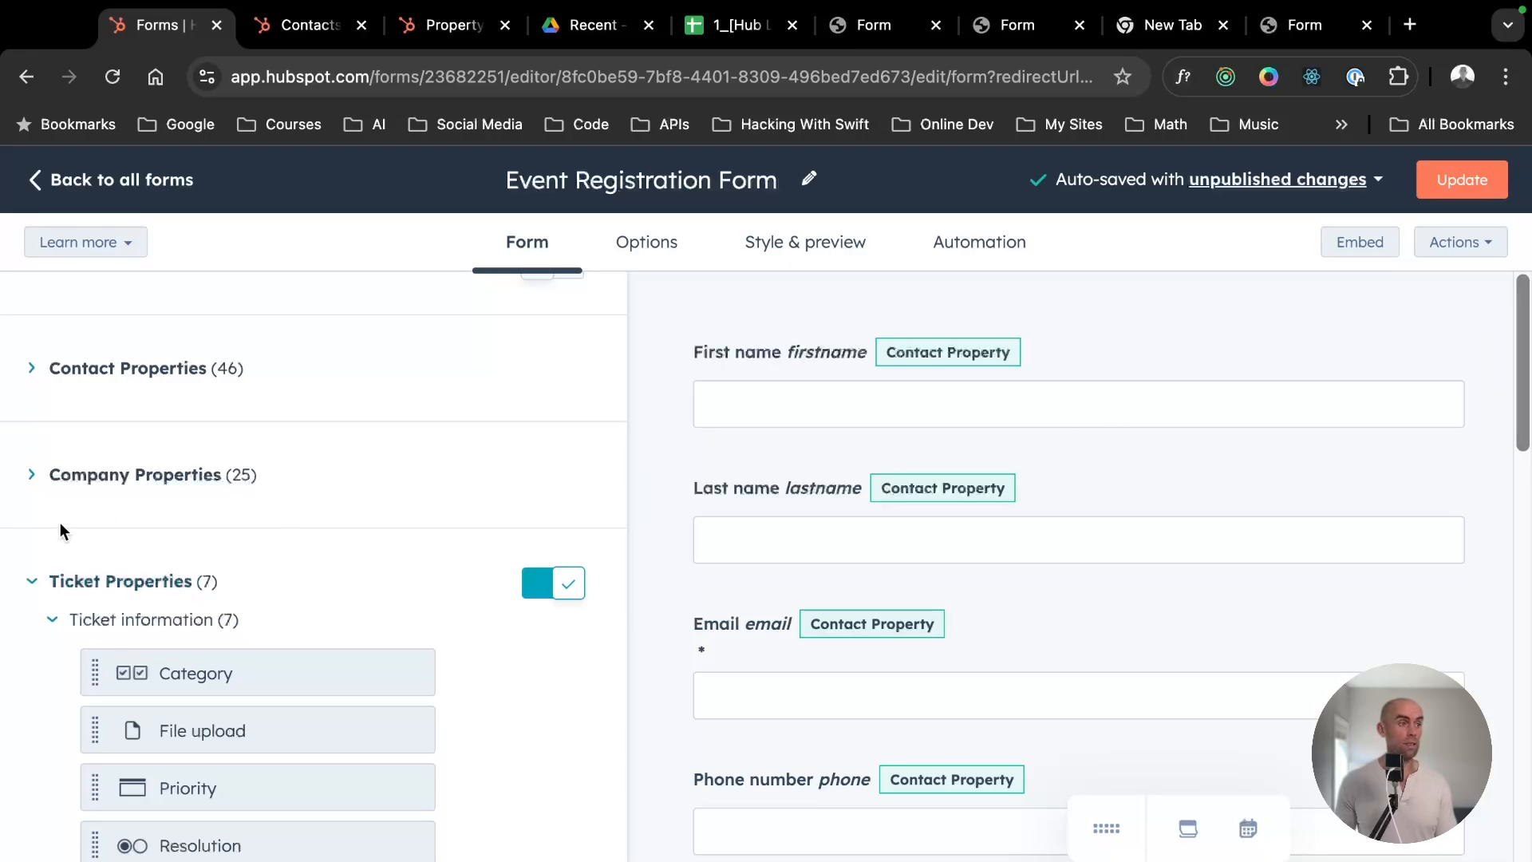
- Review the available ticket properties and the ticket fields in the form, and publish the updated form
scroll(321, 711, down, 5)
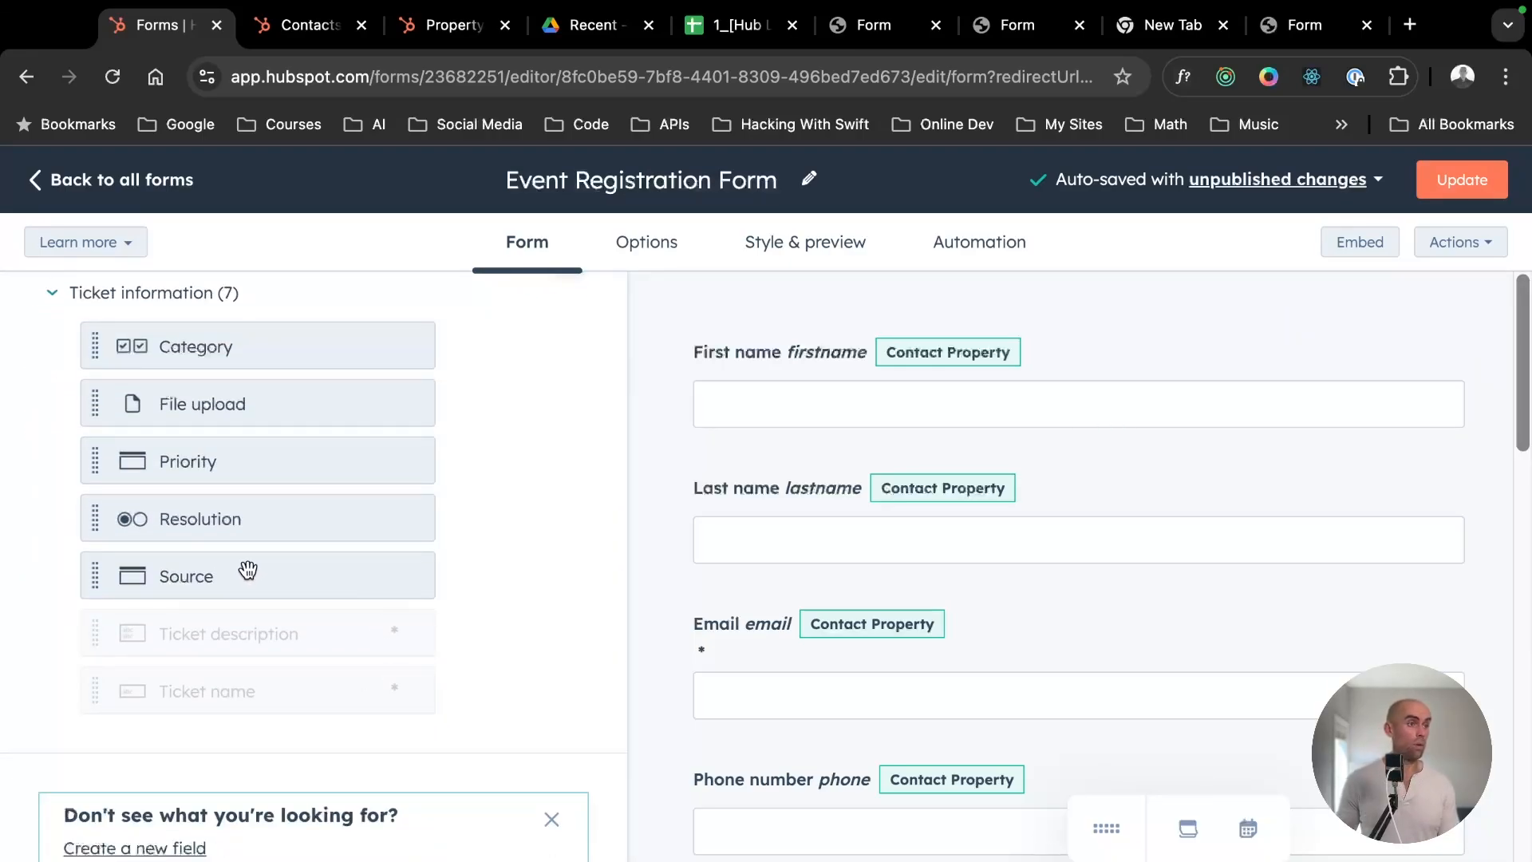
scroll(1026, 711, down, 15)
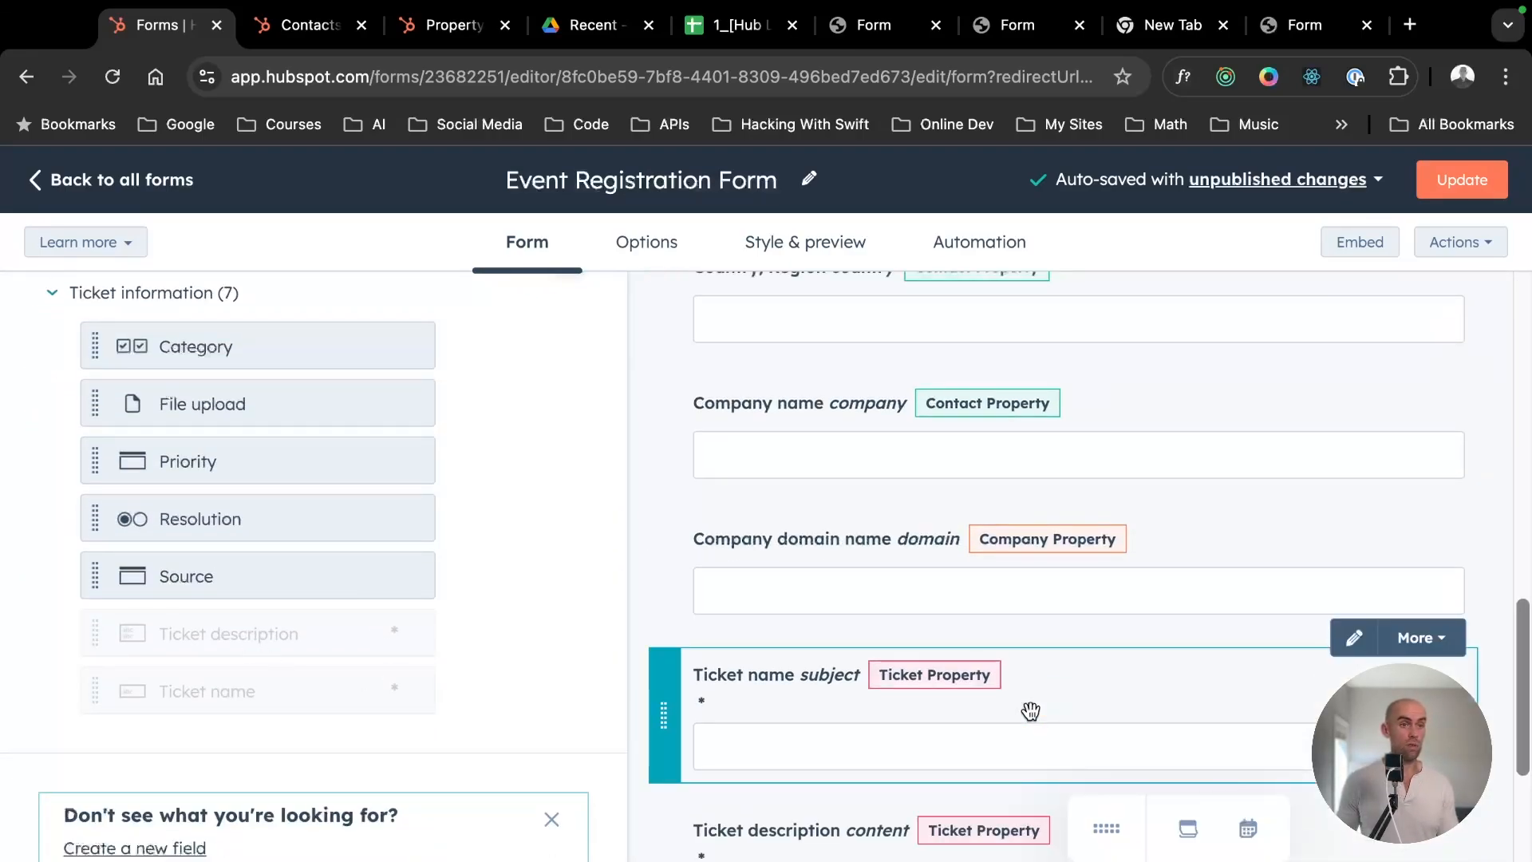
click(1451, 190)
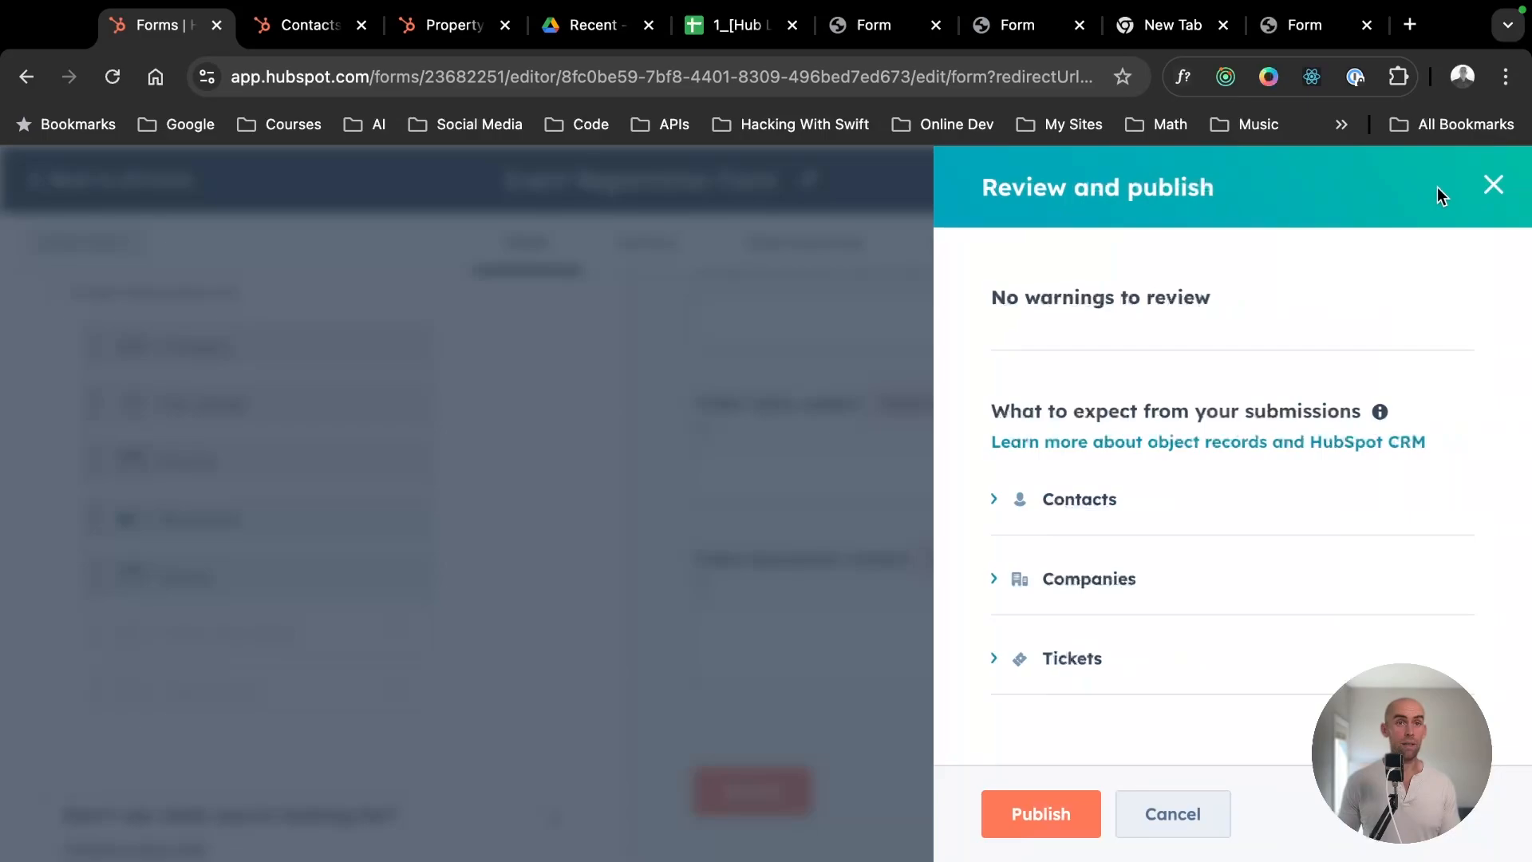
click(1019, 826)
- Copy the updated form's share link and load the live form in a new browser tab
click(722, 690)
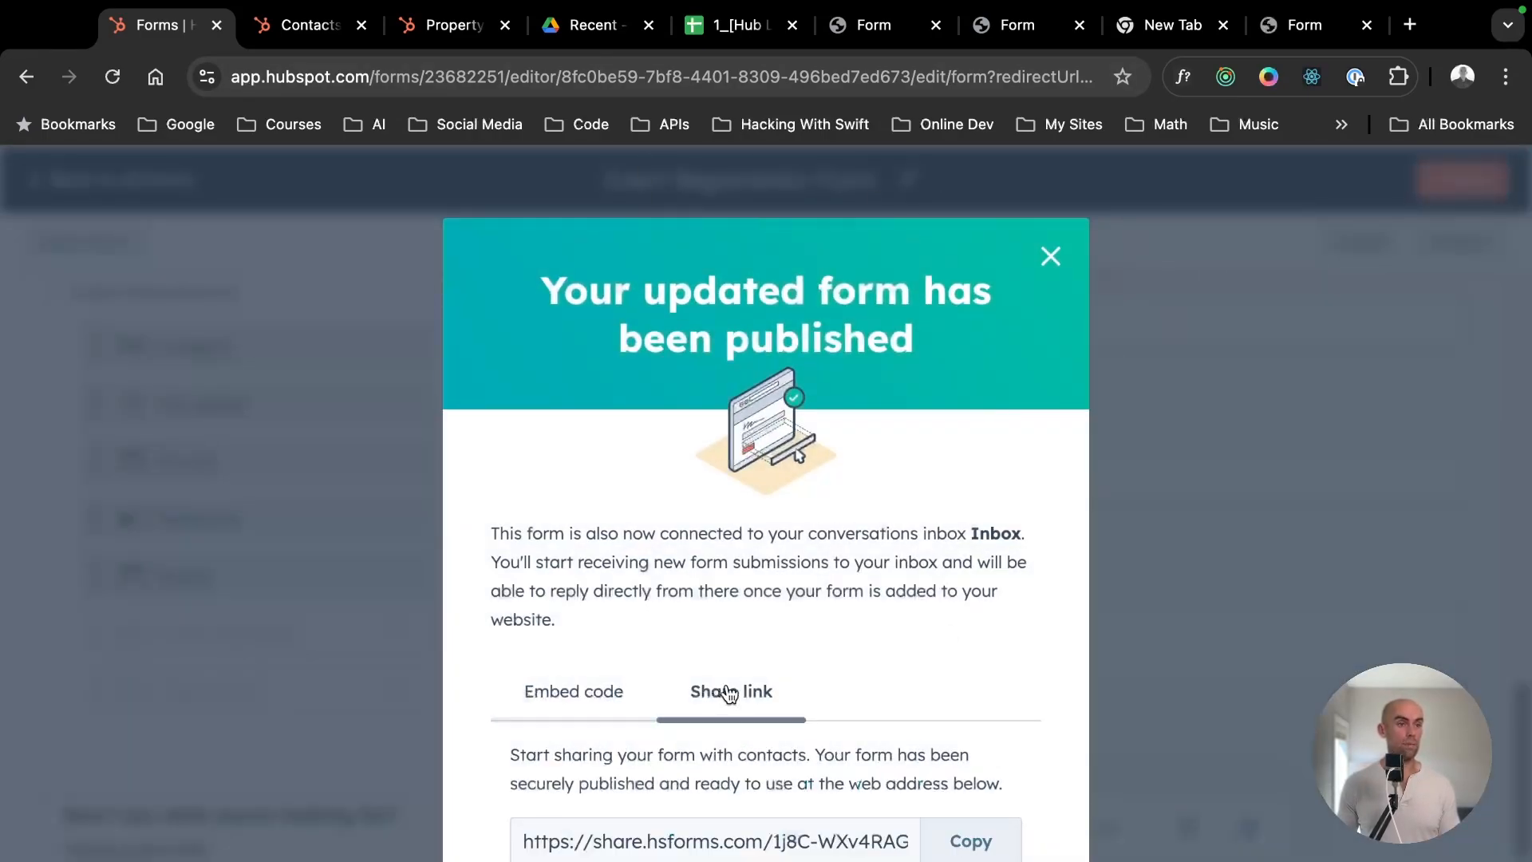
click(961, 841)
key(ctrl+t)
key(ctrl+v)
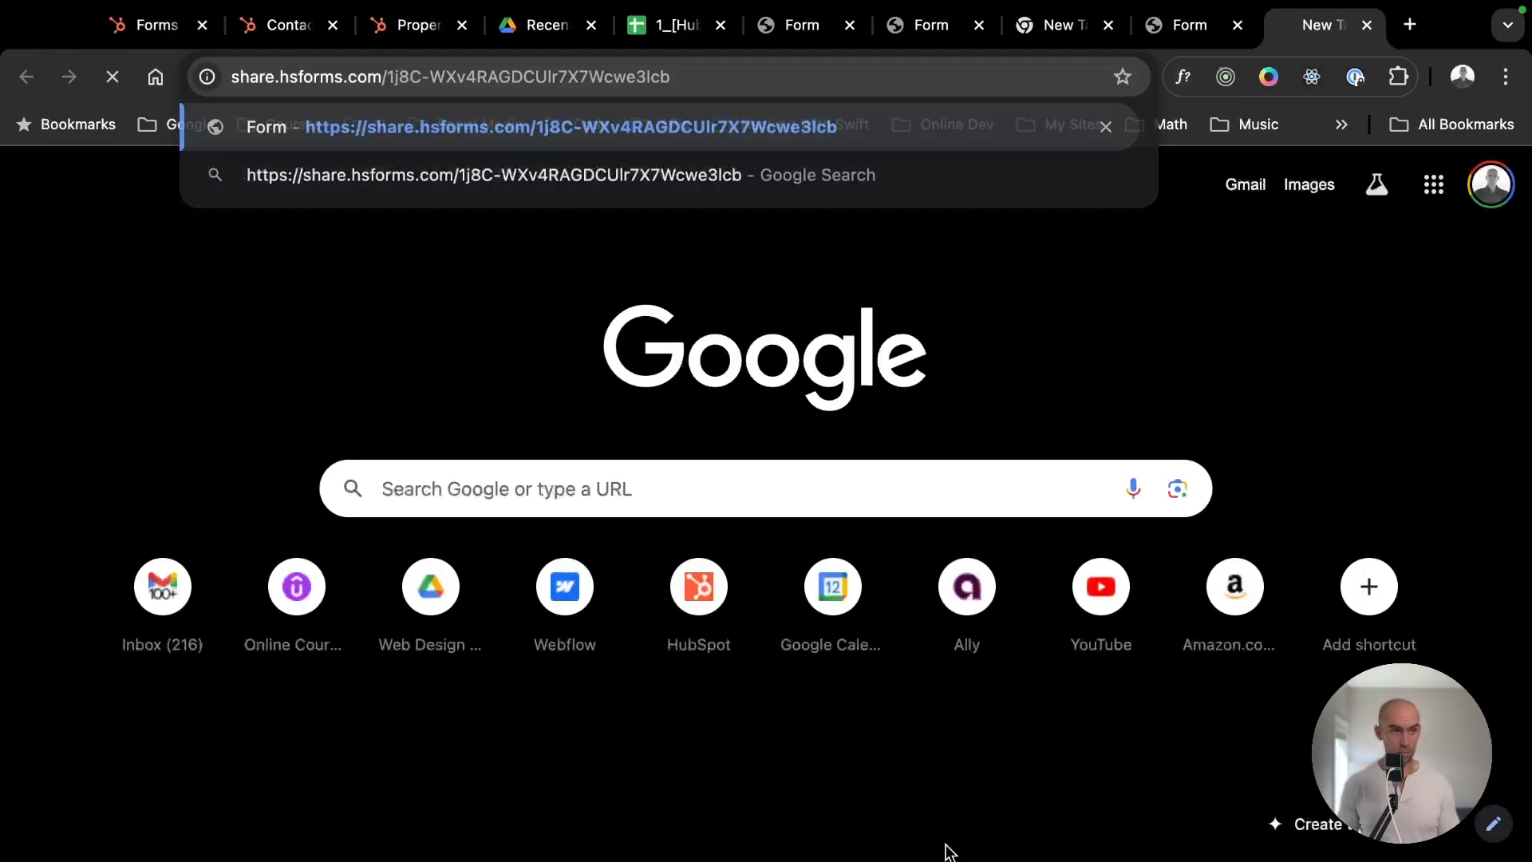
key(Return)
- Fill in ticket name "Help I have a customer support issue" and ticket description "Please get back to me, please :)", and submit the form
scroll(493, 527, down, 10)
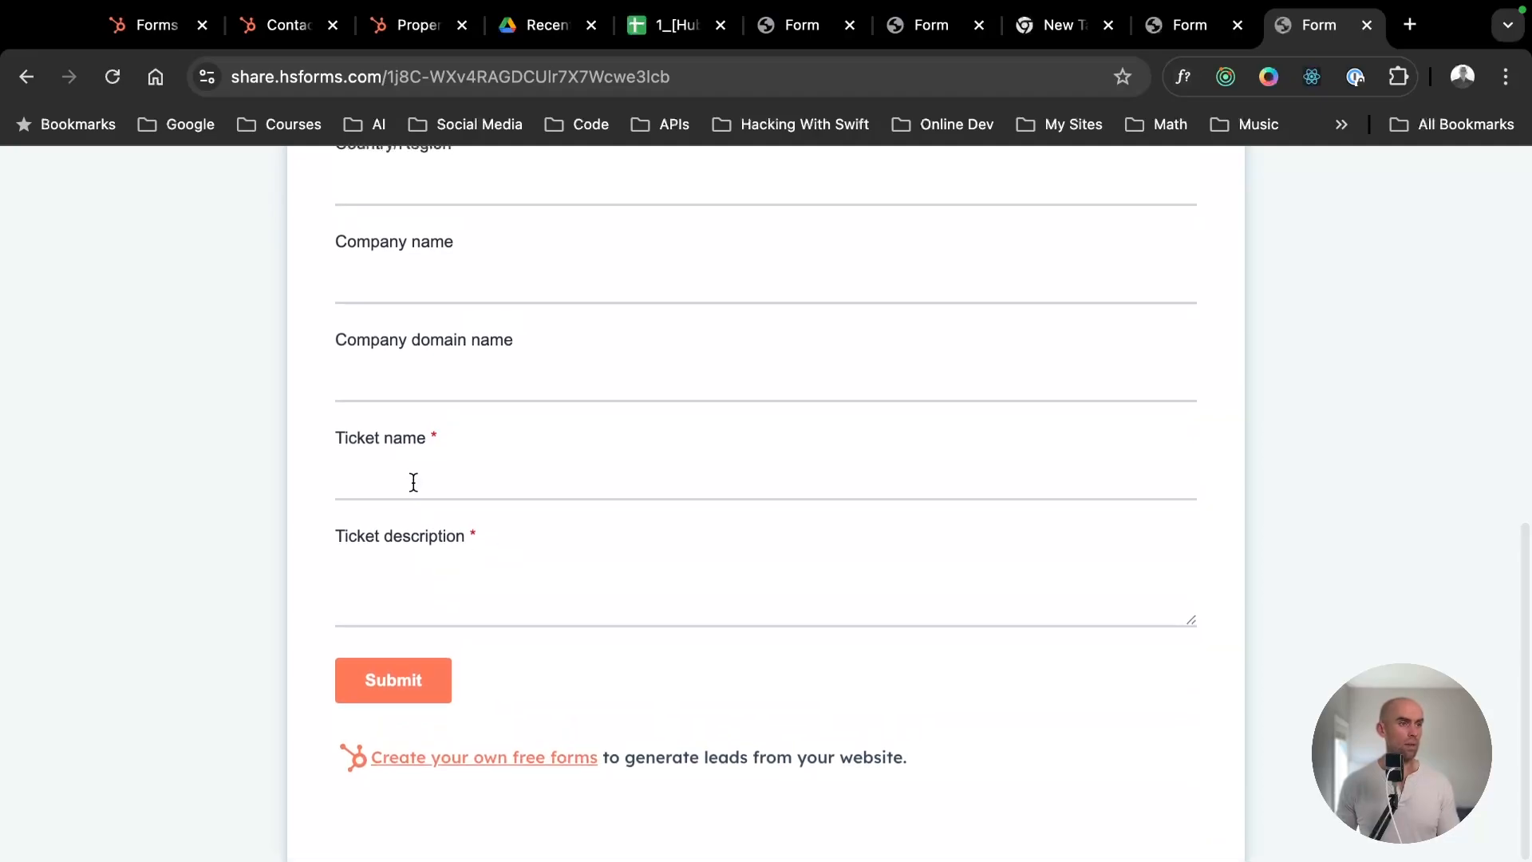
click(414, 479)
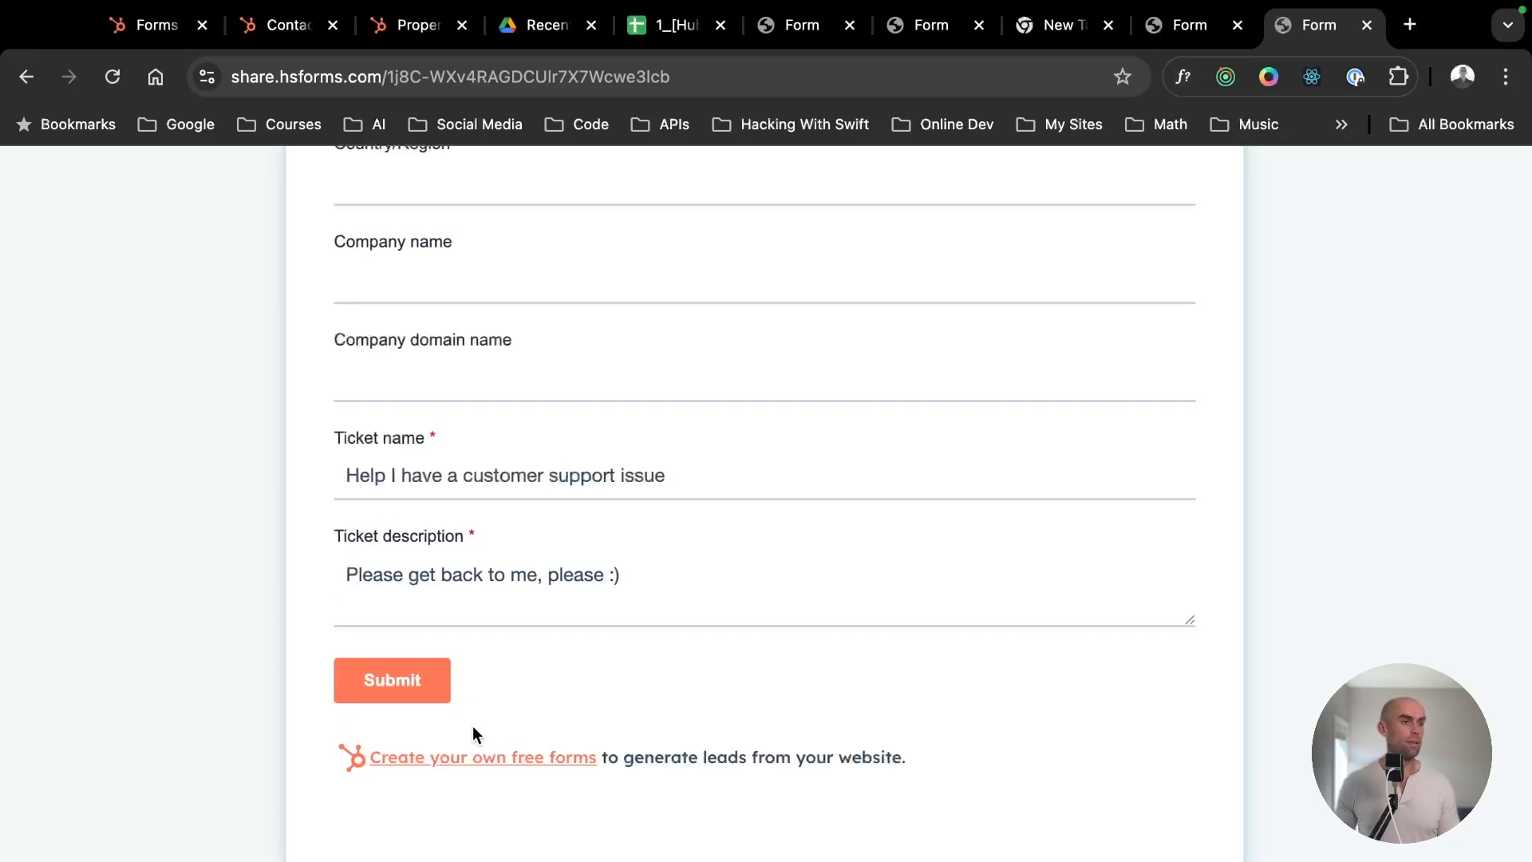
click(420, 683)
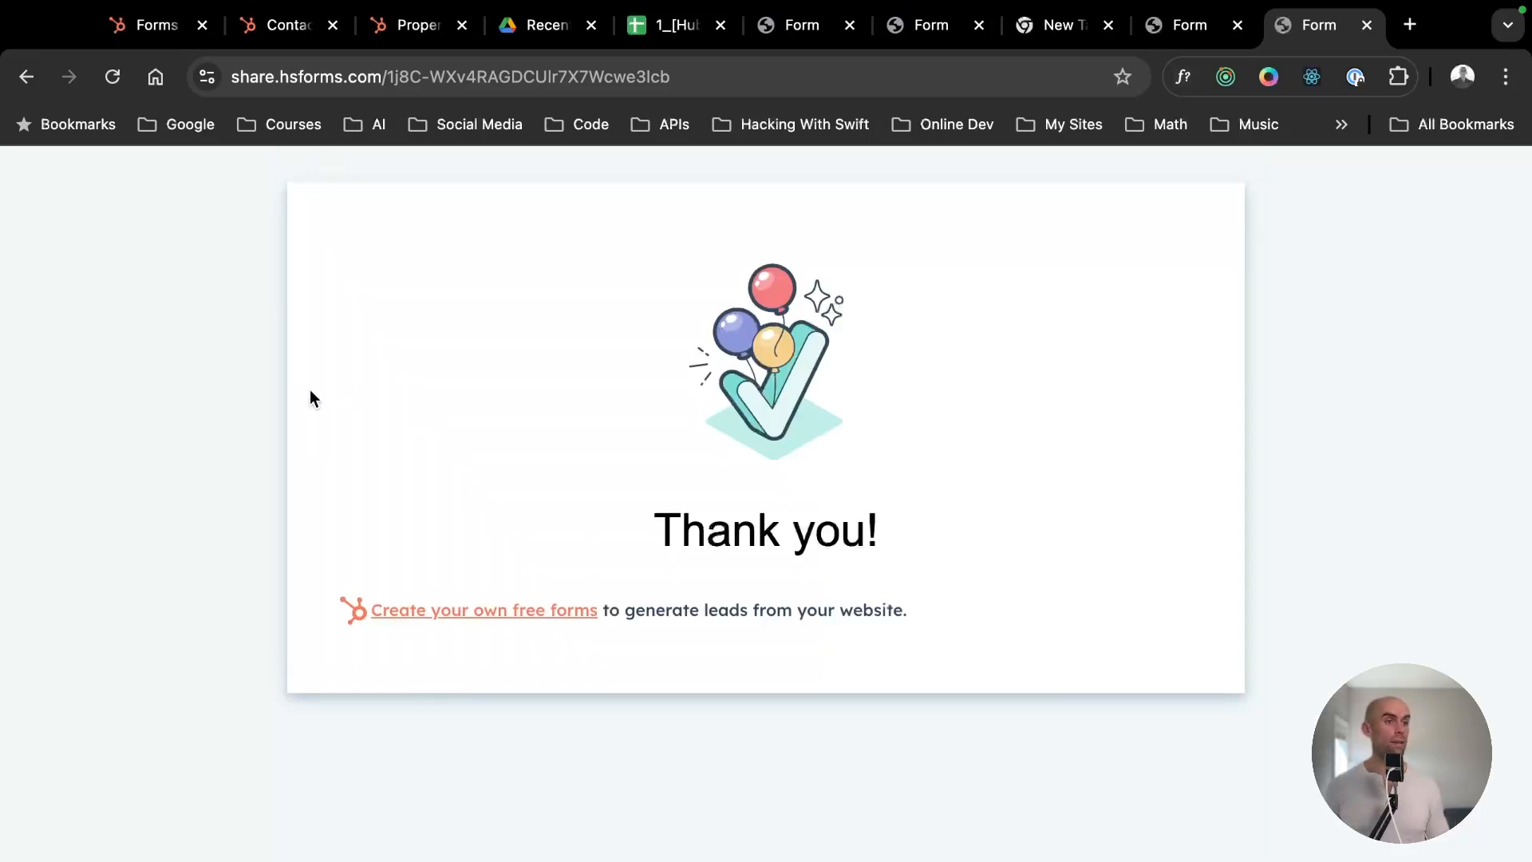
- Leave the form editor and open the submitter's contact record to check its latest form submission and associated tickets
click(183, 30)
click(1050, 257)
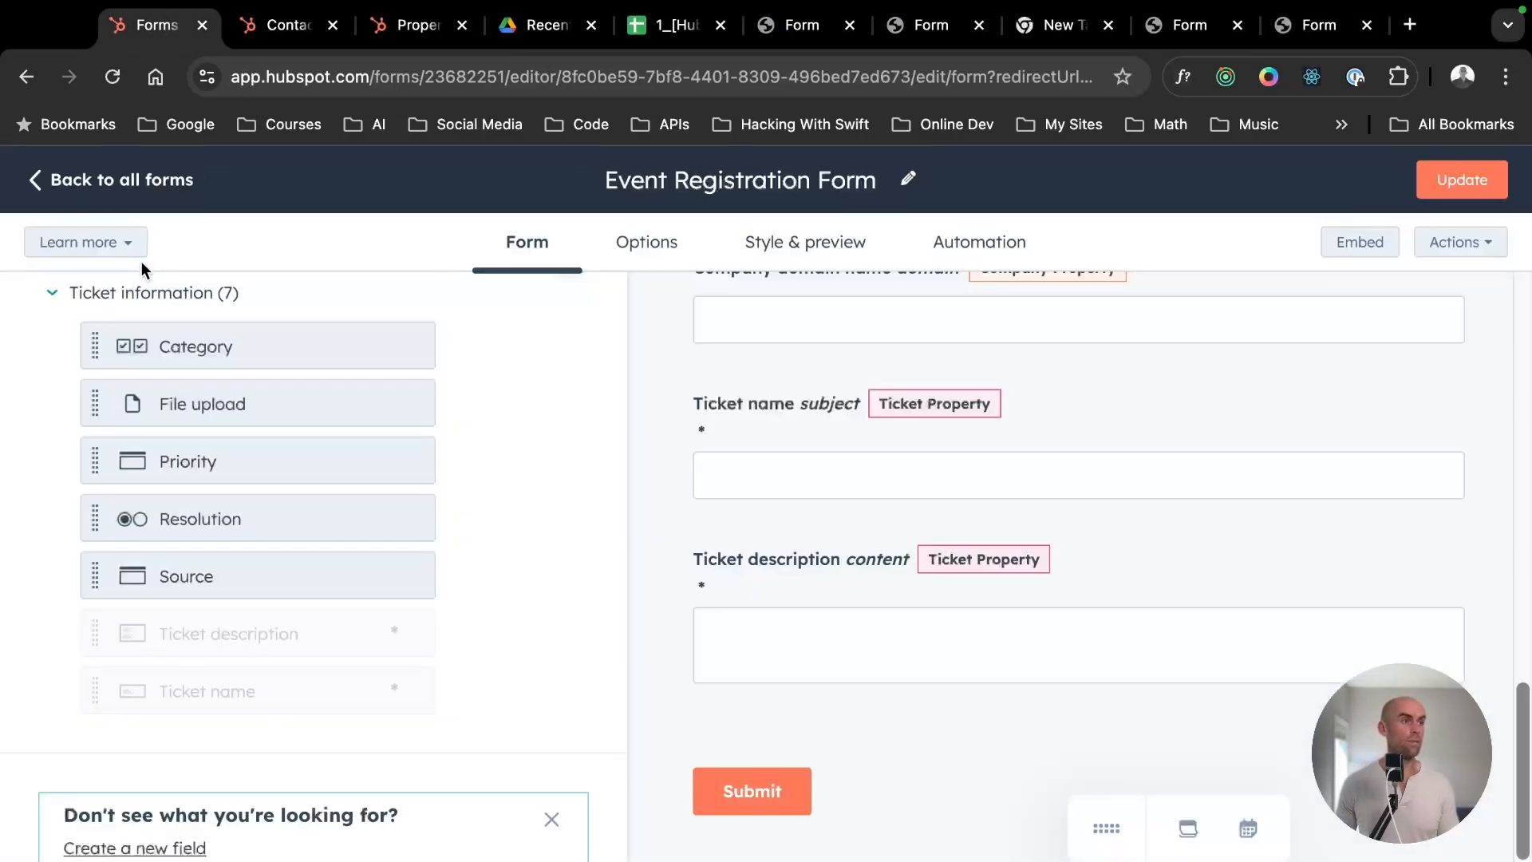
click(42, 178)
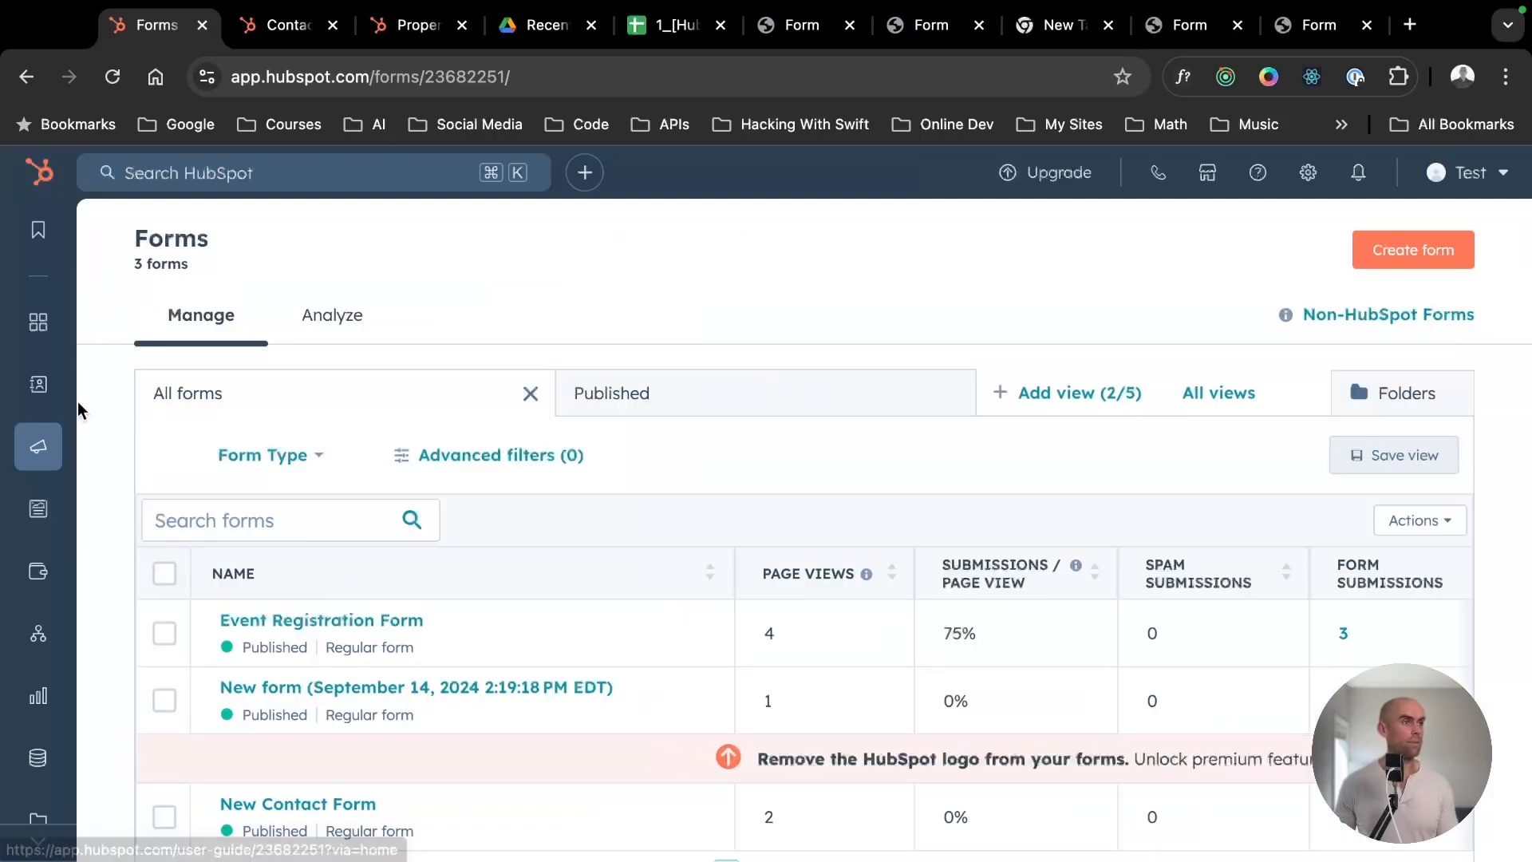
mouse_move(40, 386)
click(159, 385)
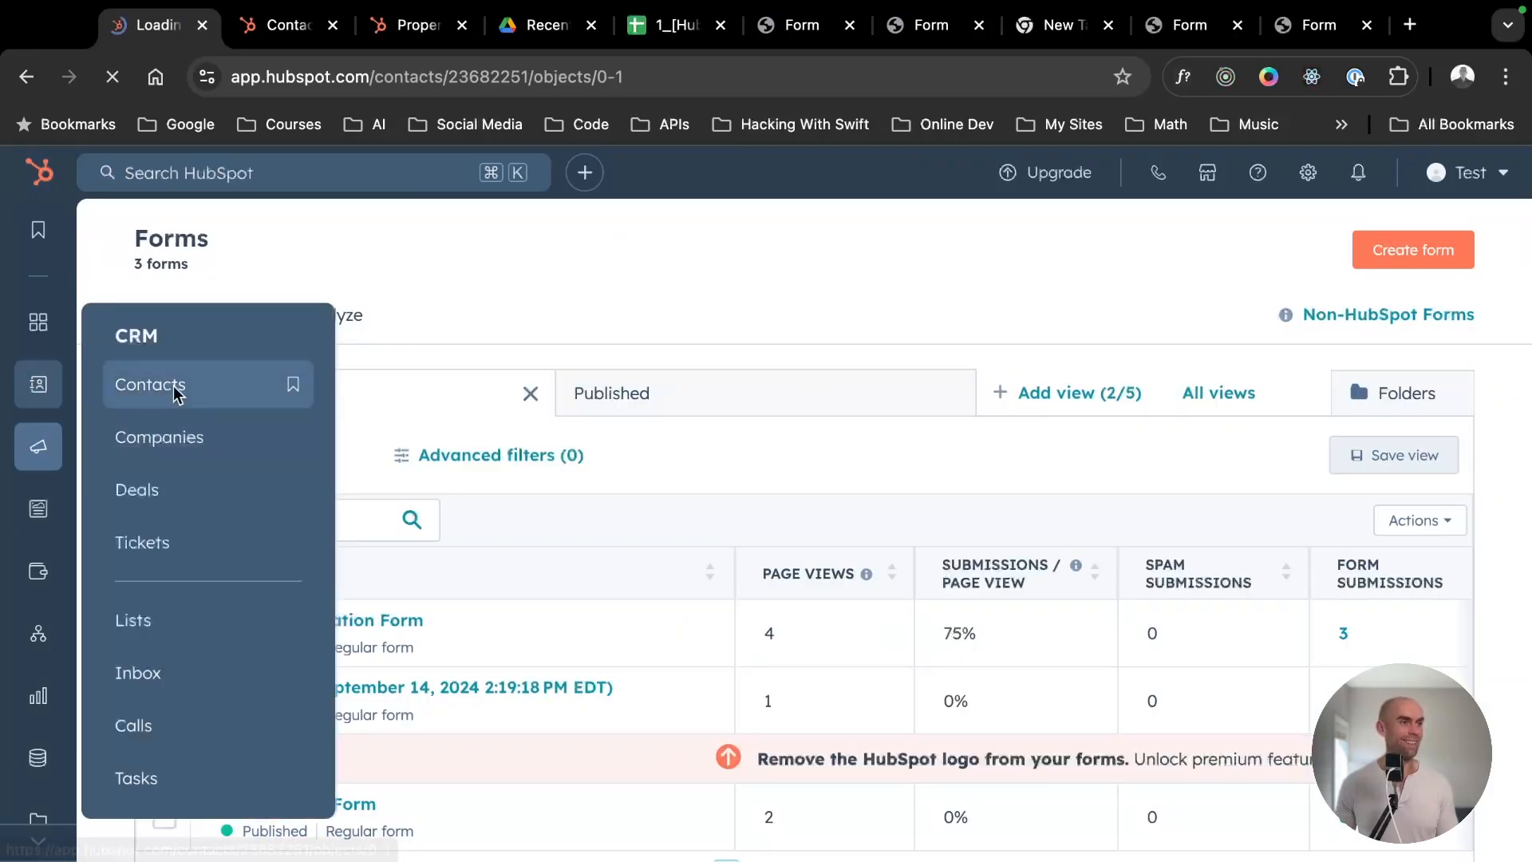
click(276, 539)
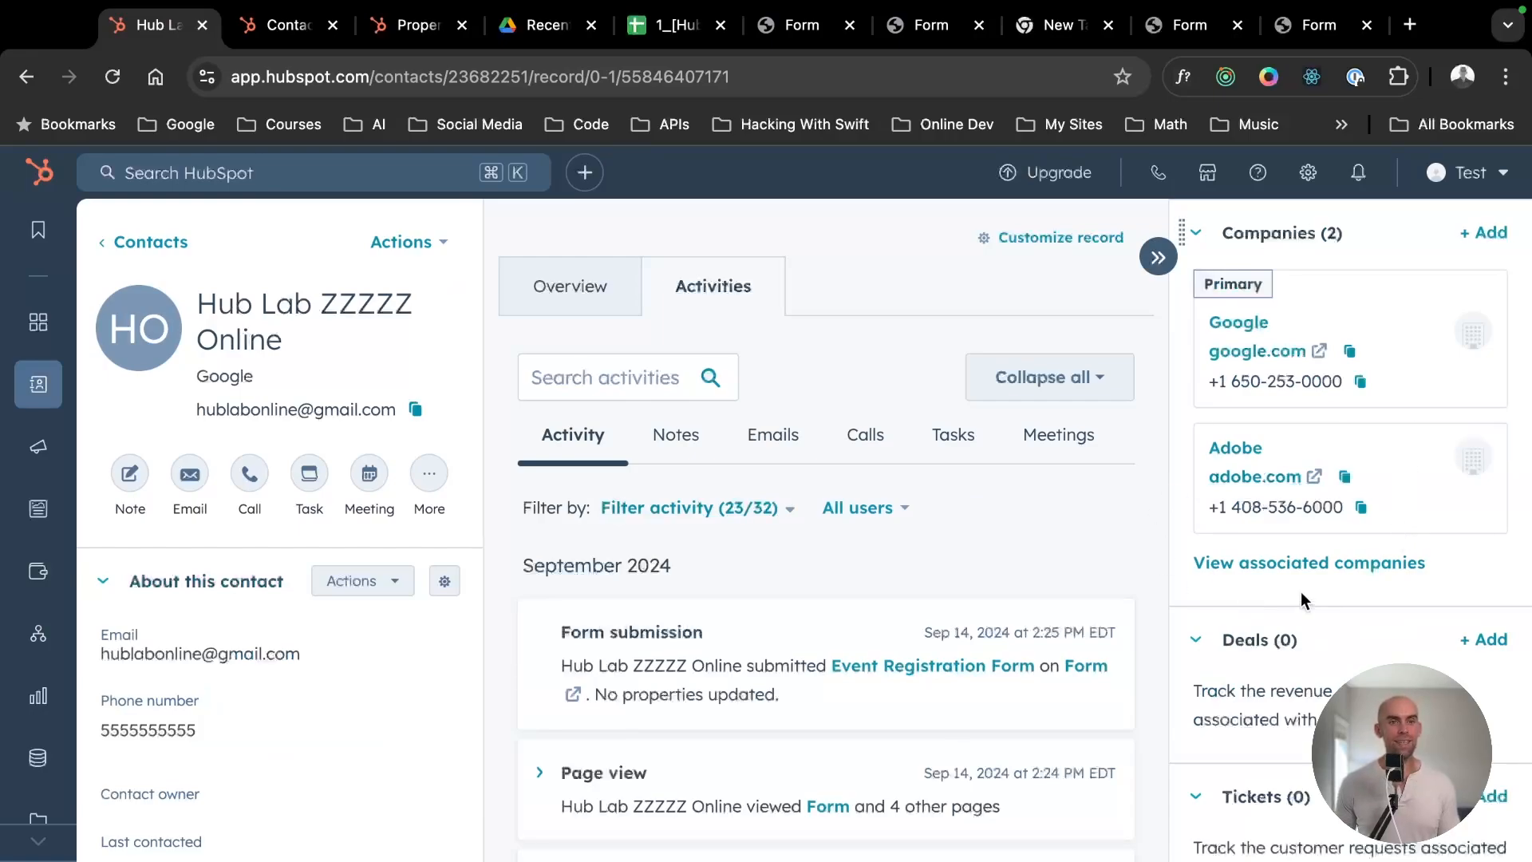
scroll(1300, 591, down, 2)
scroll(1285, 594, down, 4)
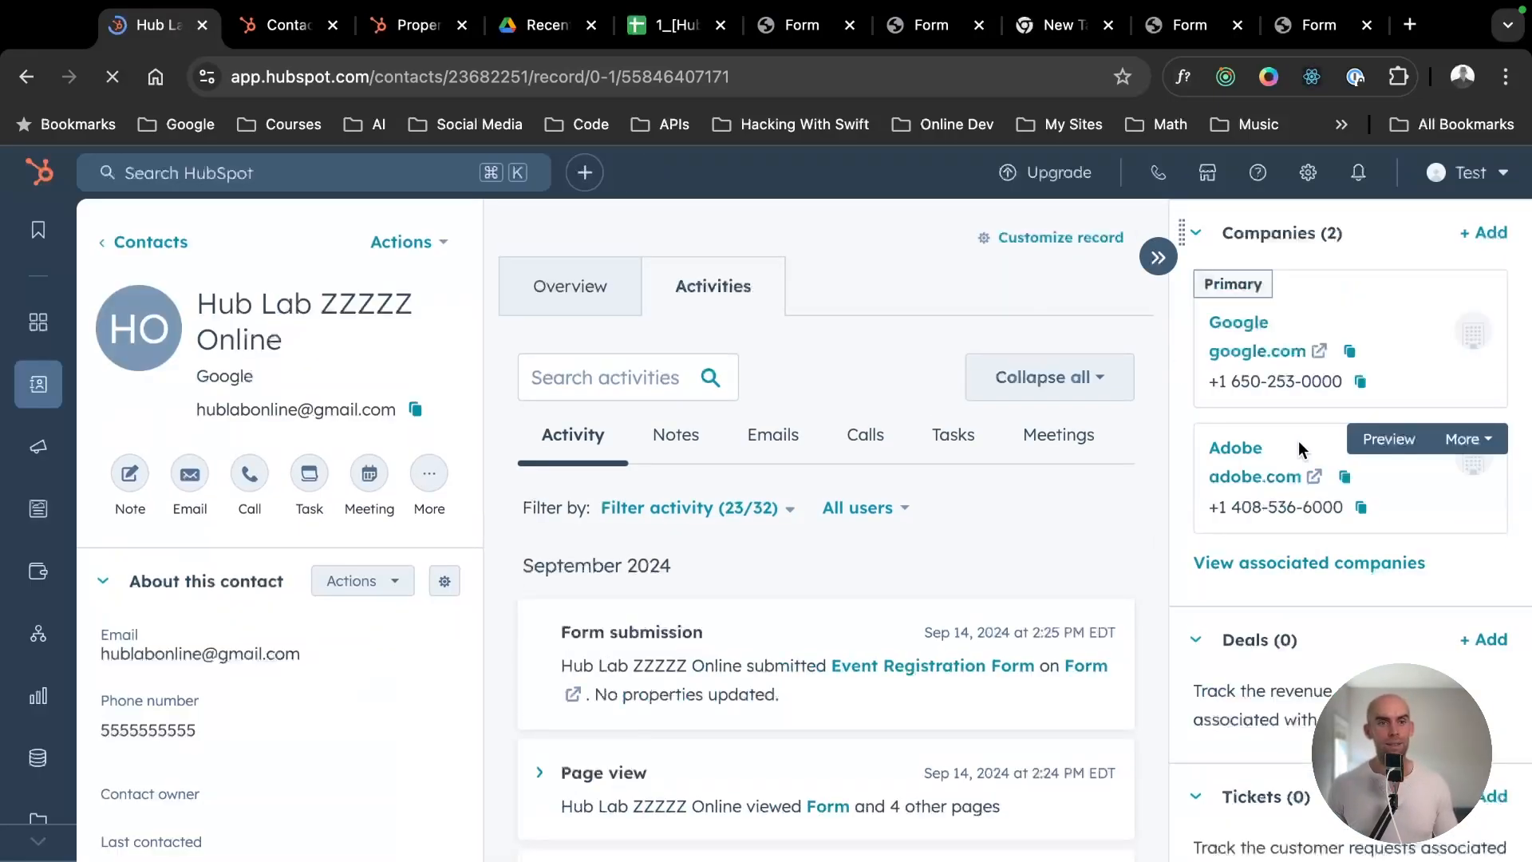
- Check the Support Pipeline tickets board for the submitted ticket, and return to the forms list
mouse_move(39, 384)
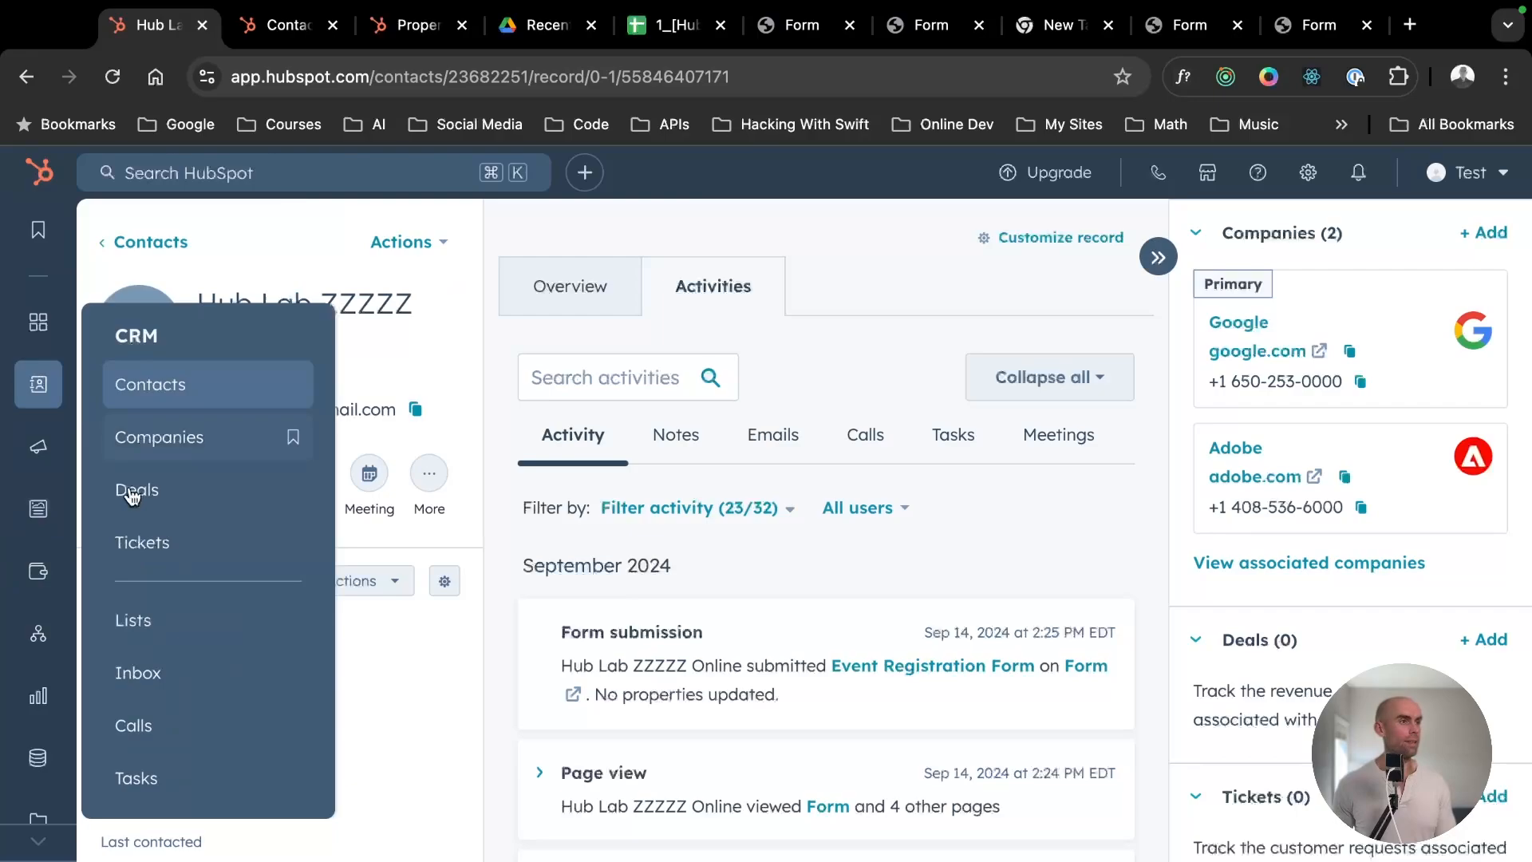
click(166, 546)
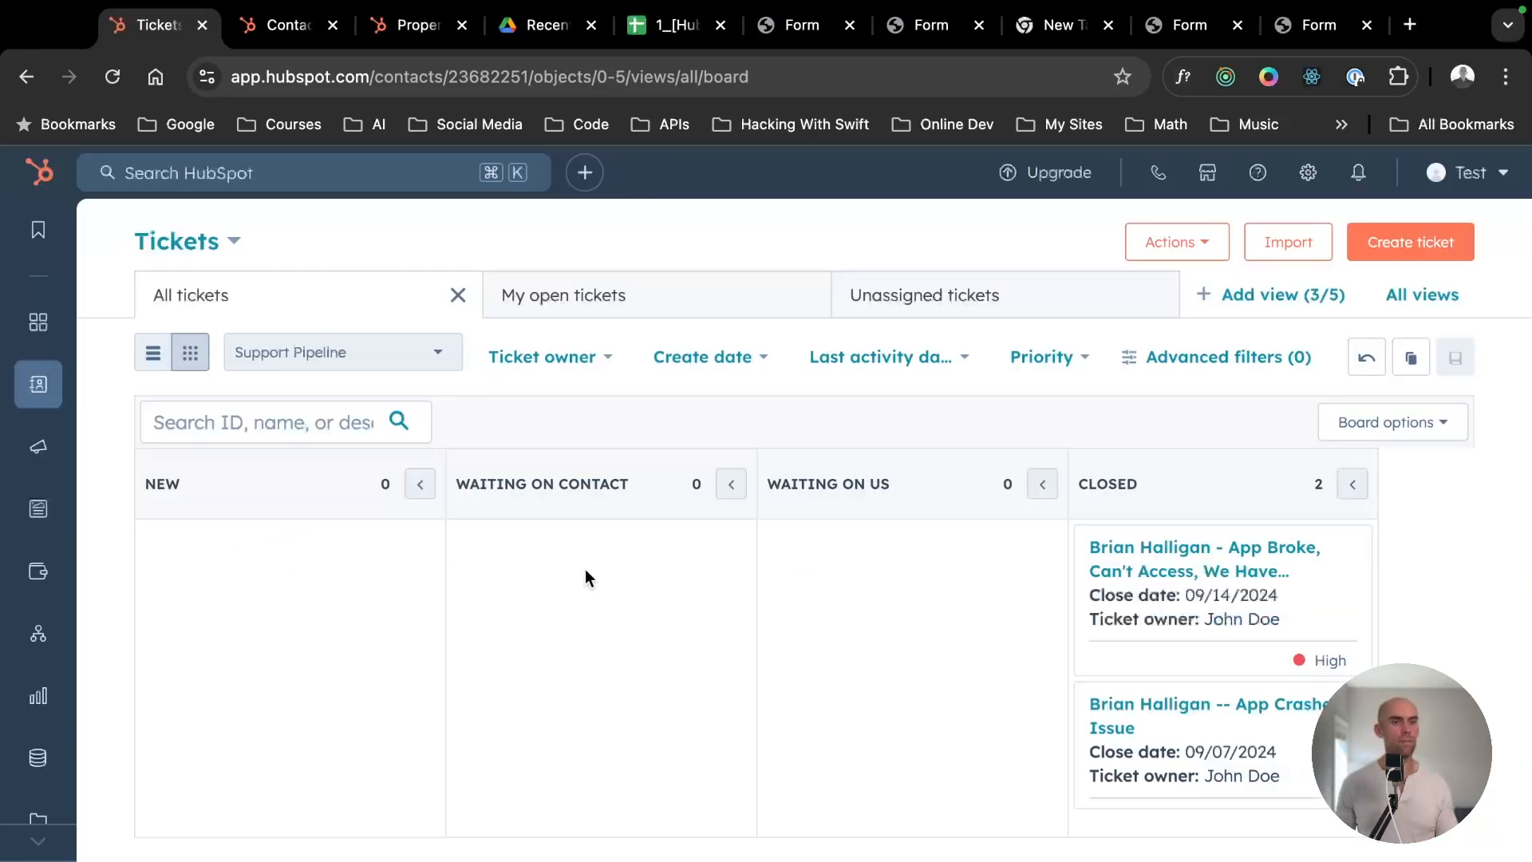
mouse_move(38, 383)
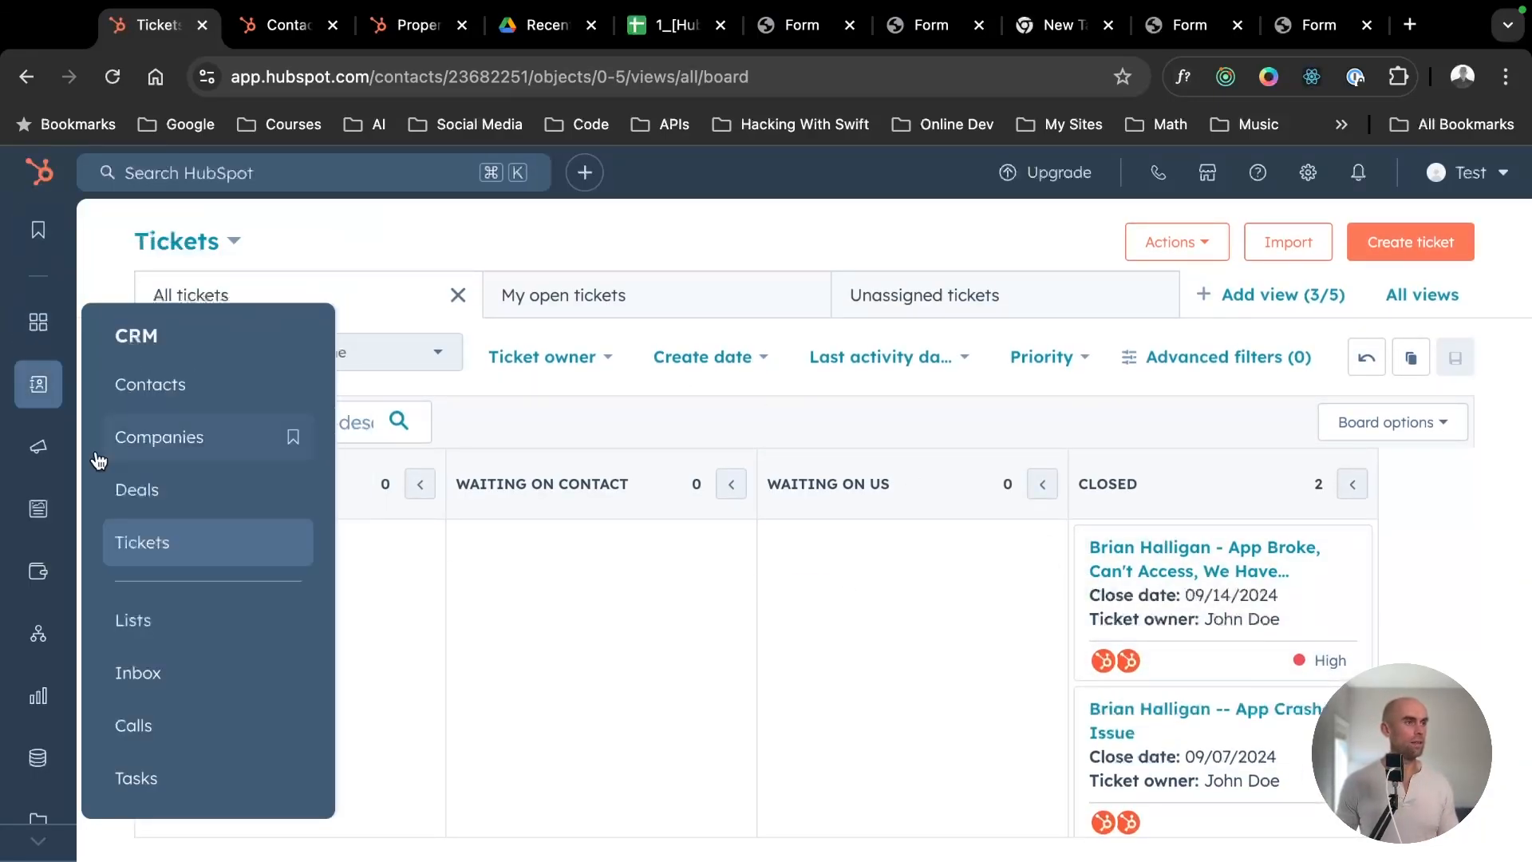
mouse_move(35, 447)
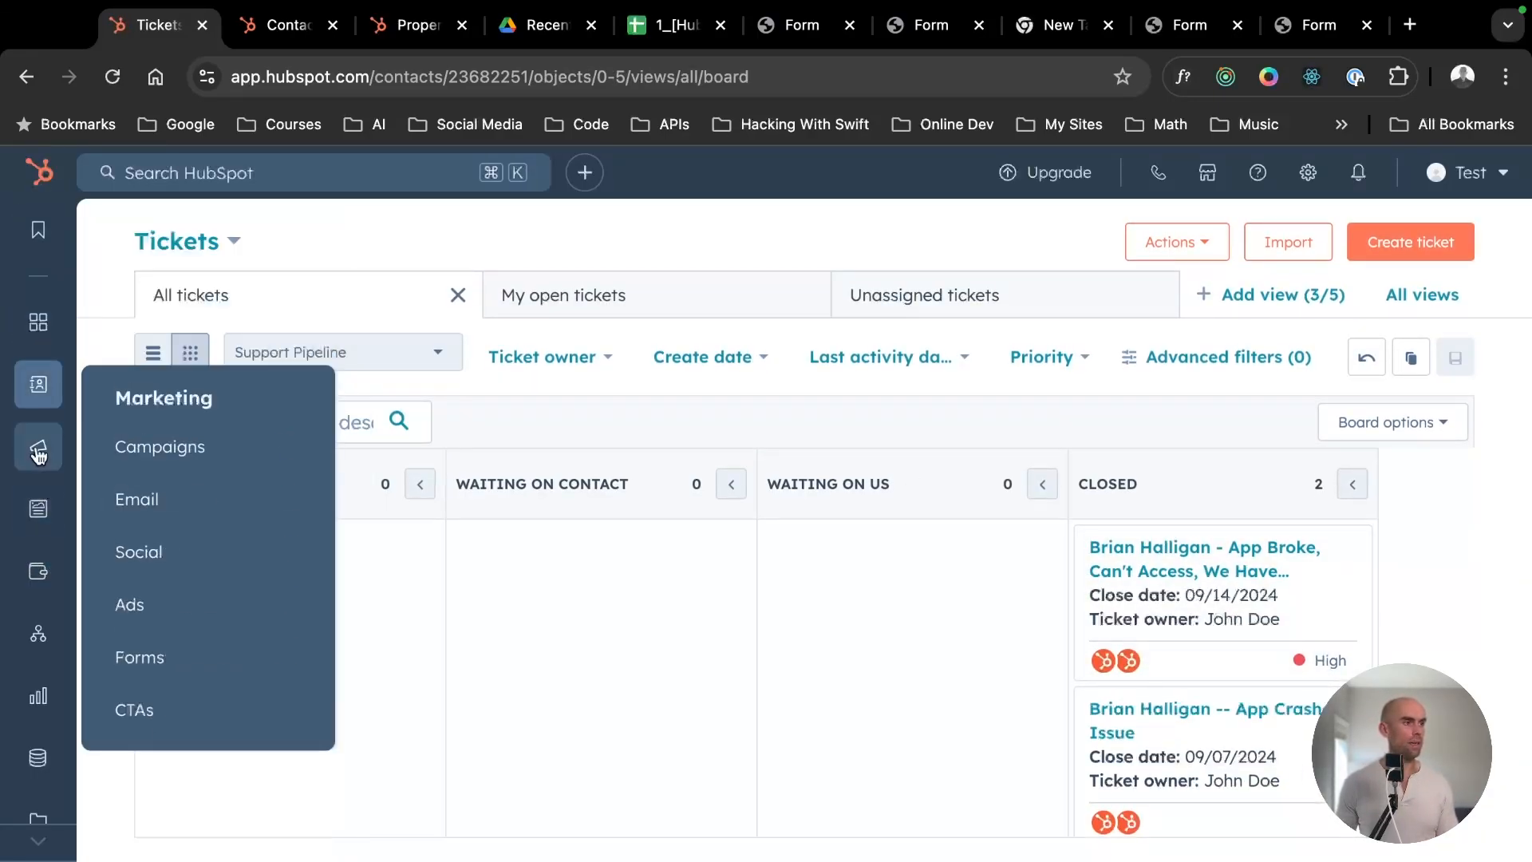
click(167, 675)
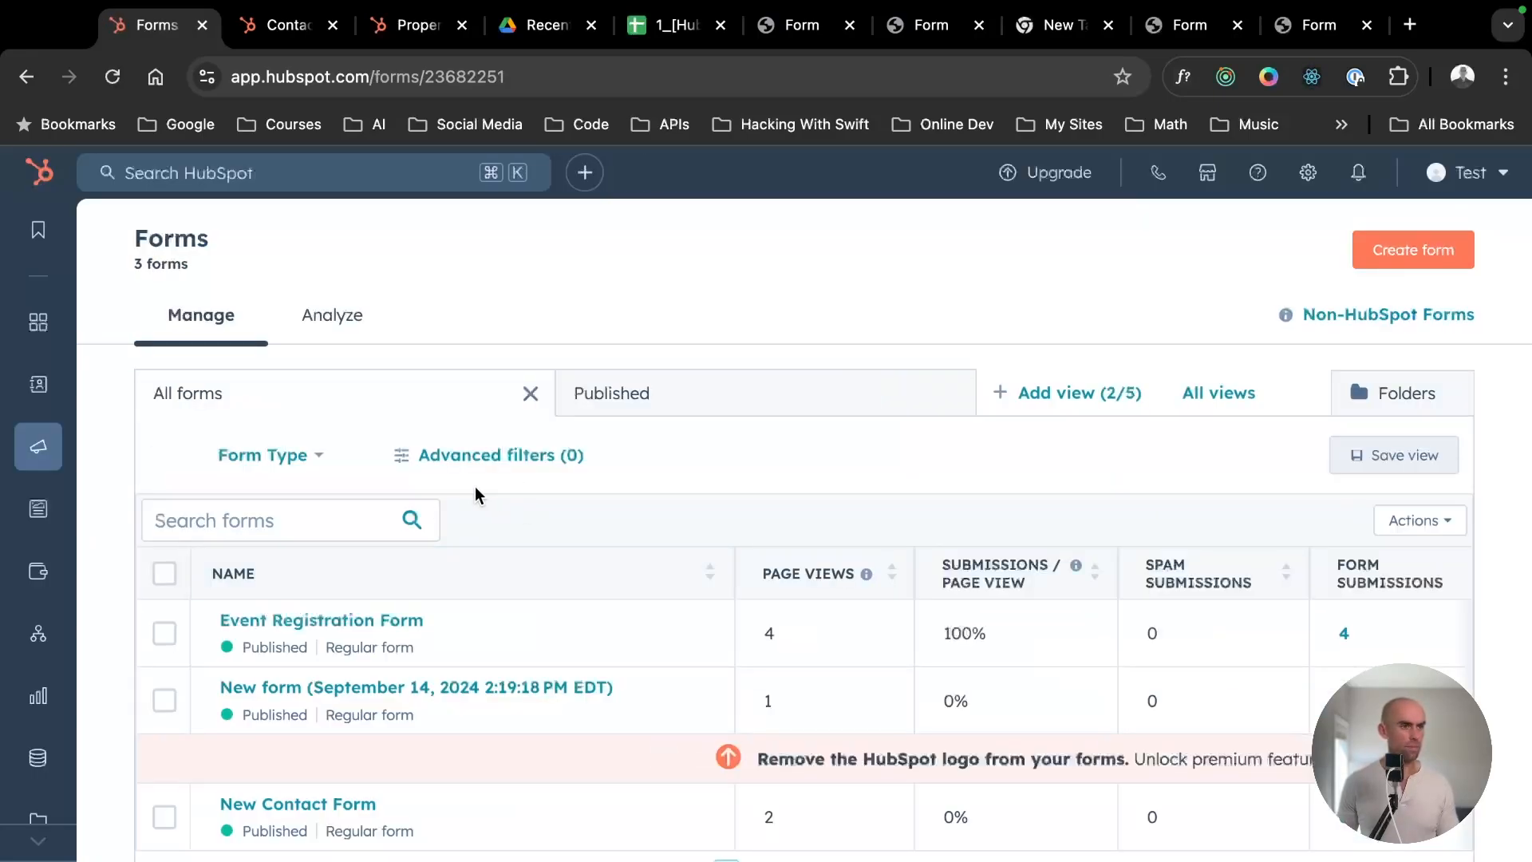
- Open the Event Registration Form's submissions list, dismissing the feedback survey and the new-view tip
scroll(474, 495, down, 2)
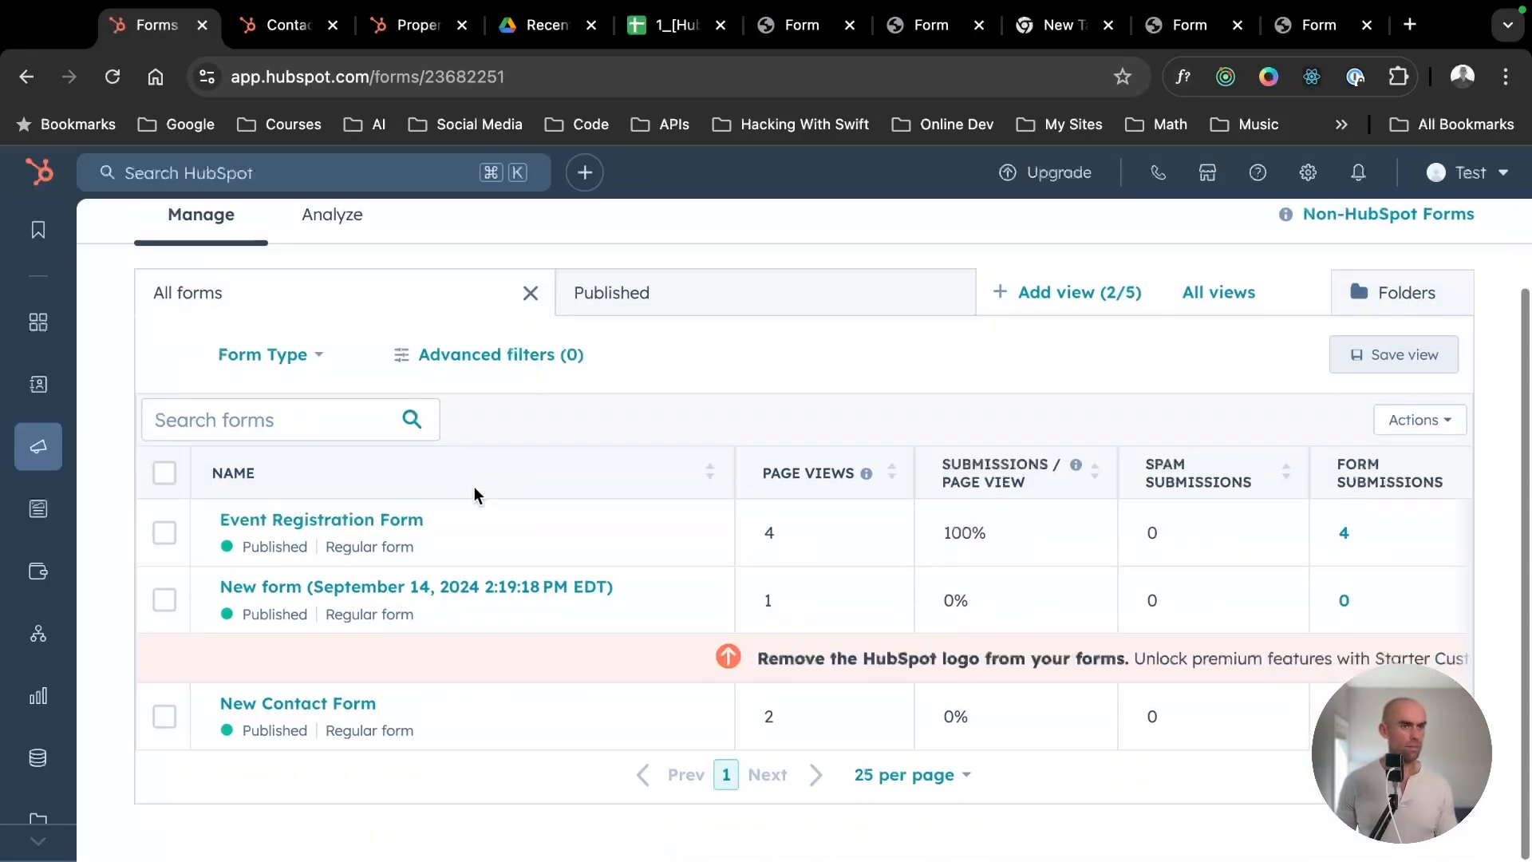
click(295, 527)
scroll(591, 509, down, 3)
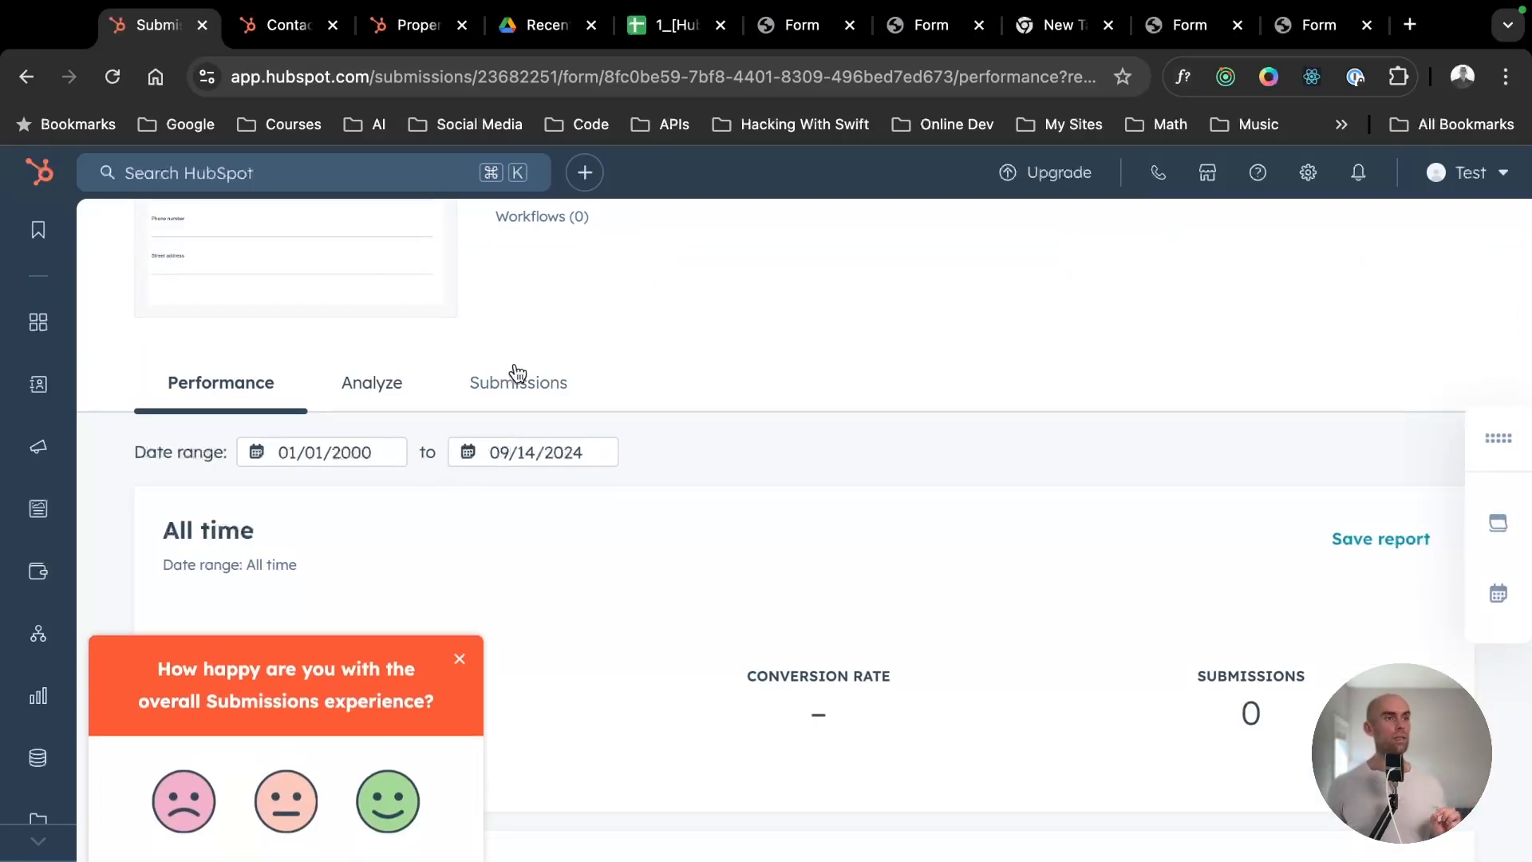
click(459, 642)
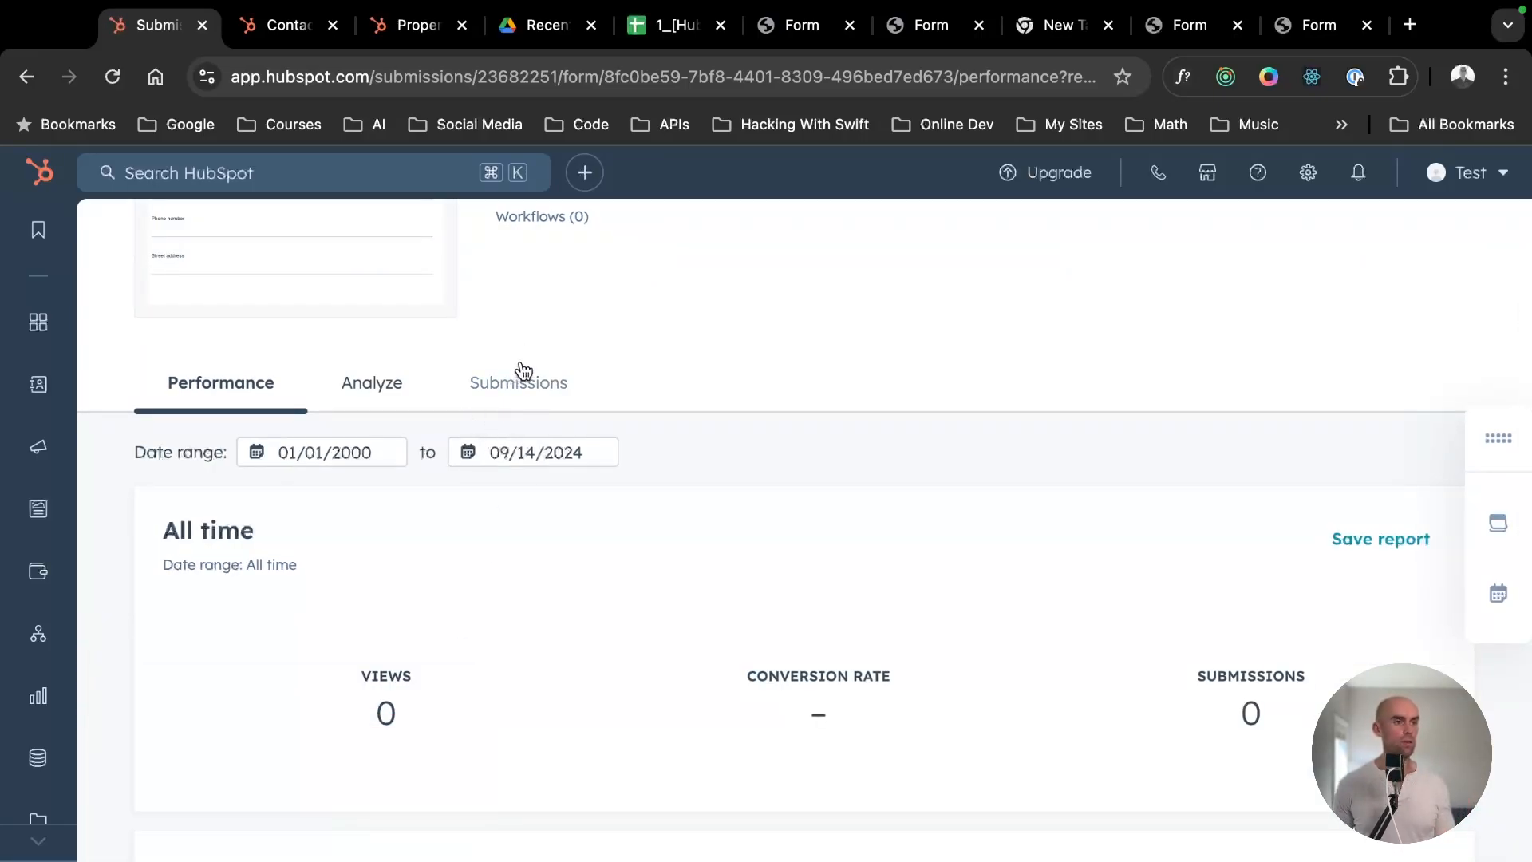
click(522, 375)
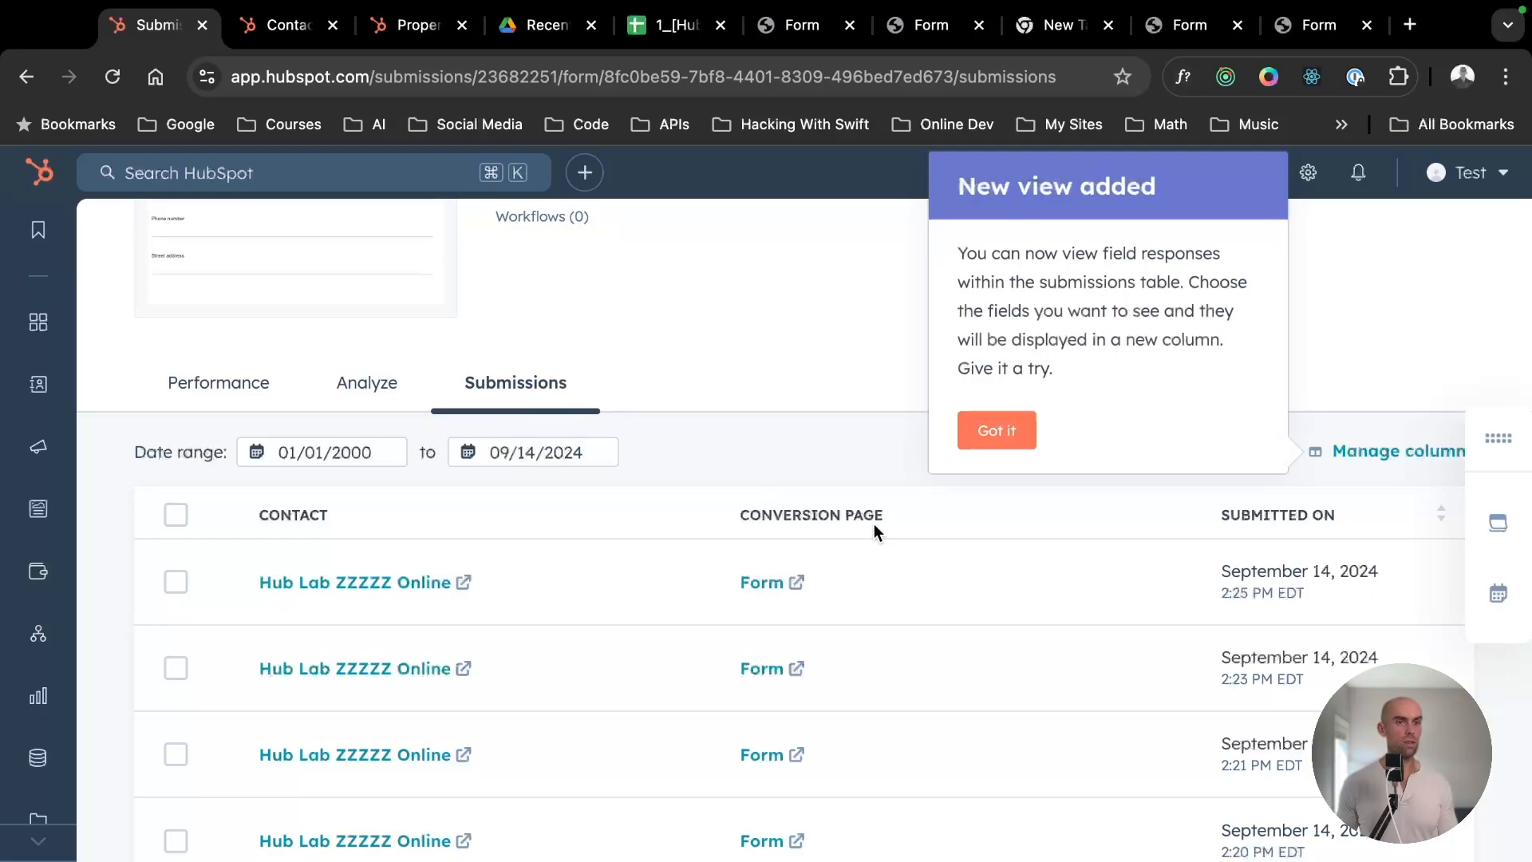
click(1001, 431)
- View the submission details of the form's most recent entry, including the contact and ticket records
click(567, 584)
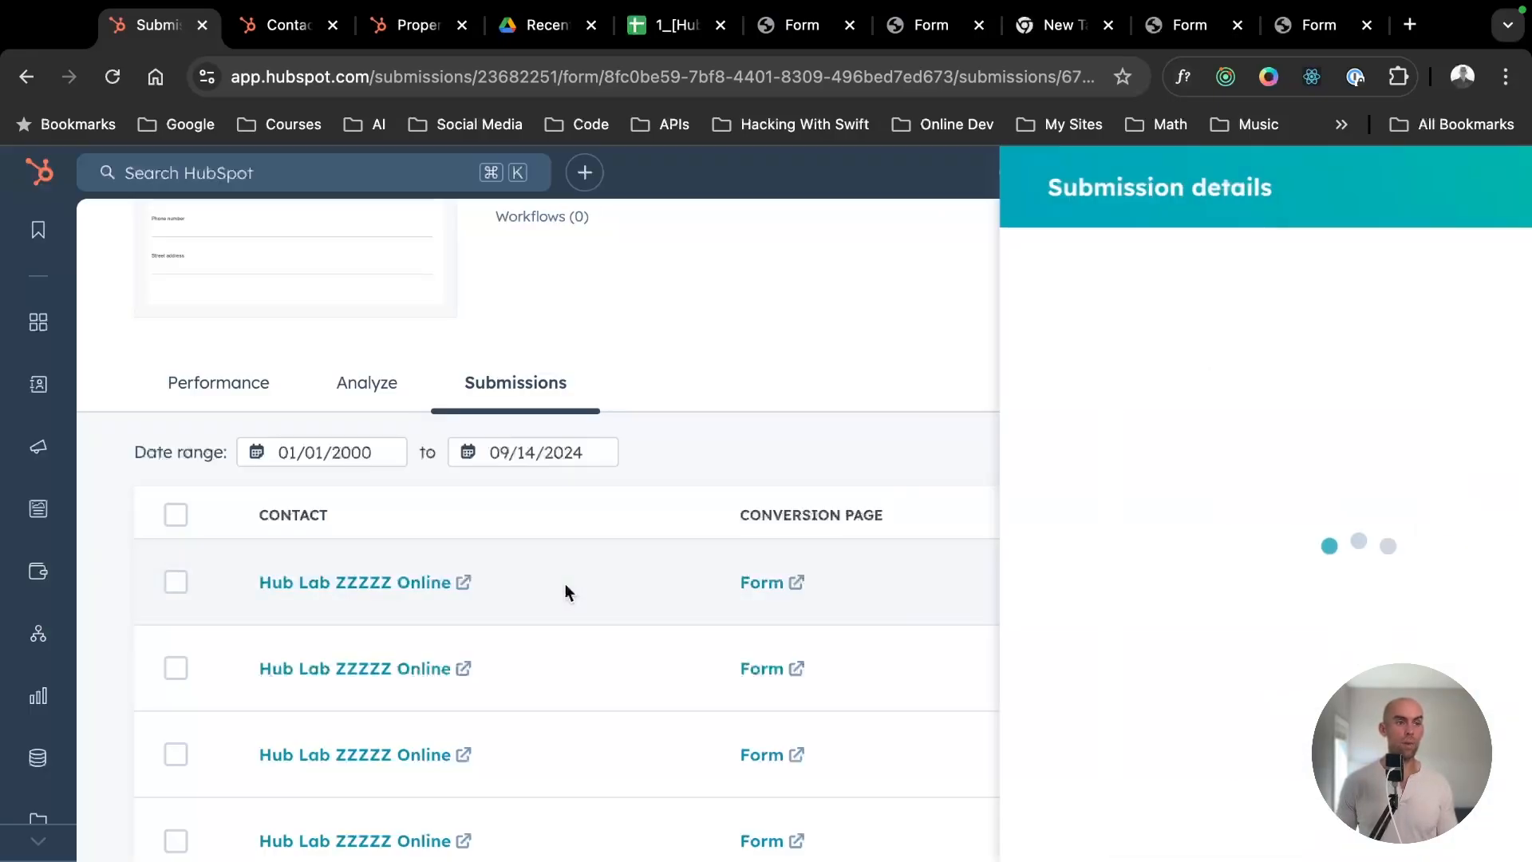
click(1492, 184)
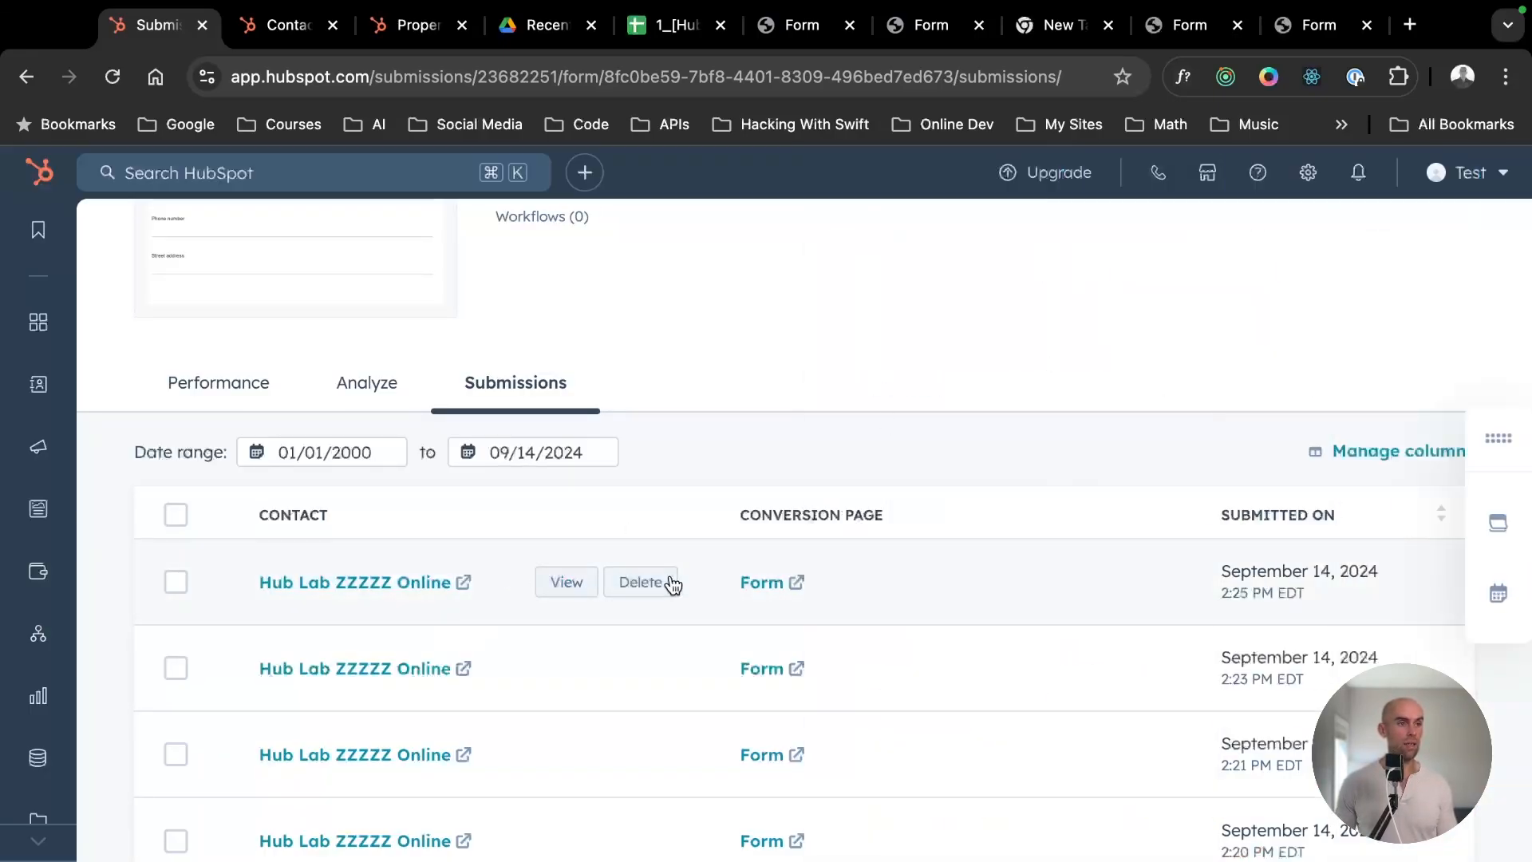
click(569, 581)
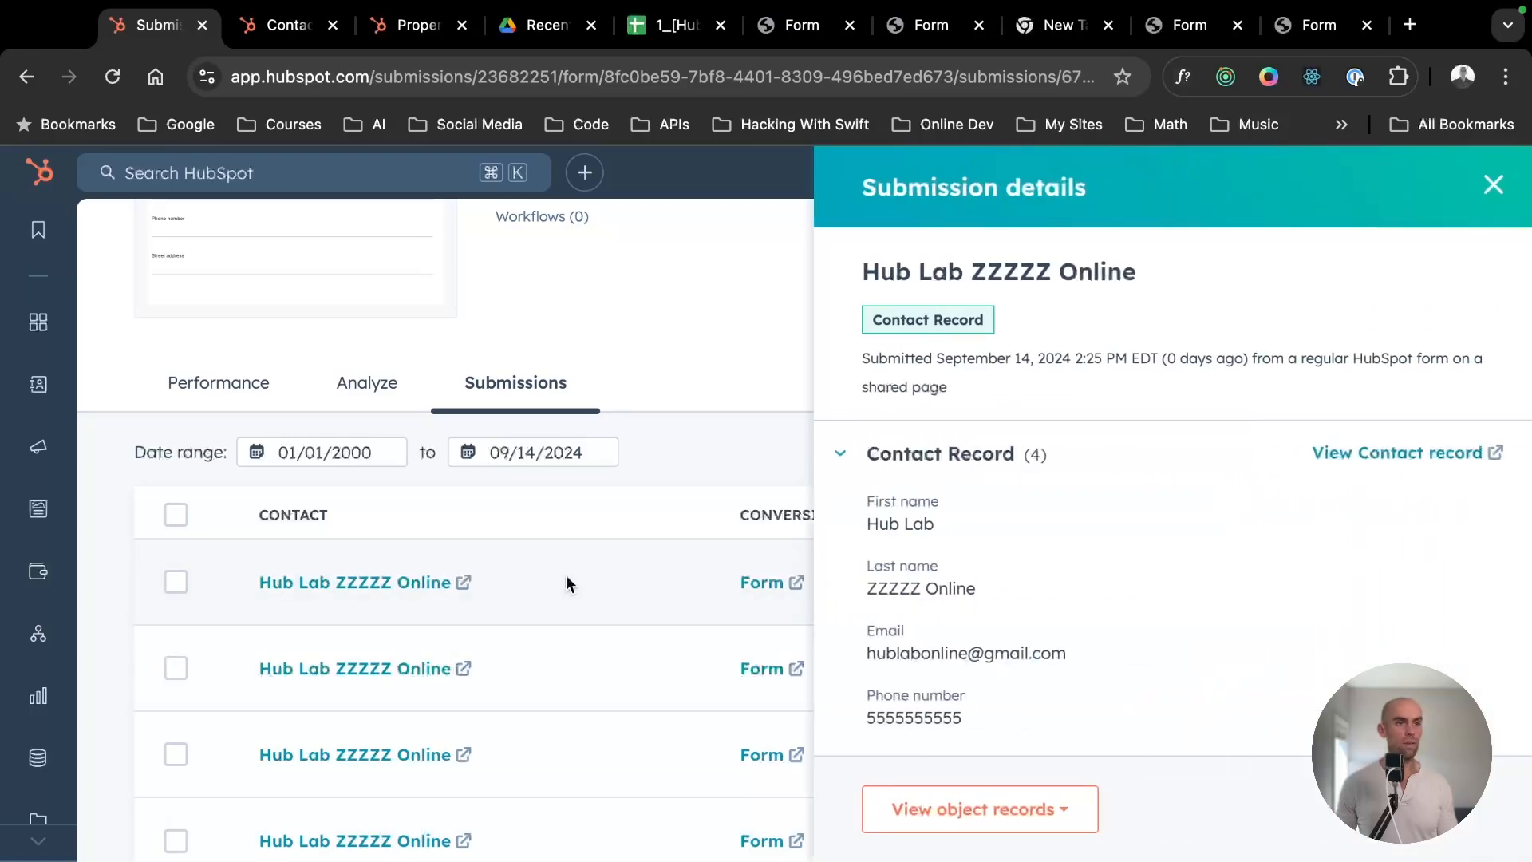
scroll(1333, 591, down, 5)
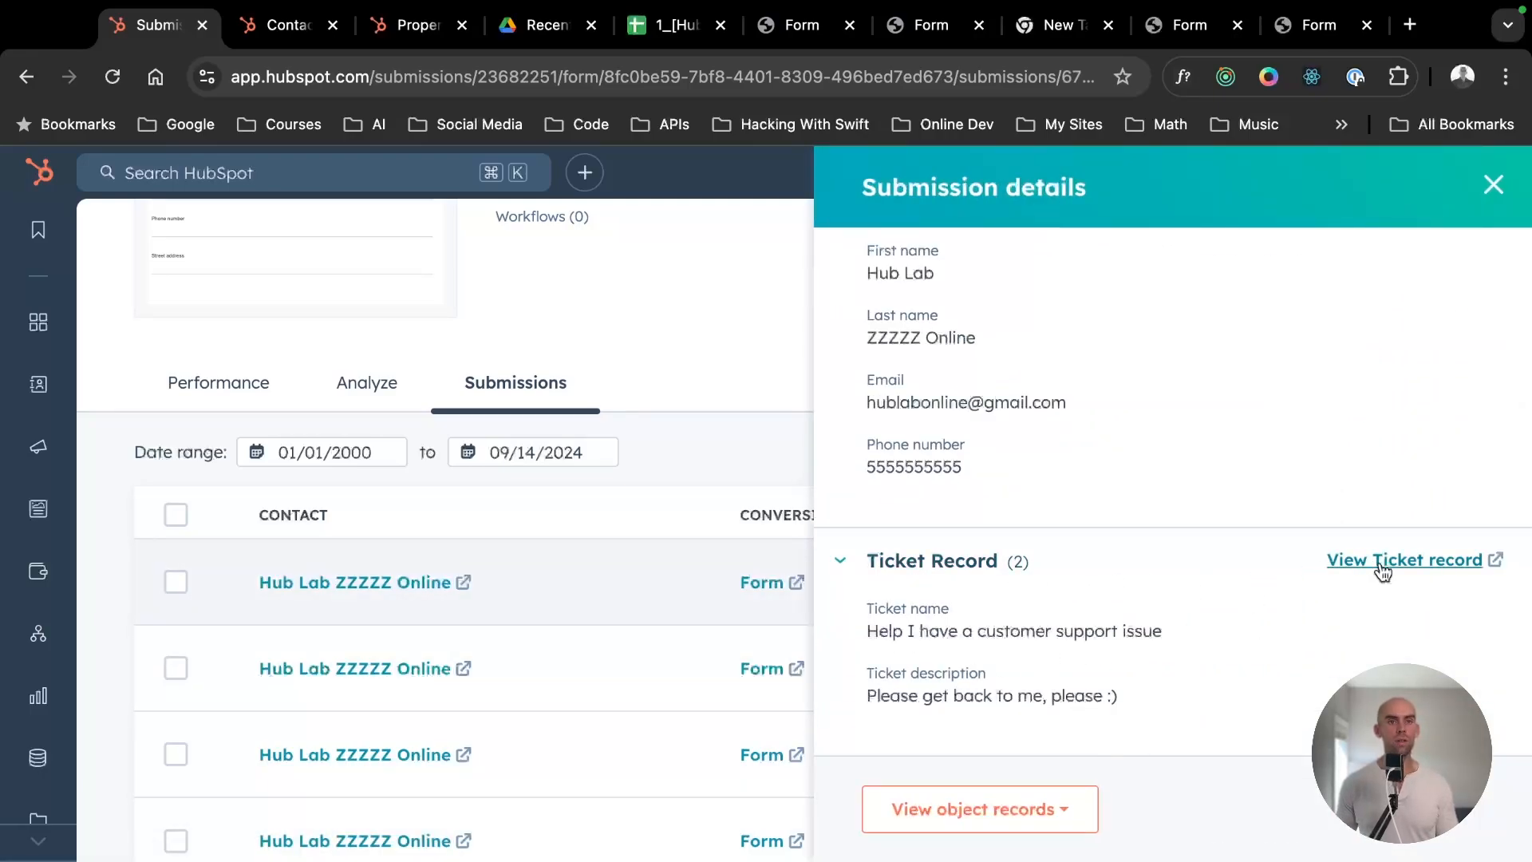
- Open the submission's ticket record and follow it to the associated contact to check that contact's companies and tickets
click(1381, 562)
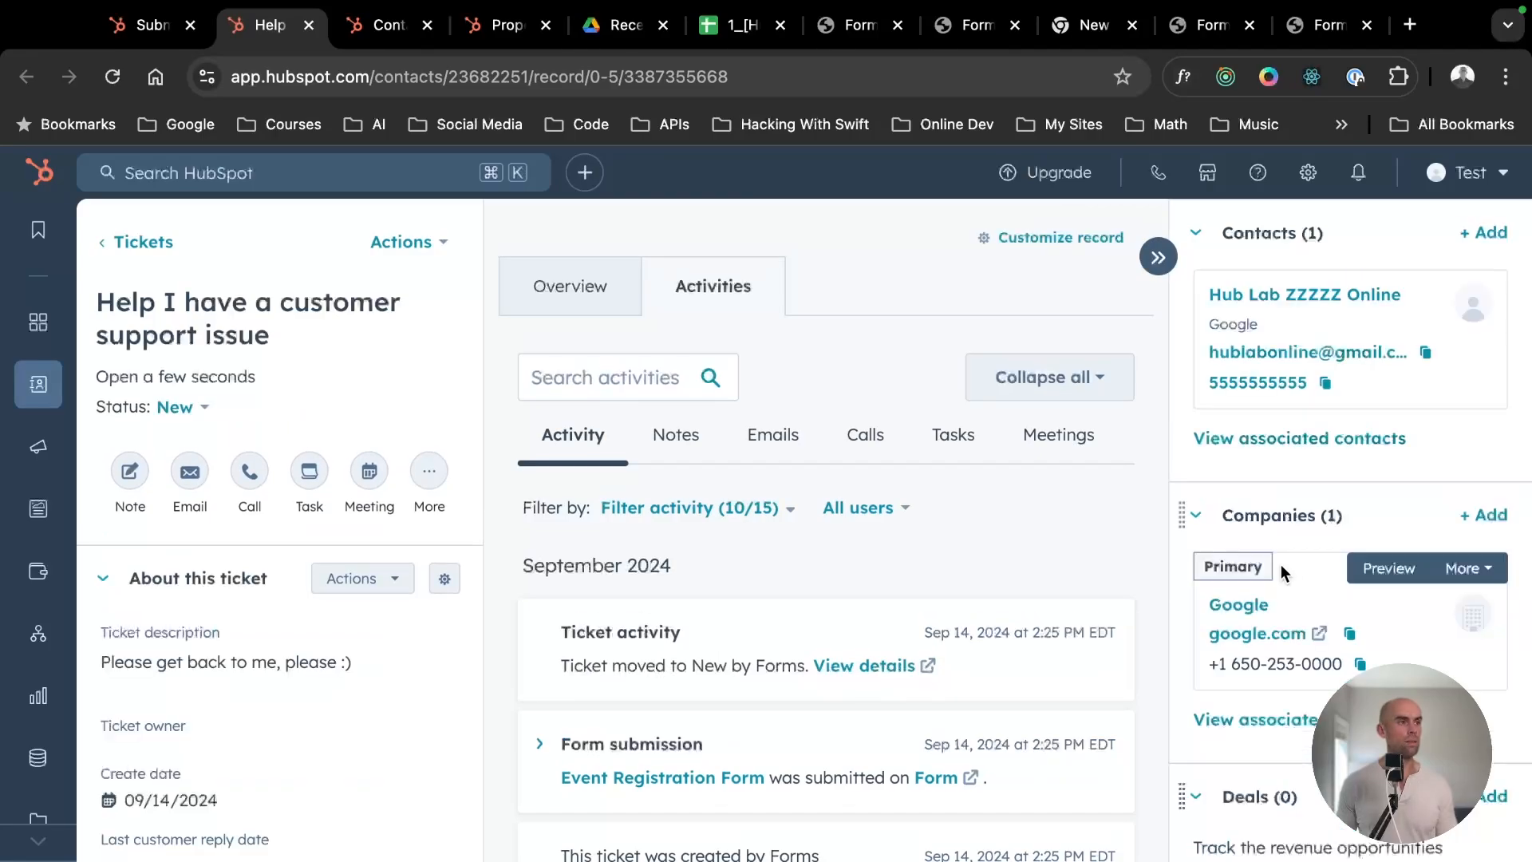
click(1276, 294)
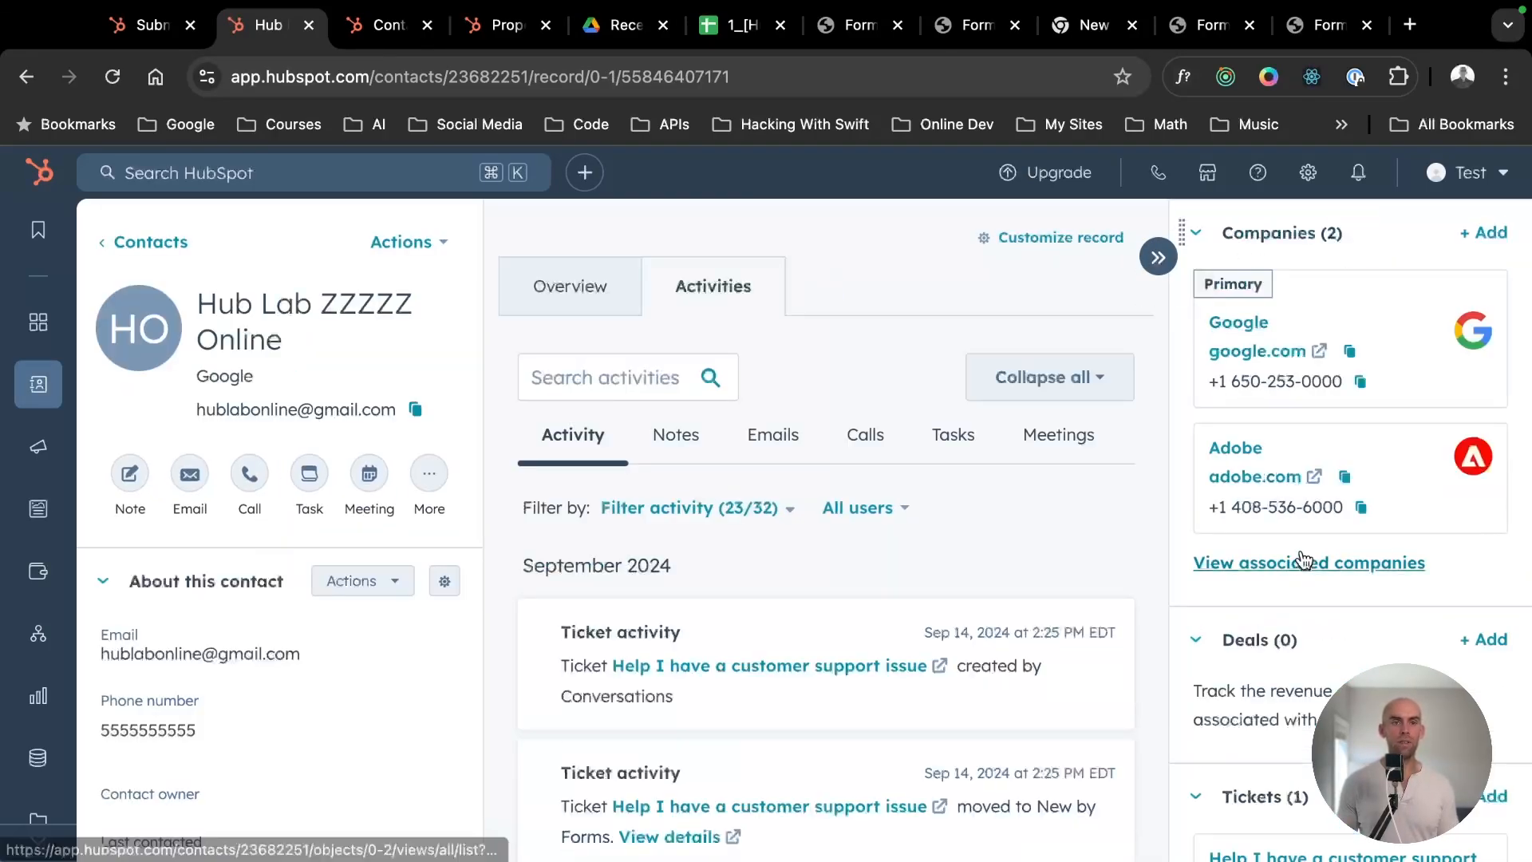
scroll(1302, 548, down, 4)
mouse_move(1269, 546)
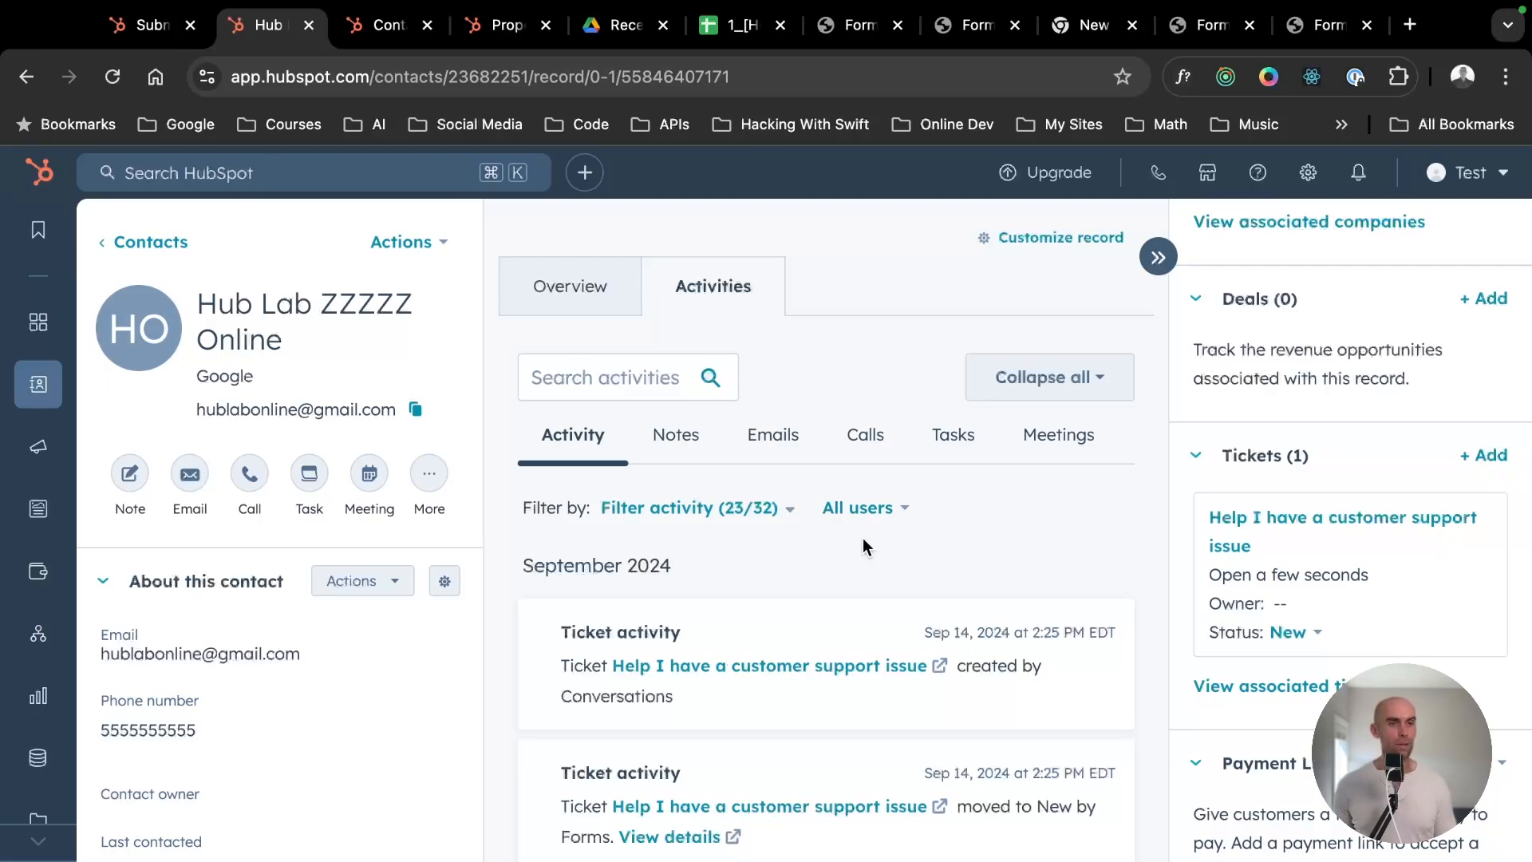
scroll(1166, 461, up, 3)
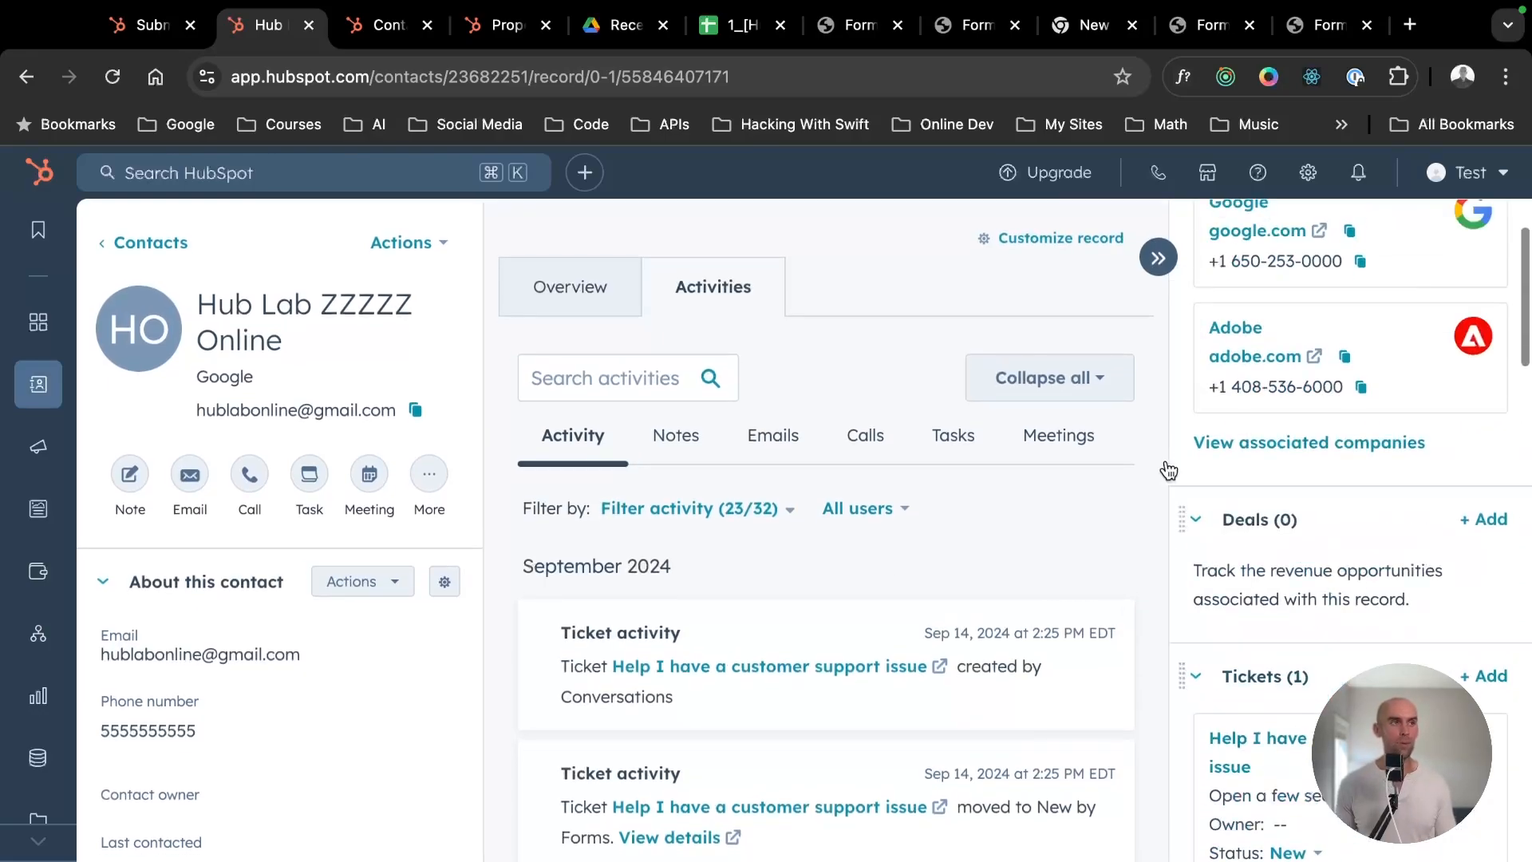
- Switch to the contacts list, open the form submitter's record, and check its associated companies, deals and tickets
click(155, 27)
click(371, 32)
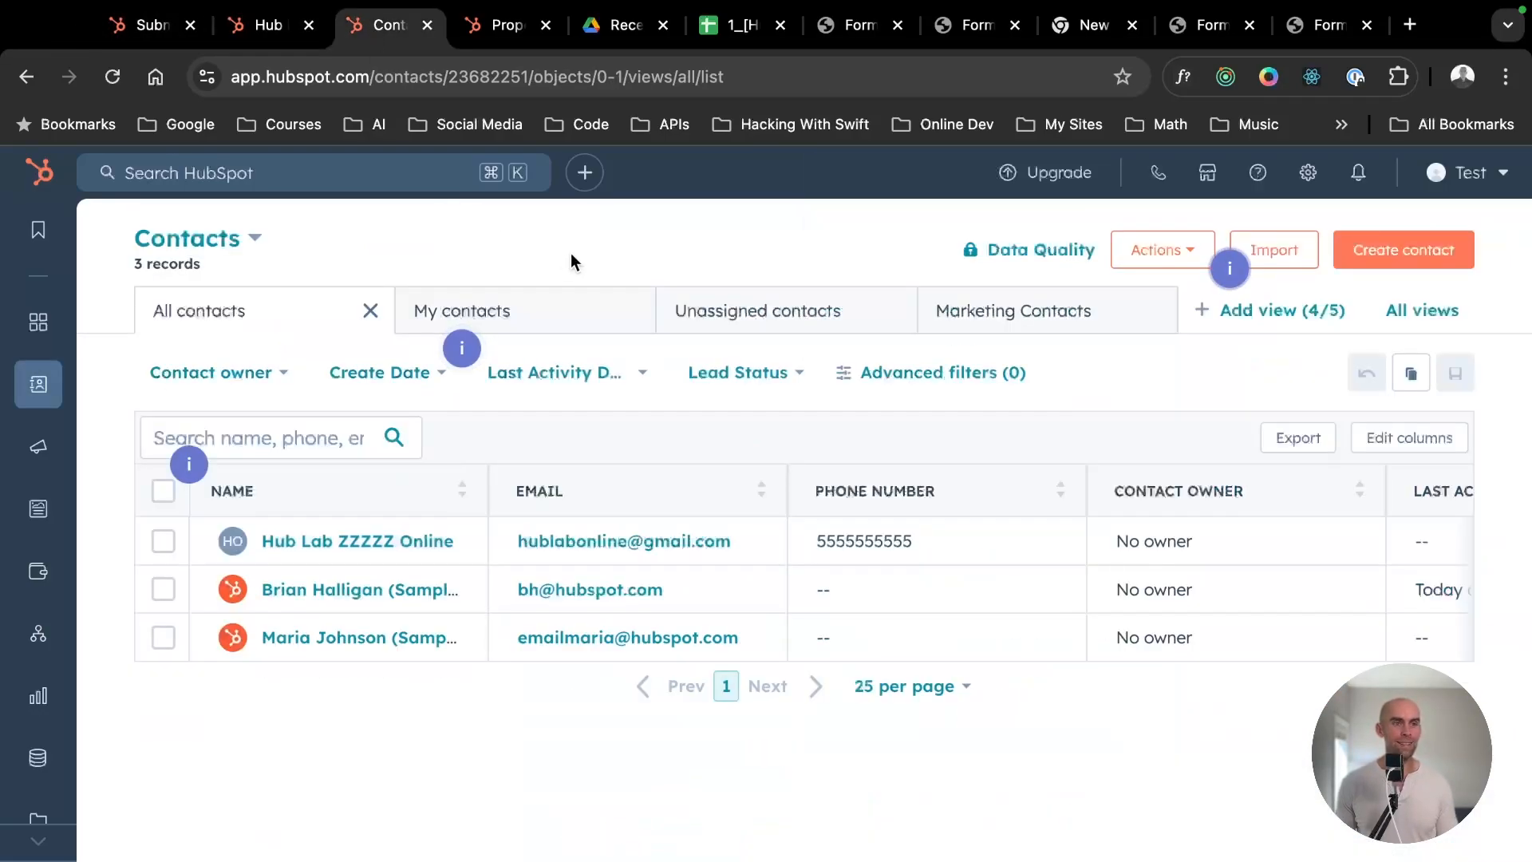
click(275, 542)
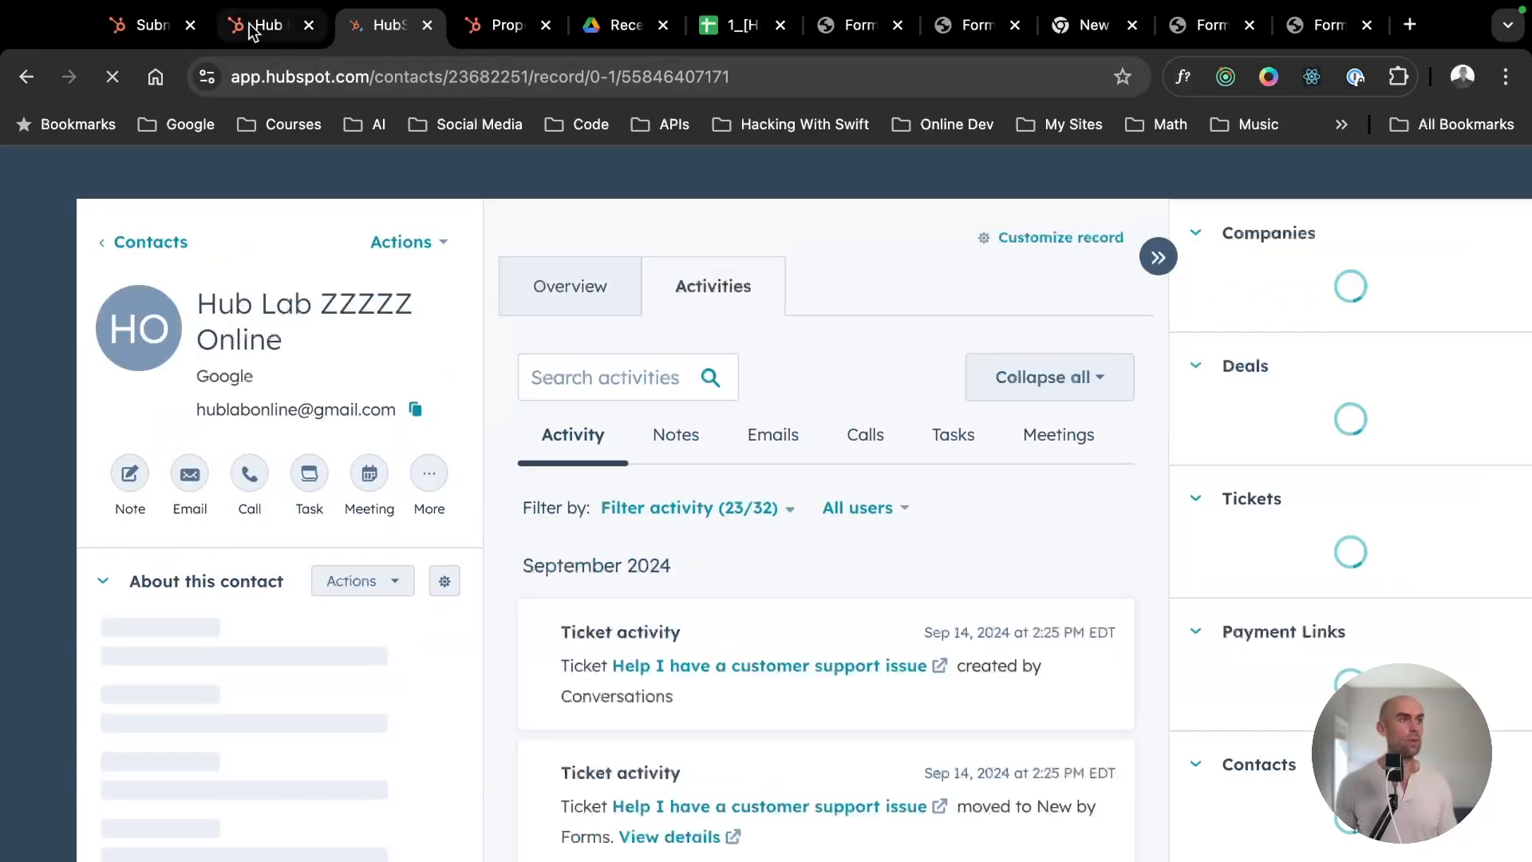
scroll(1262, 626, down, 3)
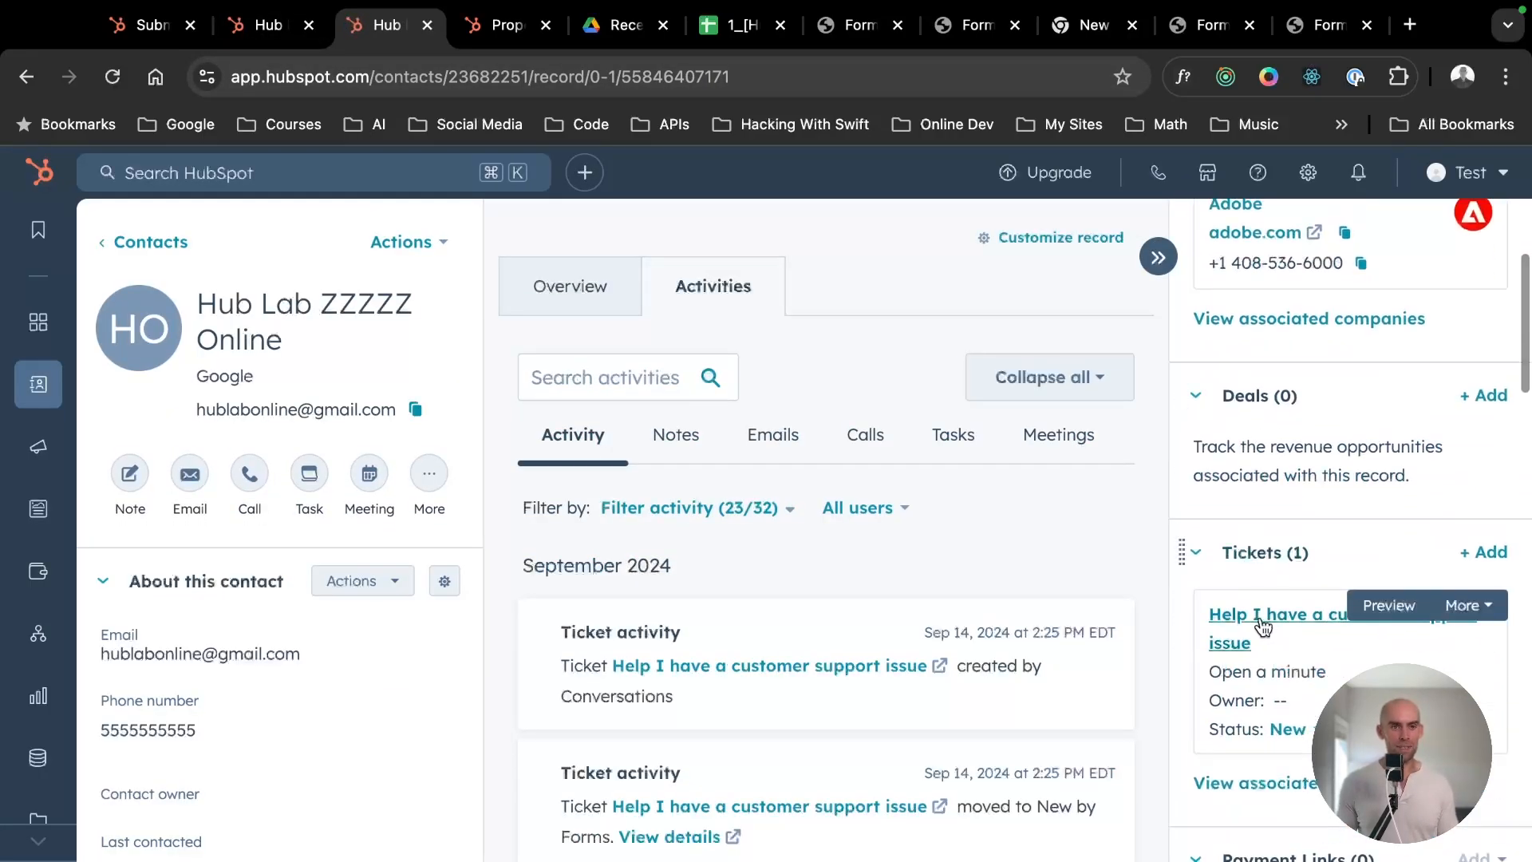
scroll(1306, 638, up, 3)
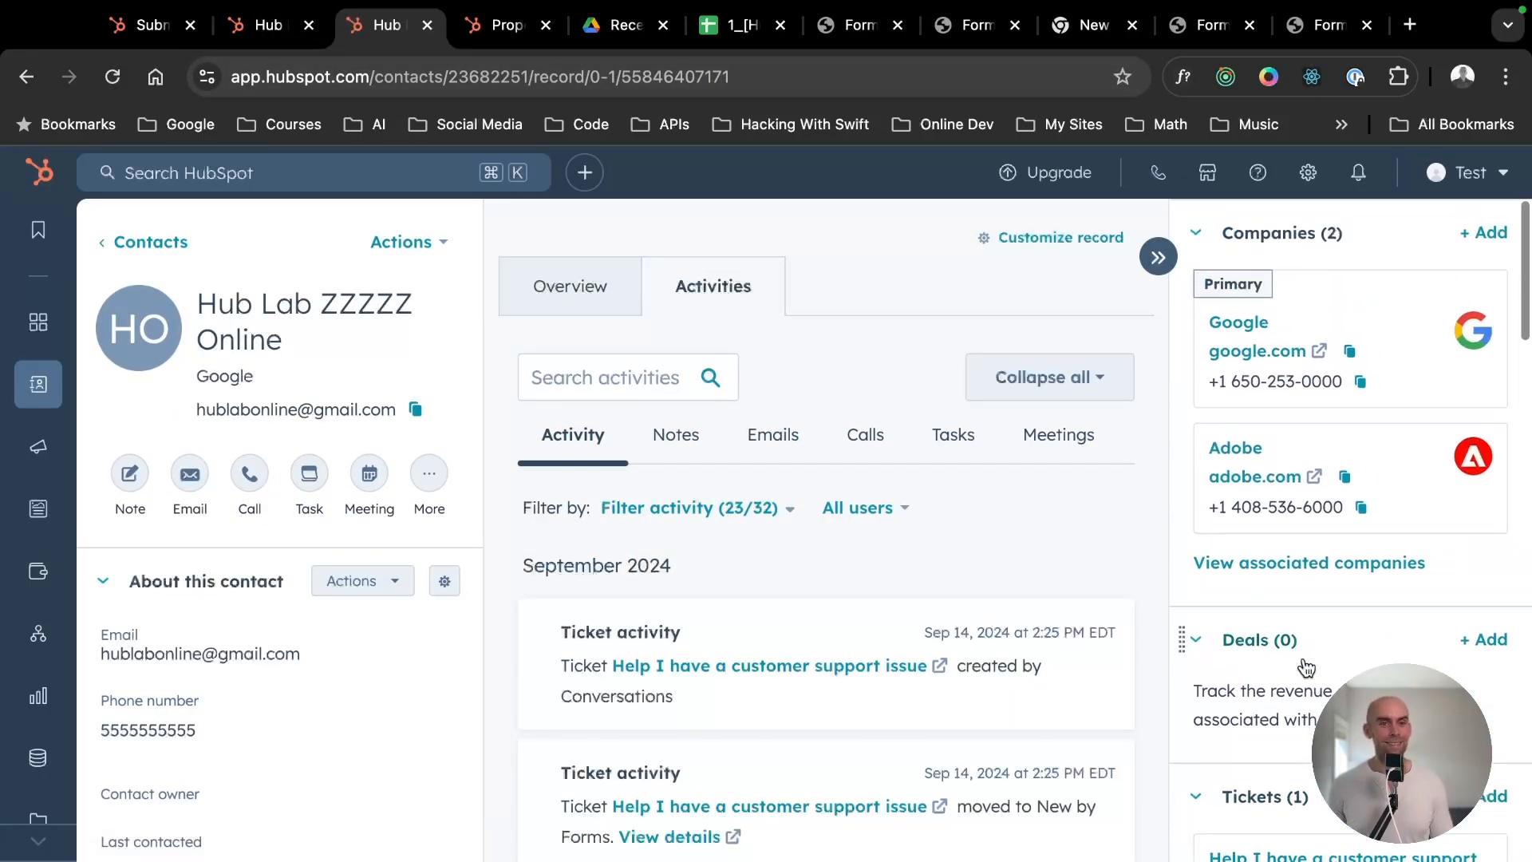
scroll(1305, 667, down, 2)
scroll(1176, 626, up, 2)
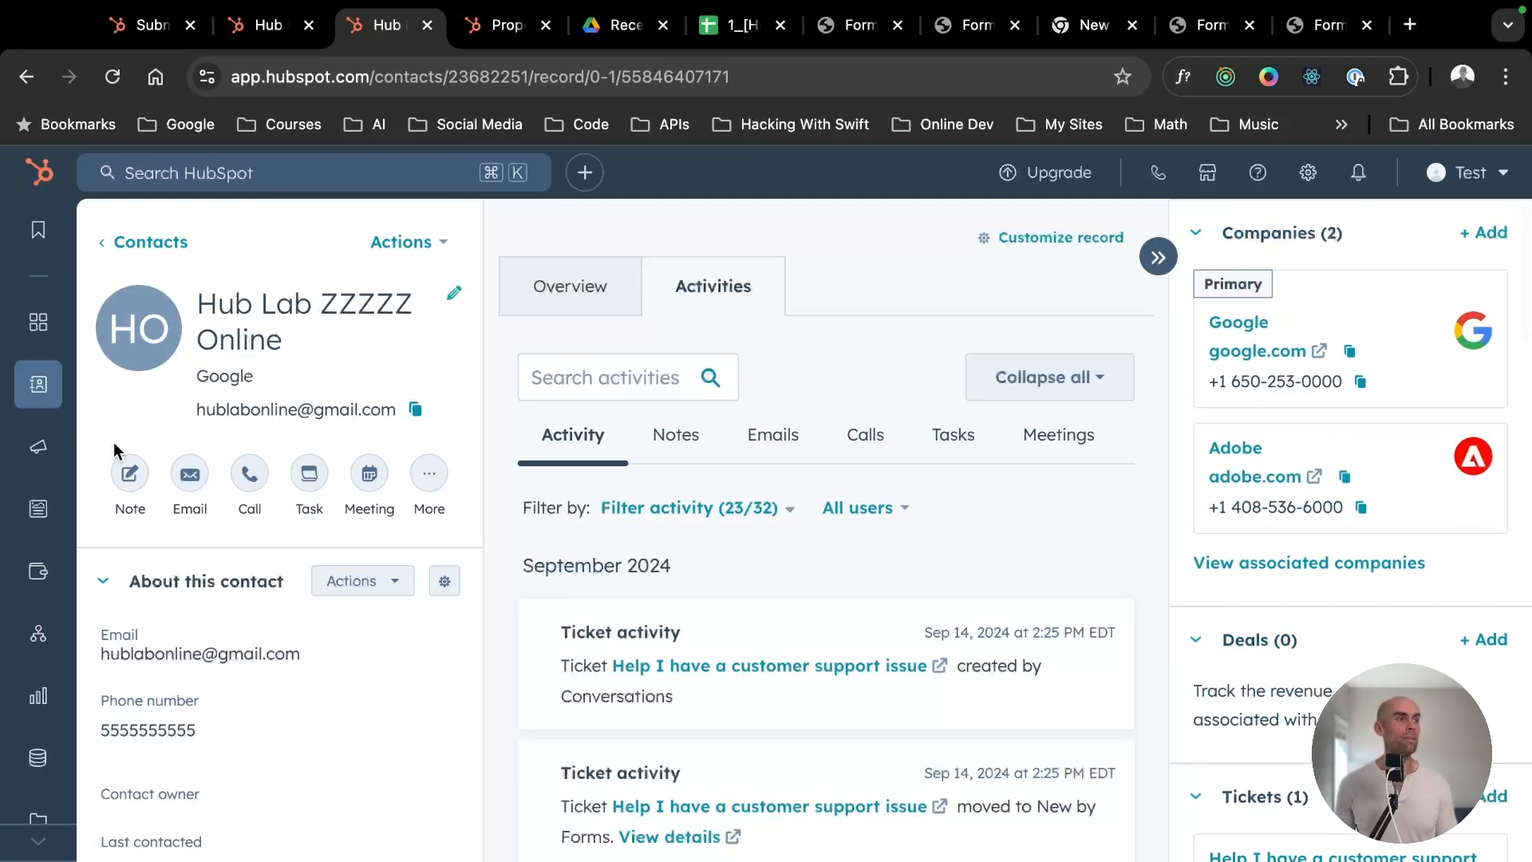
- Glance at the "How to Create a Form" slide, and return to the list of all contacts
mouse_move(35, 386)
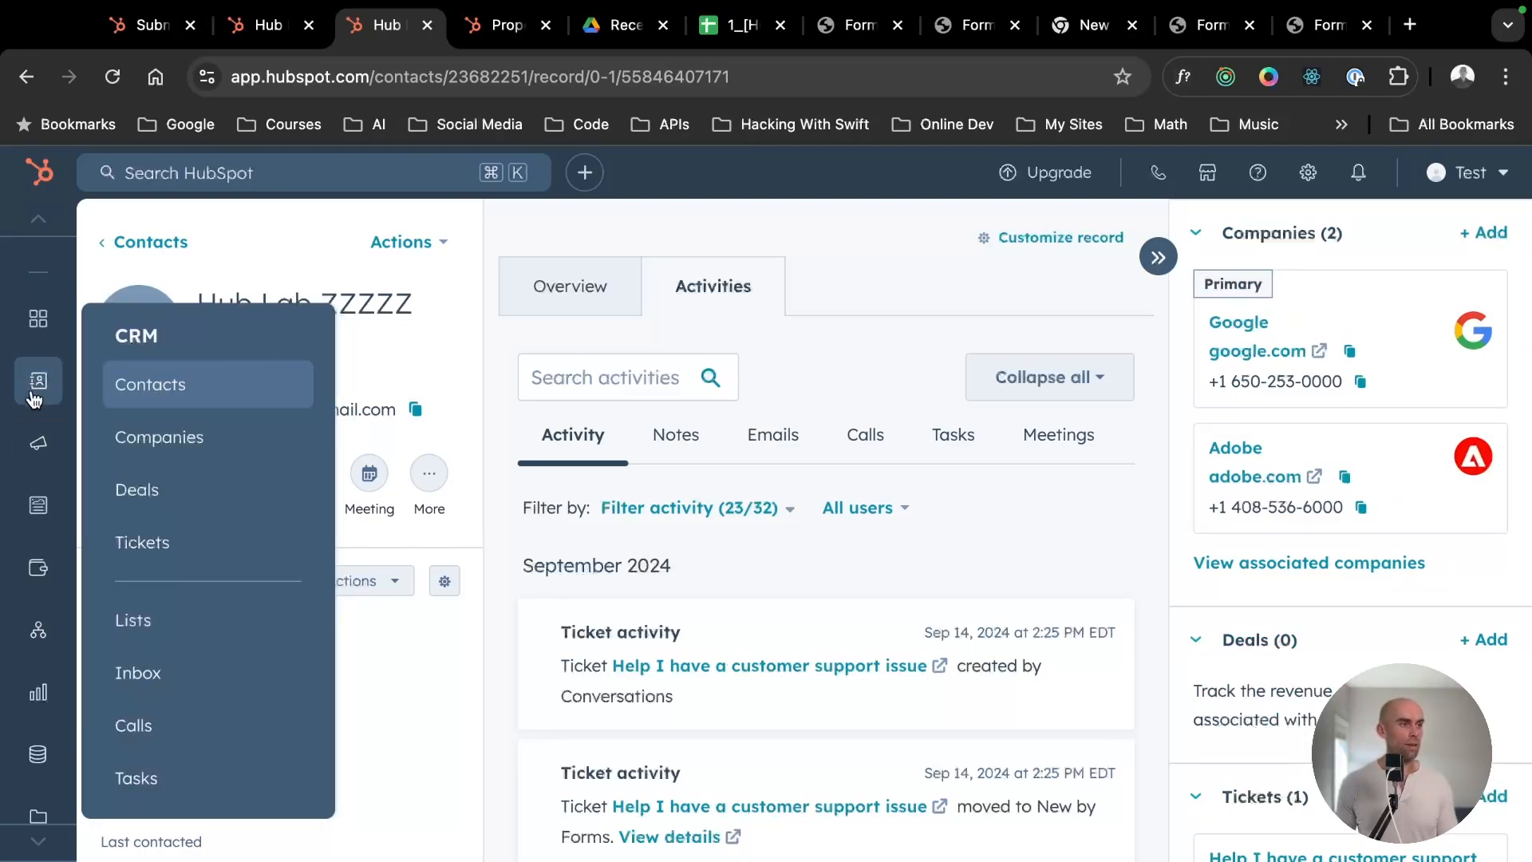
mouse_move(34, 422)
key(ctrl+Left)
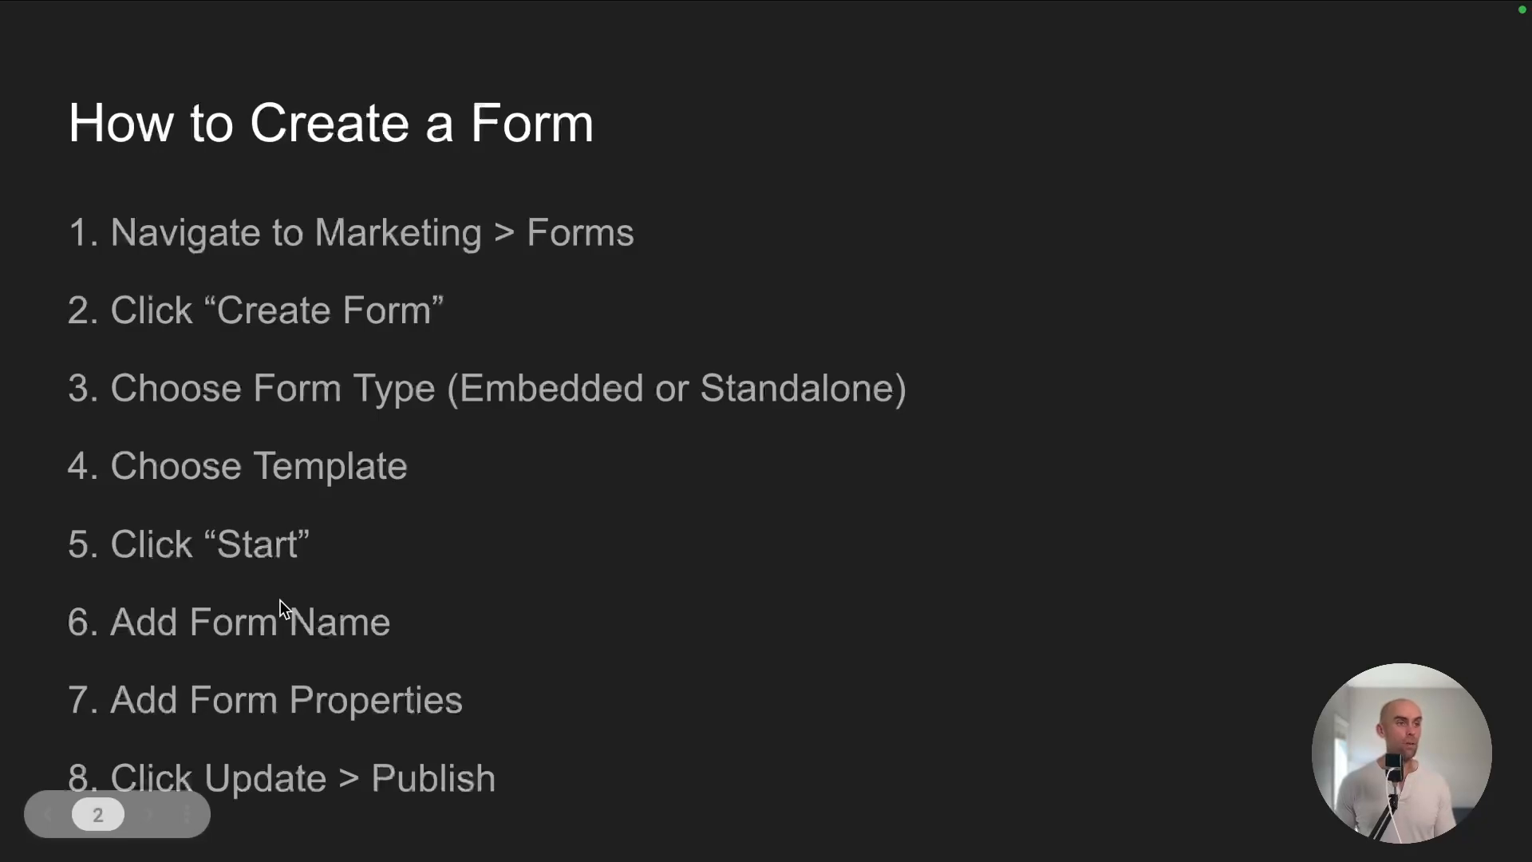
key(ctrl+Right)
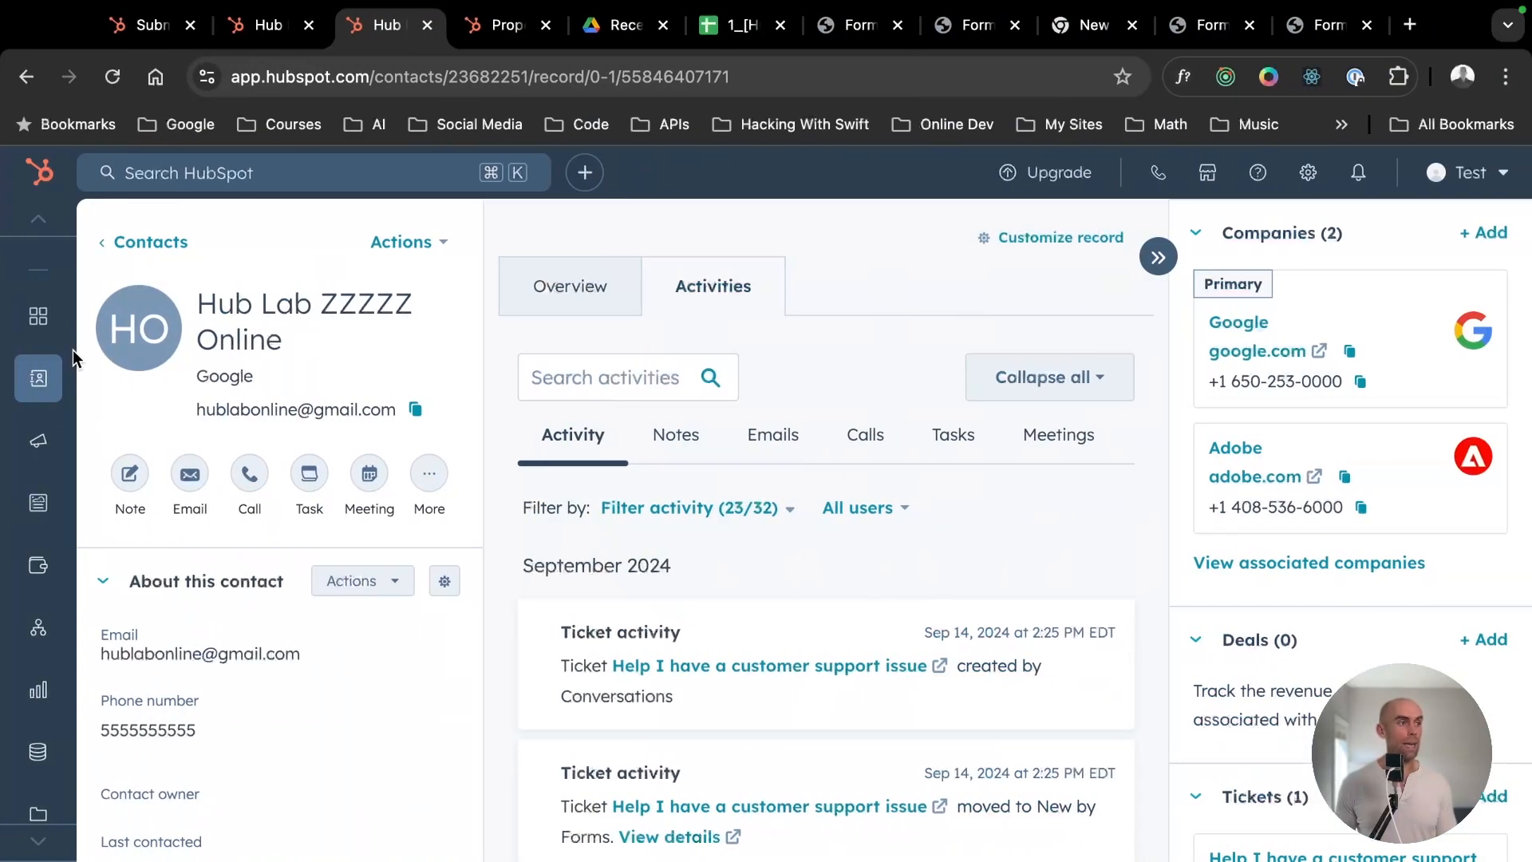
click(192, 399)
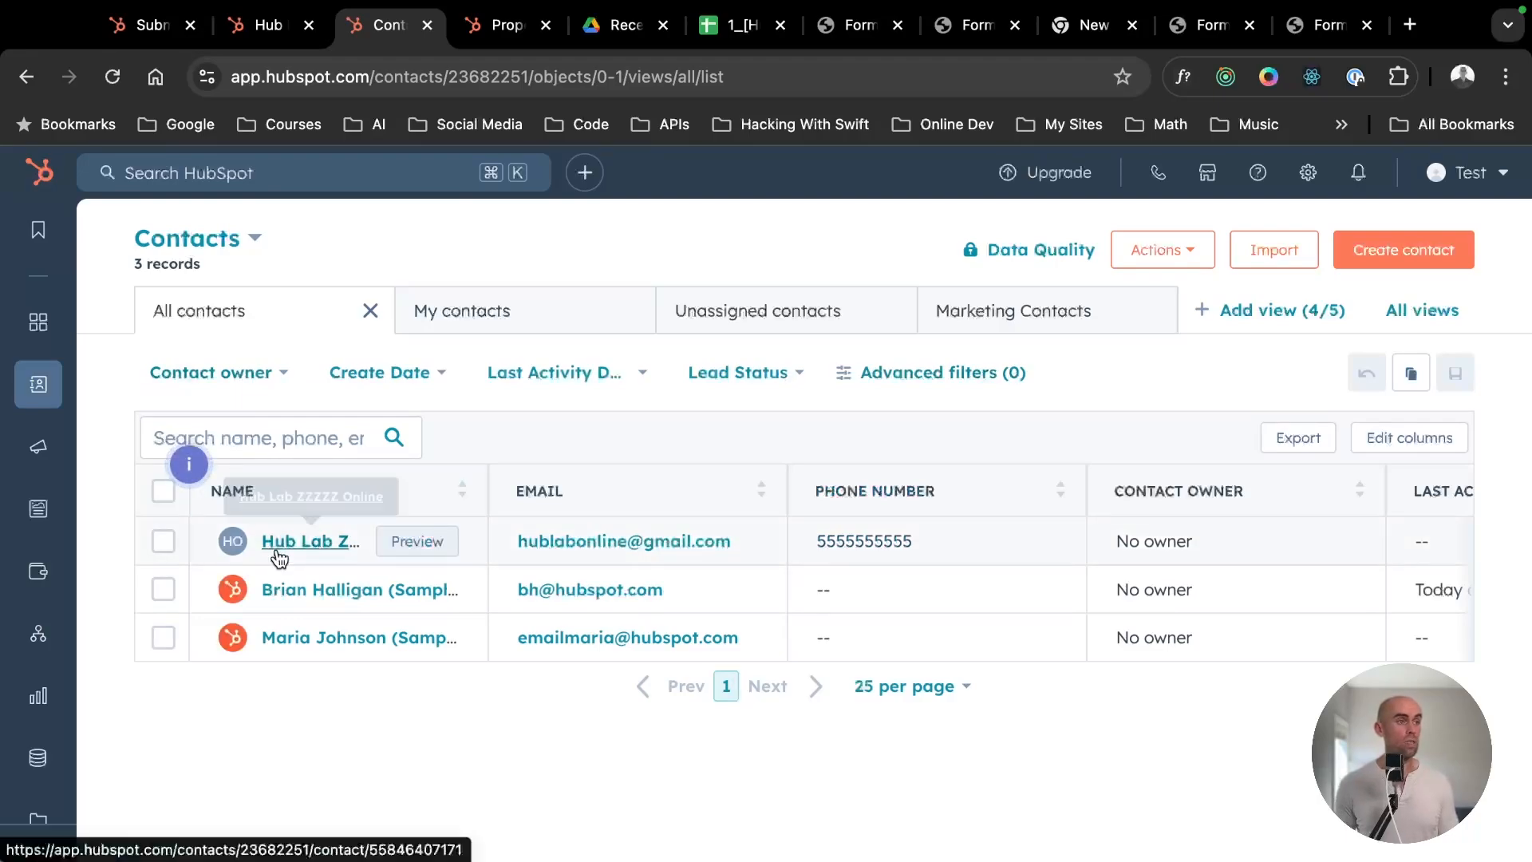
mouse_move(32, 381)
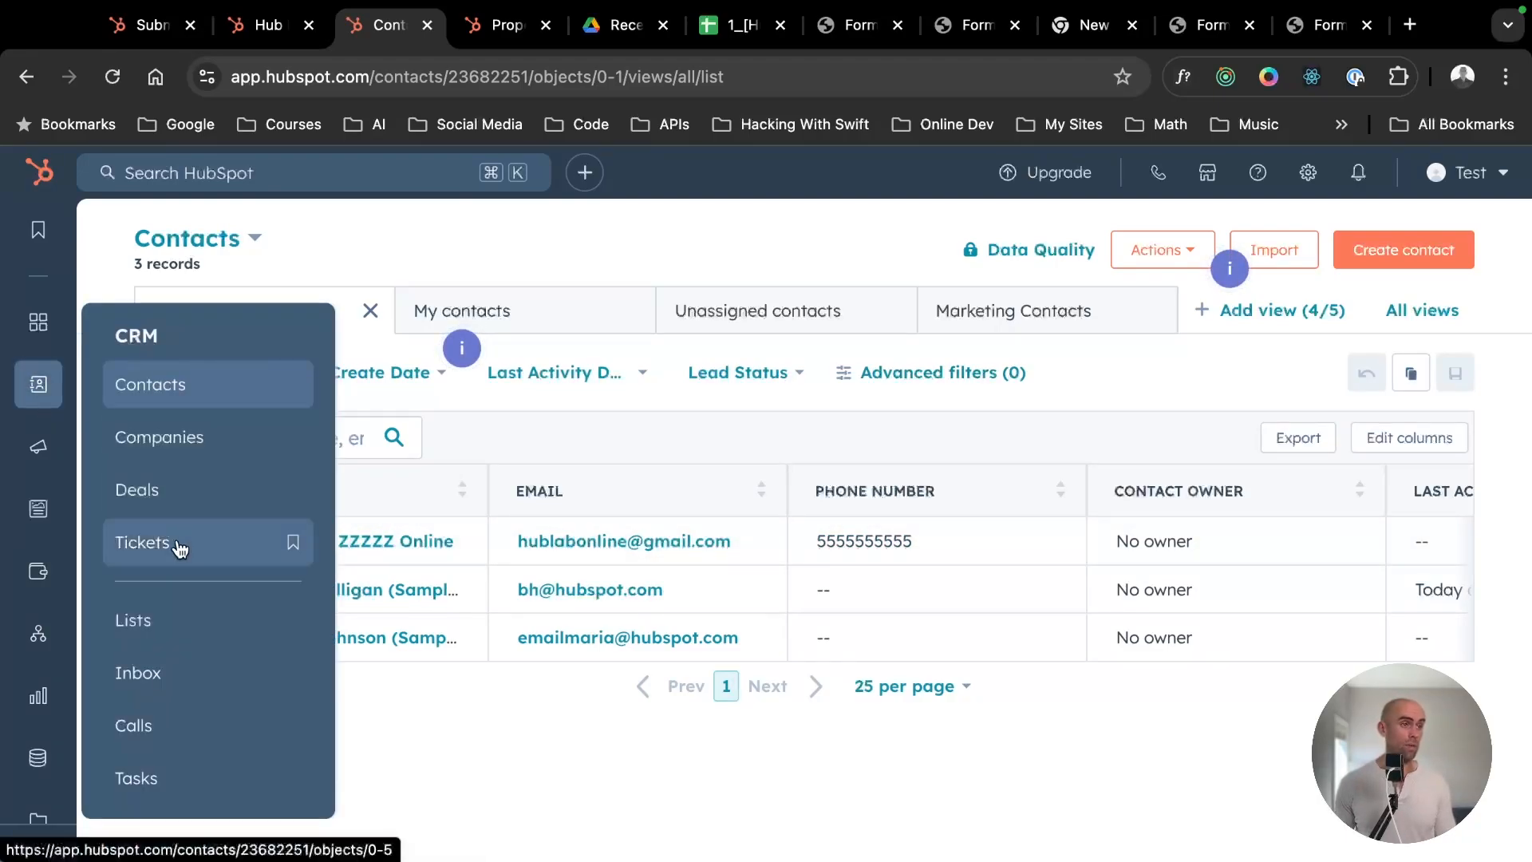
scroll(383, 534, right, 10)
scroll(388, 543, left, 10)
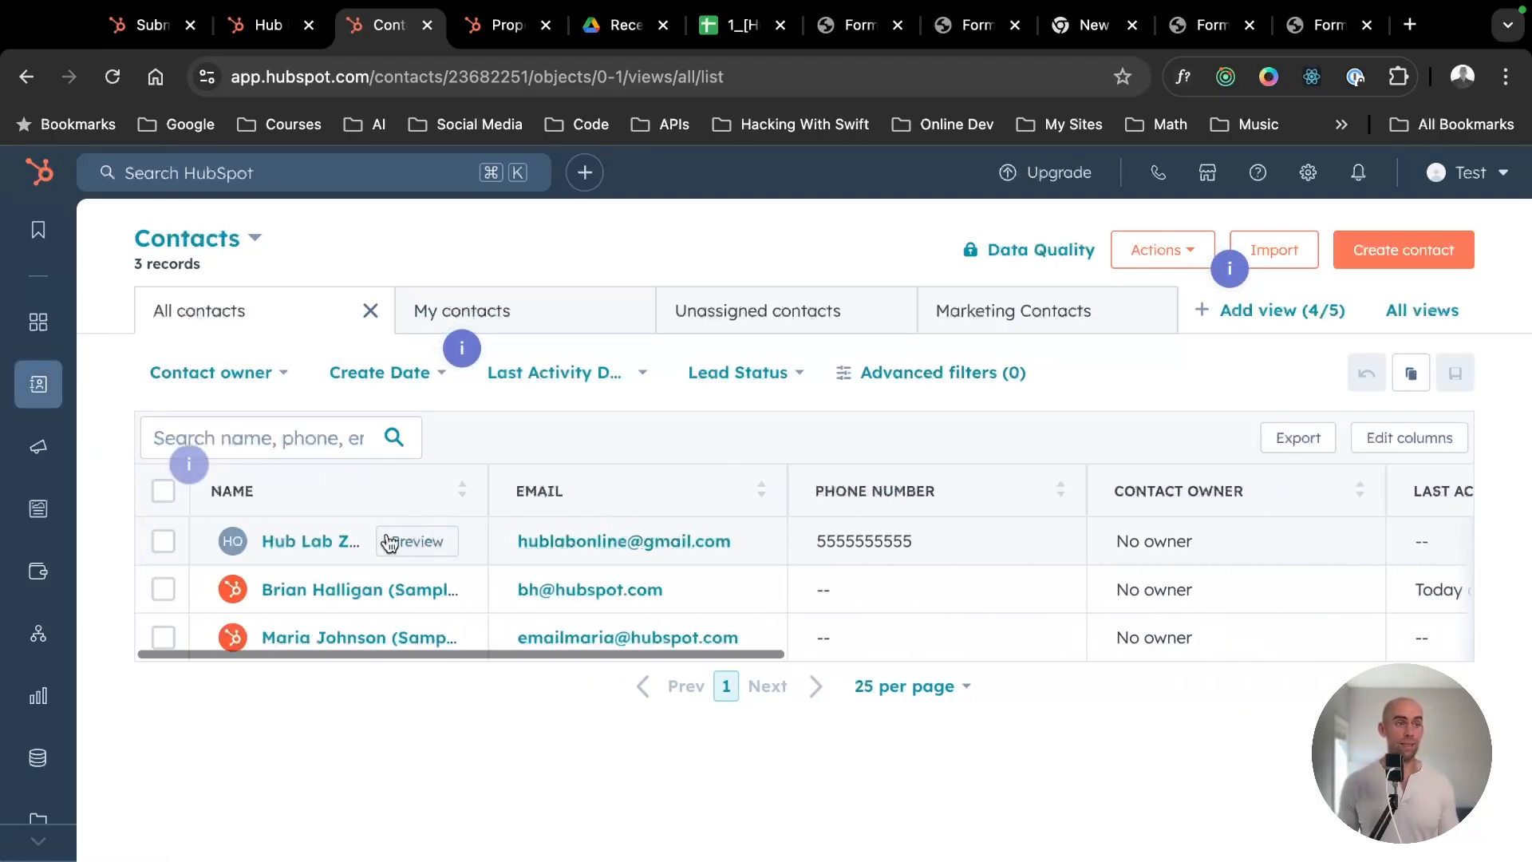
- Reopen the submitter's contact record to review its associations, view its support ticket, and return to the contact
click(312, 542)
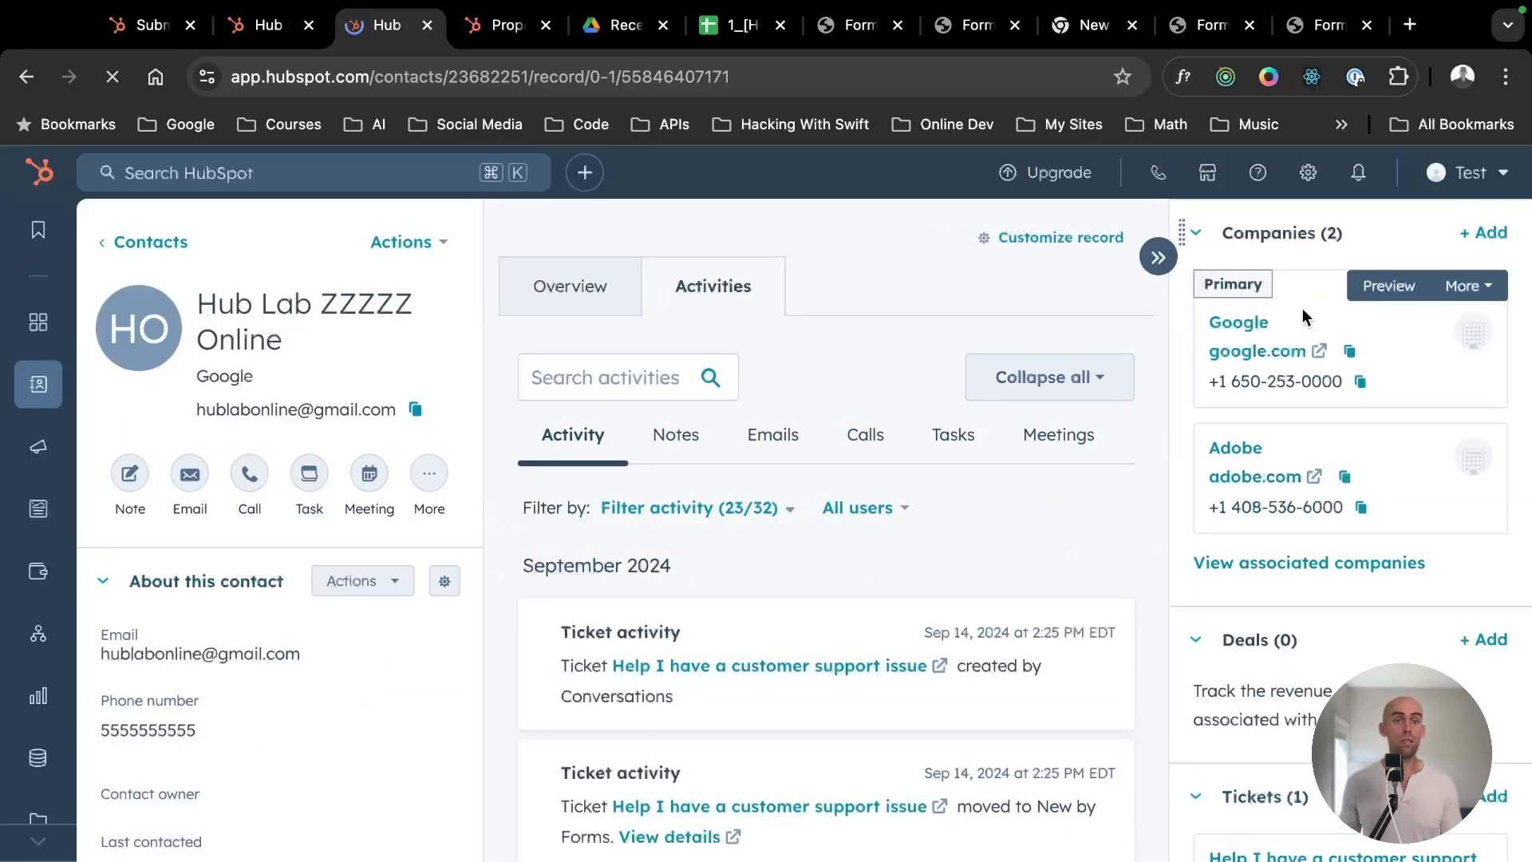
scroll(1276, 446, down, 5)
scroll(1267, 453, up, 2)
scroll(1267, 453, up, 2)
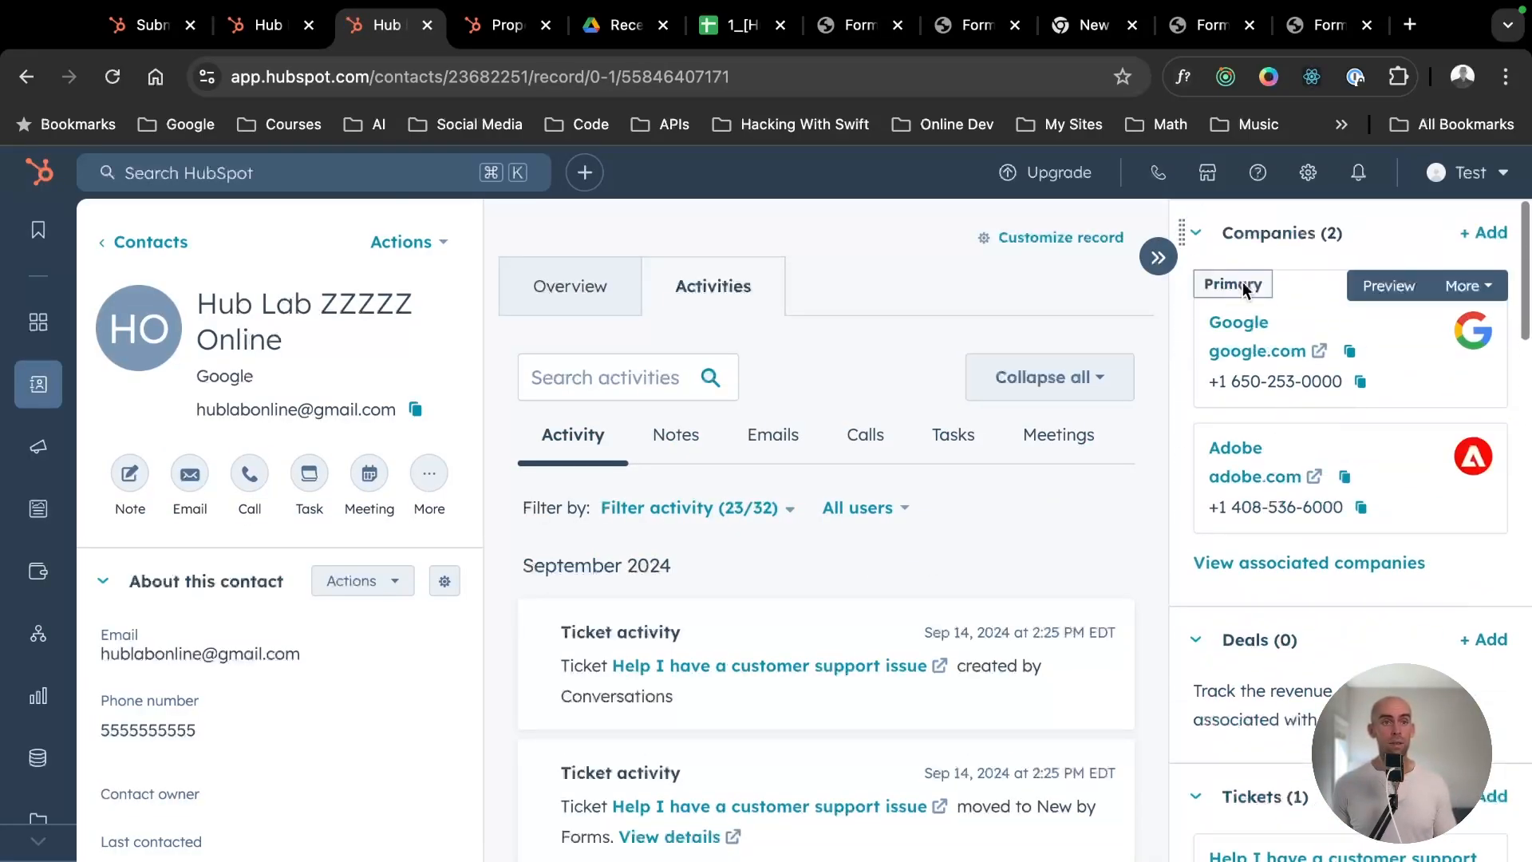
scroll(414, 431, down, 1)
scroll(1316, 559, down, 5)
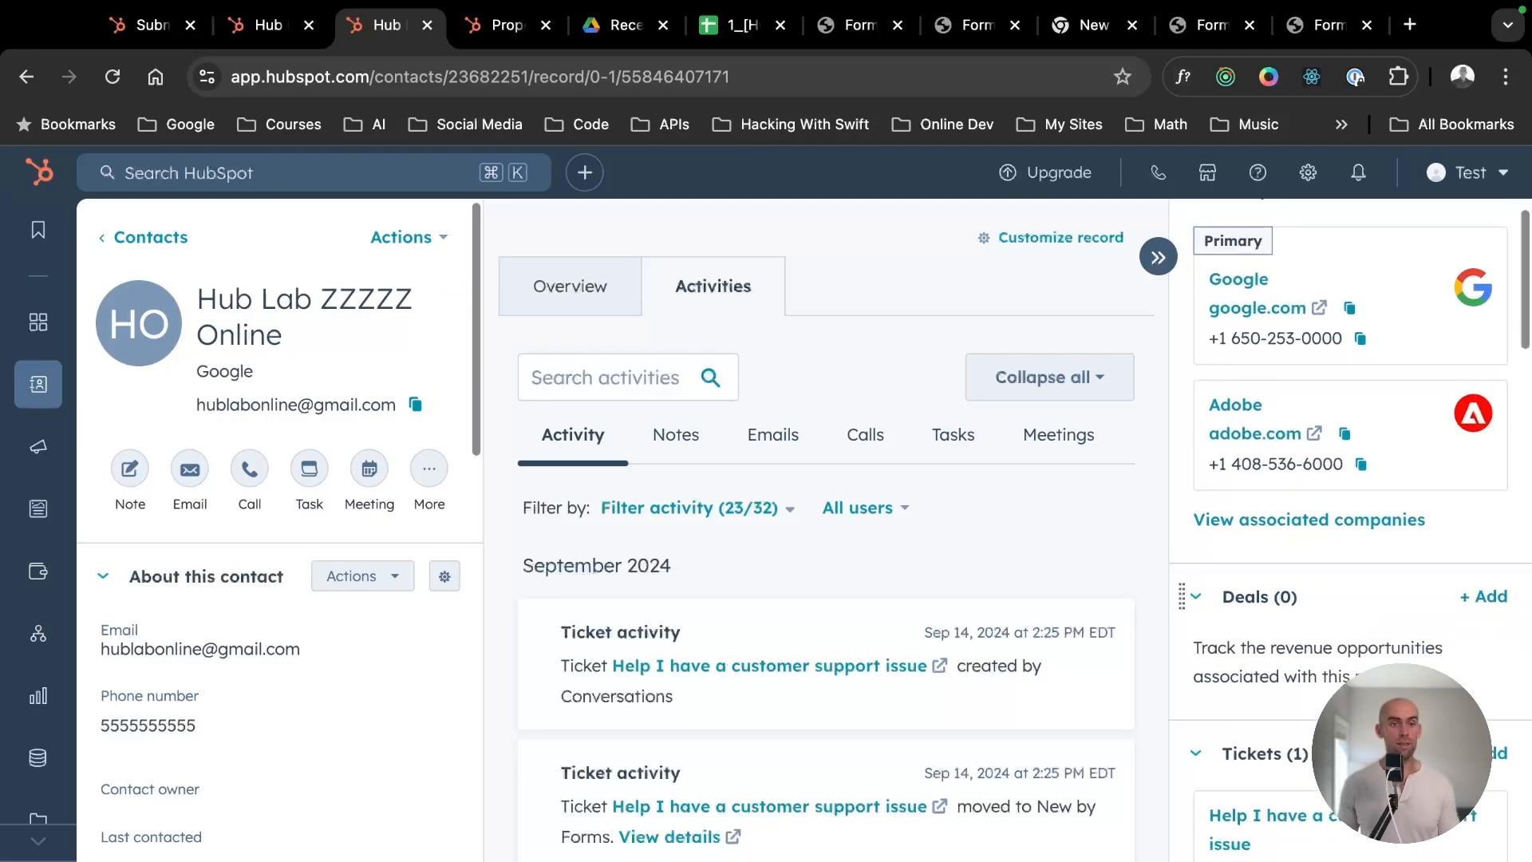
scroll(1308, 638, up, 4)
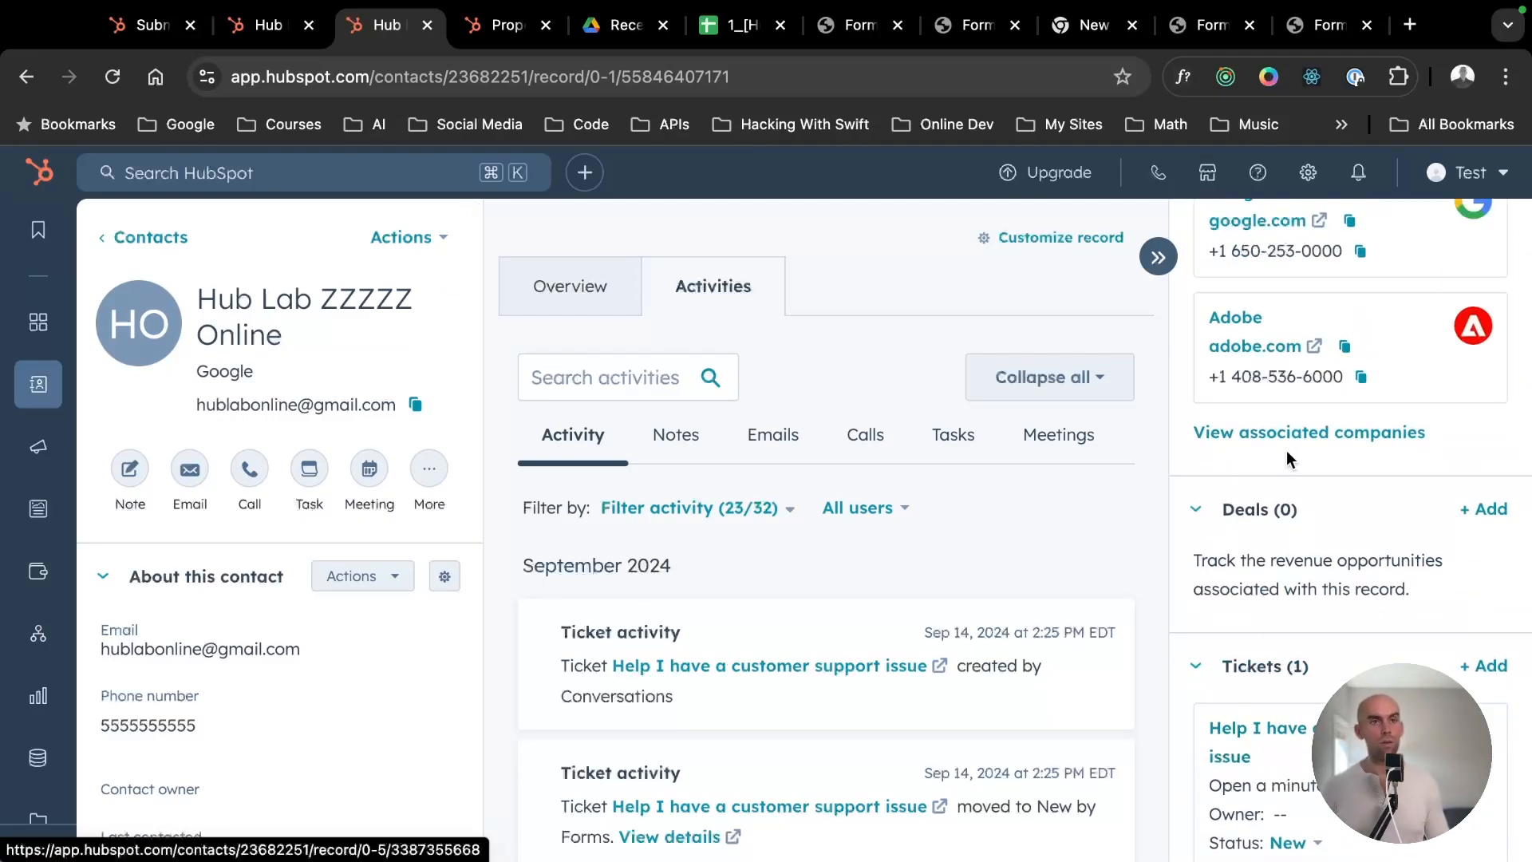
scroll(1291, 383, up, 2)
scroll(1268, 487, down, 3)
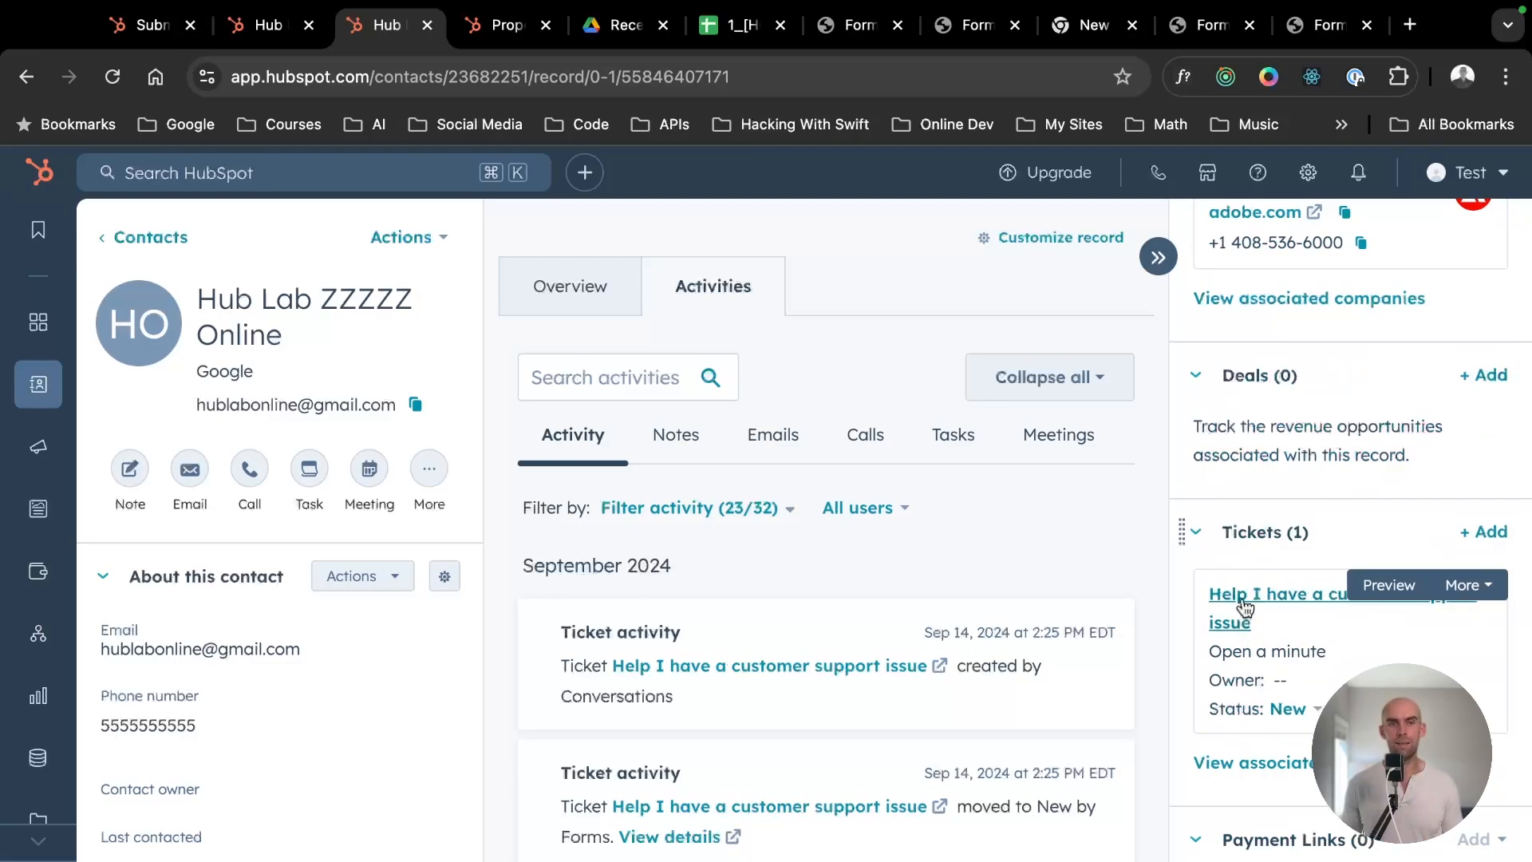
click(1242, 606)
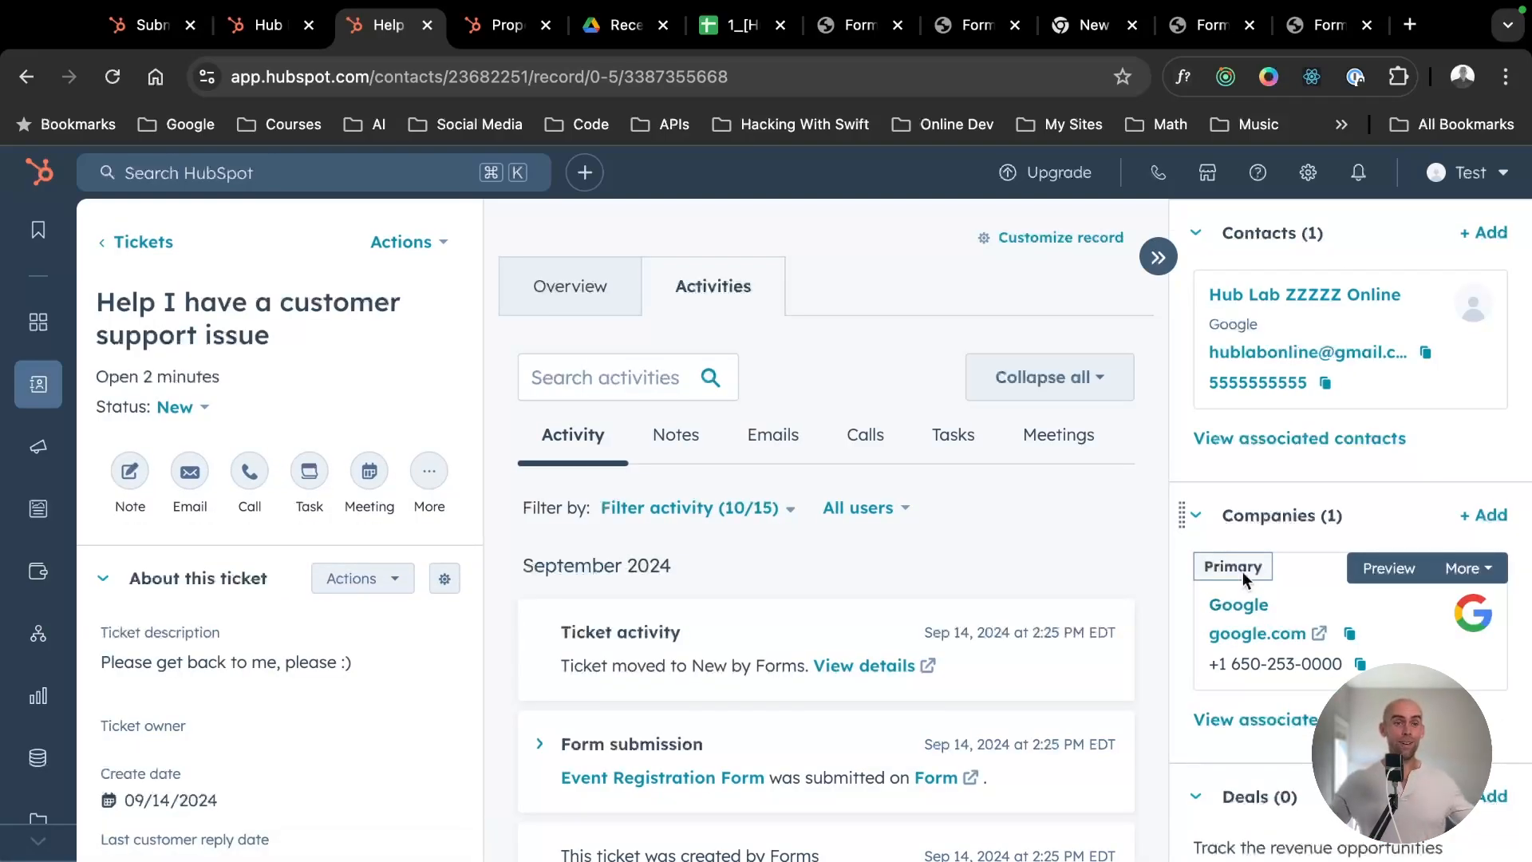
click(26, 77)
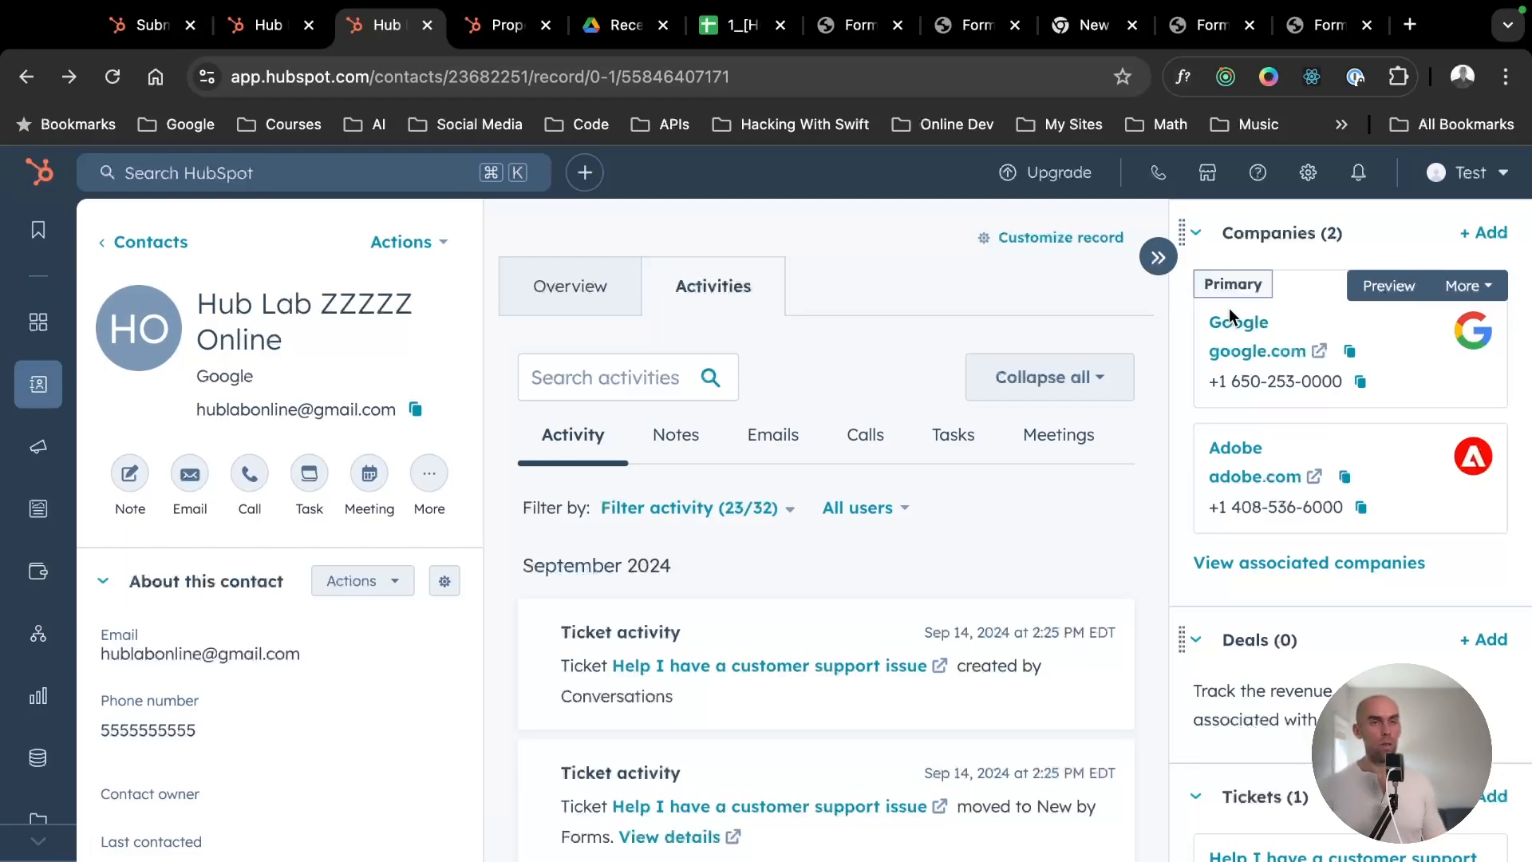
- Open the account settings and show the Contacts object settings under Data Management
click(1307, 174)
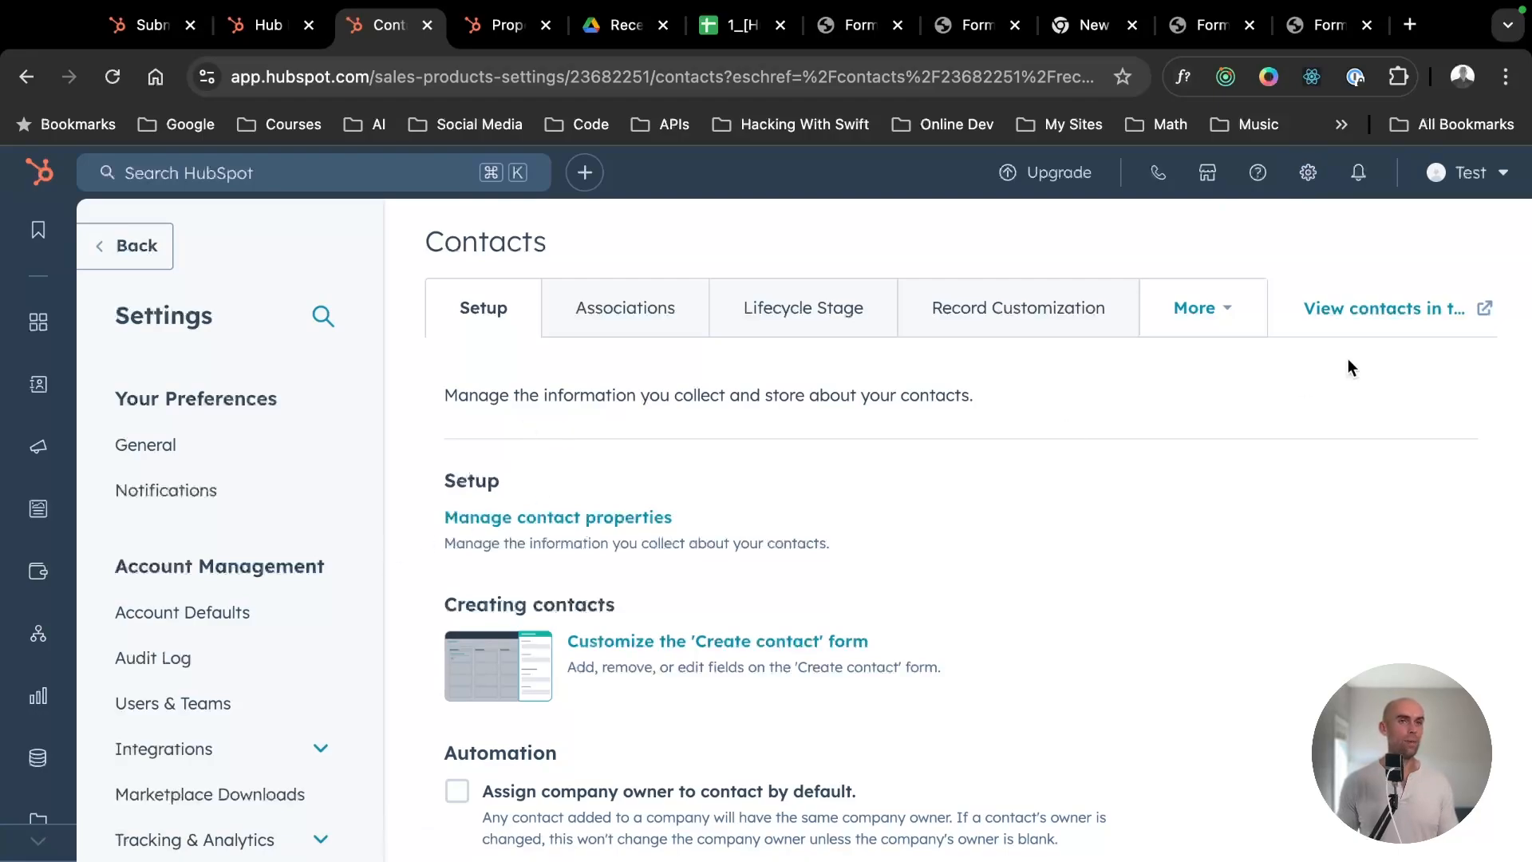
click(1307, 172)
scroll(281, 601, down, 3)
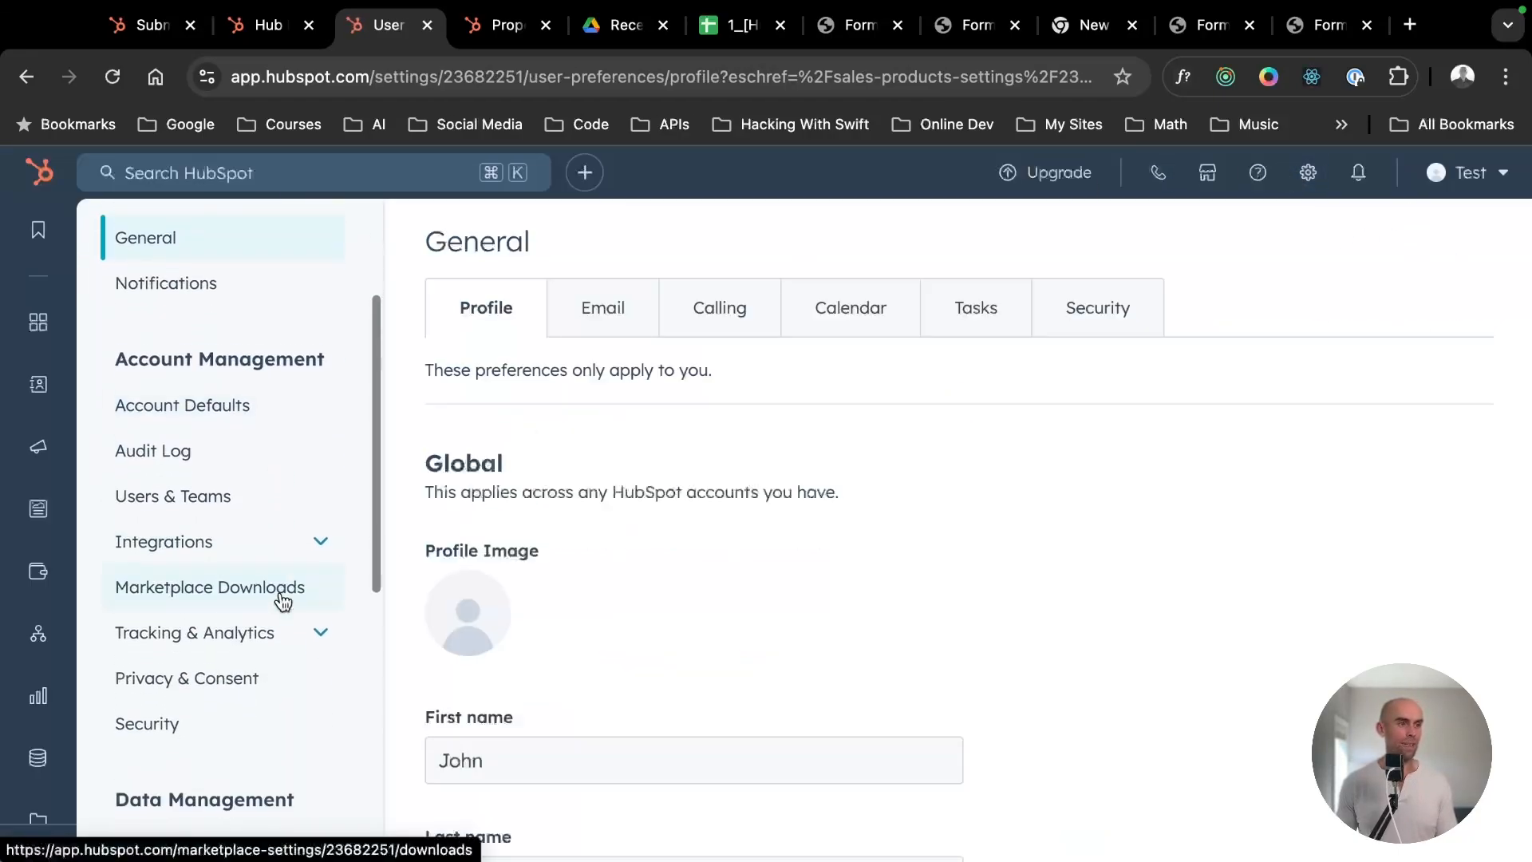
scroll(280, 602, down, 4)
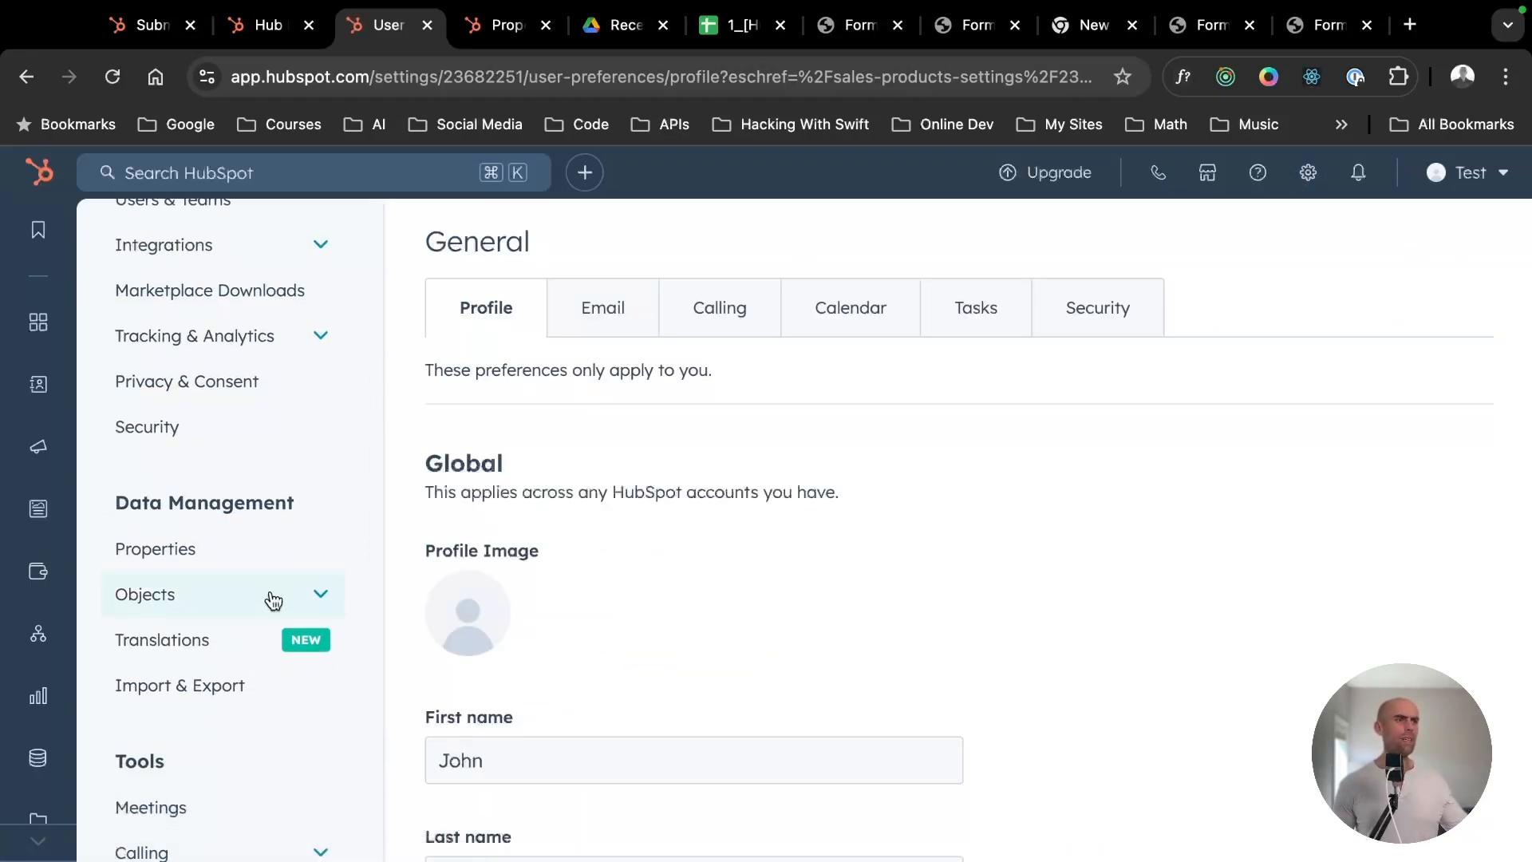
click(274, 599)
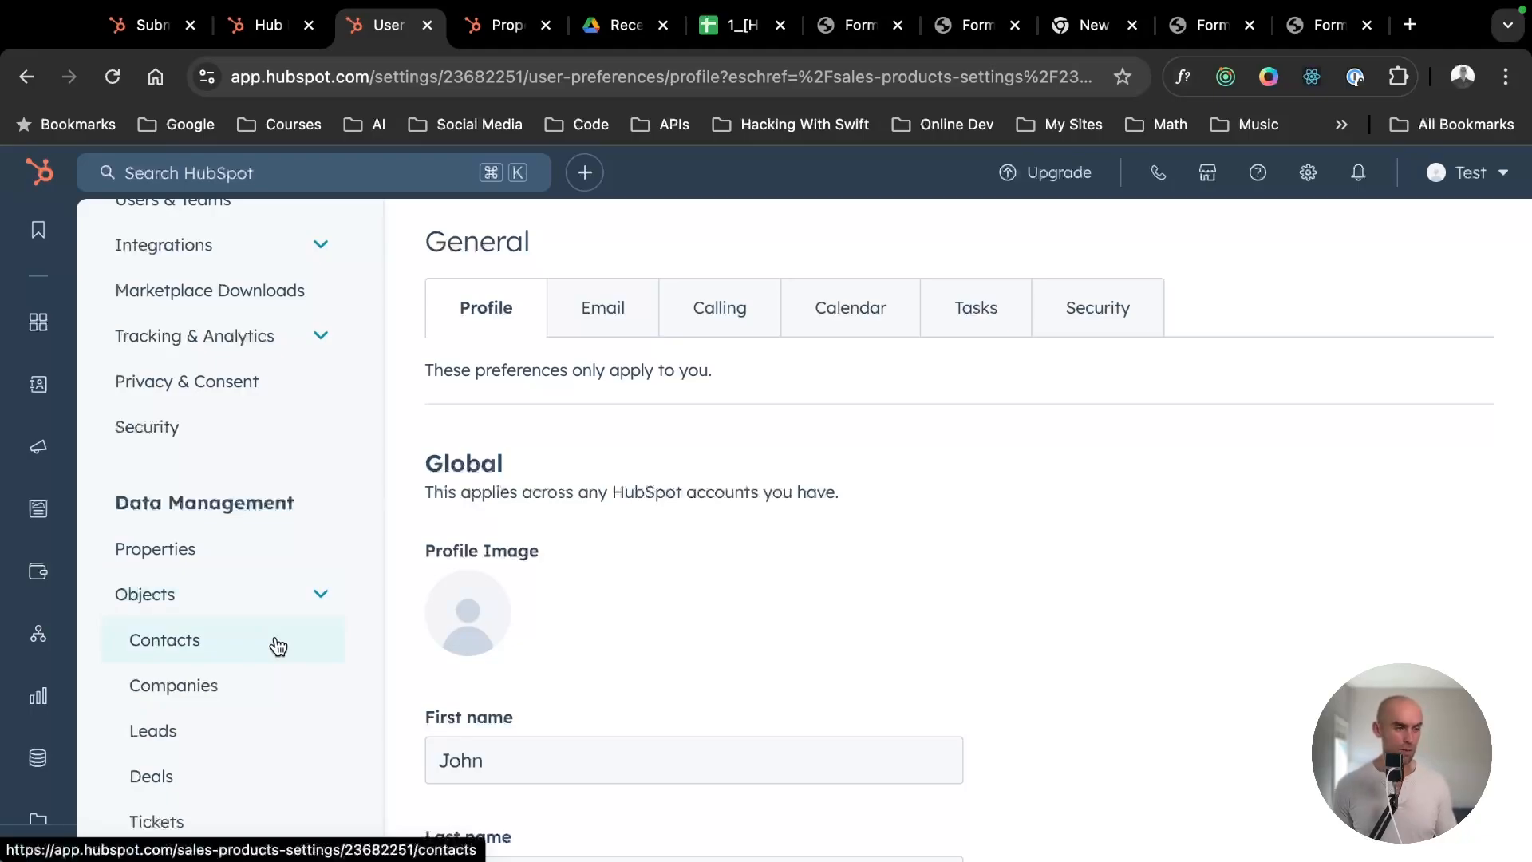
click(220, 650)
scroll(226, 702, down, 10)
scroll(260, 400, up, 1)
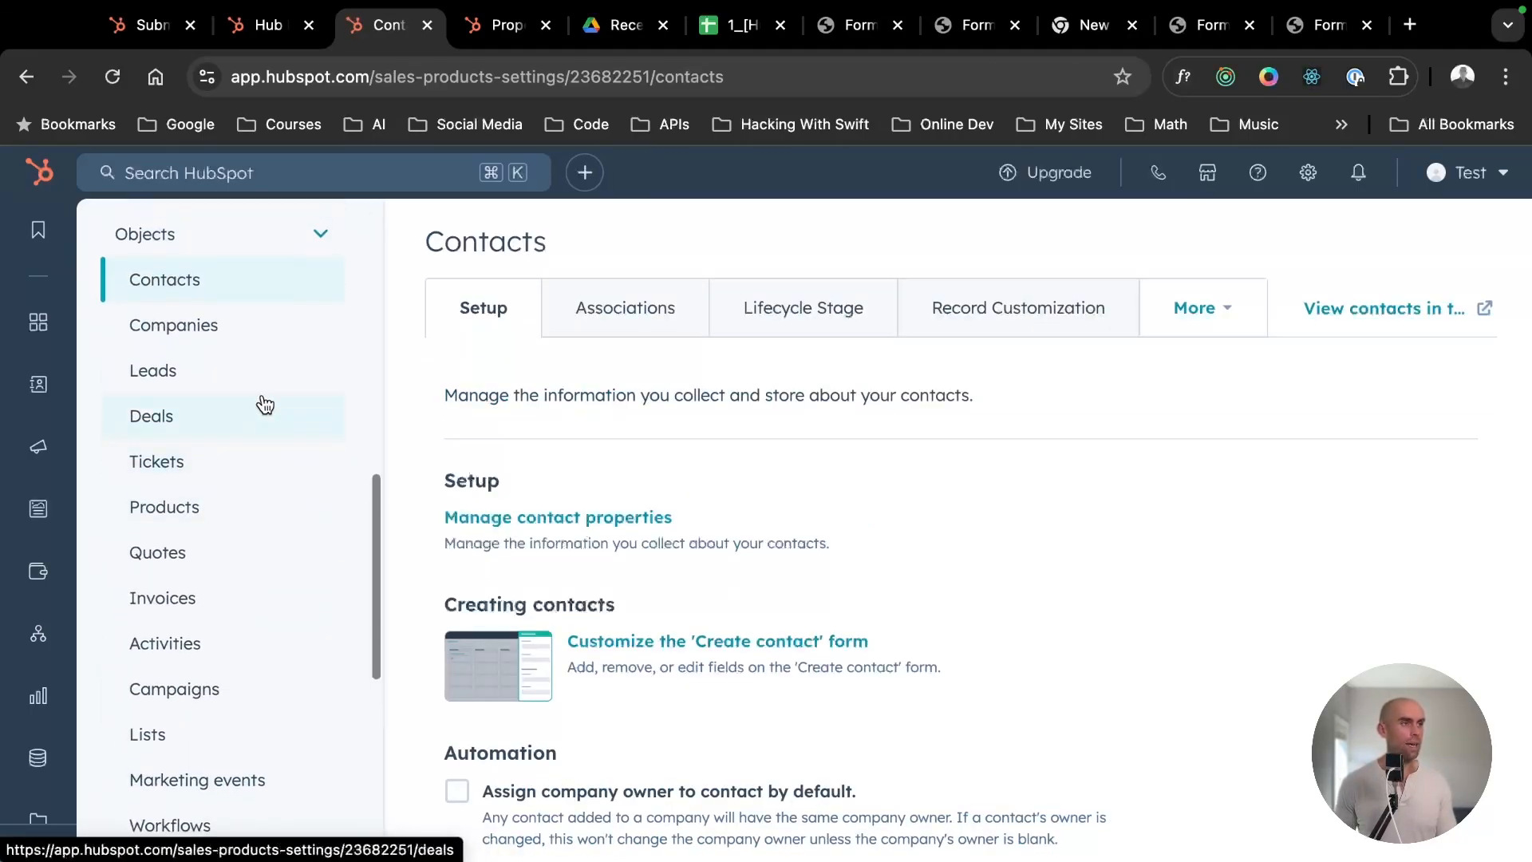
- Look through the Companies and Leads object settings, and return to the Contacts object settings
click(249, 320)
scroll(238, 375, down, 10)
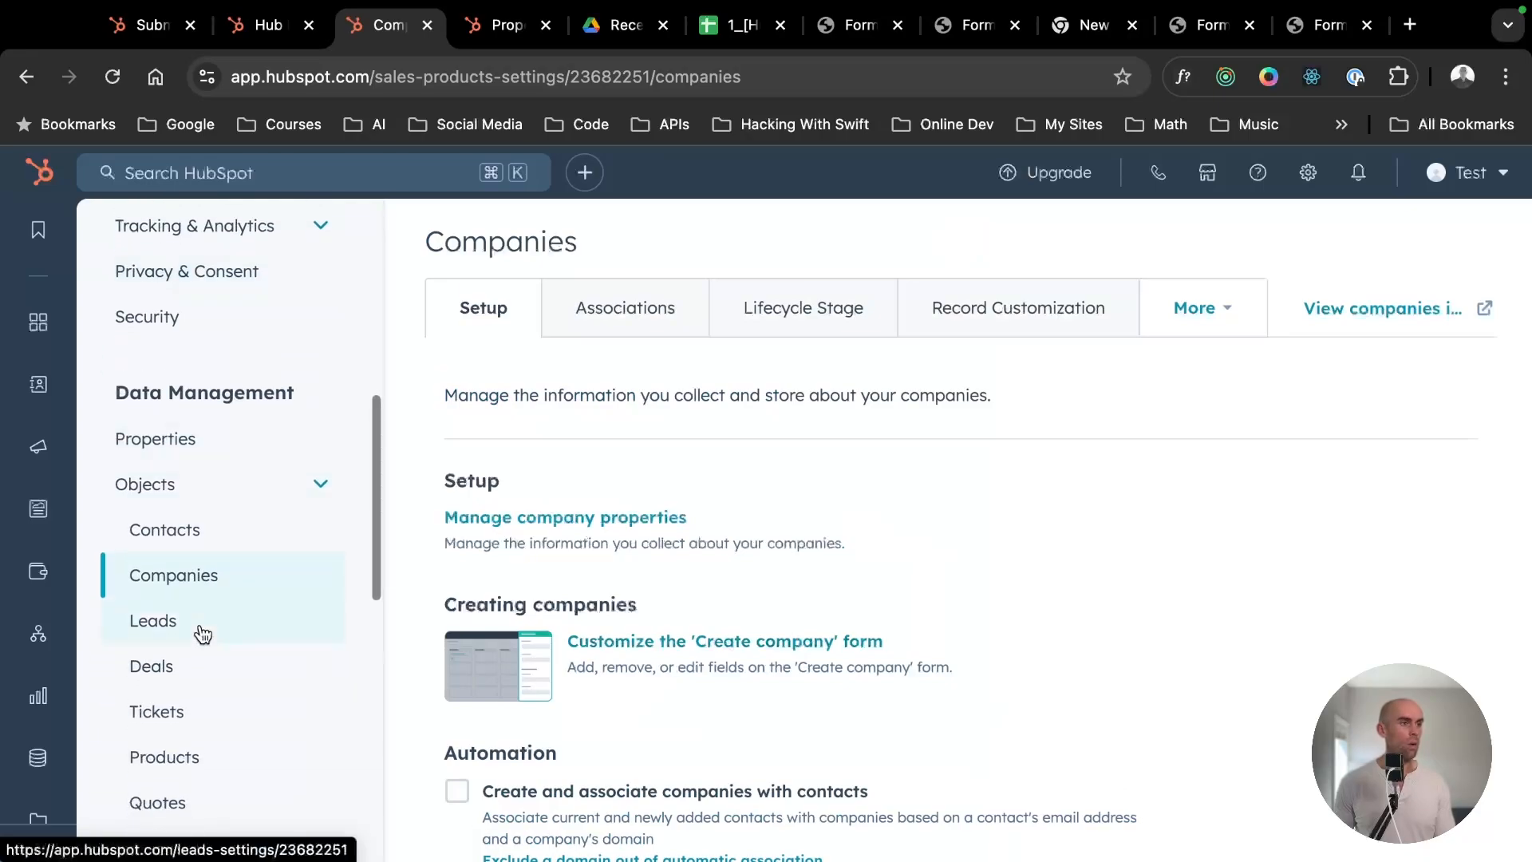
click(201, 630)
scroll(208, 625, down, 8)
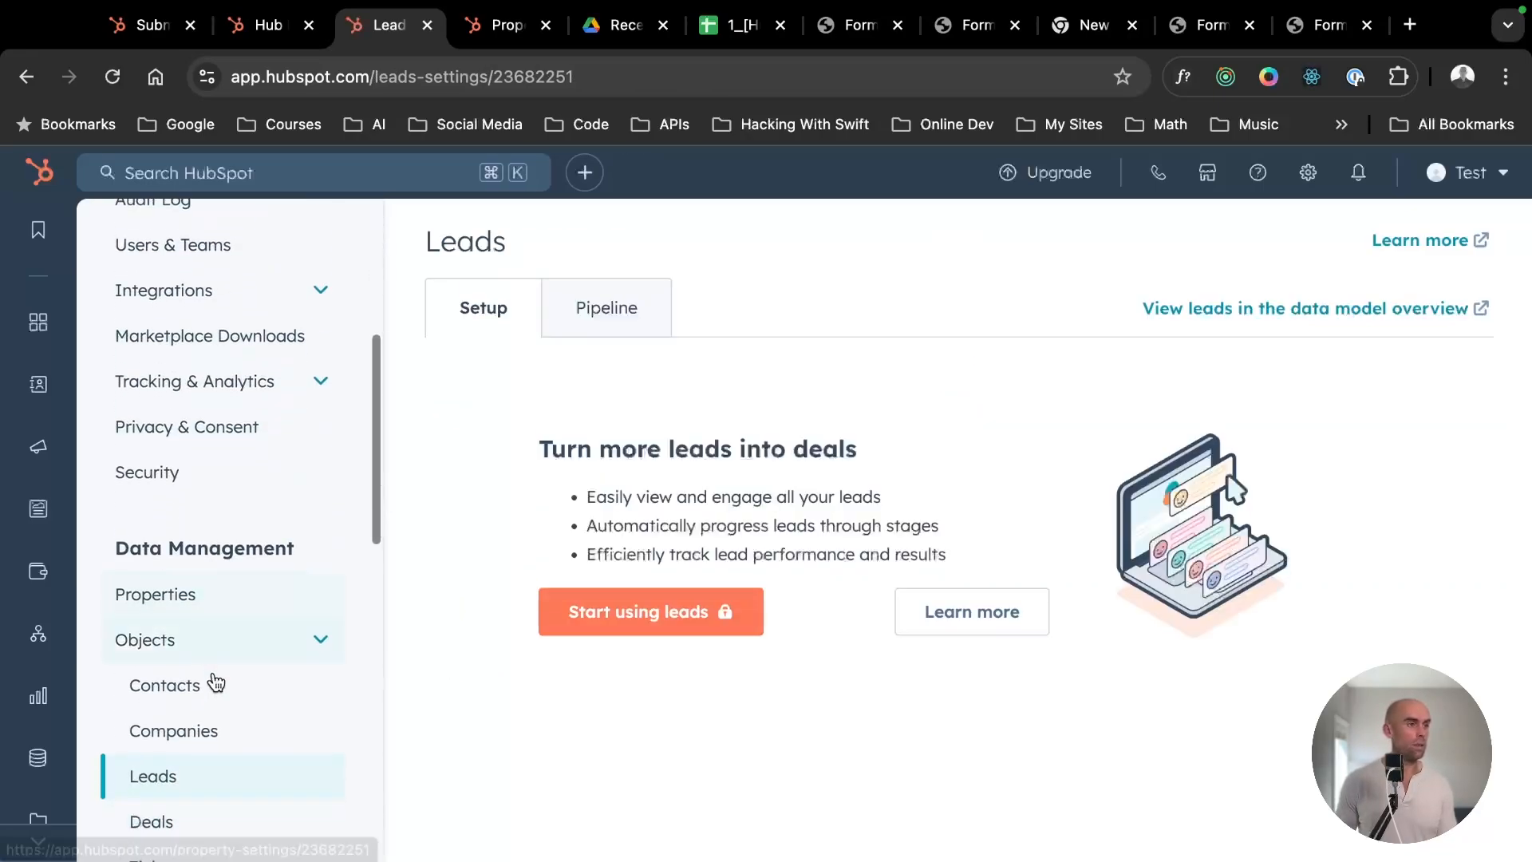
click(217, 682)
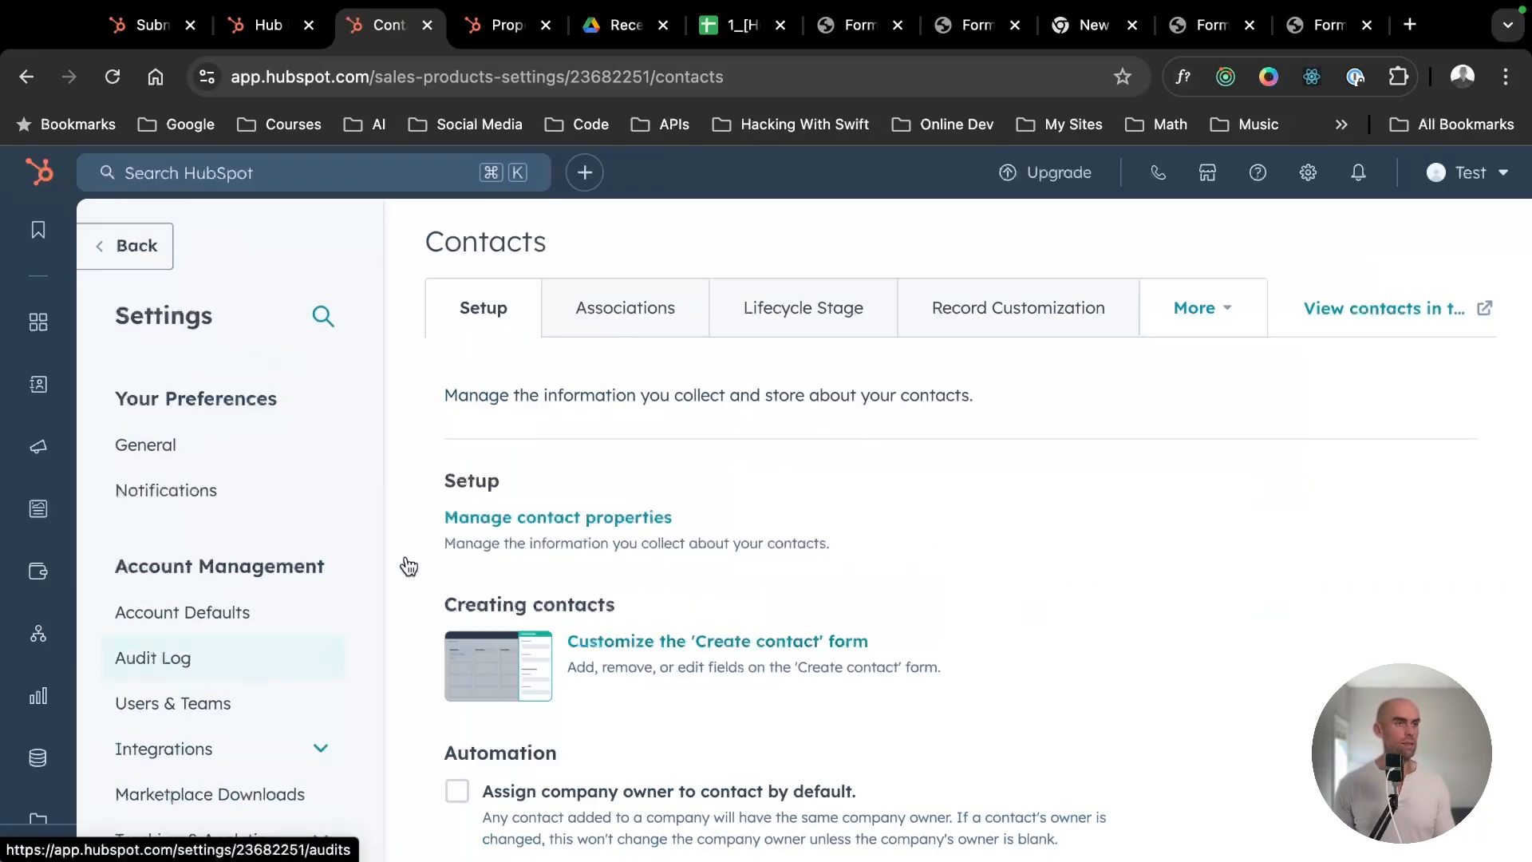
- Show the Contacts-to-Companies association in the Contacts object settings and review its configuration and labels
click(619, 309)
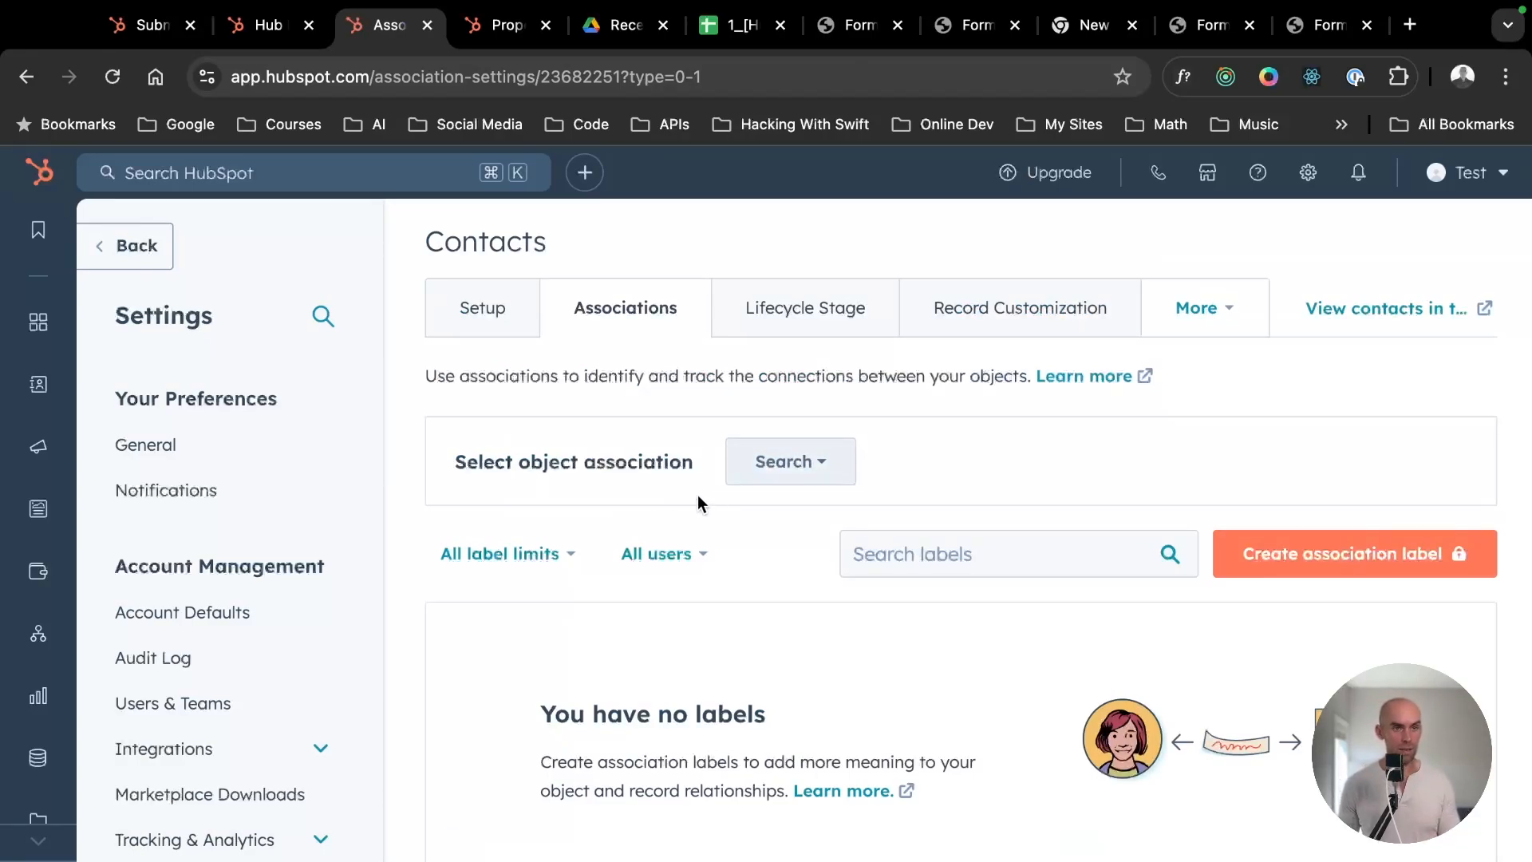
click(800, 481)
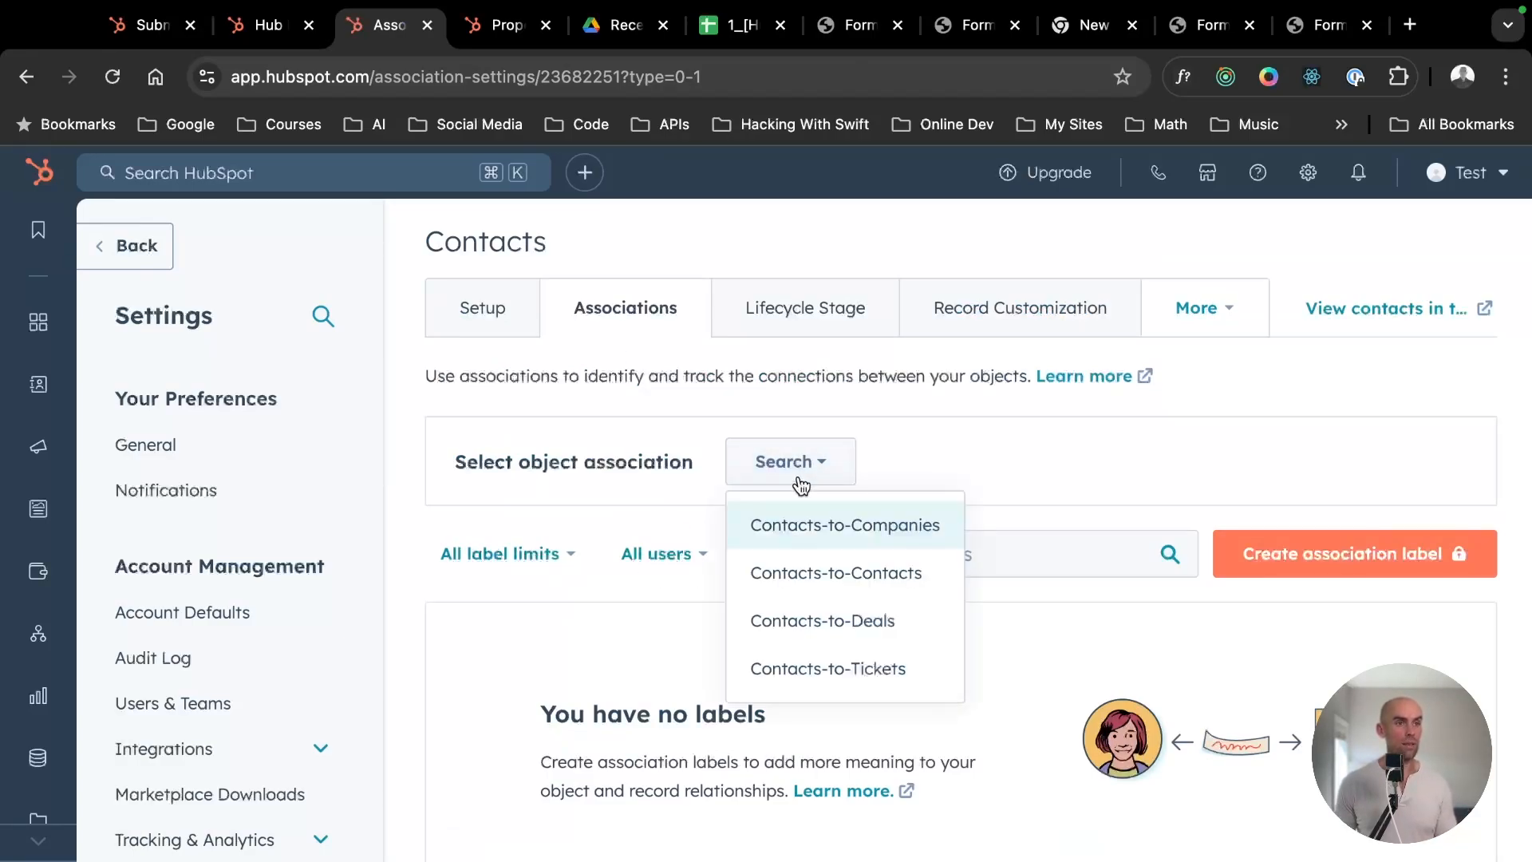
click(881, 532)
scroll(881, 529, down, 4)
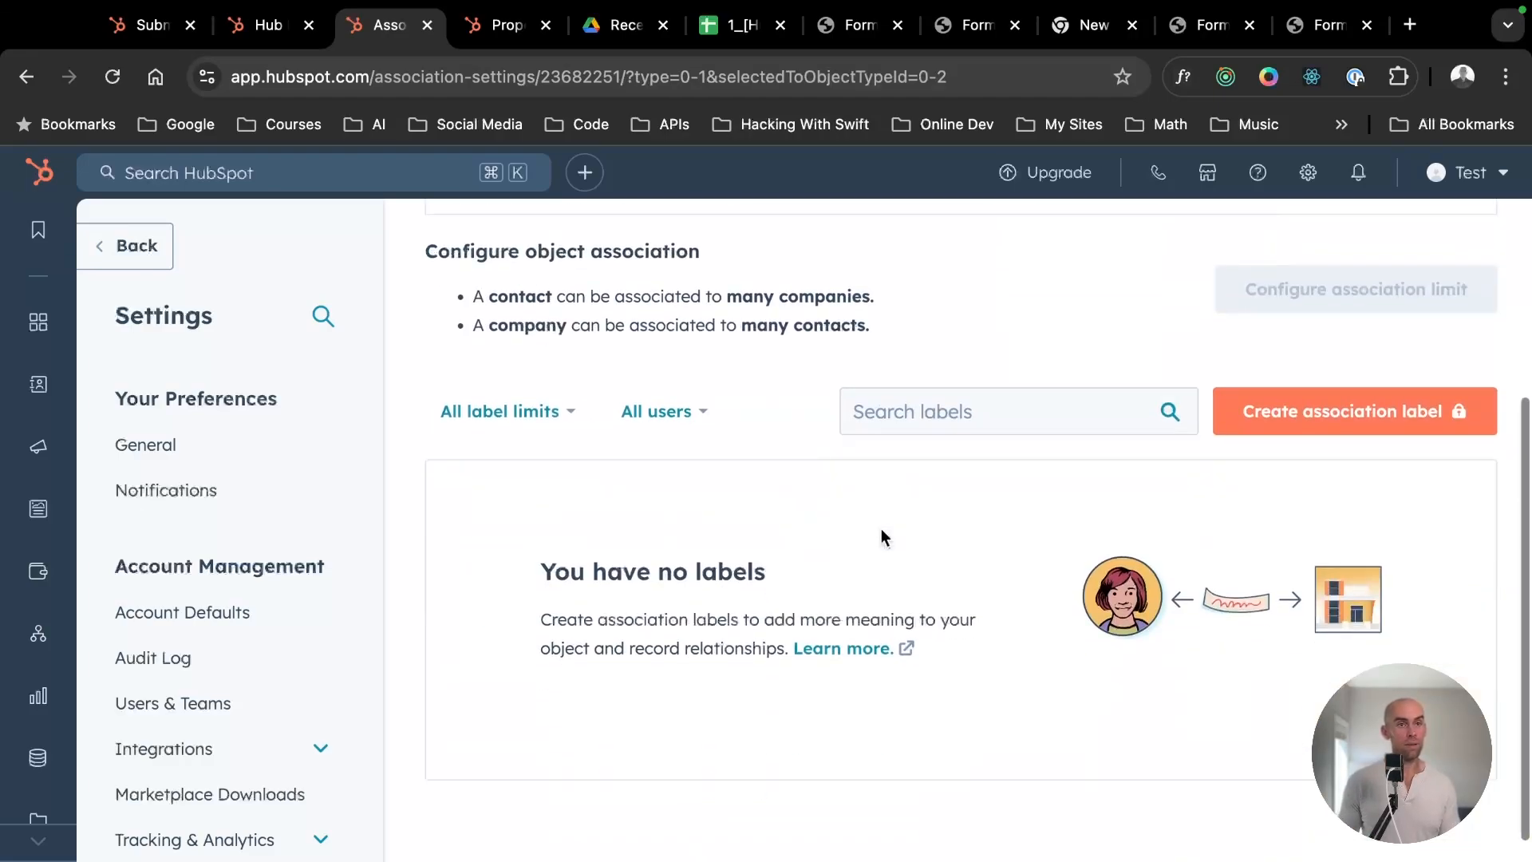
scroll(881, 528, up, 2)
scroll(774, 491, down, 2)
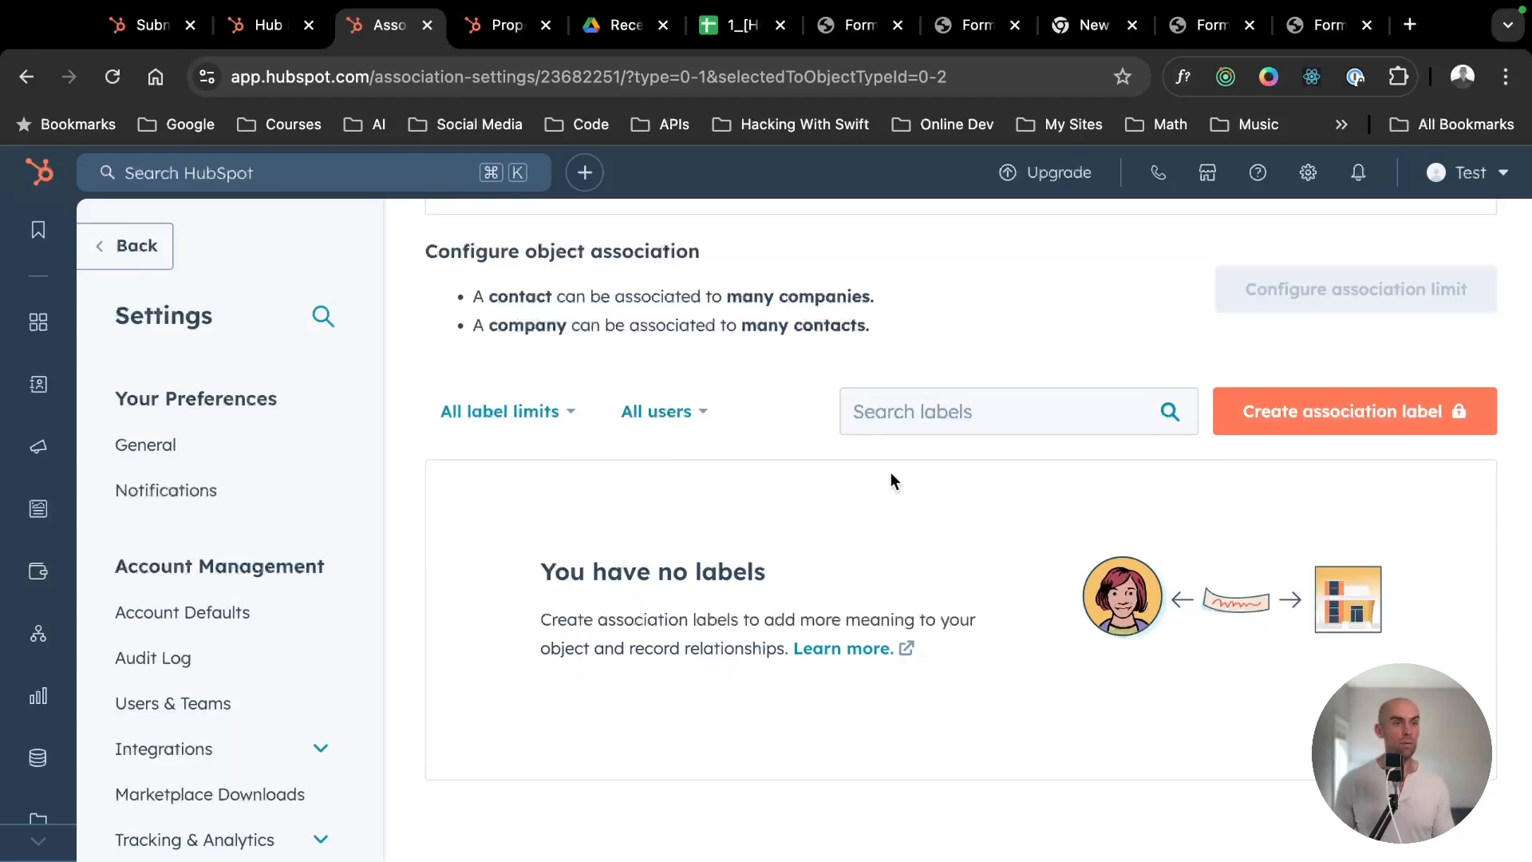
scroll(812, 639, up, 4)
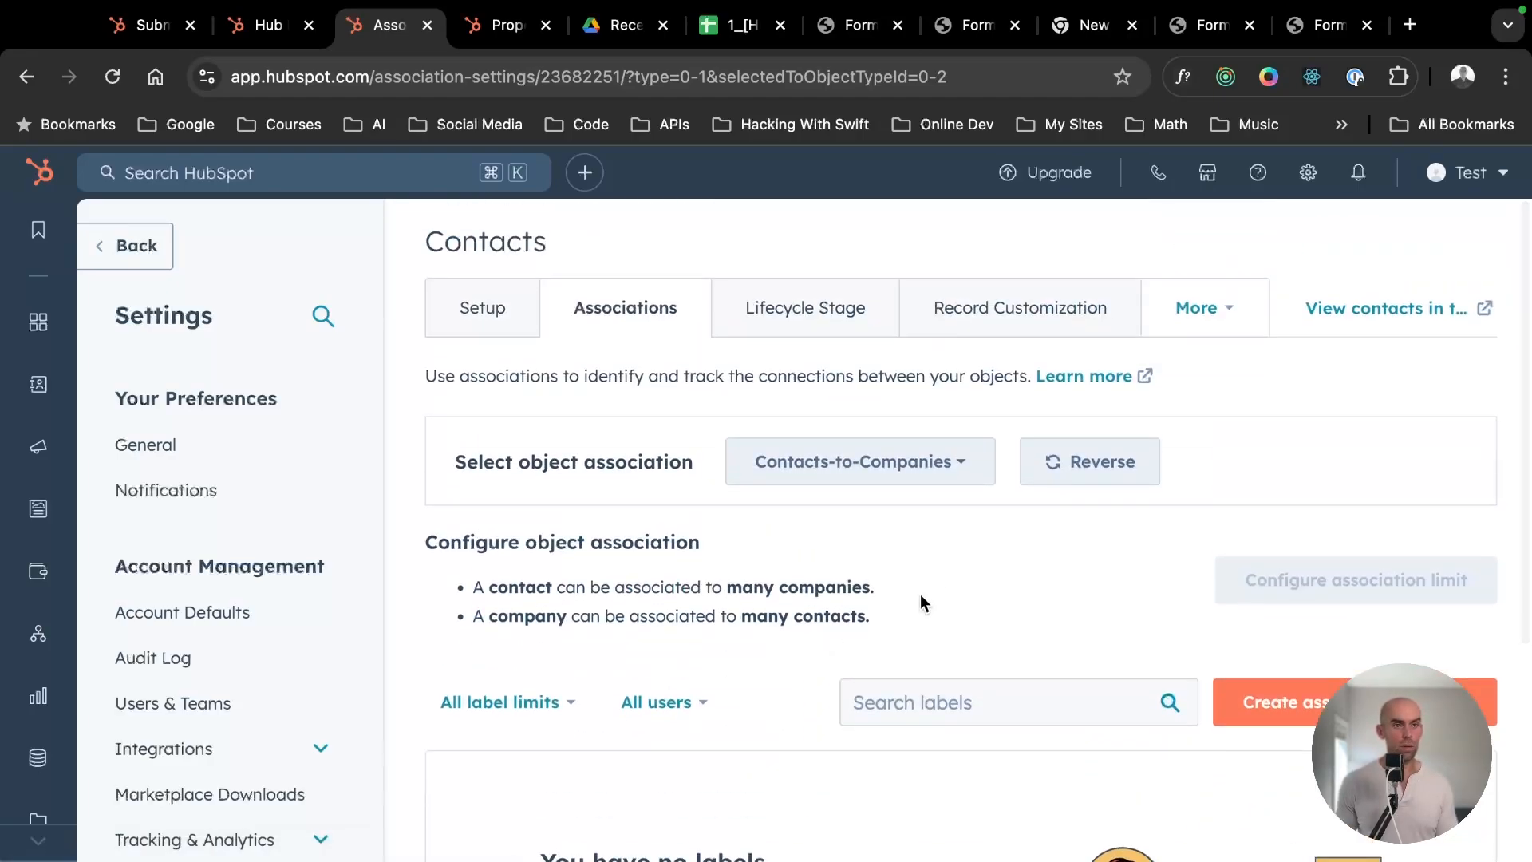
- Check the submitter's contact record and submission details, and try to create an association label for Contacts-to-Companies
click(240, 27)
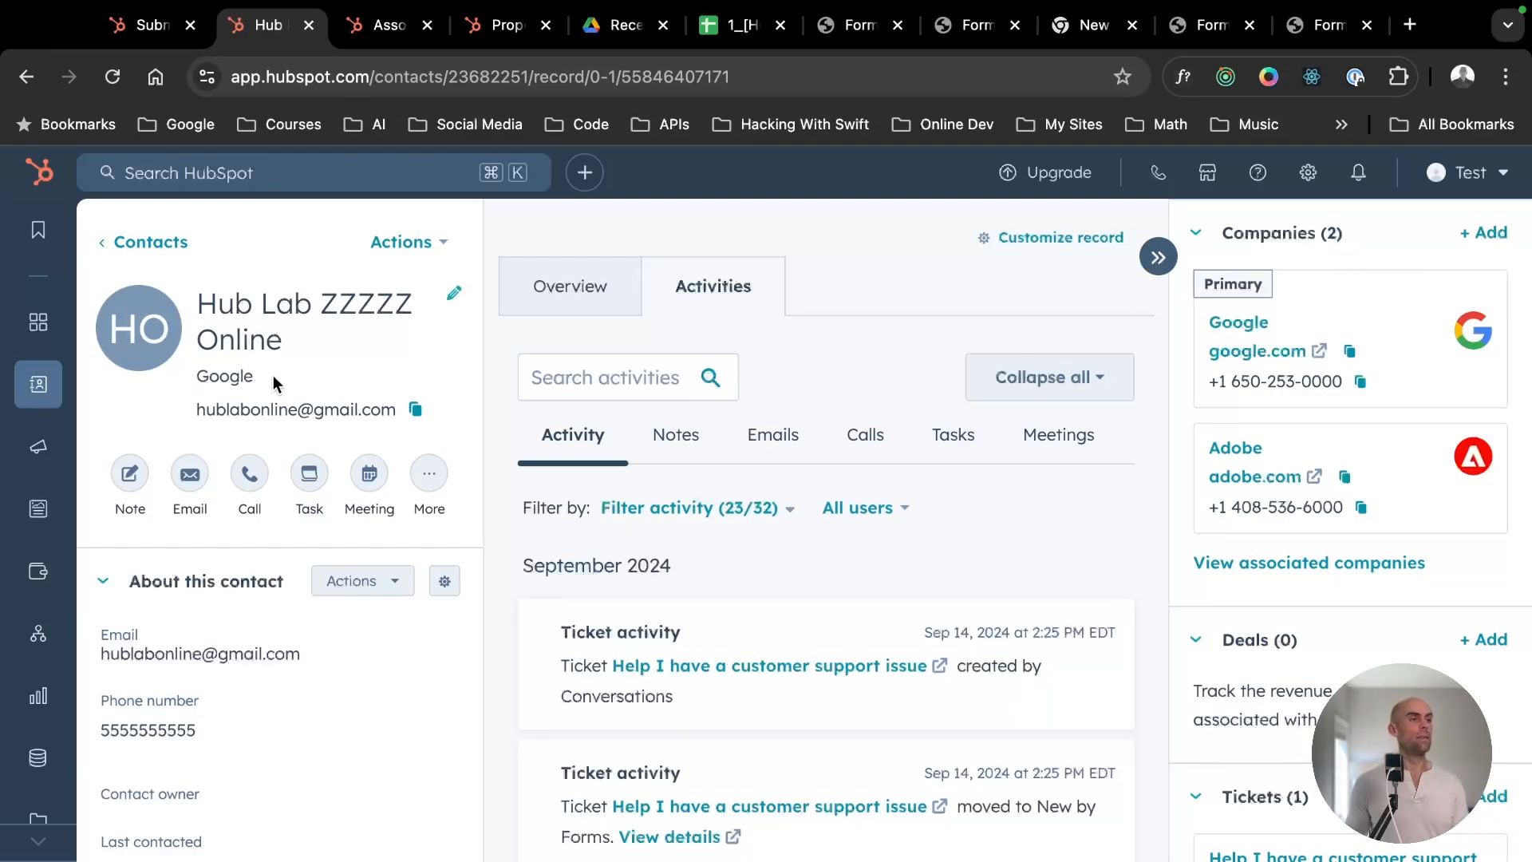
click(143, 24)
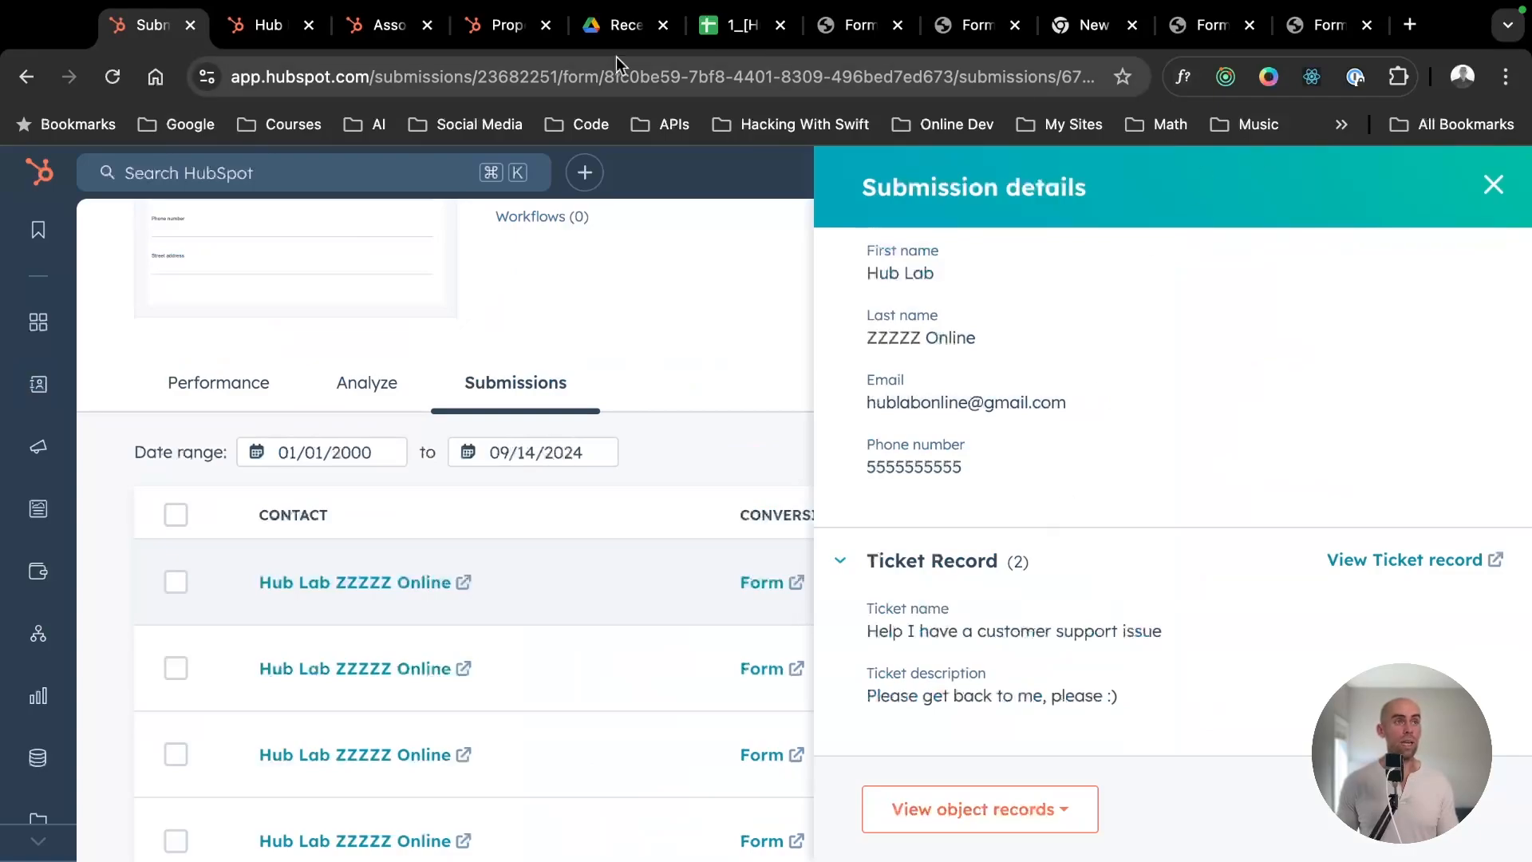
click(390, 25)
click(1276, 702)
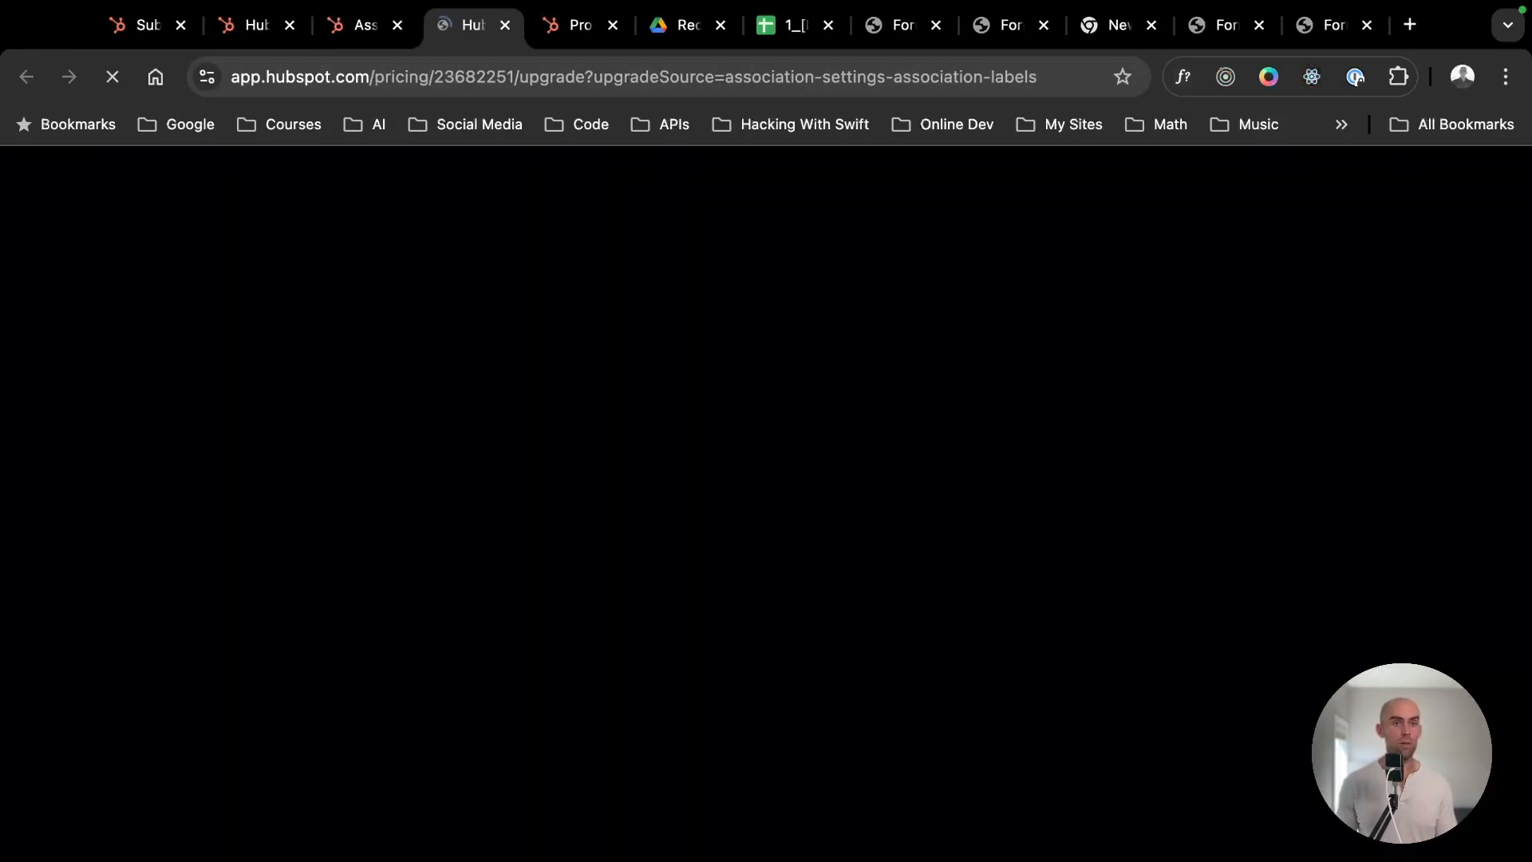
scroll(528, 603, down, 1)
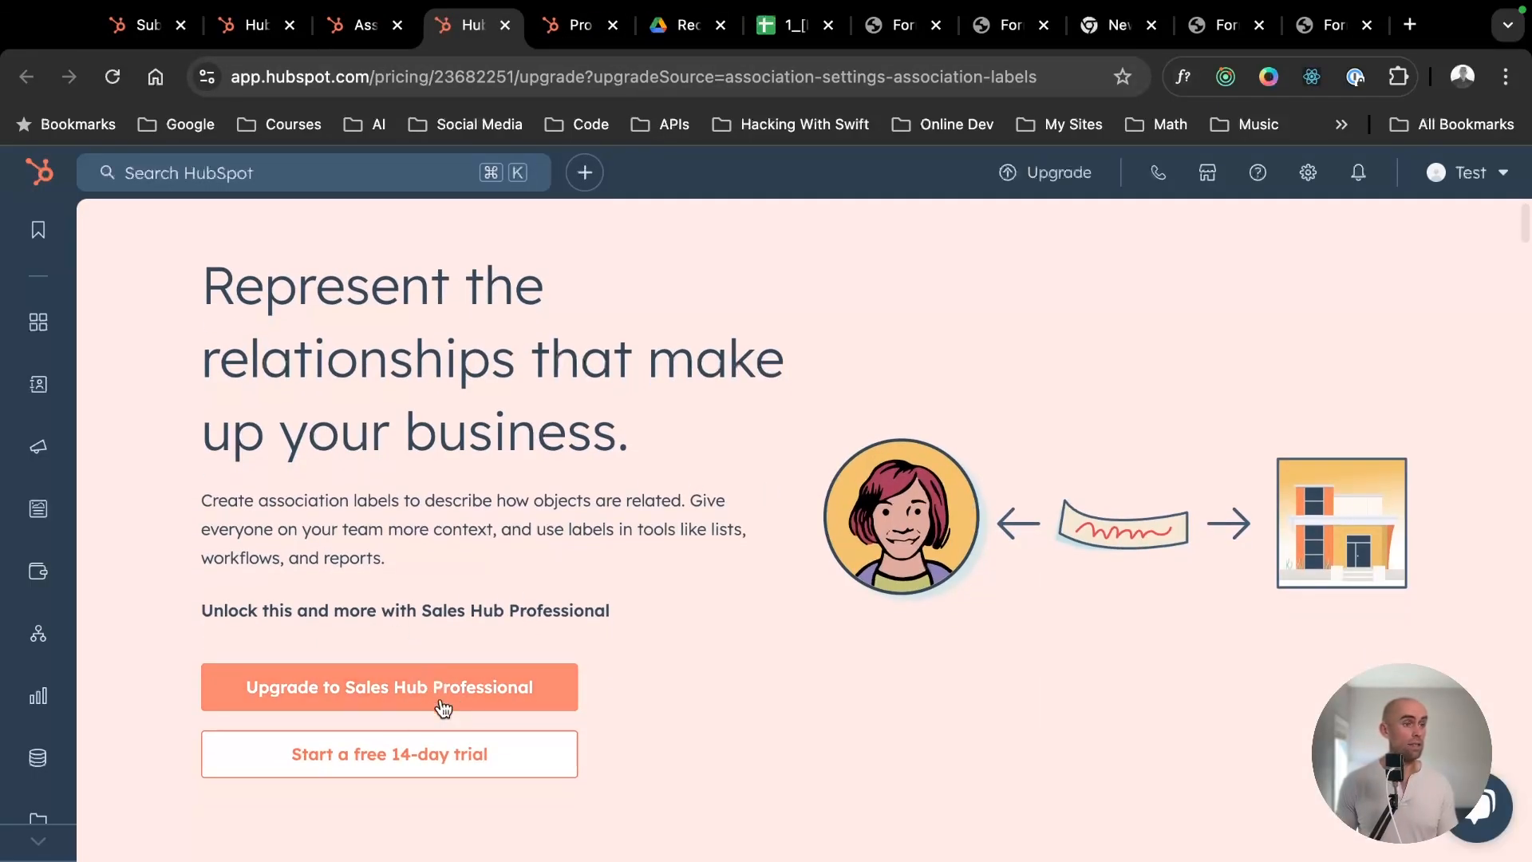
- Compare the submitter's contact record with the submission details, and review the object associations available for contacts
click(233, 25)
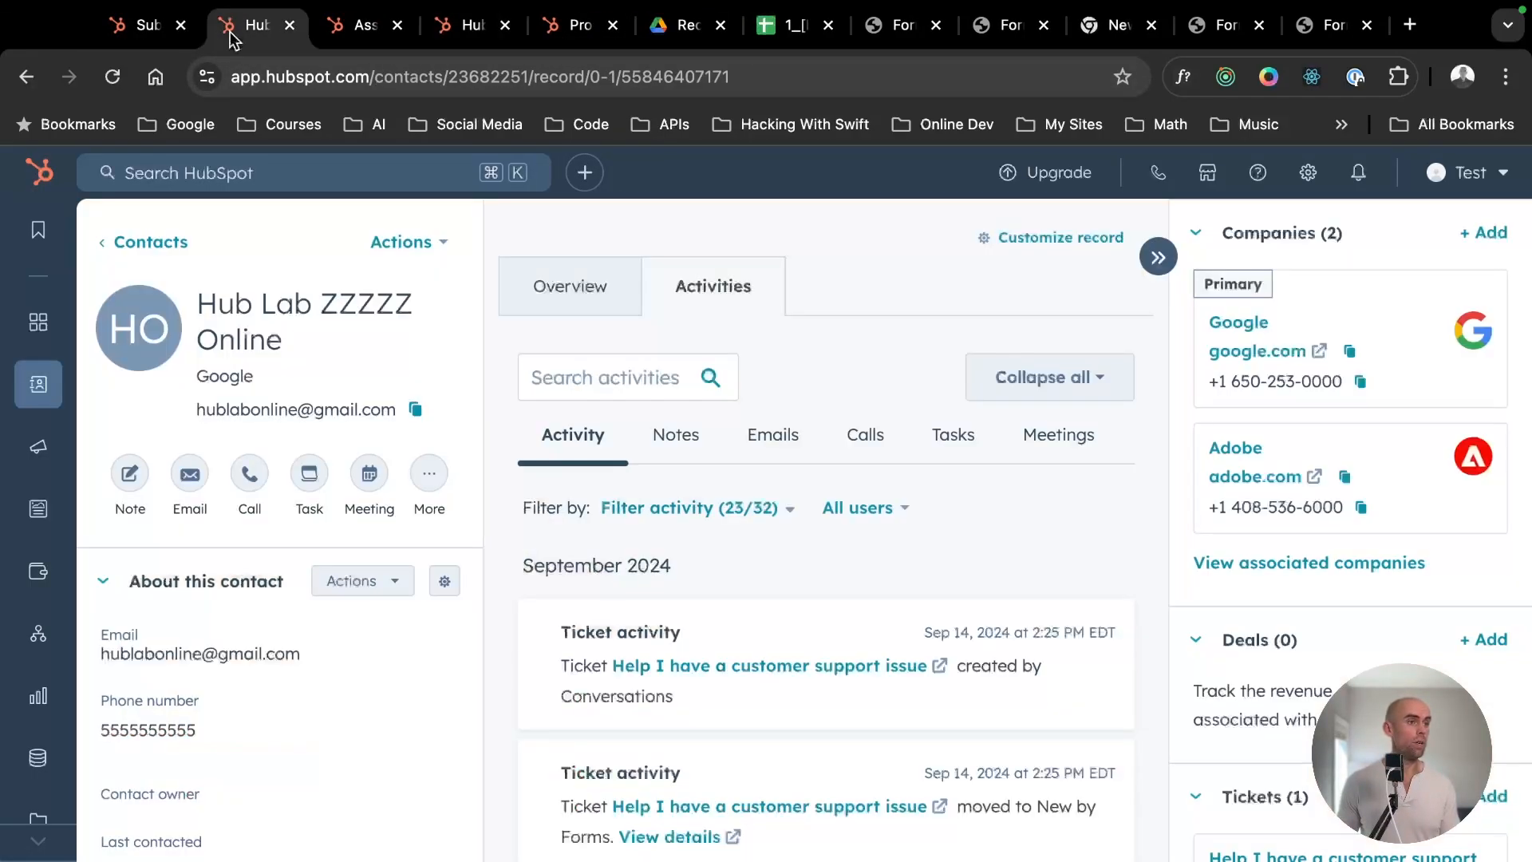
click(130, 33)
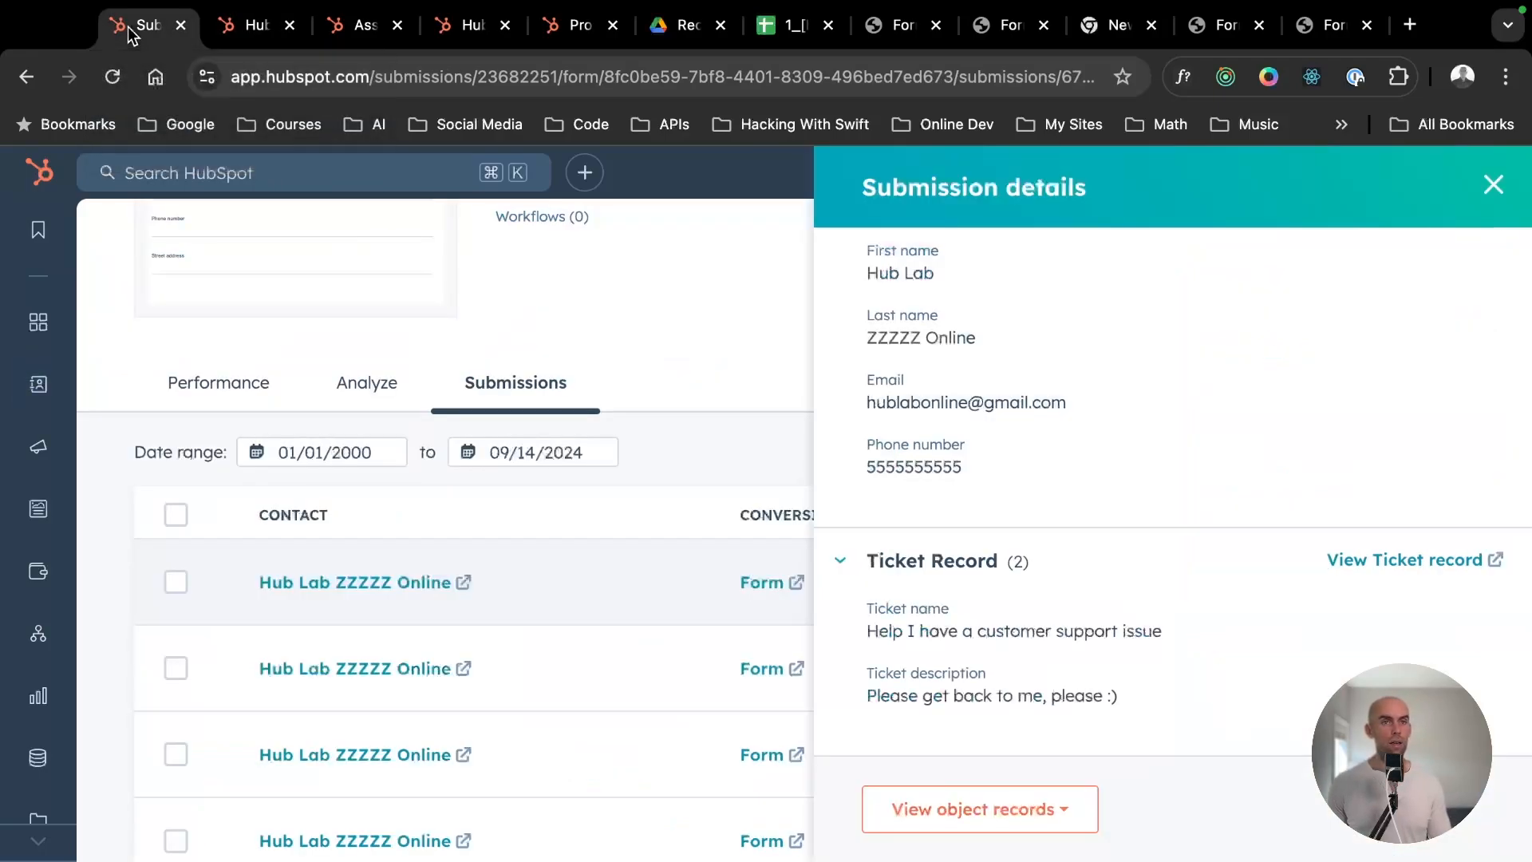
click(229, 33)
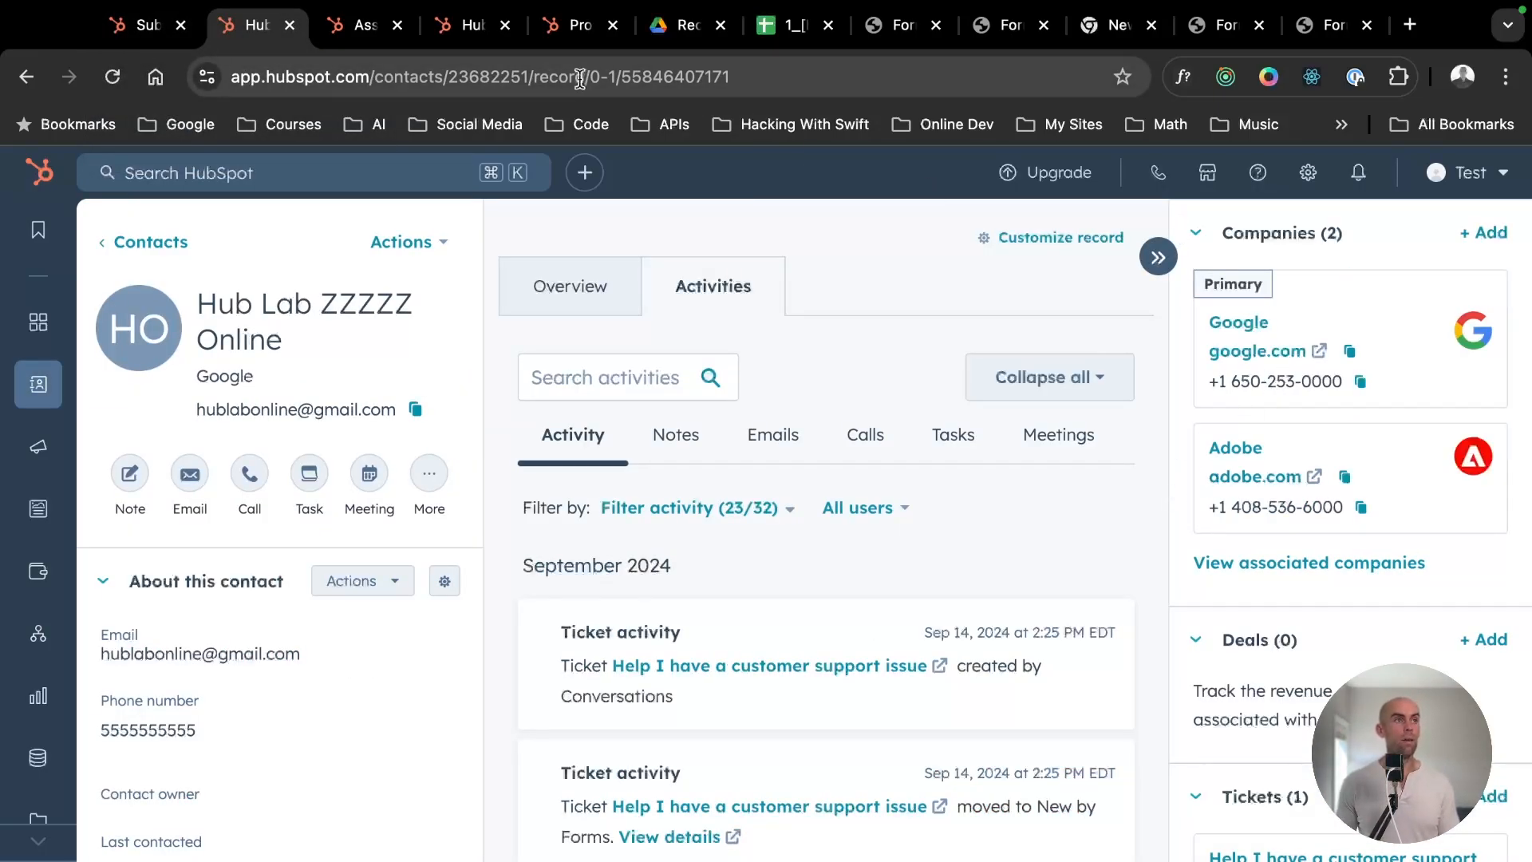
click(356, 29)
scroll(1083, 598, down, 5)
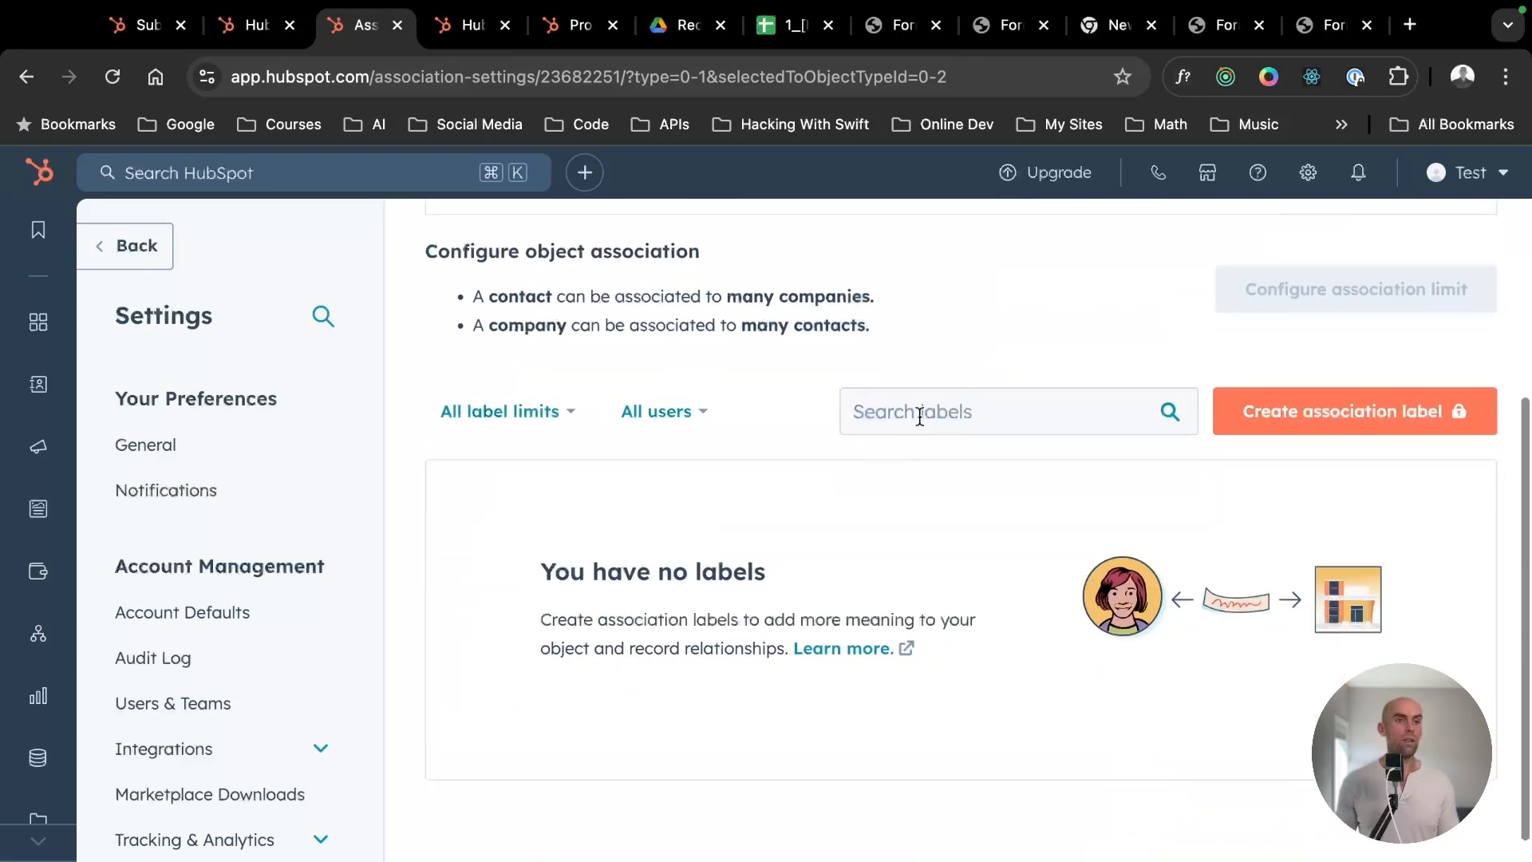
scroll(830, 349, up, 4)
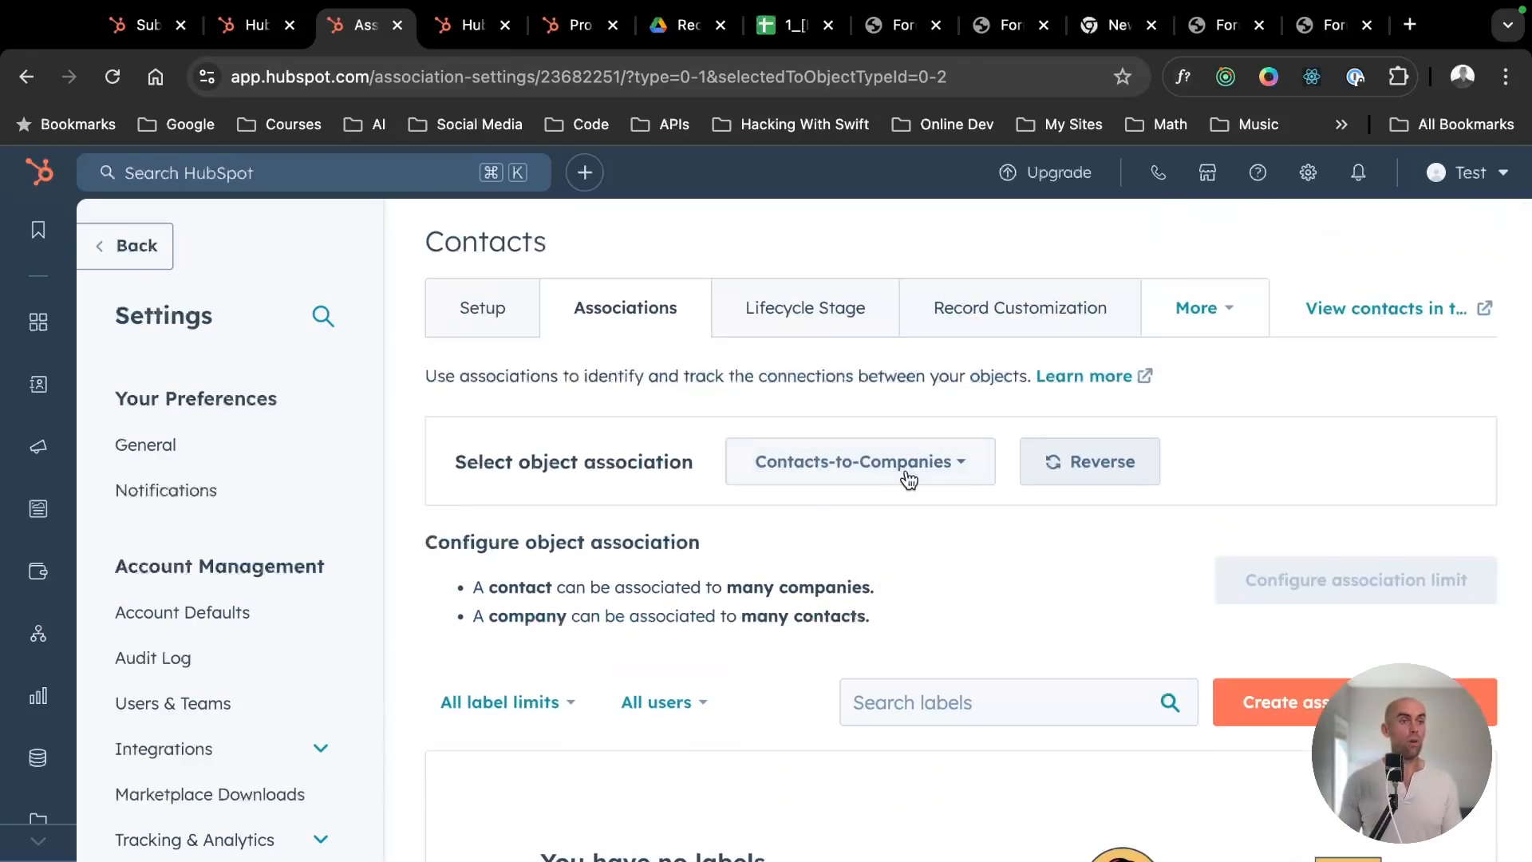
click(908, 477)
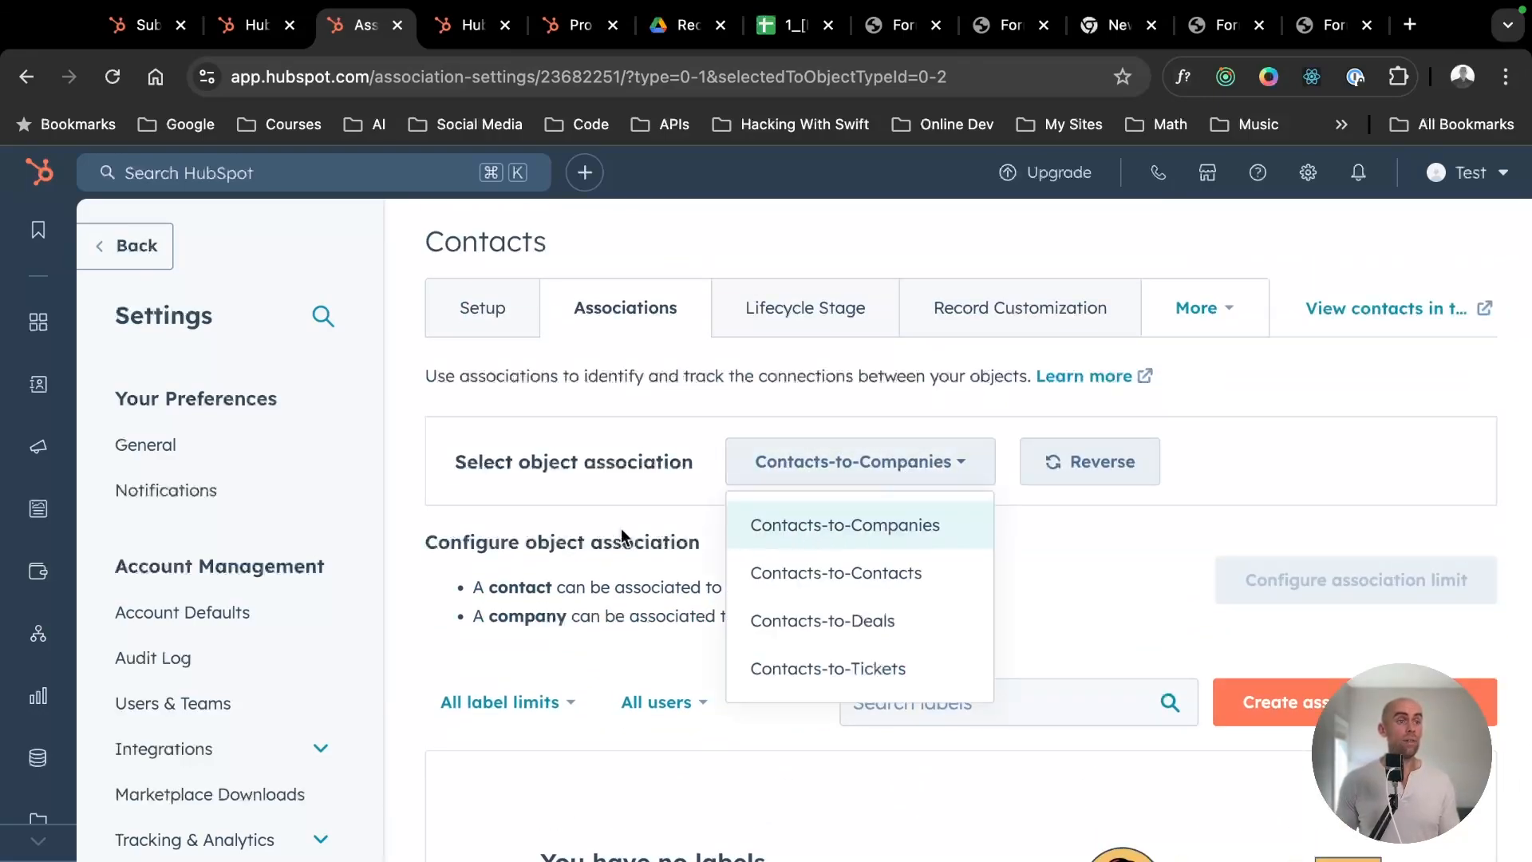
click(662, 525)
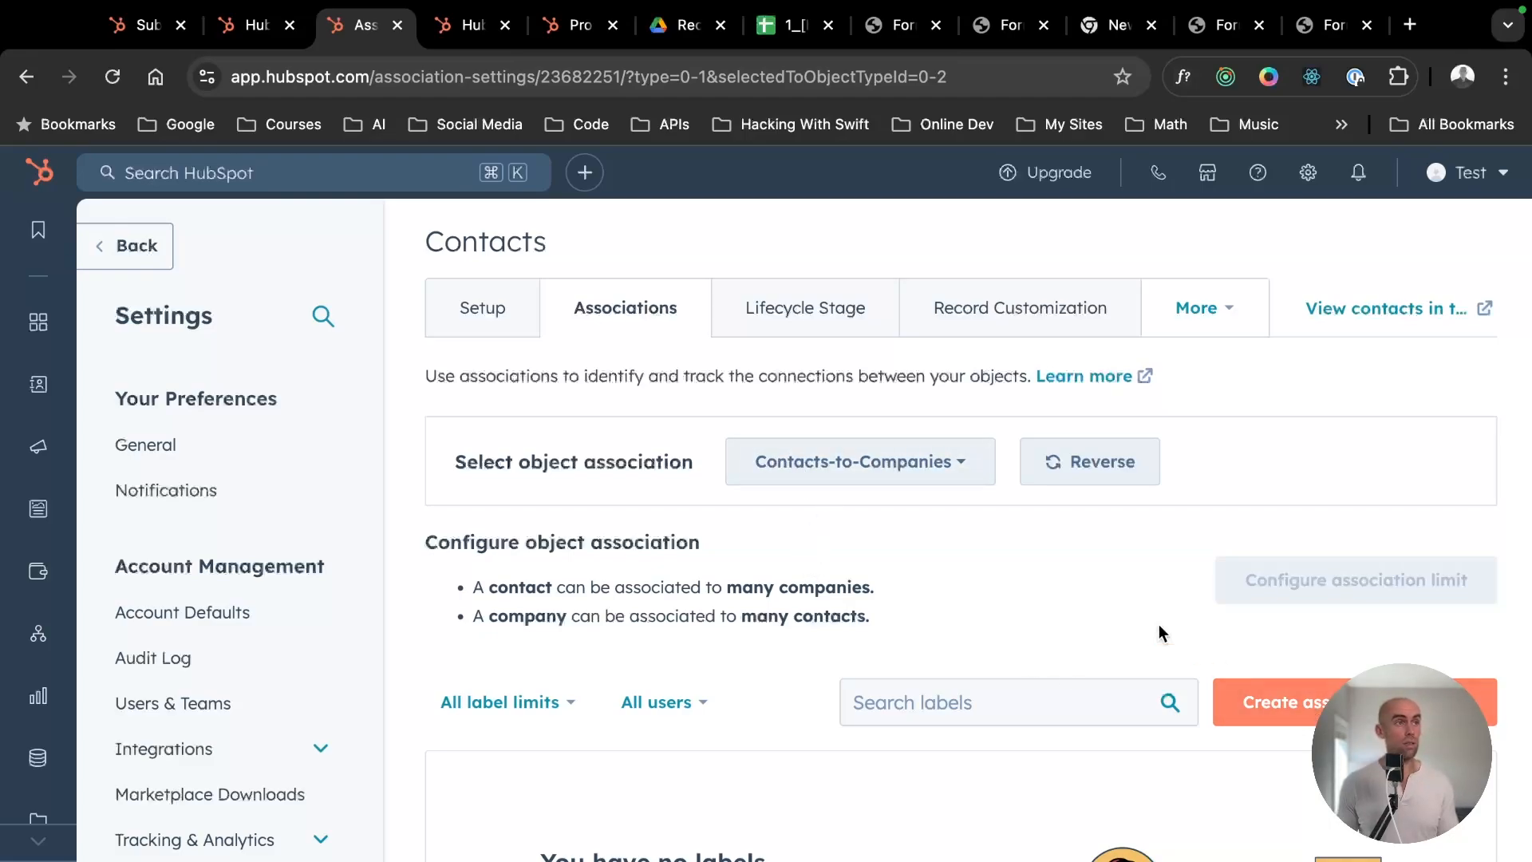
- Review the ticket submission details and the submitter's contact header, and return to the Contacts-to-Companies association settings
click(142, 29)
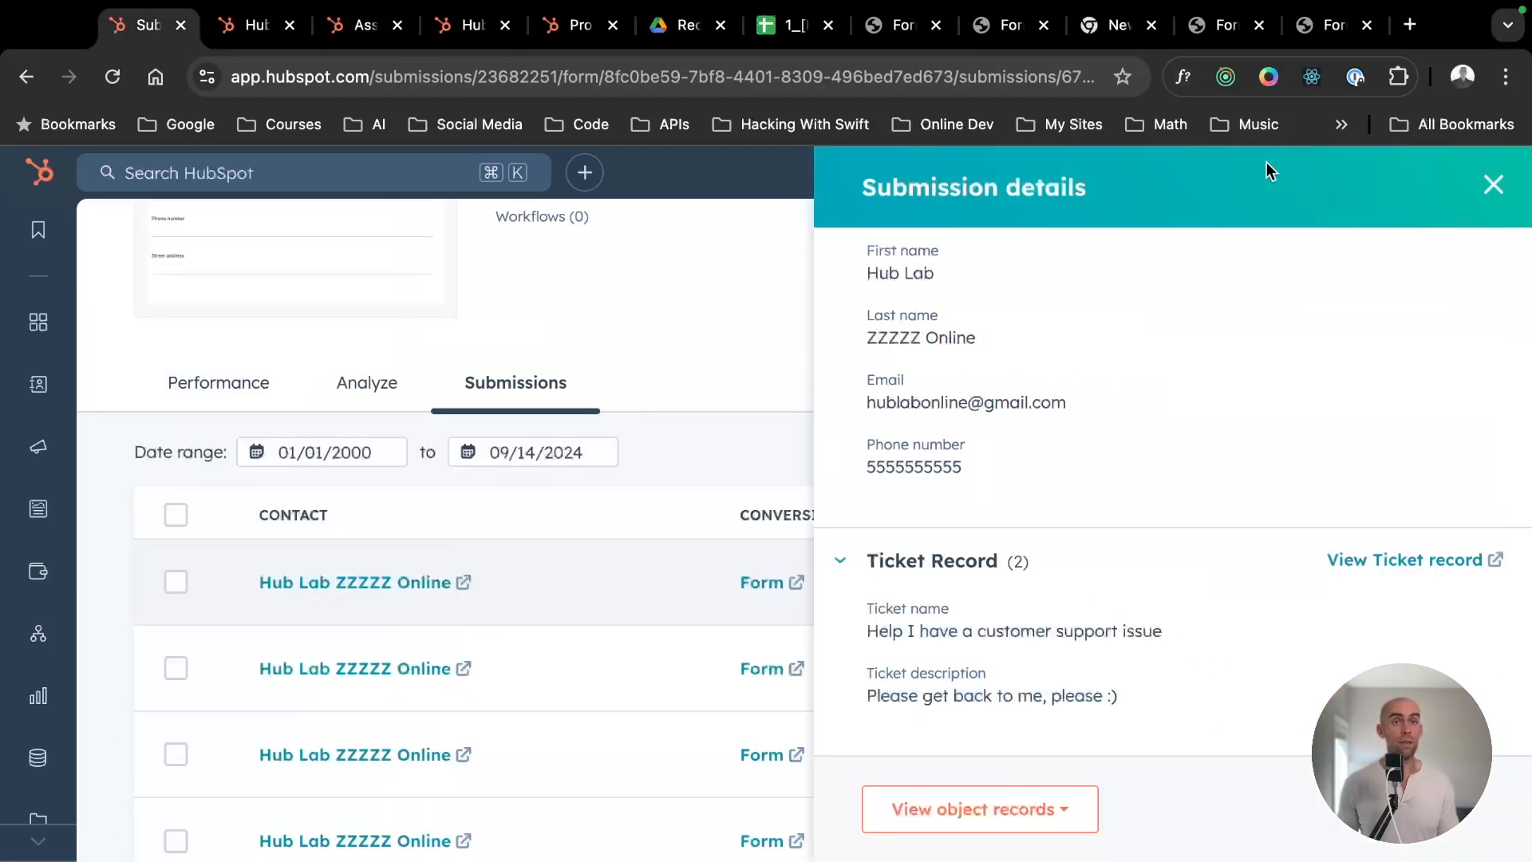
click(253, 25)
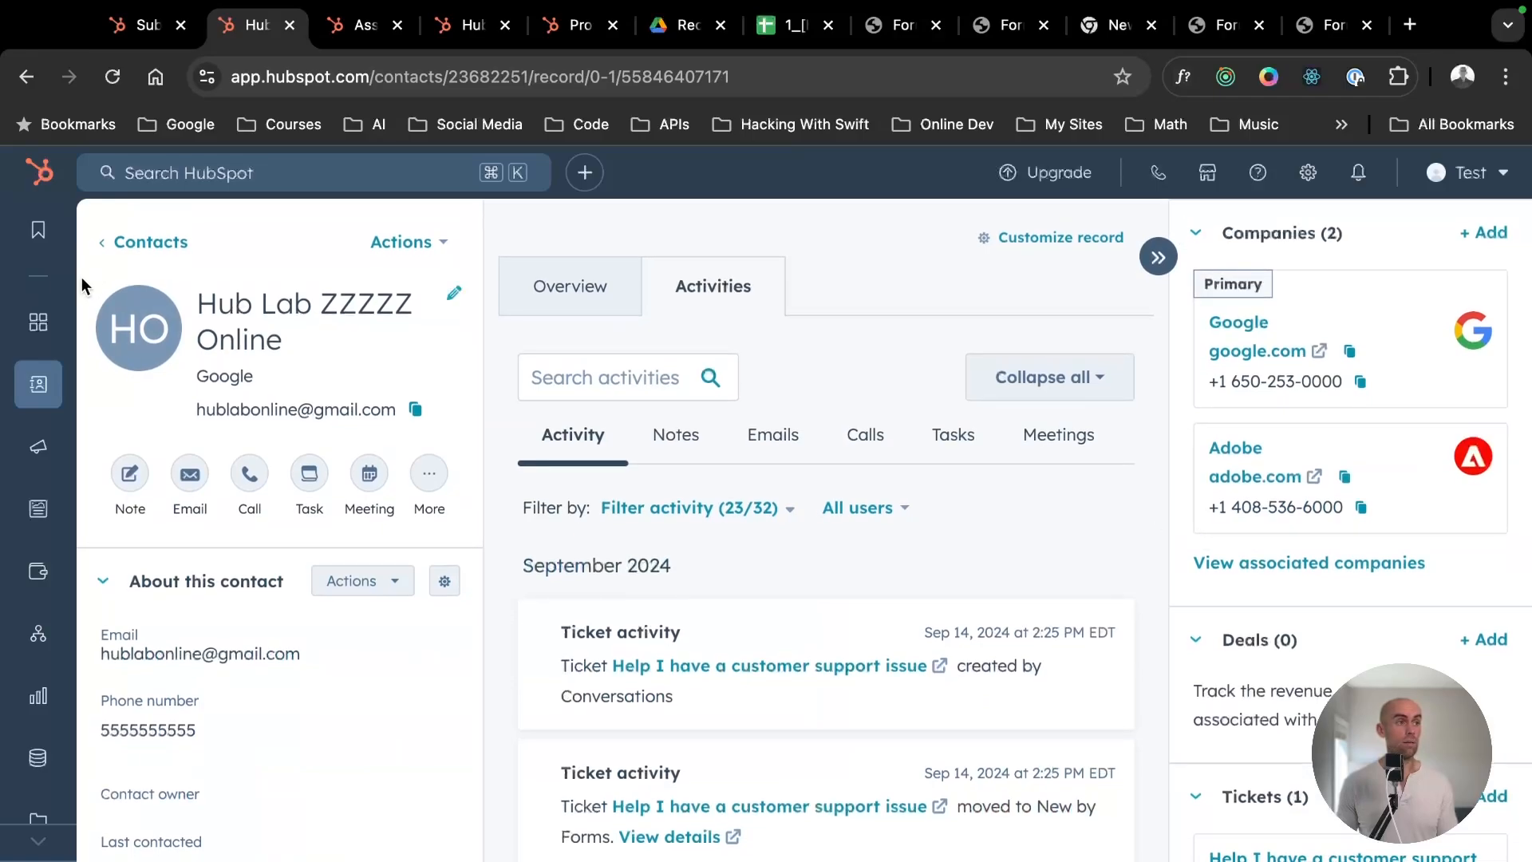
drag(352, 408, 247, 327)
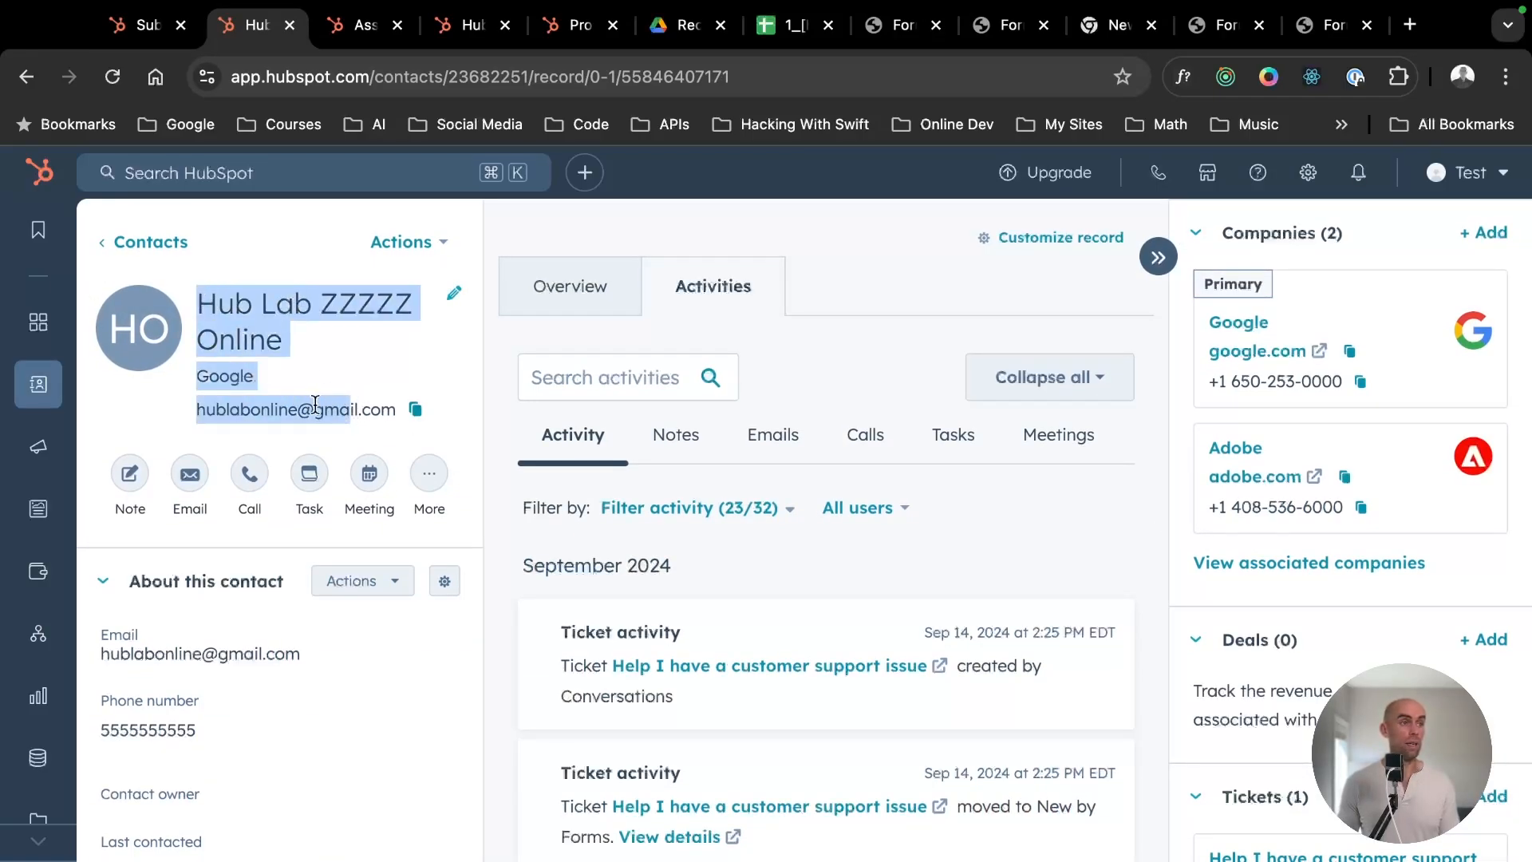
click(315, 406)
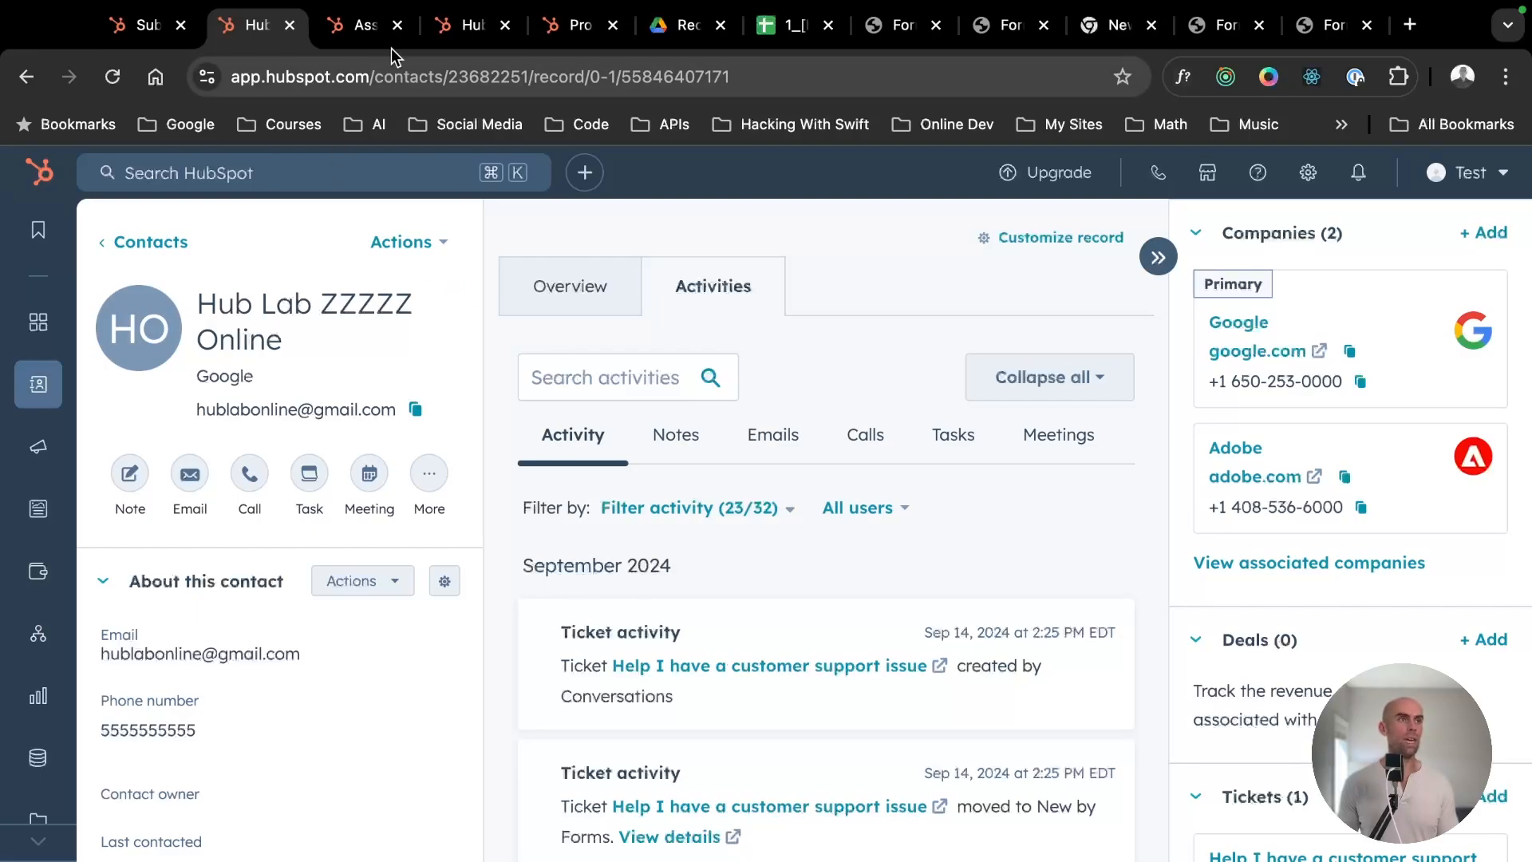
click(366, 28)
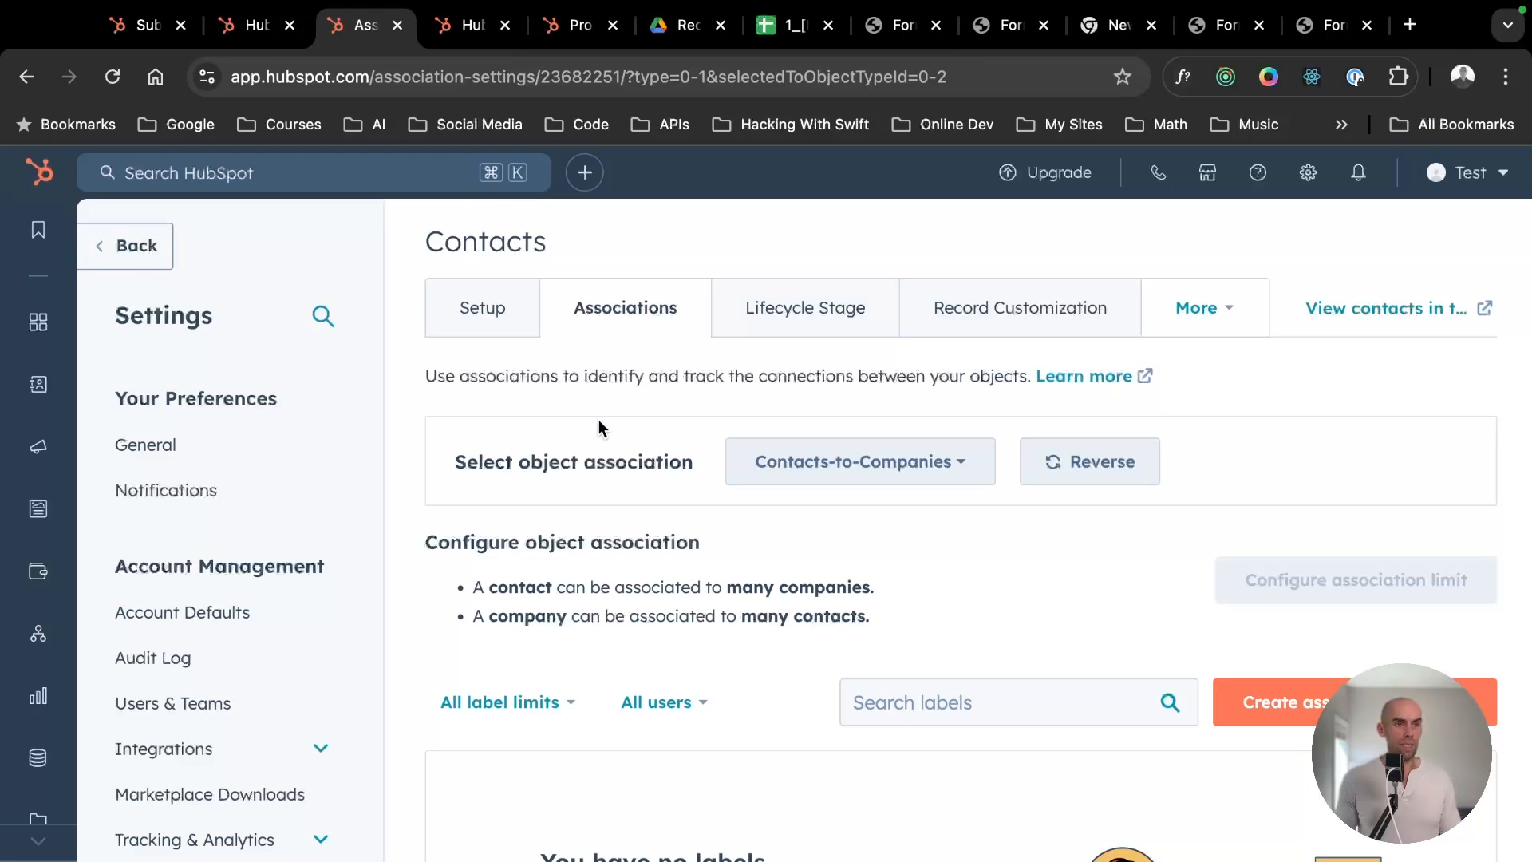
scroll(599, 421, down, 1)
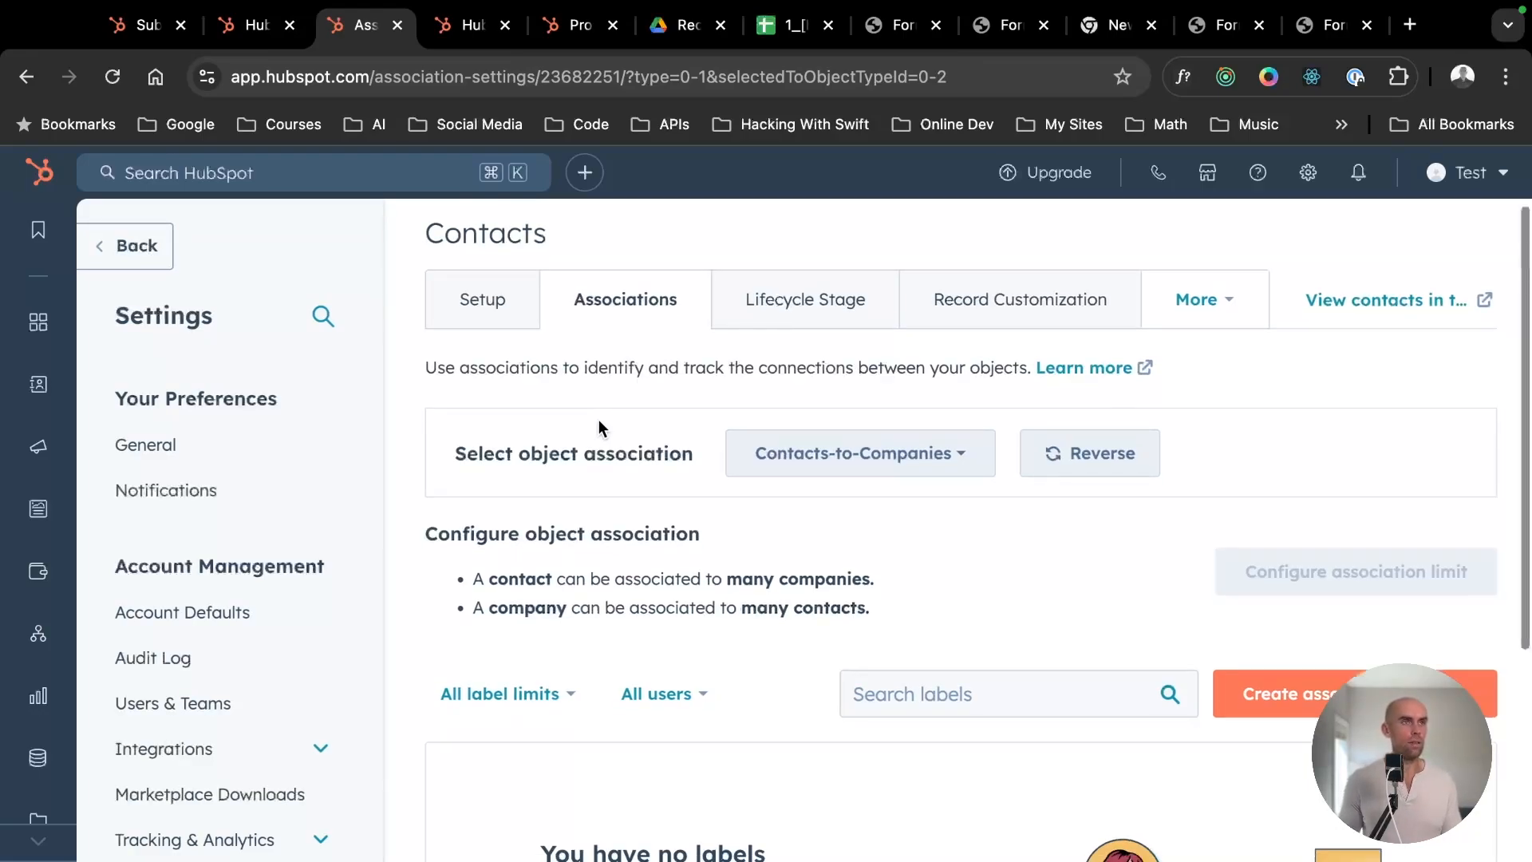
- Glance at the "How to Create a Form" slide, and open the list of all marketing forms
key(ctrl+Left)
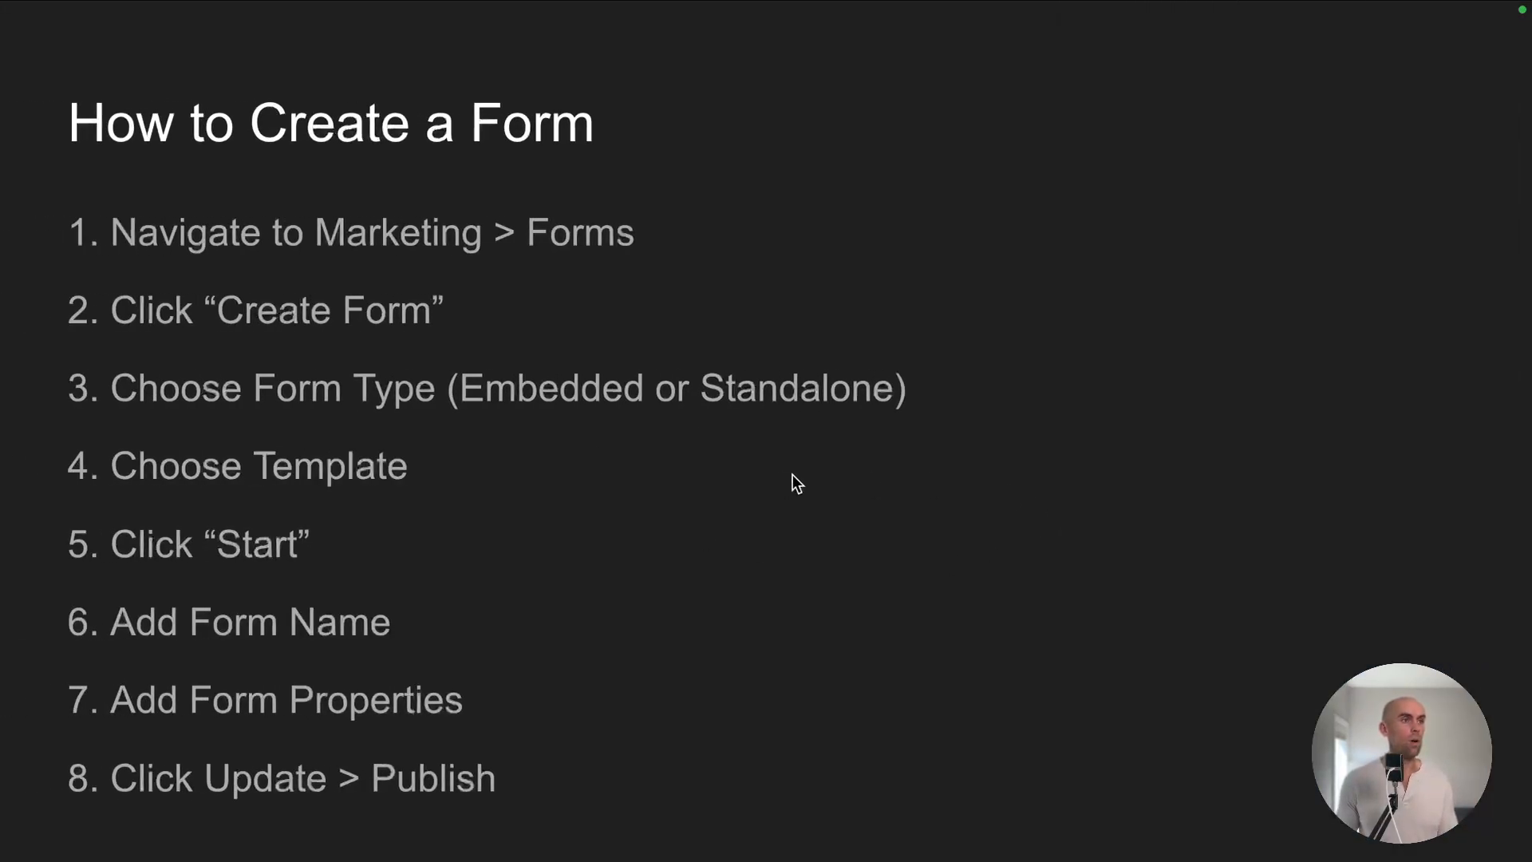
key(ctrl+Right)
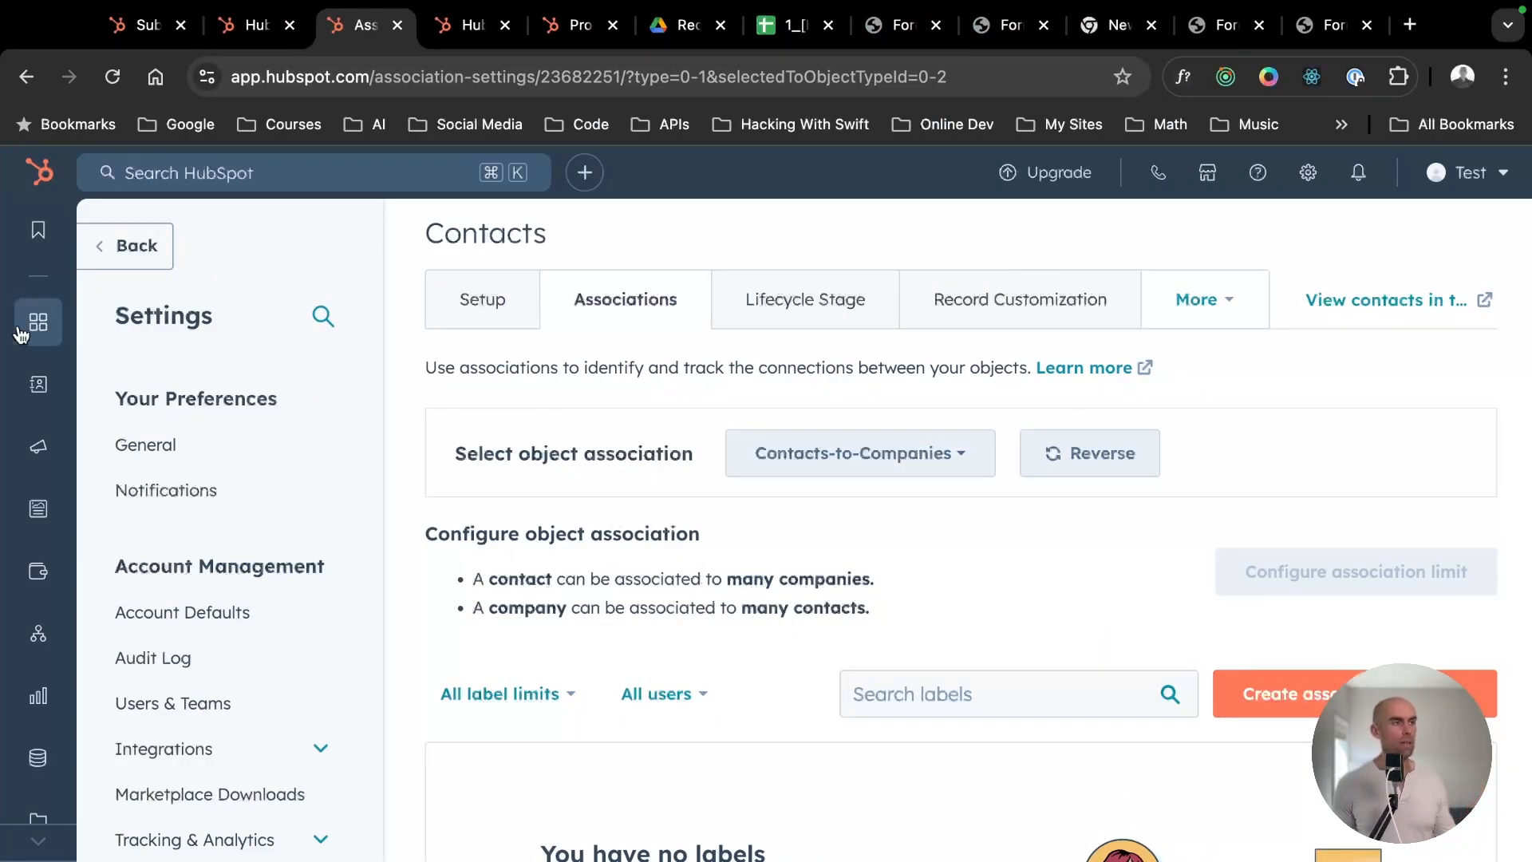
mouse_move(24, 473)
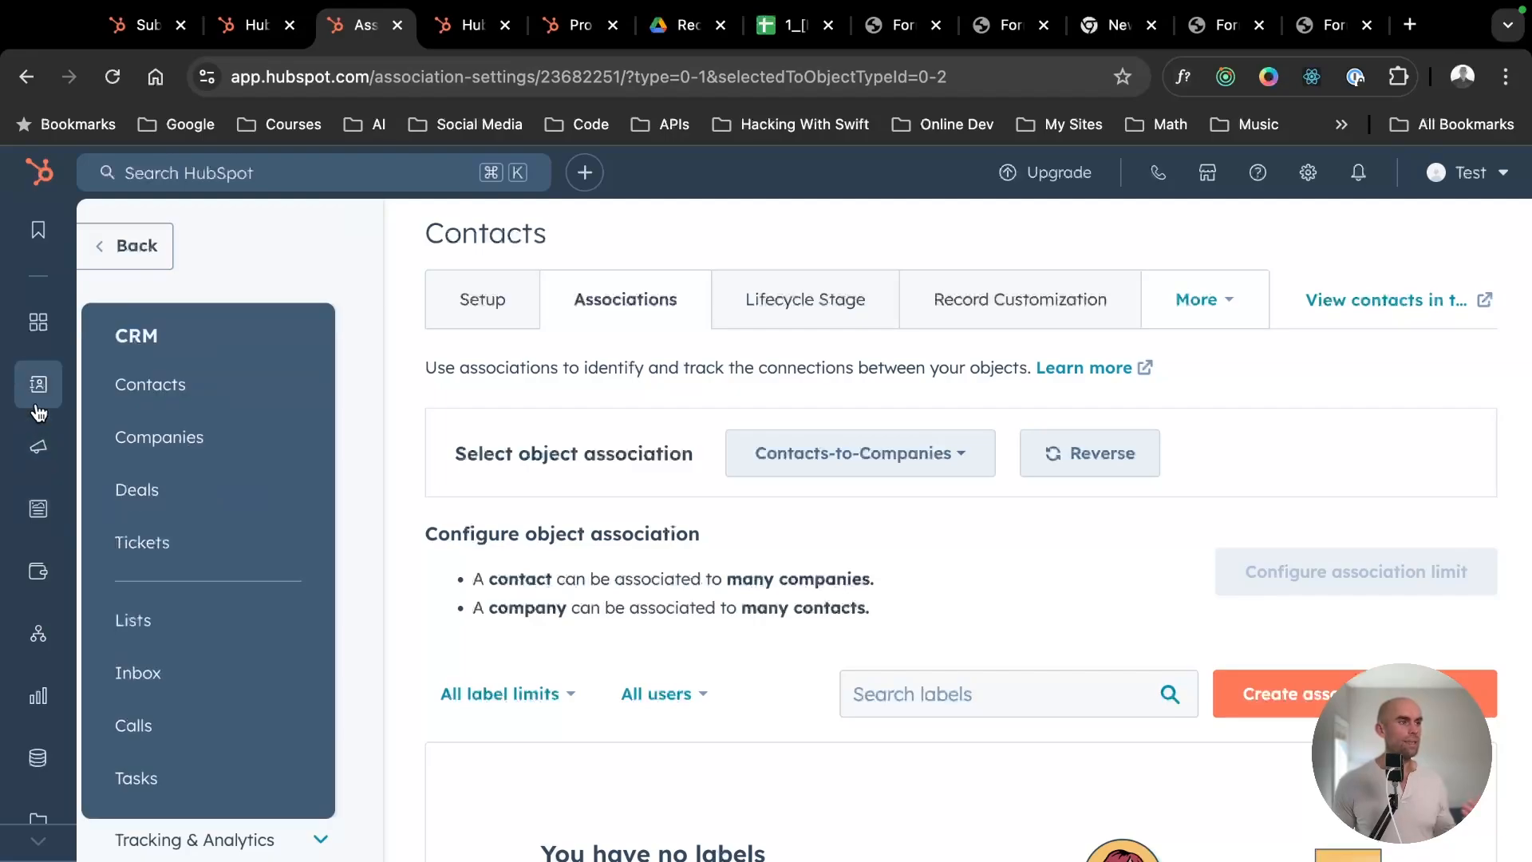
click(239, 665)
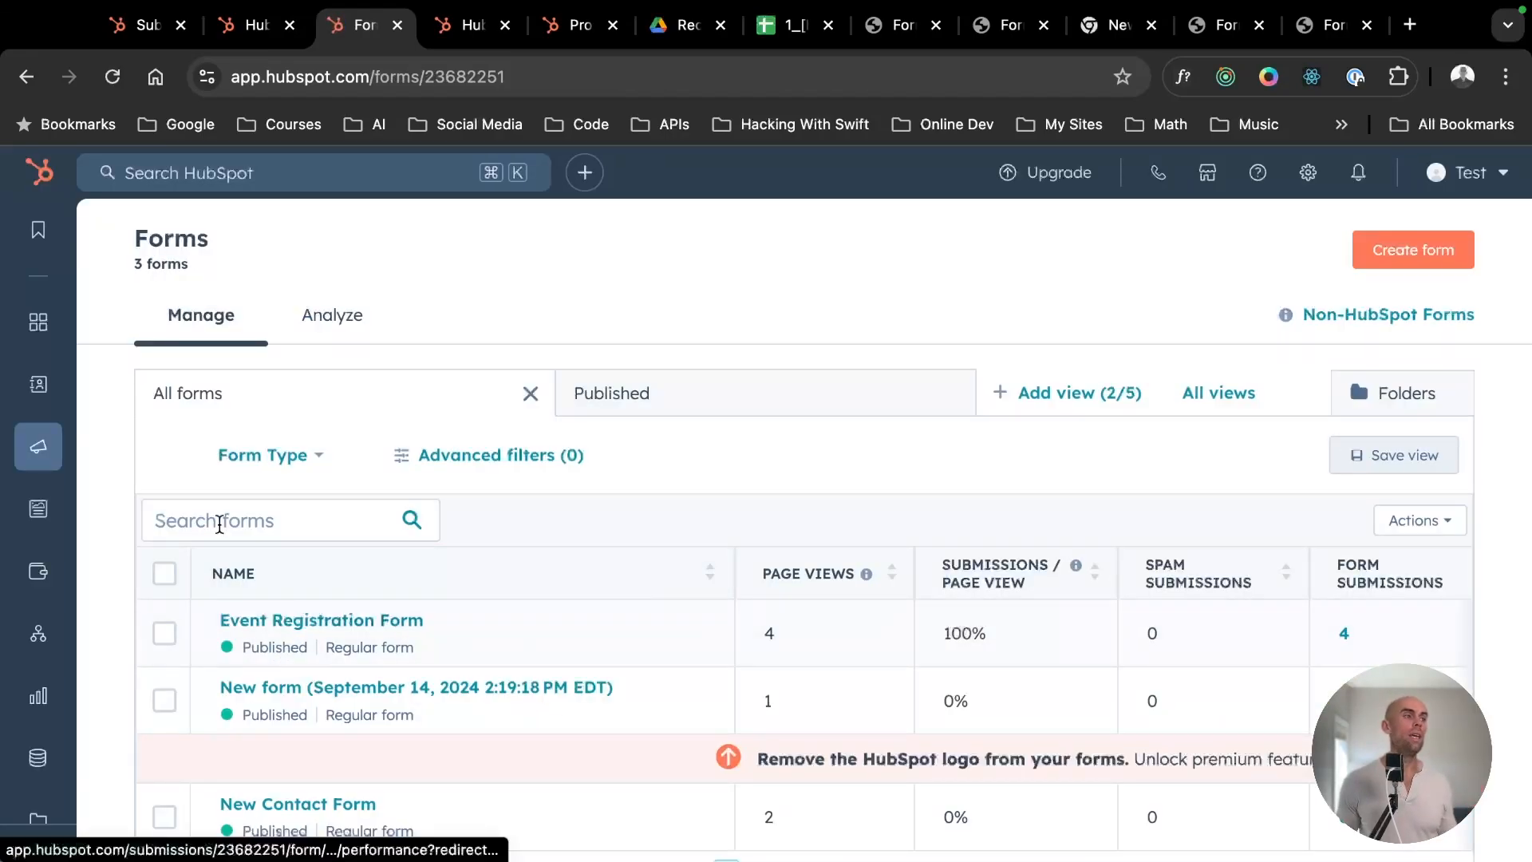
mouse_move(46, 458)
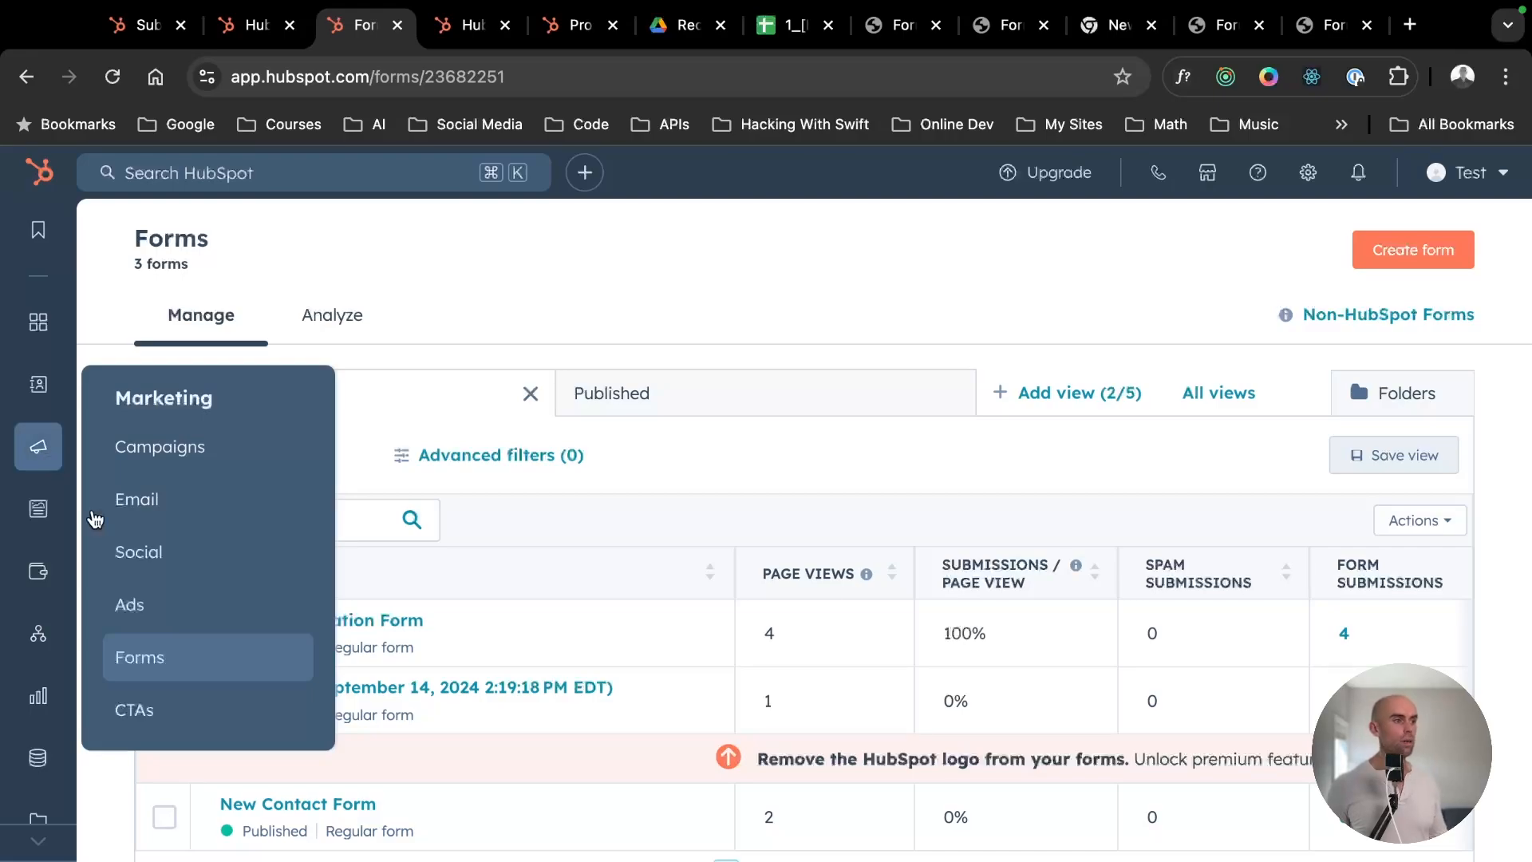
mouse_move(36, 327)
mouse_move(37, 387)
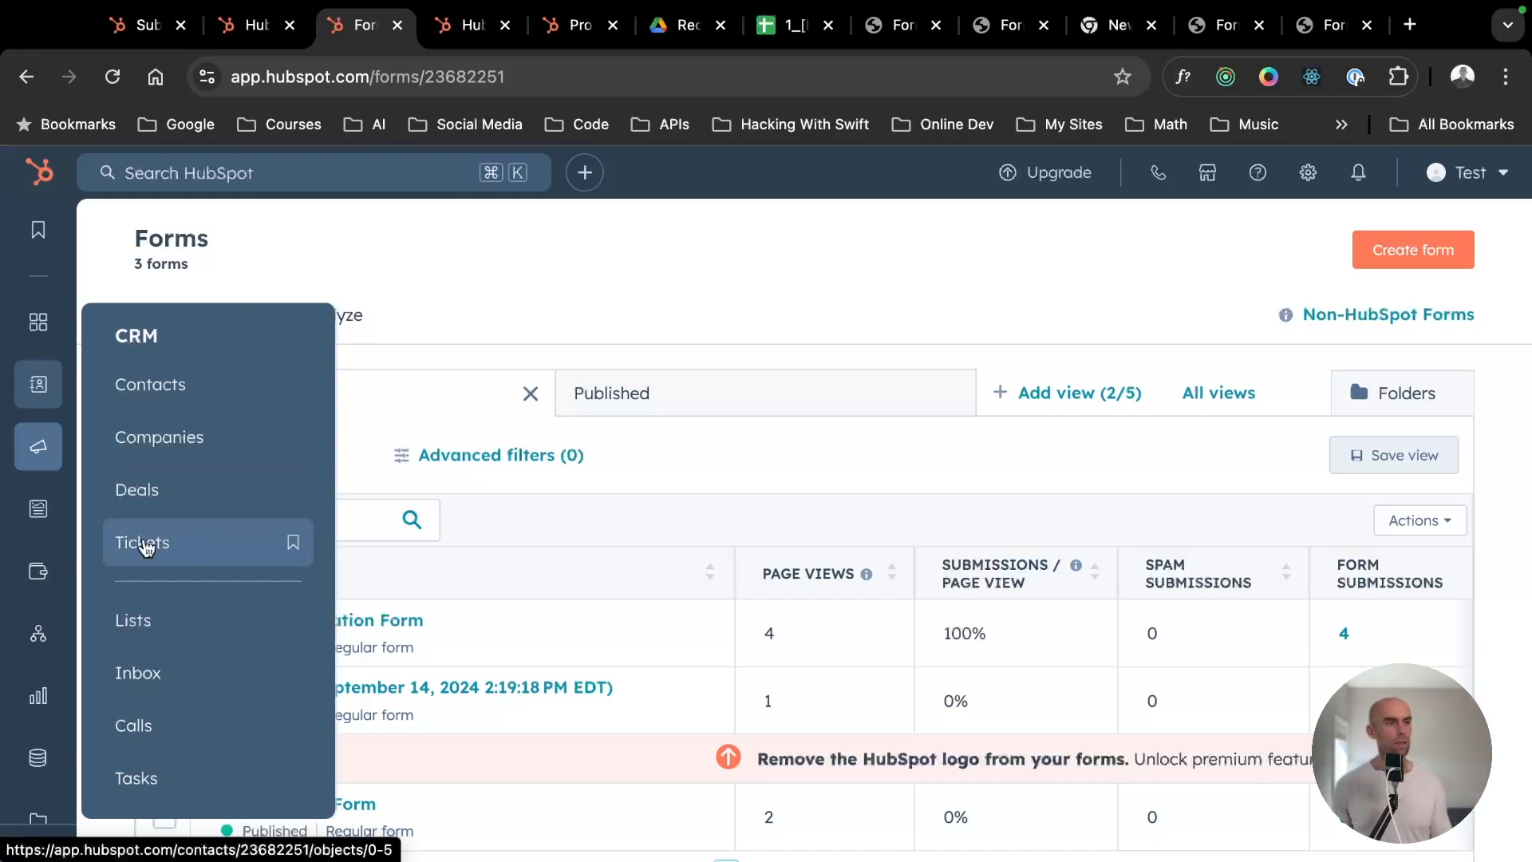
mouse_move(46, 595)
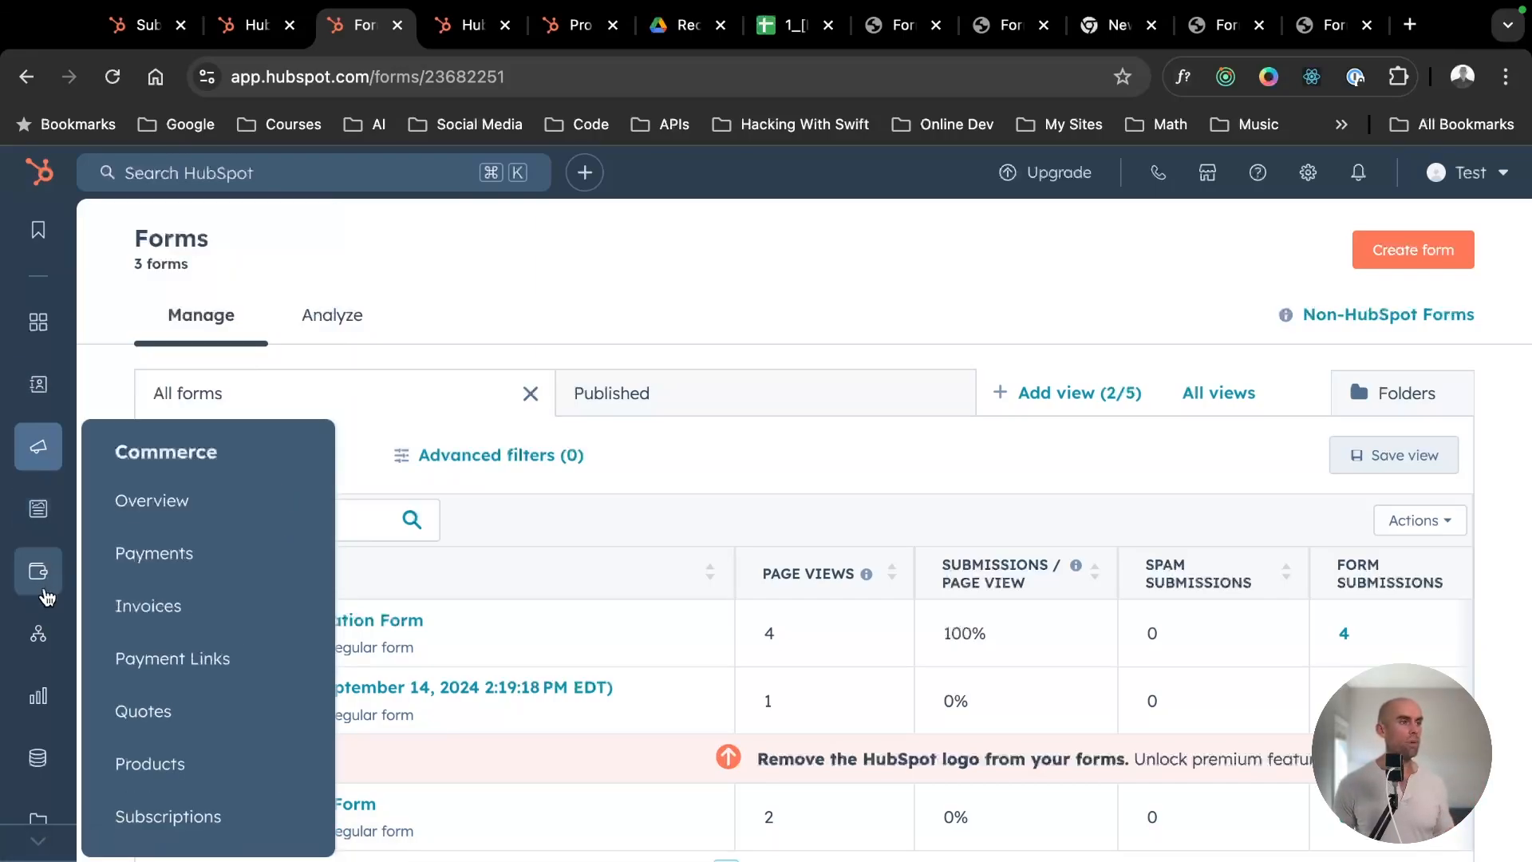